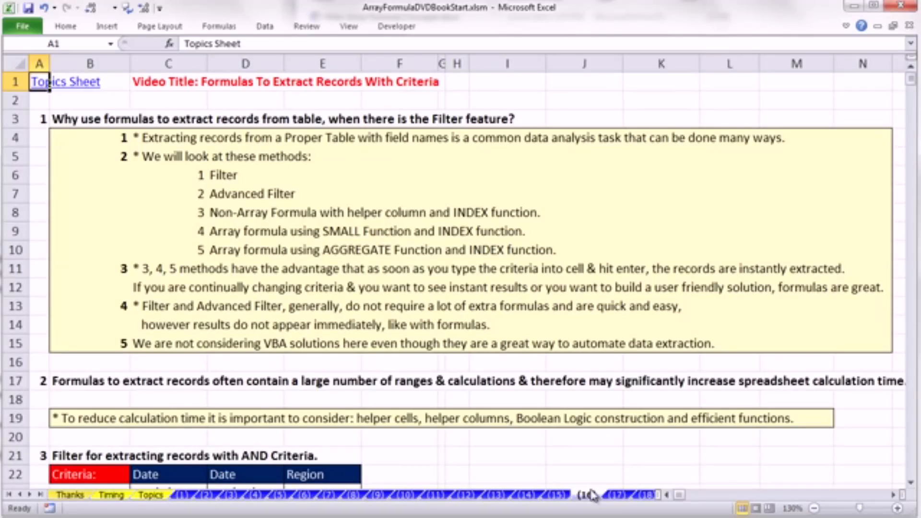
- Turn on Filter for the section 3 data table with the Date, Region, Customer and Units columns
drag(593, 496, 589, 491)
drag(910, 482, 911, 482)
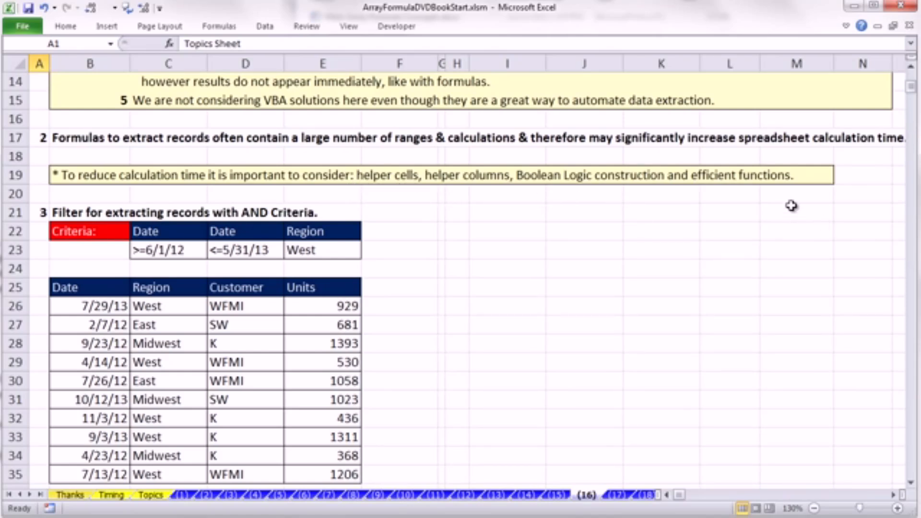
click(913, 484)
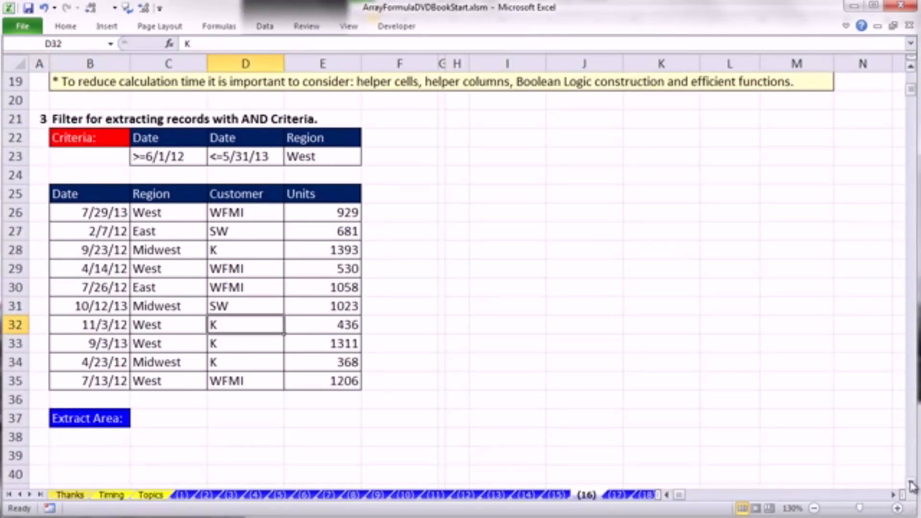
click(912, 484)
click(912, 484)
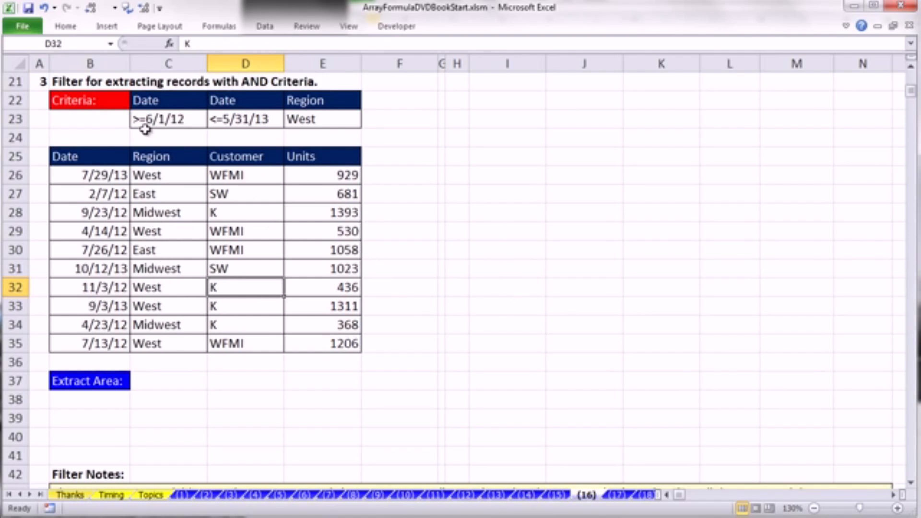
drag(153, 98, 317, 116)
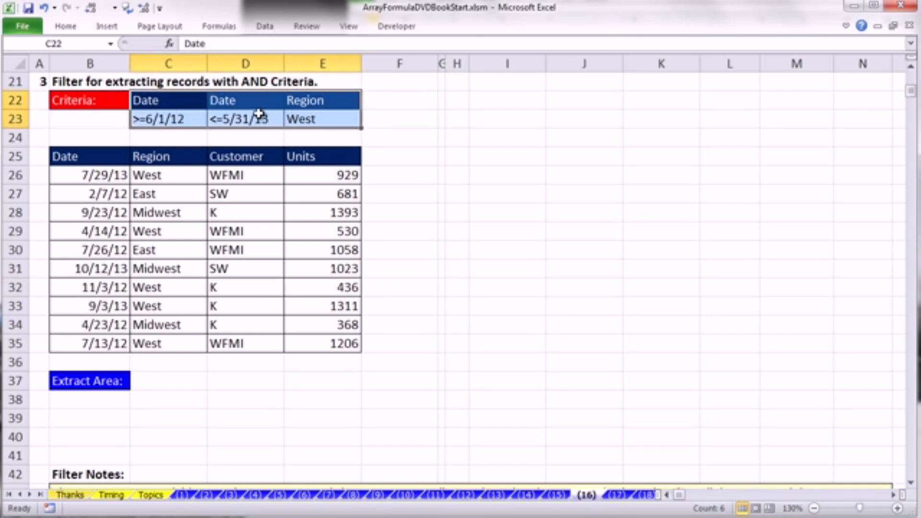
click(121, 198)
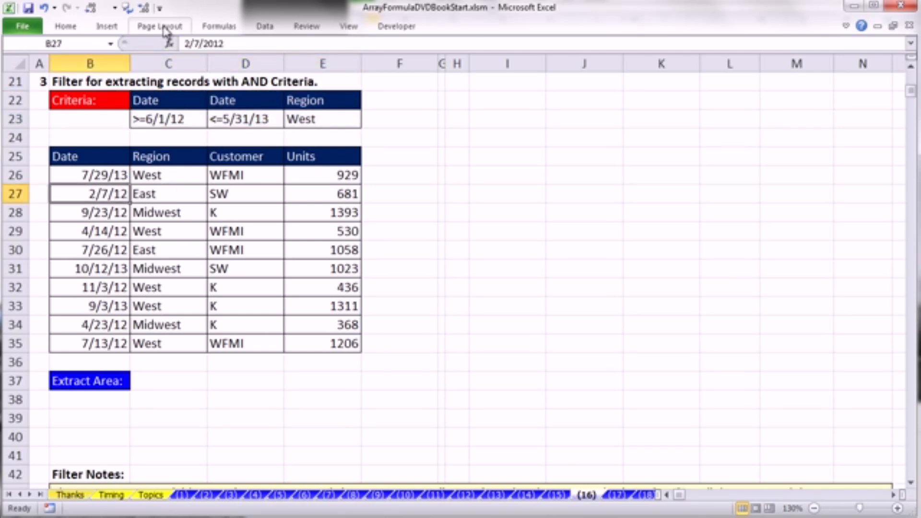
click(267, 27)
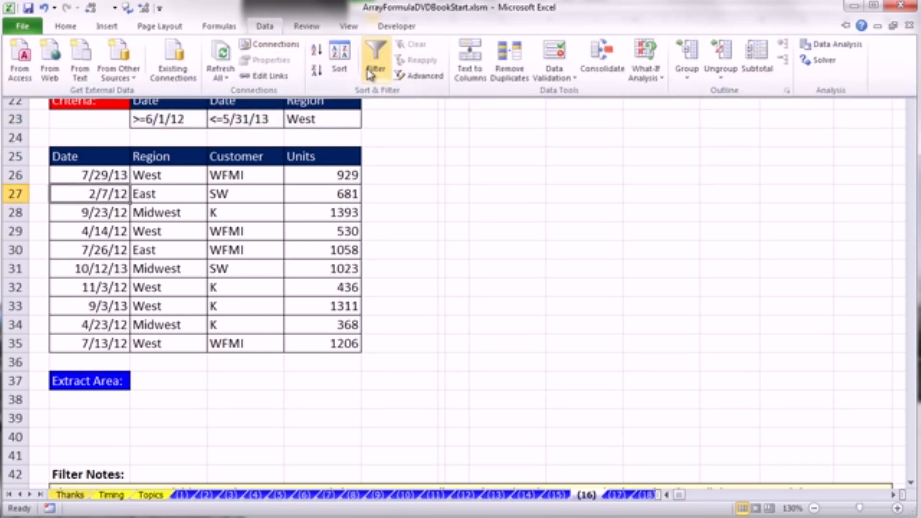
click(324, 321)
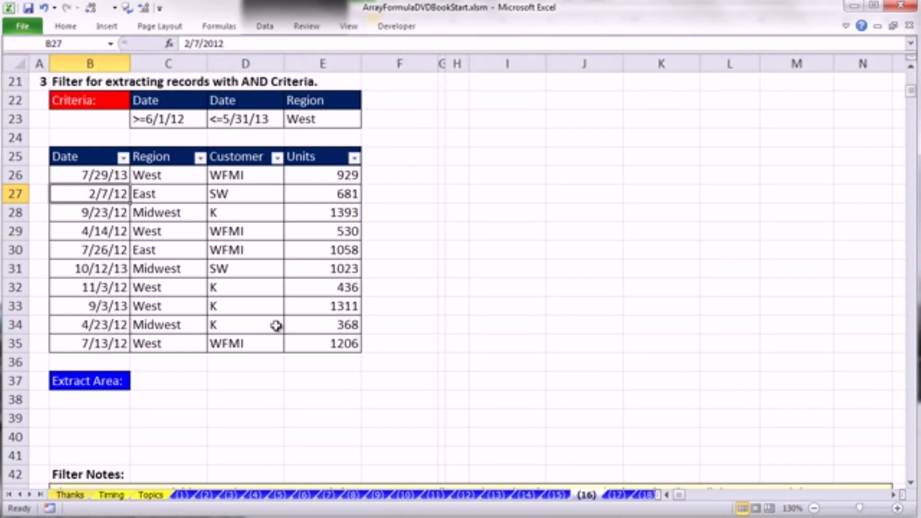
- Filter the Date column to dates between 6/1/2012 and 5/31/2013, inclusive
click(124, 160)
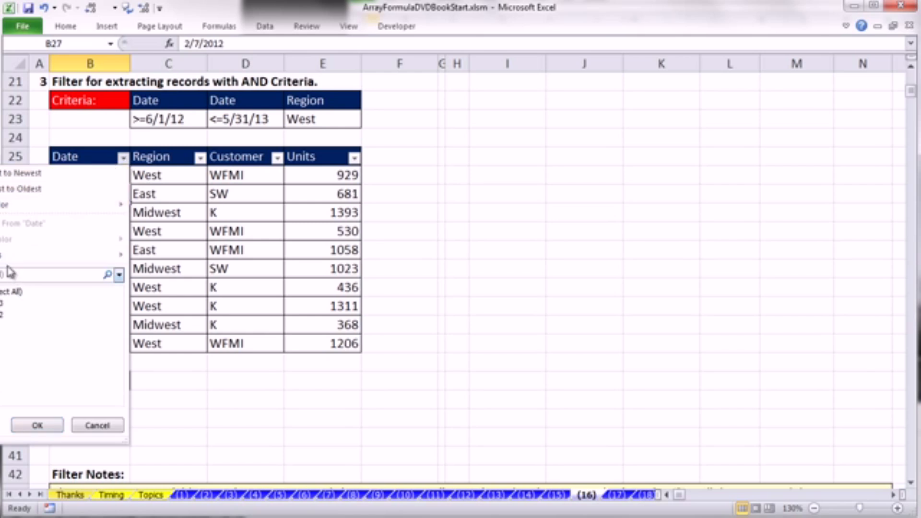
mouse_move(2, 258)
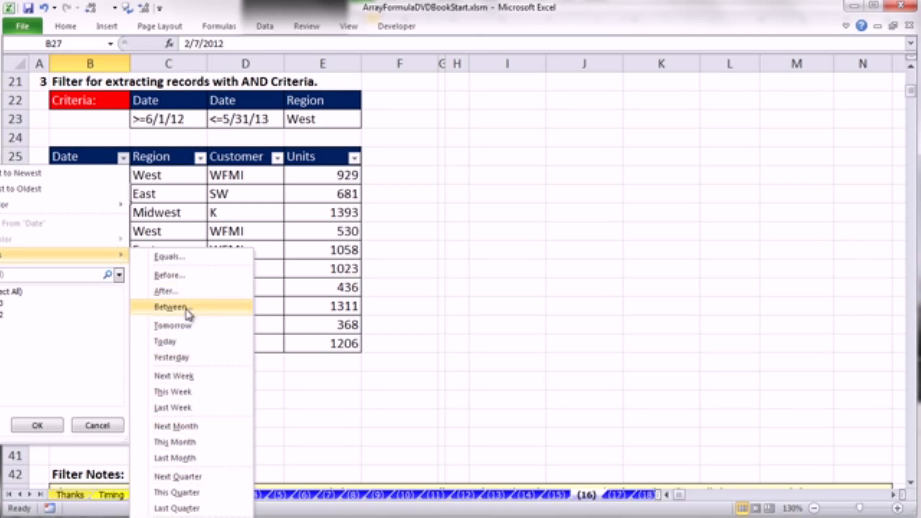
click(171, 307)
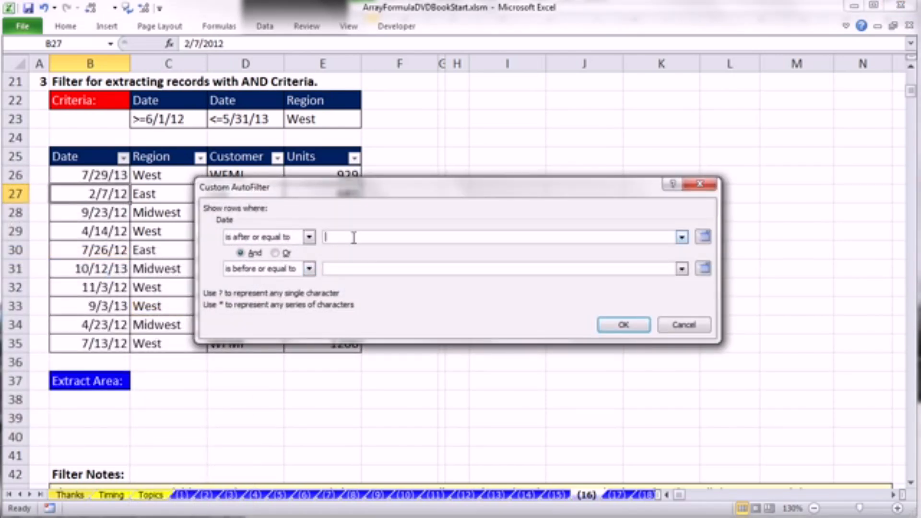
text(6/1/2012)
click(375, 266)
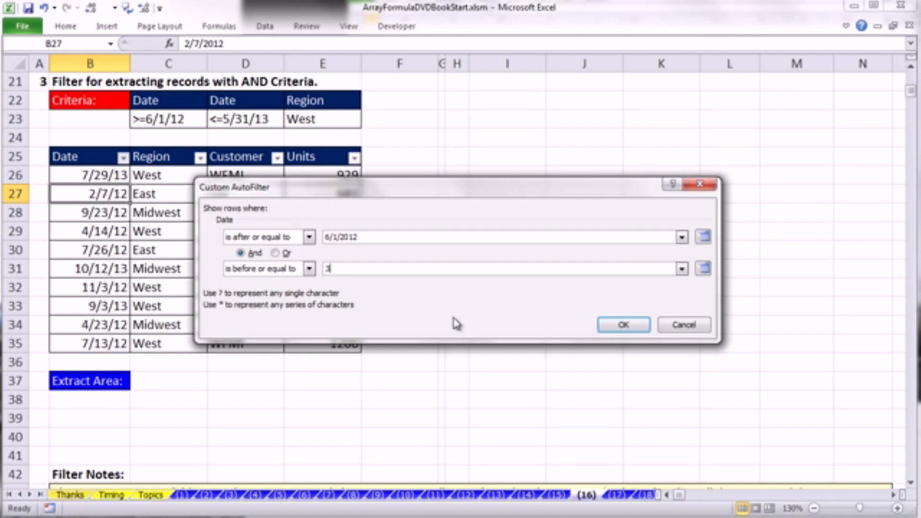
text(5/31/2013)
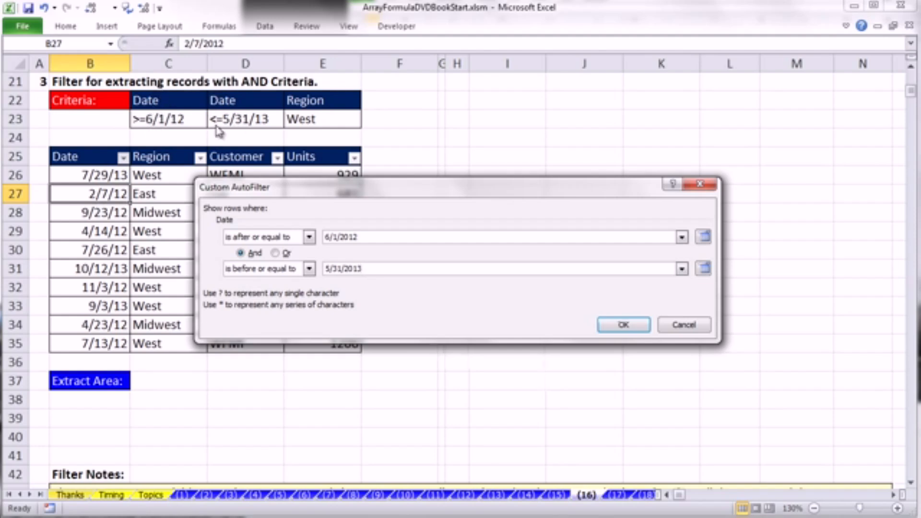
click(632, 328)
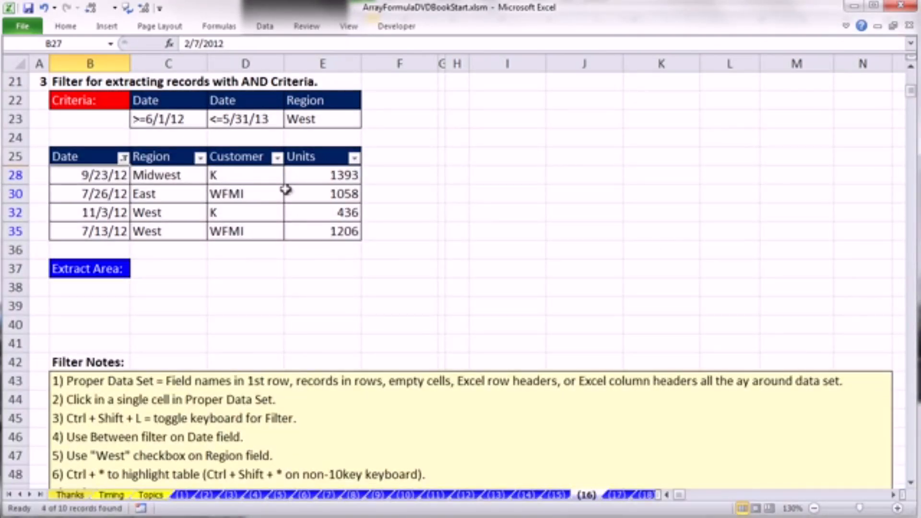
- Filter the Region column to show only West
click(200, 158)
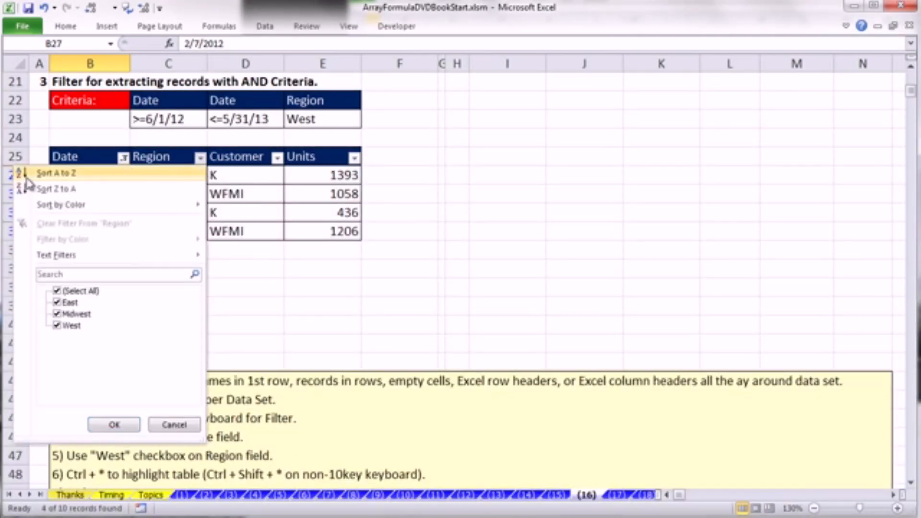
click(57, 291)
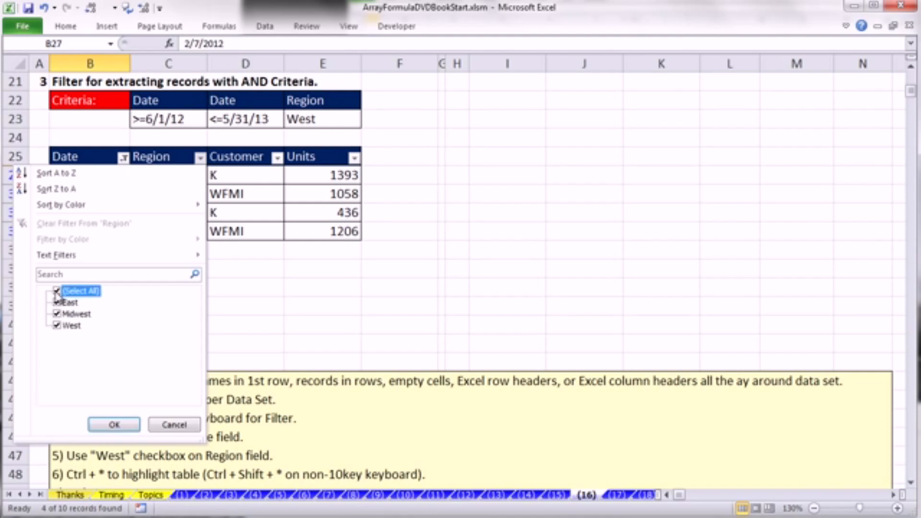
click(57, 326)
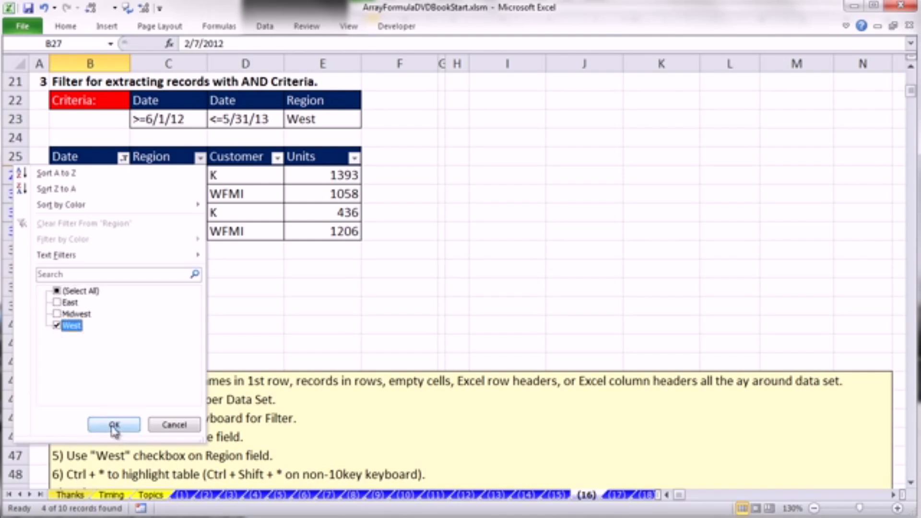
click(109, 429)
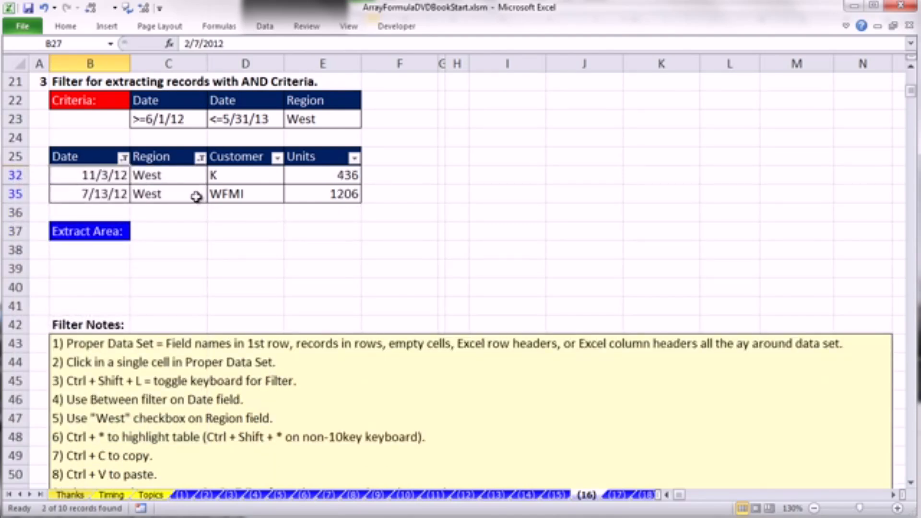
- Copy the whole filtered table with its headers and paste it into the Extract Area starting at cell B38
key(ctrl+shift+8)
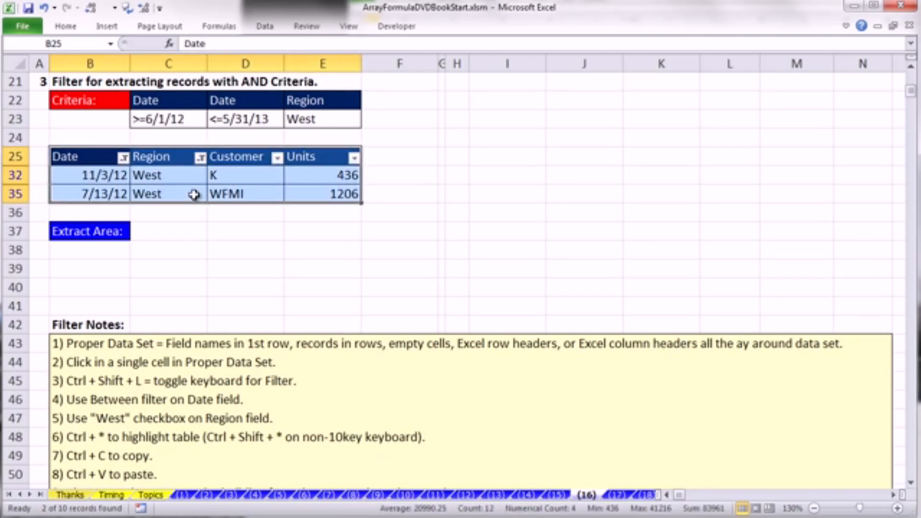
key(ctrl+c)
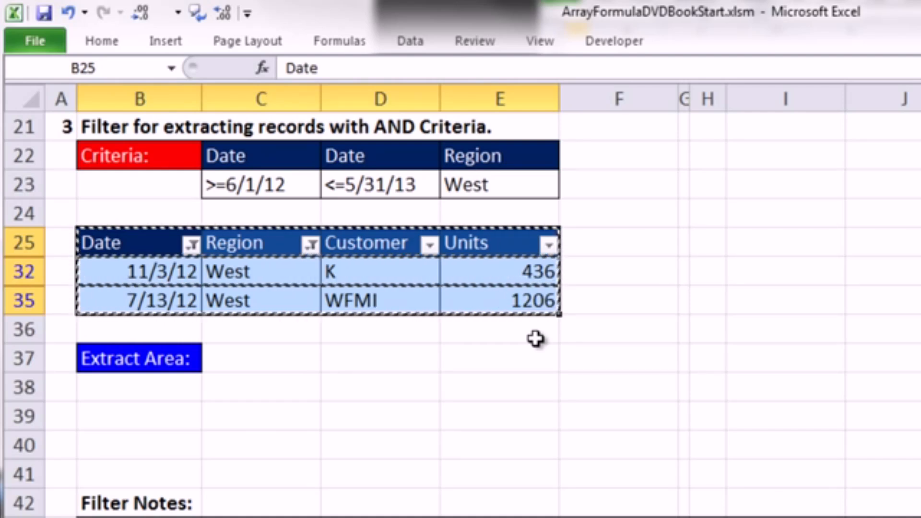
click(185, 391)
key(ctrl+v)
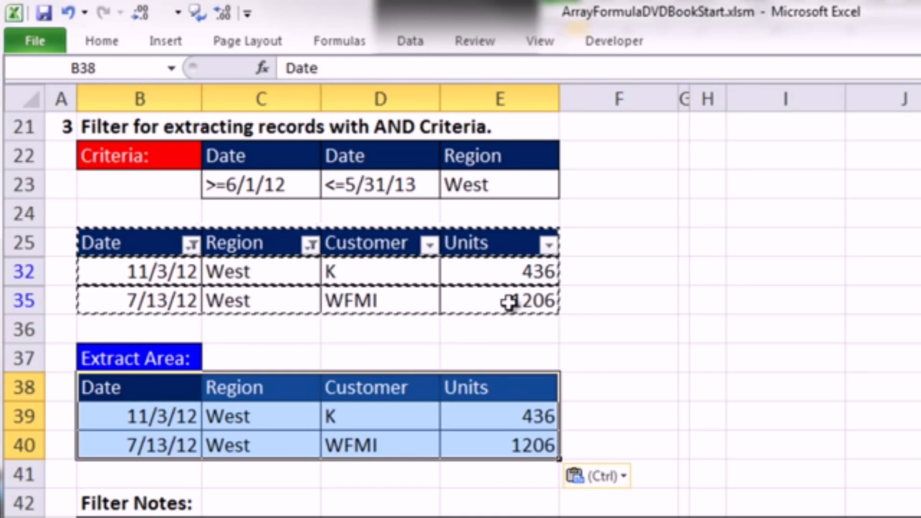
- Try East as the Region criterion in cell E23 and undo the entry
click(510, 187)
text(East)
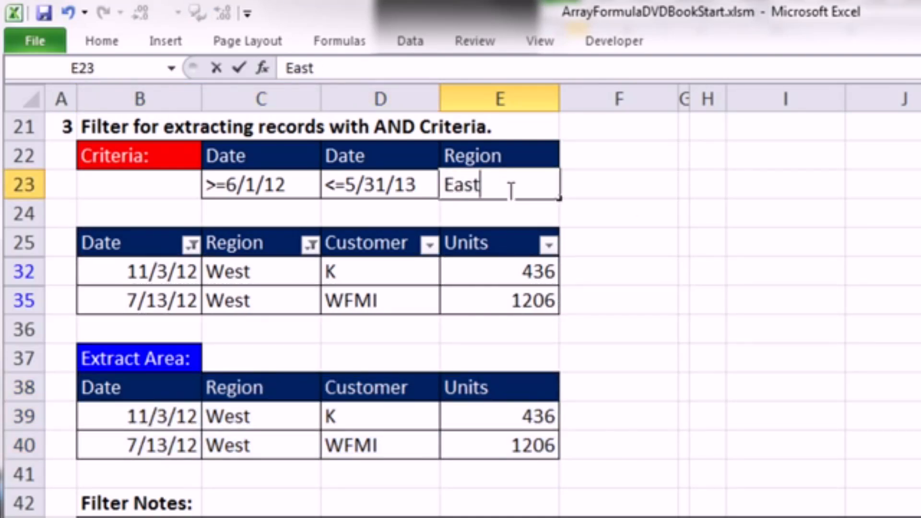
key(ctrl+Return)
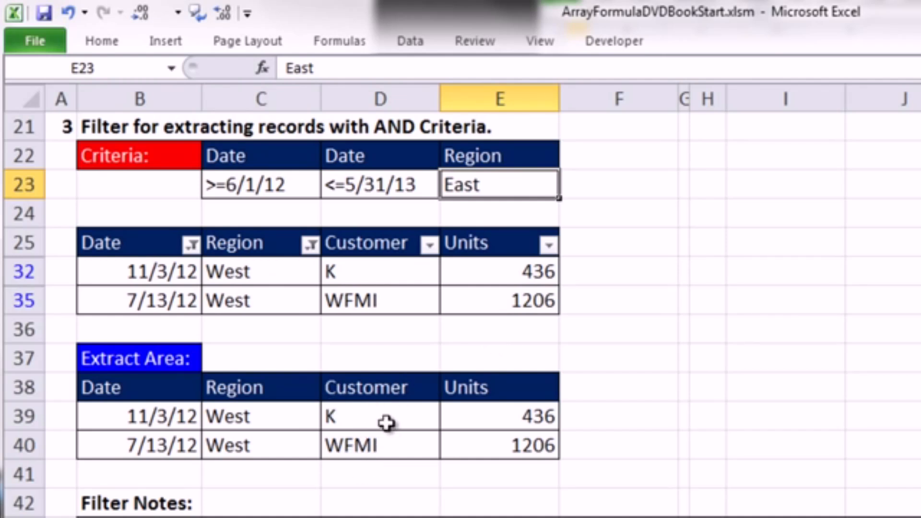
key(ctrl+z)
- Examine the section 4 Advanced Filter criteria in C55:E56 and compare their field names with the data table's
click(675, 417)
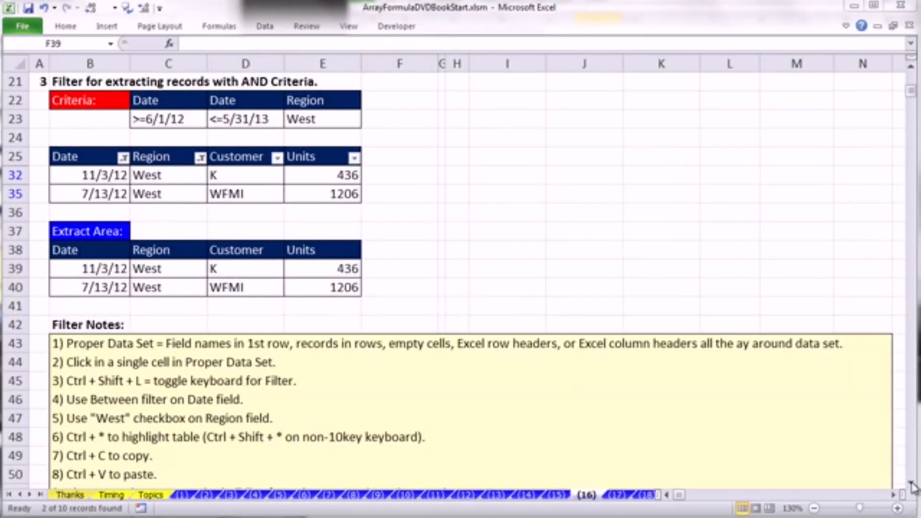
scroll(914, 488, down, 6)
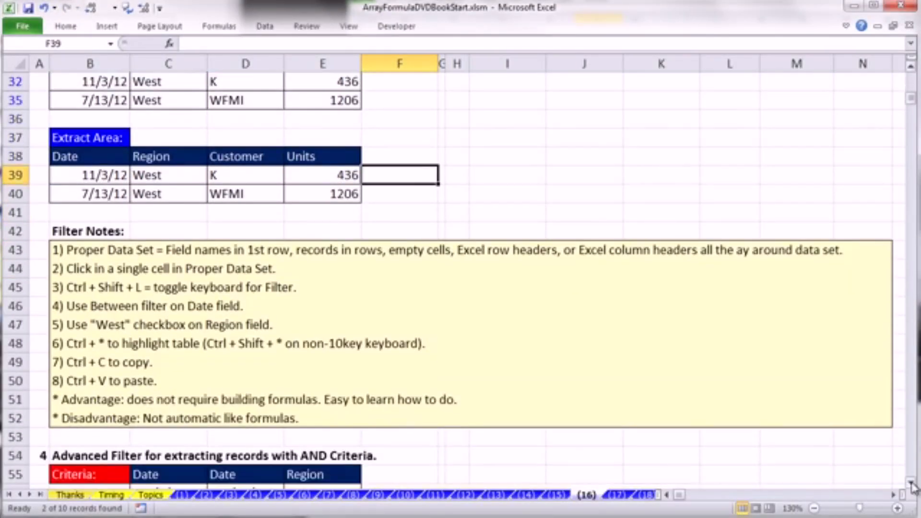
scroll(913, 487, down, 5)
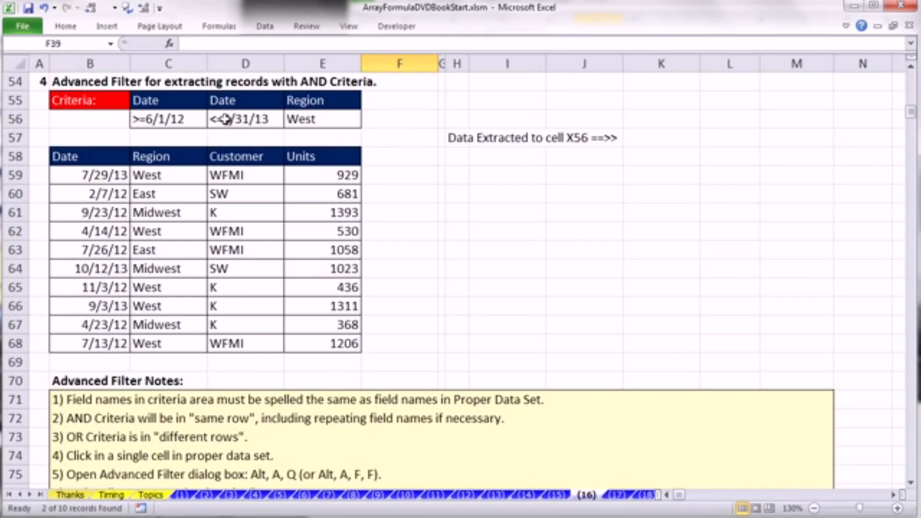
click(156, 100)
drag(156, 100, 321, 122)
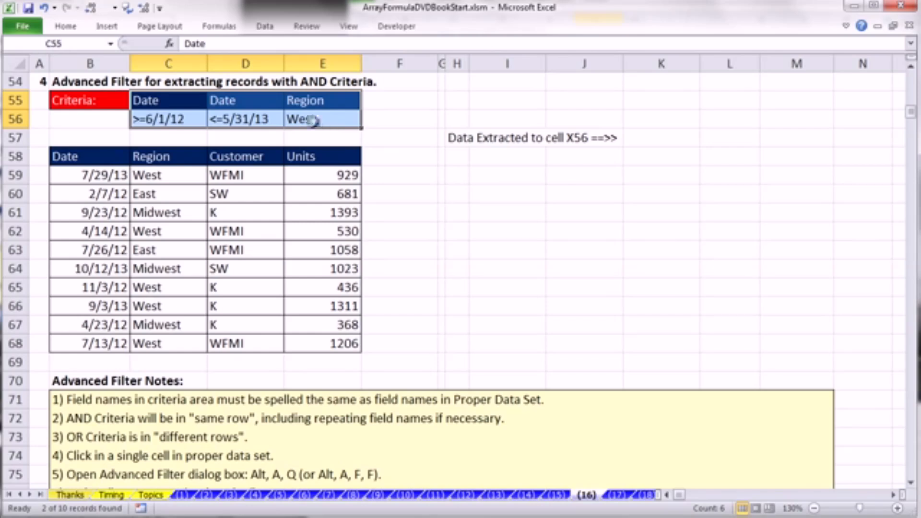
click(167, 118)
click(262, 118)
click(330, 118)
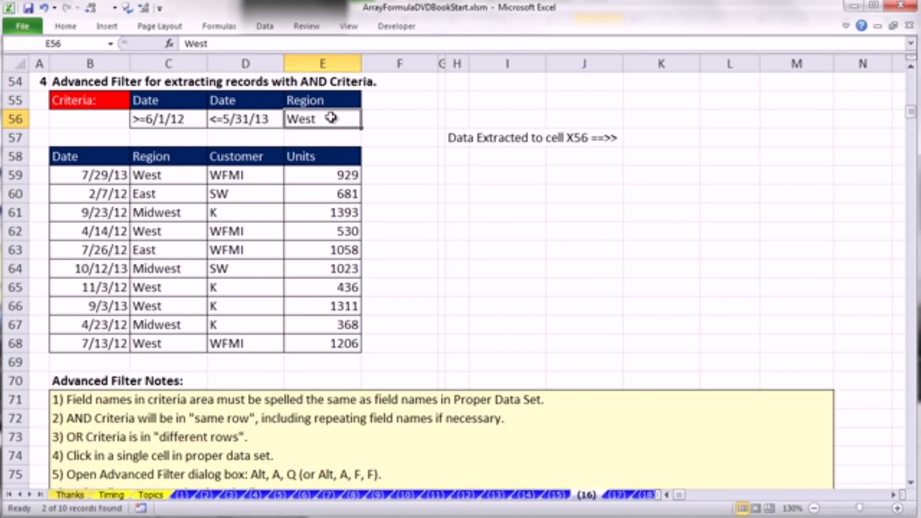
drag(338, 121, 337, 136)
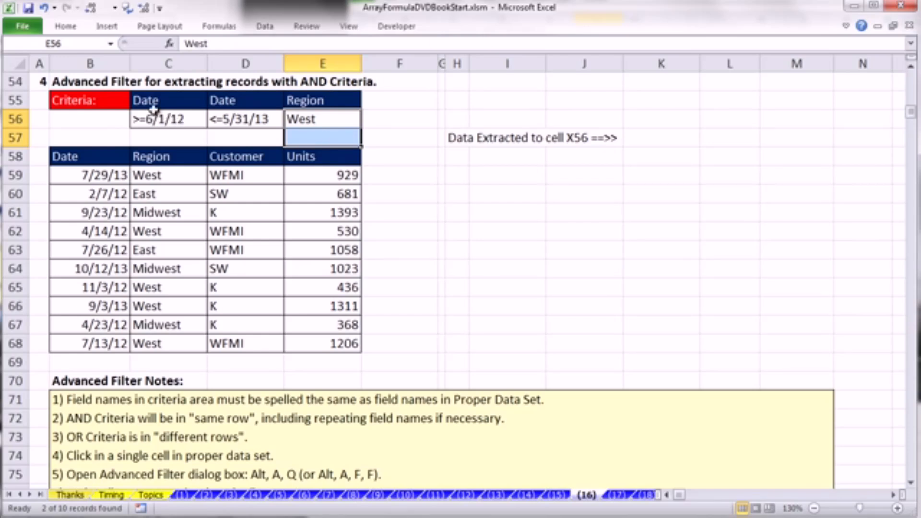
click(144, 98)
click(244, 94)
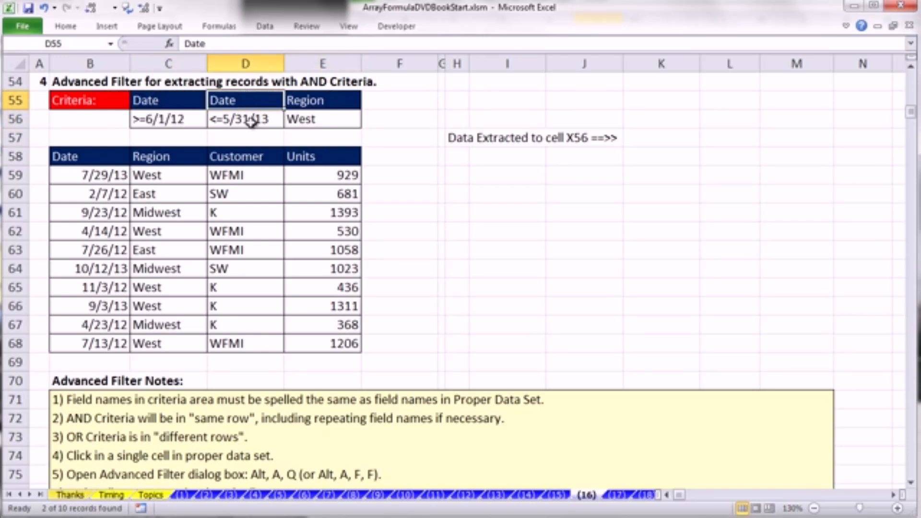
click(93, 176)
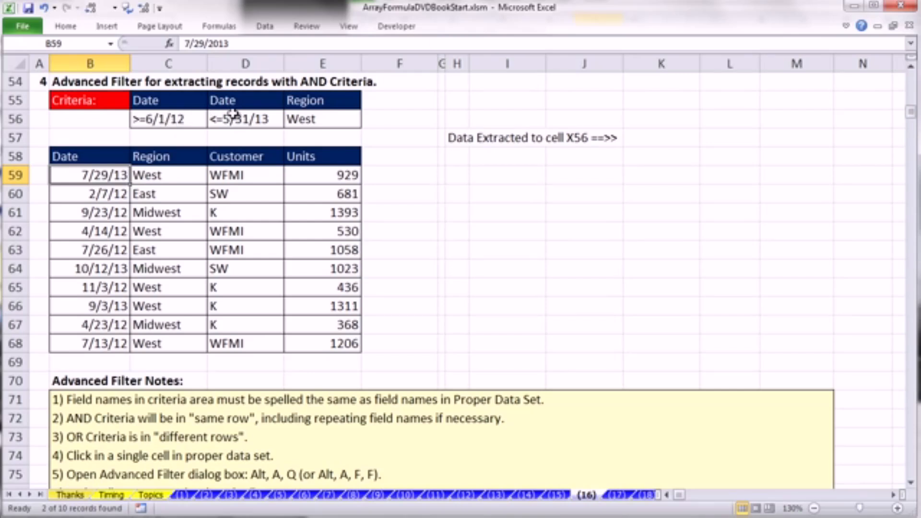
- Start an Advanced Filter on the section 4 table with B58:E68 as the list range
click(178, 214)
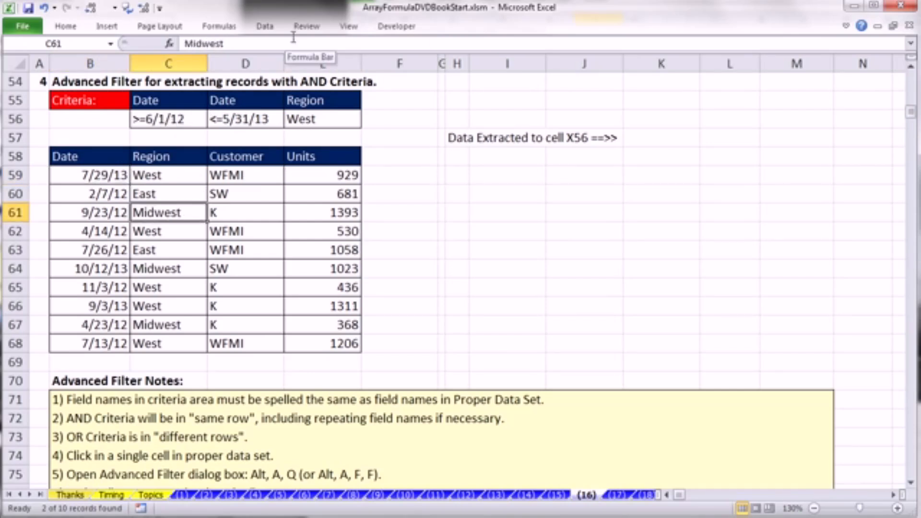
click(265, 26)
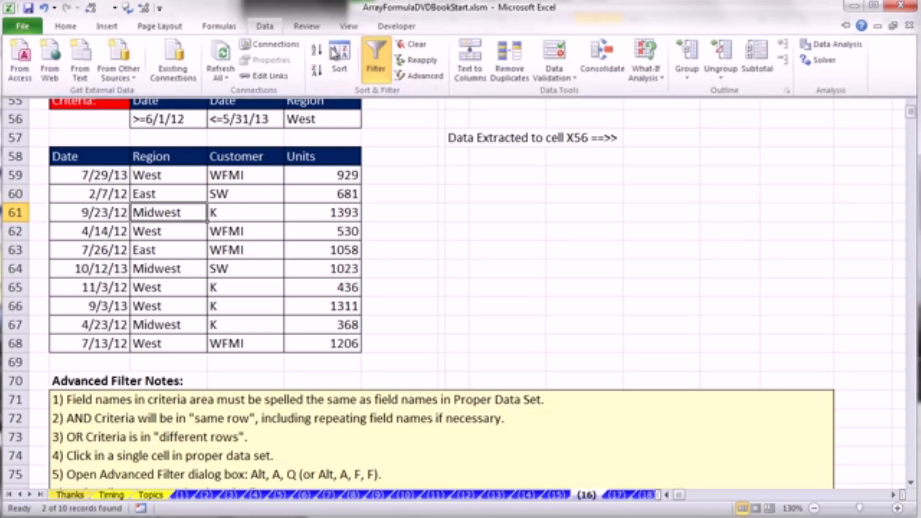
click(422, 80)
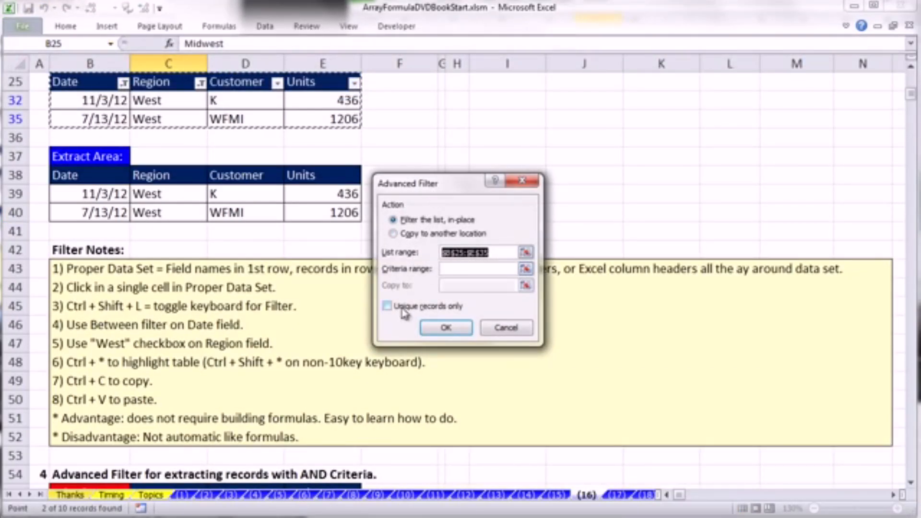
scroll(401, 317, down, 6)
scroll(395, 332, down, 1)
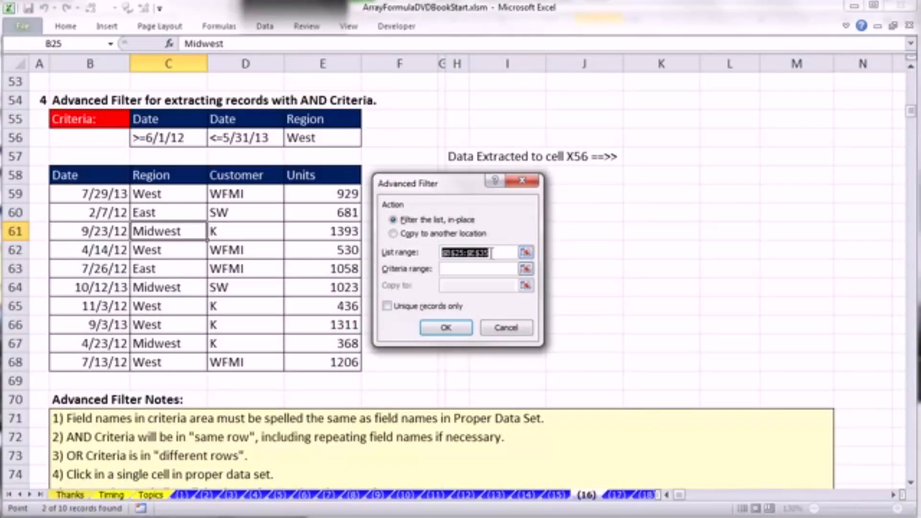
drag(69, 176, 342, 356)
- Set the Advanced Filter to copy to another location and use C55:E56 as the criteria range
click(393, 234)
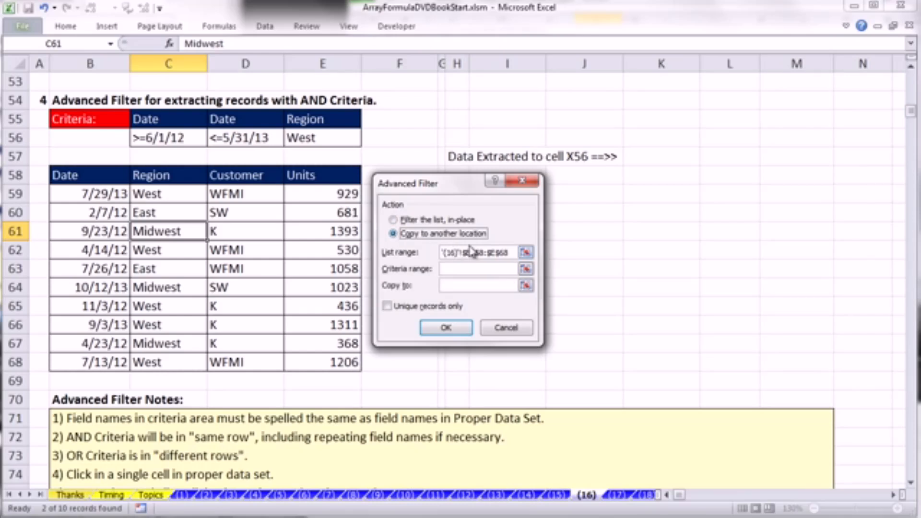
click(452, 269)
drag(184, 121, 327, 137)
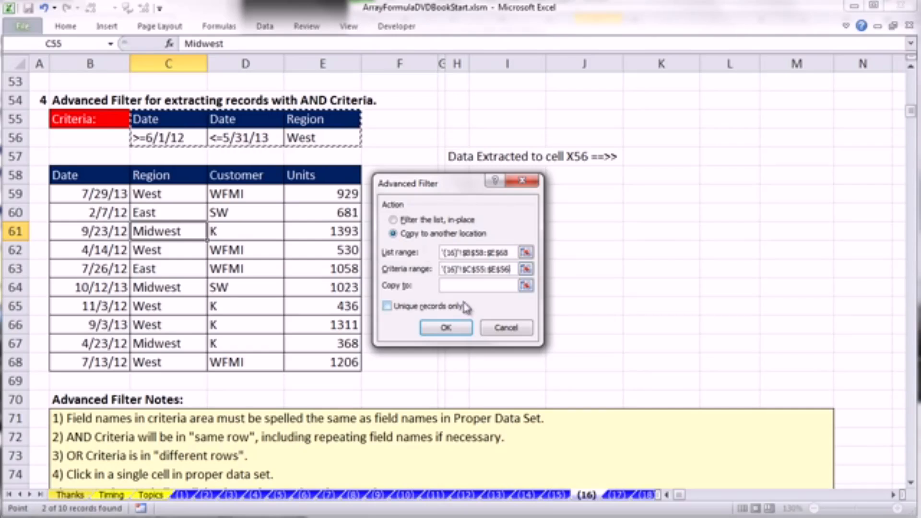
- Set the Advanced Filter's copy destination to cell X56 and run the filter
click(457, 286)
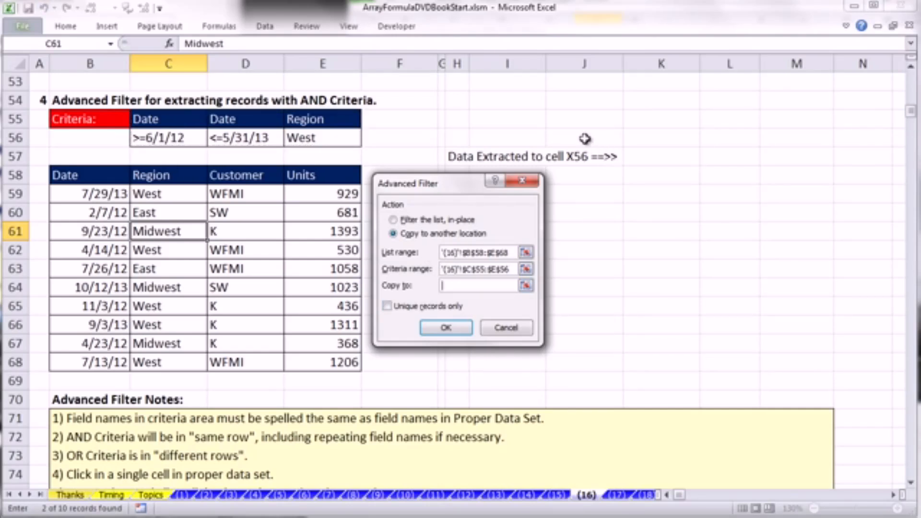
click(509, 122)
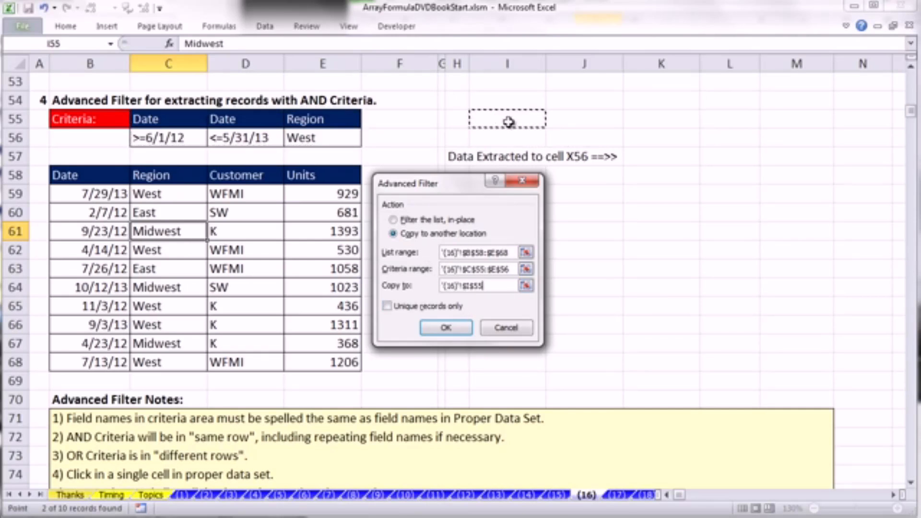
key(ctrl+Right)
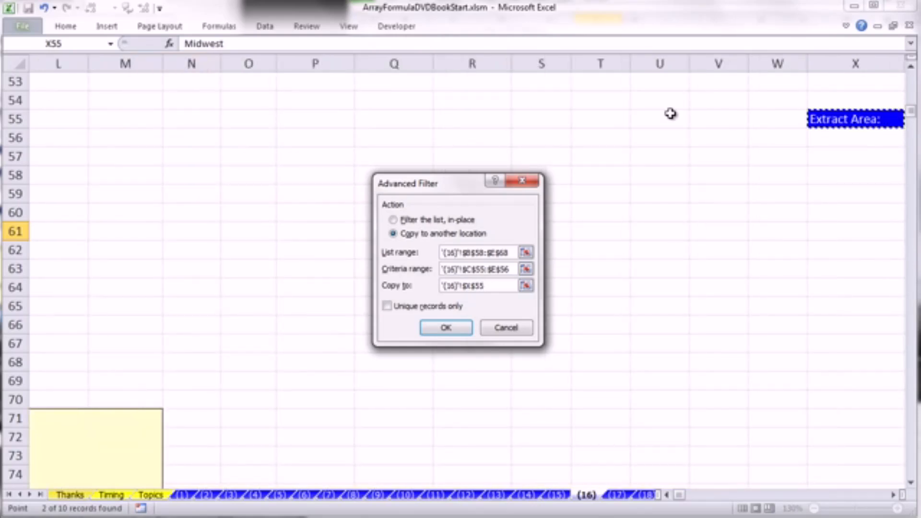
click(836, 143)
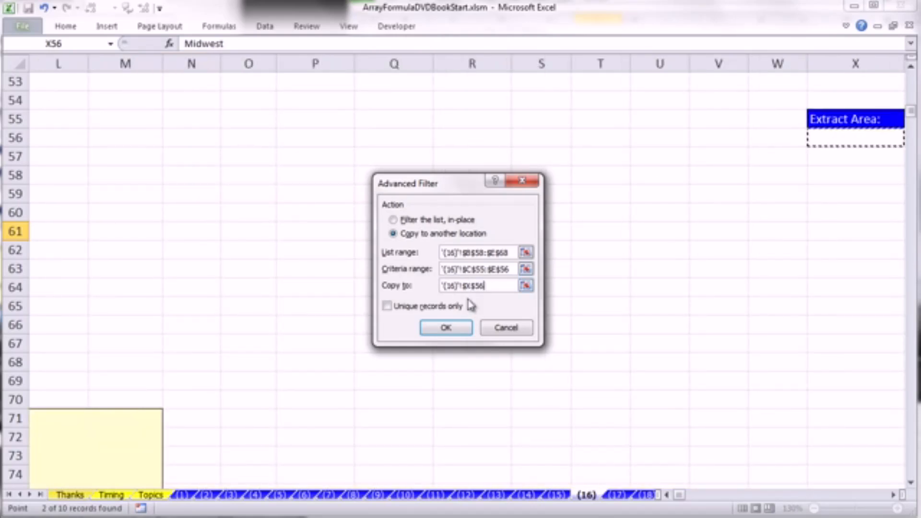
click(455, 328)
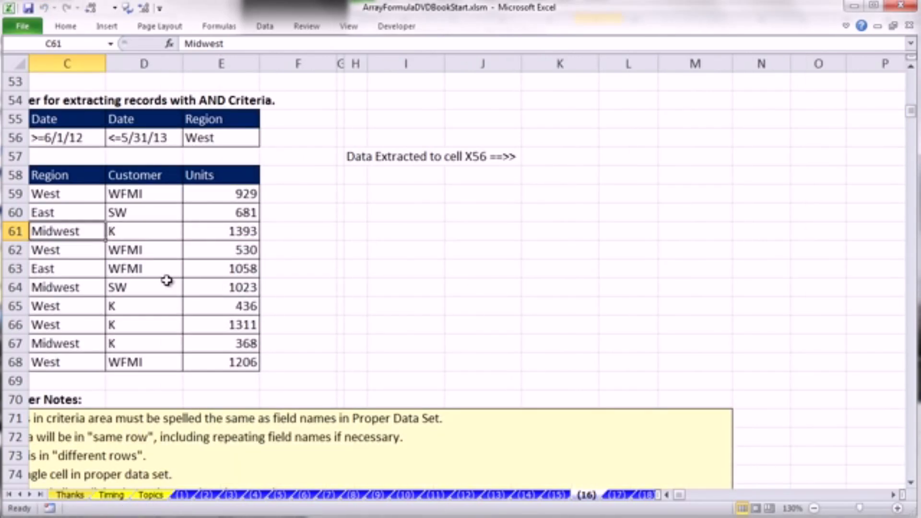
- Examine the records extracted at X56 and return to the section 4 table
click(667, 495)
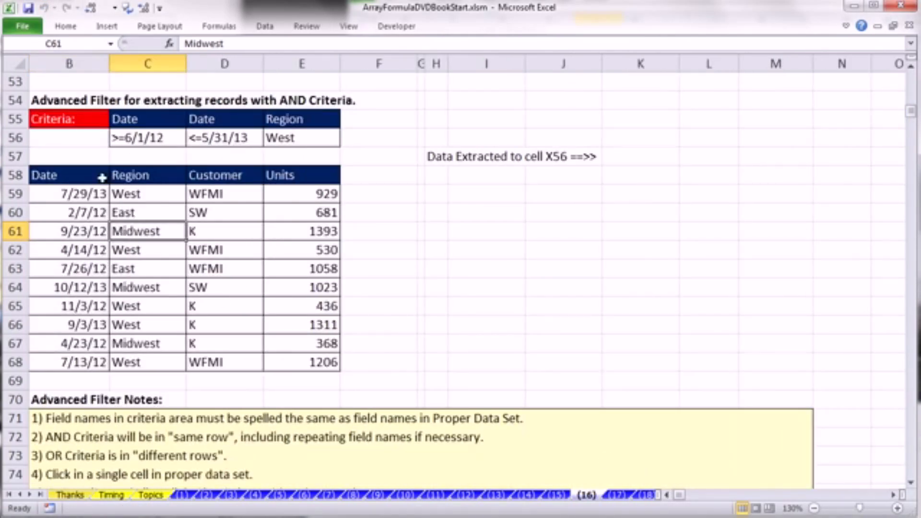
mouse_move(681, 502)
mouse_down()
mouse_move(745, 501)
mouse_move(676, 501)
mouse_up()
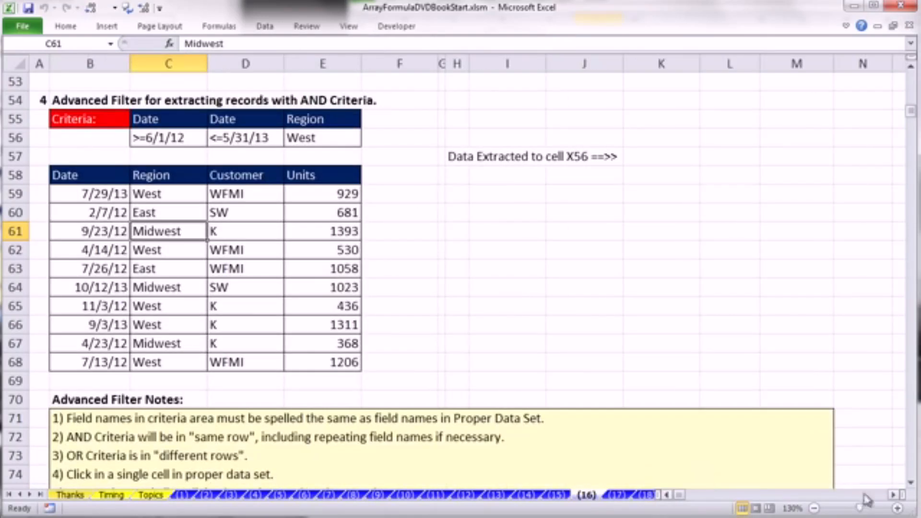
drag(894, 495, 894, 494)
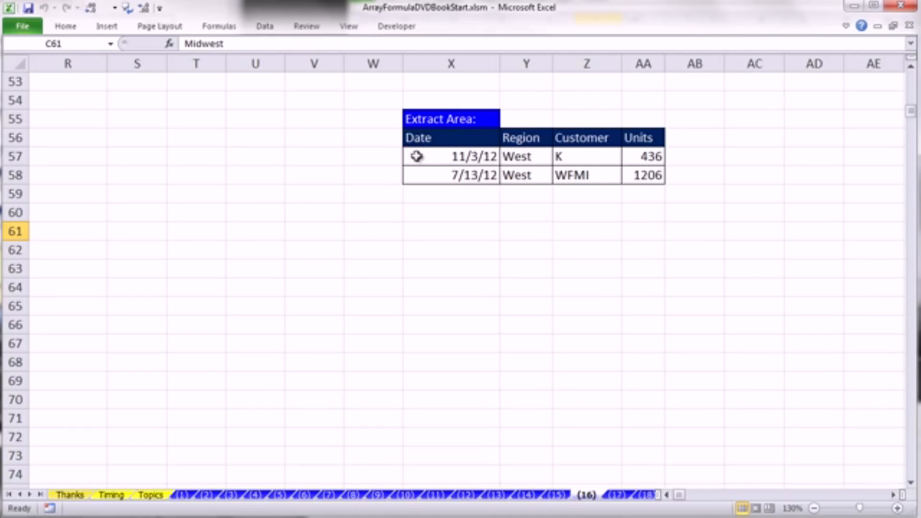
drag(667, 496, 667, 496)
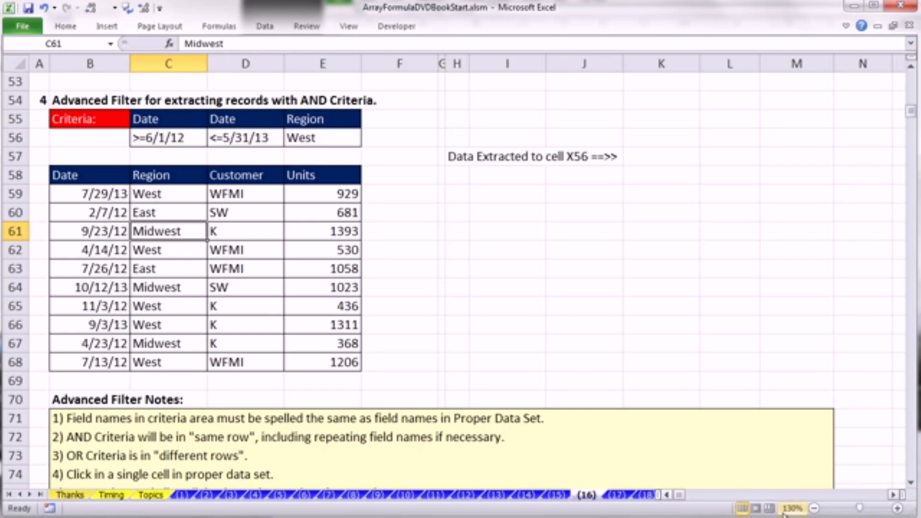
- Read the section 5 notes on extraction formulas and examine the highlighted matching records in rows 105 and 108 of section 6
click(911, 483)
click(912, 483)
click(911, 483)
click(911, 483)
click(911, 483)
click(912, 482)
click(911, 483)
click(911, 483)
click(912, 483)
click(912, 483)
click(911, 482)
click(912, 483)
click(911, 483)
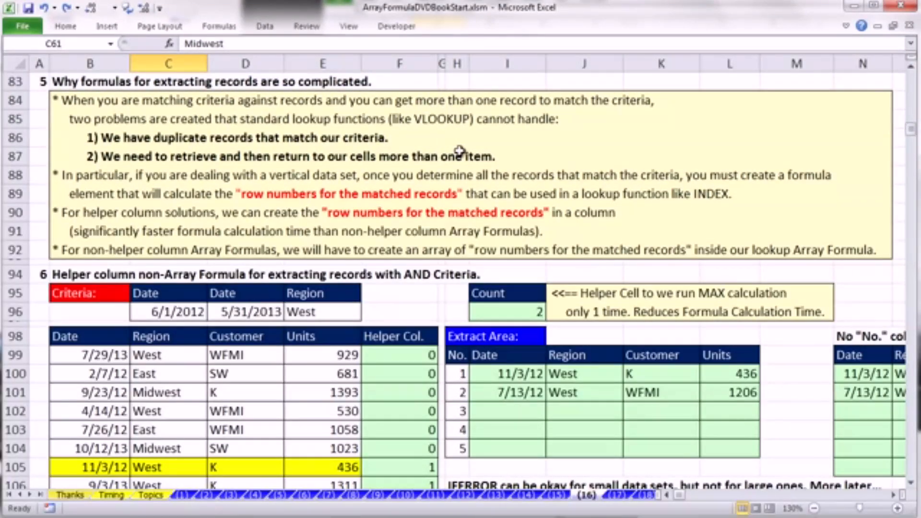
click(912, 483)
click(911, 483)
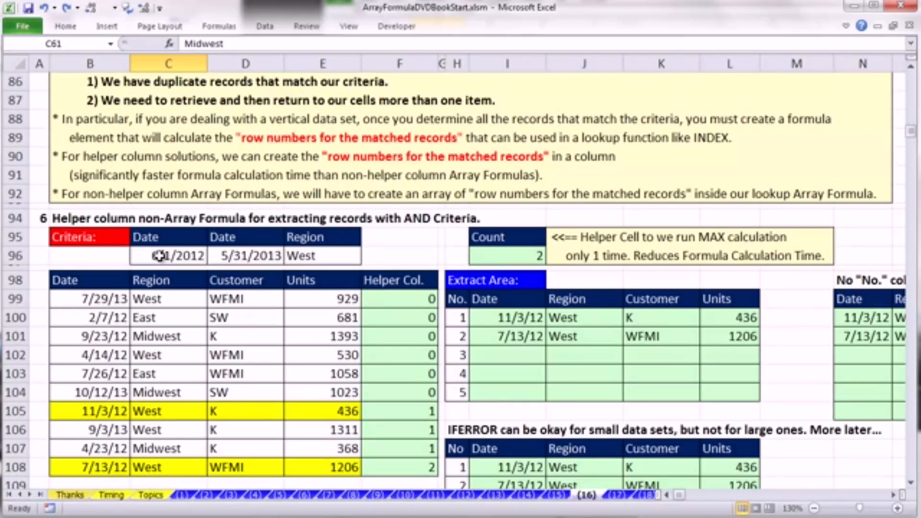
drag(86, 410, 322, 413)
ctrl+drag(98, 468, 316, 470)
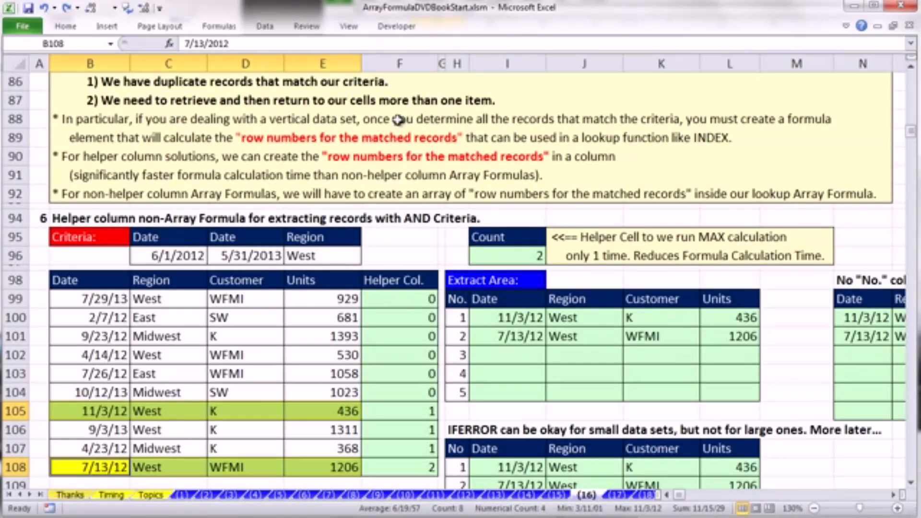
key(alt+Tab)
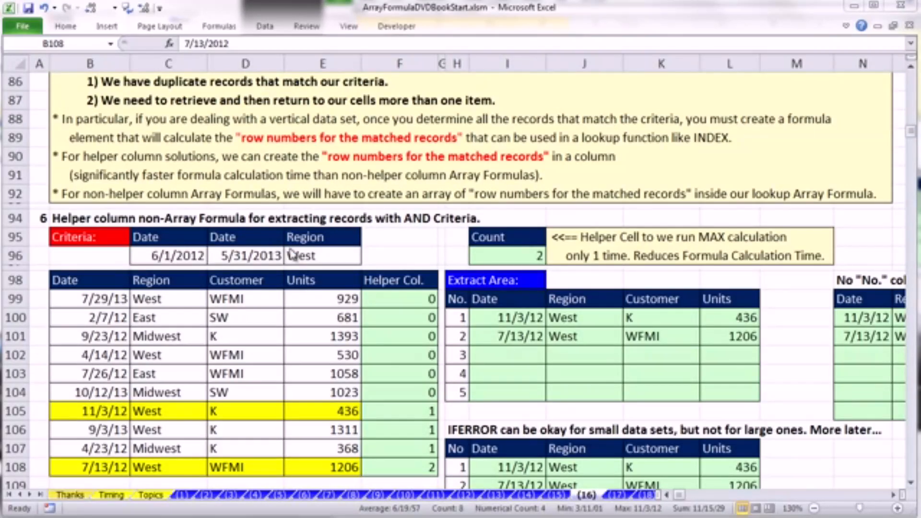
- Try East as the Region criterion in E96 and 1/1/2012 as the start date in C96, and undo both entries
click(332, 257)
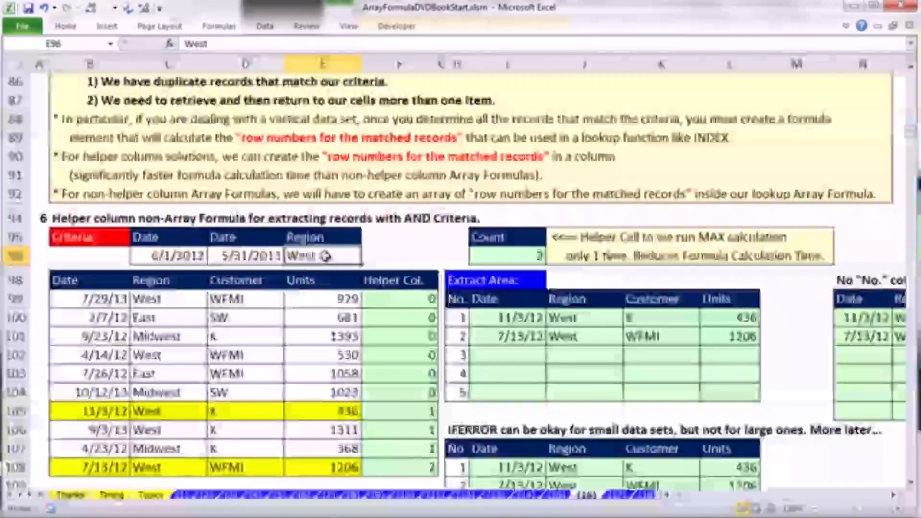
text(East)
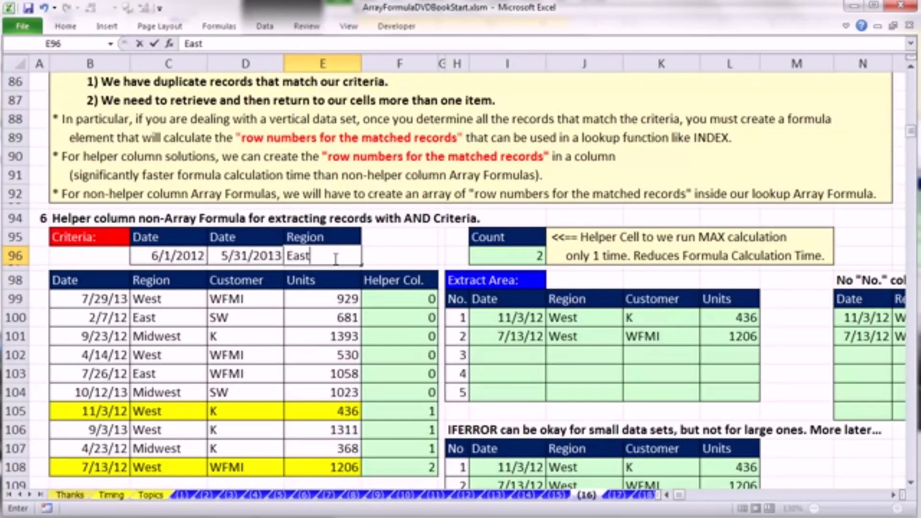
key(ctrl+Return)
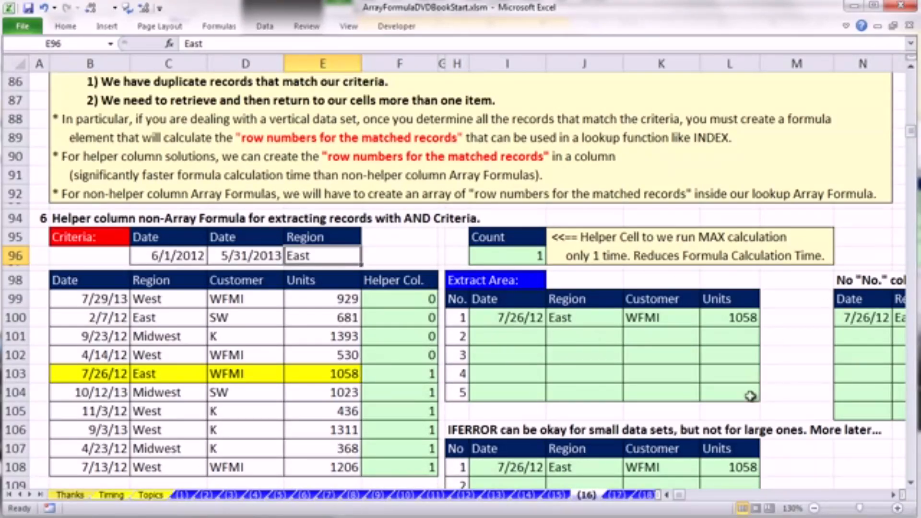
double_click(158, 255)
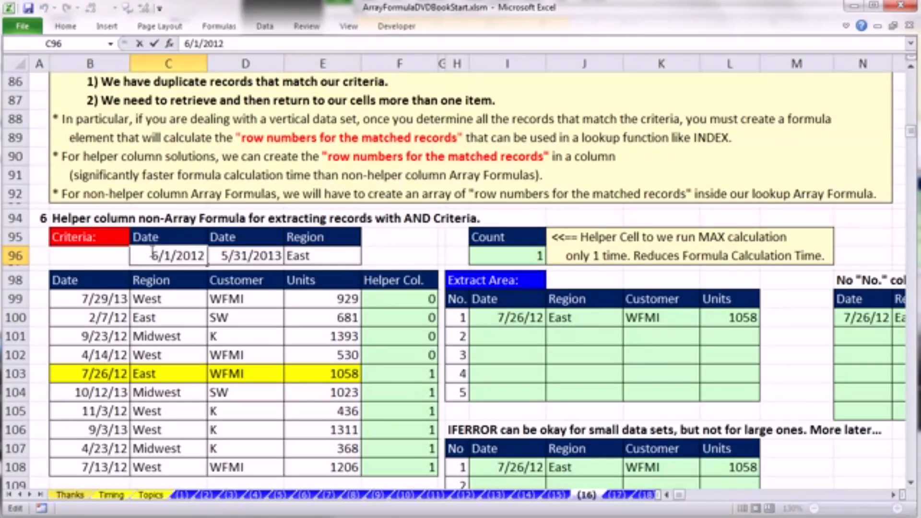
drag(158, 256, 147, 254)
text(1)
key(ctrl+Return)
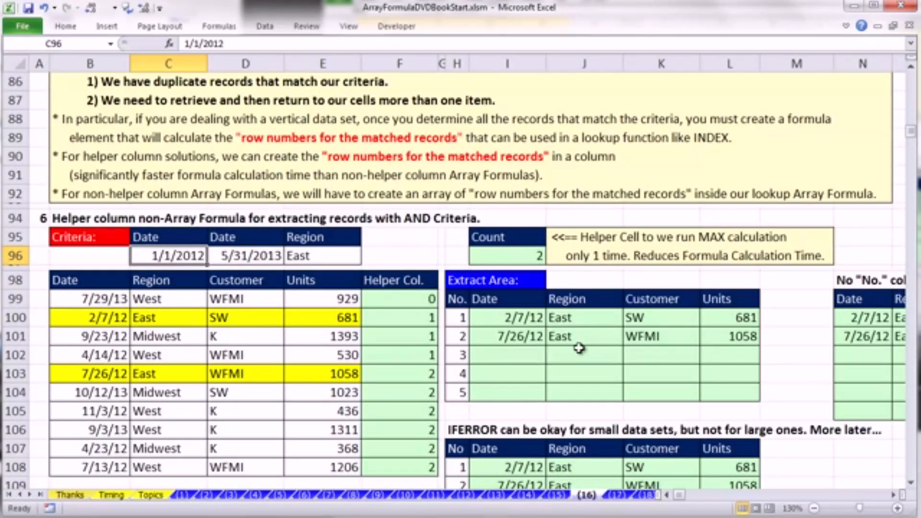
key(ctrl+z)
key(ctrl+z)
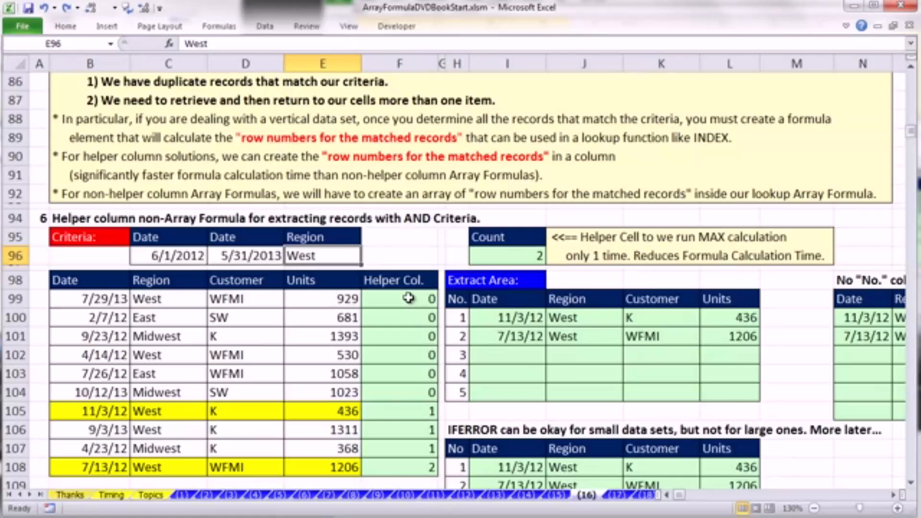
- Compare the helper column numbers in F99:F108 with the matching records in rows 105 and 108
drag(409, 296, 406, 393)
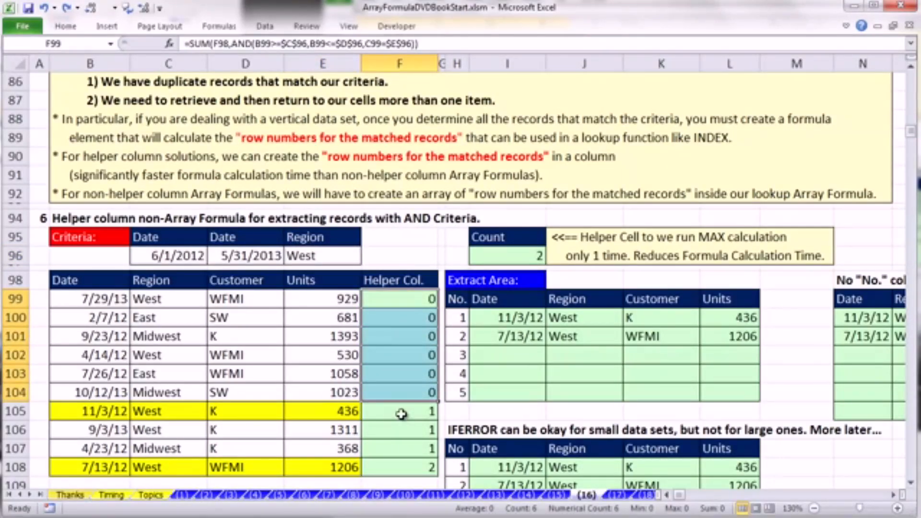
click(401, 413)
drag(77, 414, 324, 408)
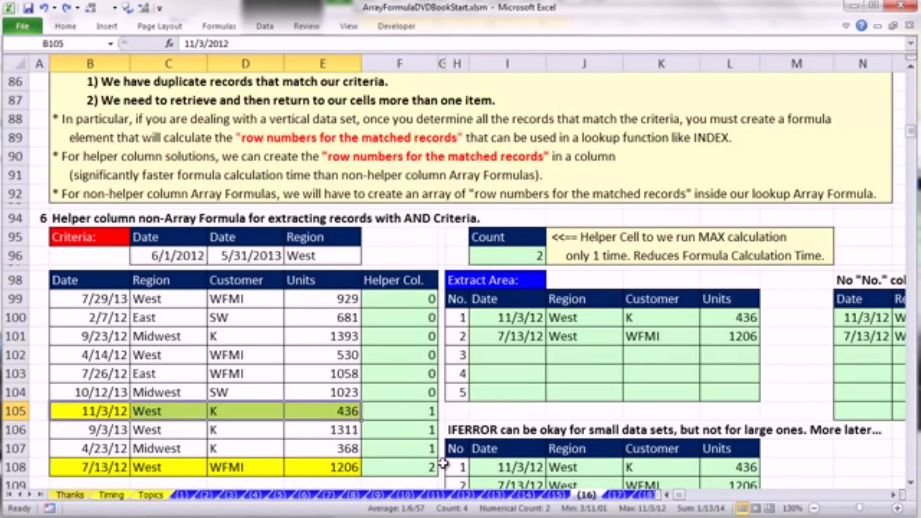
drag(87, 475, 328, 466)
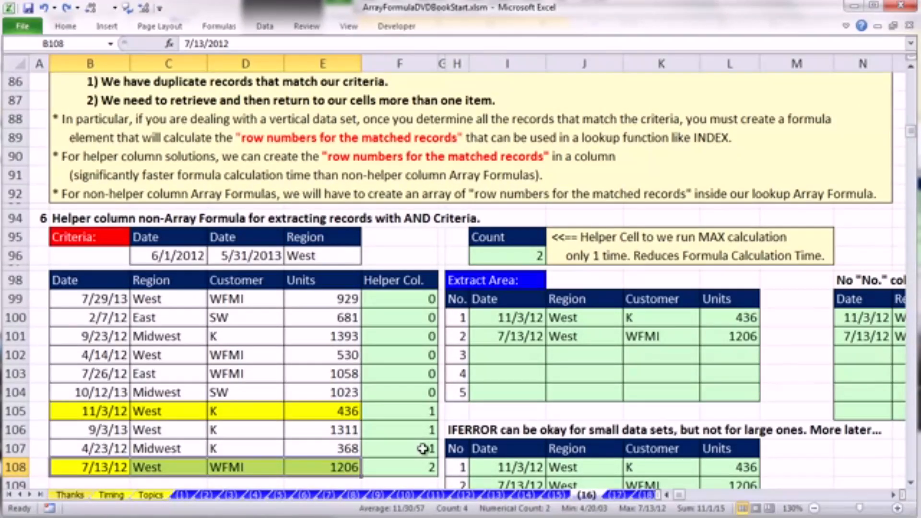
- Clear the formulas from the helper column F99:F108, the Count cell I96 and the extract area I100:L104
drag(411, 299, 421, 467)
key(Delete)
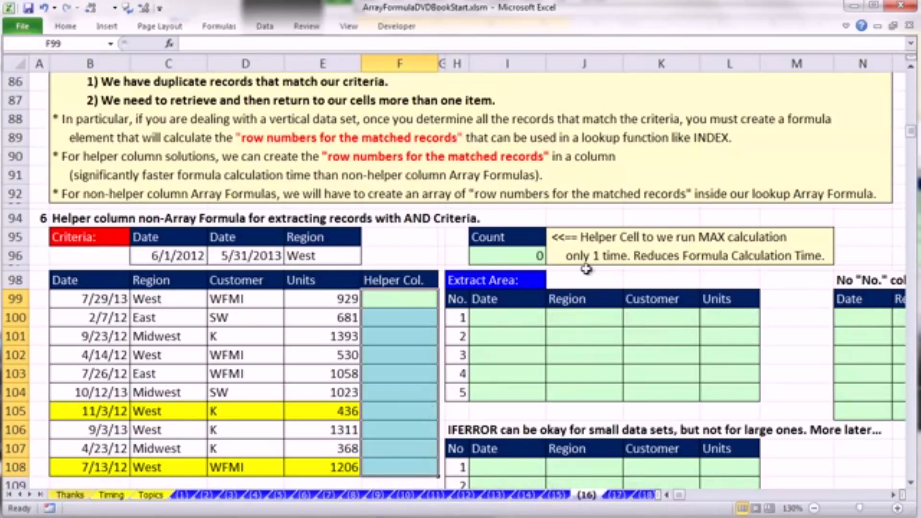
click(528, 252)
key(Delete)
drag(527, 323, 730, 391)
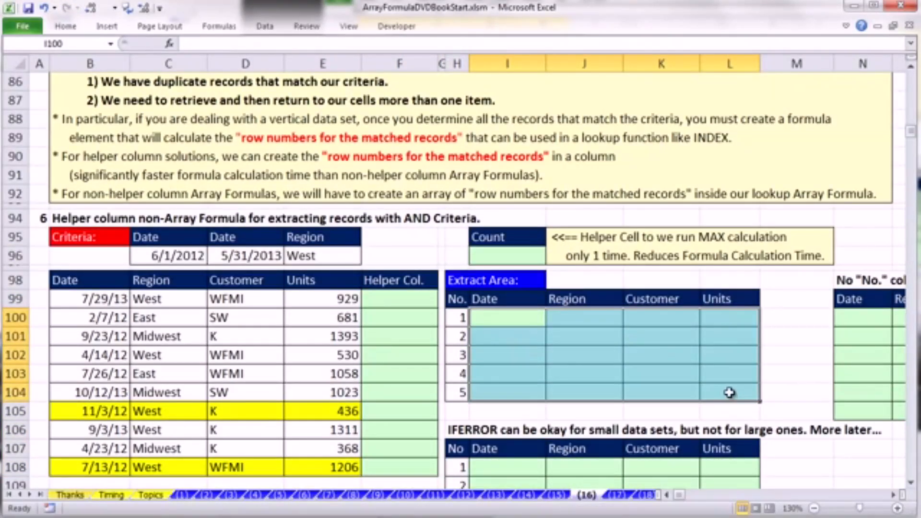
- Start an AND formula in F99 with the start-date condition B99>=$C$96
click(386, 300)
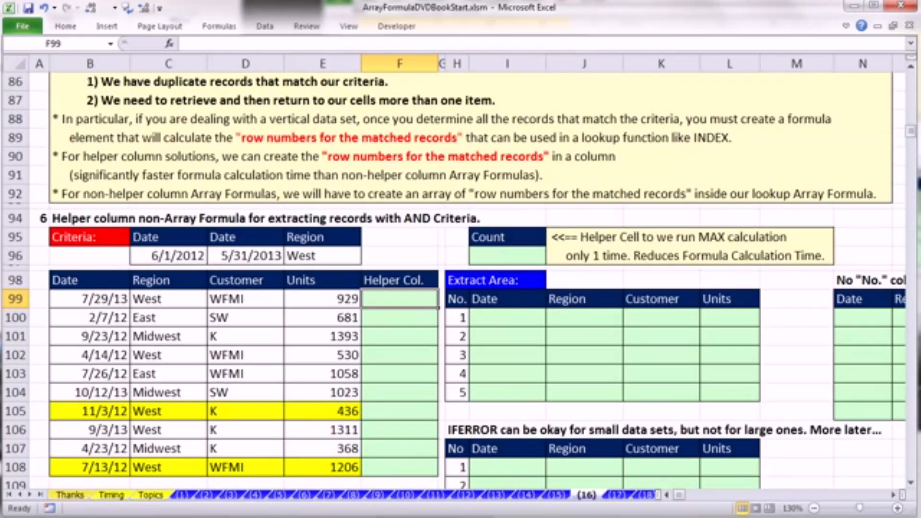
text(=and)
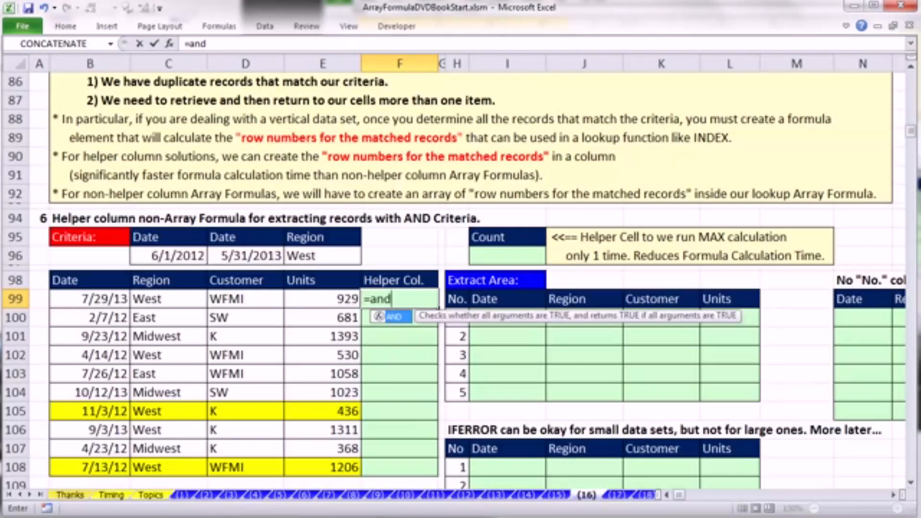
key(Tab)
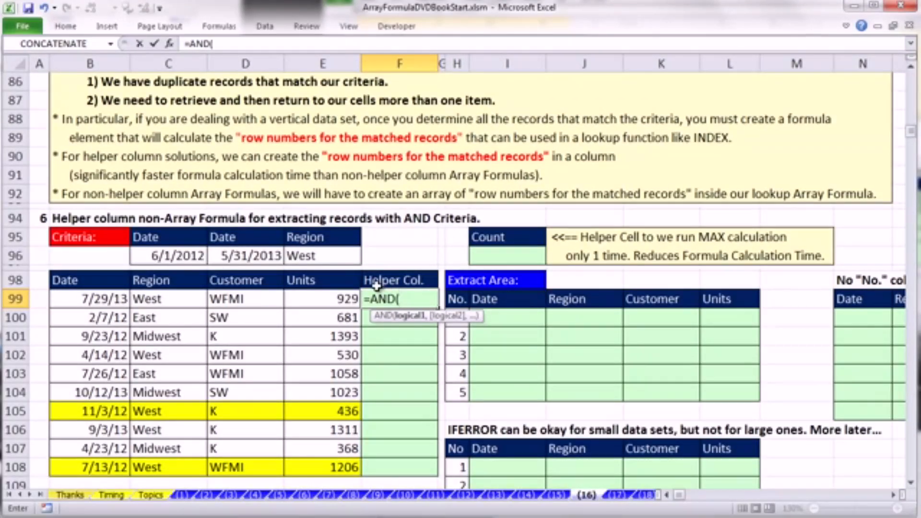
click(81, 299)
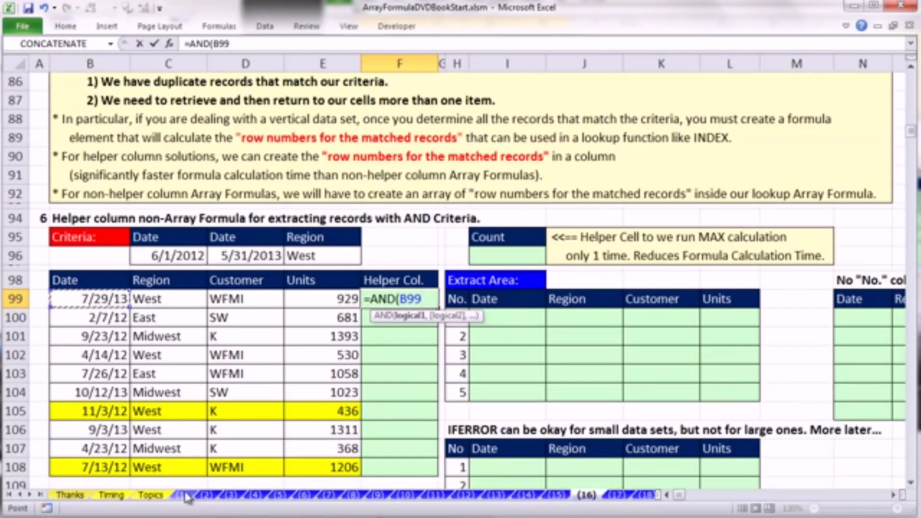
text(>=)
click(191, 252)
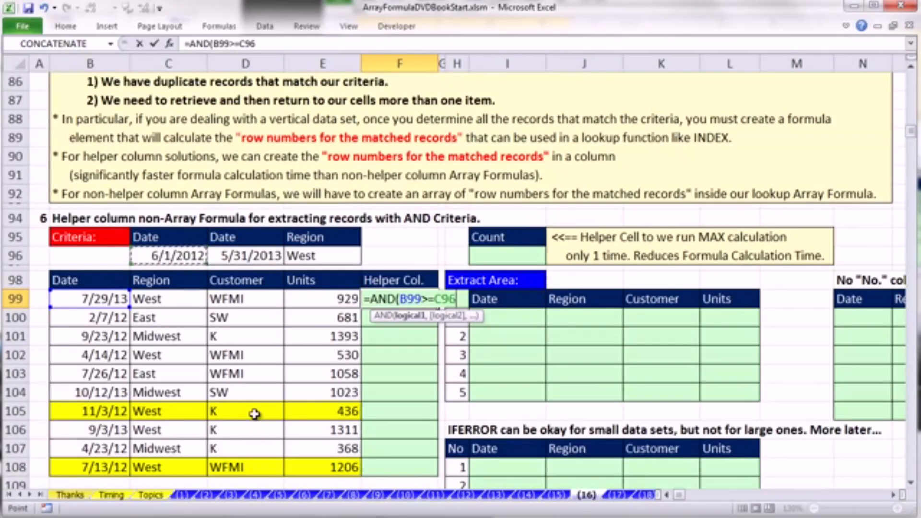
key(F4)
text(,)
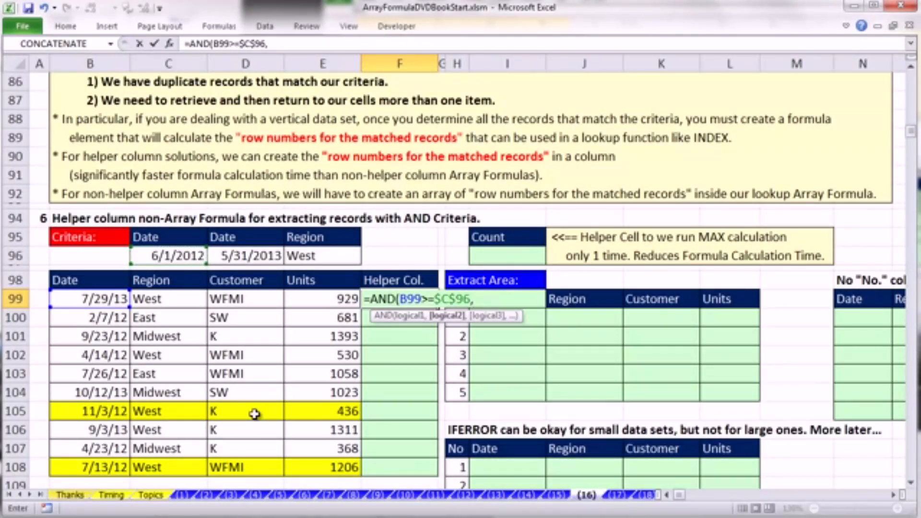
- Add the end-date condition B99<=$D$96 to the AND formula in F99
click(113, 300)
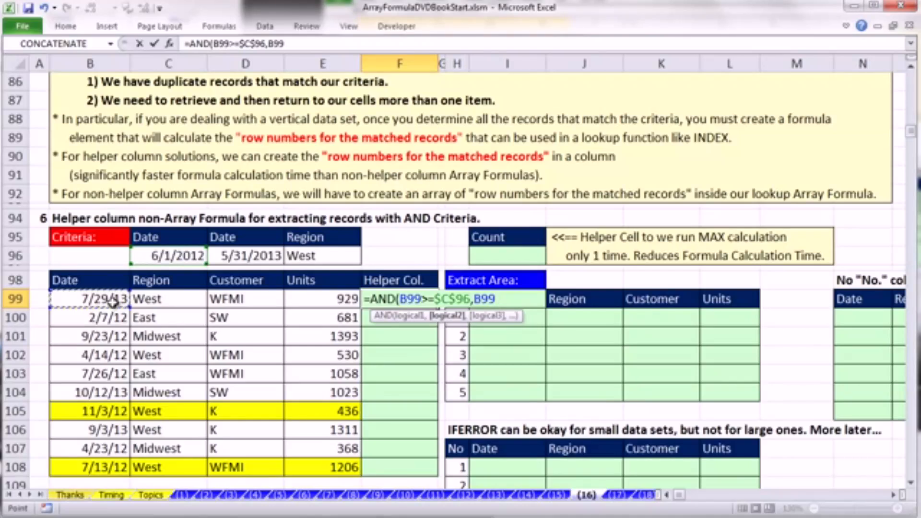
text(<=)
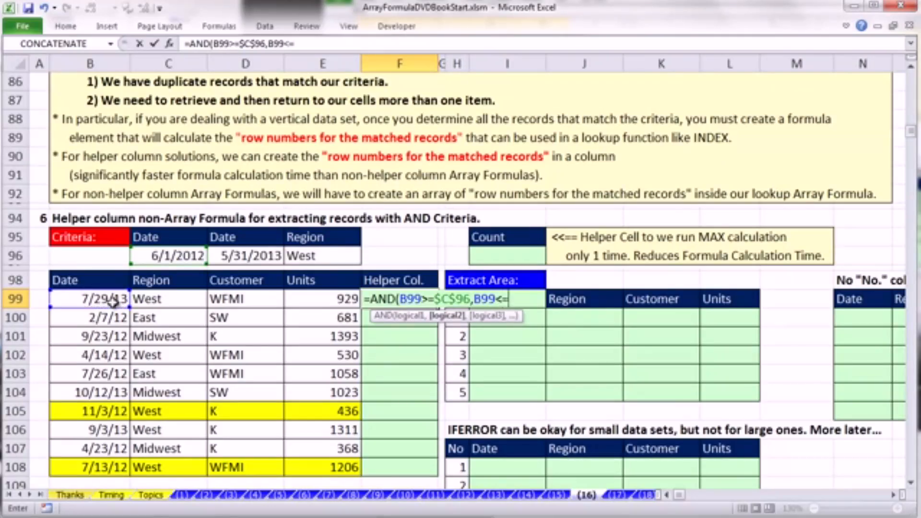
click(211, 250)
key(F4)
text(,)
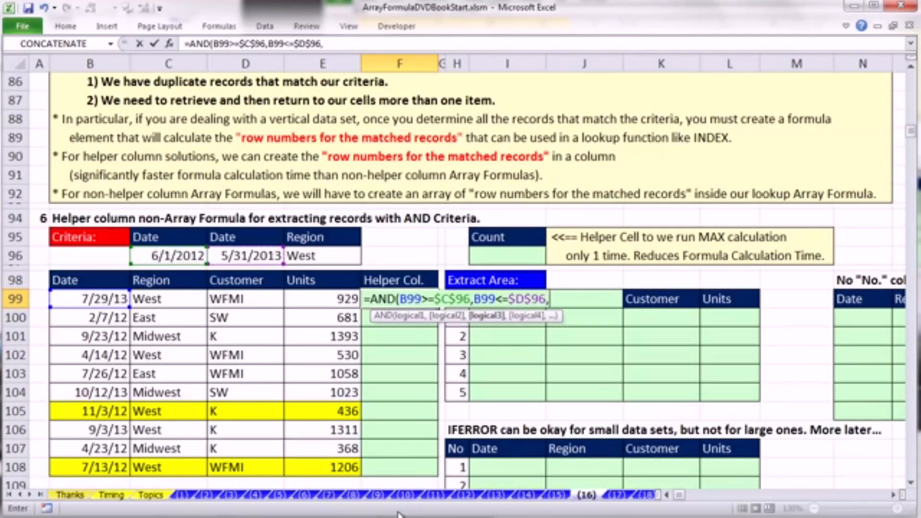
- Add the region condition C99=$E$96 to the formula in F99 and close the AND function
click(165, 300)
text(=)
click(326, 260)
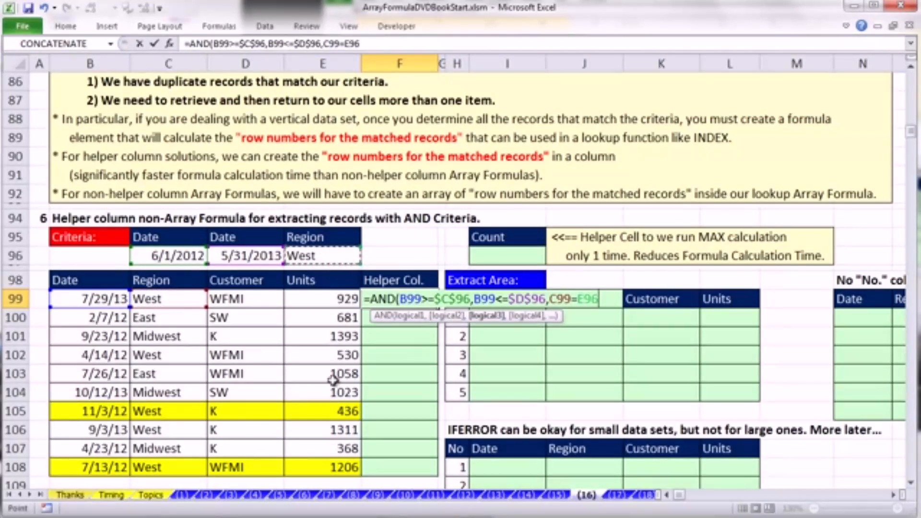
key(F4)
text())
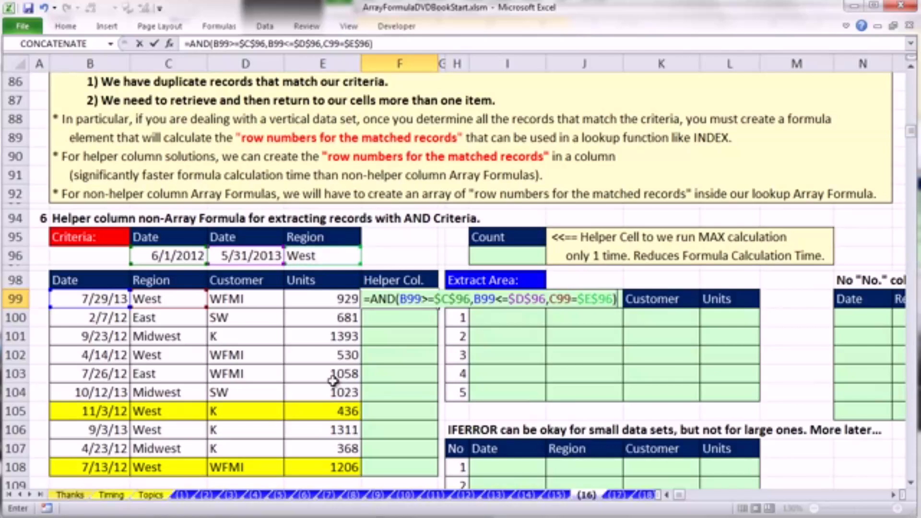
- Enter the AND formula in F99, copy it down the helper column to F108 and check the results for the highlighted records
key(ctrl+Return)
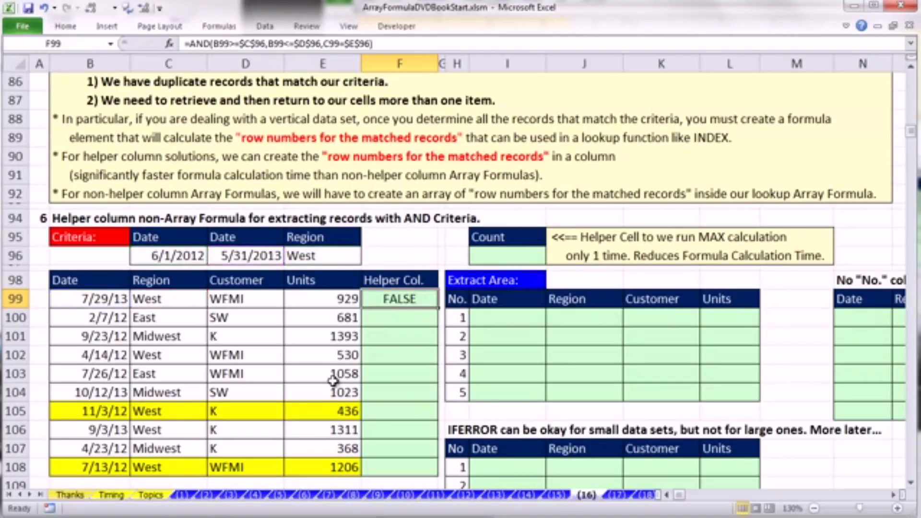
double_click(438, 309)
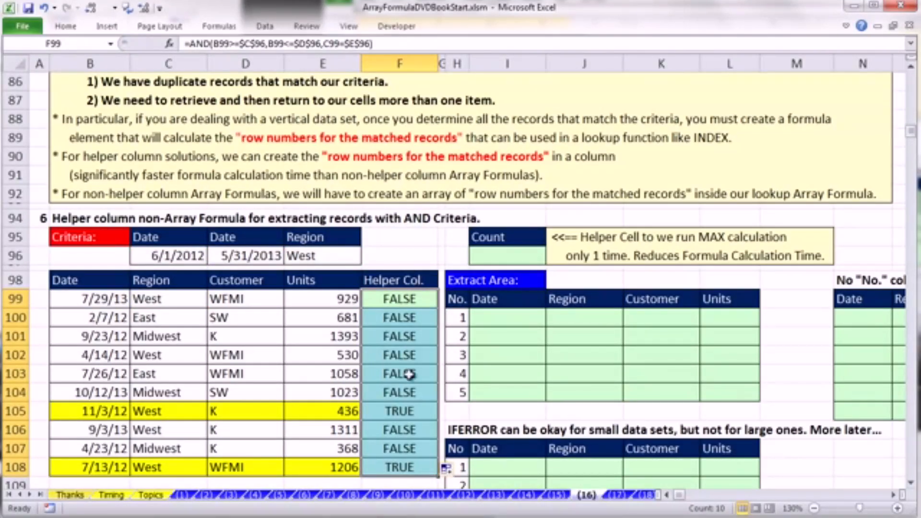
click(389, 405)
ctrl+click(407, 468)
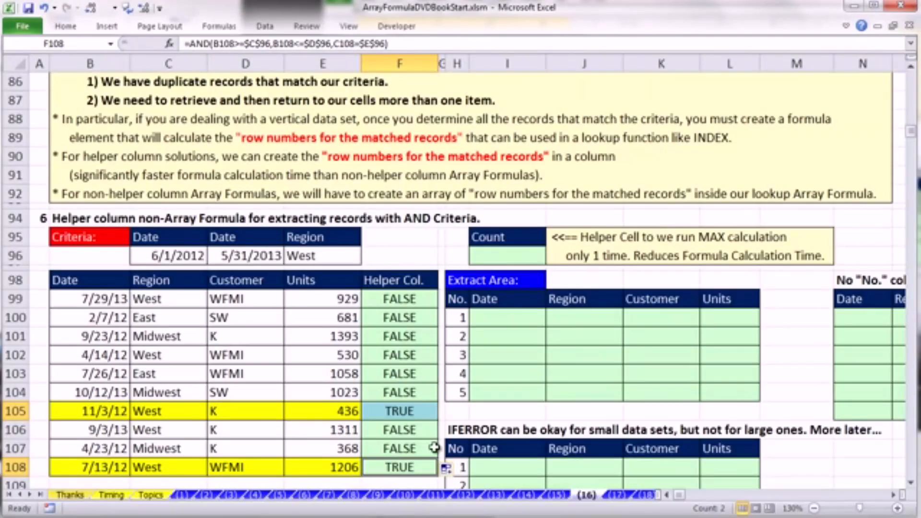
- Add F99+ in front of the AND function in F100 and copy the formula down to F108
double_click(395, 297)
key(Return)
double_click(399, 318)
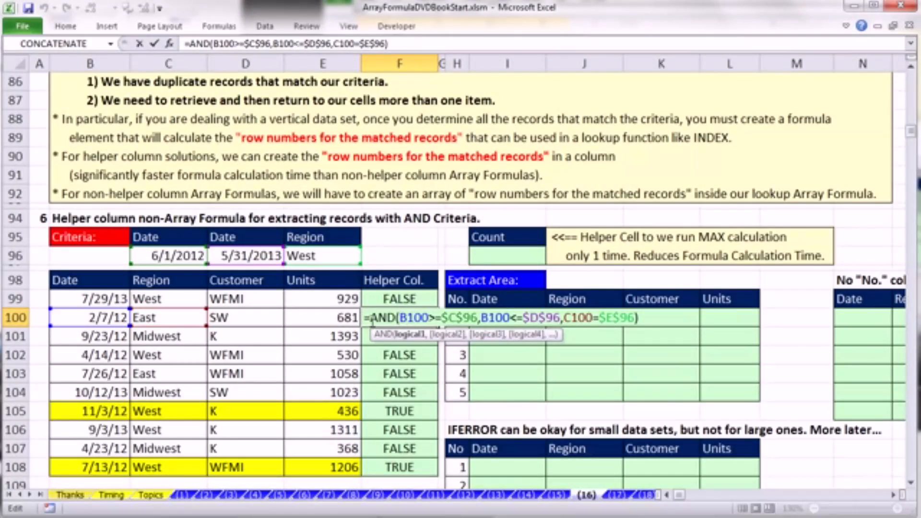
click(369, 299)
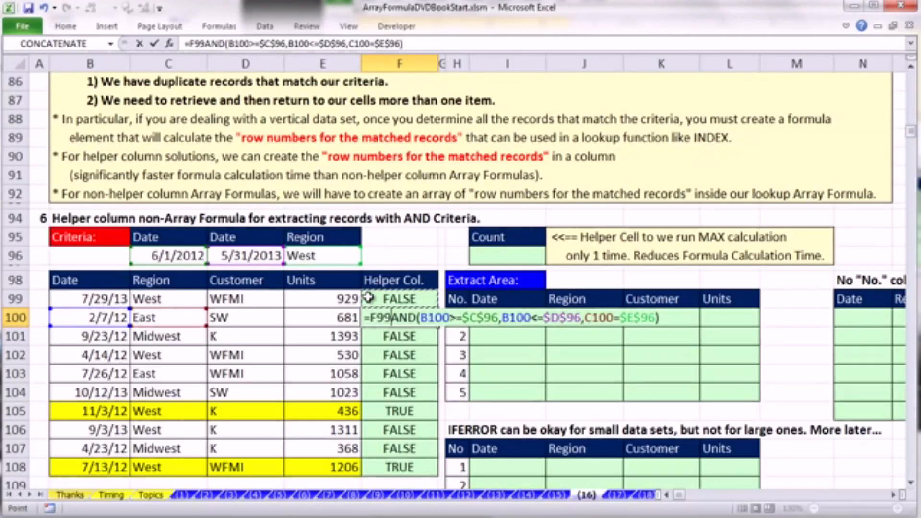
text(+)
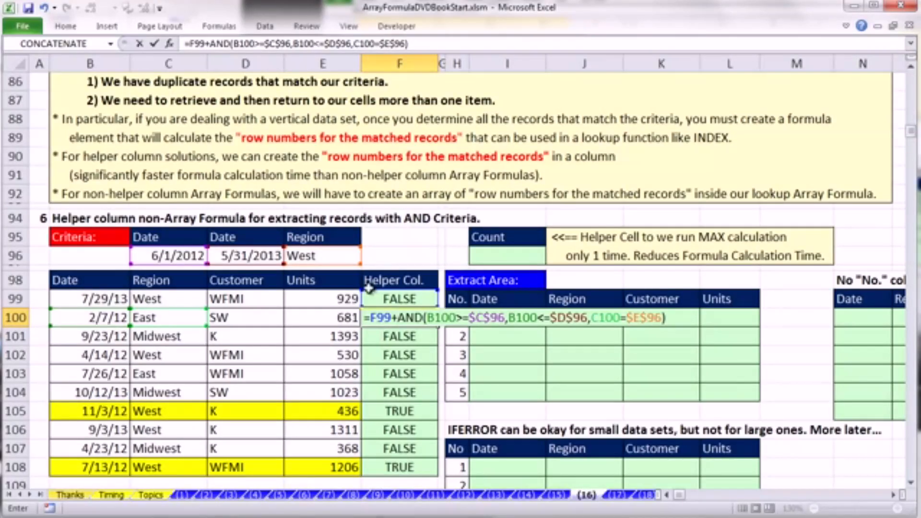
key(ctrl+Return)
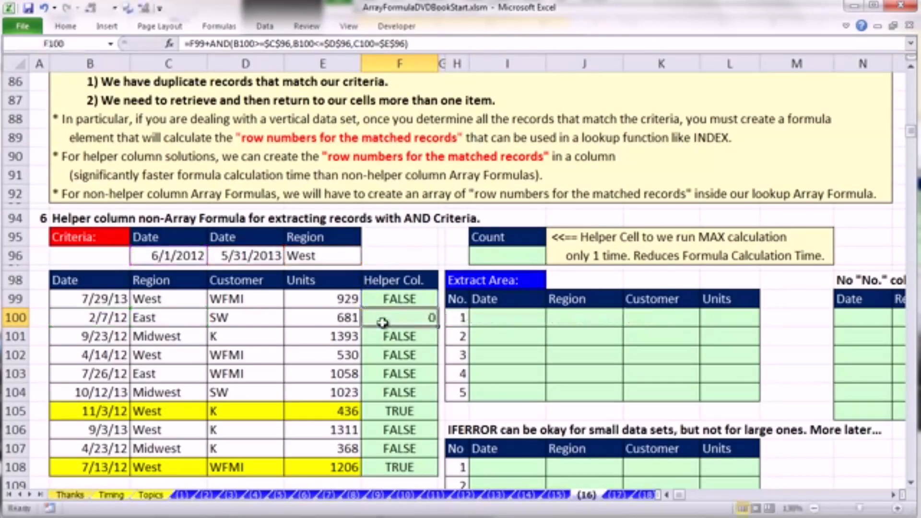
double_click(435, 327)
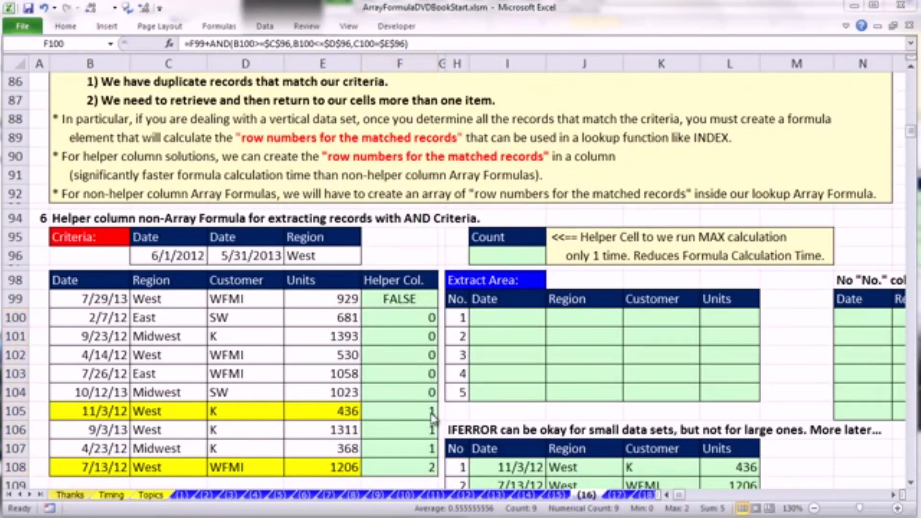
- Examine the running-count formulas in F105 and F108, the helper cells of the highlighted records
click(413, 413)
click(413, 412)
double_click(414, 413)
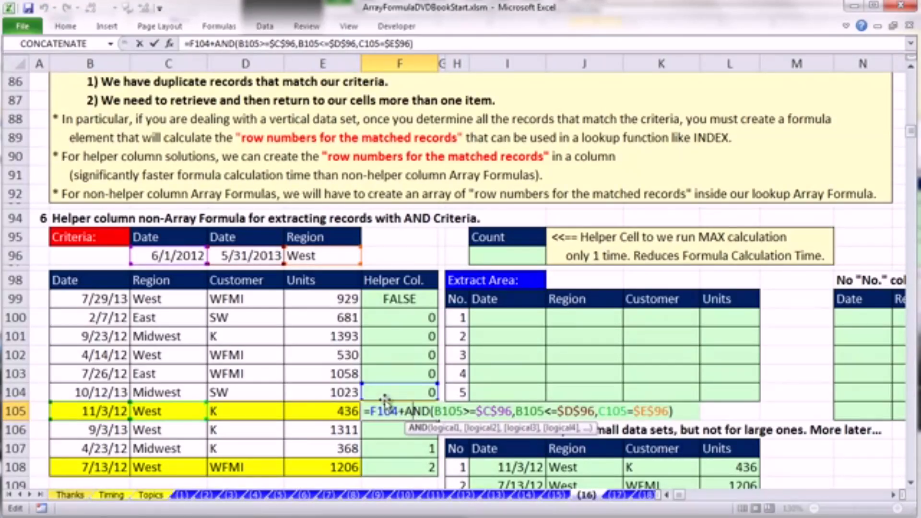
key(Escape)
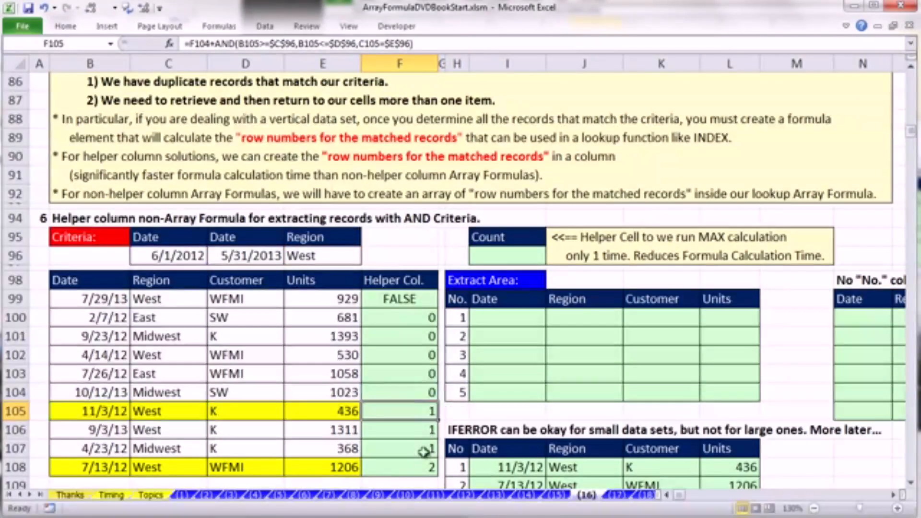
click(415, 469)
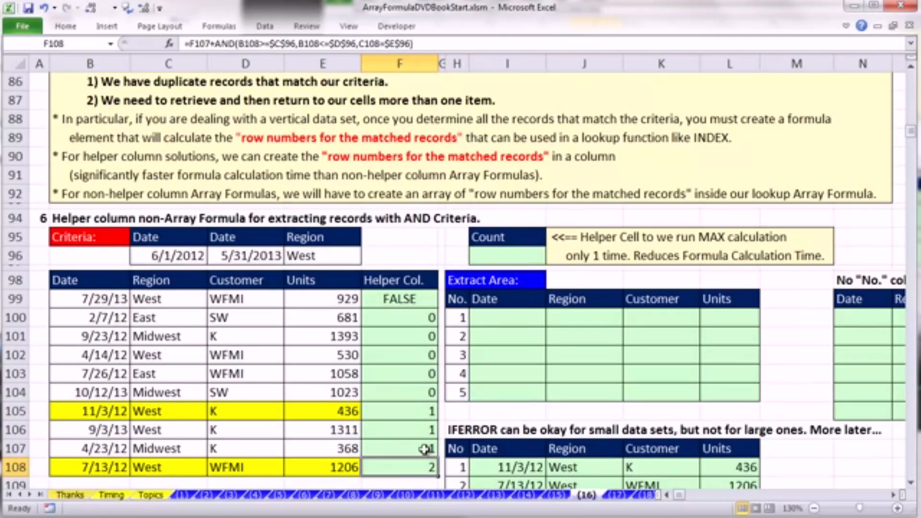
double_click(423, 467)
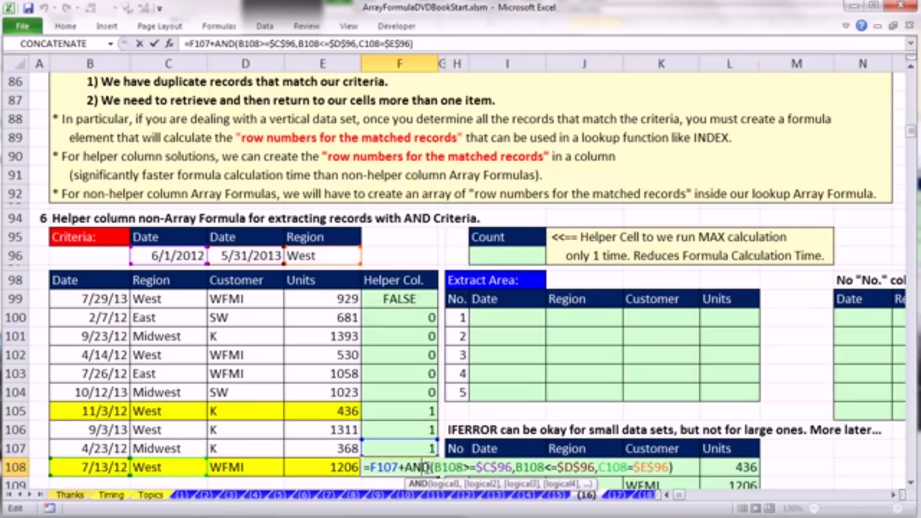
key(ctrl+Return)
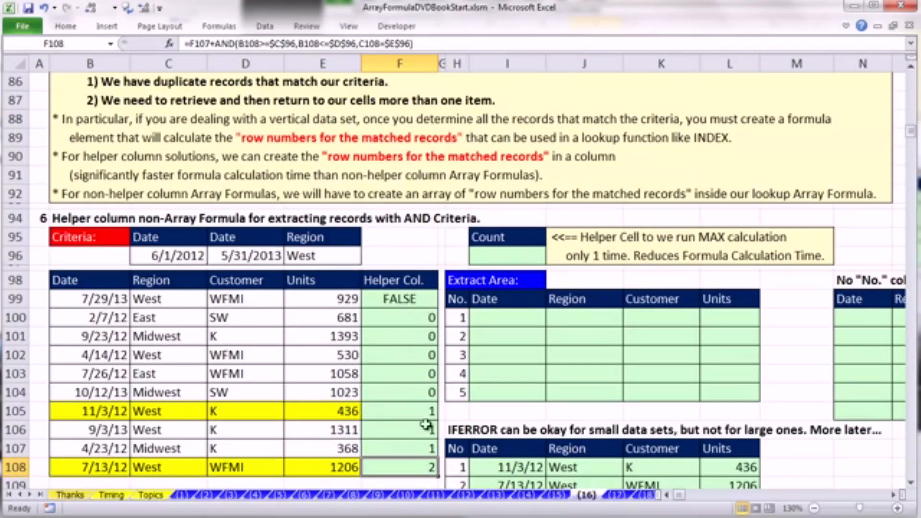
- Copy the F100 formula up into F99 and insert a SUM function before its F98 reference
click(418, 322)
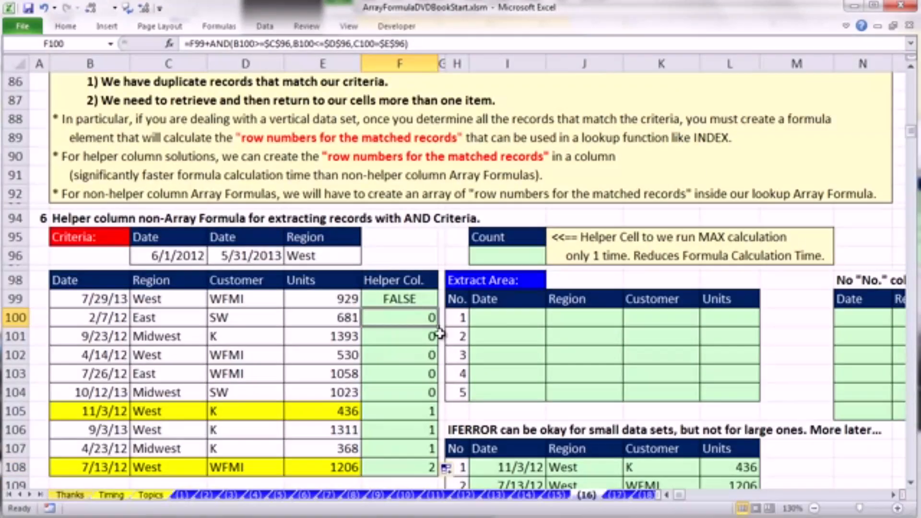
drag(438, 315, 413, 304)
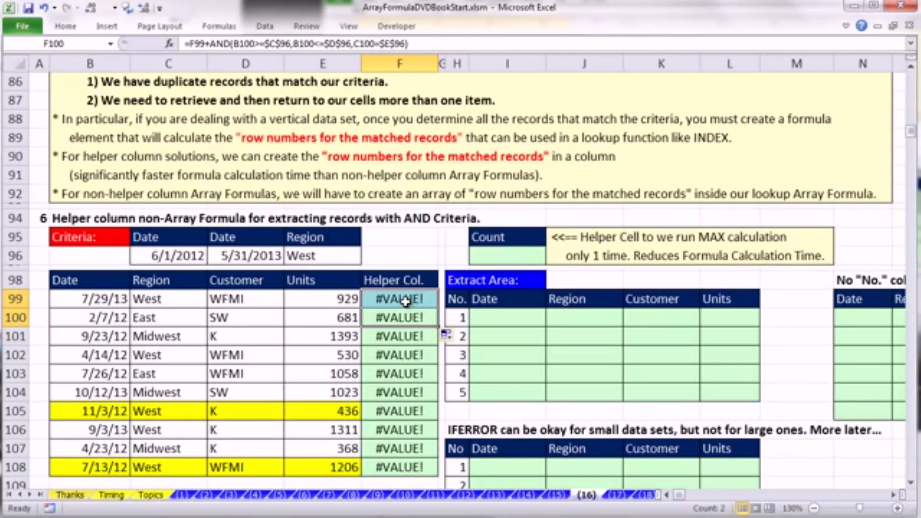
double_click(404, 301)
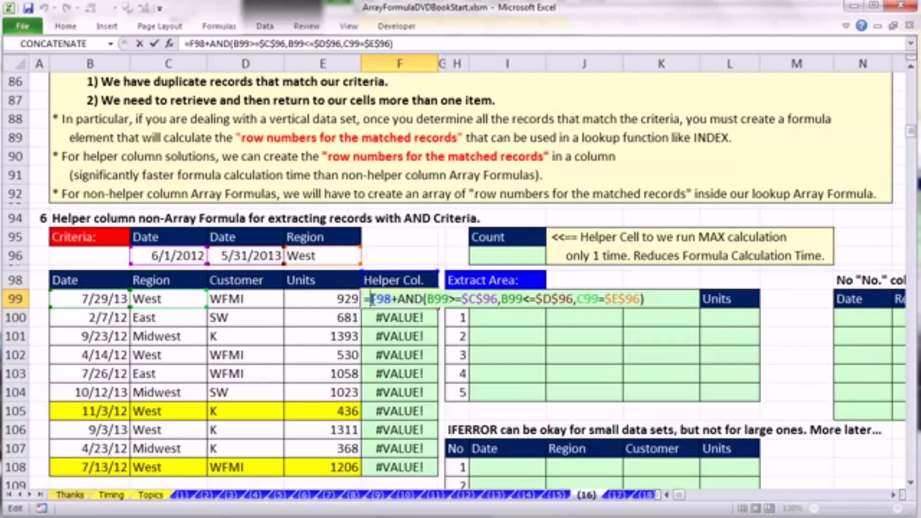
text(sum)
key(Tab)
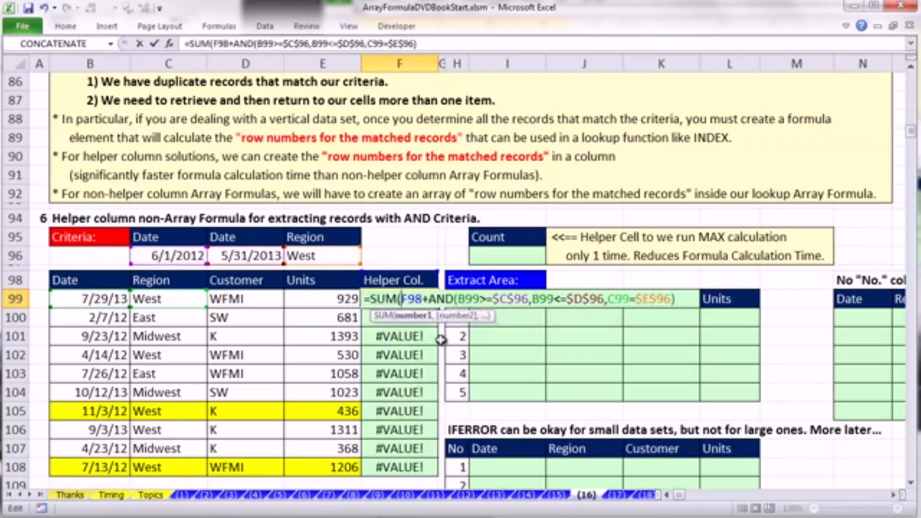
- Complete F99 as =SUM(F98,AND(B99>=$C$96,B99<=$D$96,C99=$E$96)) and copy it down to F108
key(shift+Right)
key(shift+Right)
key(shift+Right)
key(shift+Right)
text(,)
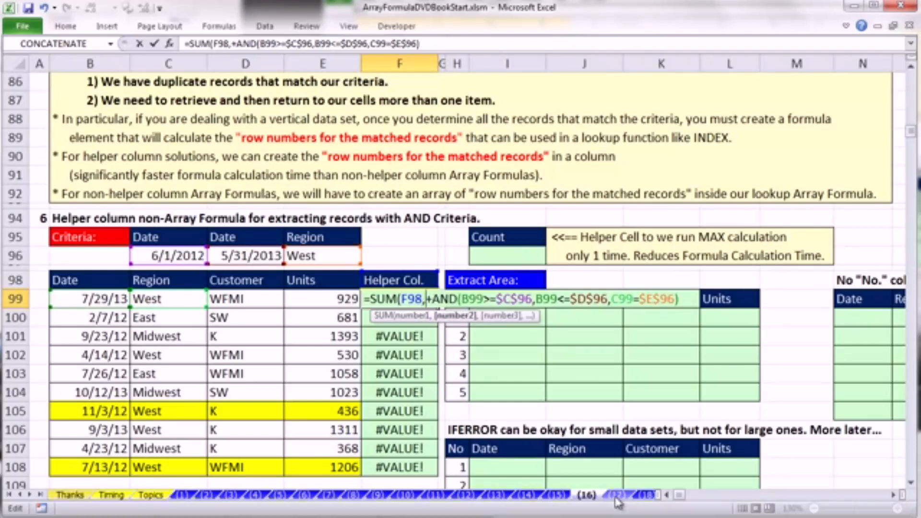
click(411, 297)
click(425, 300)
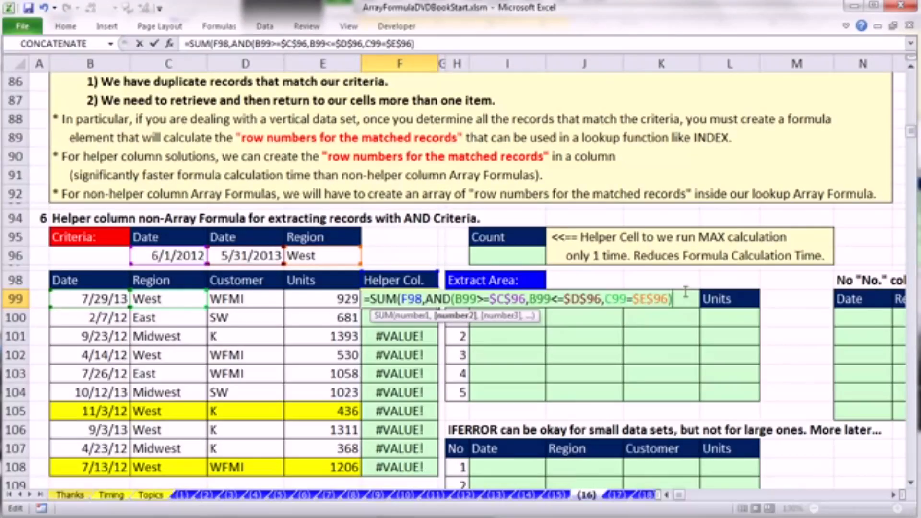
key(ctrl+Return)
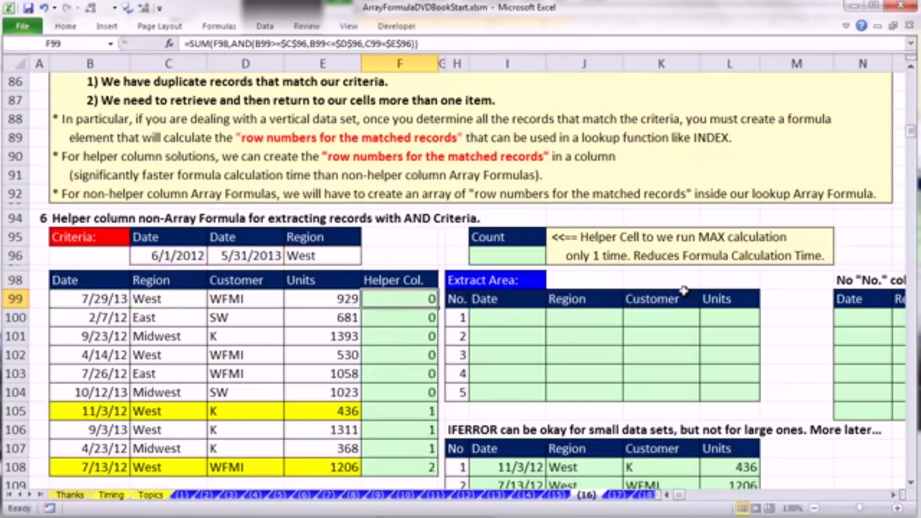
double_click(440, 310)
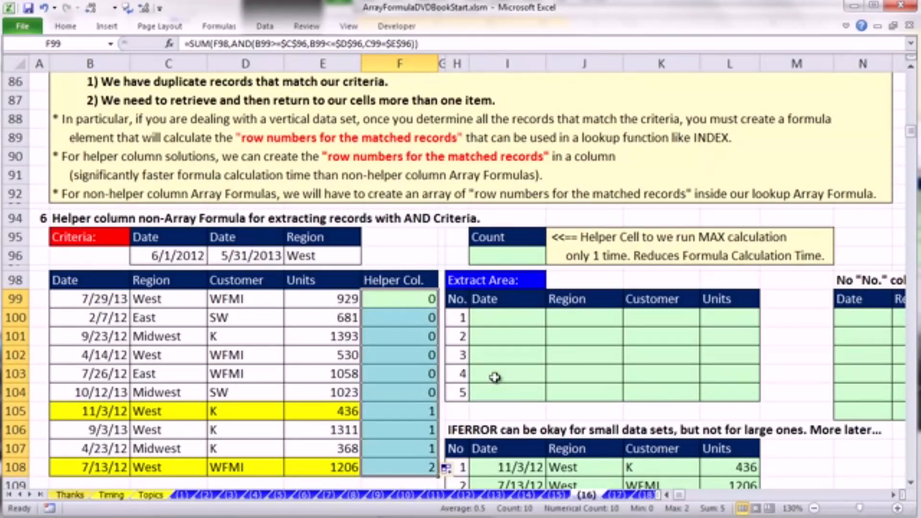
- Review the SUM formula in F99 and the empty Date cells of the extract area
double_click(426, 299)
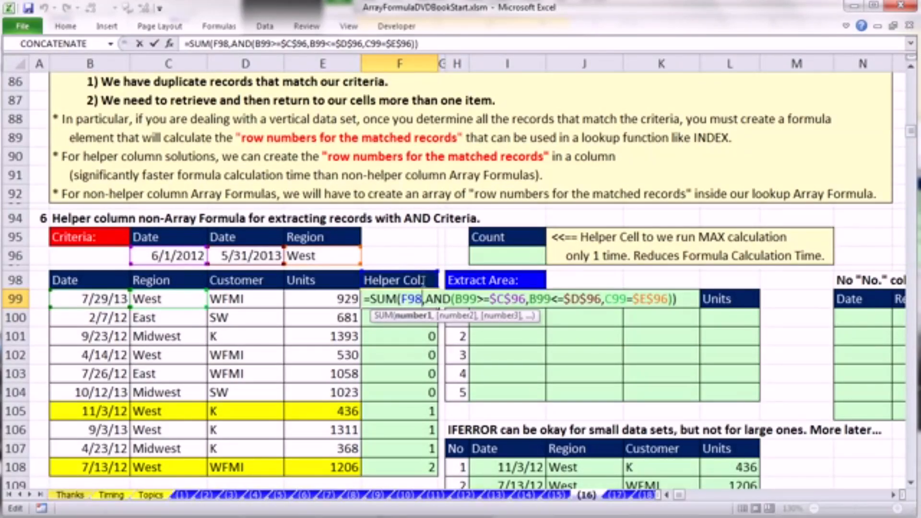
key(ctrl+Return)
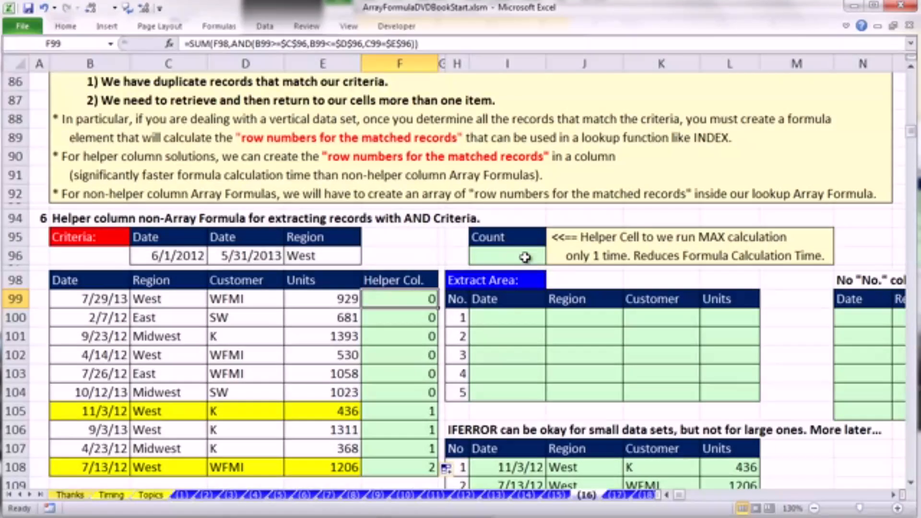
click(510, 319)
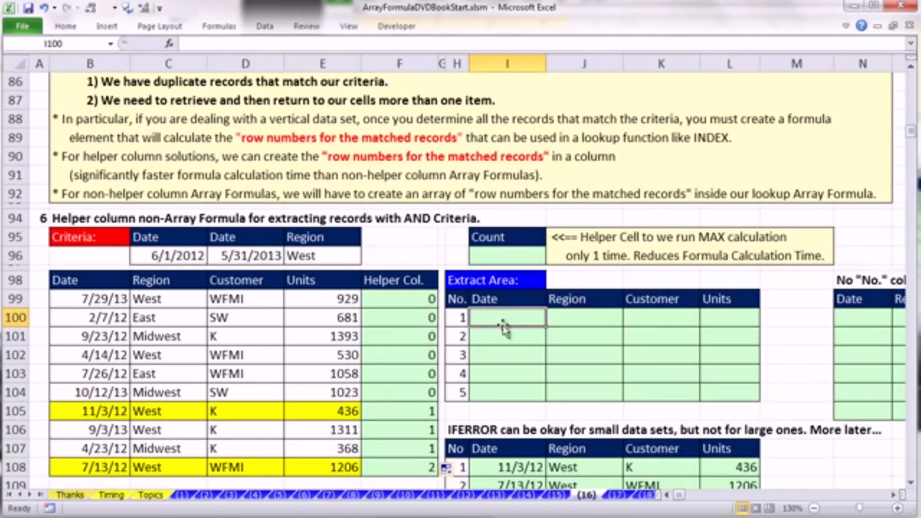
drag(499, 352, 499, 386)
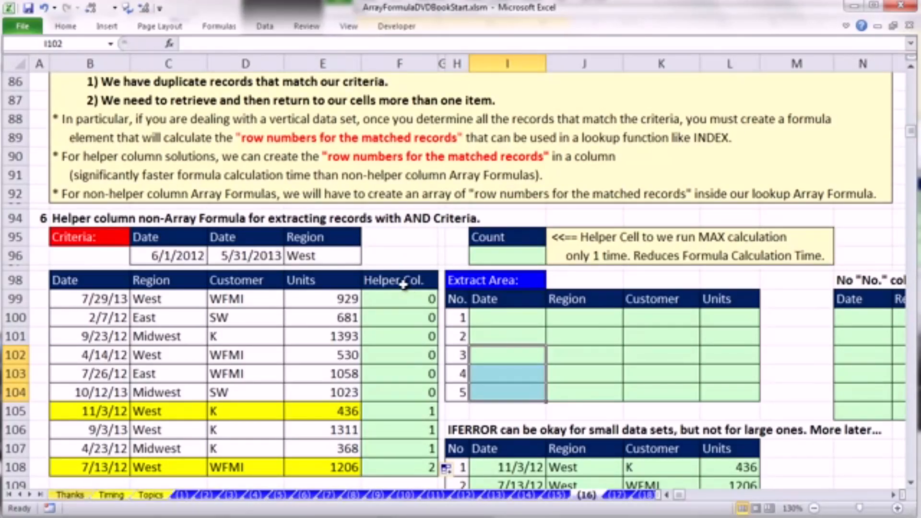
click(495, 317)
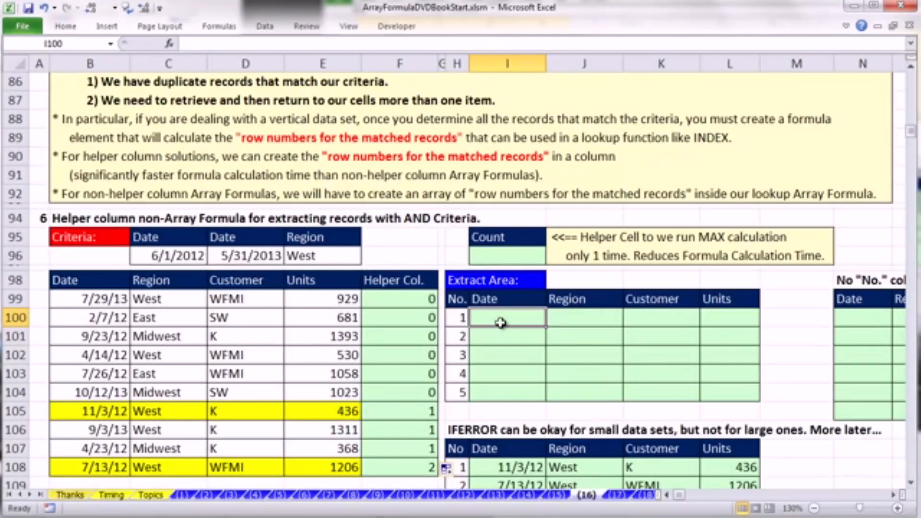
- Enter =MAX(F99:F108) in the Count cell I96
click(478, 256)
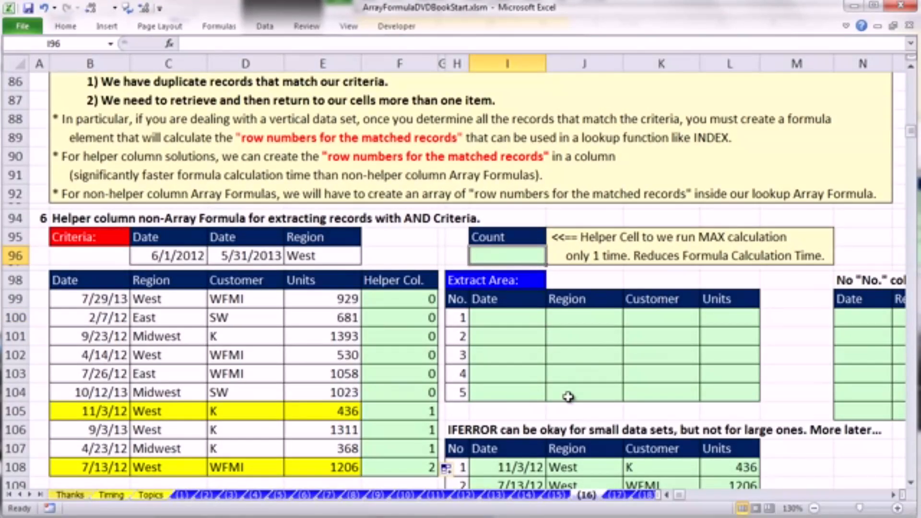
text(=MAX()
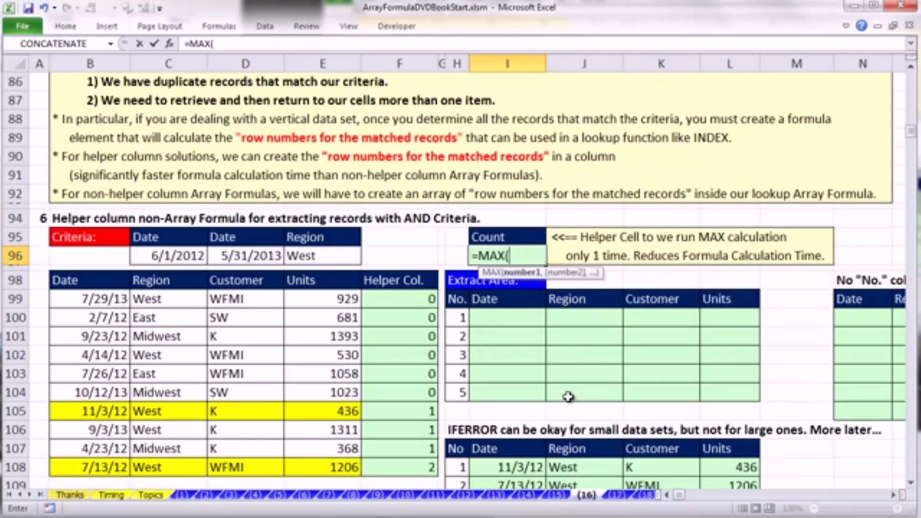
drag(394, 299, 410, 465)
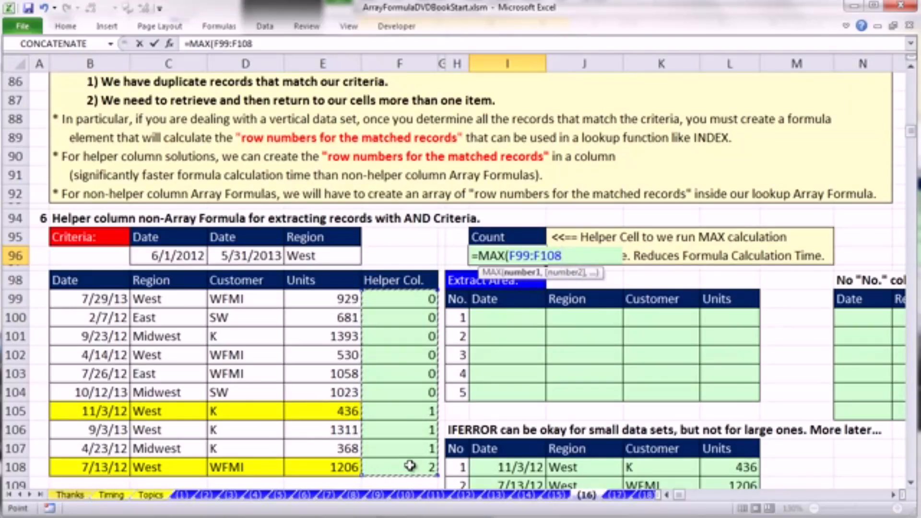
text())
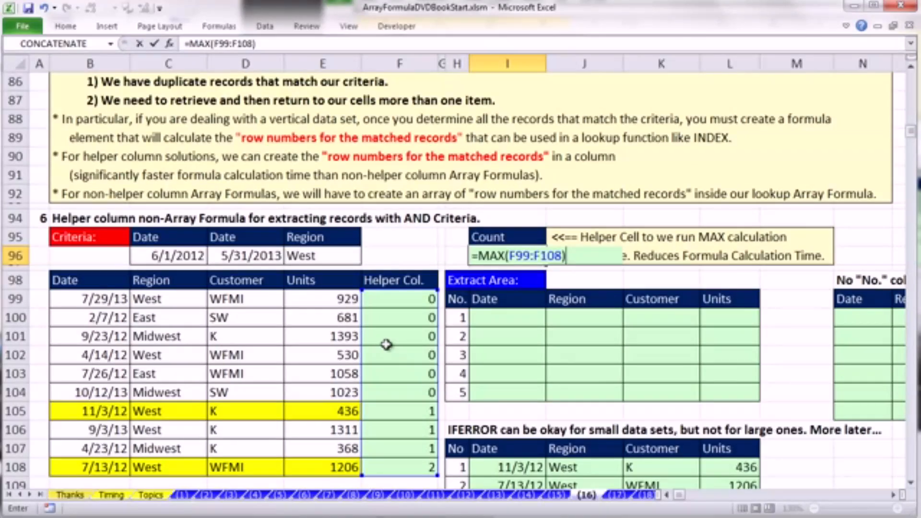
key(ctrl+Return)
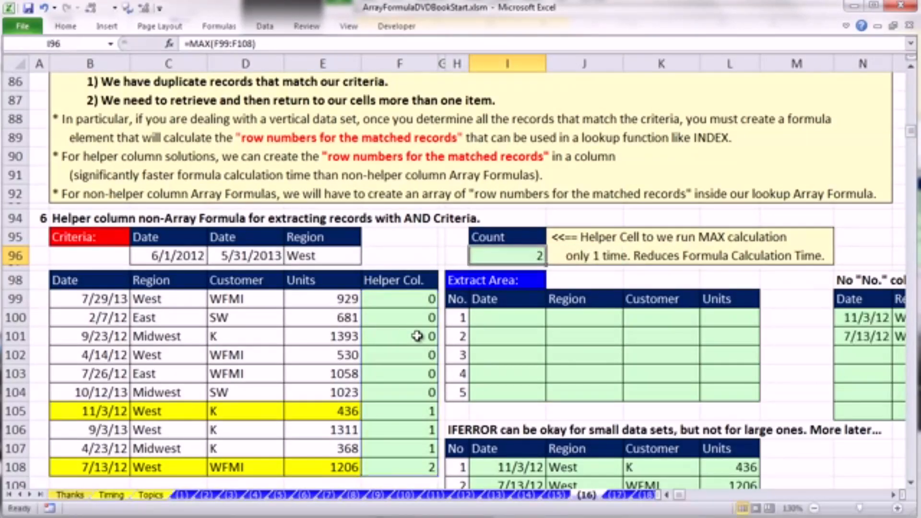
- Begin an INDEX formula in I100 with the row-locked Date range B$99:B$108 as its array
click(516, 314)
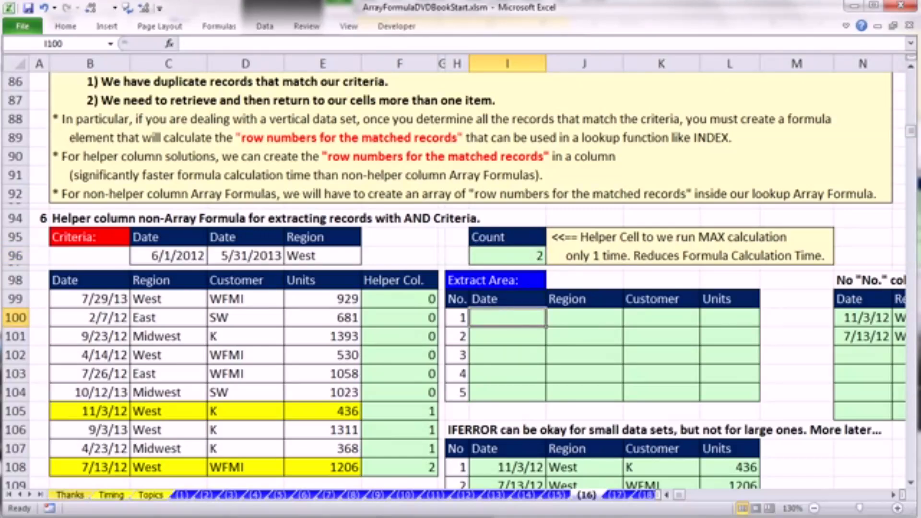
text(=INDEX()
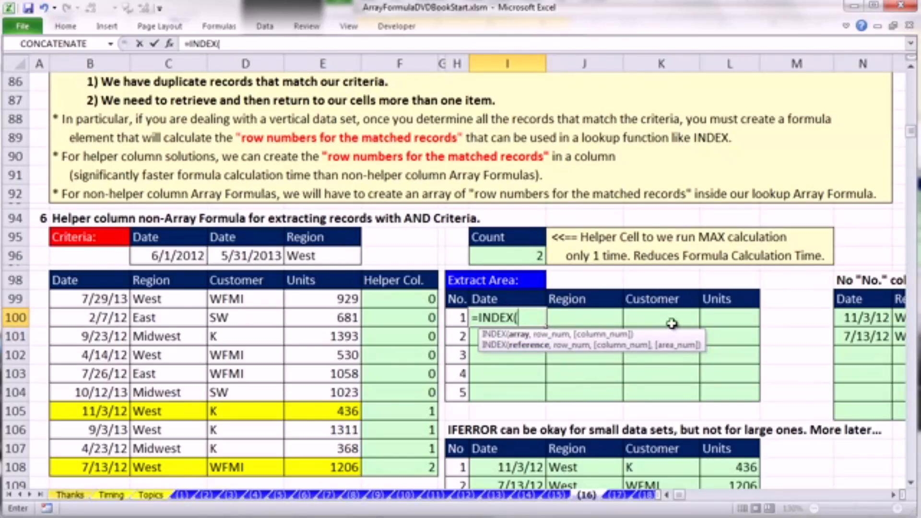
drag(95, 294, 102, 463)
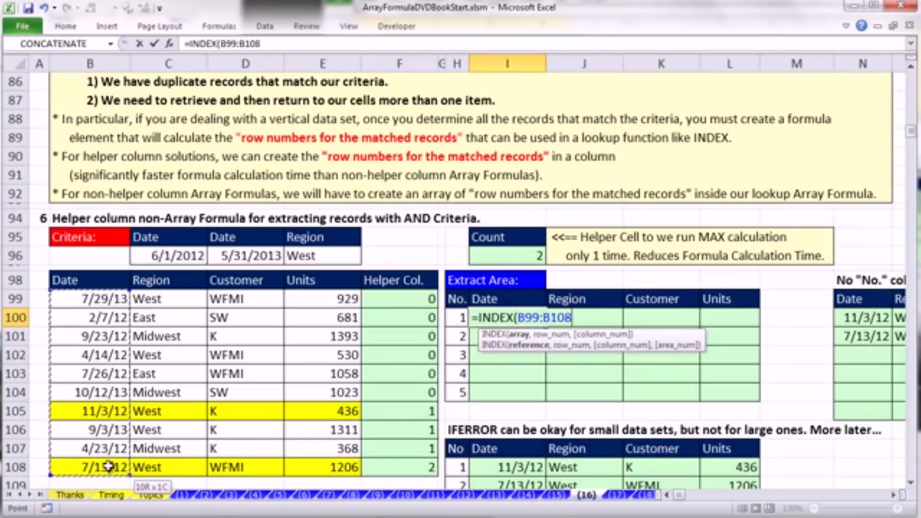
key(F4)
key(F4)
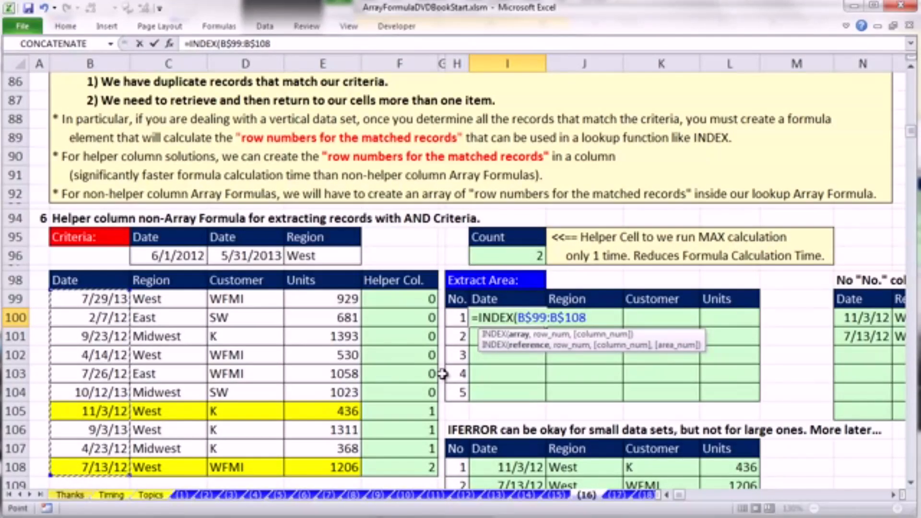
- Add a MATCH function as the INDEX row number, with the column-locked reference $H100 as its lookup value
text(,ma)
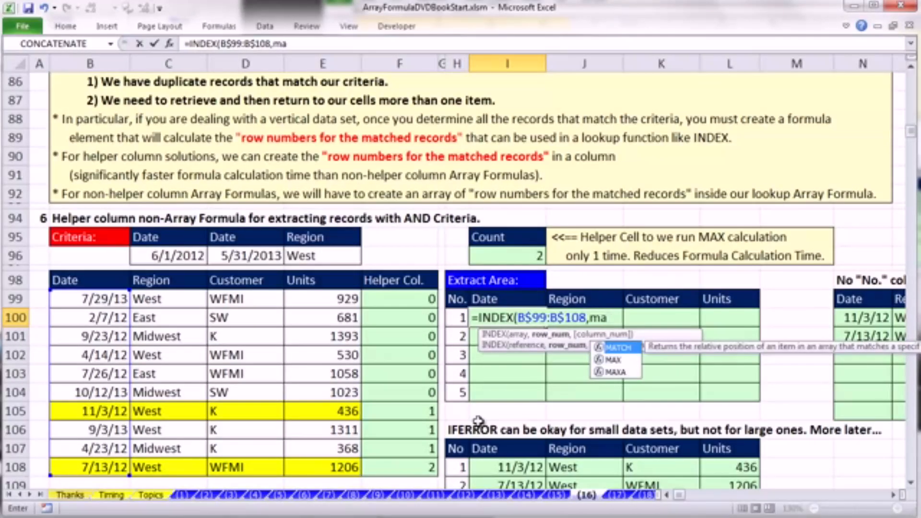
key(Tab)
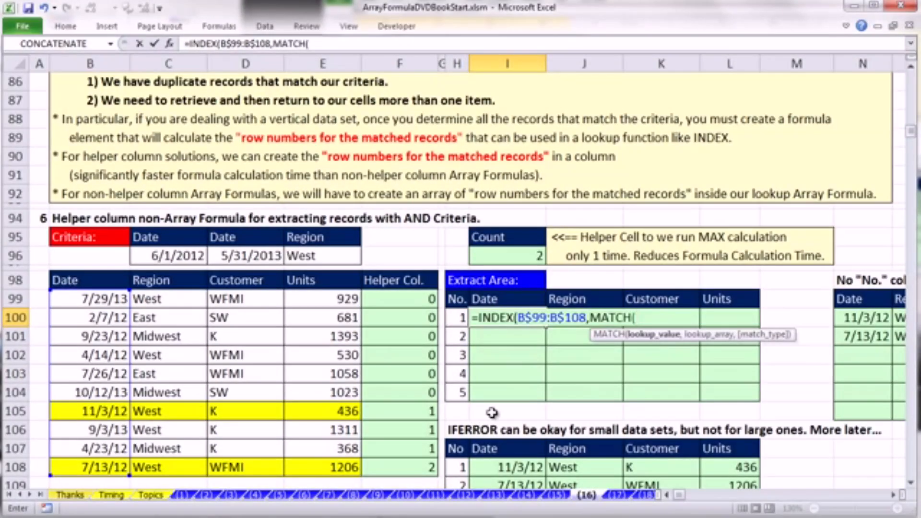
click(457, 317)
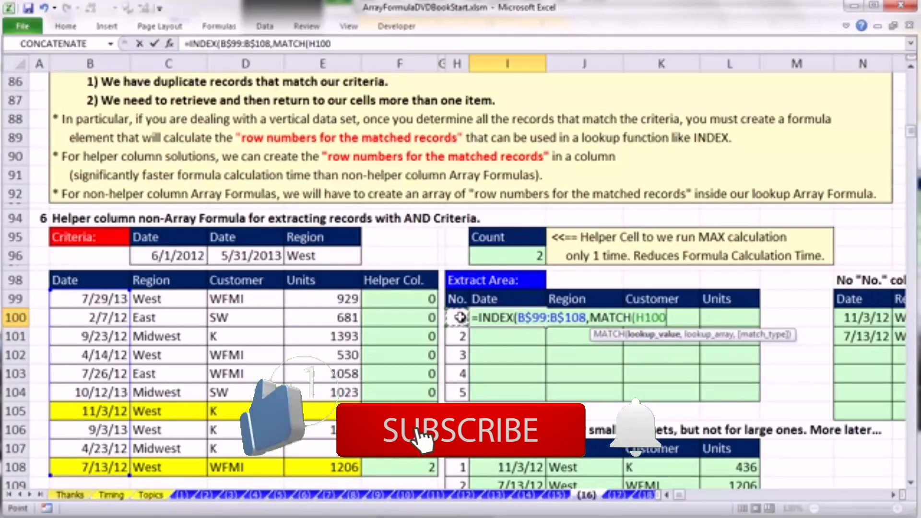
key(F4)
key(F4)
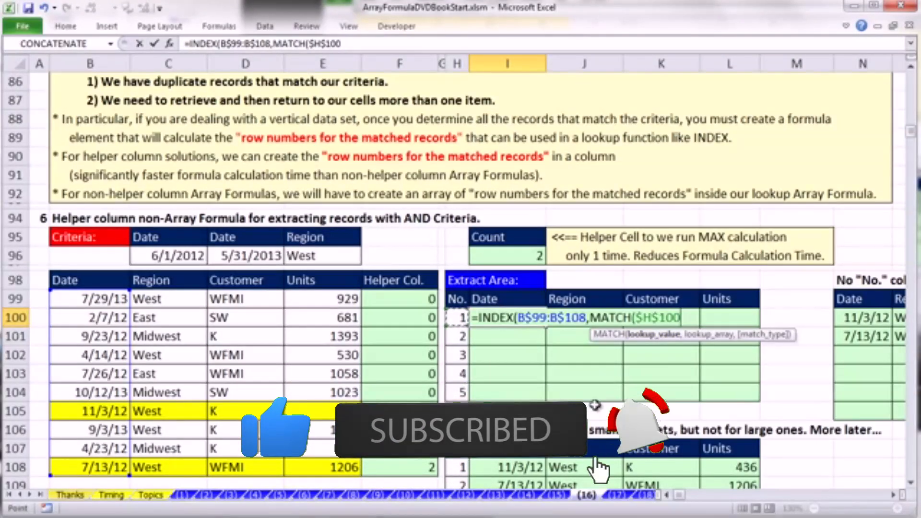
key(F4)
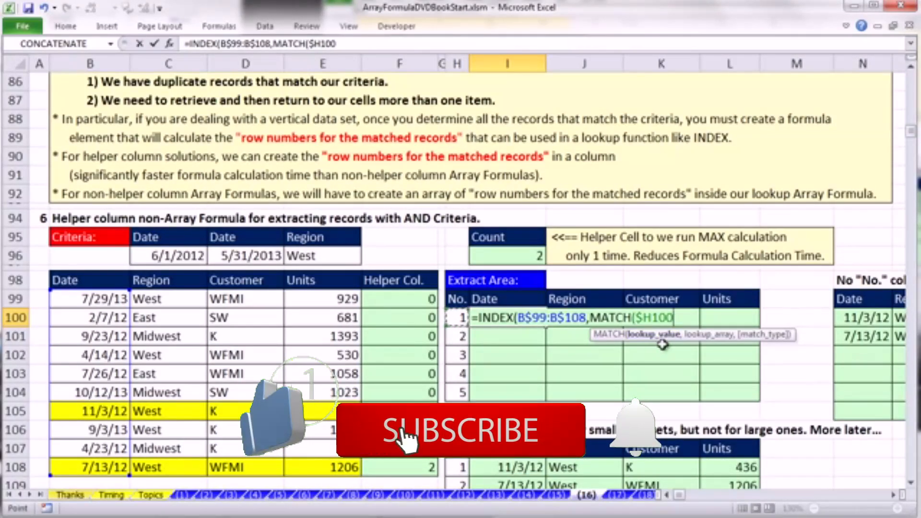
- Complete I100 with lookup array $F$99:$F$108 and exact match 0, giving =INDEX(B$99:B$108,MATCH($H100,$F$99:$F$108,0))
text(,)
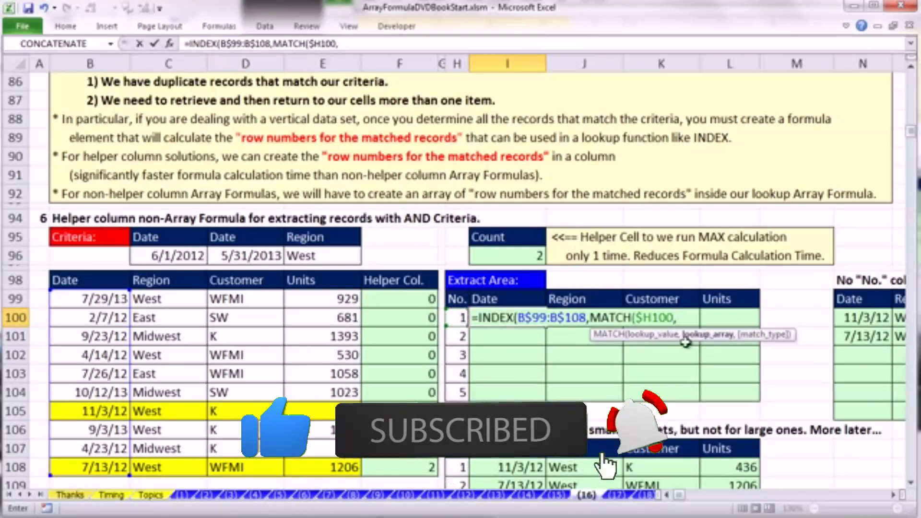
drag(405, 299, 409, 464)
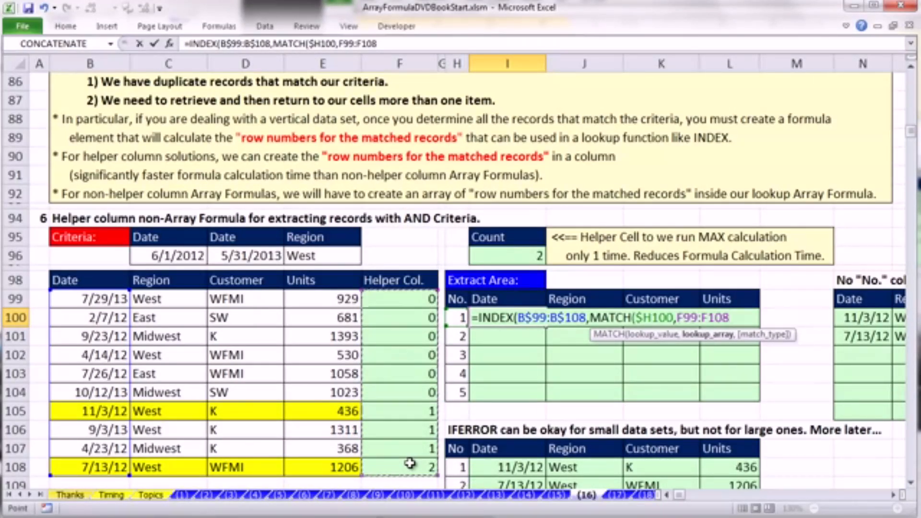
key(F4)
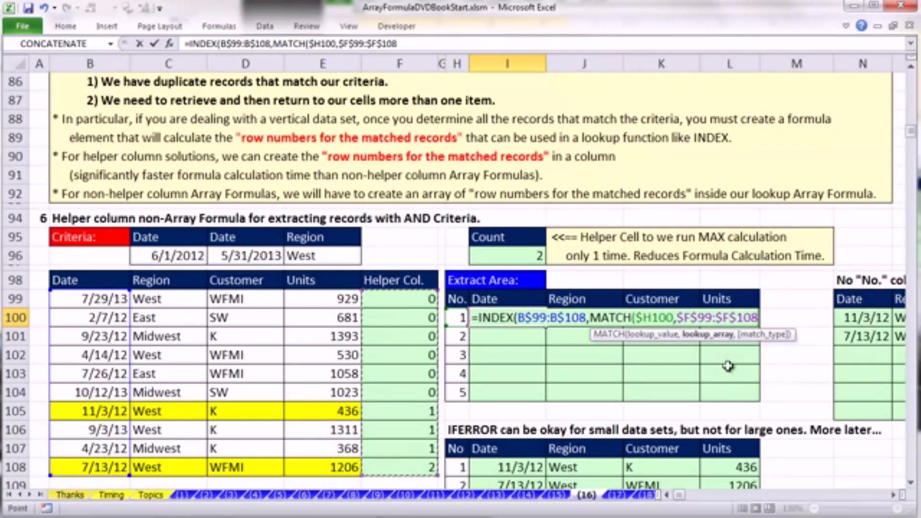
text(,)
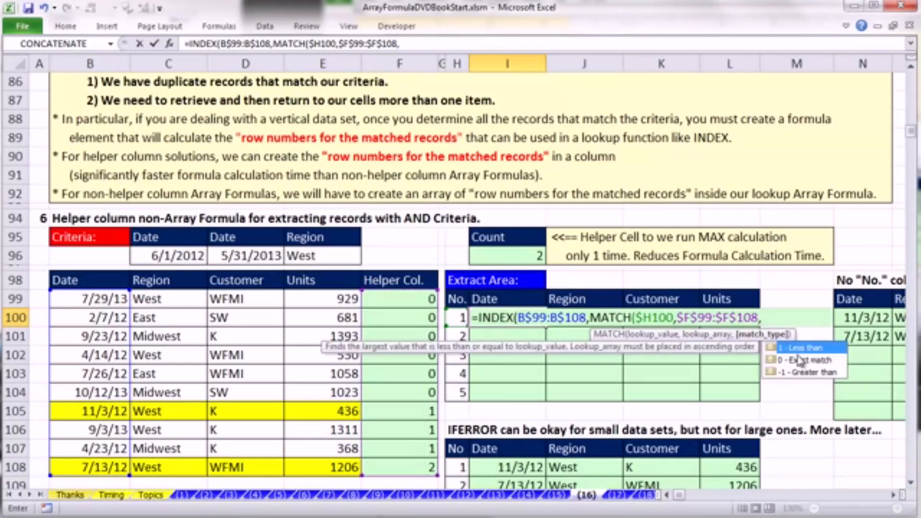
double_click(799, 361)
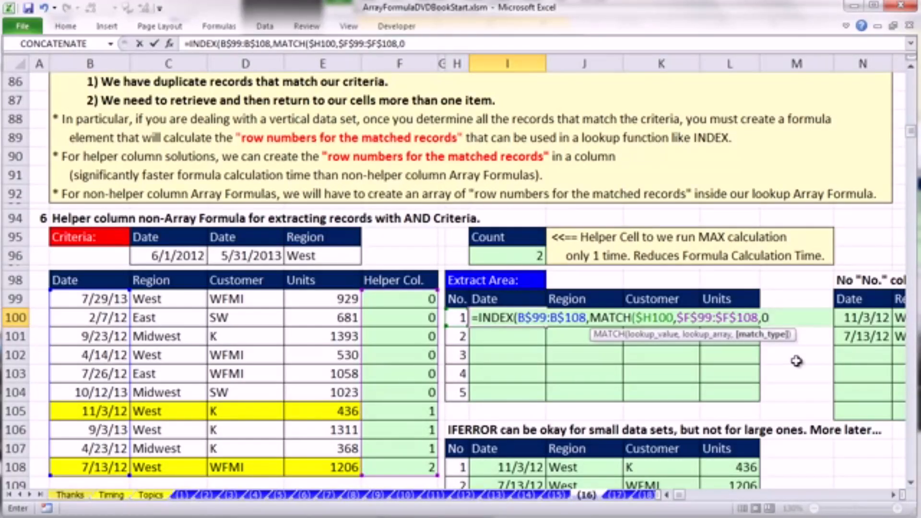
text())
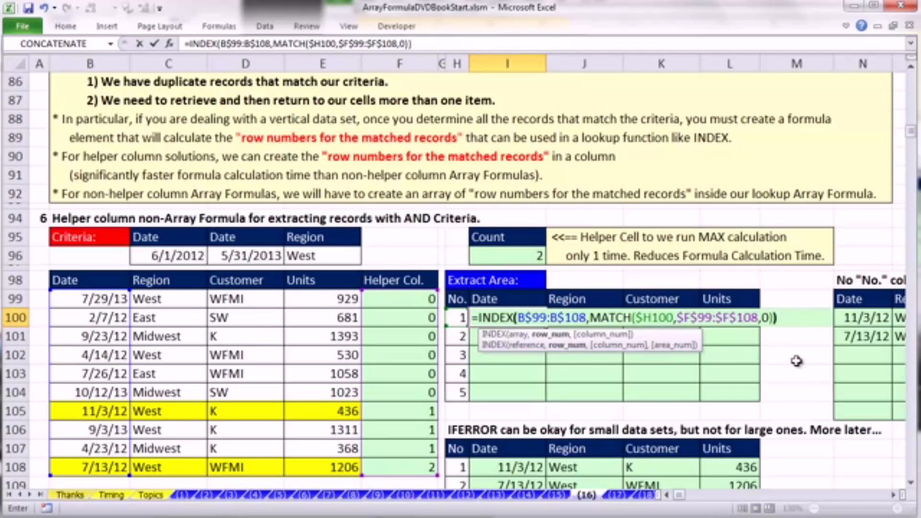
key(ctrl+Return)
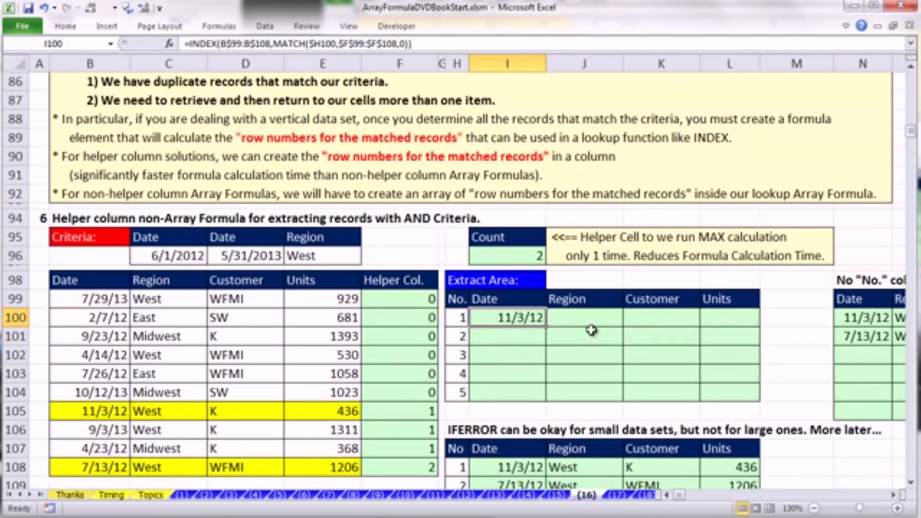
- Fill the I100 formula across to L100 without formatting, and copy the row down to row 104
drag(546, 328, 759, 329)
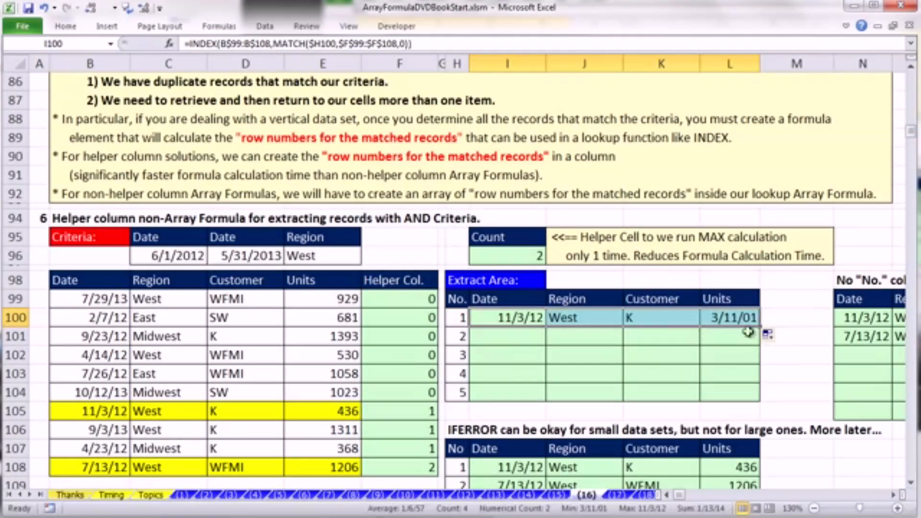
click(769, 335)
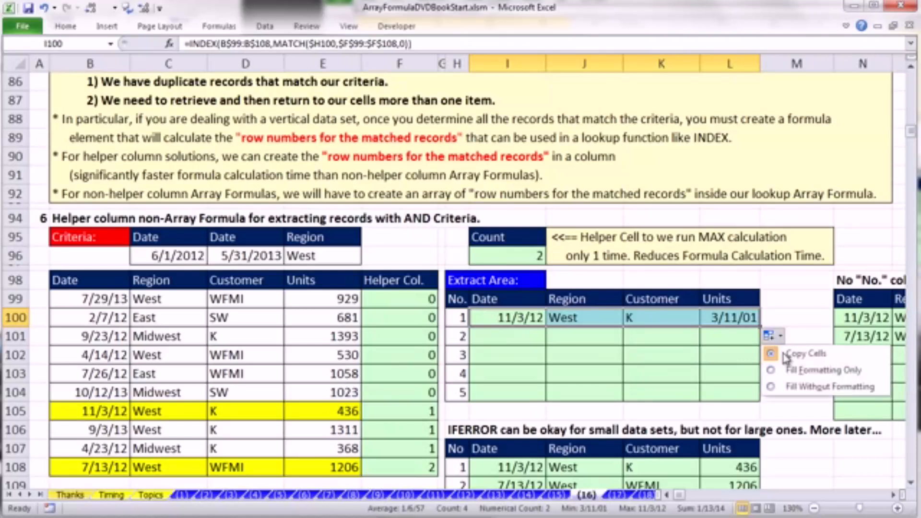
click(806, 391)
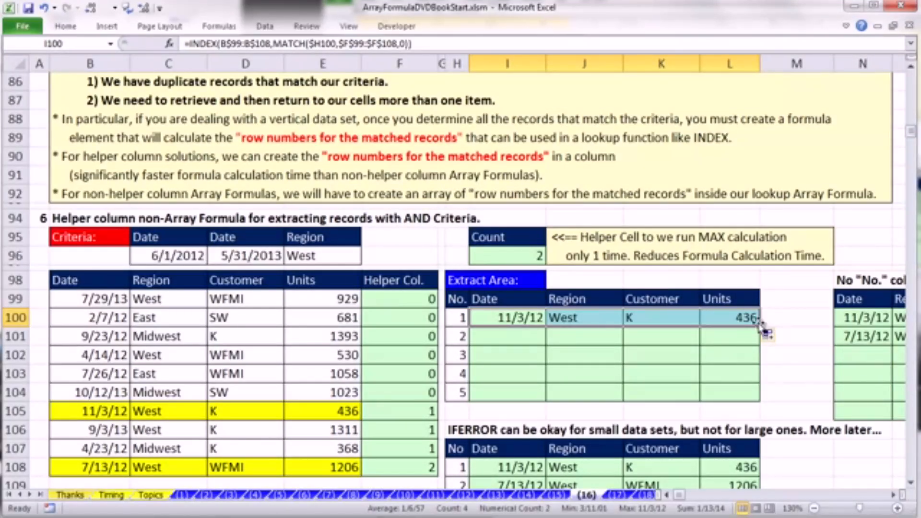
drag(760, 325, 760, 400)
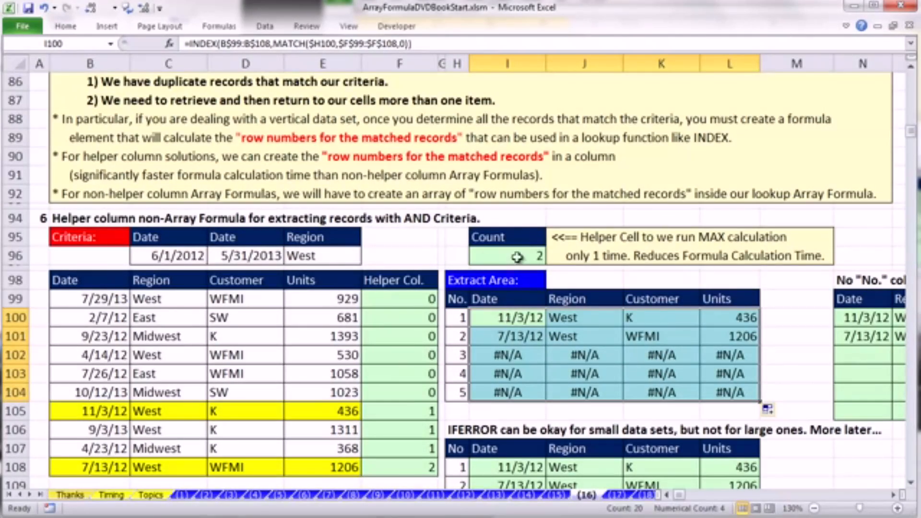
- Insert an IF function before INDEX in the I100 formula, with the logical test $H100>$I$96
double_click(499, 317)
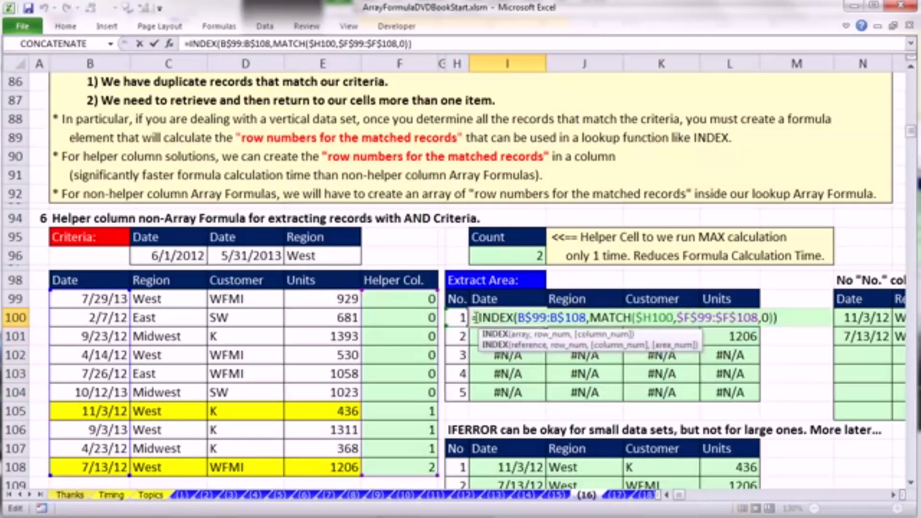
click(479, 319)
text(IF()
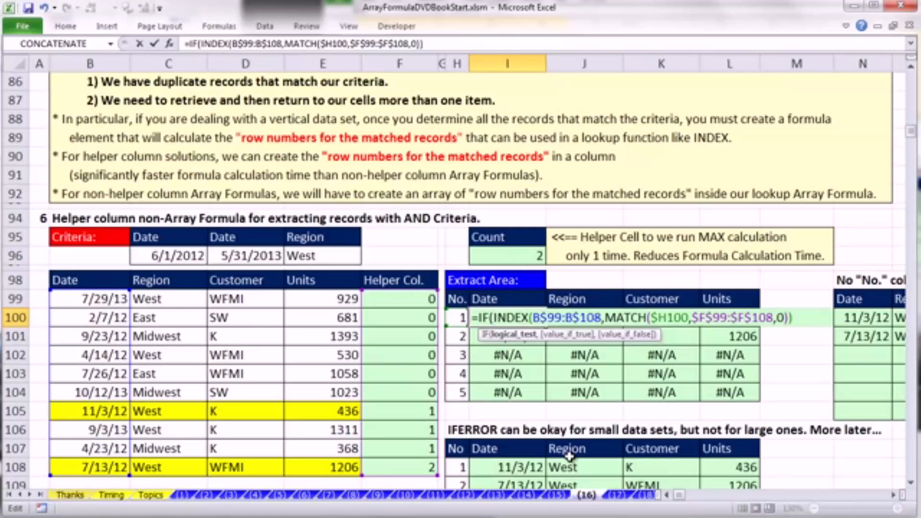
click(459, 318)
key(F4)
key(F4)
key(F4)
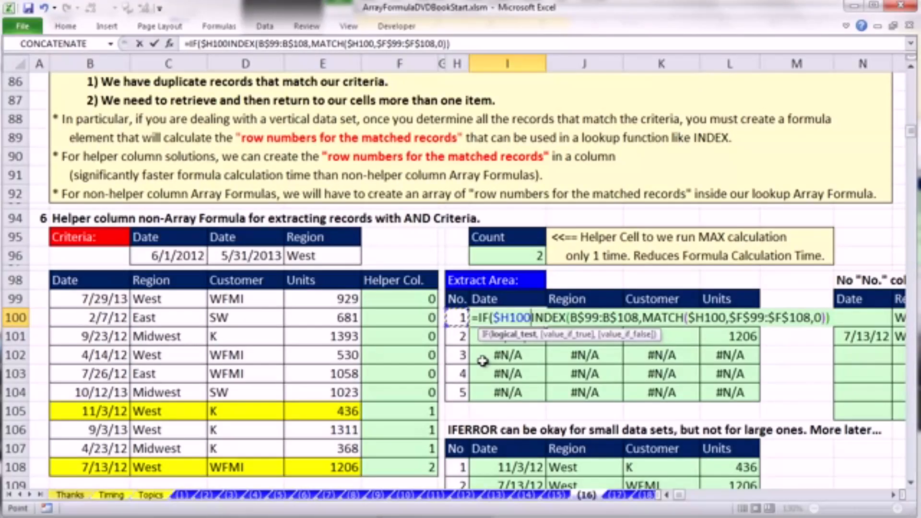
text(>)
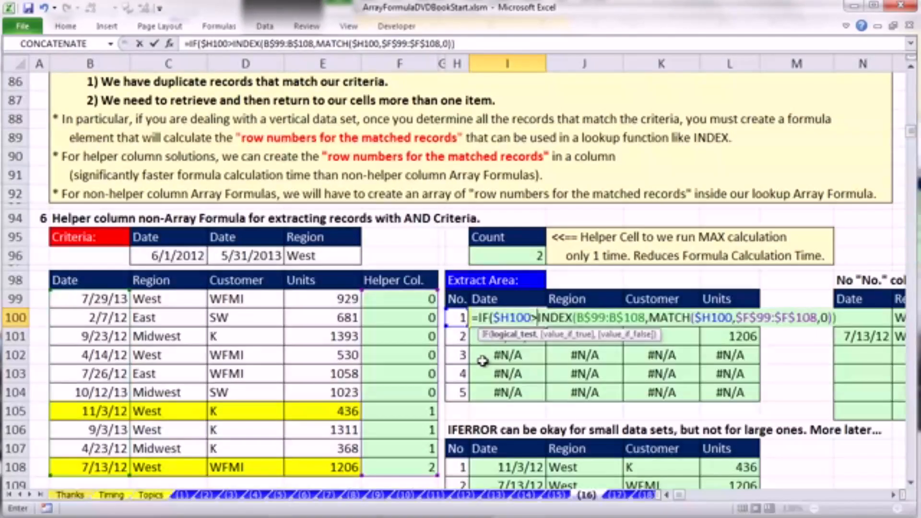
click(540, 255)
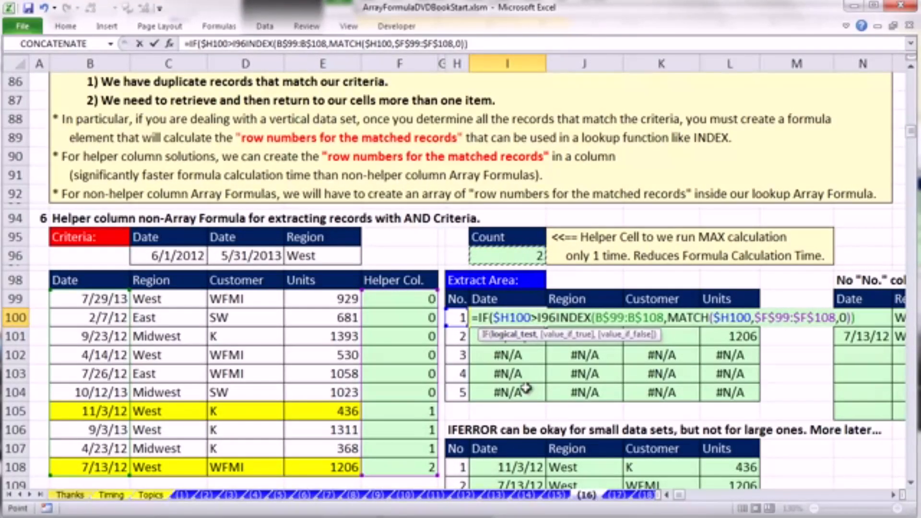
key(F4)
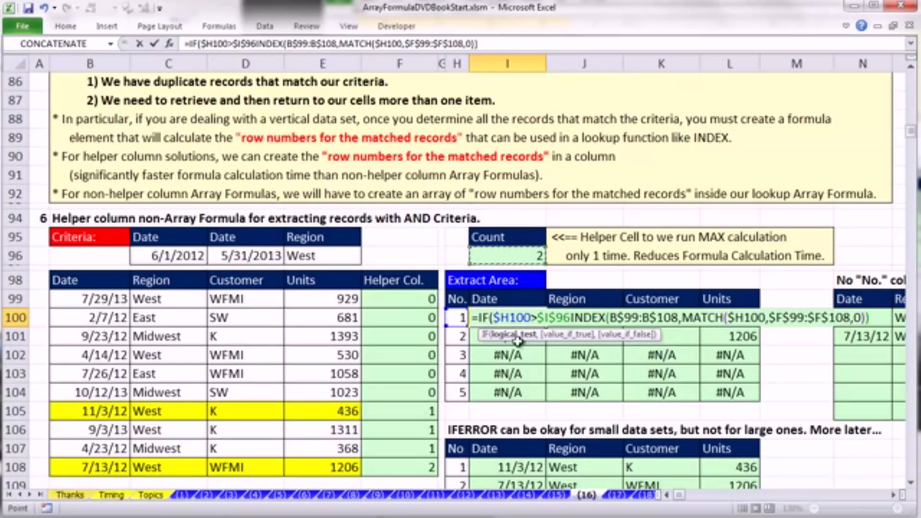
- Complete the I100 formula as =IF($H100>$I$96,"",INDEX(B$99:B$108,MATCH($H100,$F$99:$F$108,0)))
text(,)
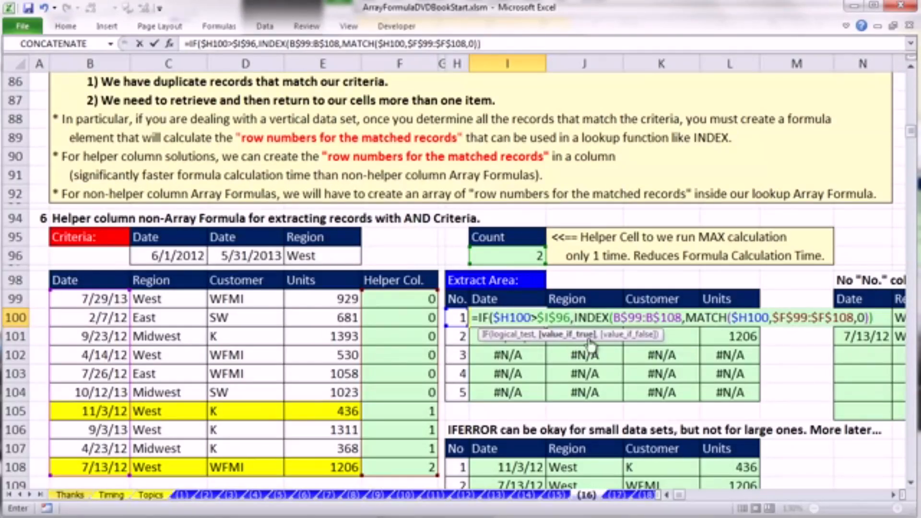
text("")
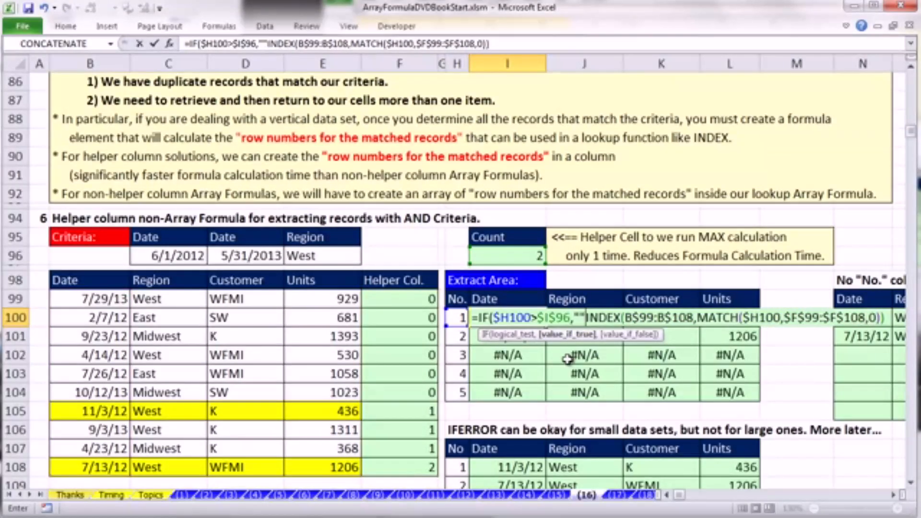
text(,)
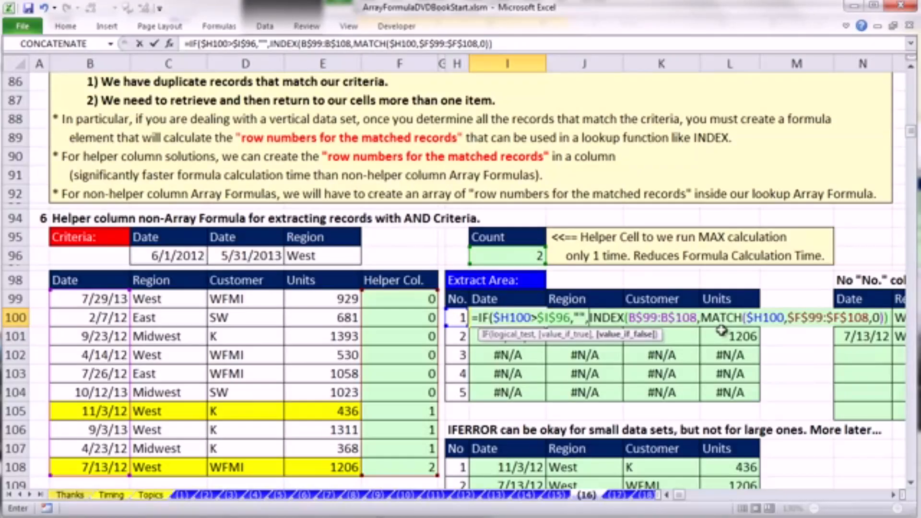
click(888, 317)
text())
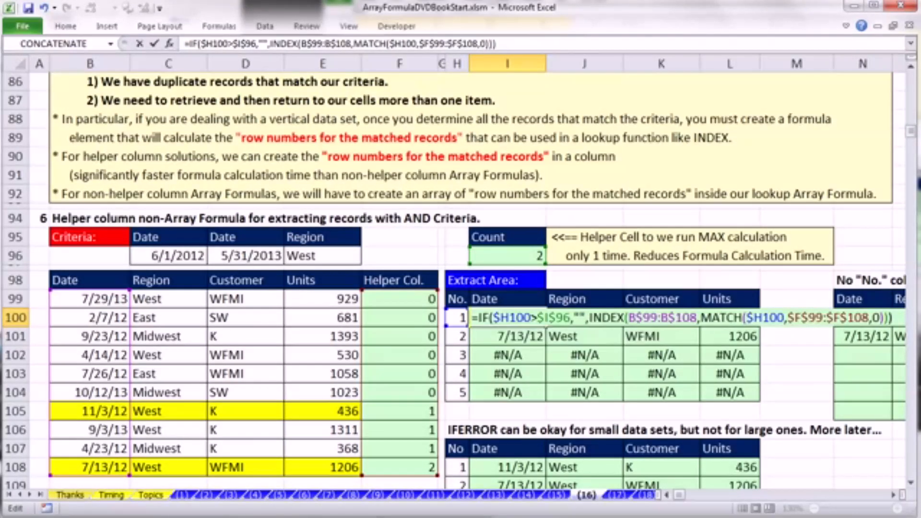
key(ctrl+Return)
- Populate the whole extract area I100:L104 with the IF formula from I100
mouse_move(491, 312)
mouse_down()
mouse_move(686, 358)
mouse_move(741, 392)
mouse_up()
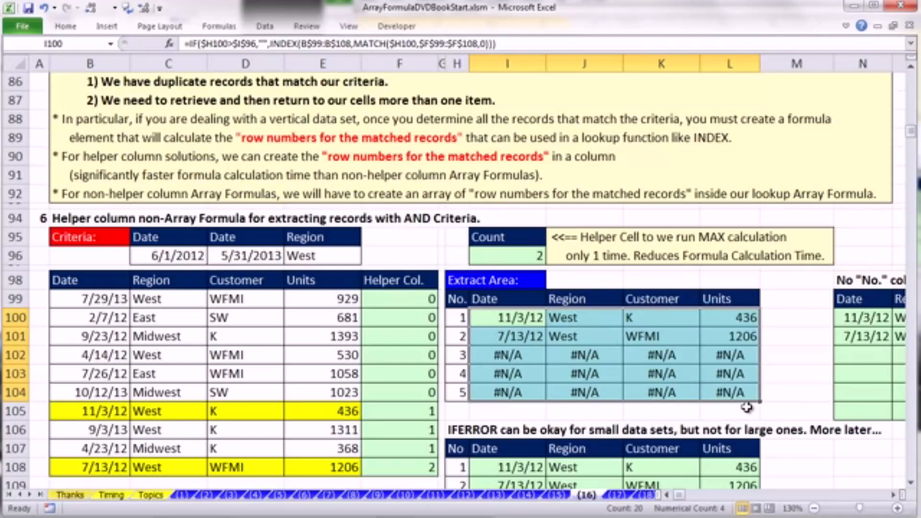
key(F2)
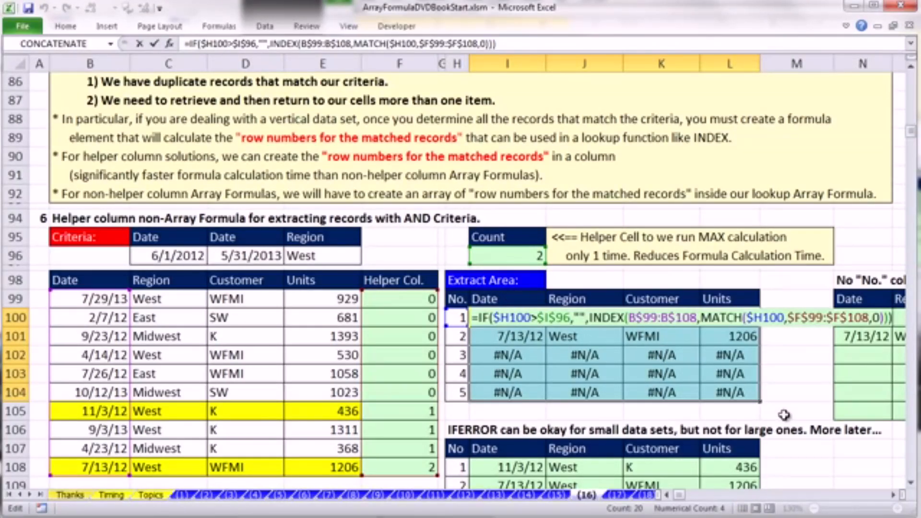
key(ctrl+Return)
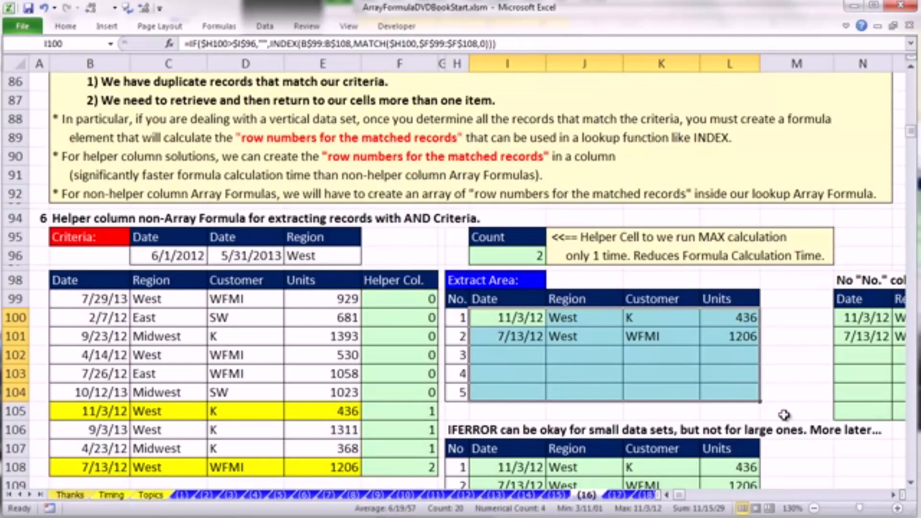
- Change the Region criterion in E96 to East
click(319, 258)
text(Ea)
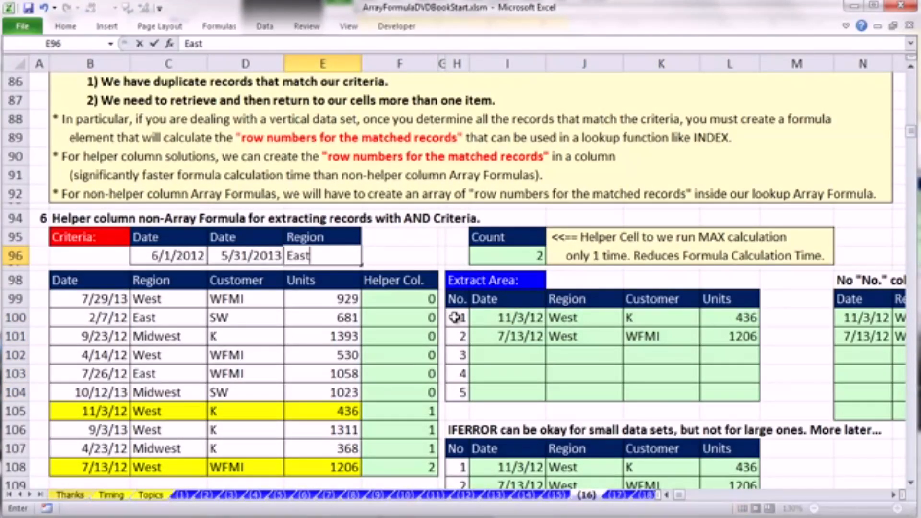
text(st)
key(ctrl+Return)
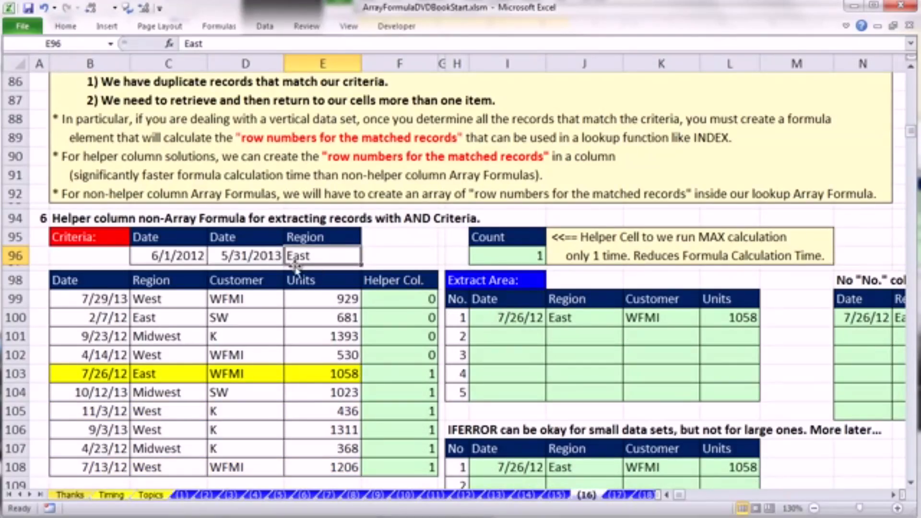
- Undo the last change to the Region criterion in E96
key(ctrl+z)
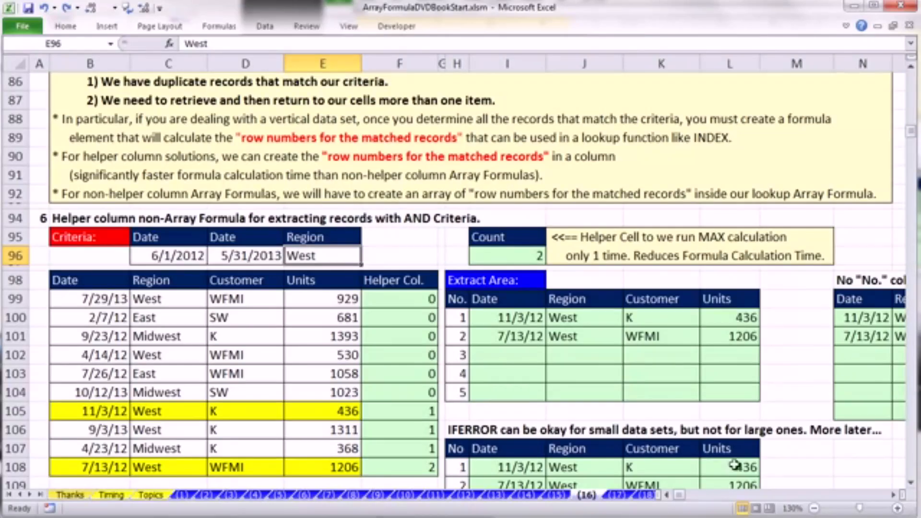
- Examine the No. column H99:H104 and the ROWS-based formula in N100 of the No "No." column table
click(894, 495)
click(893, 495)
click(894, 495)
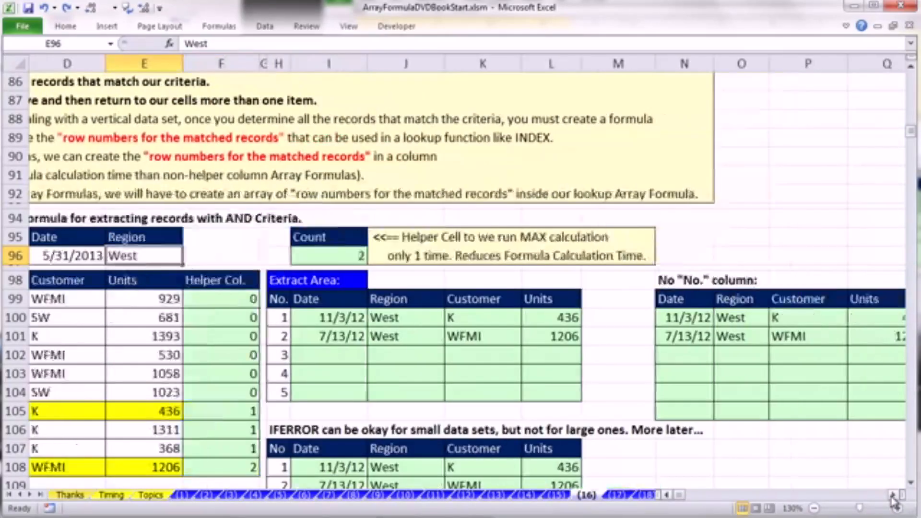
click(893, 495)
click(894, 495)
drag(124, 299, 130, 393)
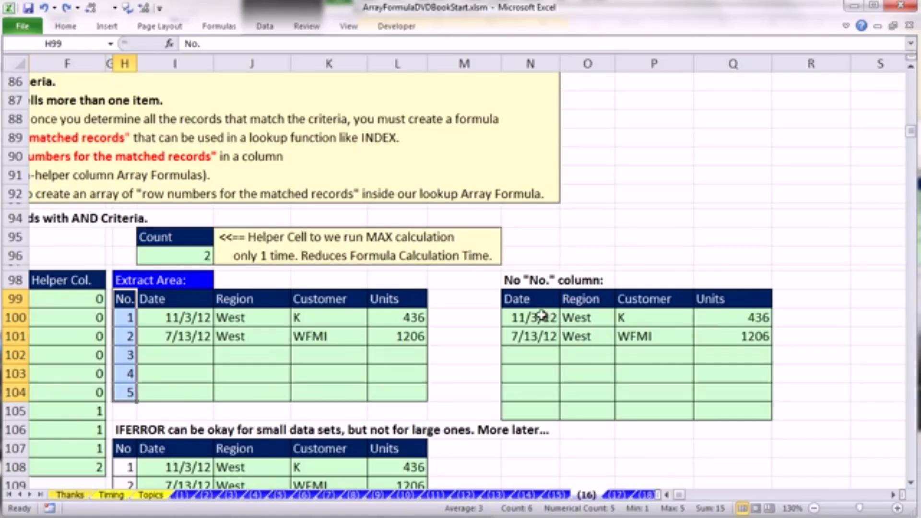
double_click(544, 317)
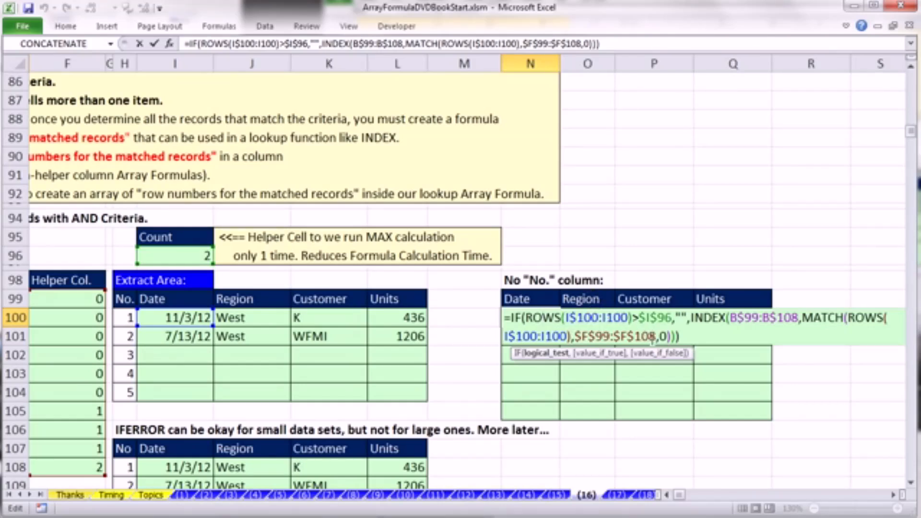
key(Escape)
- Evaluate ROWS(I$100:I101) inside the N101 formula, restore the expression and keep the formula as it was
double_click(543, 335)
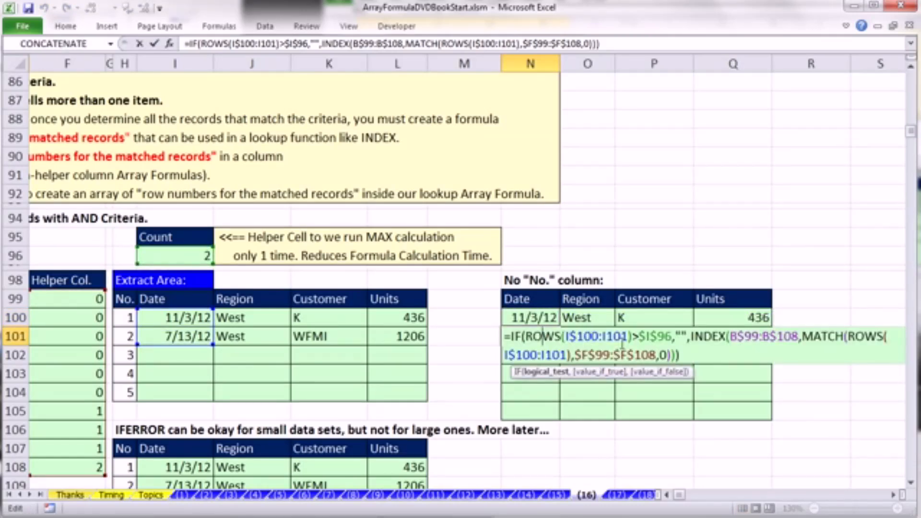
drag(525, 336, 629, 337)
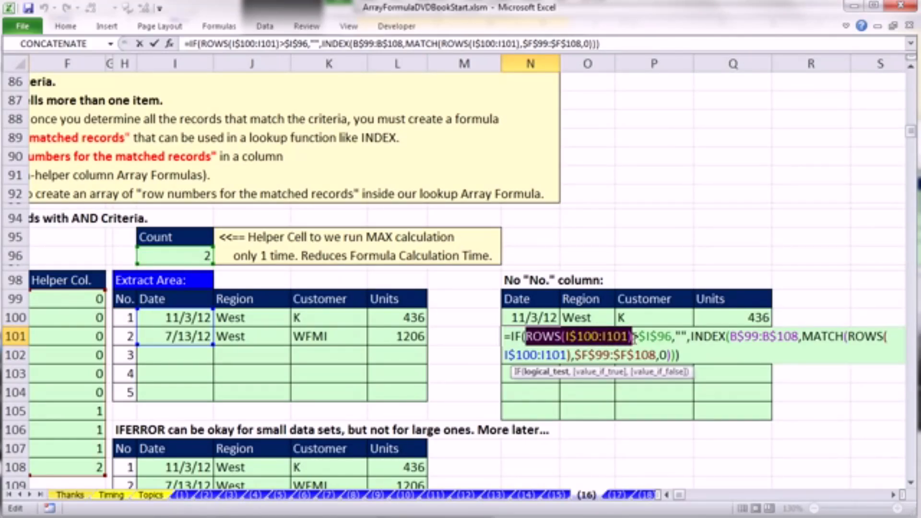
key(F9)
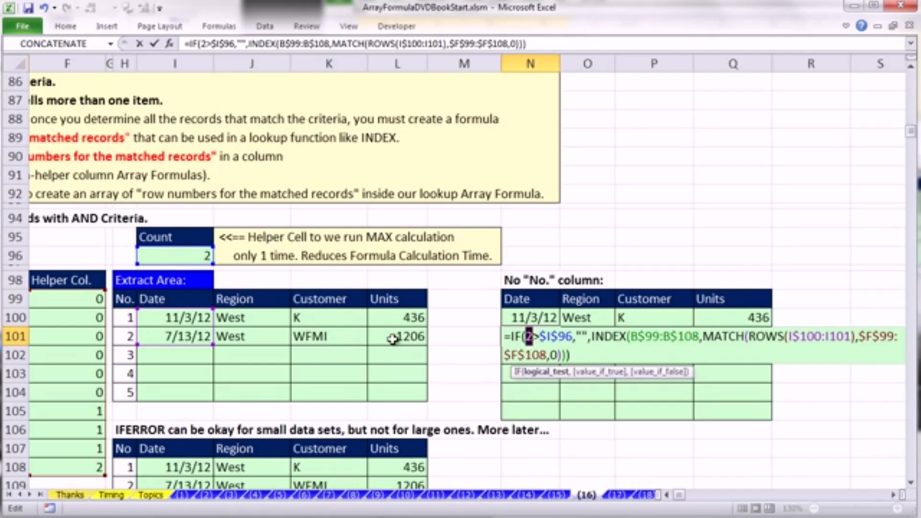
key(ctrl+z)
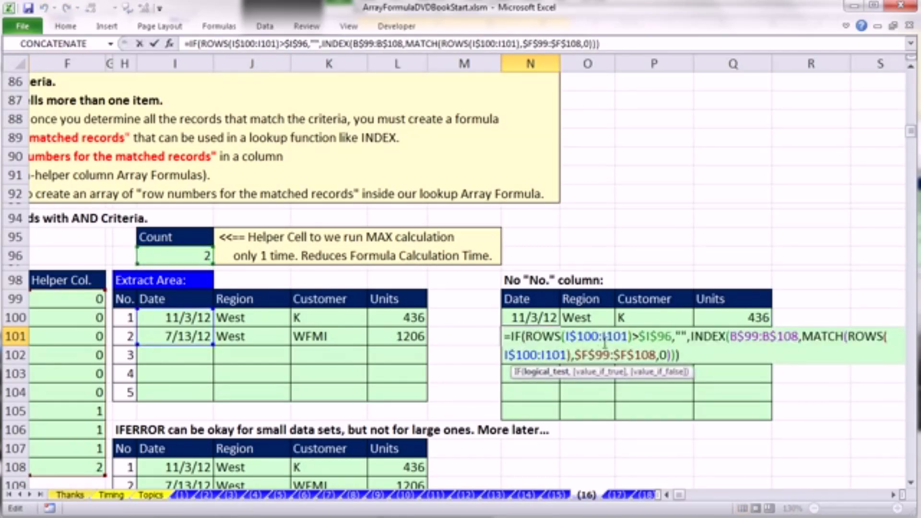
click(619, 336)
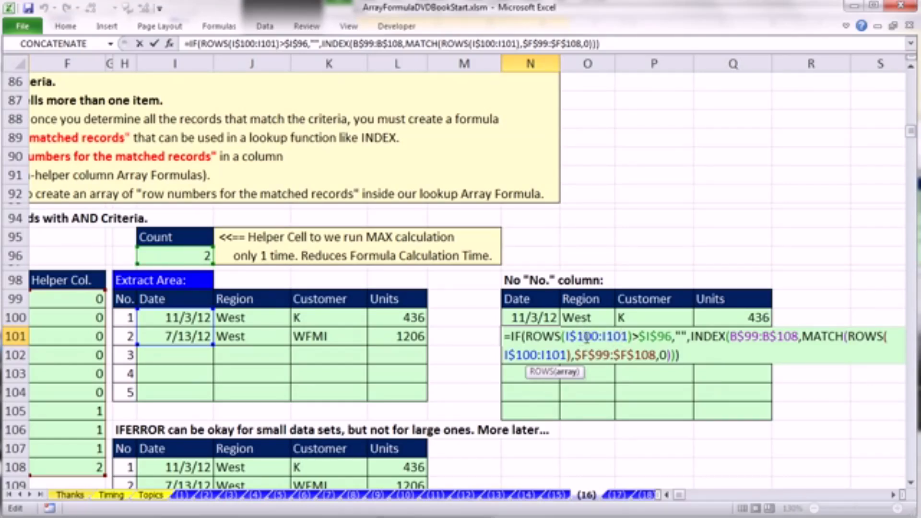
key(ctrl+Return)
- Examine the ROWS-based formula in P103 of the No "No." column table without changing it
click(676, 373)
double_click(677, 373)
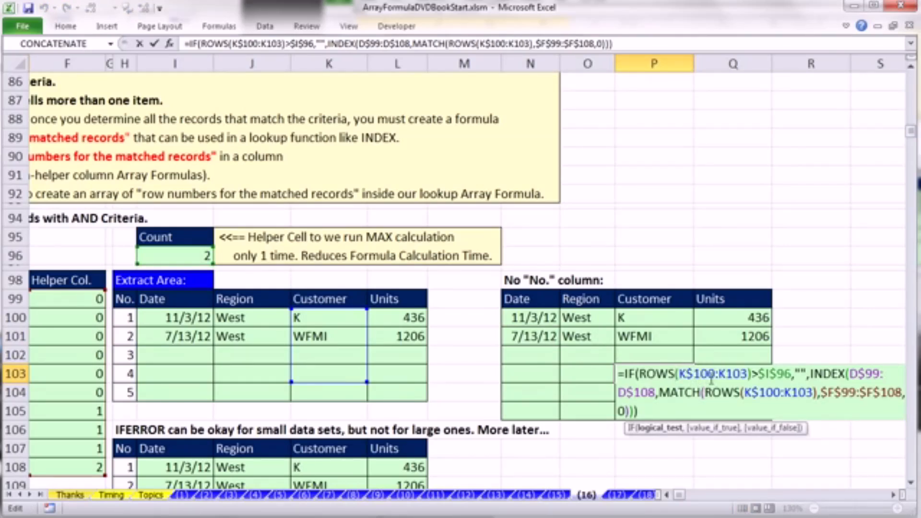
key(Escape)
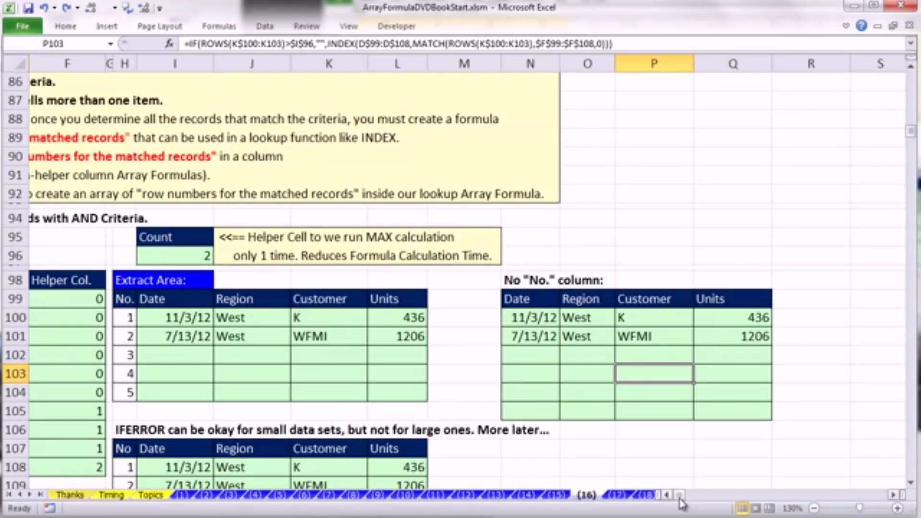
- Examine the IF and INDEX parts of the extract area formulas in I100 and I103 without changing them
drag(680, 497, 670, 496)
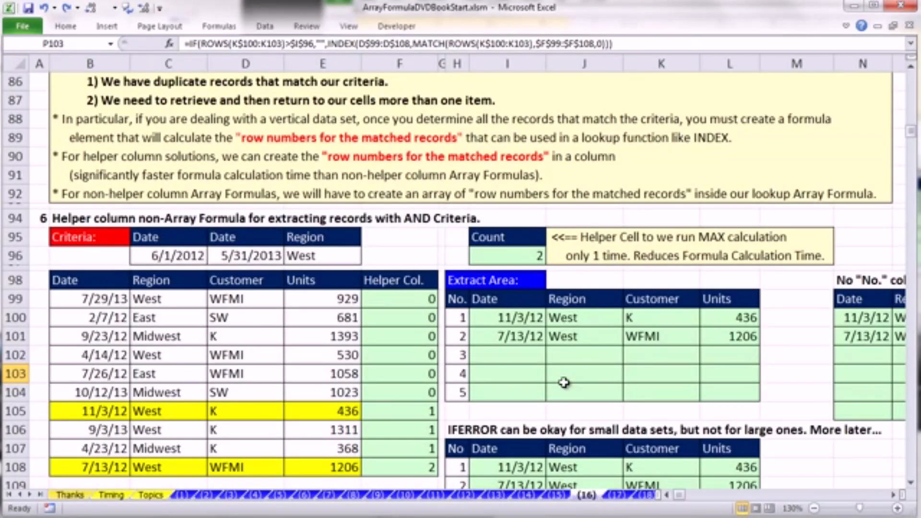
double_click(510, 320)
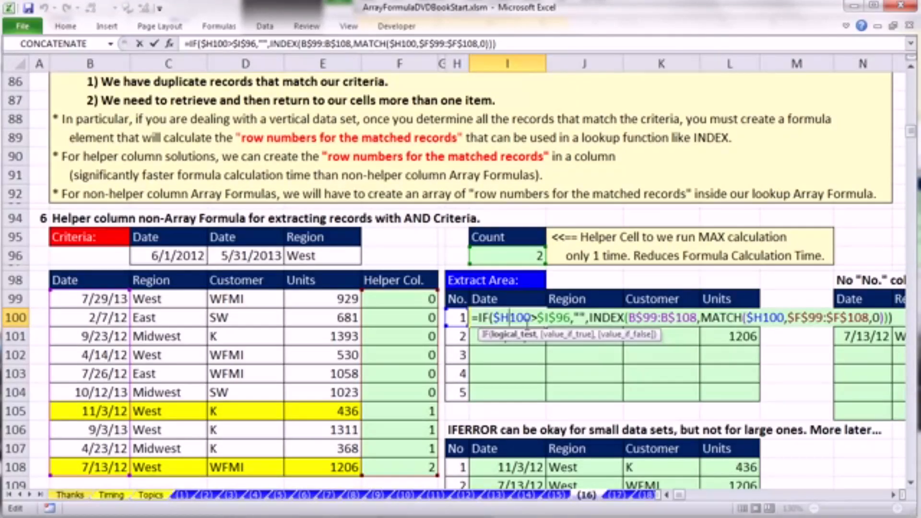
click(580, 319)
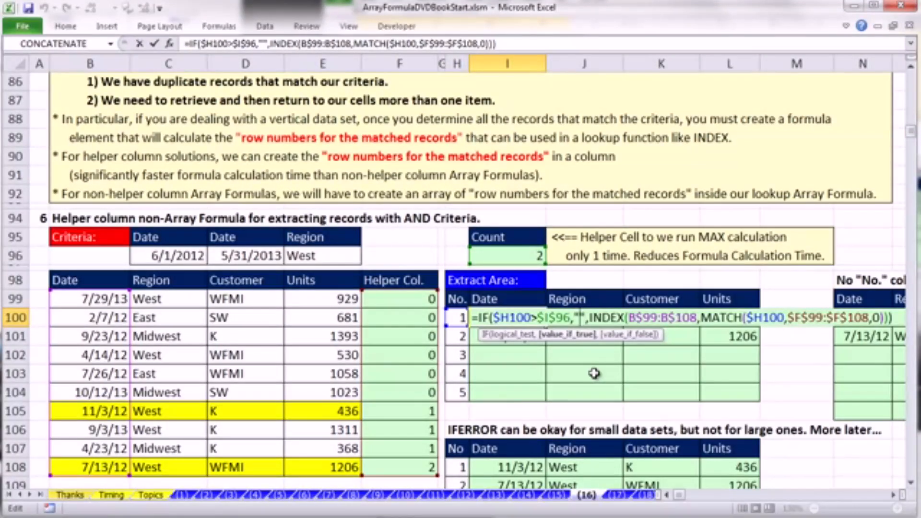
key(ctrl+Return)
double_click(484, 378)
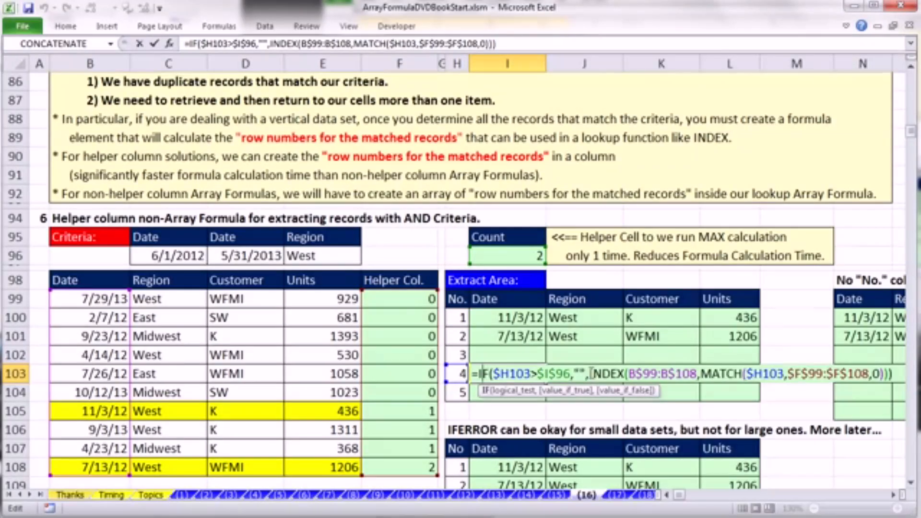
drag(592, 374, 860, 407)
key(Escape)
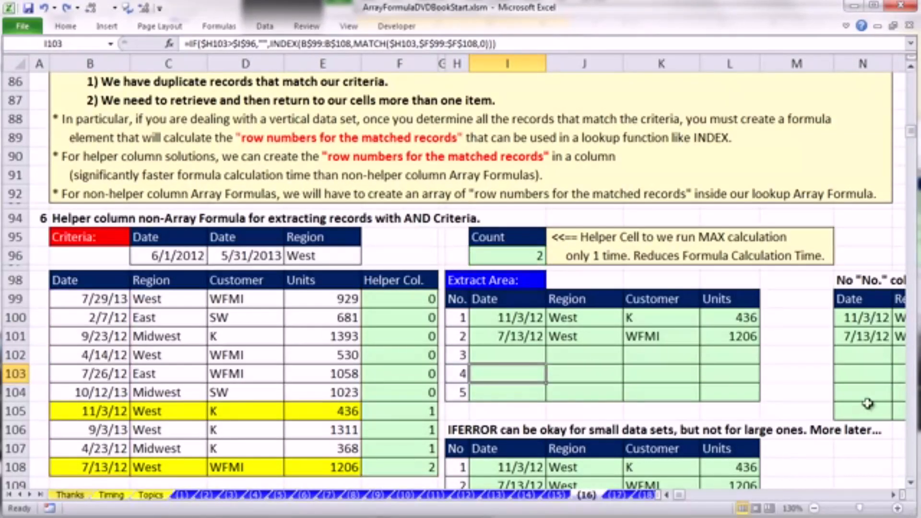
- Examine the IFERROR formulas in I108 and I110 of the alternative extract table without changing them
click(911, 482)
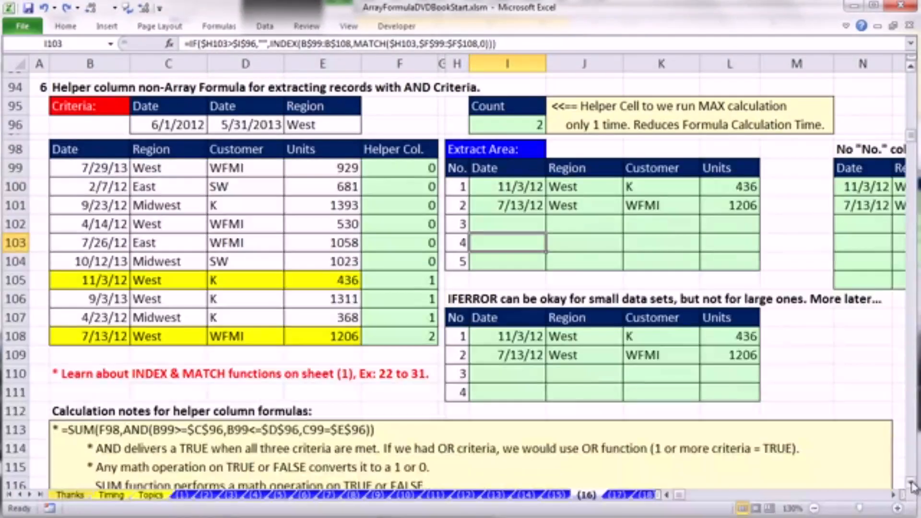
double_click(503, 336)
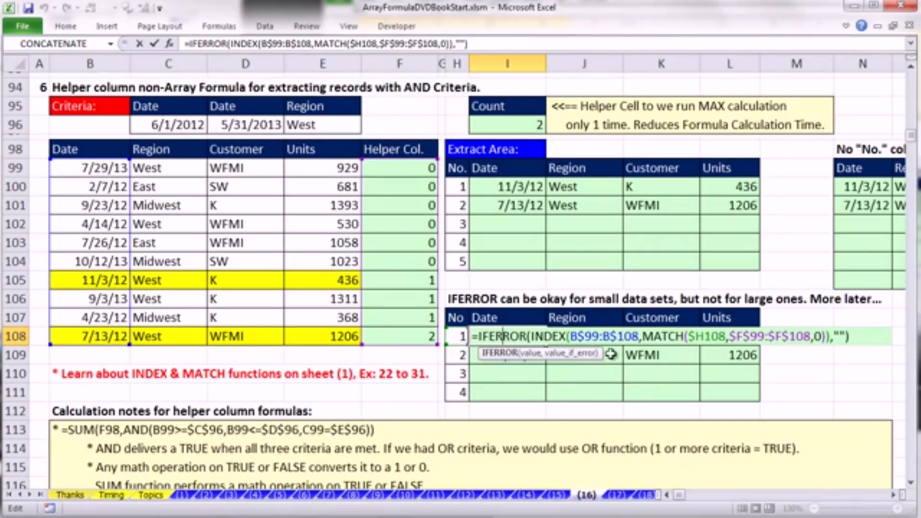
key(ctrl+Return)
click(511, 378)
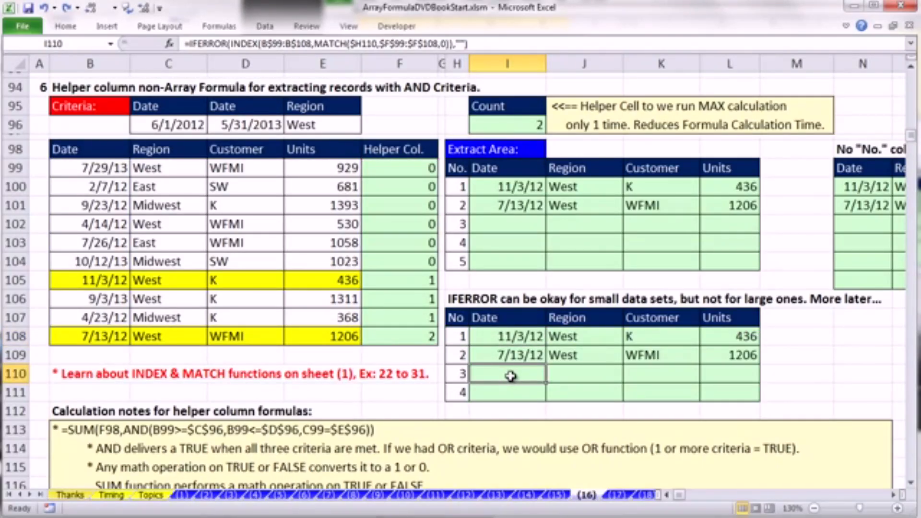
key(F2)
drag(530, 375, 835, 376)
key(Escape)
- Examine the IF formula in I102 of the extract area to compare it with the IFERROR version
double_click(501, 224)
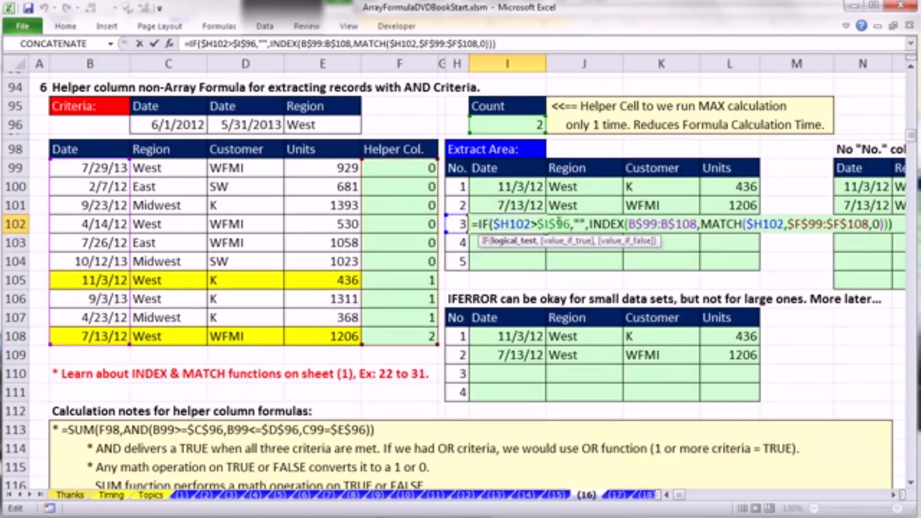
key(Escape)
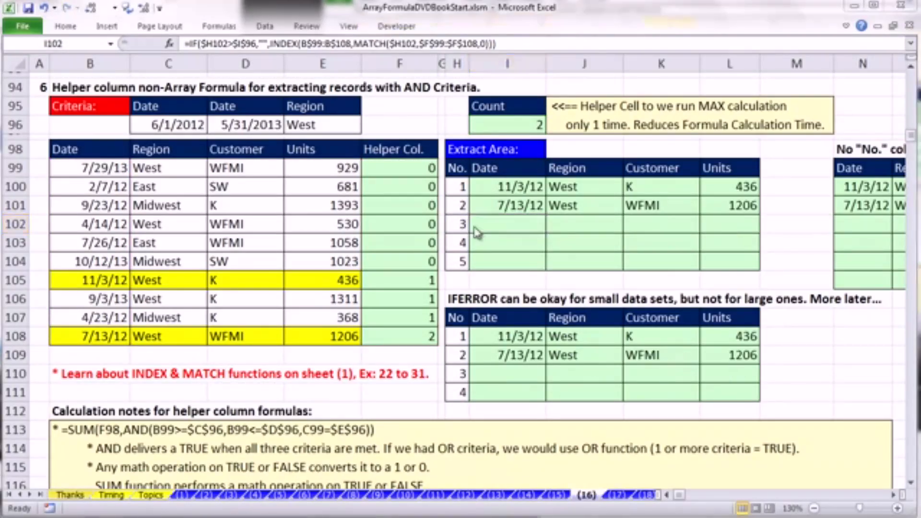
click(475, 226)
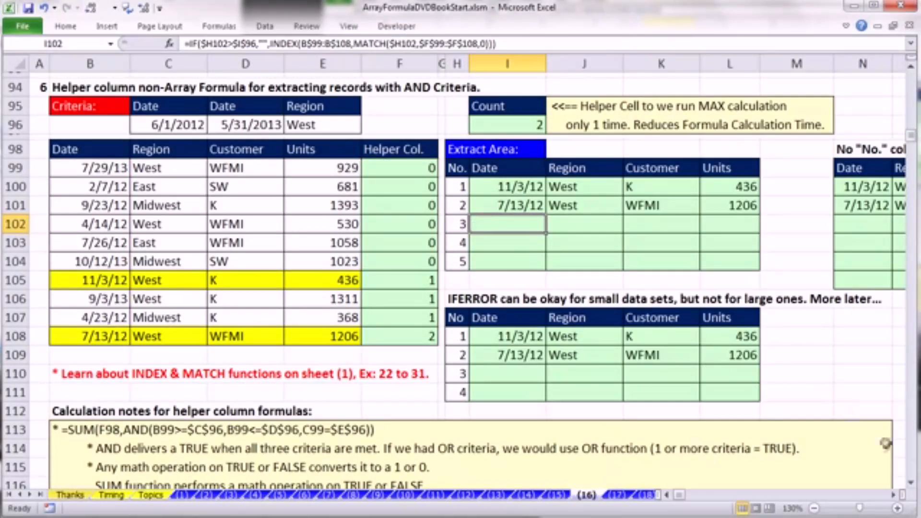
- Go to section 7 on array formulas and highlight the dates in B127:B136
scroll(913, 486, down, 3)
scroll(913, 486, down, 6)
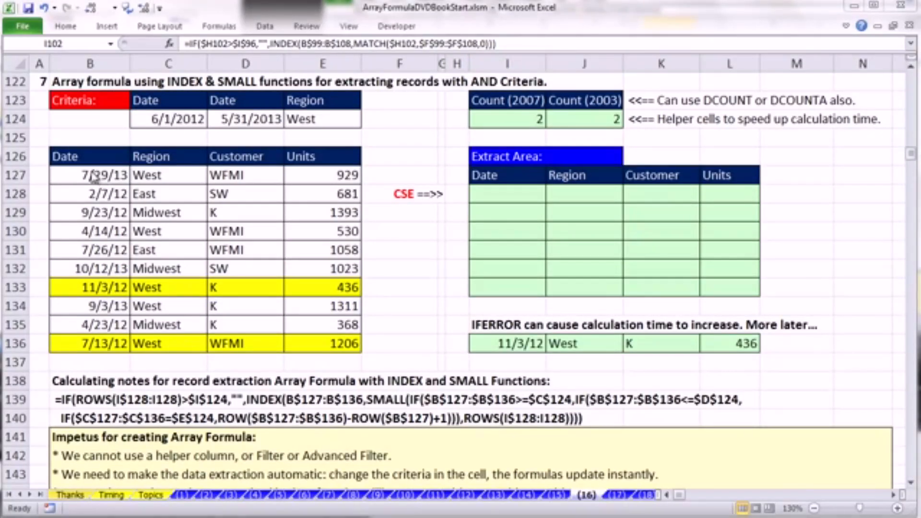
drag(87, 176, 101, 340)
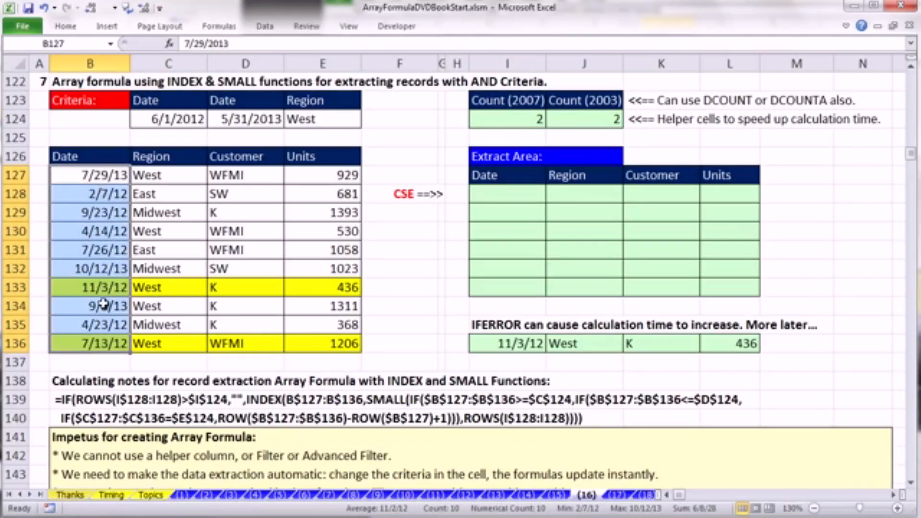
drag(94, 174, 89, 335)
- Begin the formula in I128 with =ROW($B$127:$B$136), using absolute references
click(515, 192)
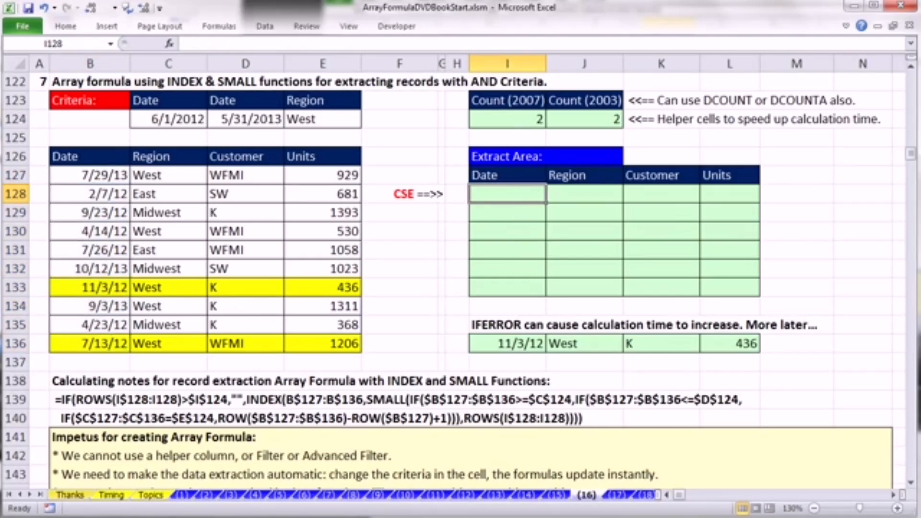
text(=ROW()
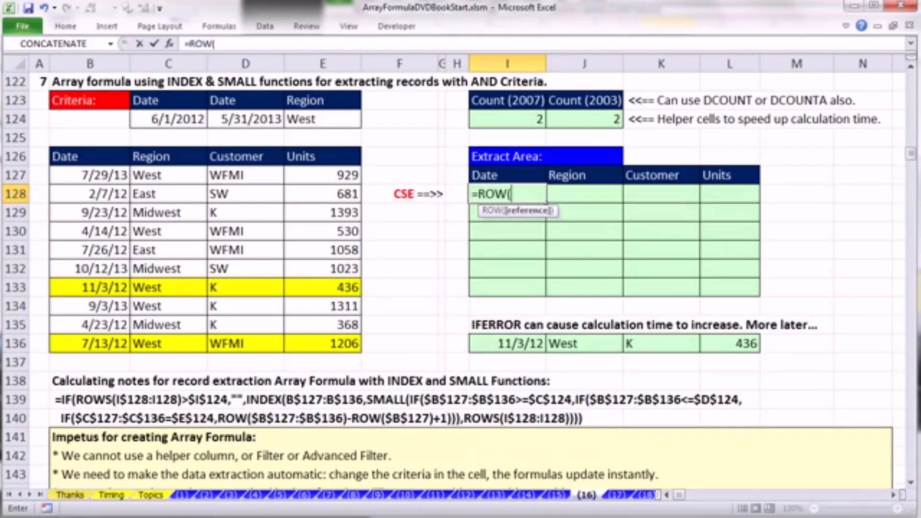
drag(87, 175, 96, 339)
key(F4)
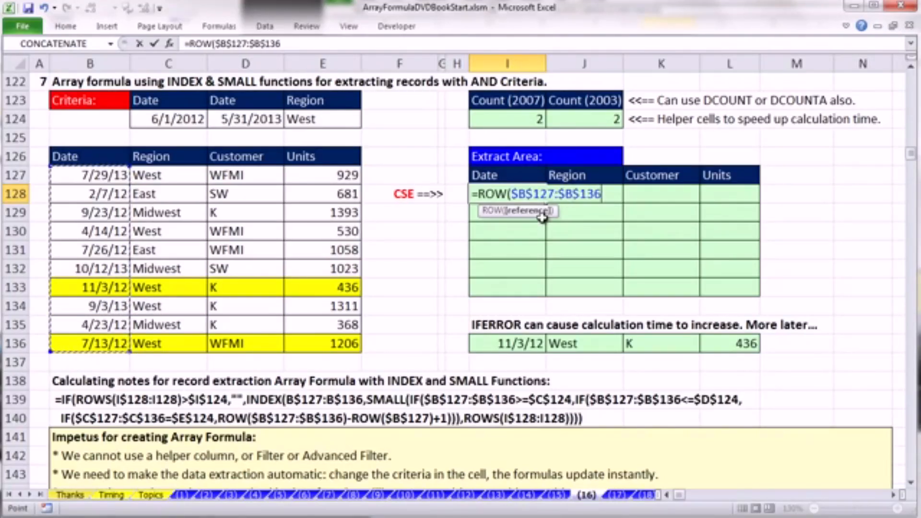
text())
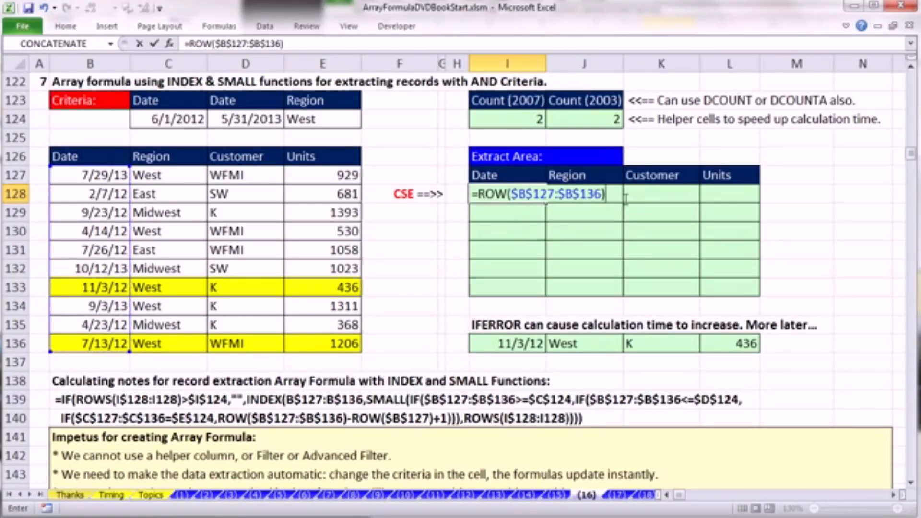
- Evaluate ROW($B$127:$B$136) inside the I128 formula and restore the original expression
drag(619, 195, 471, 195)
key(F9)
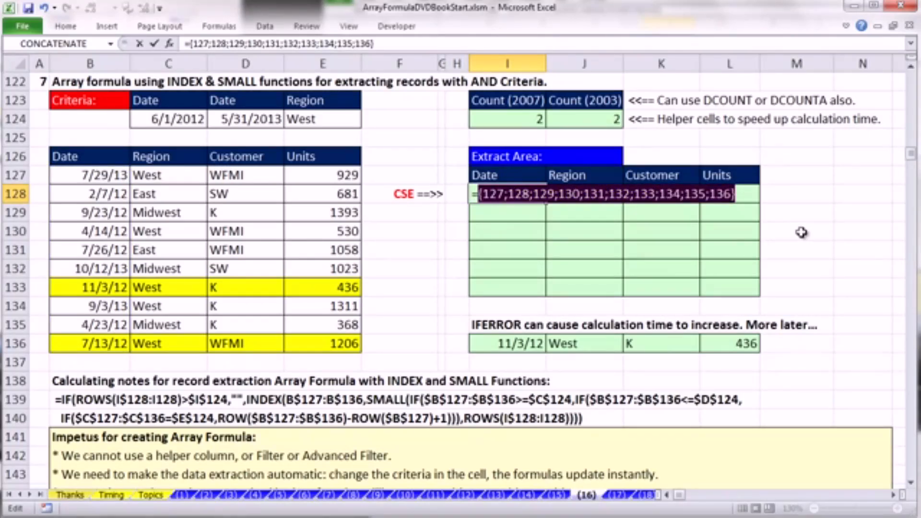
key(ctrl+z)
- Extend the I128 formula to =ROW($B$127:$B$136)-ROW($B$127)+1
click(616, 192)
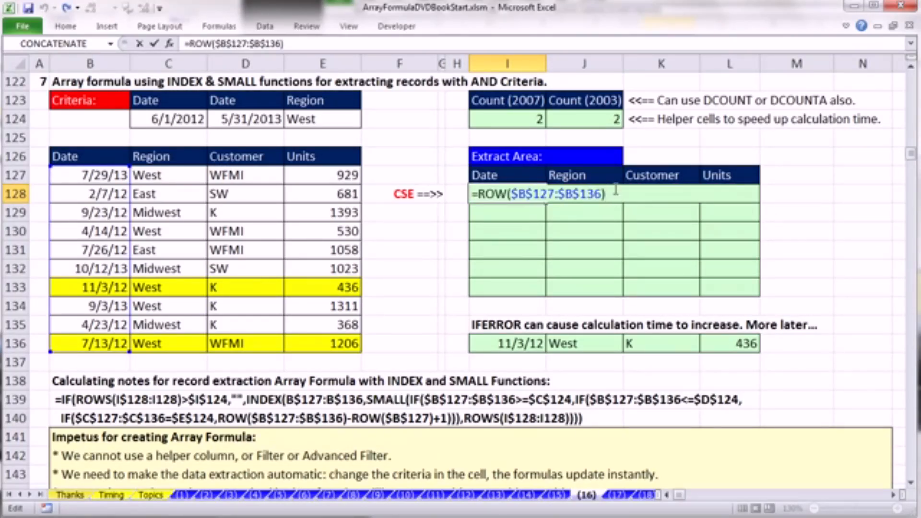
text(-row)
key(Tab)
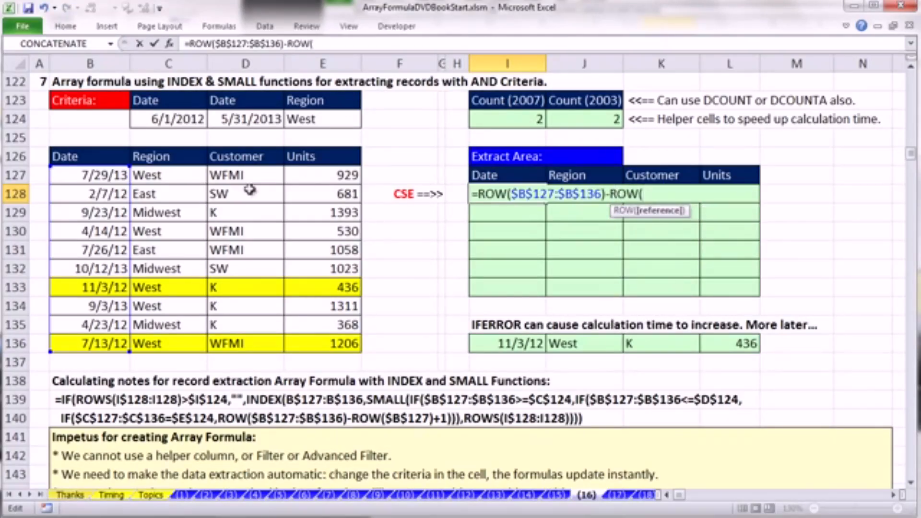
click(60, 176)
key(F4)
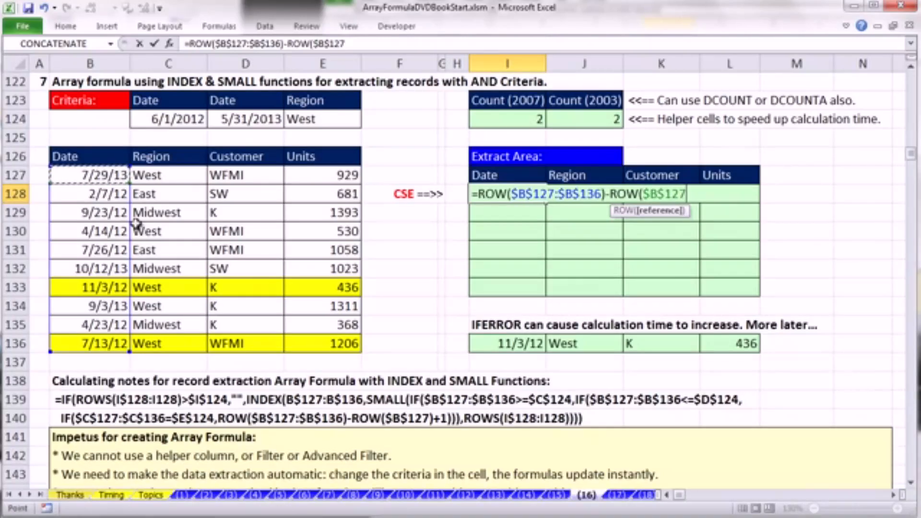
text())
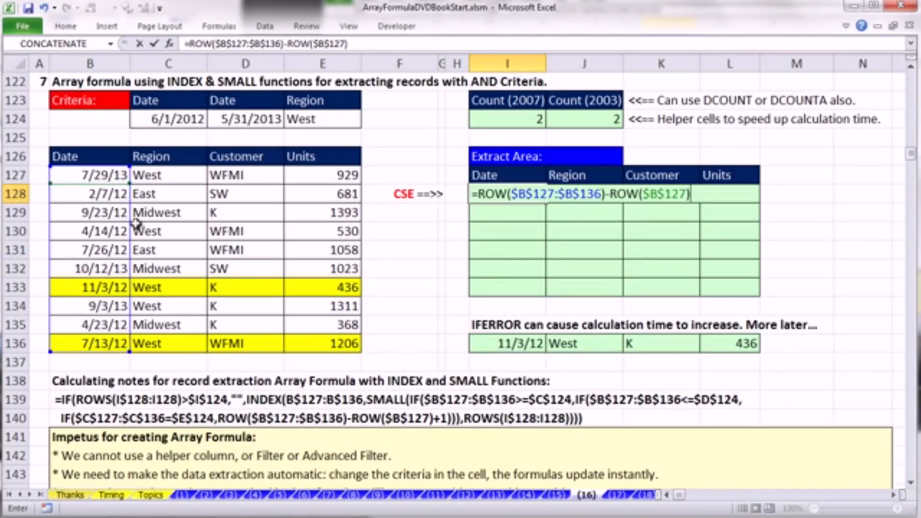
text(+1)
- Evaluate the whole ROW($B$127:$B$136)-ROW($B$127)+1 expression in I128 to inspect its array of relative row numbers
drag(712, 195, 427, 191)
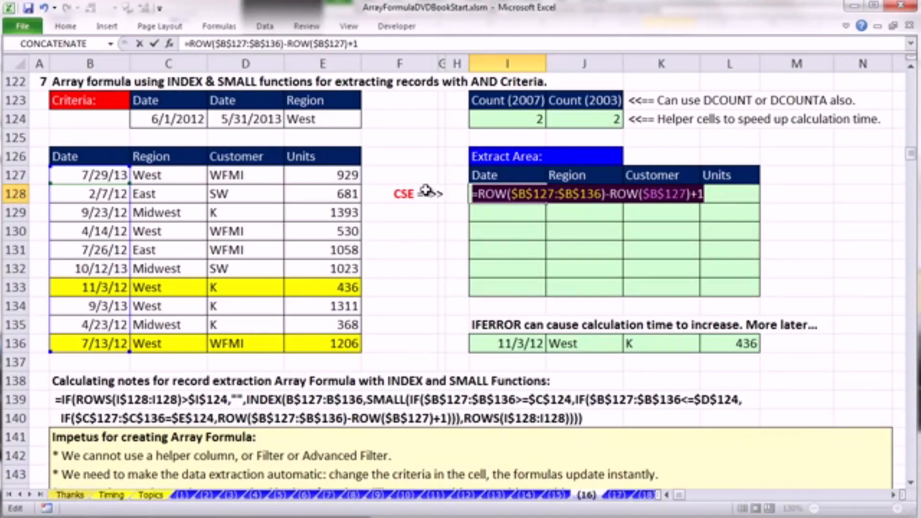
key(F9)
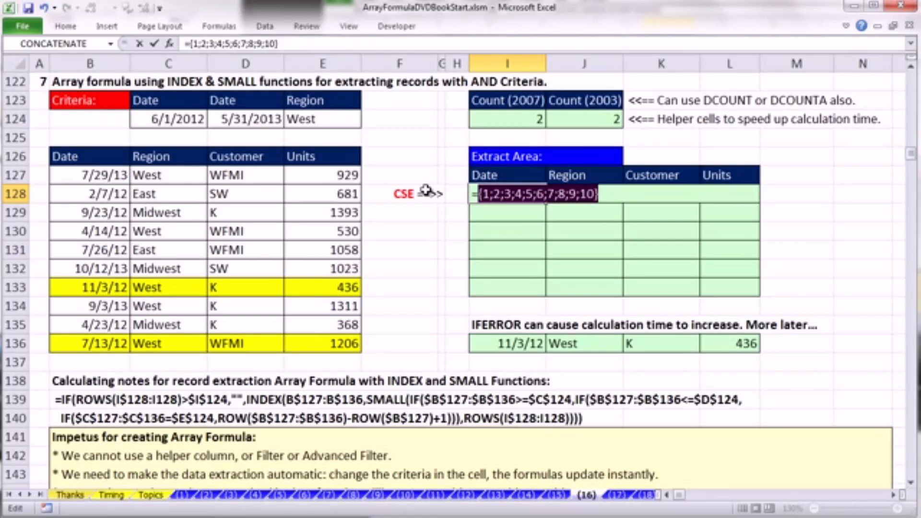
- Restore the row-number expression in I128 and place IF($B$127:$B$136>=$C$124, in front of it
key(ctrl+z)
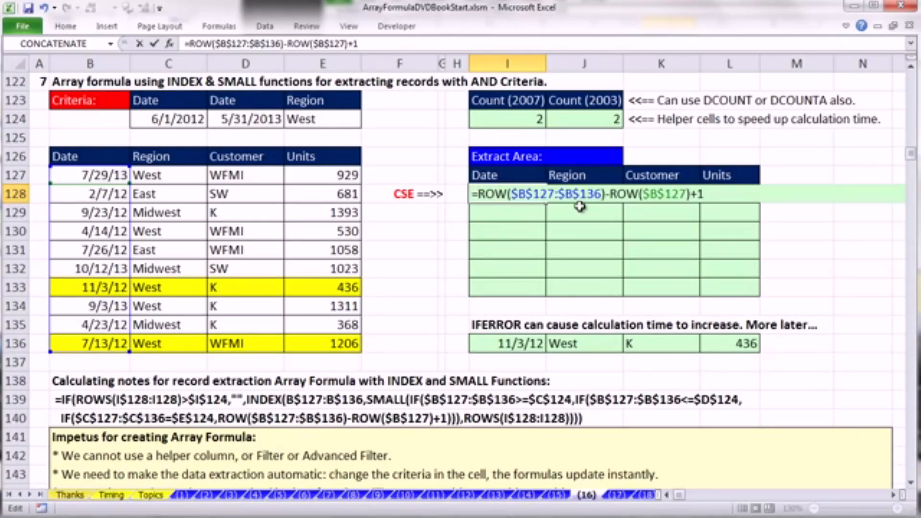
text(IF()
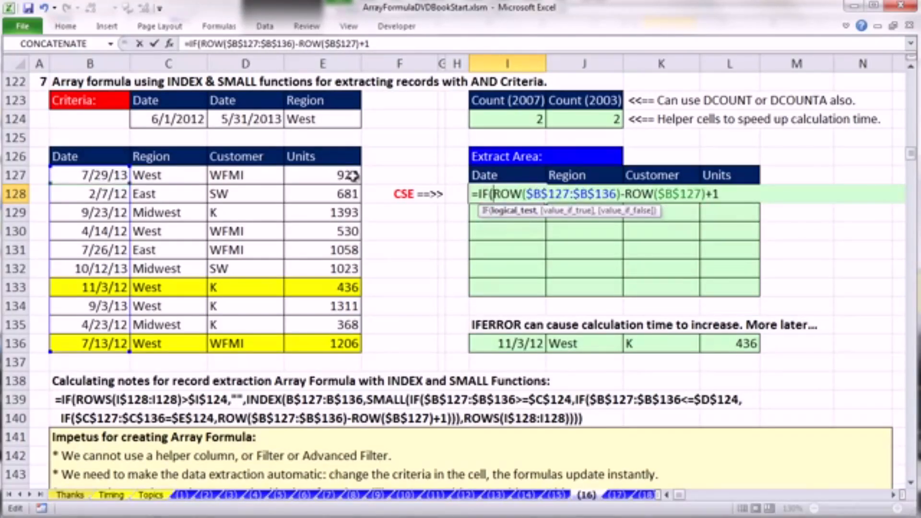
drag(105, 177, 110, 342)
key(F4)
text(>=)
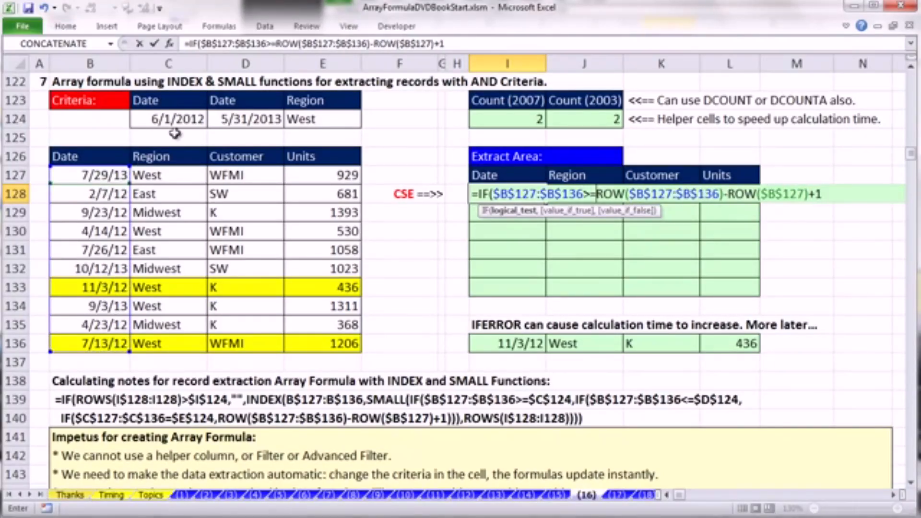
click(174, 117)
key(F4)
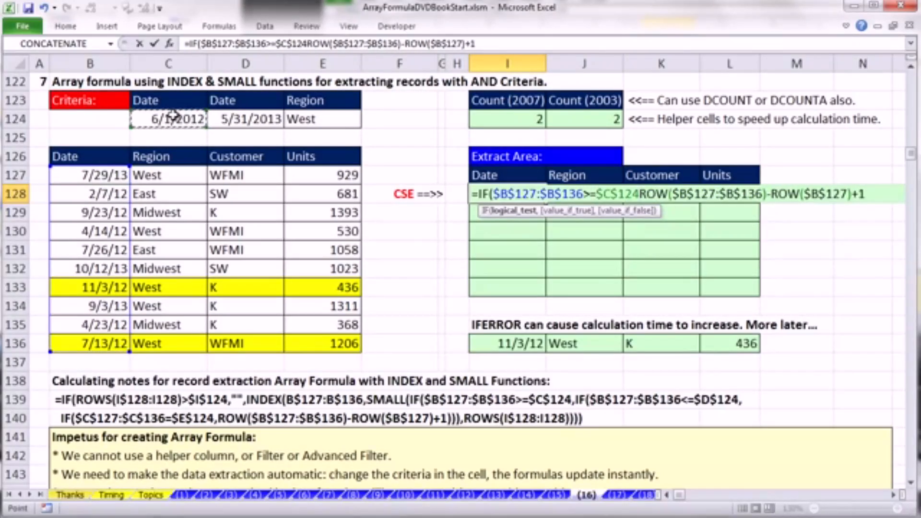
text(,)
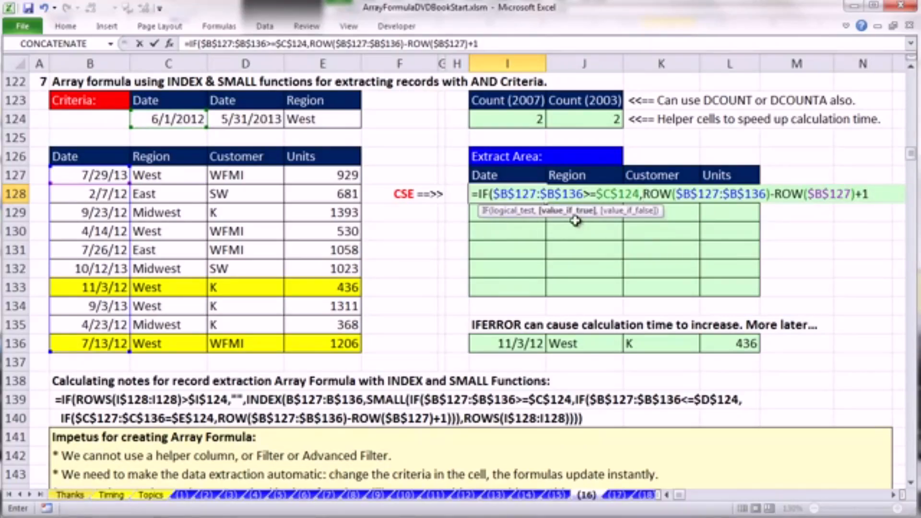
text(IF()
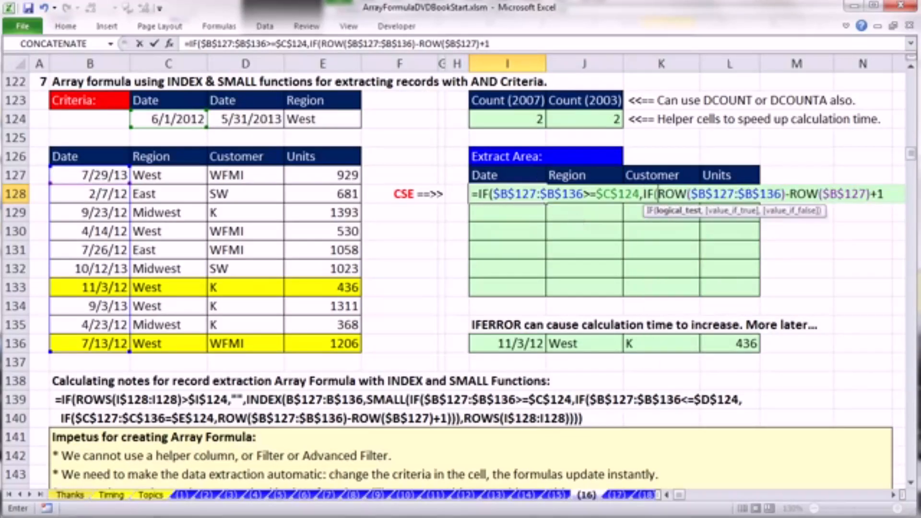
- Nest a second IF in the I128 formula testing $B$127:$B$136<=$D$124 for the end date
drag(99, 169, 119, 346)
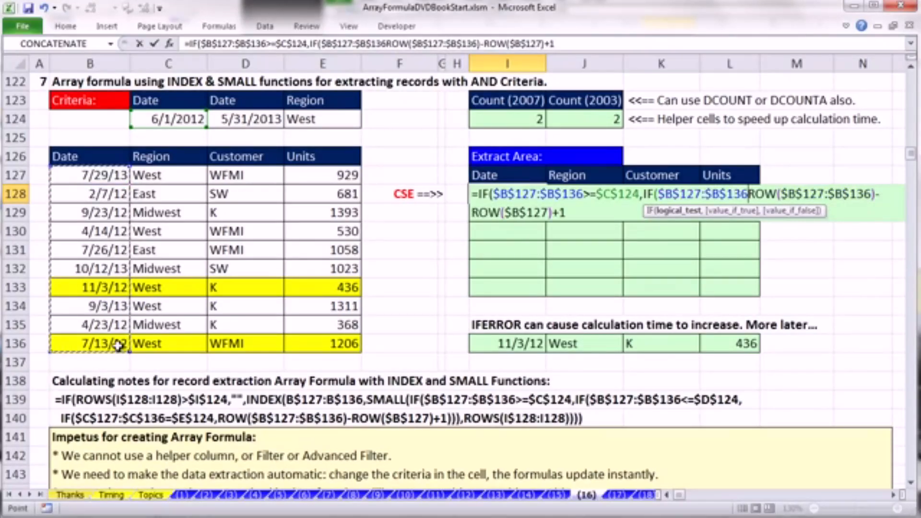
text(<=)
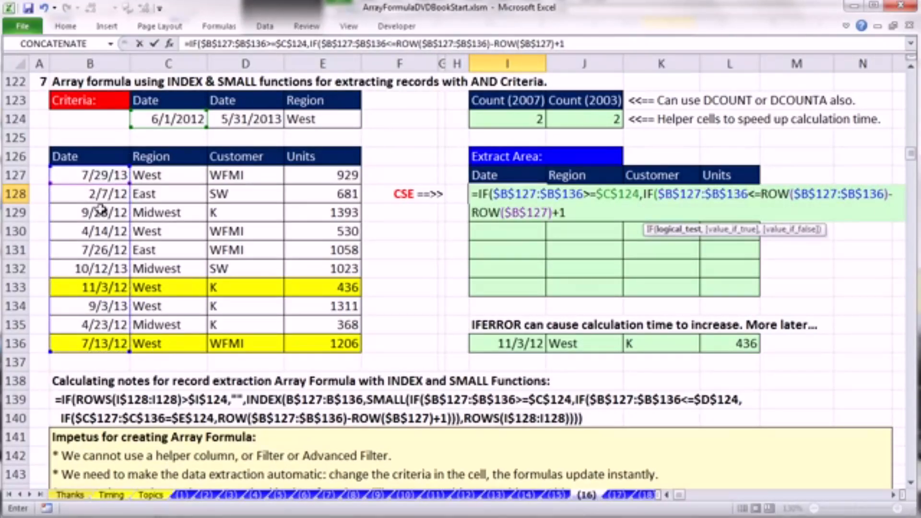
click(260, 119)
key(F4)
- Nest a third IF testing $C$127:$C$136=$E$124 before the row-number expression, and close all three IFs in I128
text(,IF()
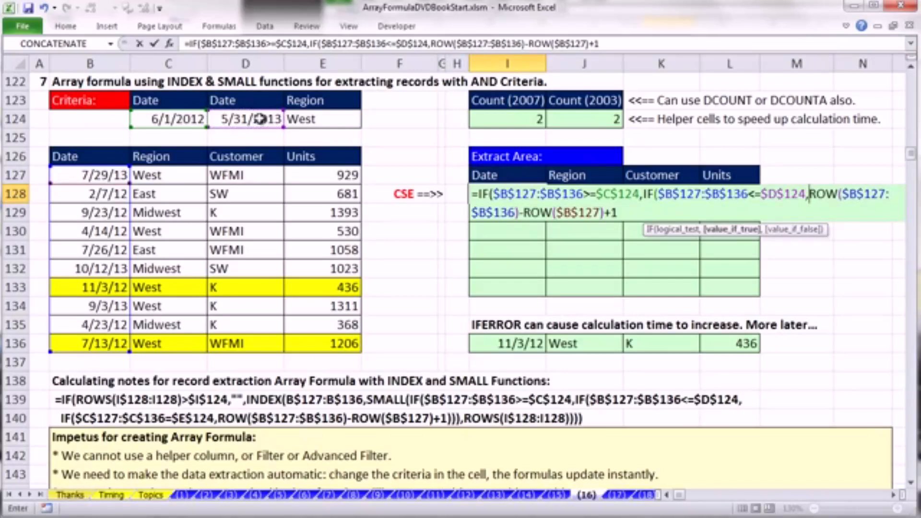
drag(163, 176, 163, 343)
key(F4)
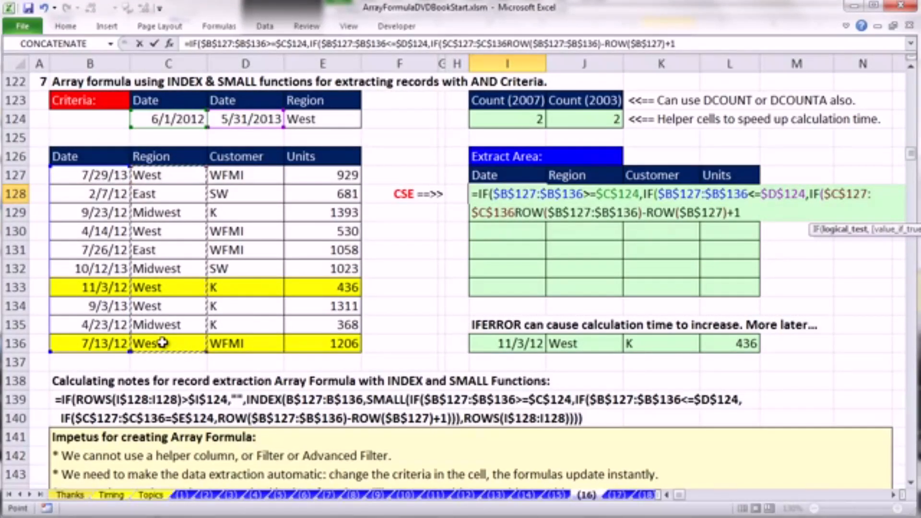
text(=)
click(334, 120)
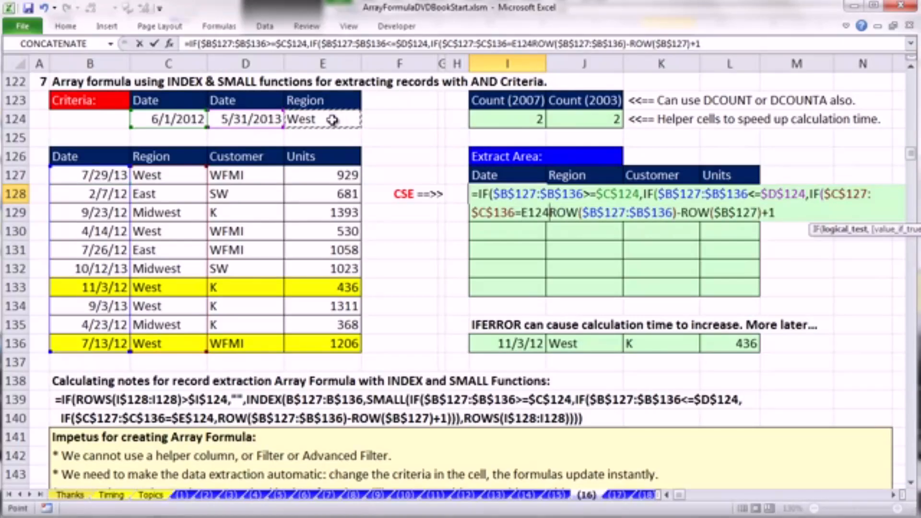
key(F4)
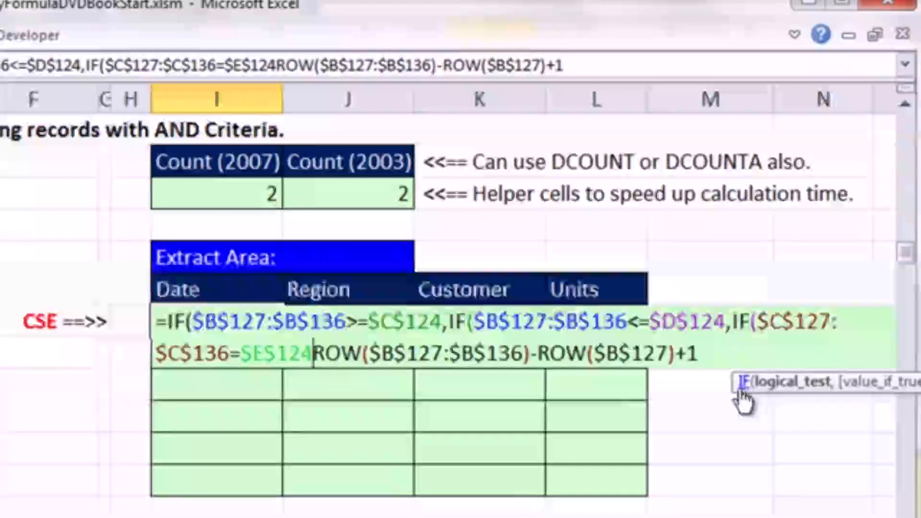
drag(733, 379, 150, 395)
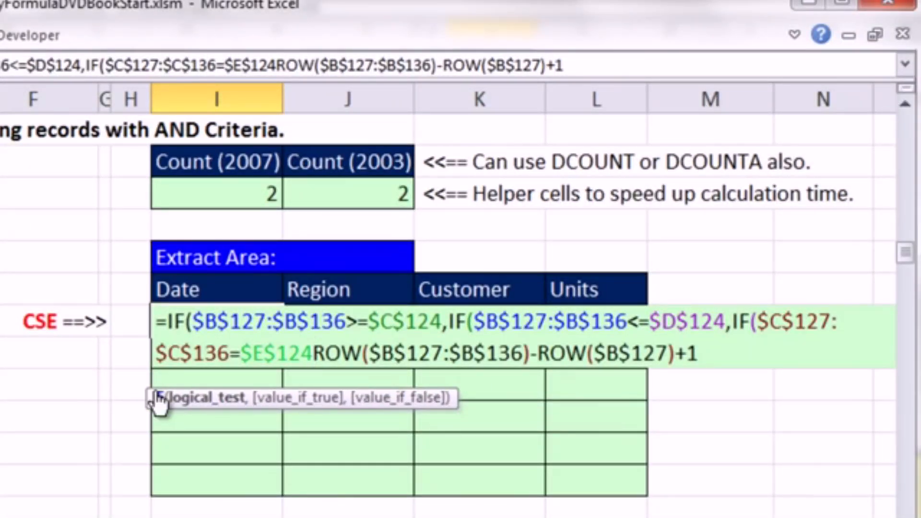
text(,)
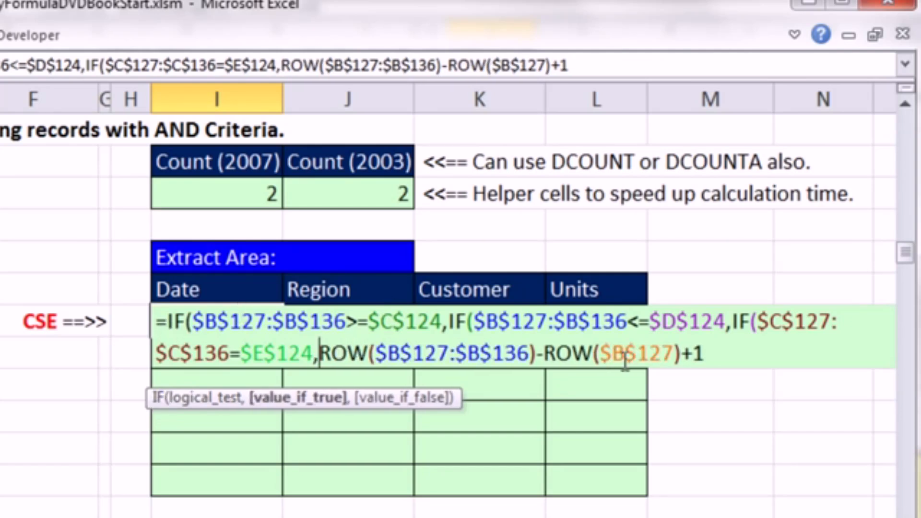
key(End)
text())))
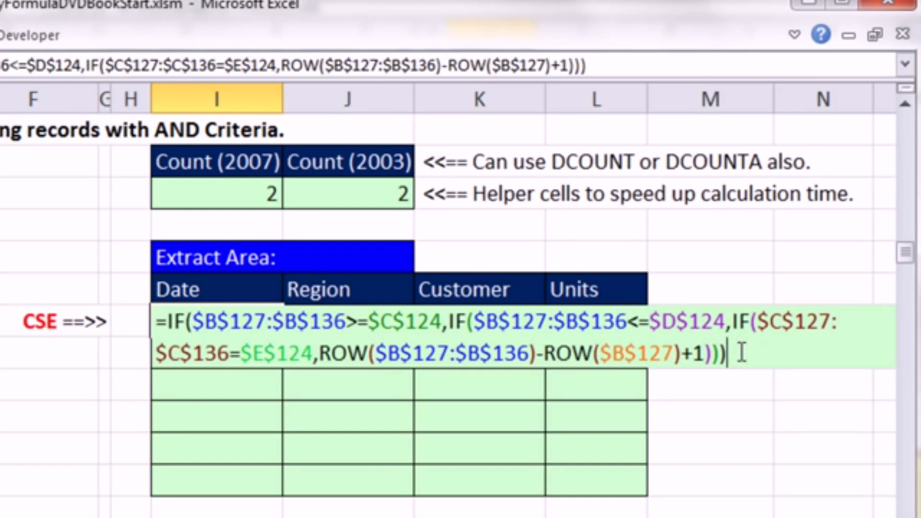
- Evaluate the complete nested IF expression in I128 to inspect its array, and restore the formula
drag(742, 354, 37, 317)
key(F9)
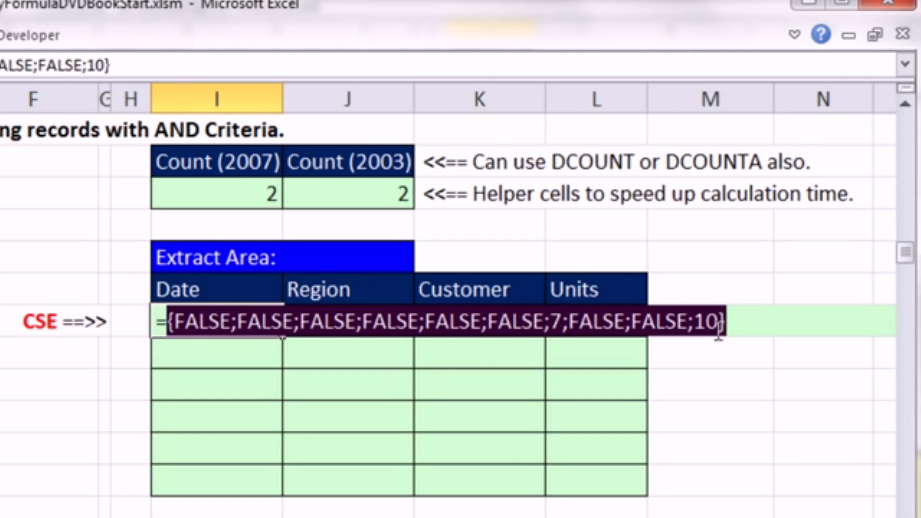
key(ctrl+z)
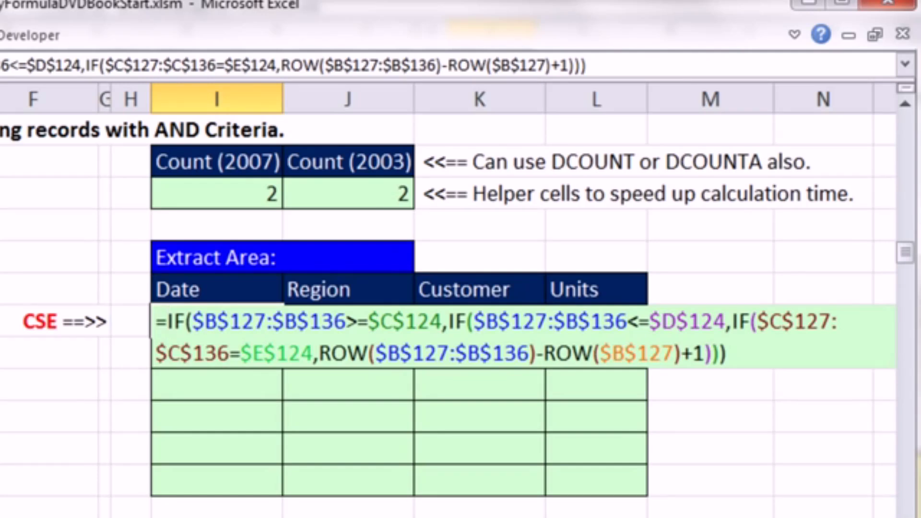
- Wrap the nested IFs in I128 in SMALL( as its array argument and start the k argument
text(SMALL()
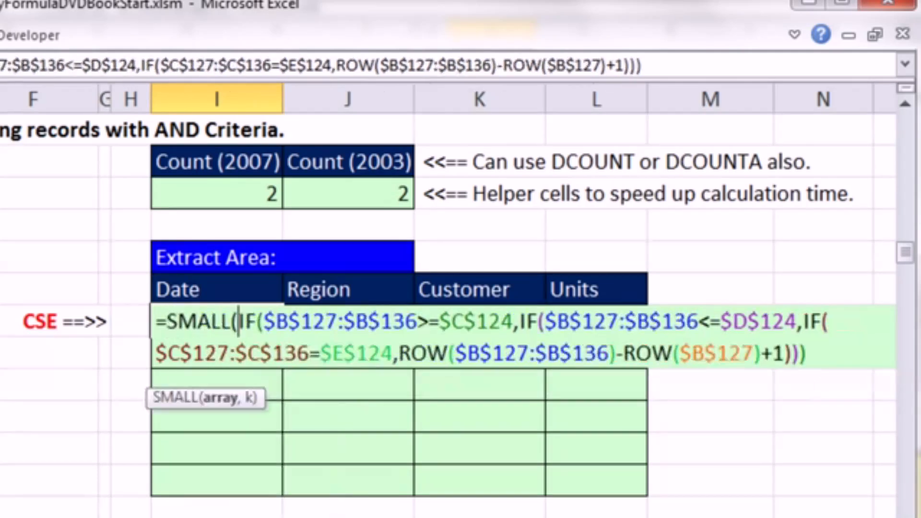
click(817, 354)
text(,)
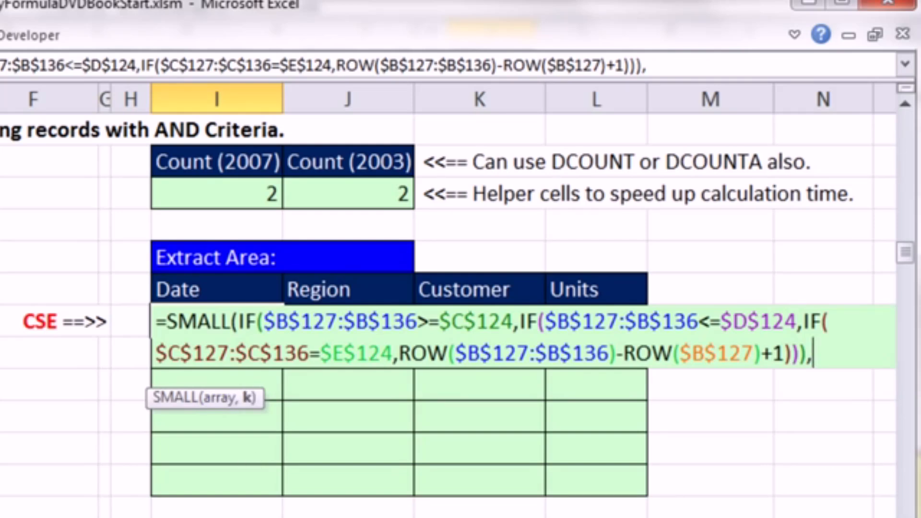
- Set the k argument of SMALL to the expanding range ROWS(I$128:I128) and close the function
text(rows()
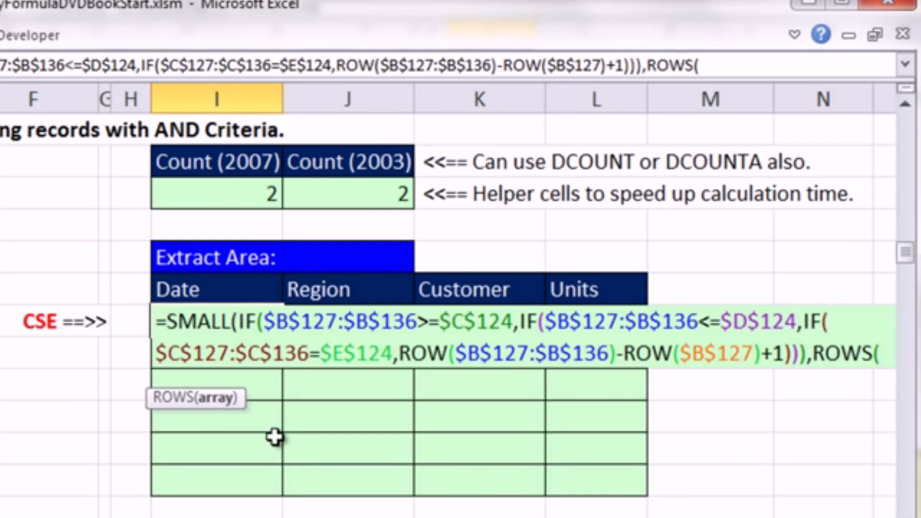
drag(244, 402, 268, 457)
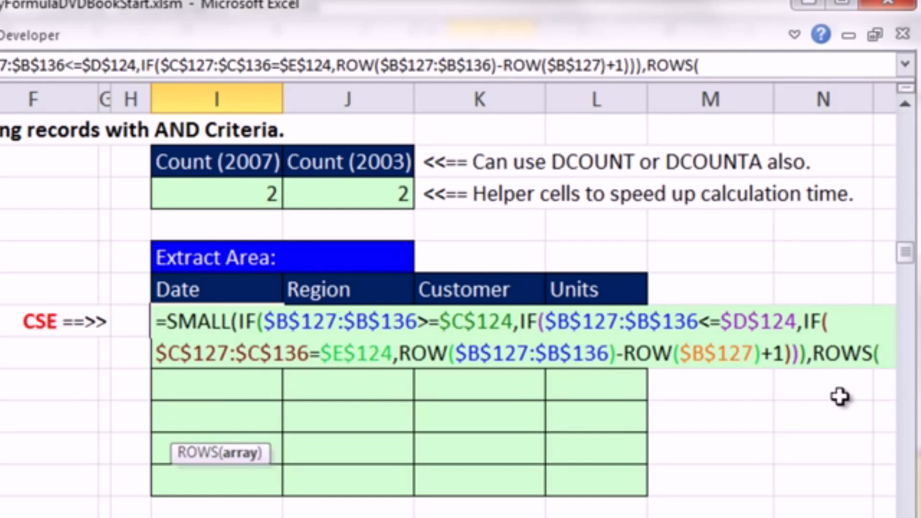
text(I$12)
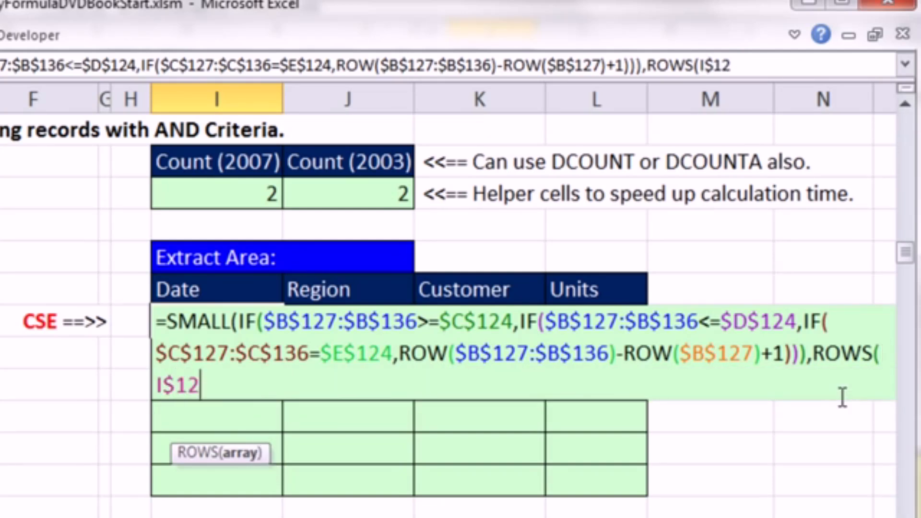
text(8:I128))
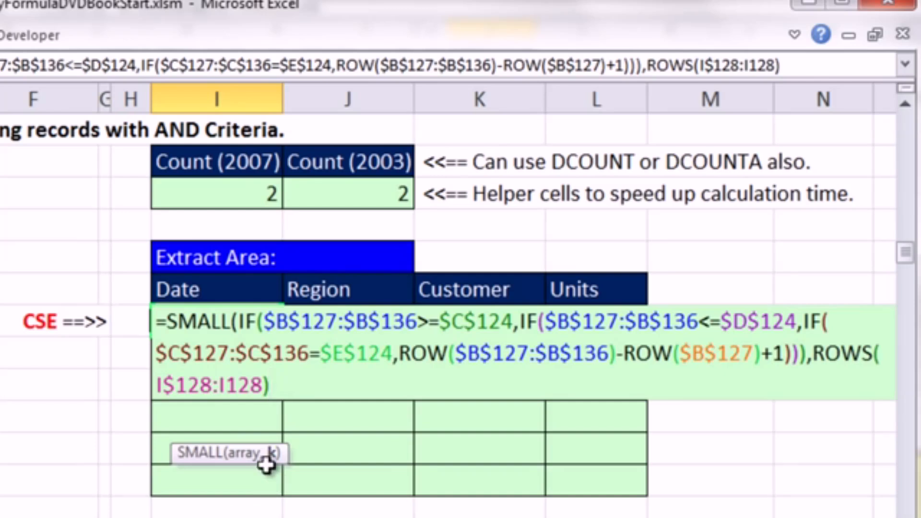
text())
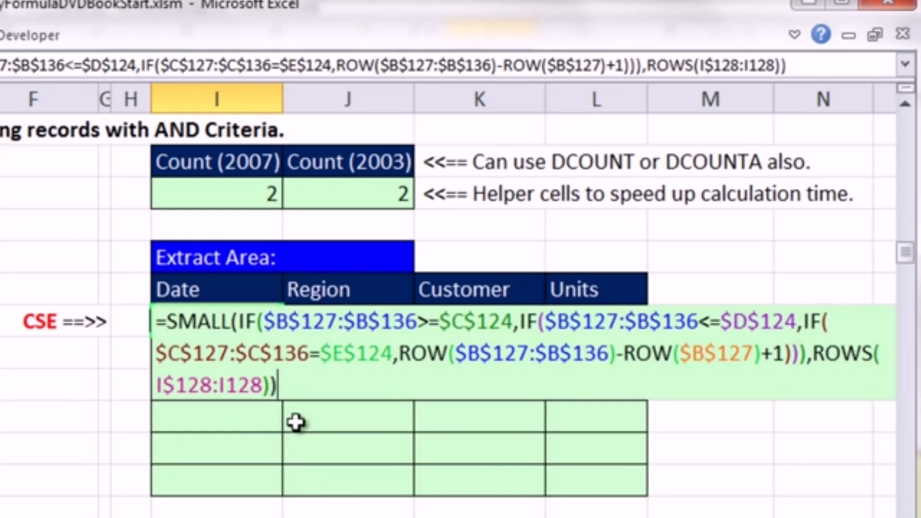
- Enter the SMALL formula in I128 as an array formula and copy it across and down through L133
drag(264, 329, 514, 332)
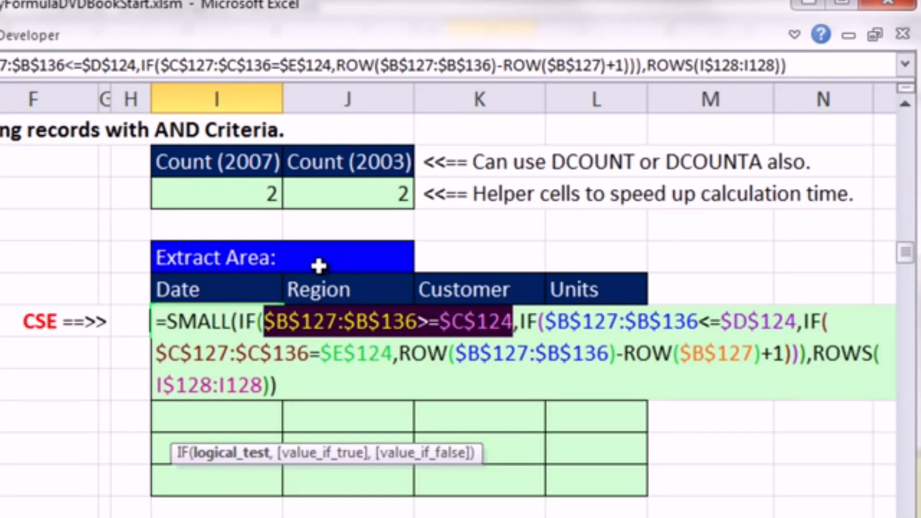
key(Left)
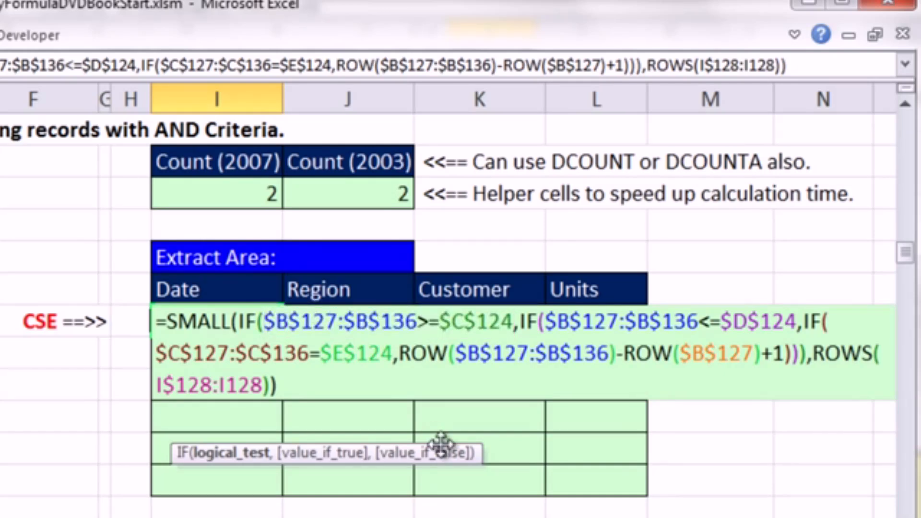
key(ctrl+shift+Return)
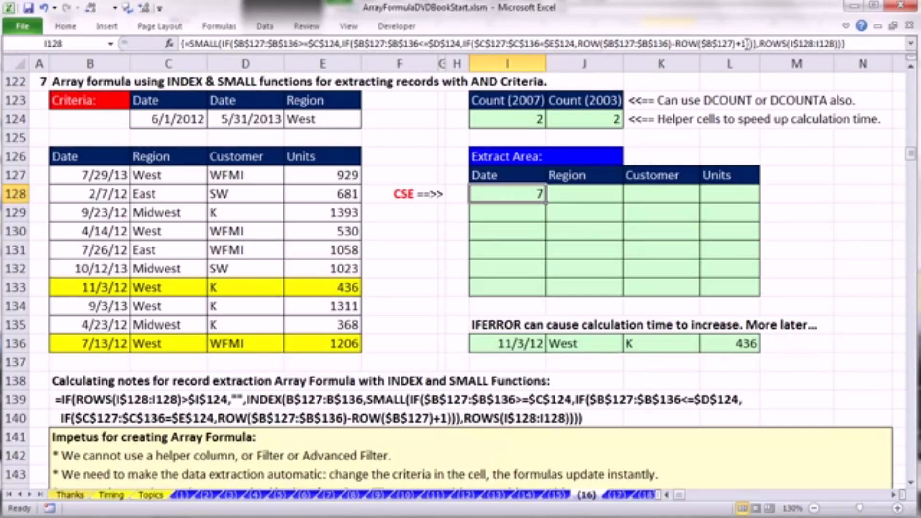
drag(546, 204, 755, 200)
drag(774, 283, 774, 288)
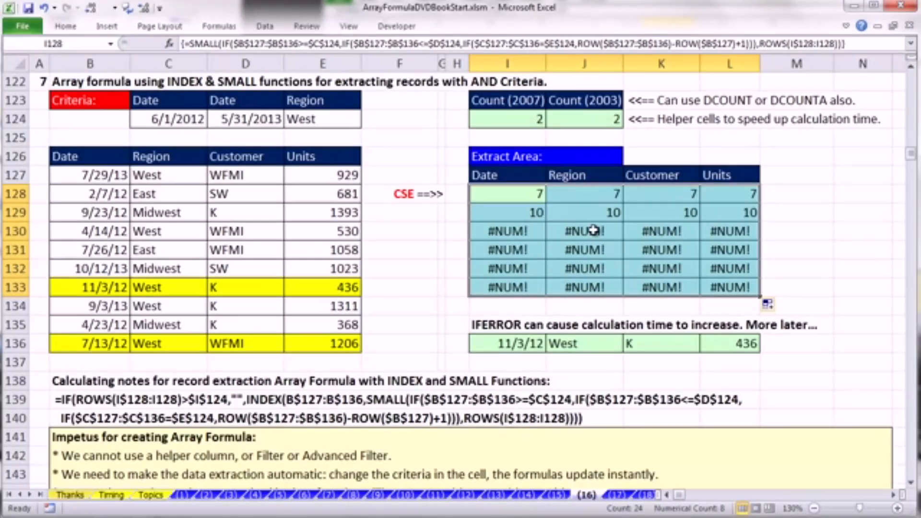
- Set the Region criterion in E124 to East
click(304, 126)
text(East)
key(ctrl+Return)
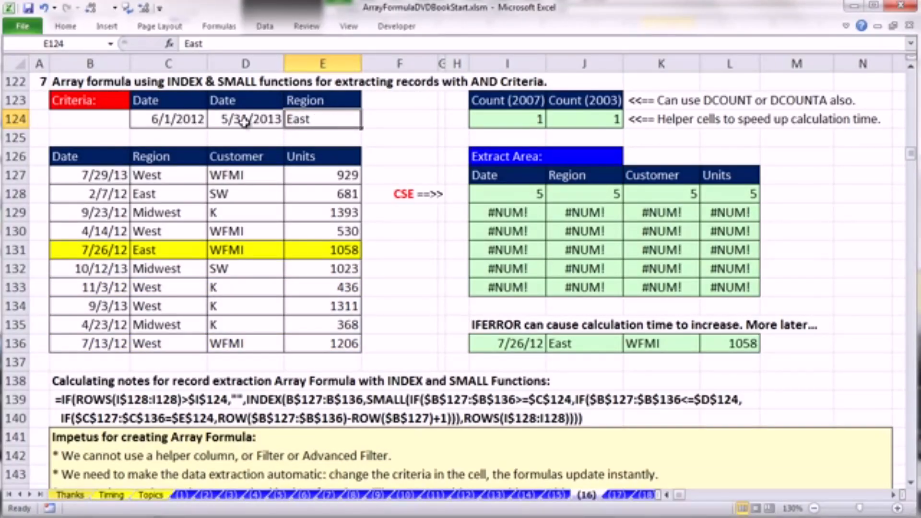
- Change the month of the start date criterion in C124 to 1
double_click(160, 118)
drag(144, 119, 158, 119)
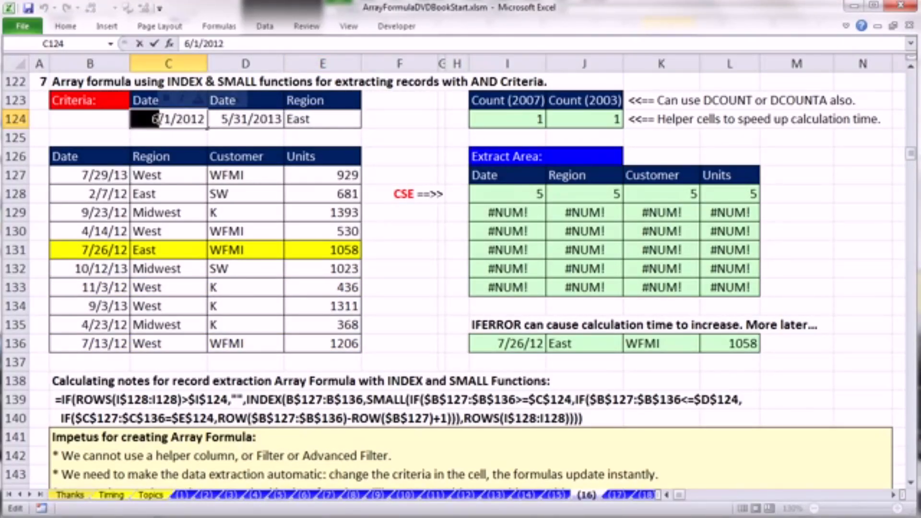
text(1)
key(ctrl+Return)
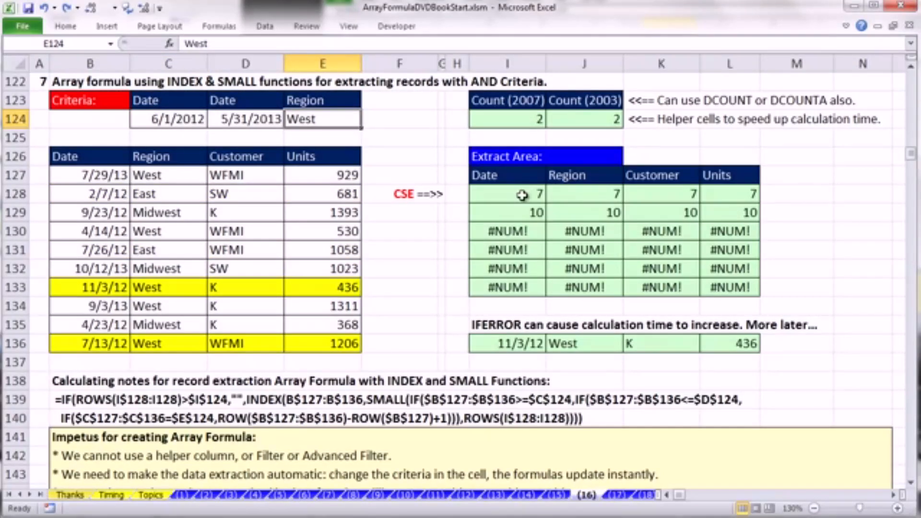
- Wrap the SMALL formula in I128 in an INDEX function whose array argument is the row-locked range B$127:B$136
double_click(516, 194)
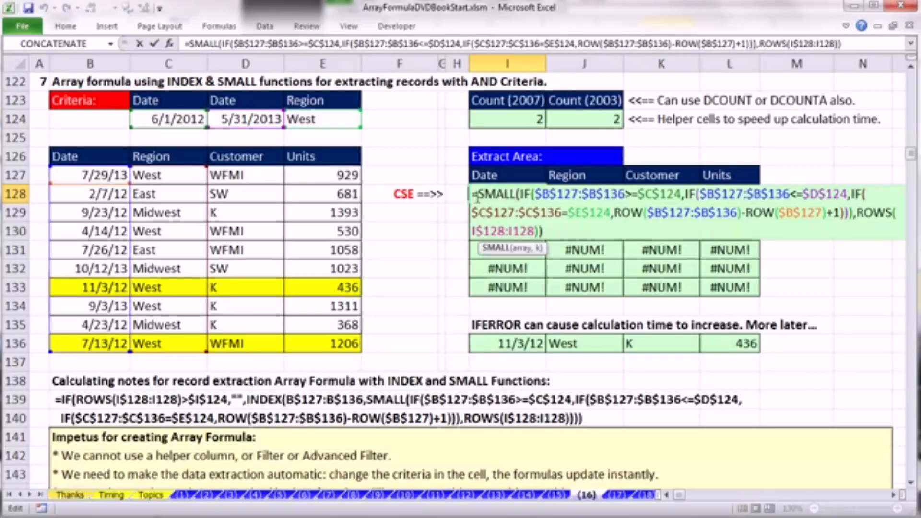
drag(479, 196, 624, 241)
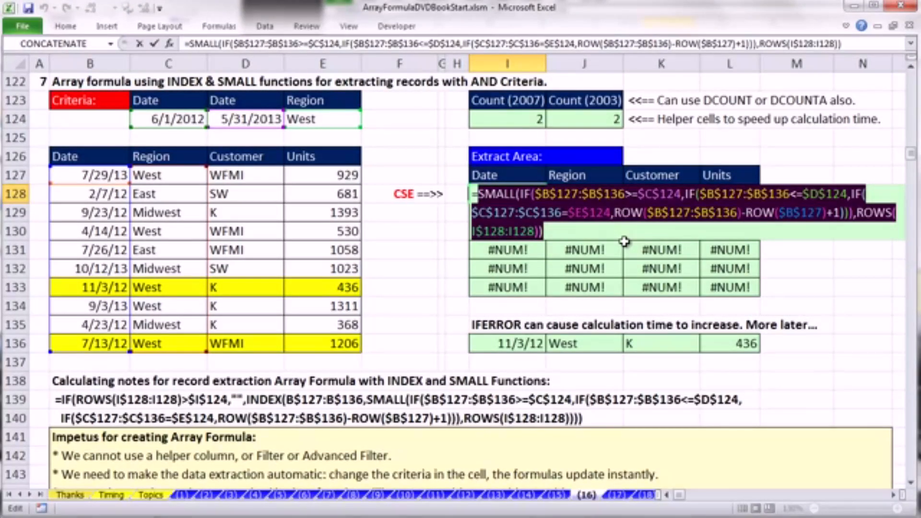
click(479, 193)
text(INDEX()
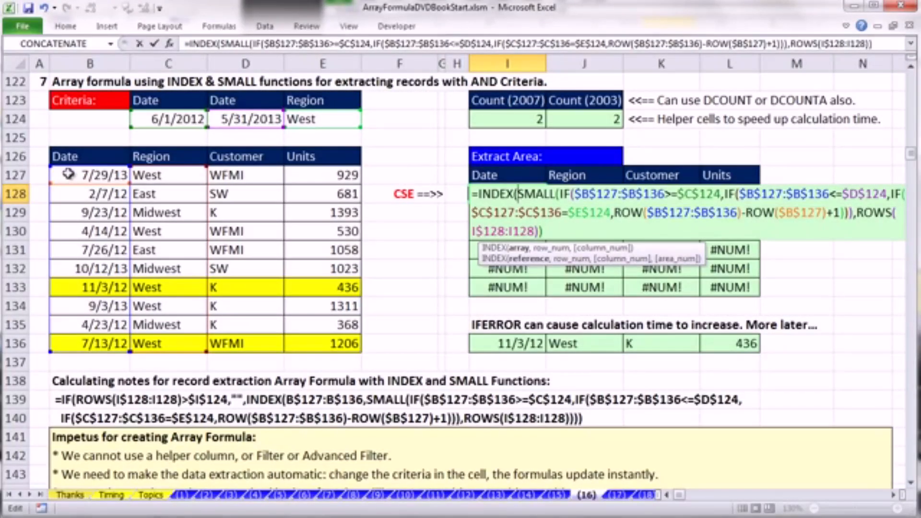
drag(69, 174, 87, 345)
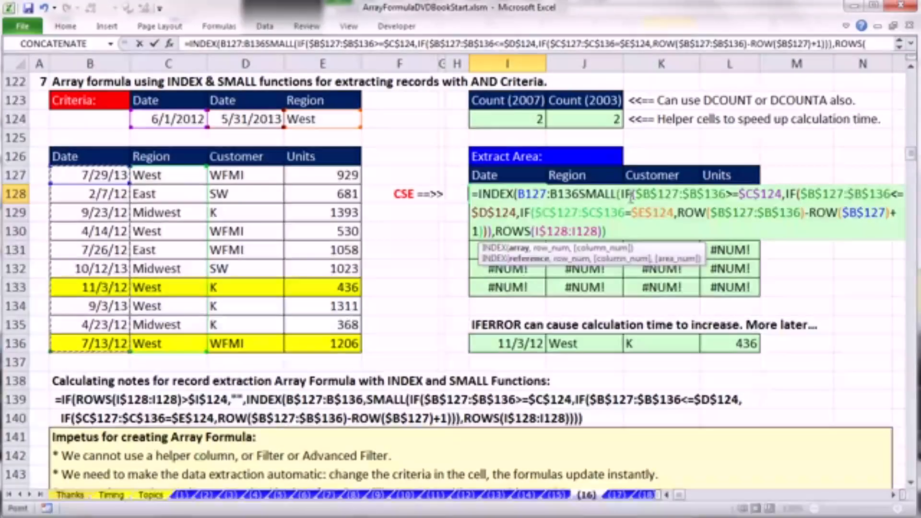
key(F4)
key(F4)
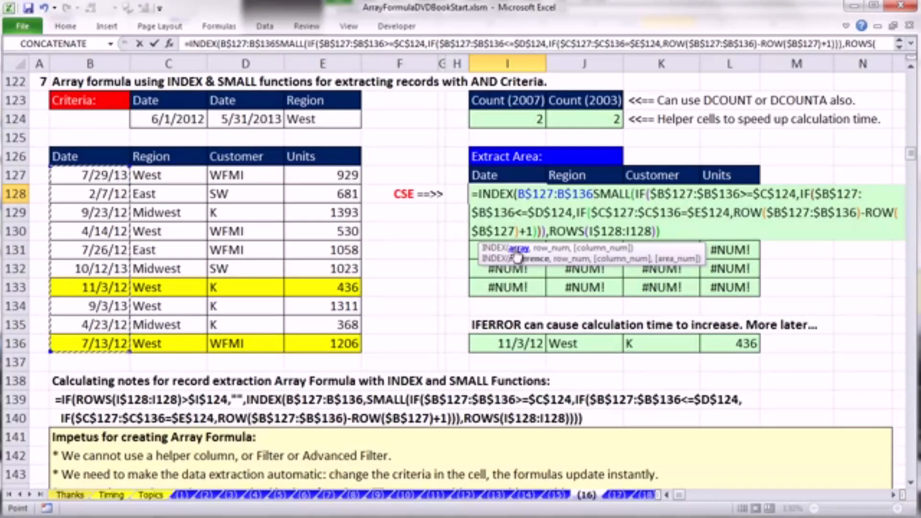
- Make SMALL the row_num argument, close INDEX, enter it as an array formula in I128 and copy it through L133
text(,)
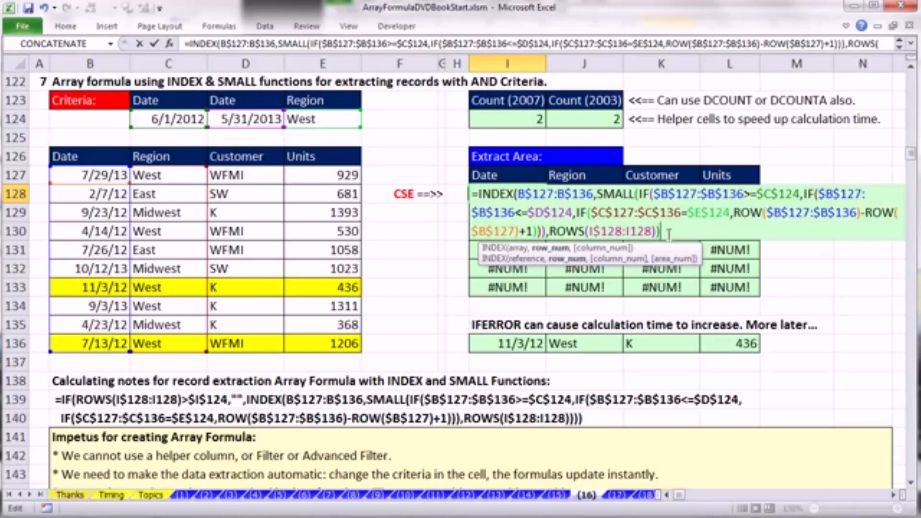
text())
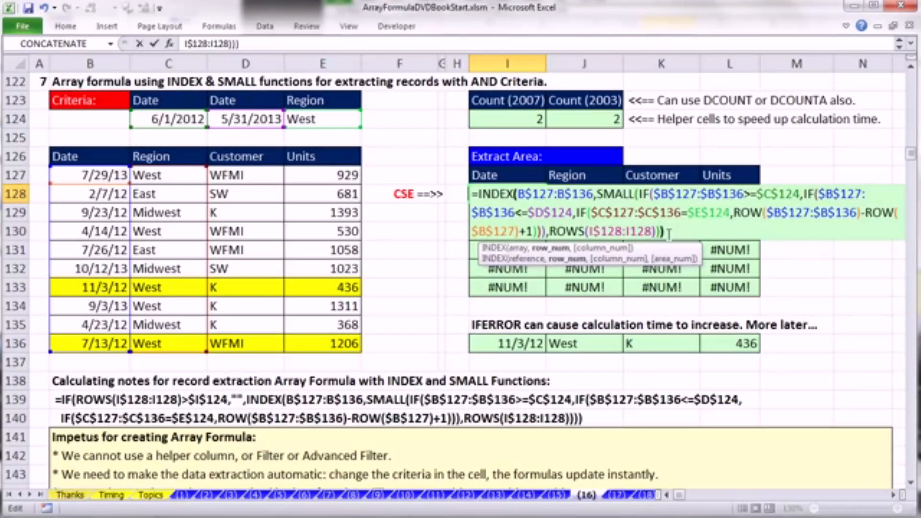
key(ctrl+shift+Return)
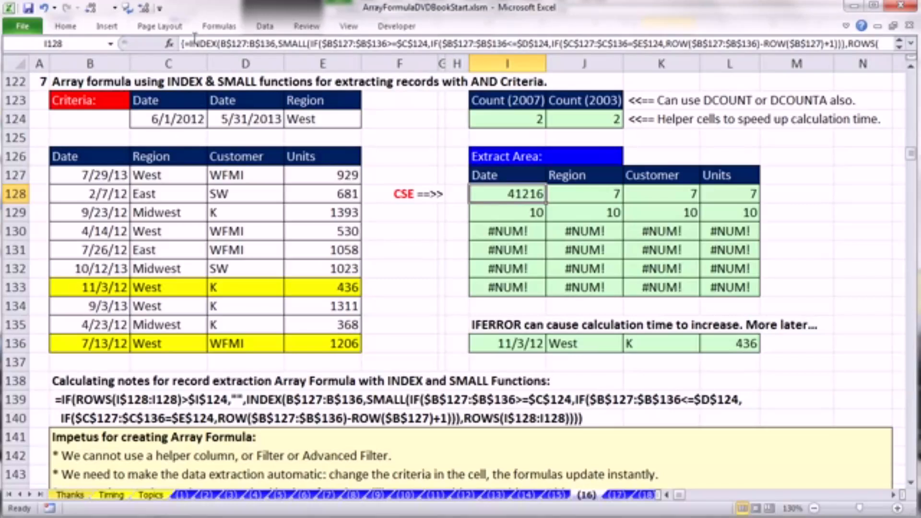
drag(546, 204, 764, 297)
- Format the extract area's Date cells I128:I133 with the Date type *3/14/2001
drag(500, 189, 520, 290)
key(ctrl+1)
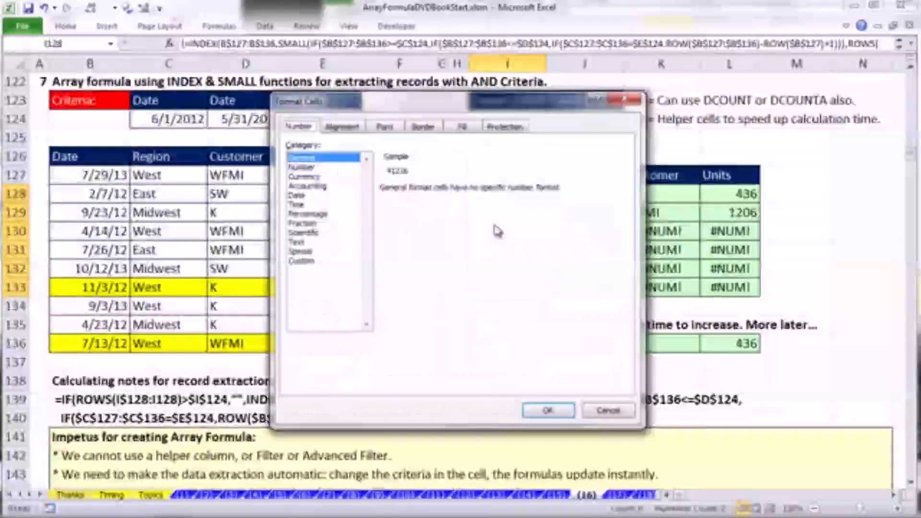
click(298, 195)
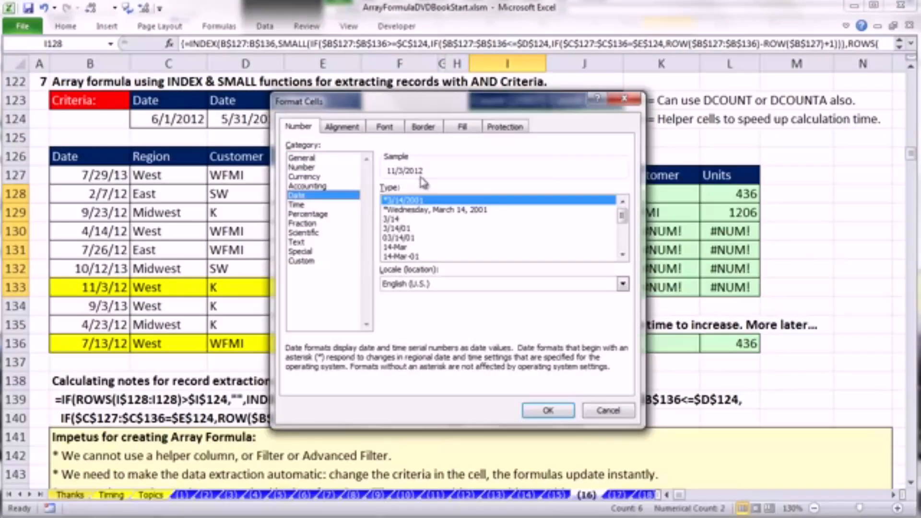
click(549, 411)
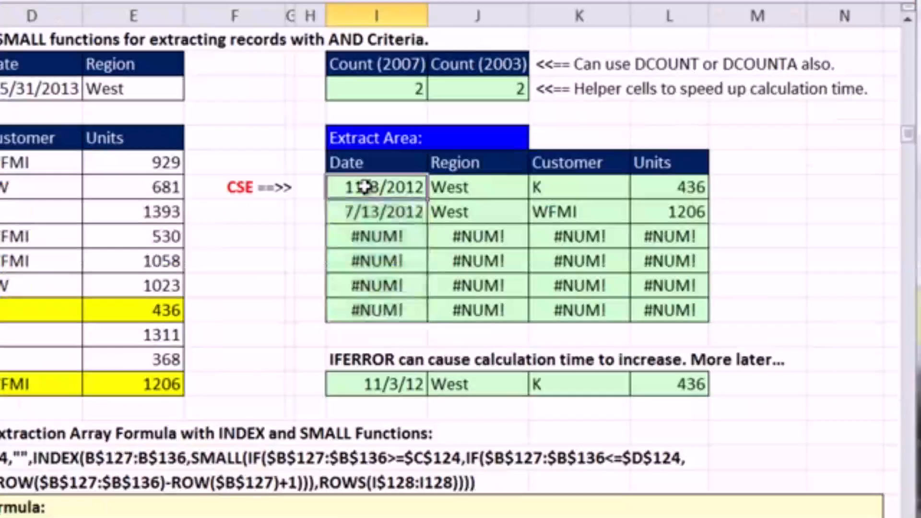
- Review the nested IF conditions inside the I128 array formula, keeping it as an array formula
double_click(500, 194)
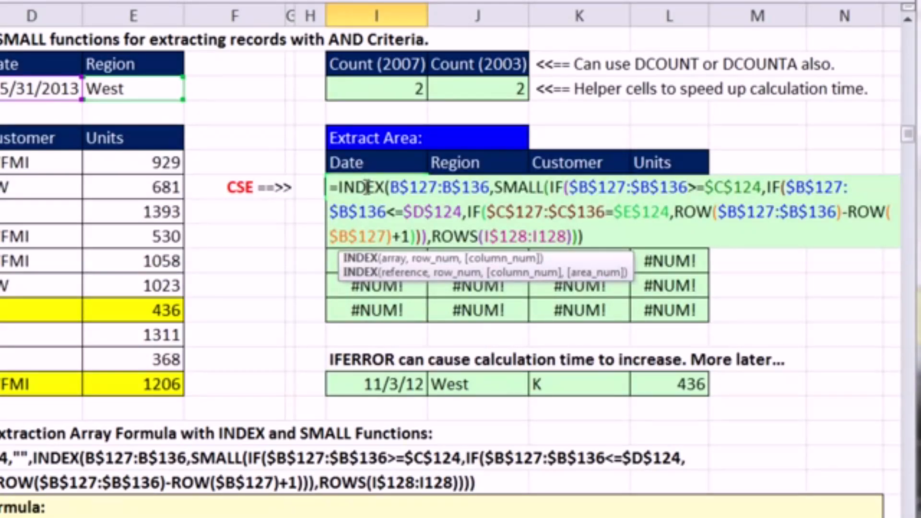
click(594, 189)
click(814, 188)
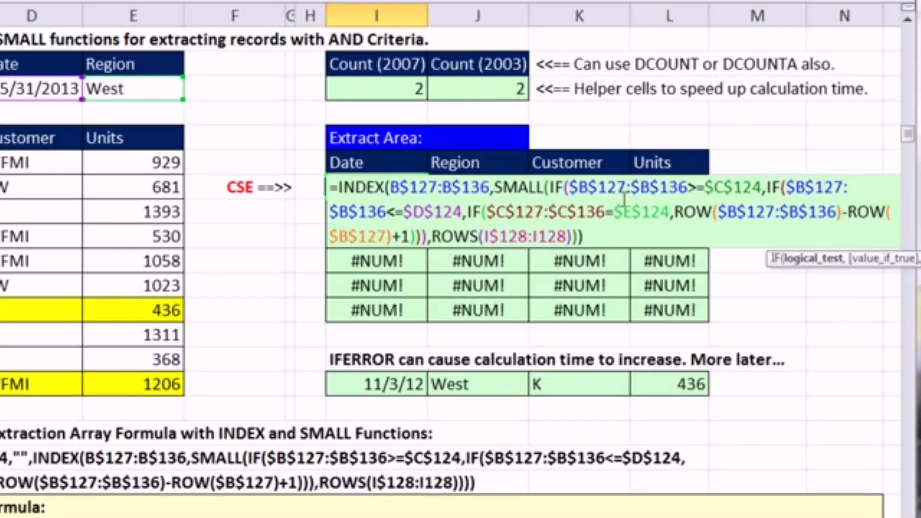
click(560, 214)
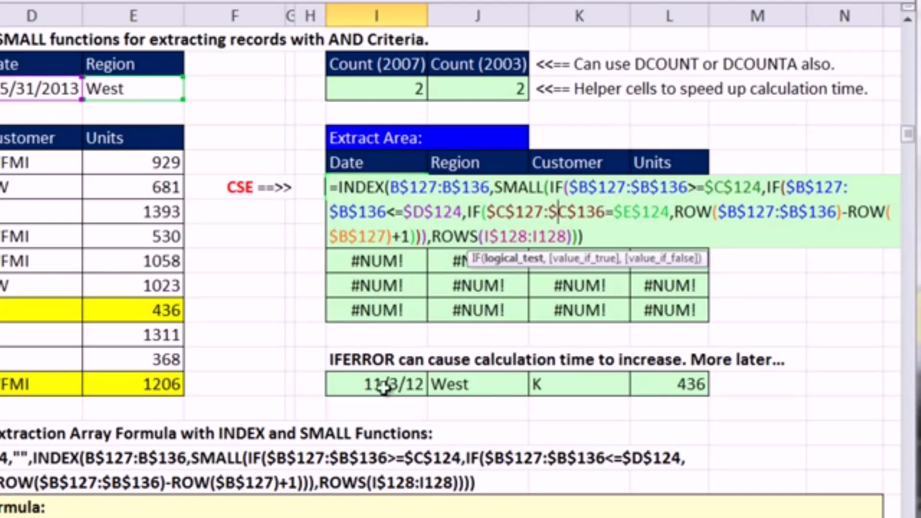
key(ctrl+shift+Return)
- Examine the IFERROR version of the formula in I136, including its value_if_error argument, and the error cells I130:I133
double_click(399, 384)
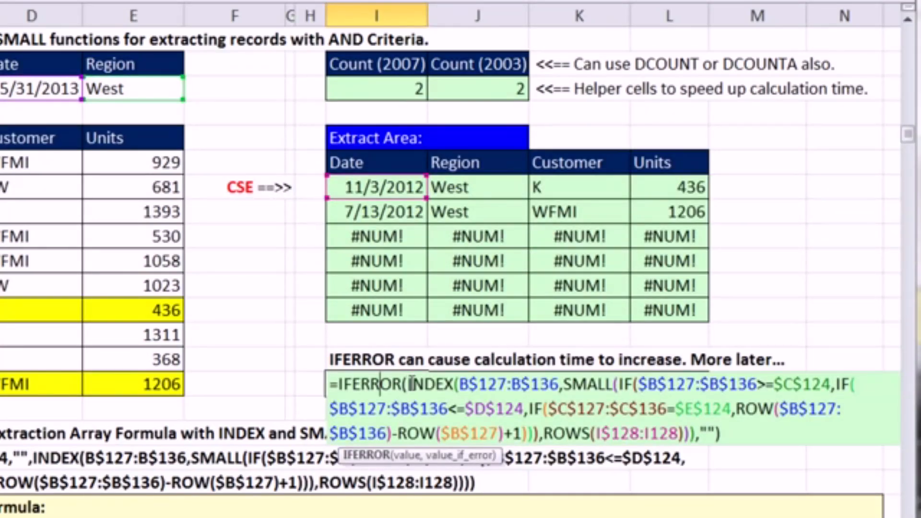
drag(409, 384, 702, 435)
key(Escape)
click(392, 235)
click(391, 260)
click(391, 286)
click(391, 307)
double_click(417, 384)
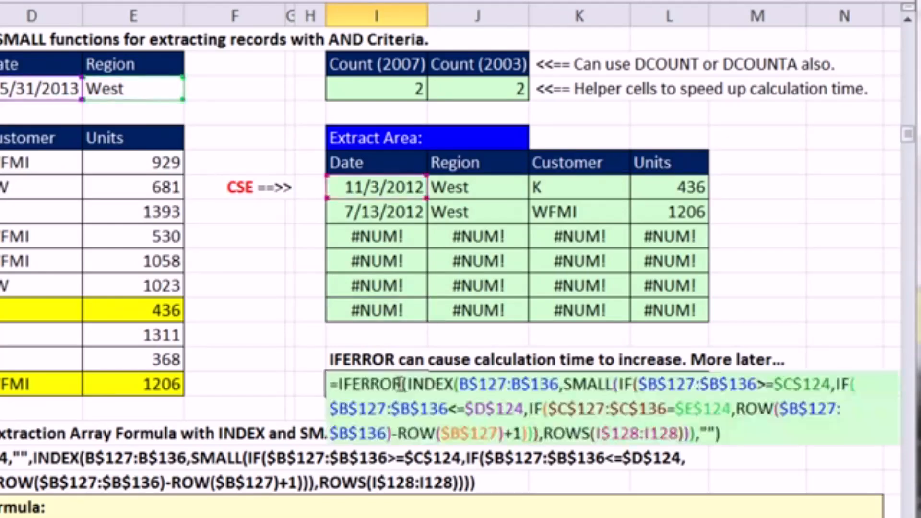
double_click(708, 432)
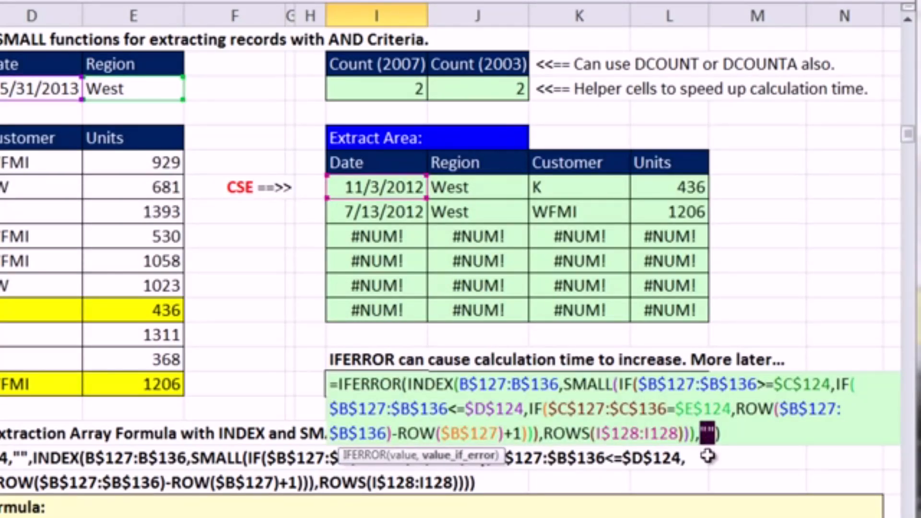
key(Escape)
- Insert an IF function before INDEX in I128 with the logical test ROWS(I$128:I128)>$I$124
double_click(369, 188)
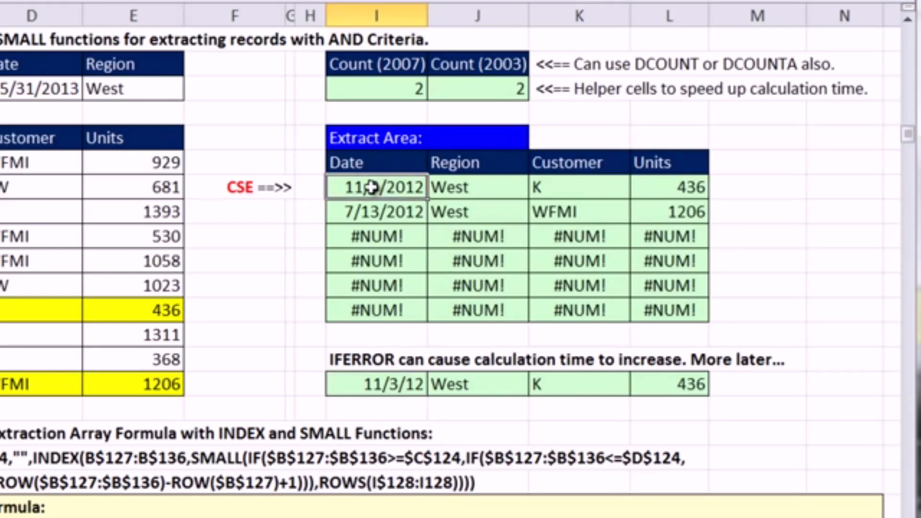
click(336, 188)
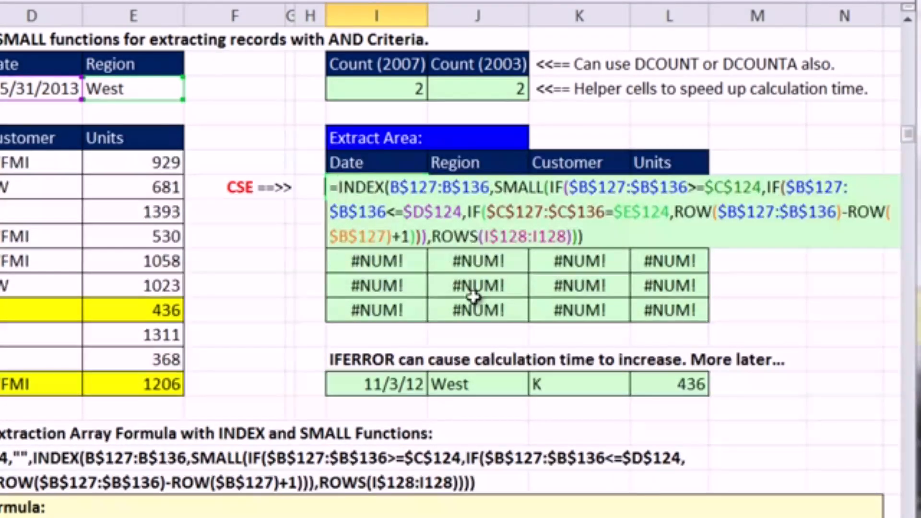
text(if()
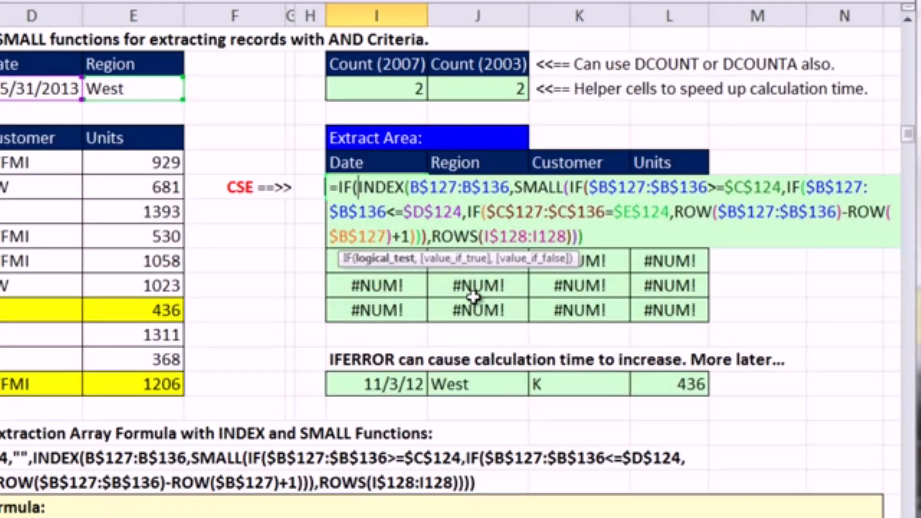
drag(434, 239, 574, 238)
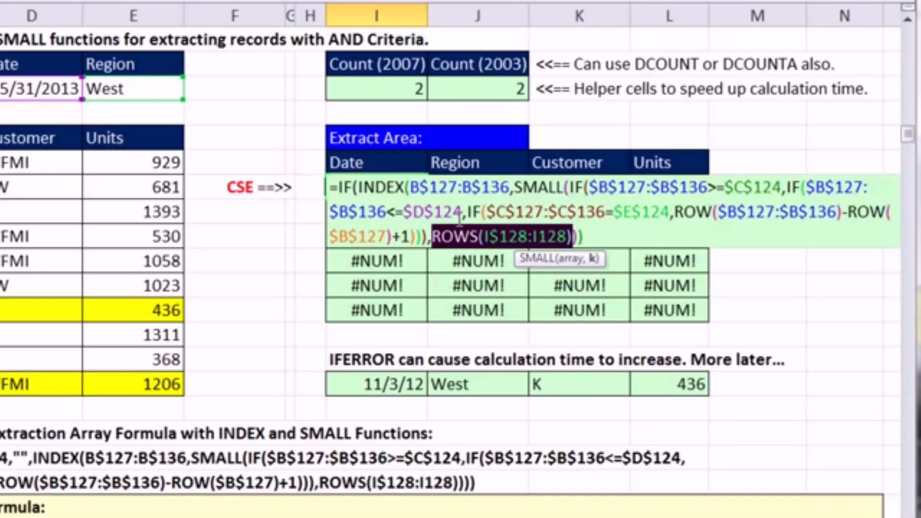
key(ctrl+c)
click(360, 187)
key(ctrl+v)
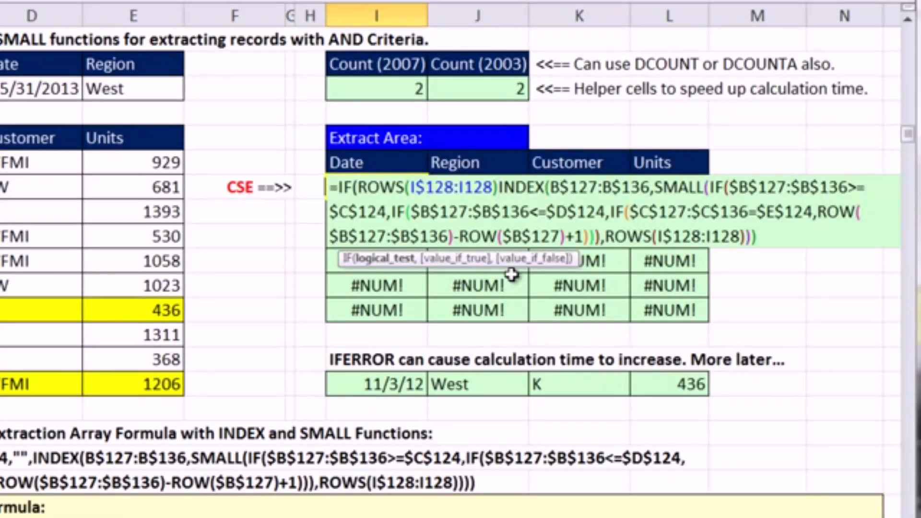
text(>)
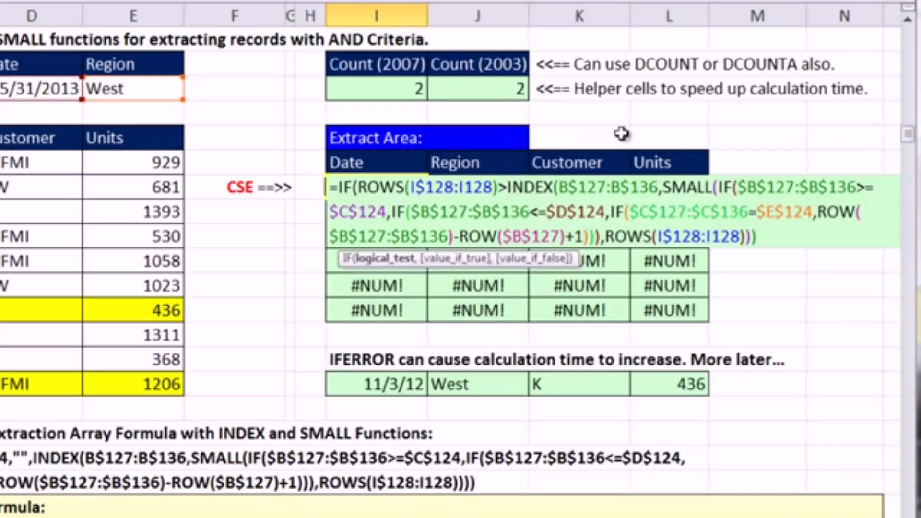
click(370, 85)
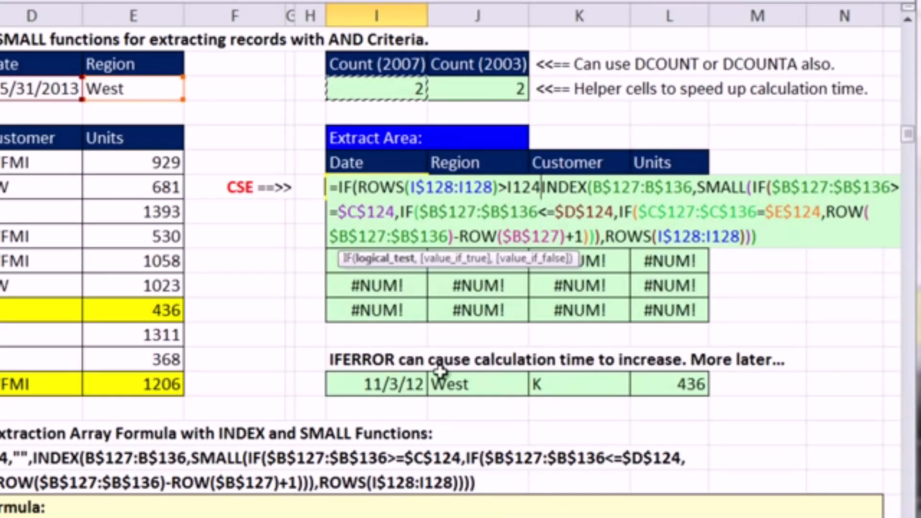
key(F4)
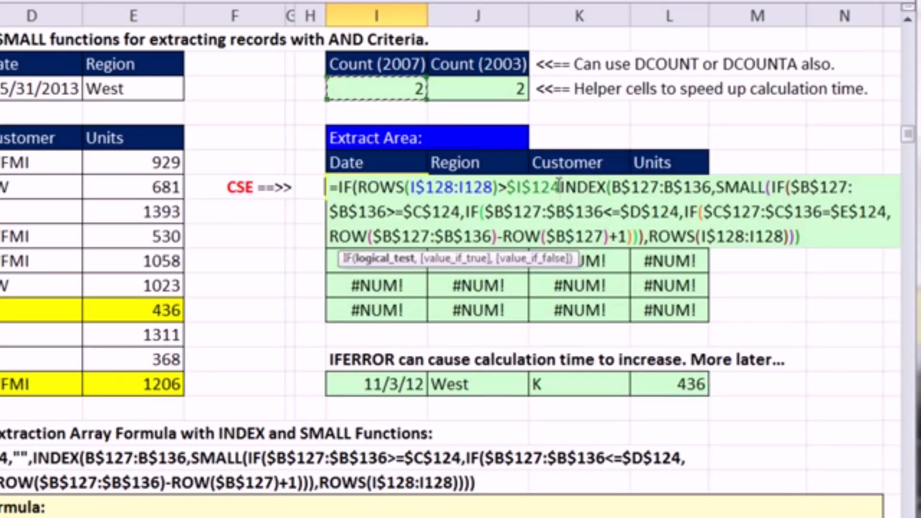
- Set the IF's value_if_true to "" and its value_if_false to the INDEX formula, and enter I128 as an array formula
text(,)
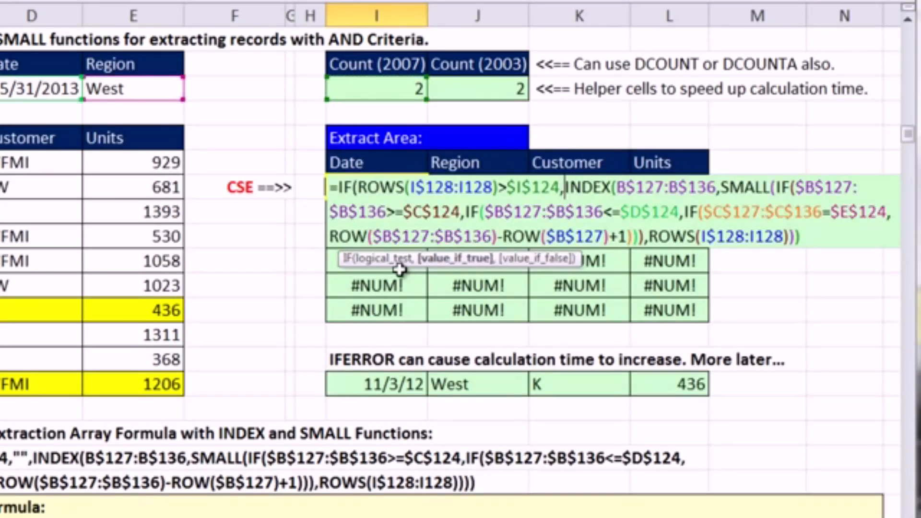
text("")
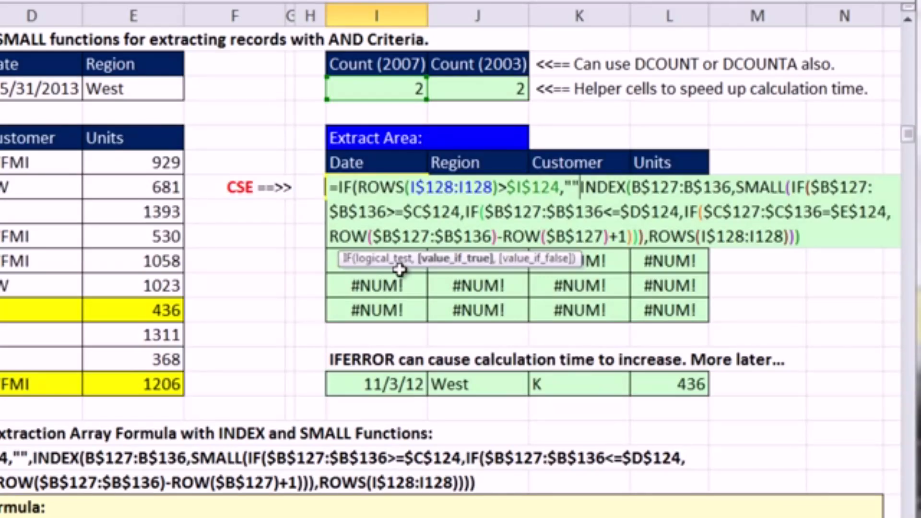
text(,)
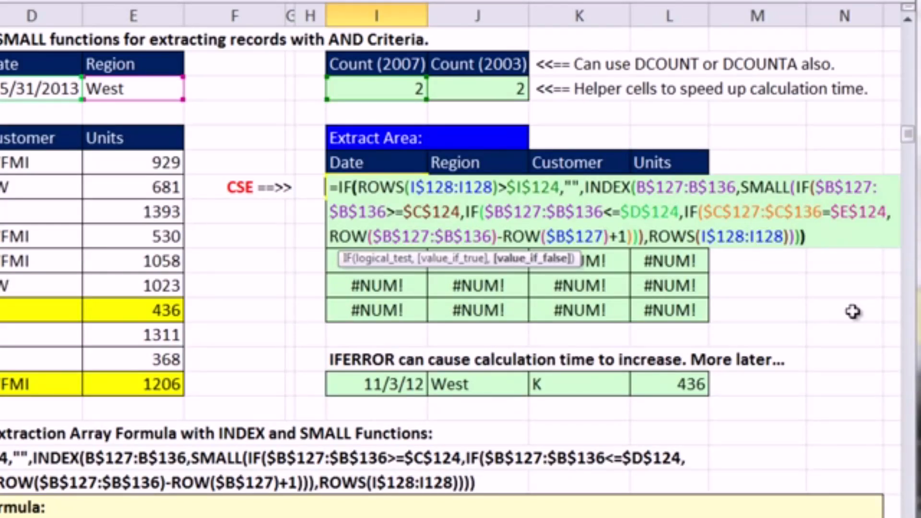
click(561, 190)
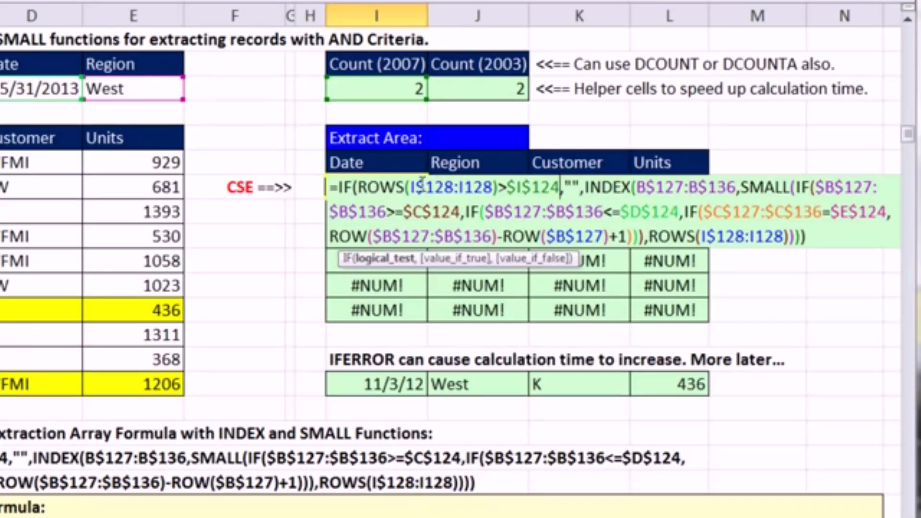
click(571, 187)
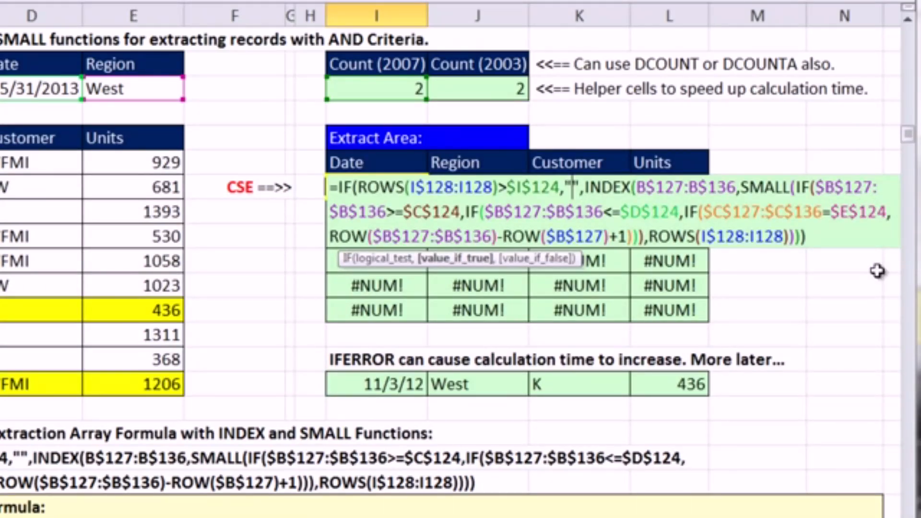
key(ctrl+shift+Return)
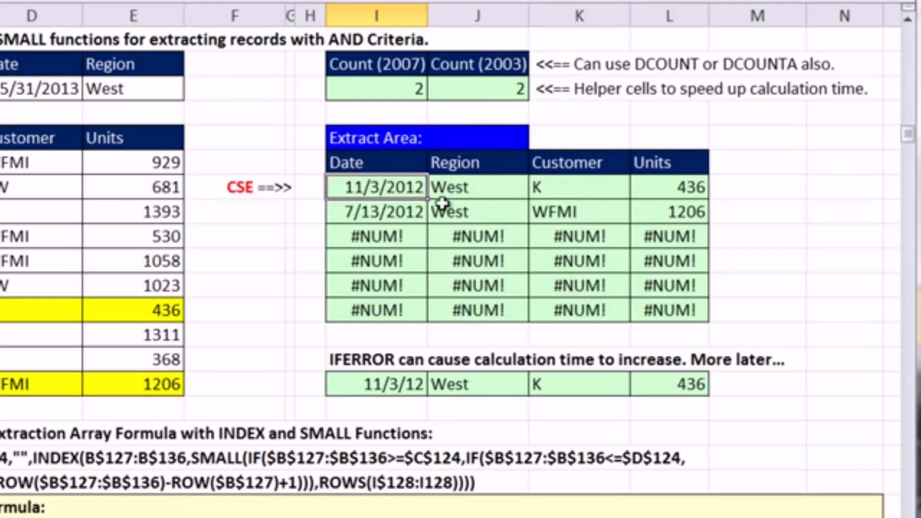
- Copy the I128 formula across to L128 without formatting and fill the row down through row 133
drag(422, 204, 695, 207)
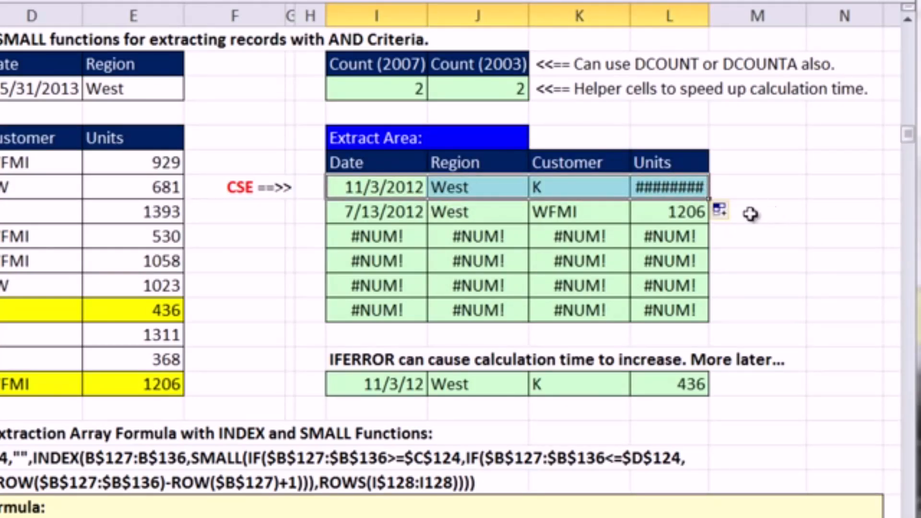
click(727, 215)
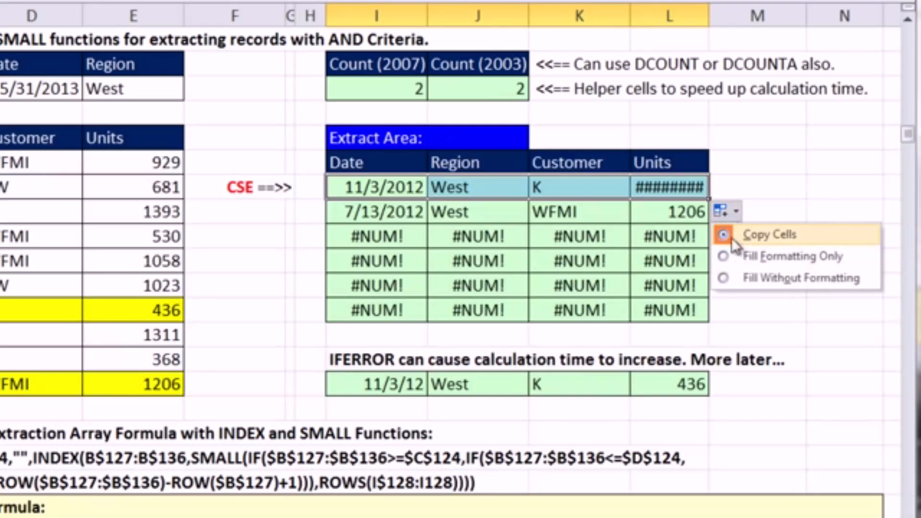
click(744, 279)
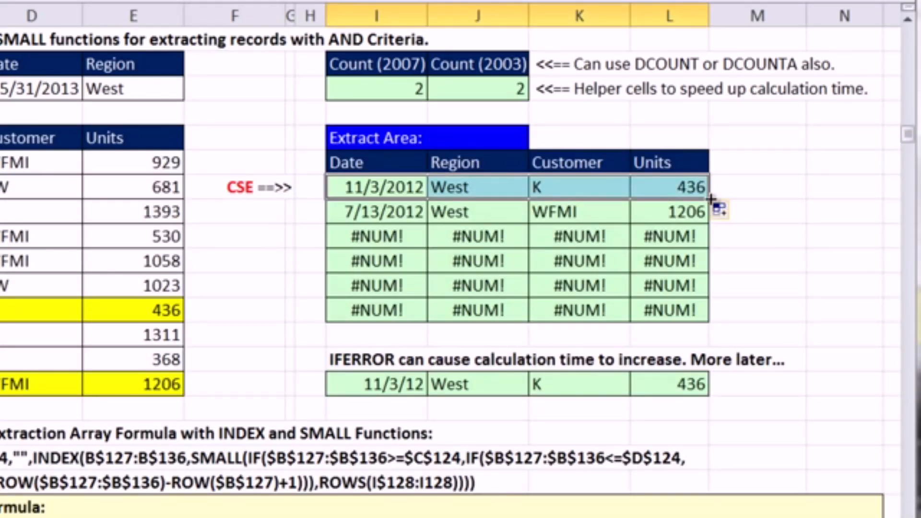
drag(712, 199, 712, 321)
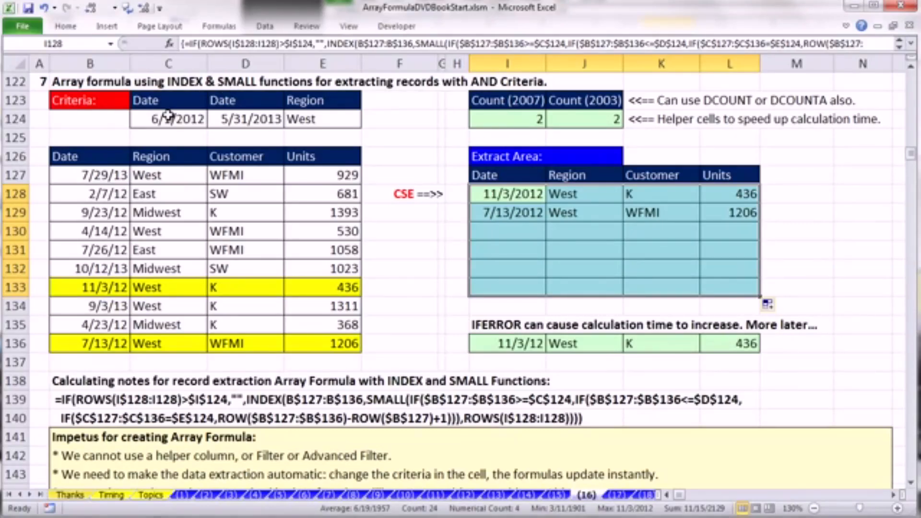
- Examine the COUNTIFS formula in I124 and the SUMPRODUCT formula in J124 that count the matching records
click(503, 122)
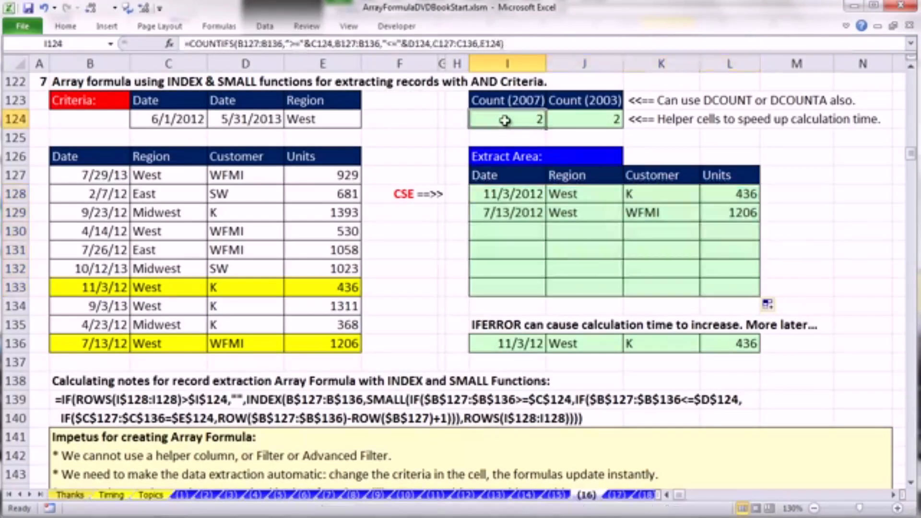
double_click(502, 120)
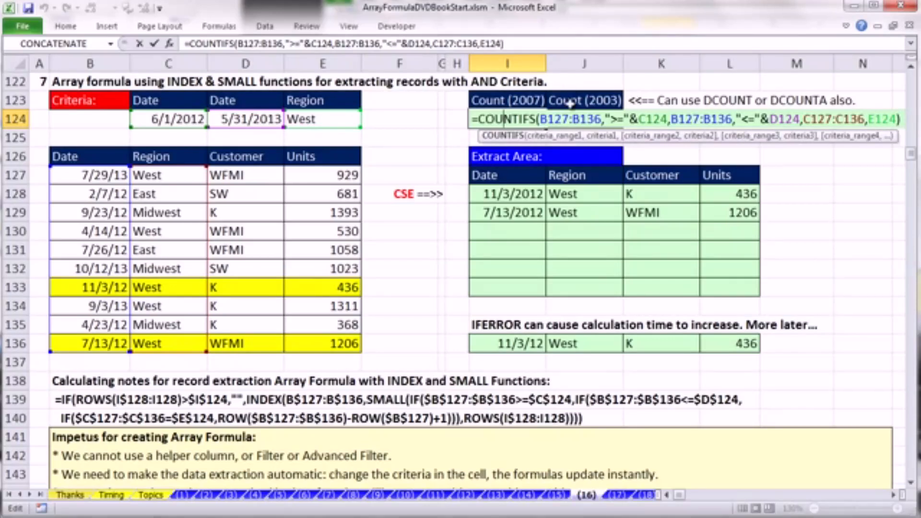
key(Escape)
click(601, 114)
key(F2)
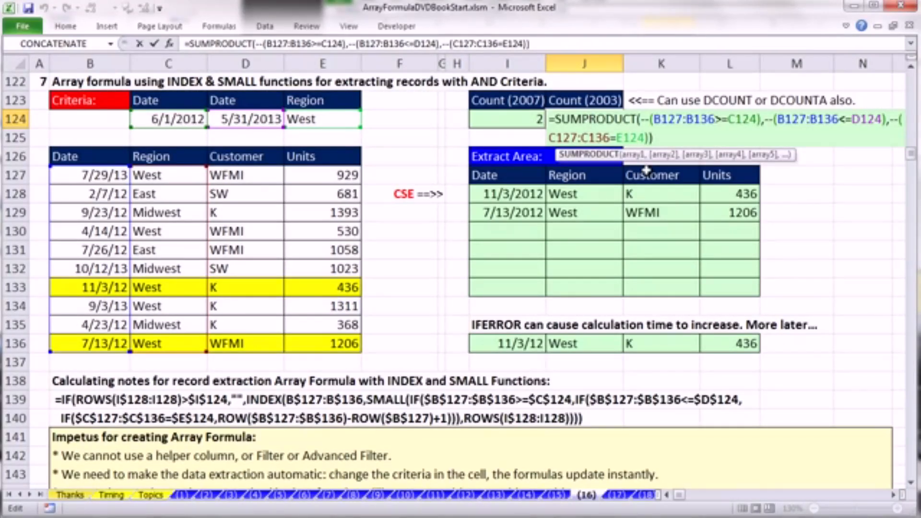
key(Escape)
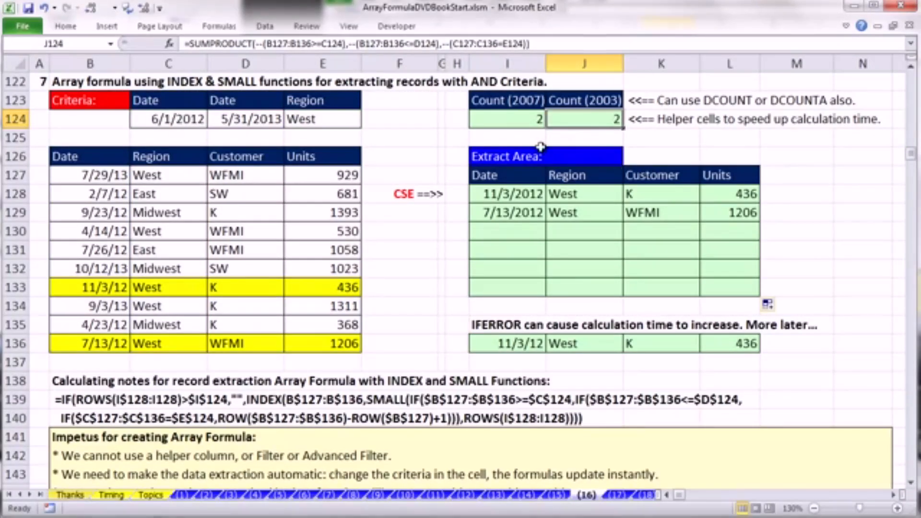
- Try Midwest as the Region criterion in E124 and undo the Region changes
double_click(290, 118)
drag(287, 118, 300, 118)
key(Escape)
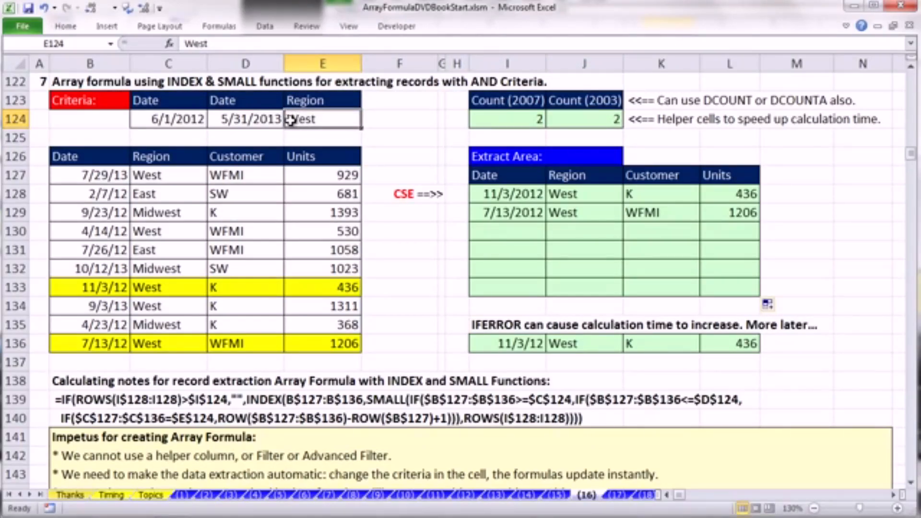
text(Midwesy)
key(ctrl+Return)
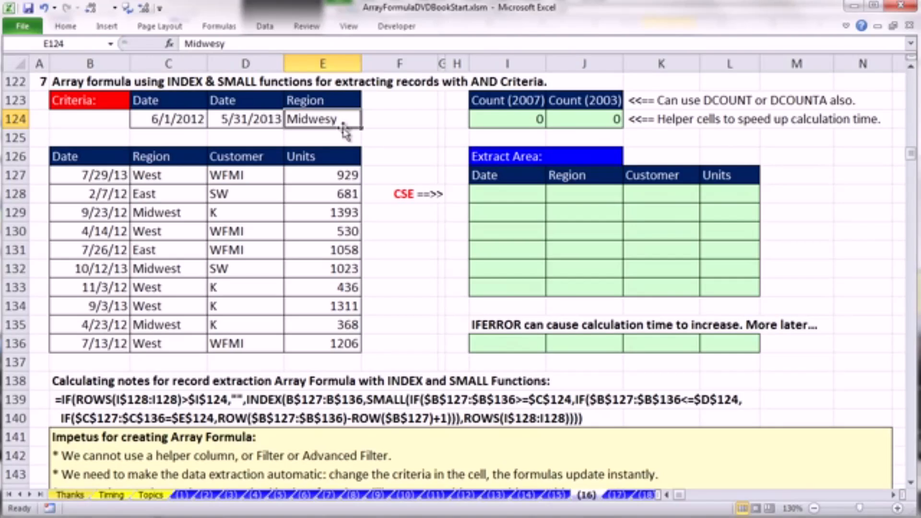
text(Midwest)
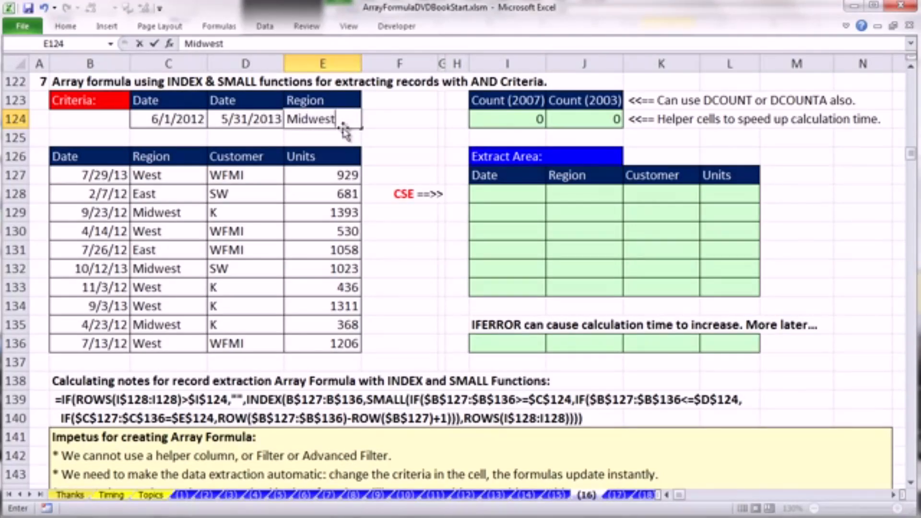
key(ctrl+Return)
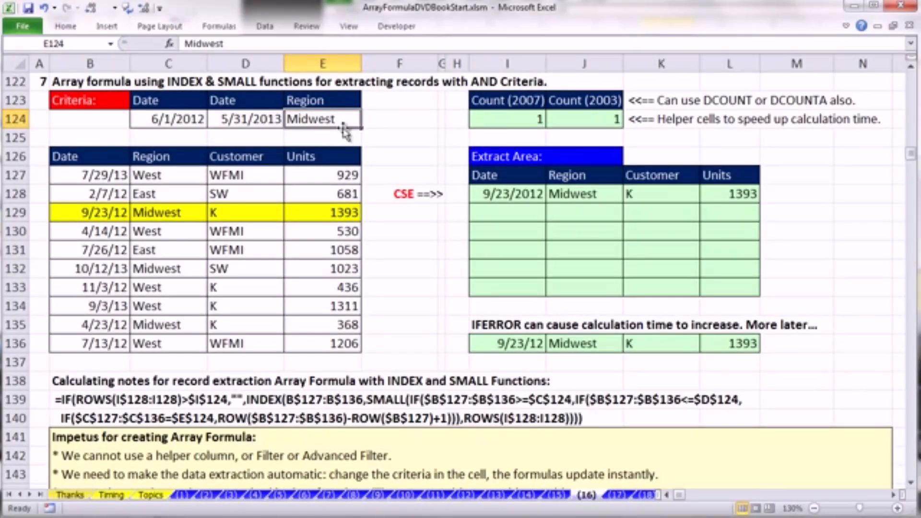
key(ctrl+z)
key(ctrl+z)
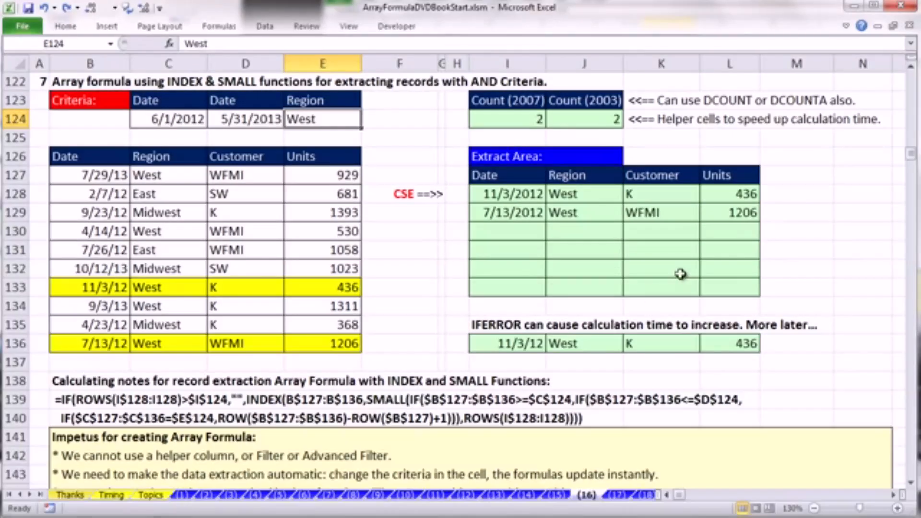
- Set the start date criterion in C124 to 1/1/2012
double_click(150, 120)
drag(152, 120, 161, 121)
text(1)
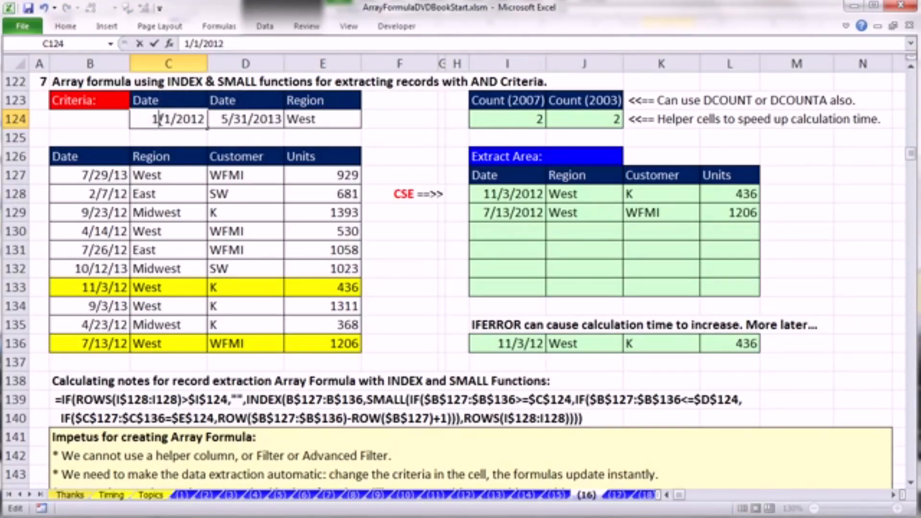
key(ctrl+Return)
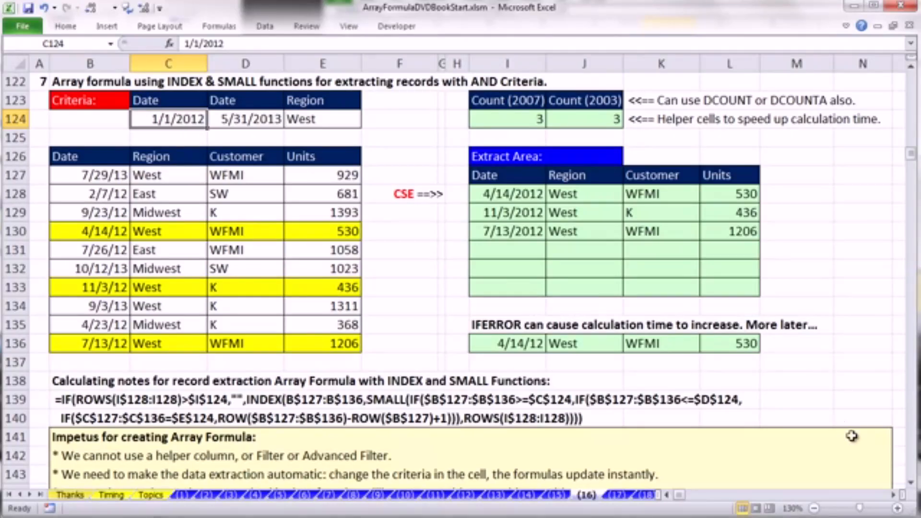
- Review the IF, INDEX and SMALL formula in I128 and re-enter it as an array formula
click(497, 196)
double_click(497, 197)
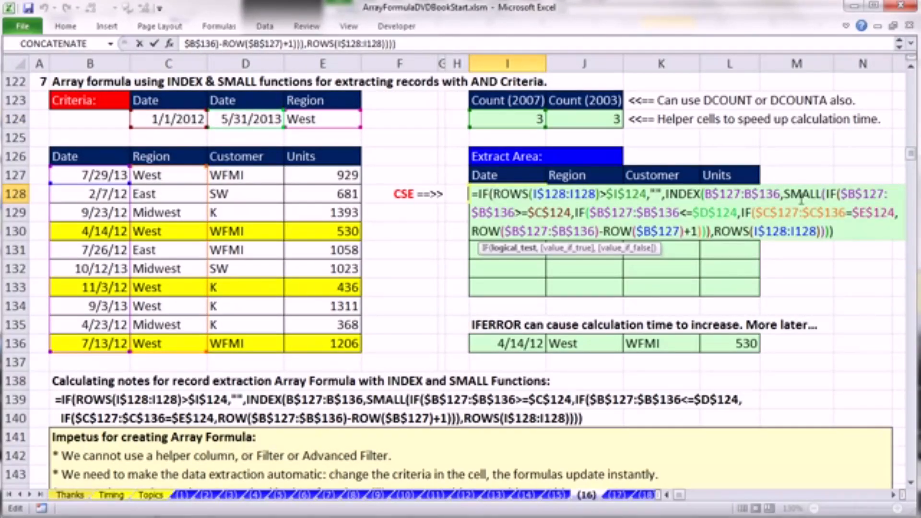
click(848, 194)
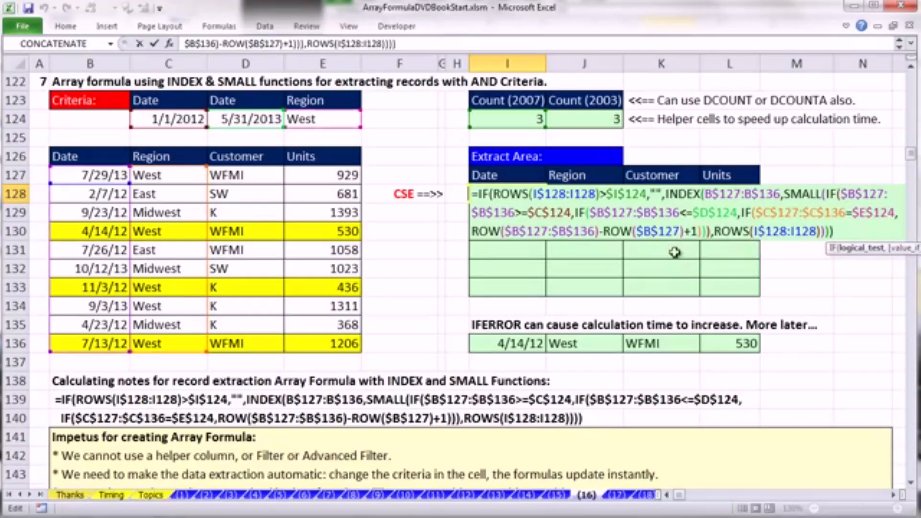
key(ctrl+shift+Return)
- Go to the INDEX & AGGREGATE example in row 235 and look at the highlighted records' dates in B246 and B249
click(911, 483)
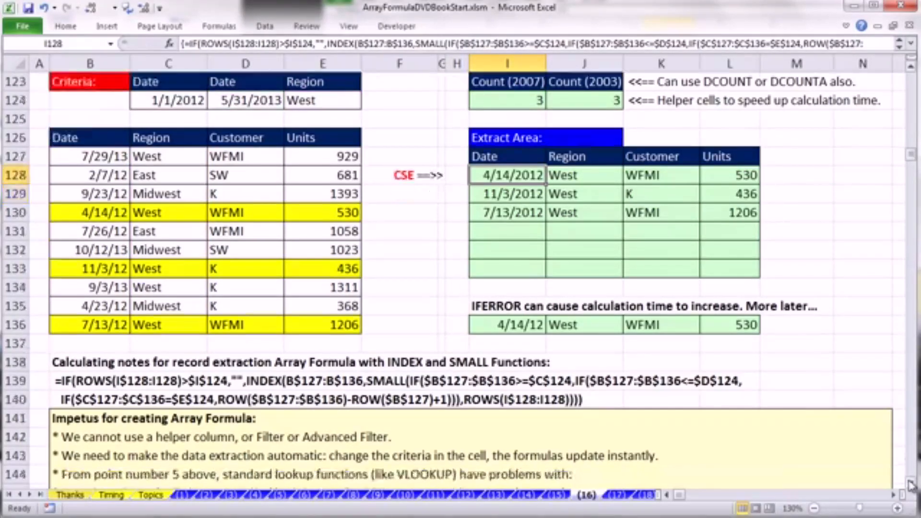
click(912, 484)
click(911, 485)
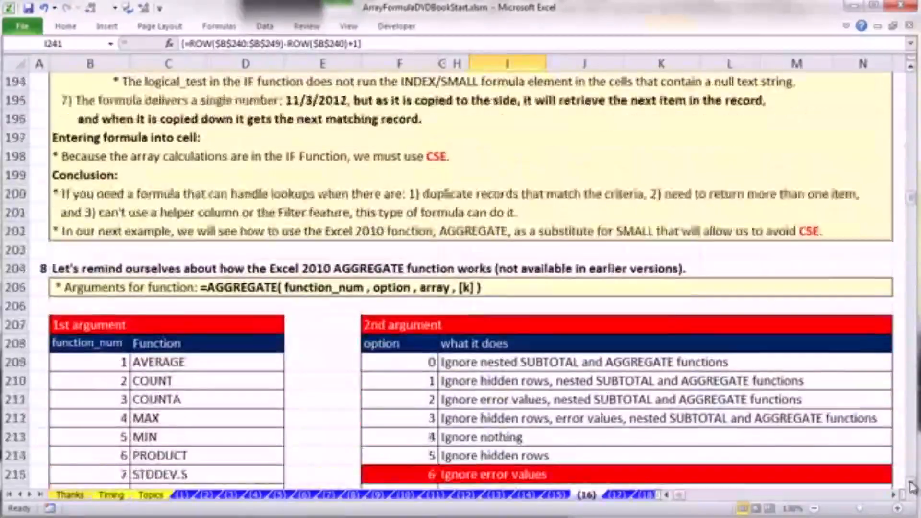
click(912, 485)
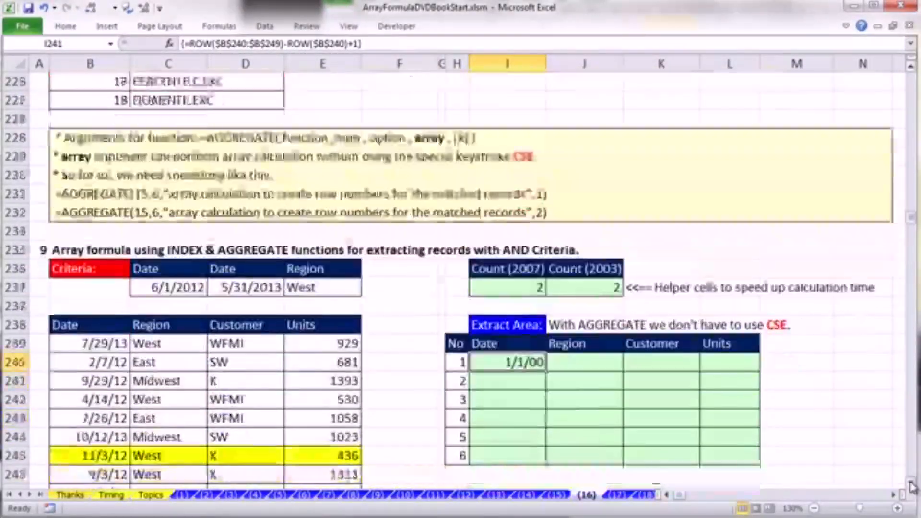
click(911, 486)
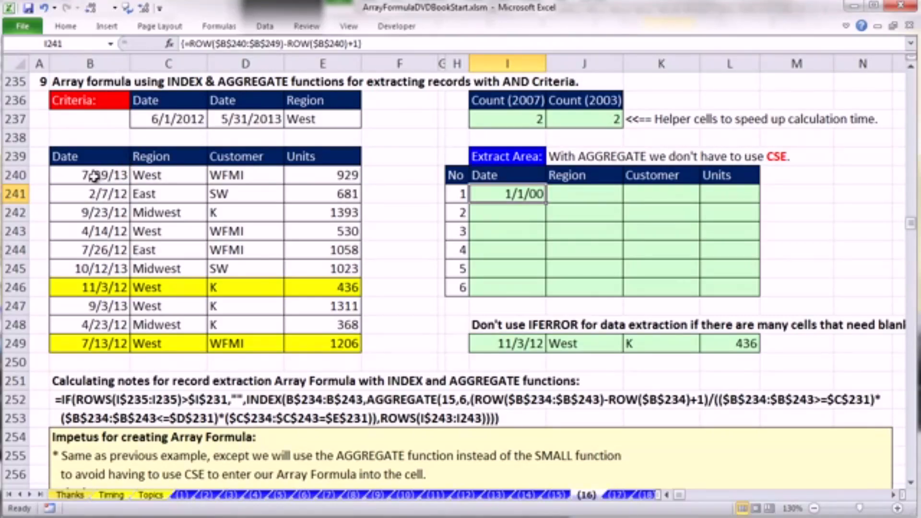
click(97, 287)
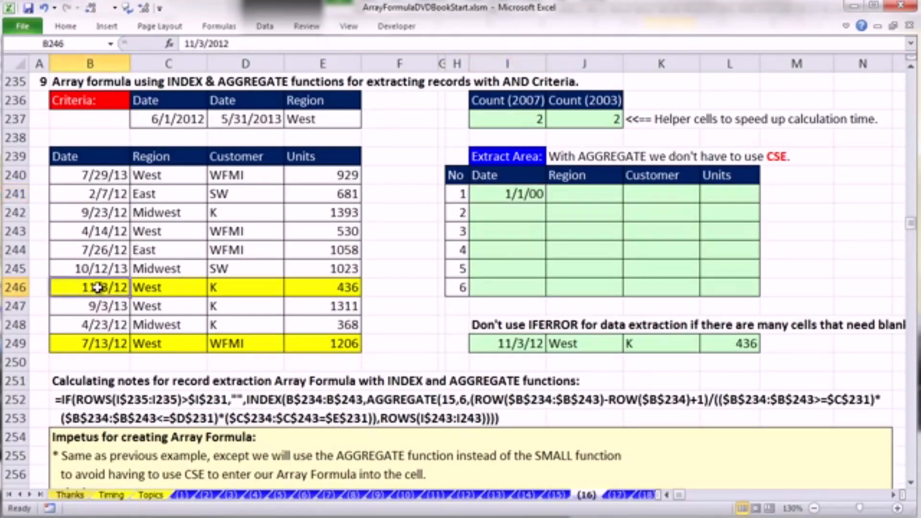
click(106, 341)
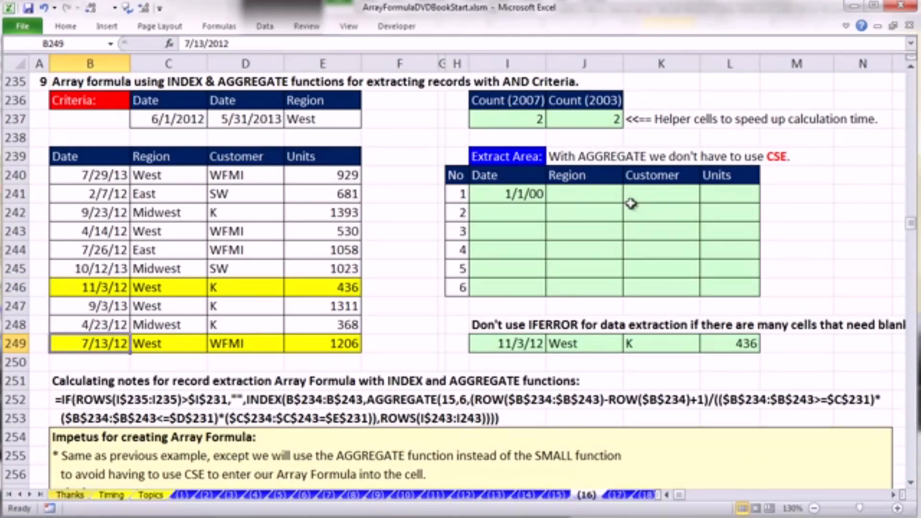
- Evaluate the ROW expression inside the I241 formula as an array and restore the formula text
double_click(512, 192)
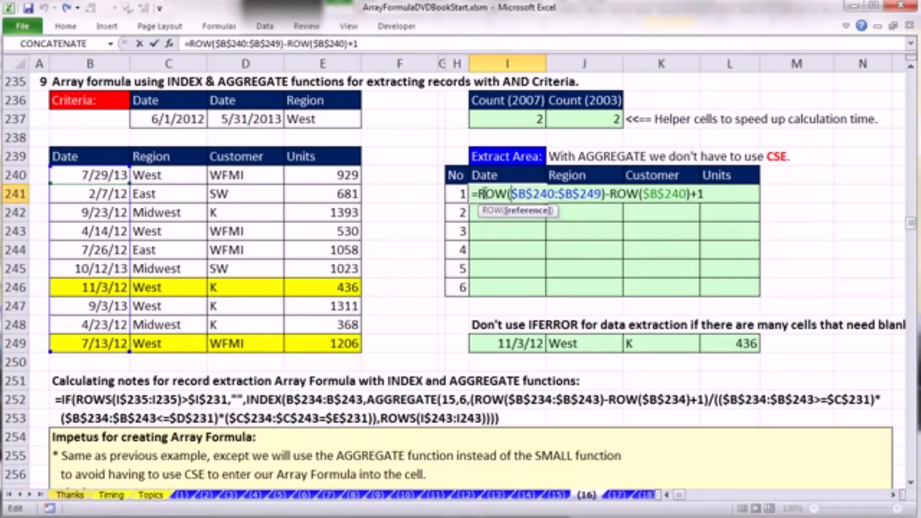
drag(479, 194, 911, 224)
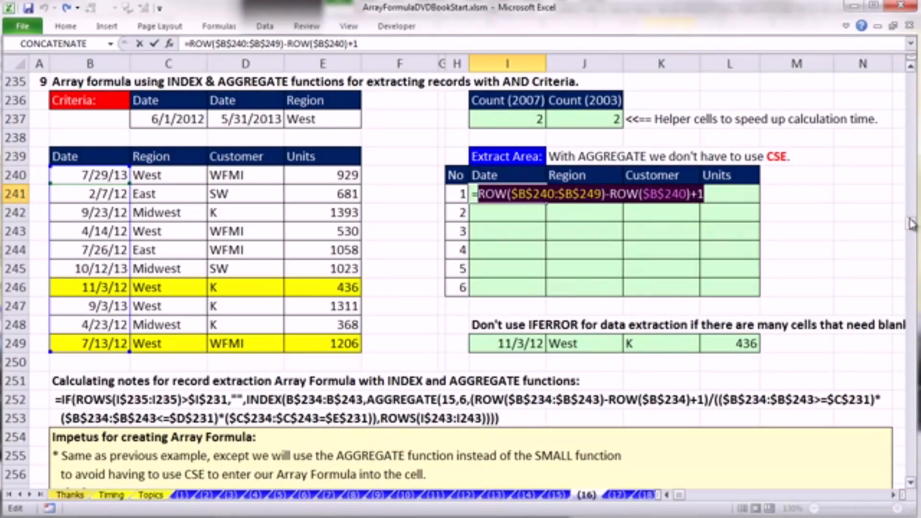
key(F9)
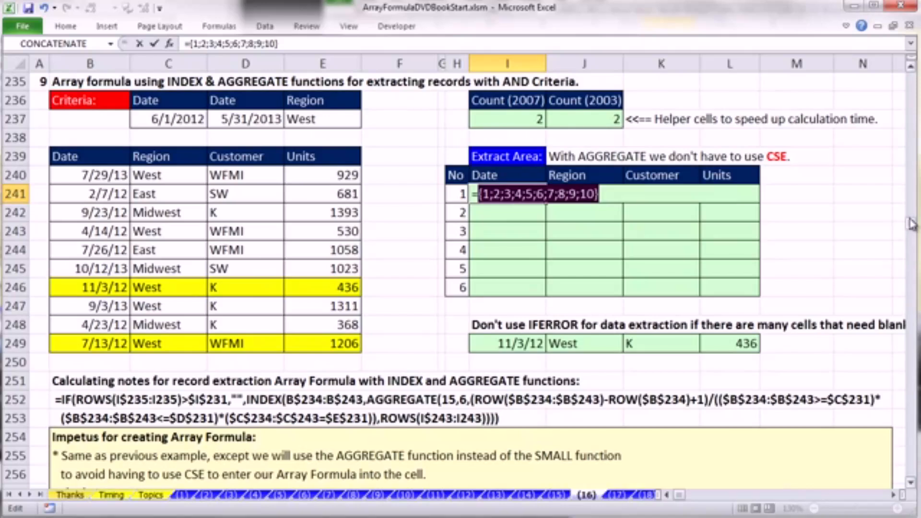
key(ctrl+z)
- Enclose the ROW expression in I241 in parentheses and add a division sign with an opening parenthesis for the divisor
click(477, 195)
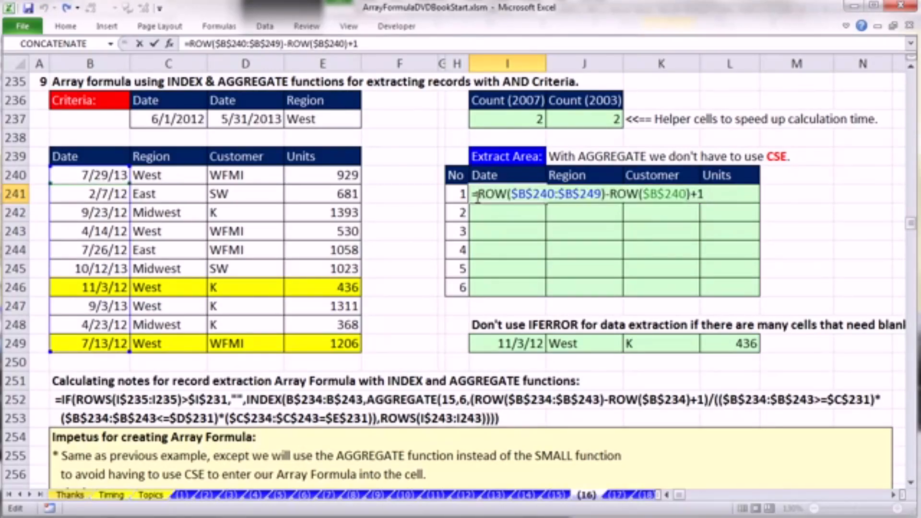
text(()
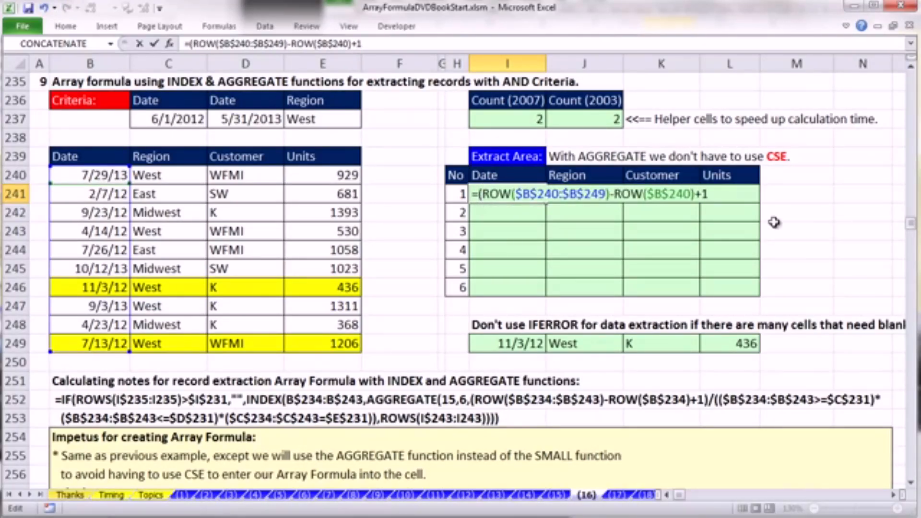
click(727, 195)
text())
text(/)
text(()
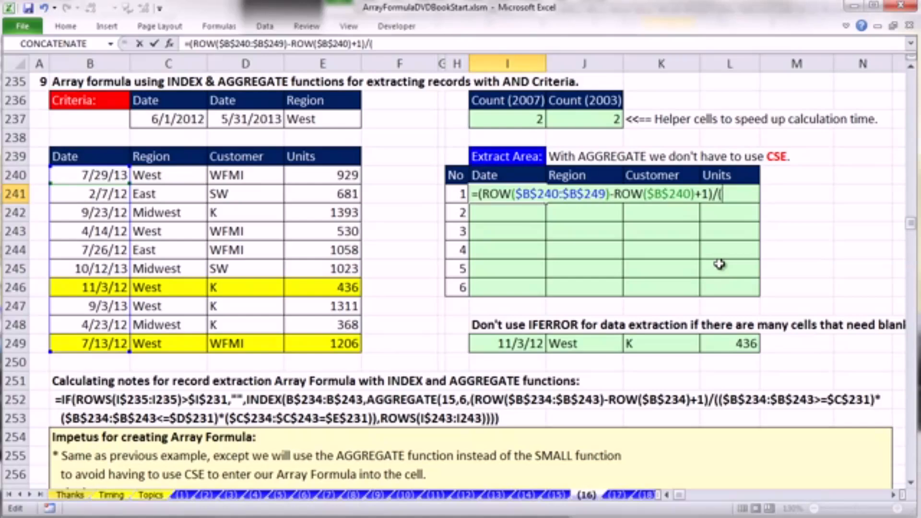
text(()
- Add the start date criterion ($B$240:$B$249>=$C$237) to the divisor in I241 using absolute references
drag(72, 176, 92, 344)
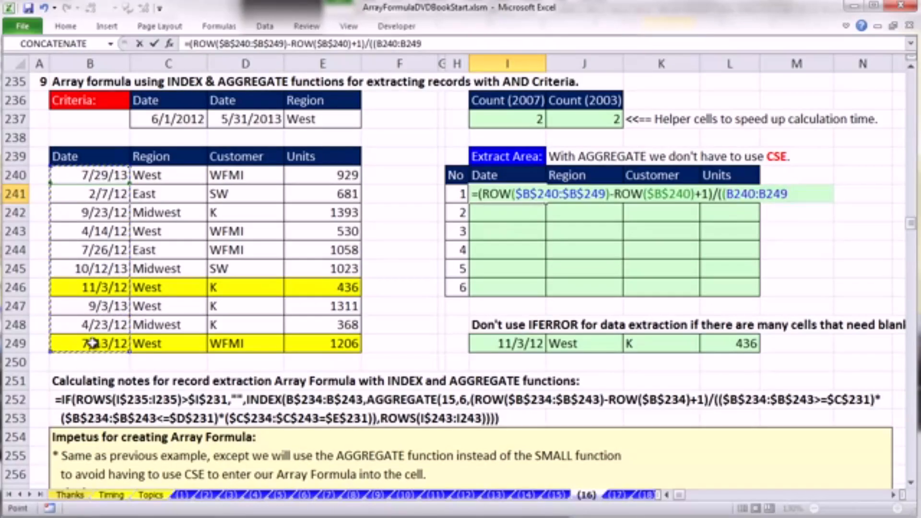
key(F4)
text(=)
key(BackSpace)
text(>=)
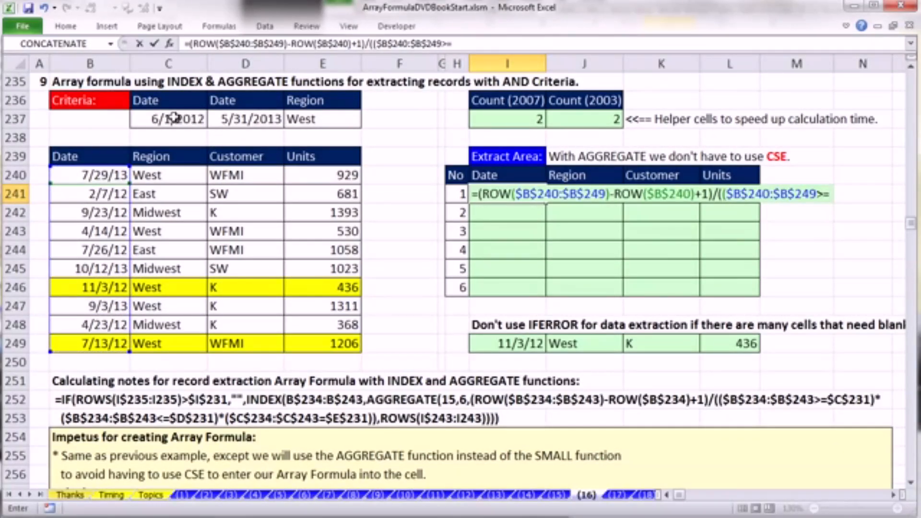
click(193, 117)
key(F4)
text()*()
- Multiply the divisor by the end date criterion ($B$240:$B$249<=$D$237) and open a further multiplied criterion
drag(91, 166, 93, 344)
key(F4)
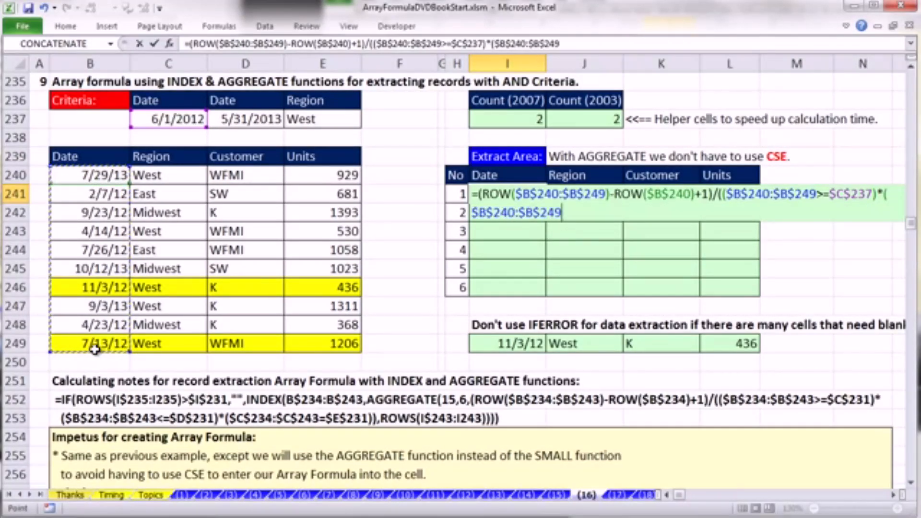
text(<=)
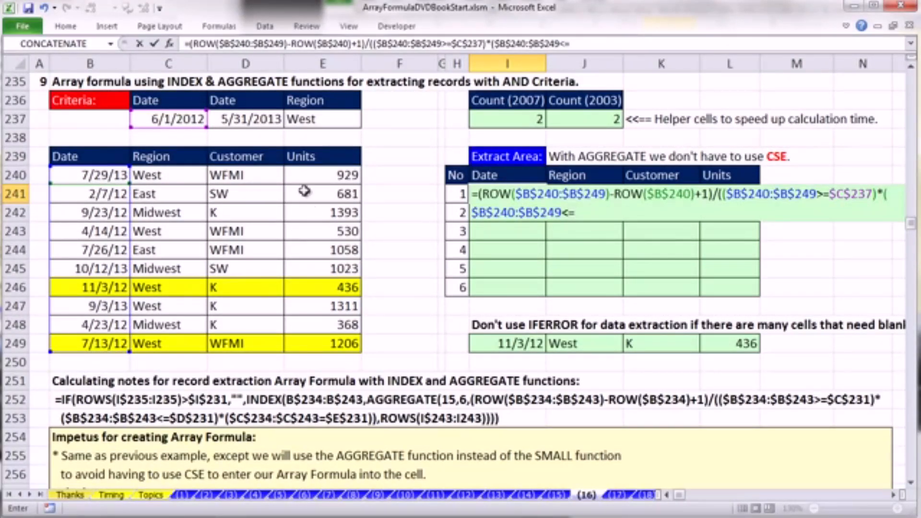
click(257, 123)
key(F4)
text()*()
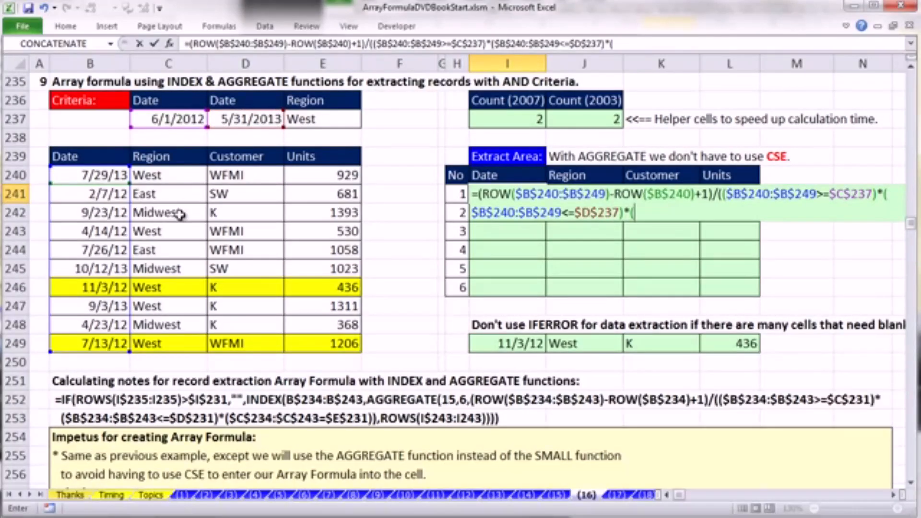
- Complete the third criterion in I241 as ($C$240:$C$249=$E$237) for the Region match
drag(158, 175, 161, 338)
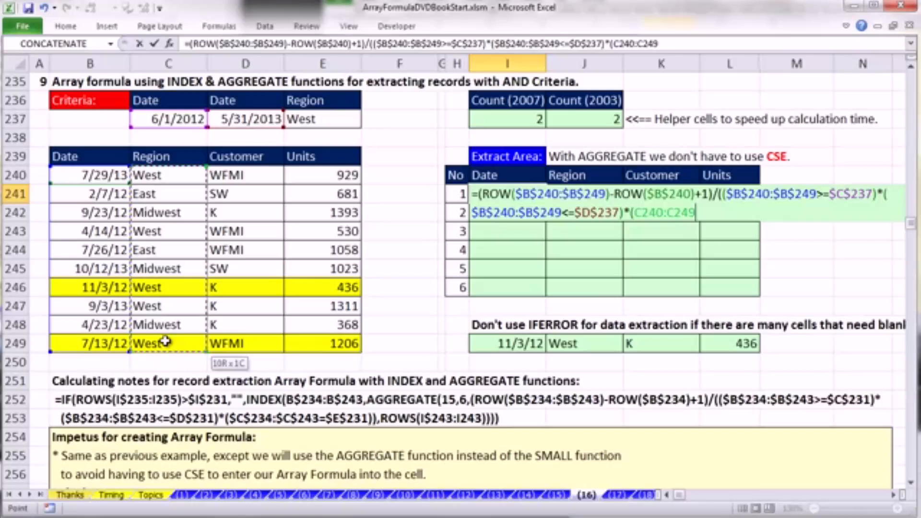
key(F4)
text(=)
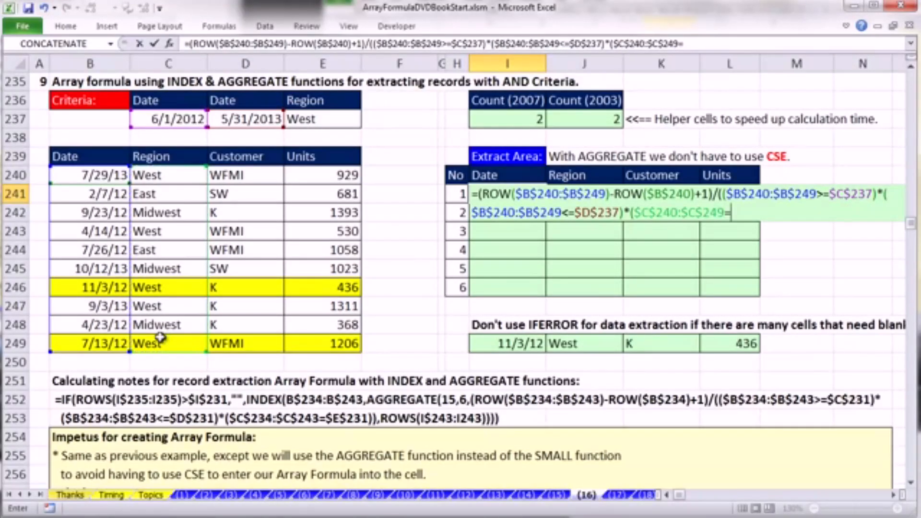
click(307, 117)
key(F4)
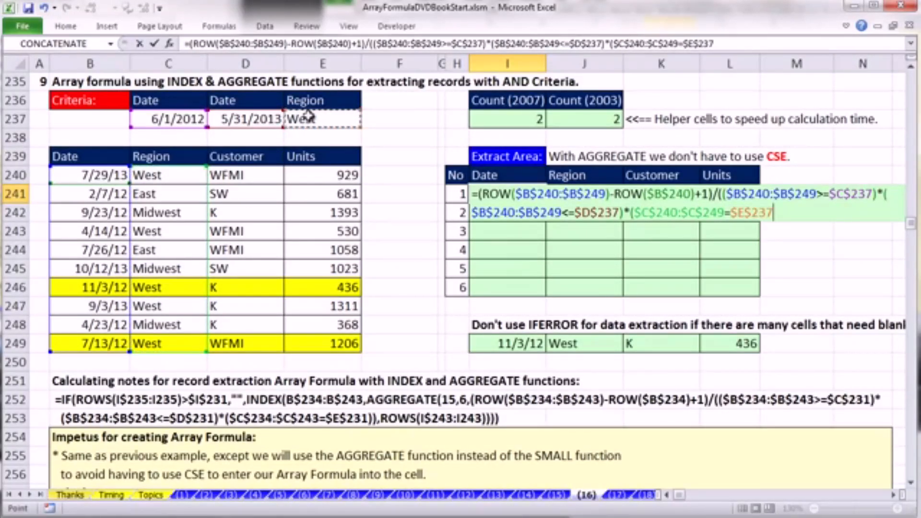
text())
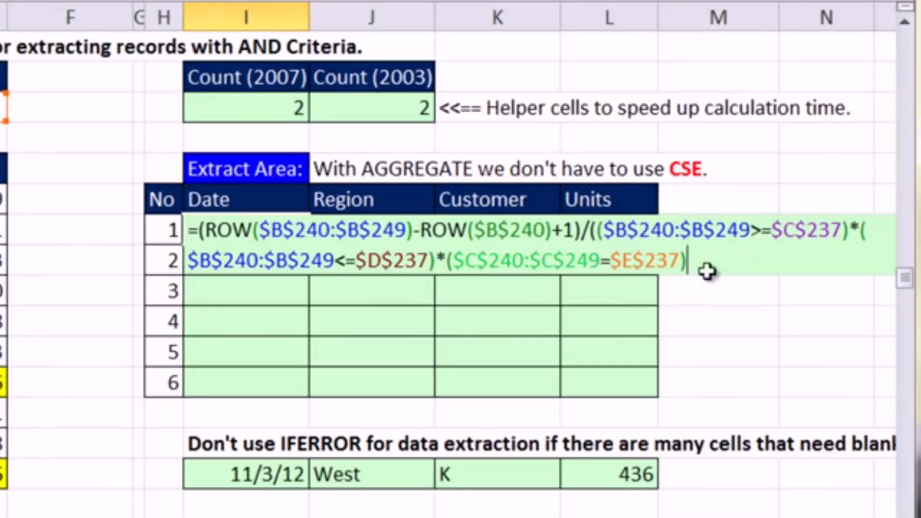
- Evaluate the three multiplied criteria in the I241 divisor as an array and restore the formula text
drag(789, 214, 722, 189)
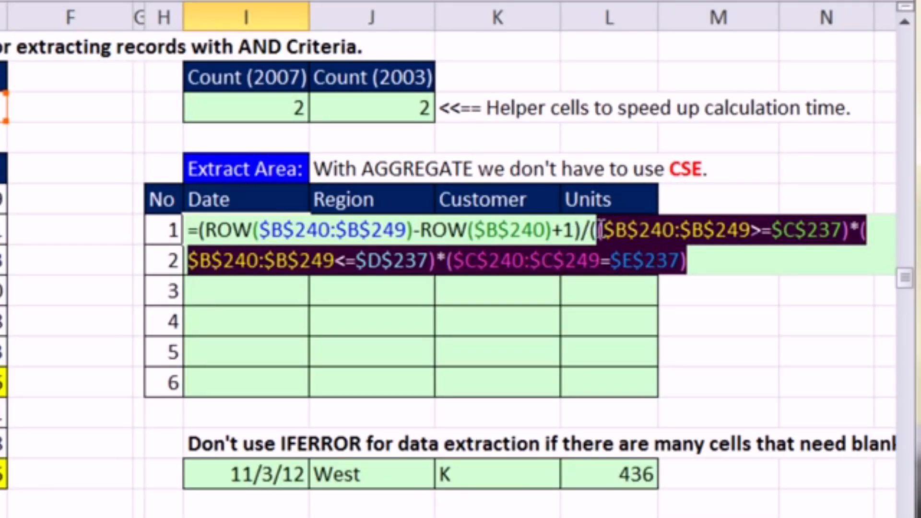
key(F9)
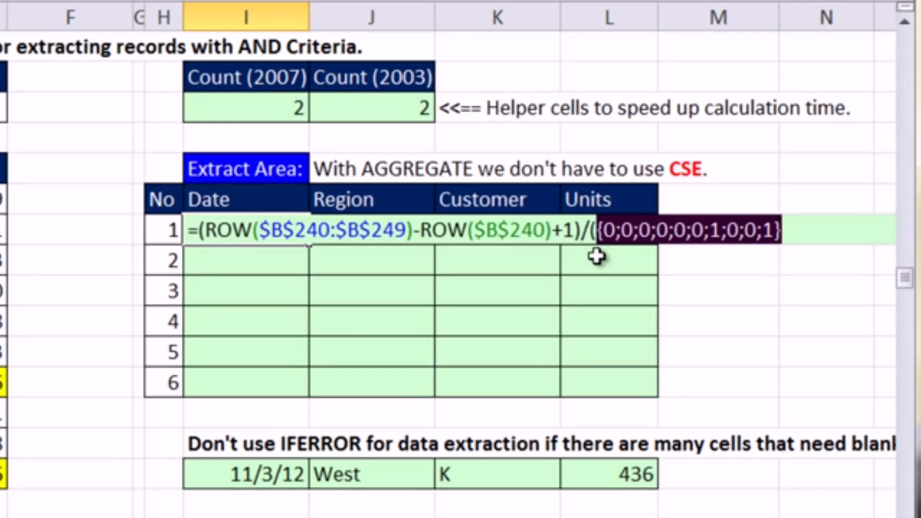
key(ctrl+z)
- Add the closing parenthesis missing from the divisor in I241 and evaluate the whole expression as an array
drag(717, 263, 186, 231)
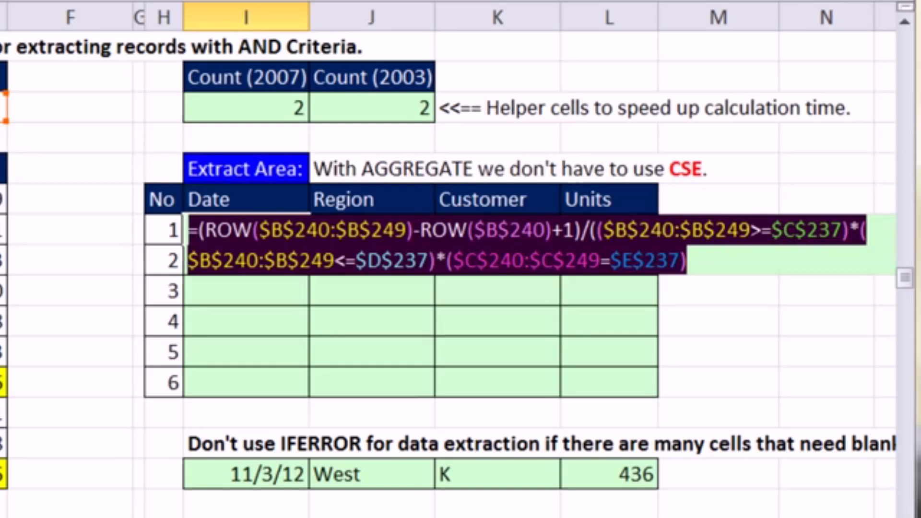
key(F9)
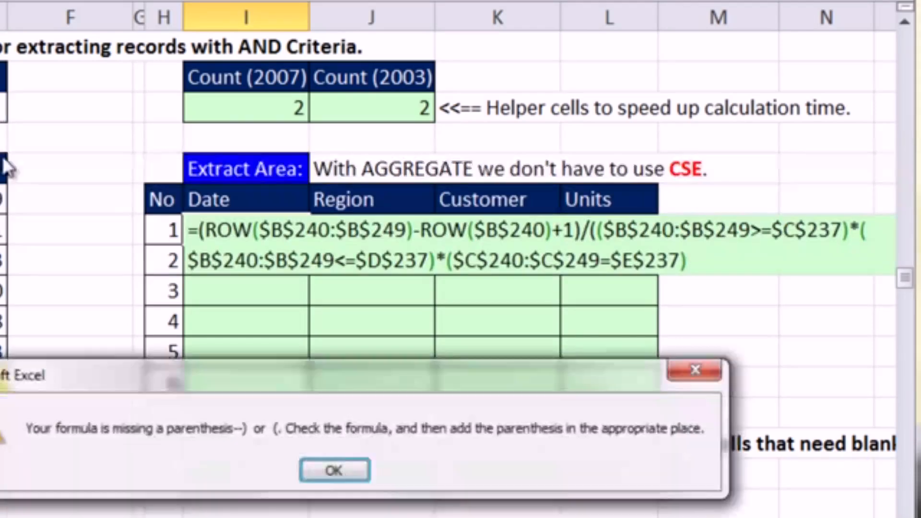
click(334, 470)
click(709, 262)
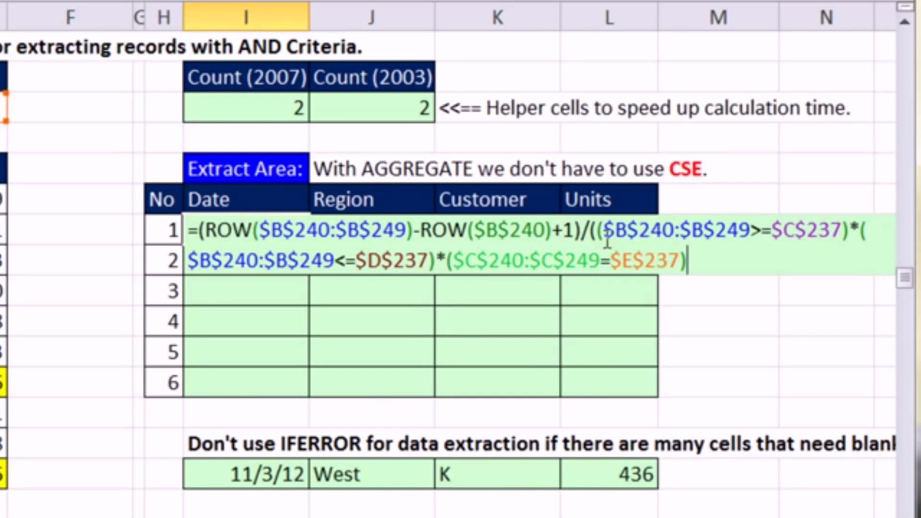
text())
drag(725, 269, 192, 231)
key(F9)
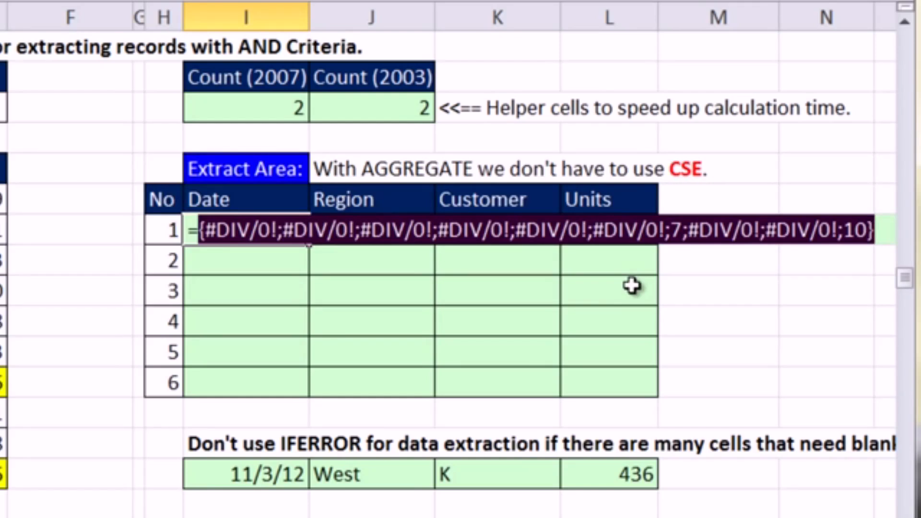
- Restore the formula text in I241 and put AGGREGATE before the expression, with function number 15 (SMALL)
key(ctrl+z)
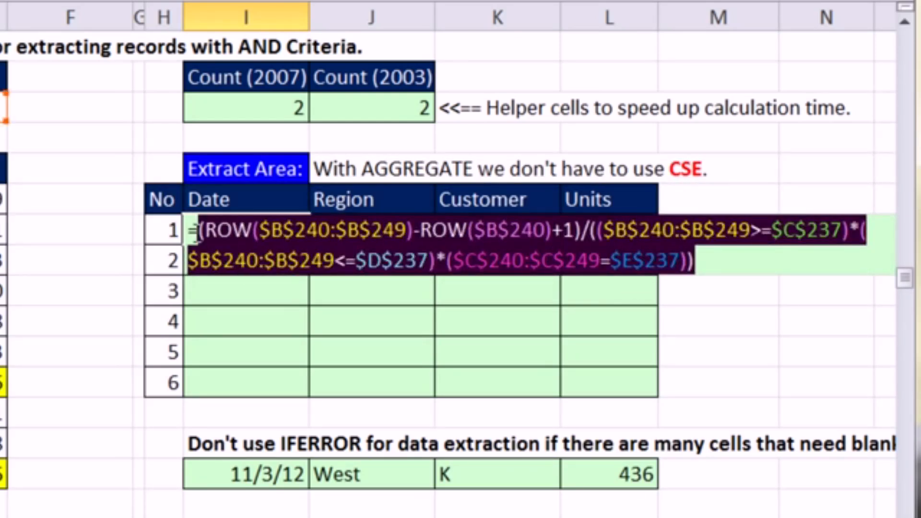
click(200, 240)
text(aGGREGATE)
key(Tab)
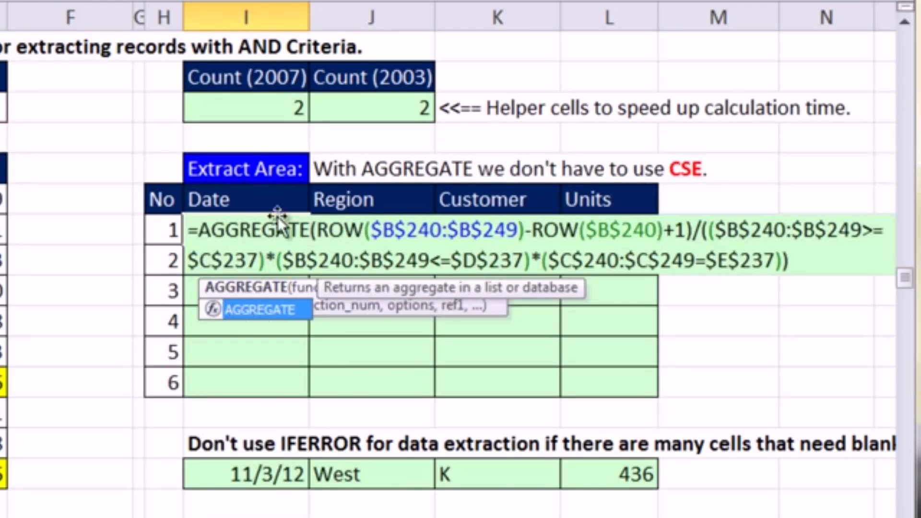
text(()
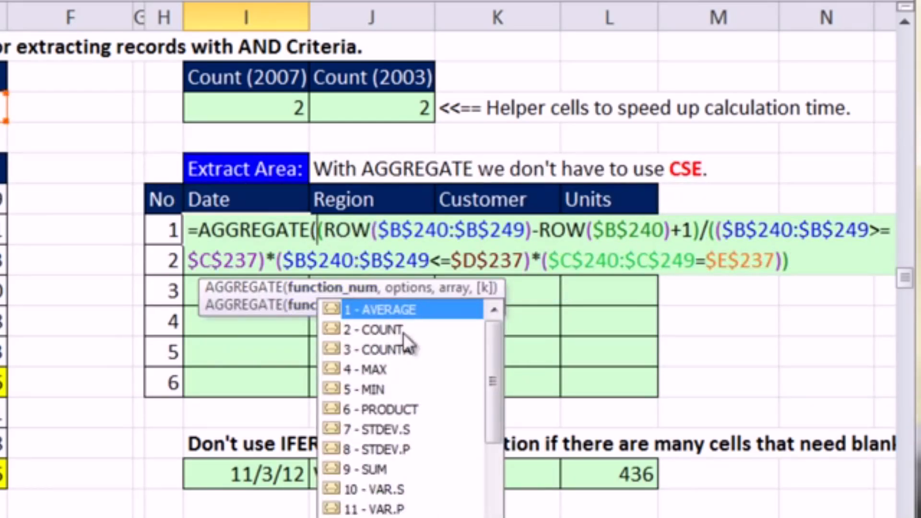
drag(491, 391, 473, 480)
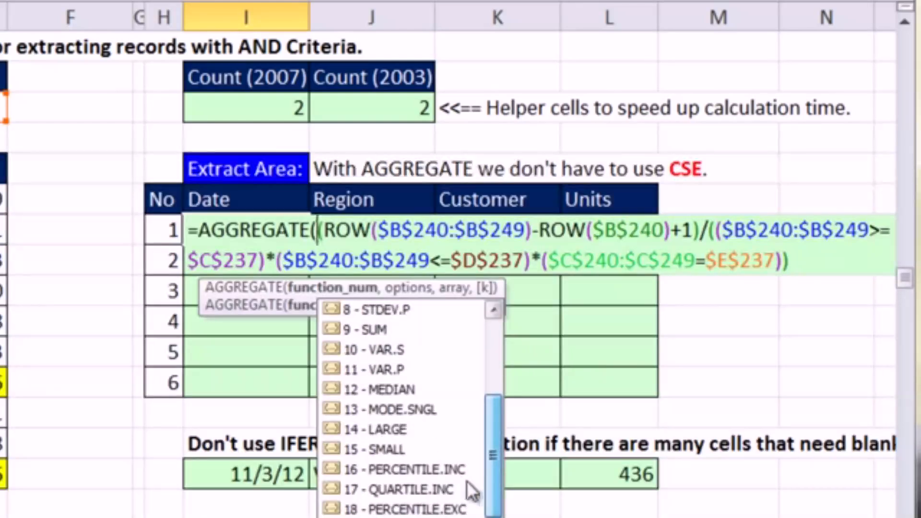
double_click(372, 449)
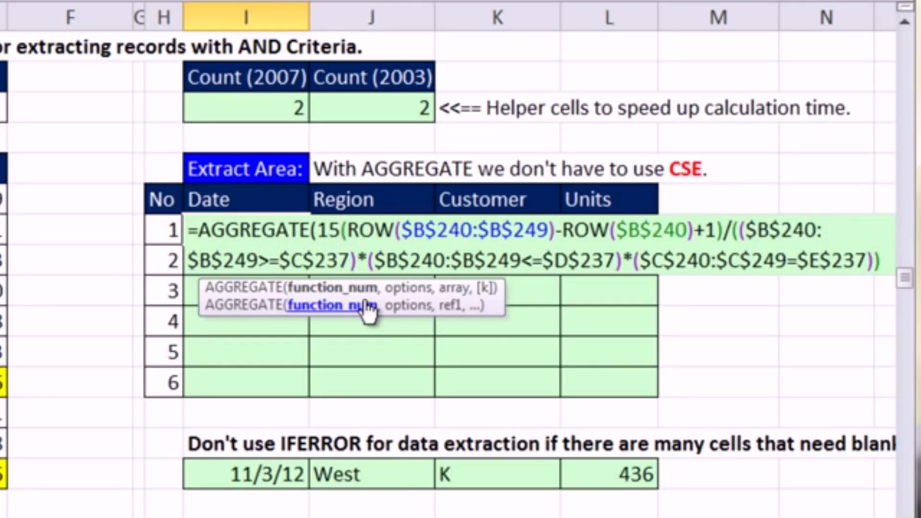
- Set the AGGREGATE options argument to 6 (Ignore error values) so that the divided expression becomes its array argument
text(,)
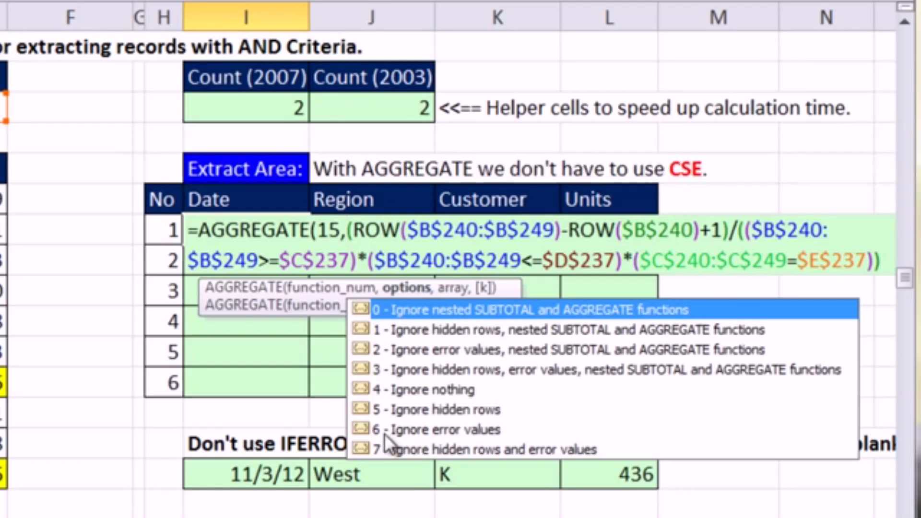
double_click(372, 431)
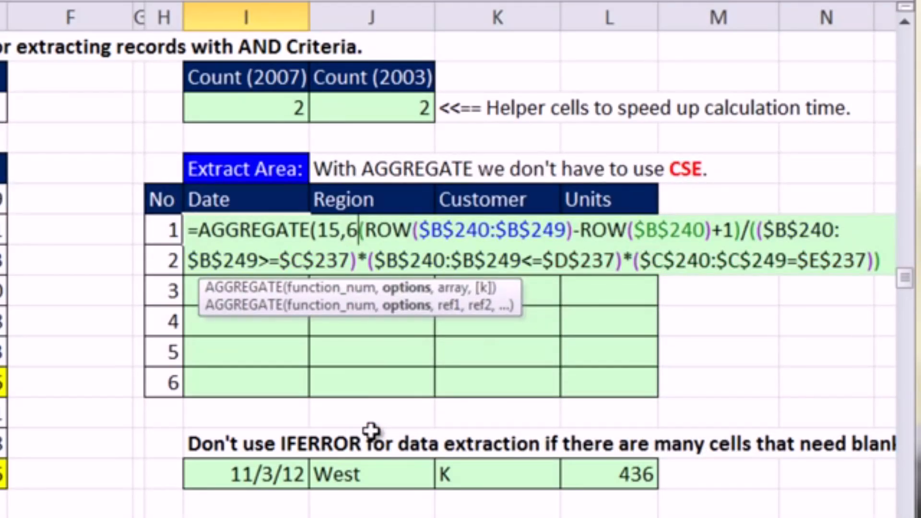
text(,)
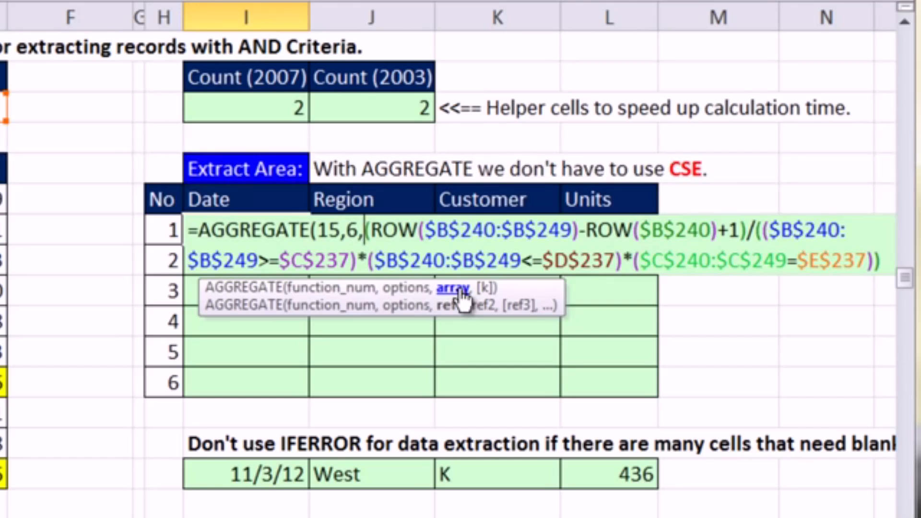
- Add the expandable range I$241:I241 after the array as AGGREGATE's k argument in I241
drag(559, 294, 550, 359)
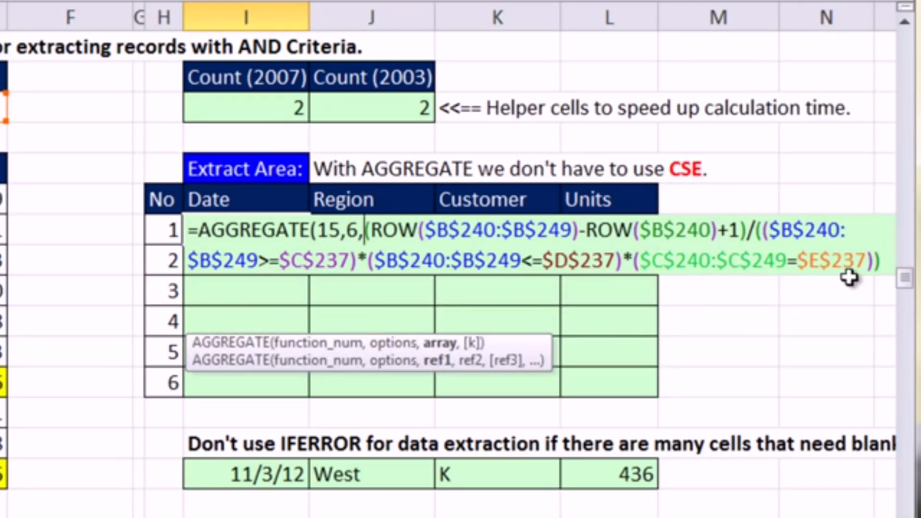
click(885, 263)
text(,)
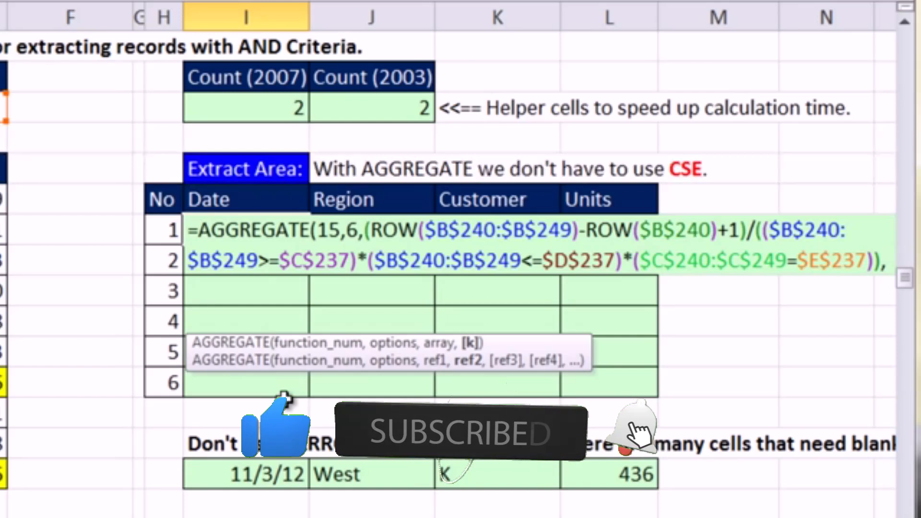
text(I$241:I)
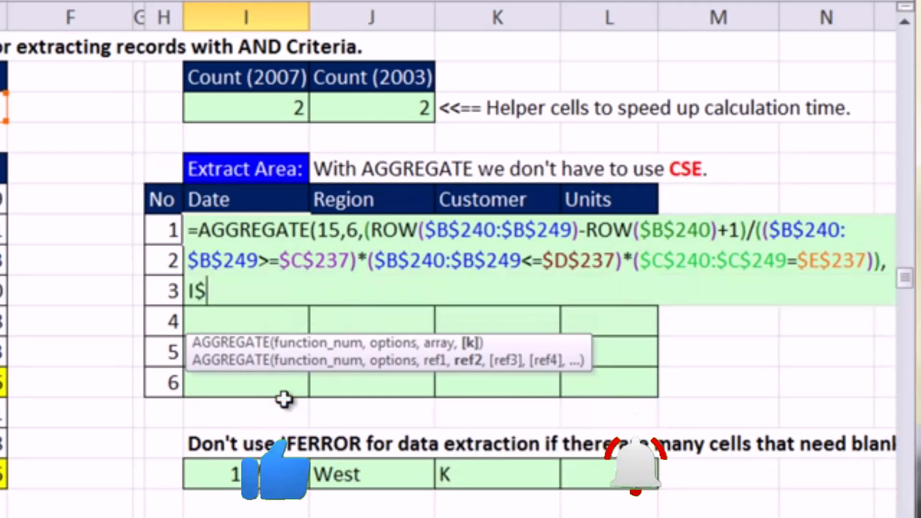
text(241)
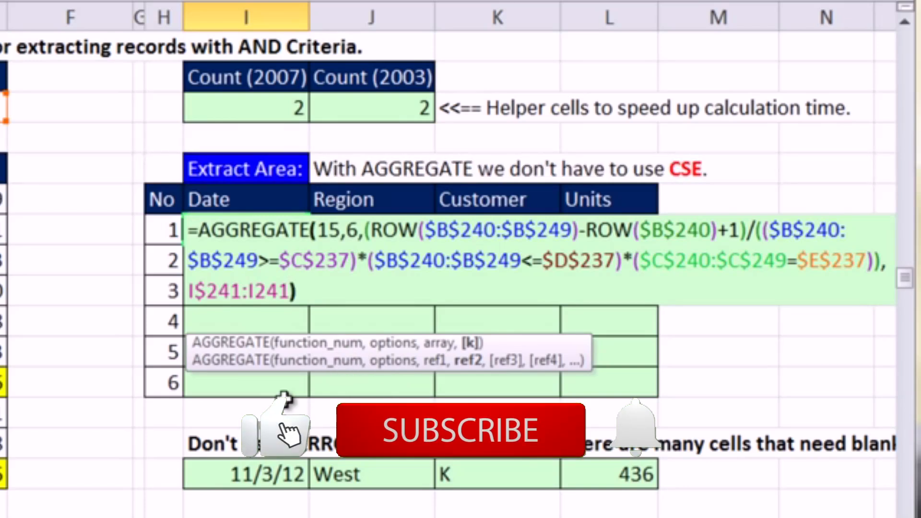
text())
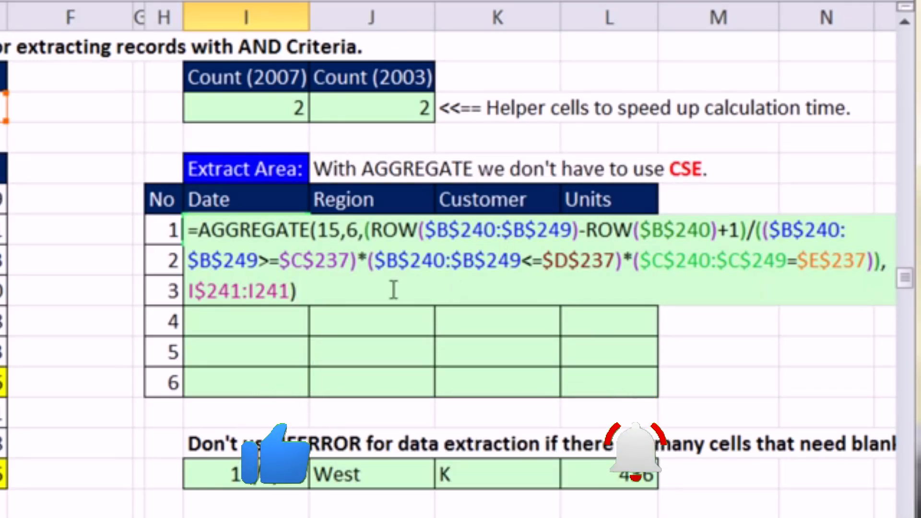
- Wrap the range in k as ROWS(I$241:I241) and close the AGGREGATE function
click(188, 291)
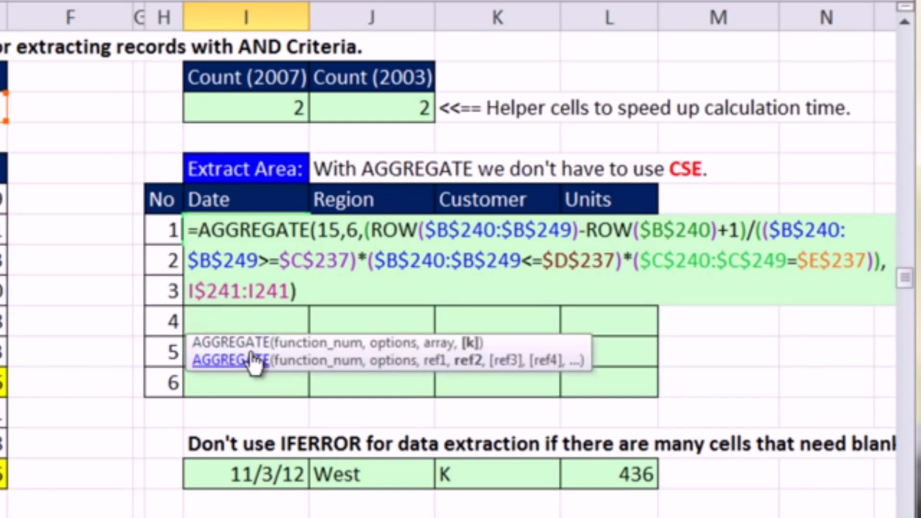
text(rows)
key(Tab)
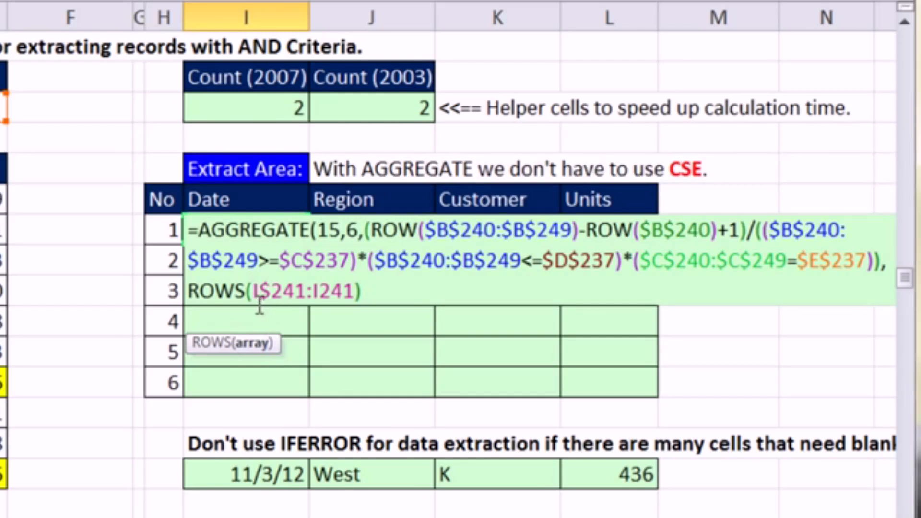
click(378, 288)
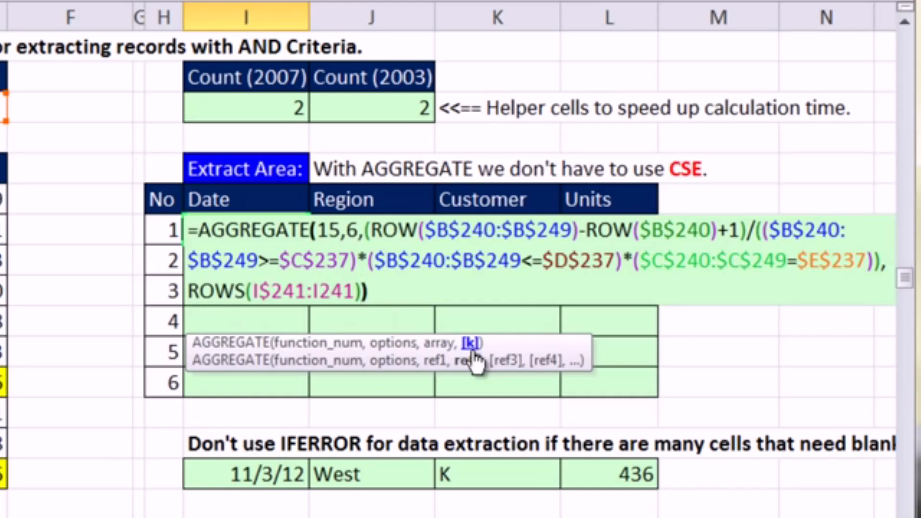
text())
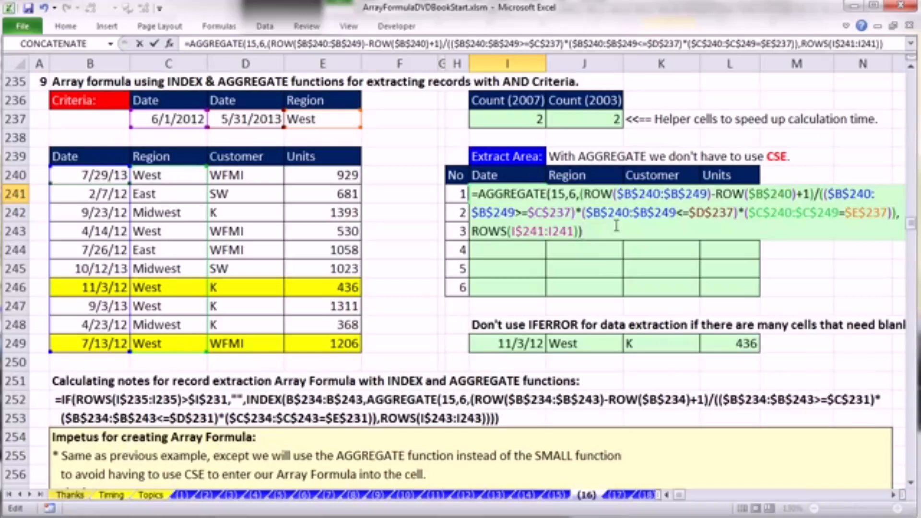
- Enter the AGGREGATE formula without array entry, fill it through I241:L246, and apply the General number format
key(ctrl+Return)
drag(546, 203, 763, 304)
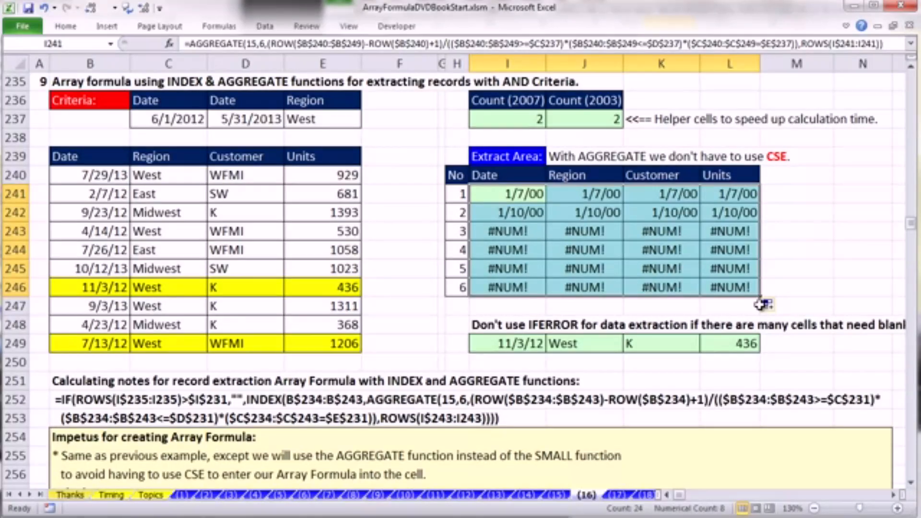
key(ctrl+shift+asciitilde)
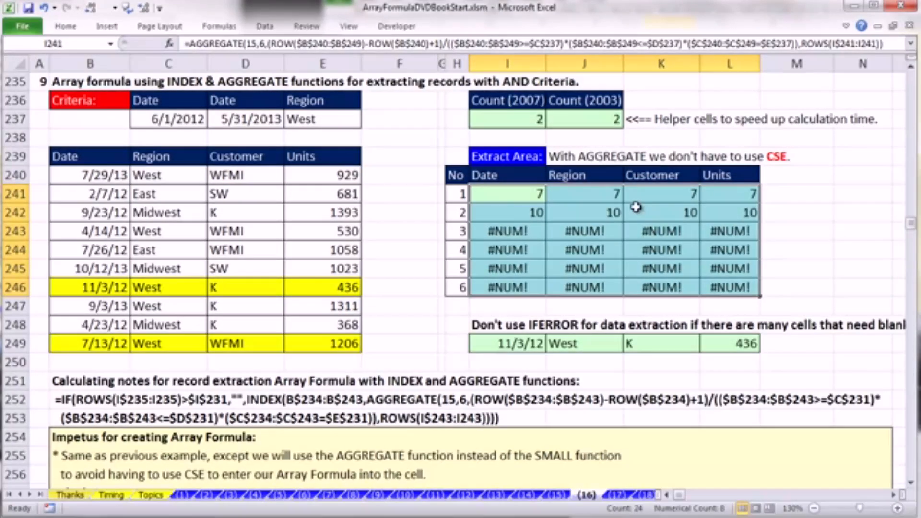
- Inspect the copied AGGREGATE formula in K243 without changing it
double_click(661, 233)
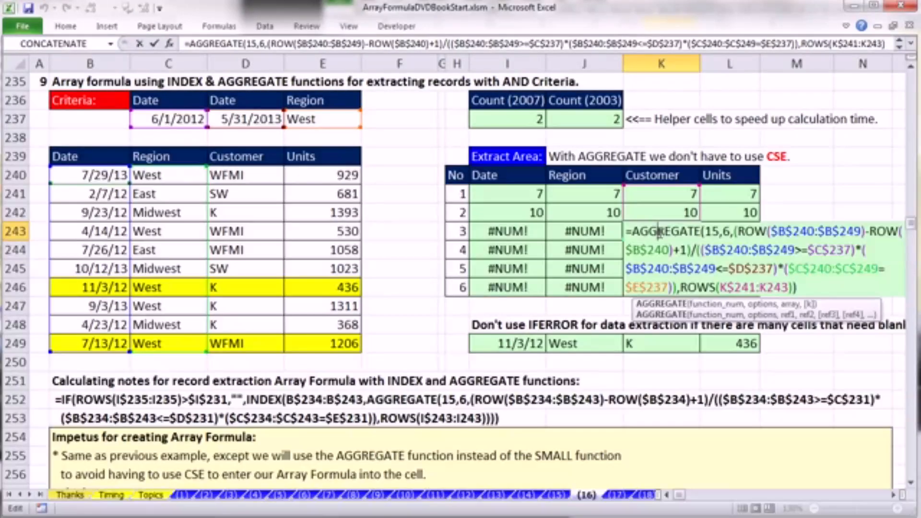
key(Escape)
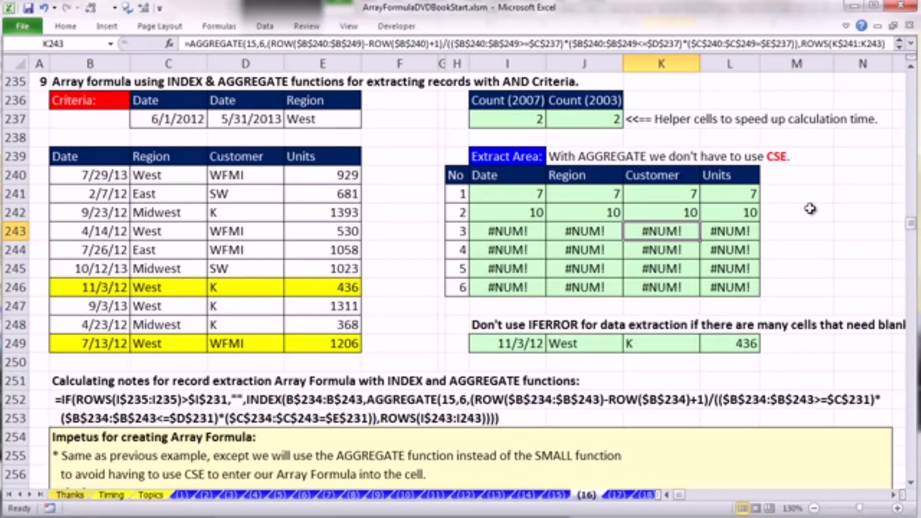
- Insert INDEX before AGGREGATE in I241, with the row-locked Date column B$240:B$249 as its array
double_click(497, 194)
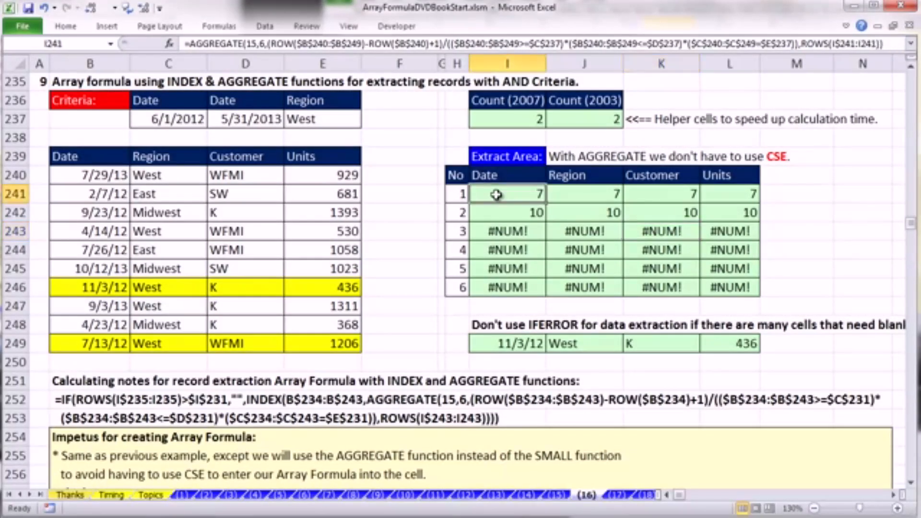
click(480, 194)
text(INDEX()
drag(85, 175, 84, 343)
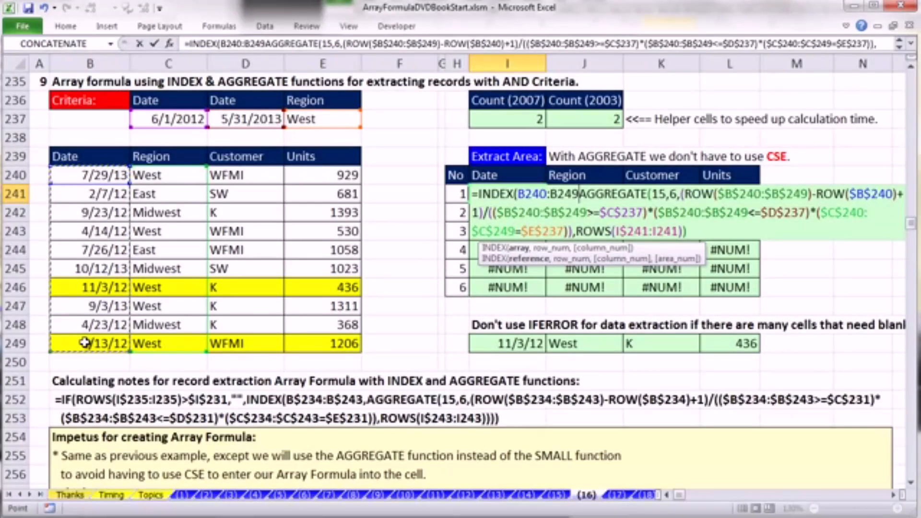
key(F4)
key(F4)
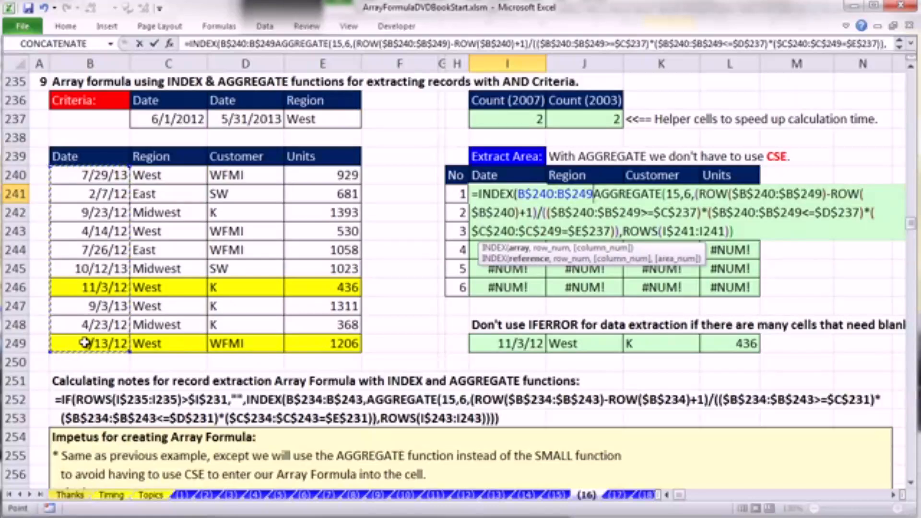
text(,)
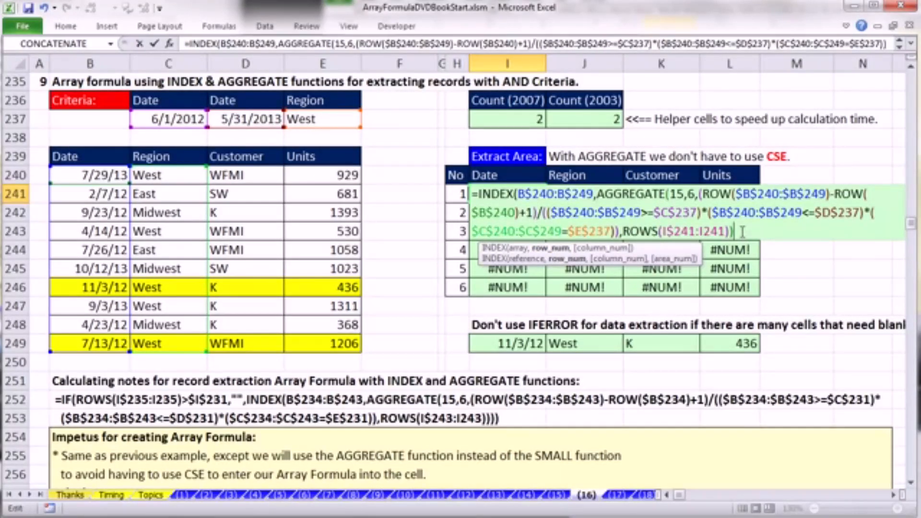
- Close the INDEX function, enter the I241 formula normally, and fill it through I241:L246
text())
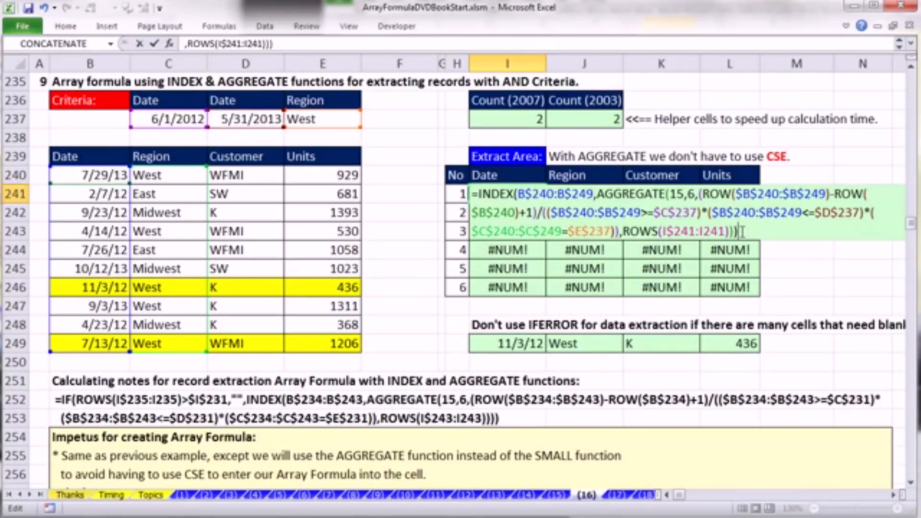
key(ctrl+Return)
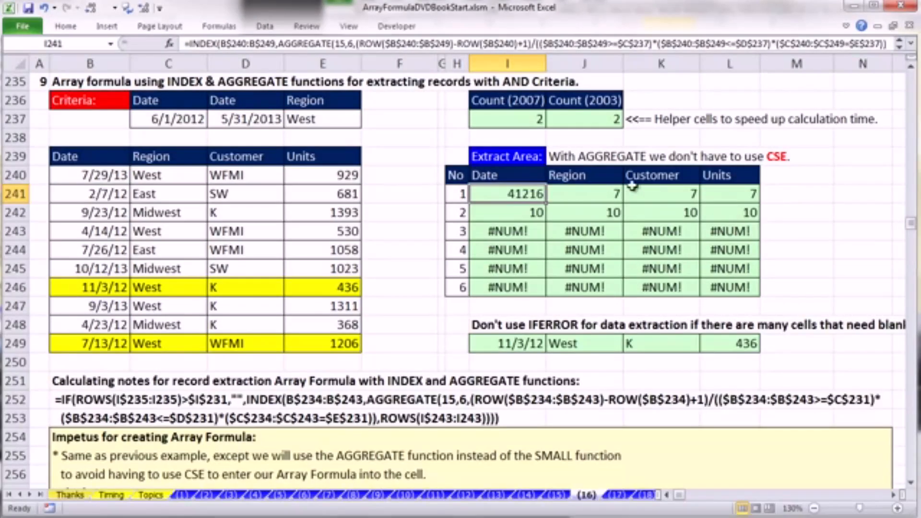
drag(547, 205, 760, 296)
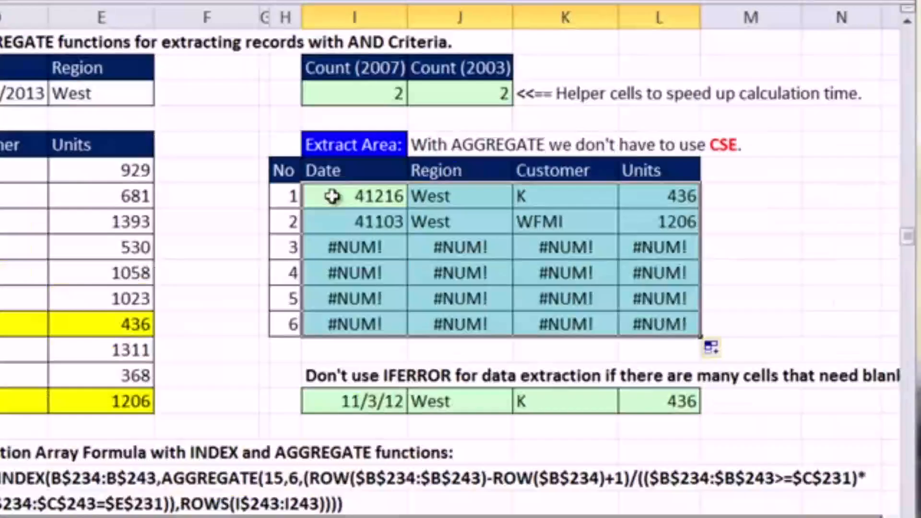
- Examine the IFERROR version of the extraction formula in I249, including its value_if_error argument, without changing it
double_click(357, 404)
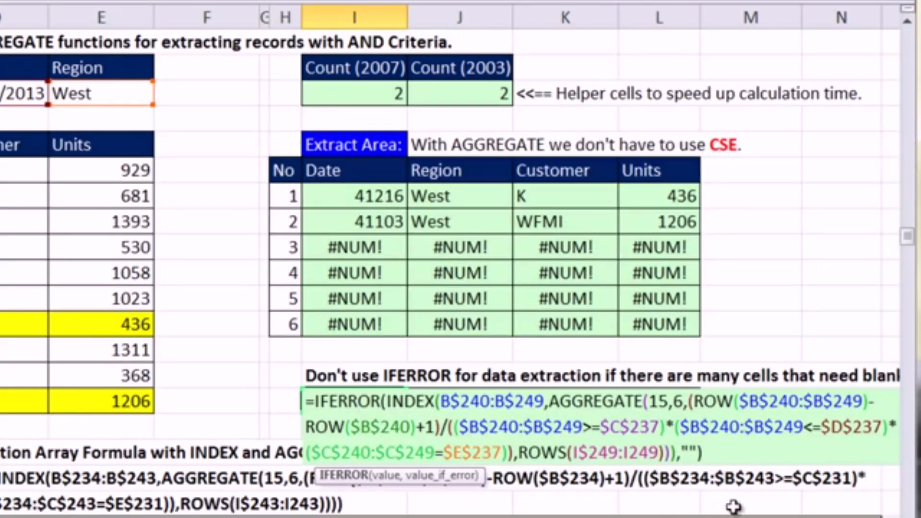
double_click(691, 453)
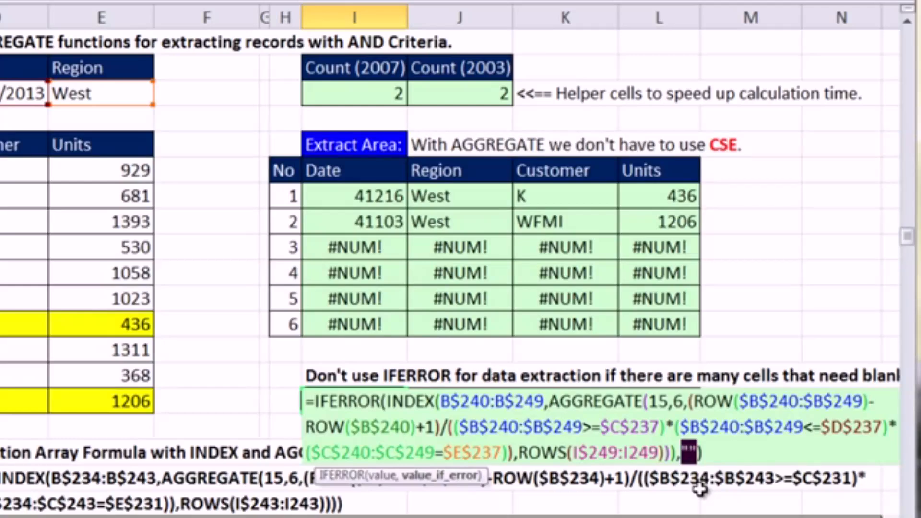
click(385, 406)
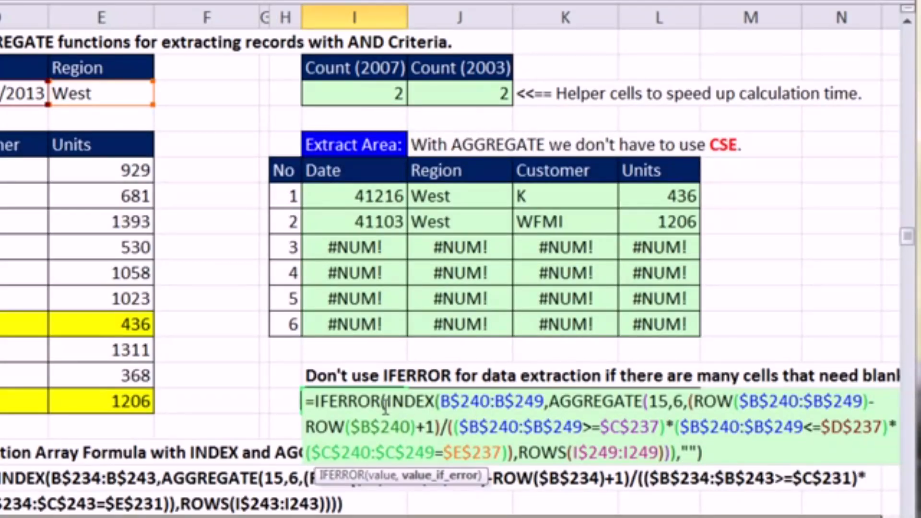
key(Escape)
- Wrap the I241 INDEX formula in an IF function with ROWS(I$241:I241)>$I$237 as its logical test
double_click(336, 201)
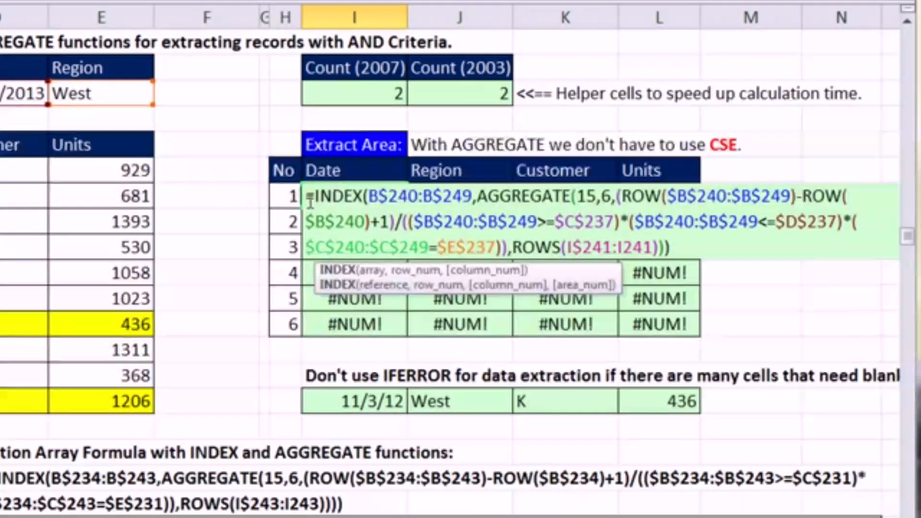
click(311, 197)
text(IF()
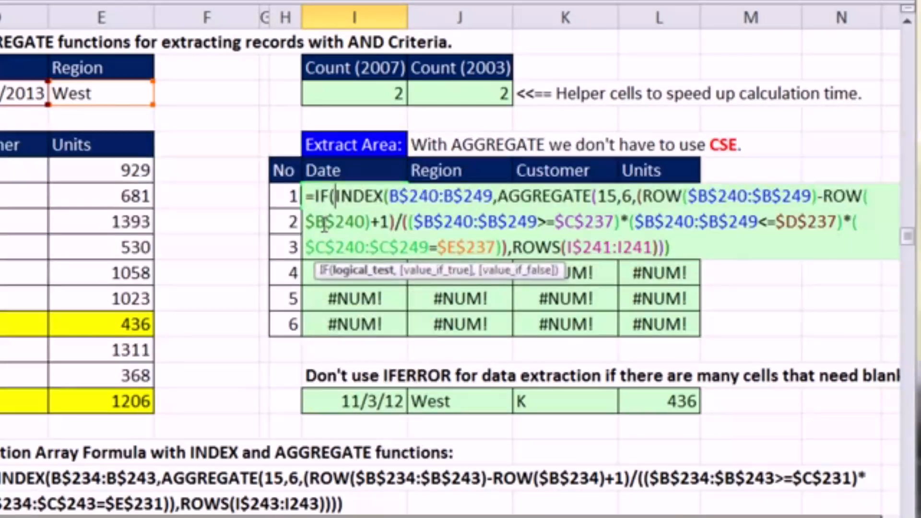
drag(513, 247, 661, 247)
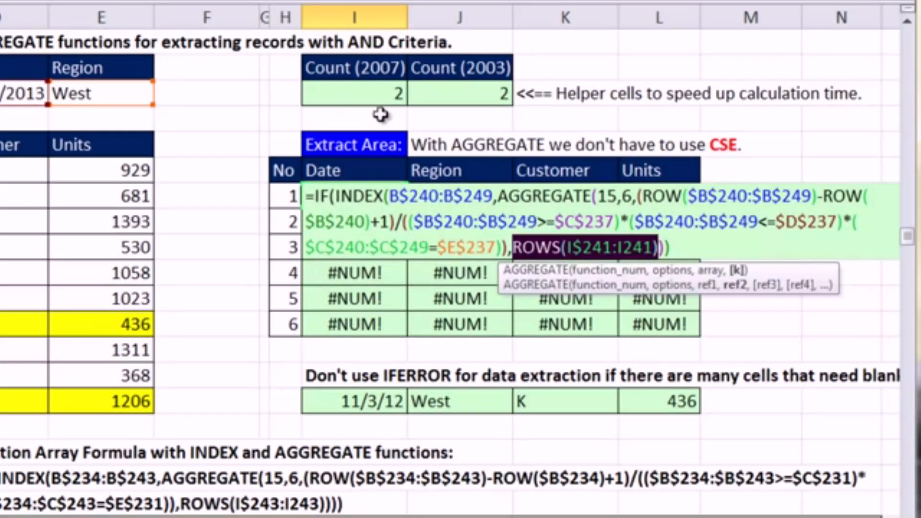
key(ctrl+c)
click(336, 196)
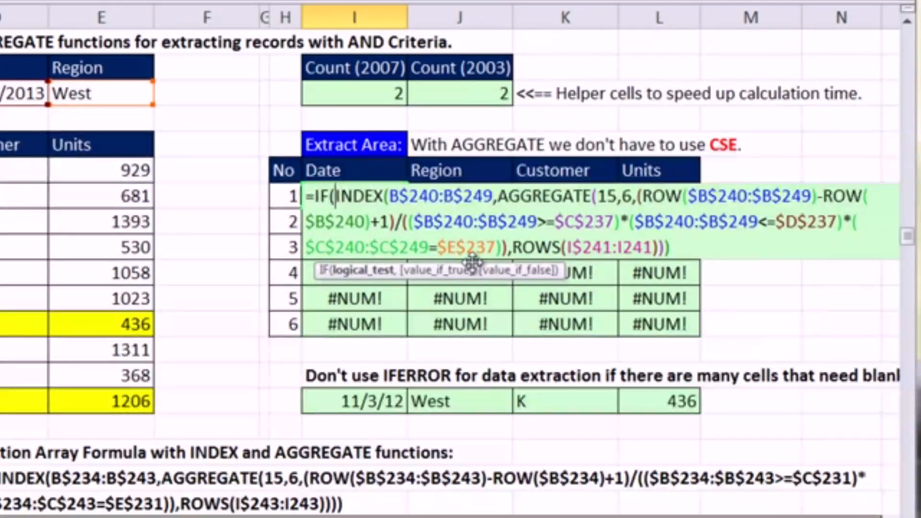
key(ctrl+v)
text(>)
click(383, 89)
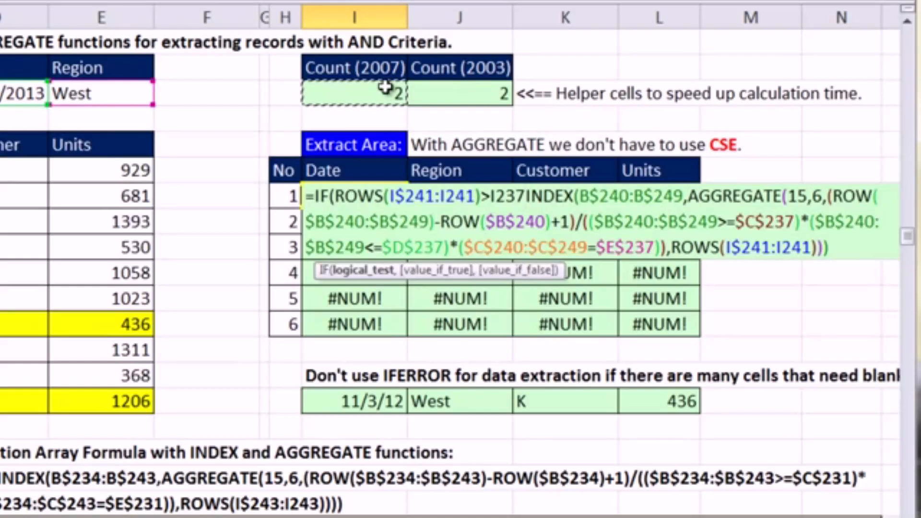
key(F4)
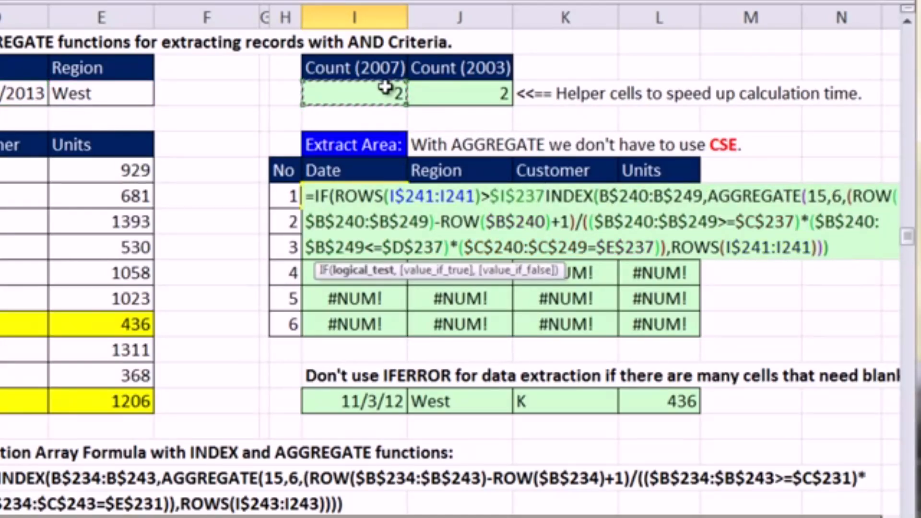
- Complete the IF in I241 with "" as value_if_true and the INDEX formula as value_if_false, and enter it normally
text(,)
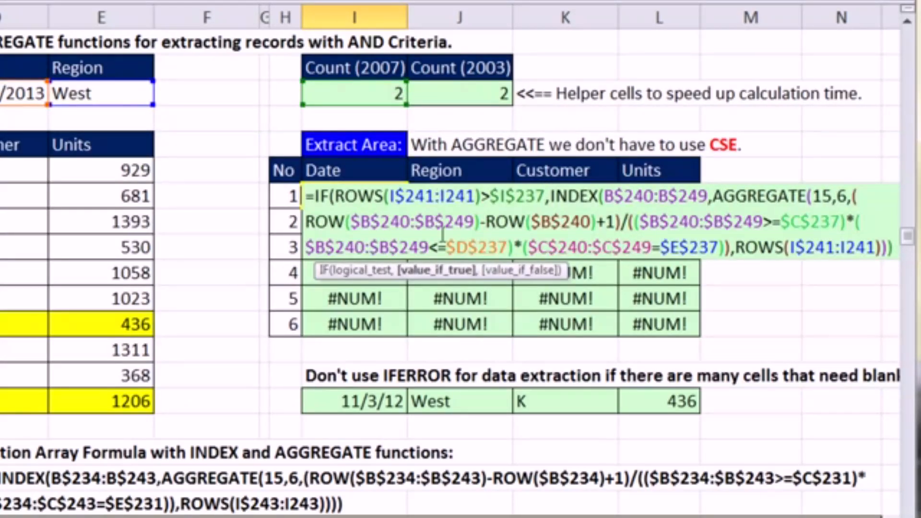
text("")
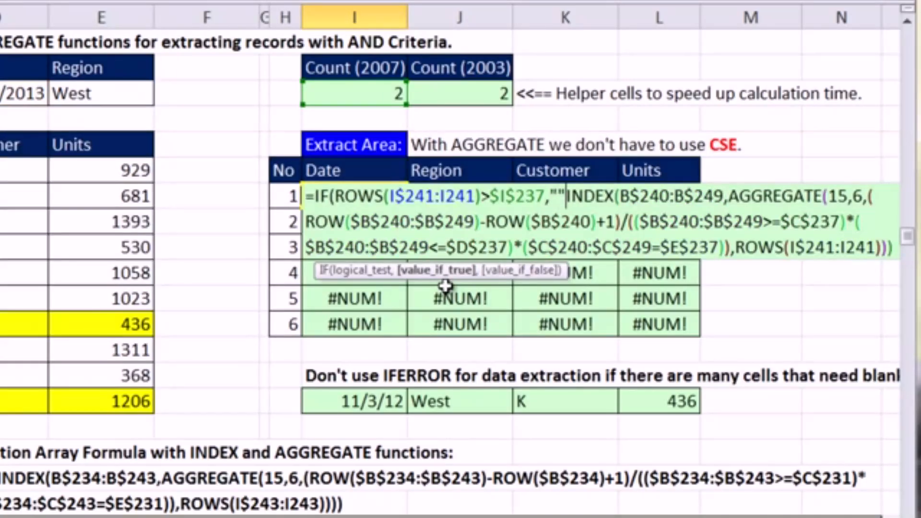
text(,)
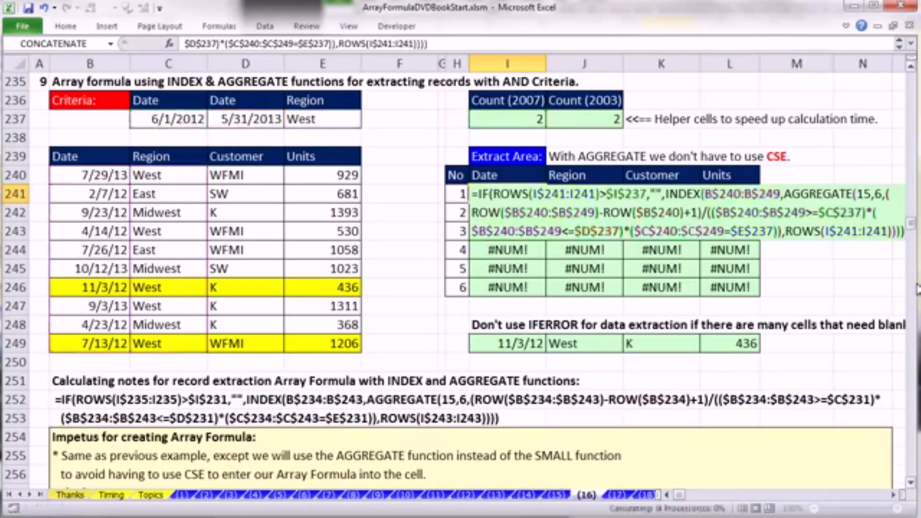
key(ctrl+Return)
scroll(565, 205, up, 2)
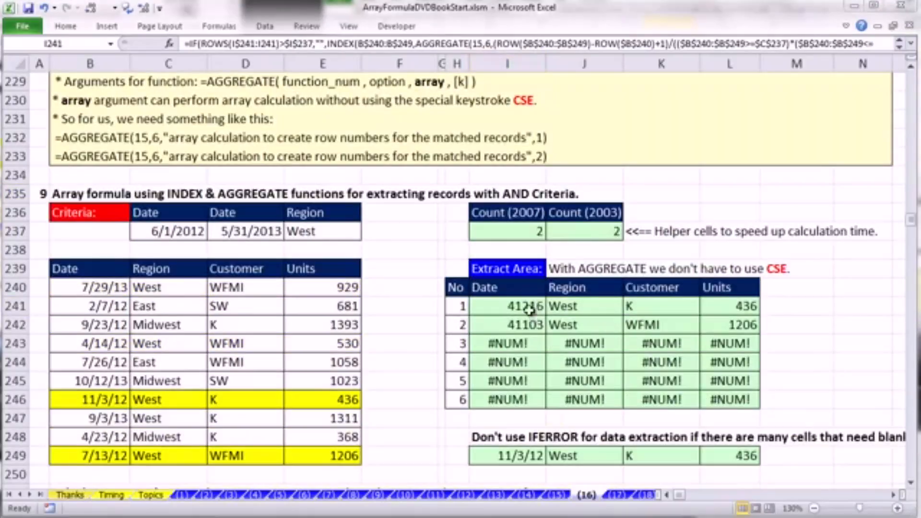
- Fill the I241 formula through I241:L246 and check its references in L246 without changing them
drag(489, 308, 726, 401)
key(F2)
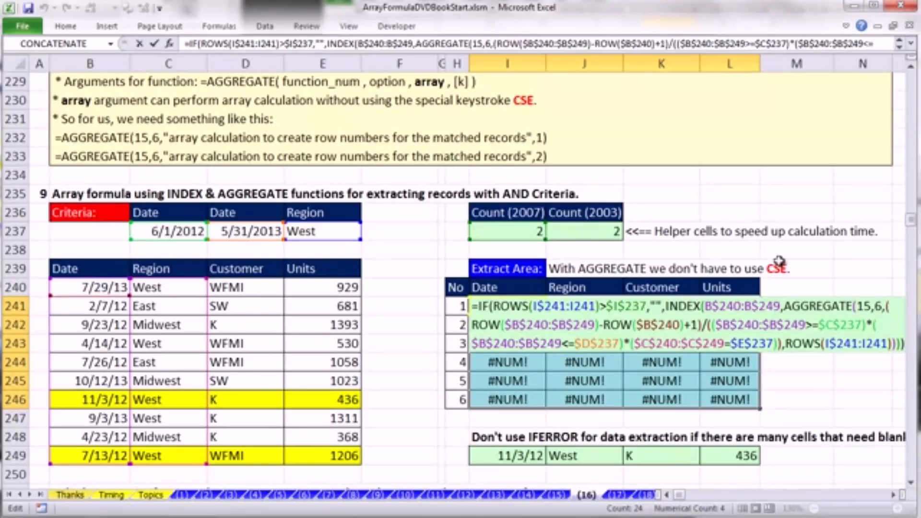
key(ctrl+Return)
key(ctrl+Return)
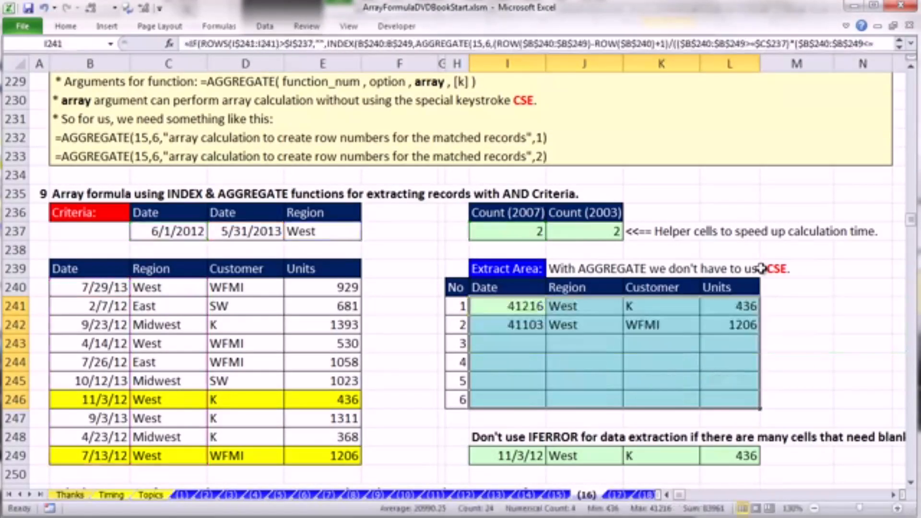
double_click(736, 399)
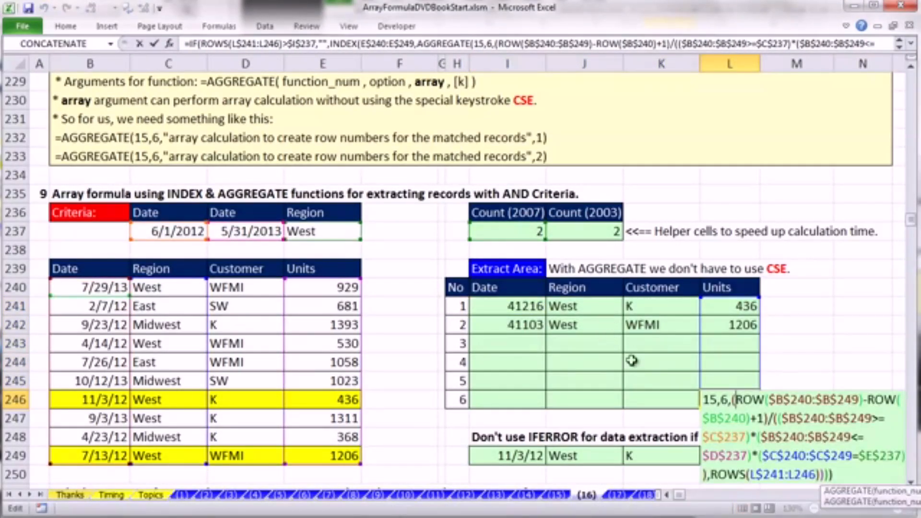
key(Escape)
- Format the extracted dates in I241:I246 with the Date type *3/14/2001
drag(528, 307, 516, 401)
key(ctrl+1)
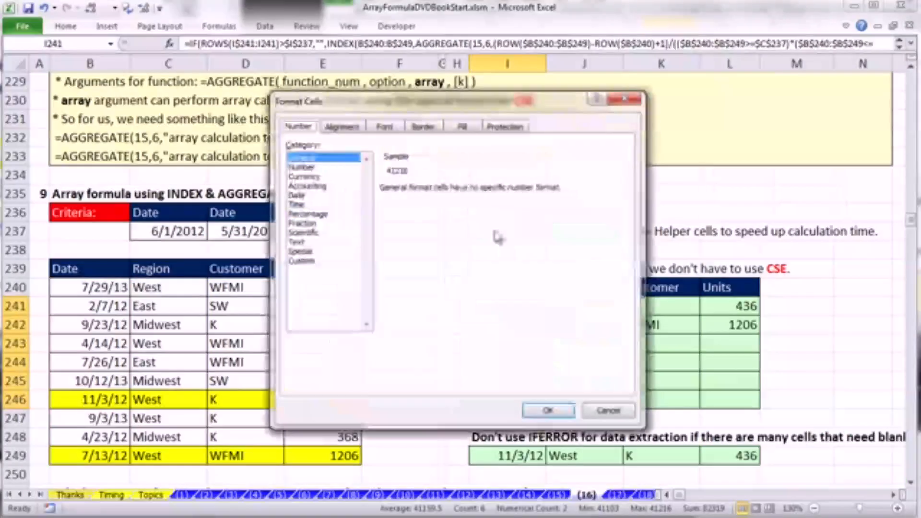
click(296, 196)
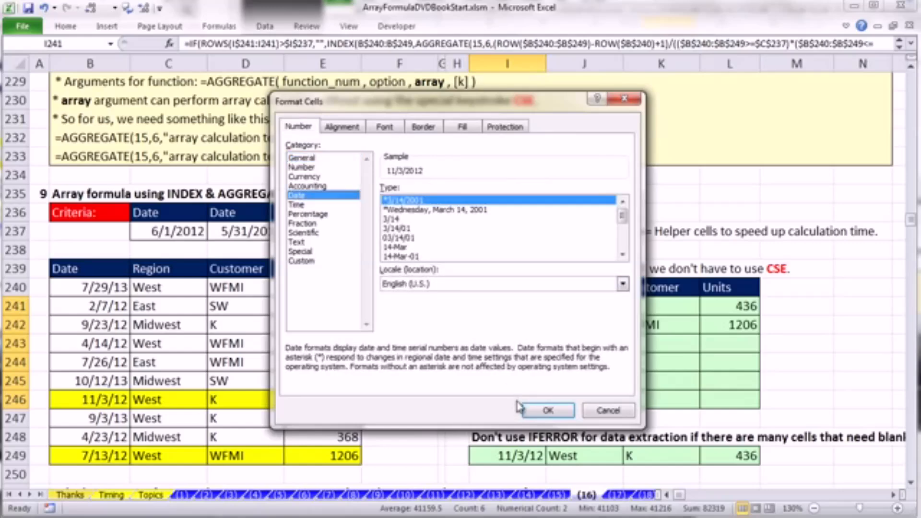
click(548, 410)
click(780, 233)
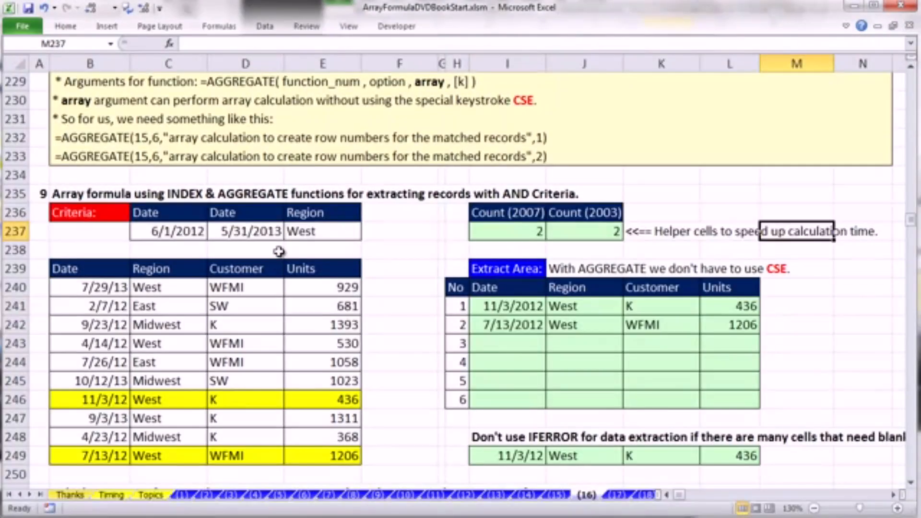
- Set the Region criterion in E237 to East
click(305, 234)
text(East)
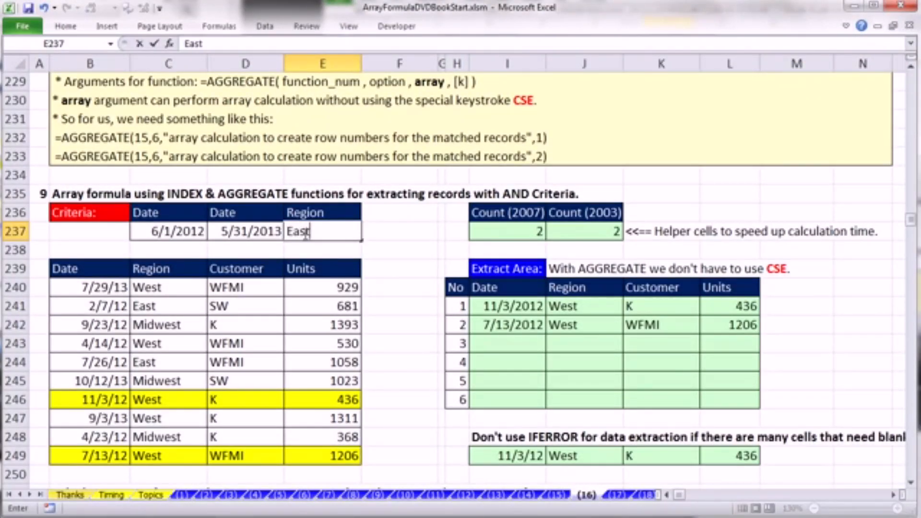
key(ctrl+Return)
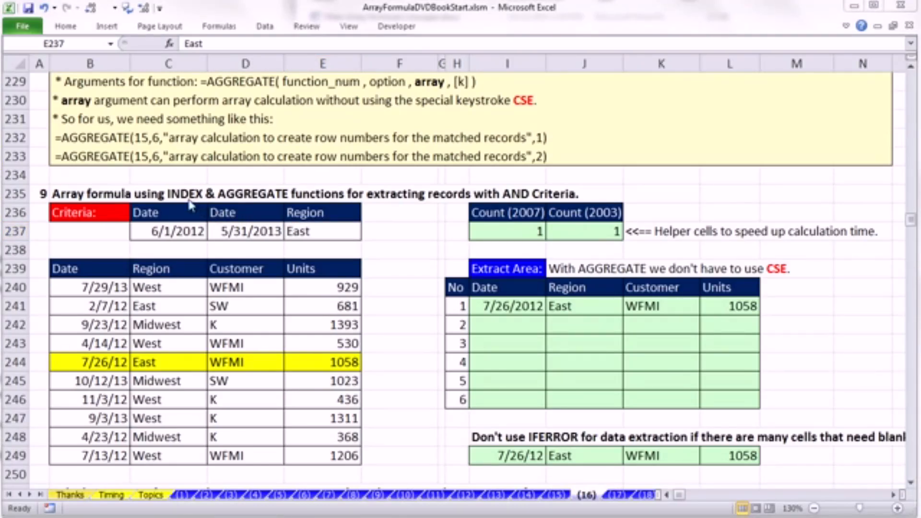
- Find the timing comparison at row 295 and open the workbook SMALL AGGREGATE Timing.xlsm from the Timing Formulas folder
click(911, 484)
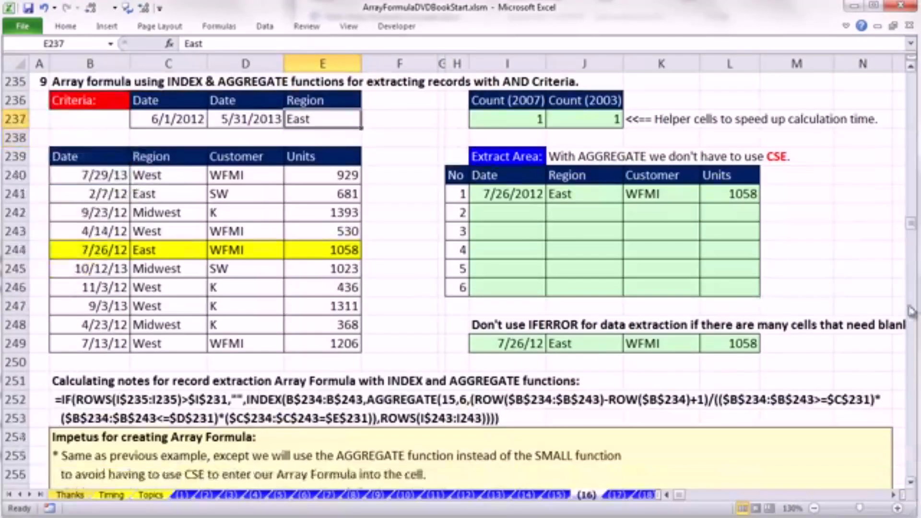
drag(911, 224, 911, 265)
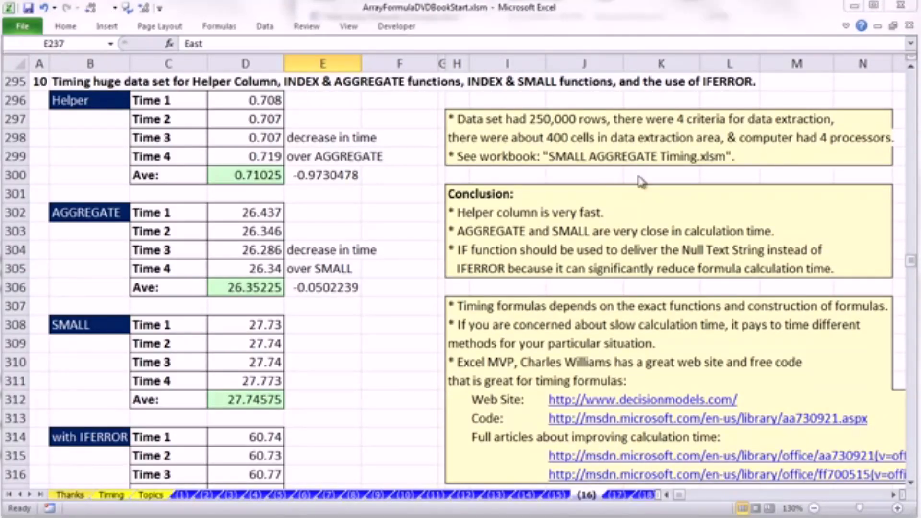
key(ctrl+o)
click(467, 33)
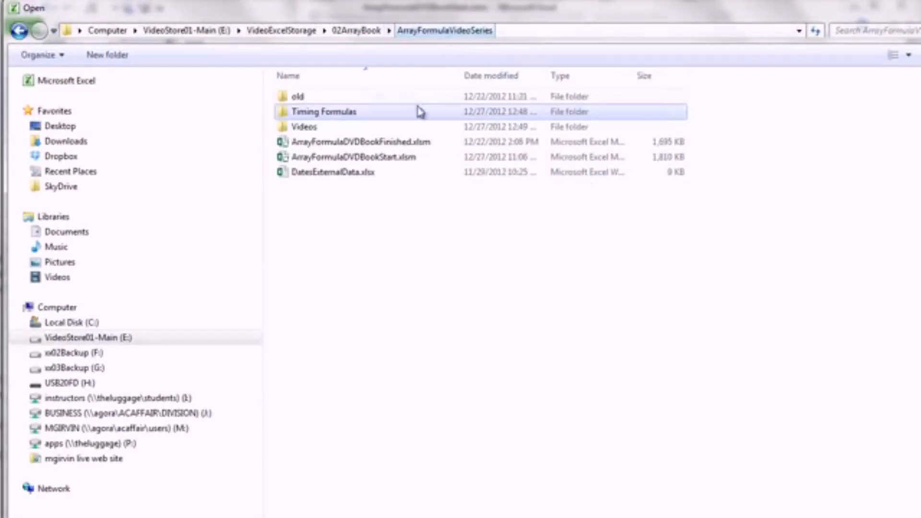
double_click(305, 116)
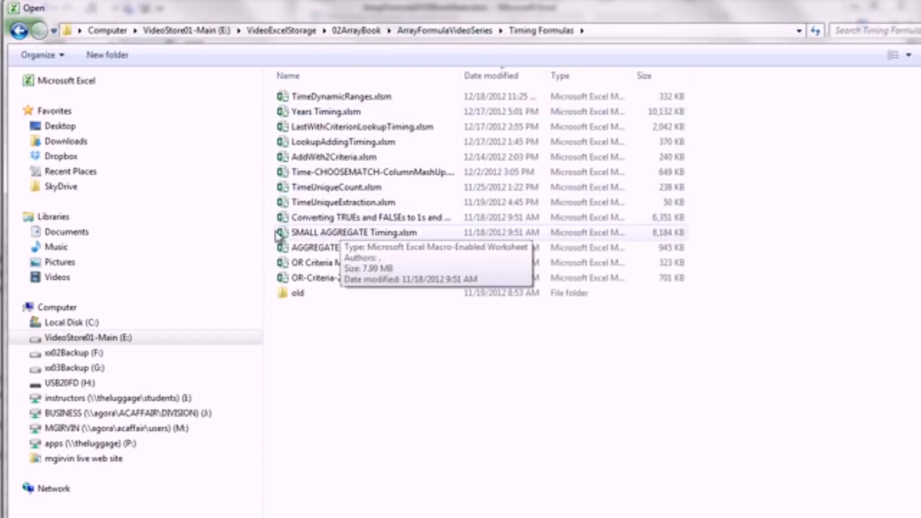
double_click(377, 233)
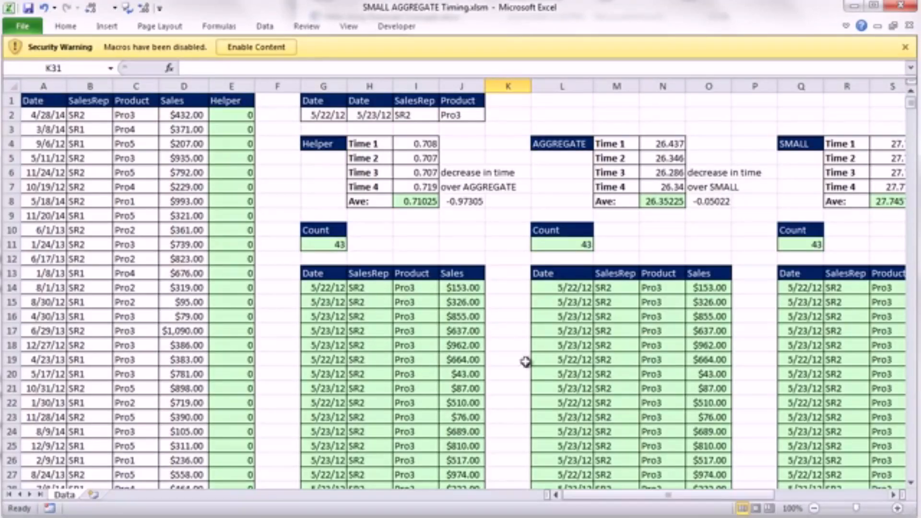
- Check how far down the data set extends in the Product column and return to cell A1
click(314, 287)
click(156, 254)
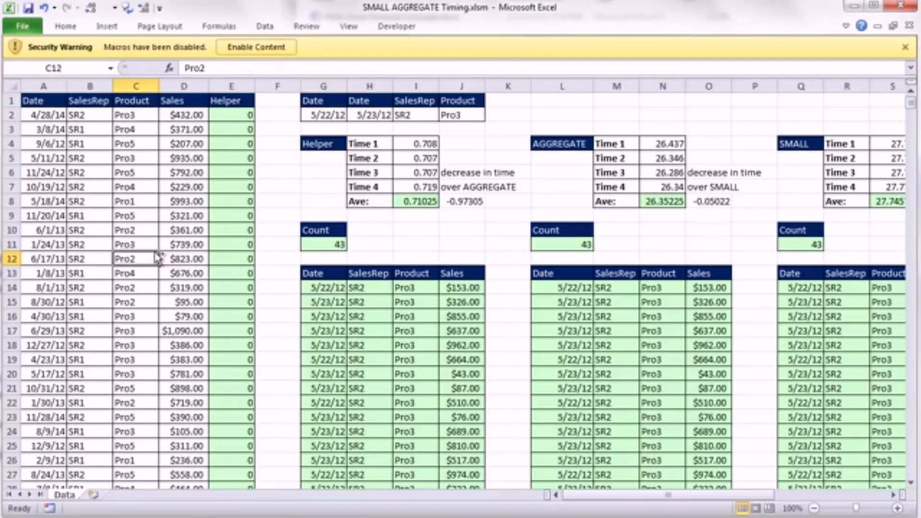
key(ctrl+Down)
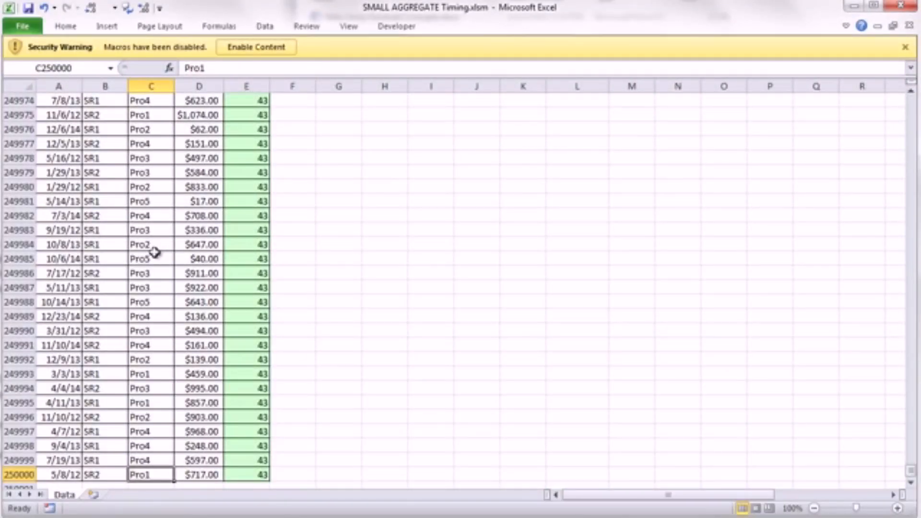
key(ctrl+Home)
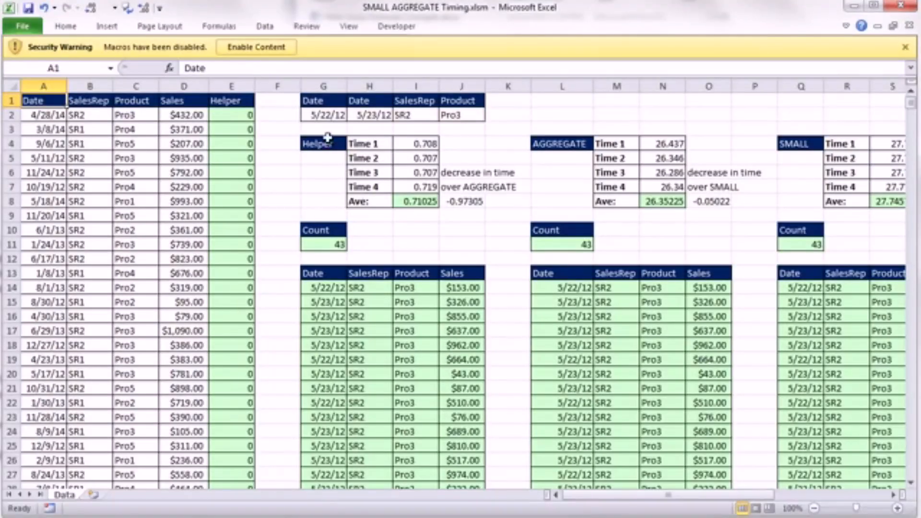
- Compare the average calculation times of the Helper, AGGREGATE, SMALL and IFERROR methods in row 8
click(894, 494)
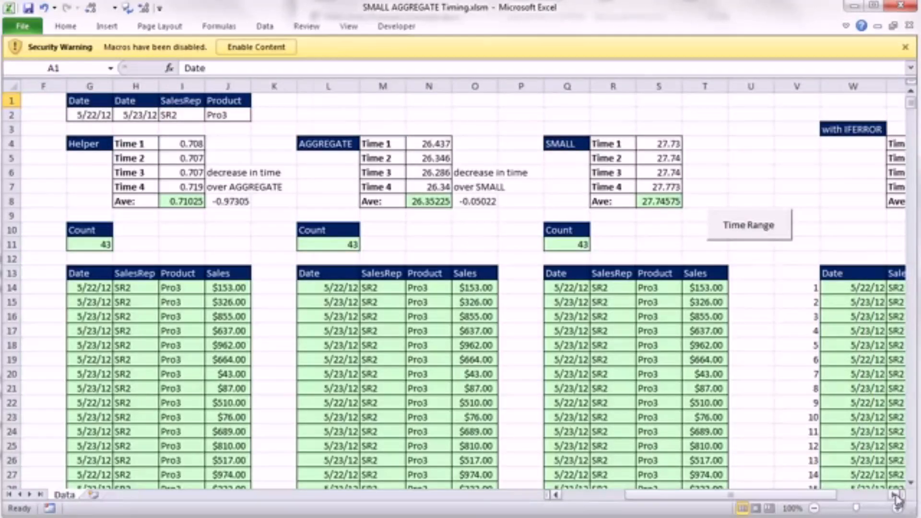
click(895, 495)
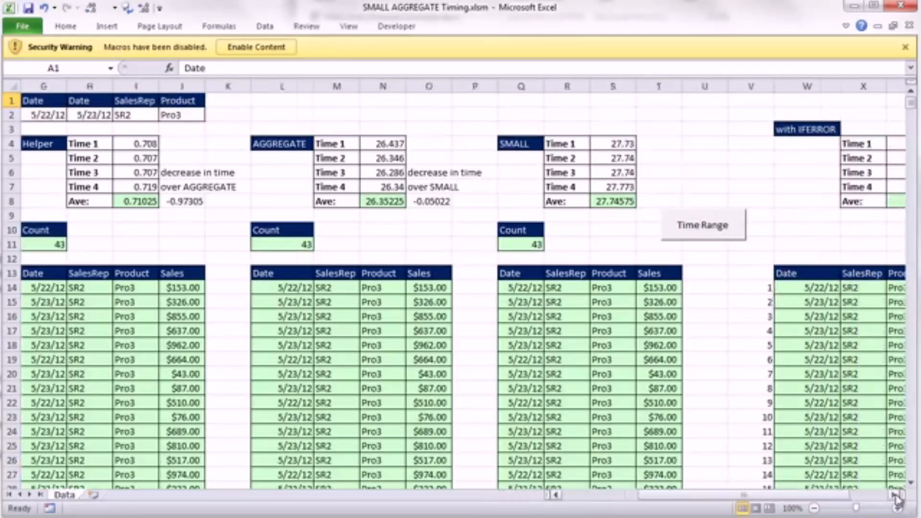
click(123, 197)
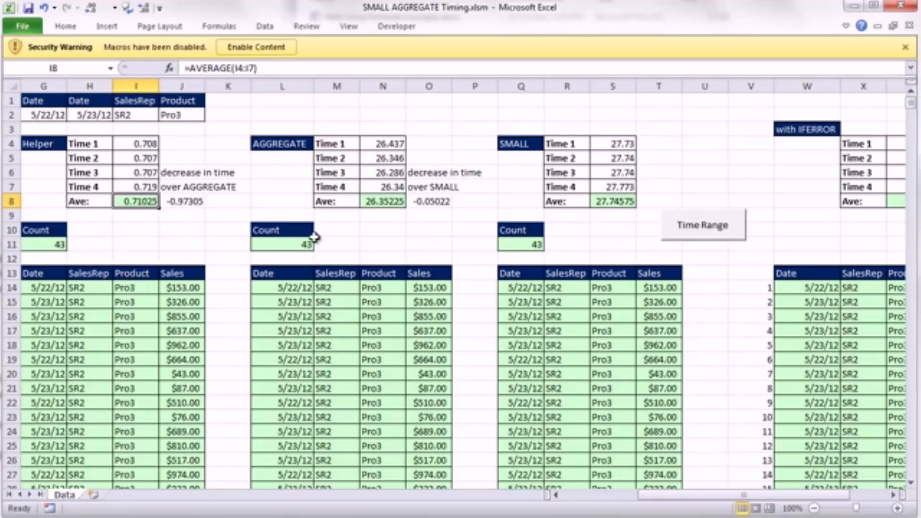
click(894, 495)
click(894, 494)
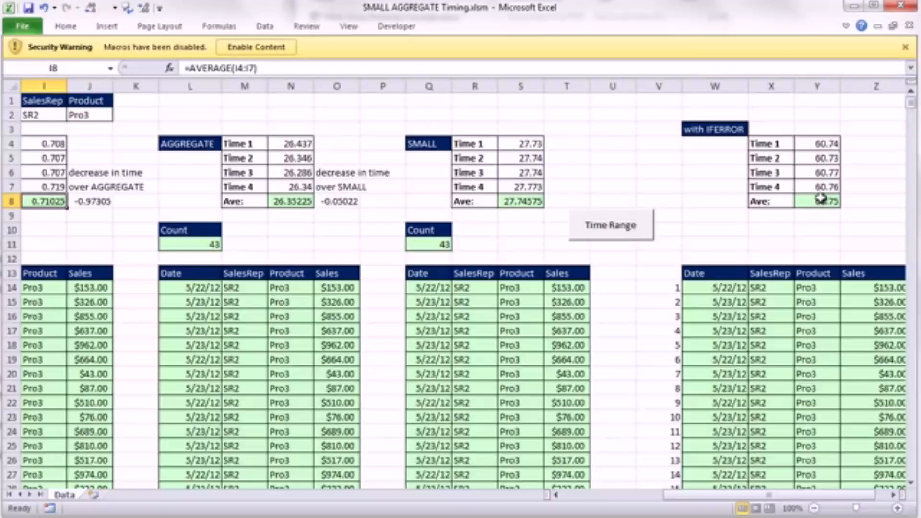
- Examine the blank extraction rows, inspecting the IFERROR formula in W99 and the IF and SMALL array formula in S99 without changing them
scroll(752, 278, down, 17)
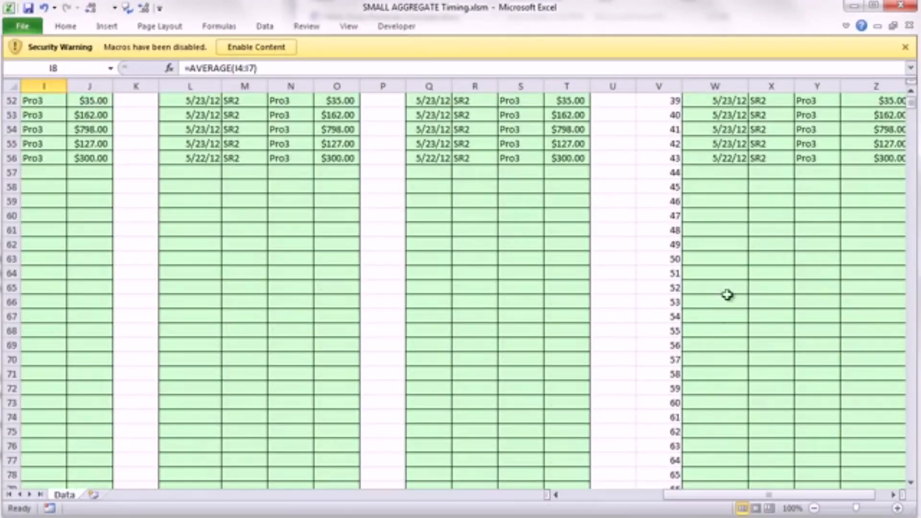
drag(715, 173, 714, 506)
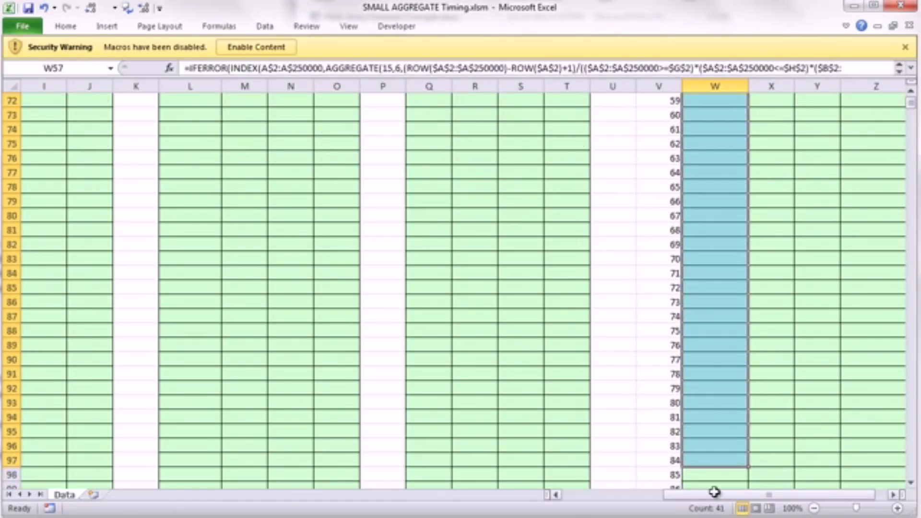
scroll(705, 331, down, 6)
click(717, 230)
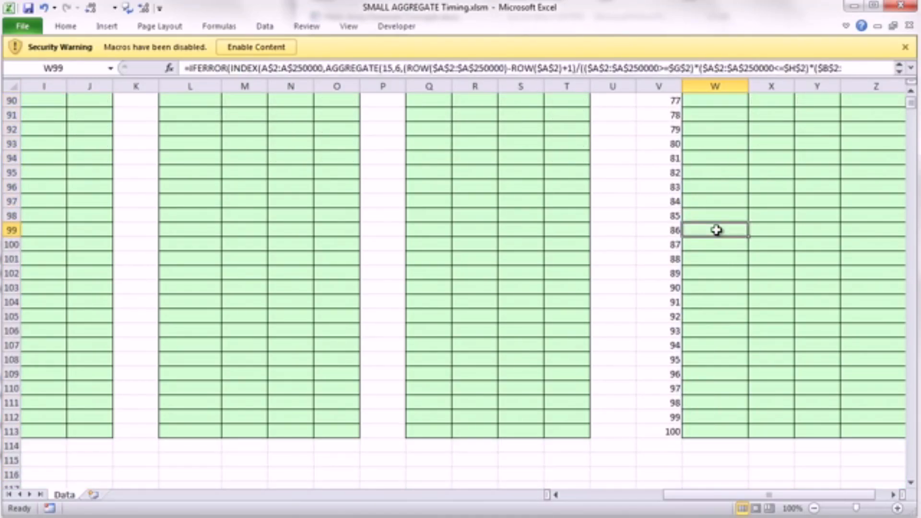
double_click(717, 230)
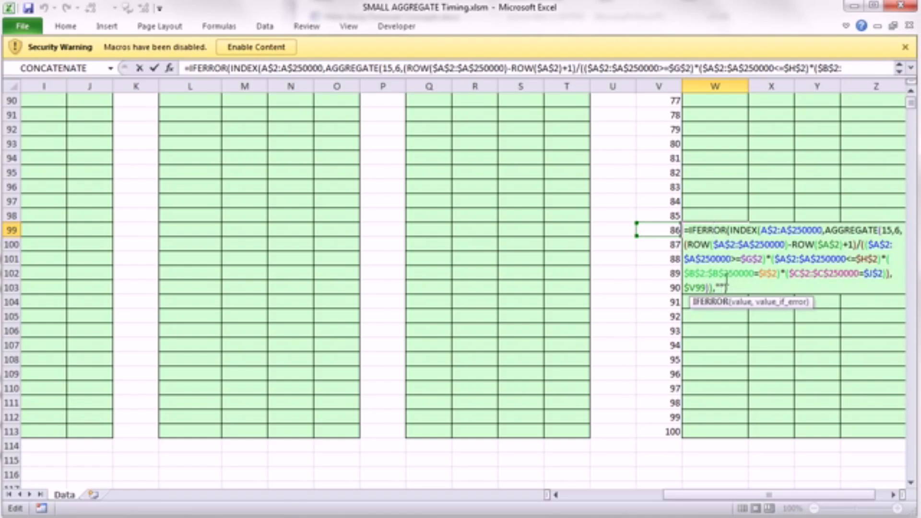
key(Escape)
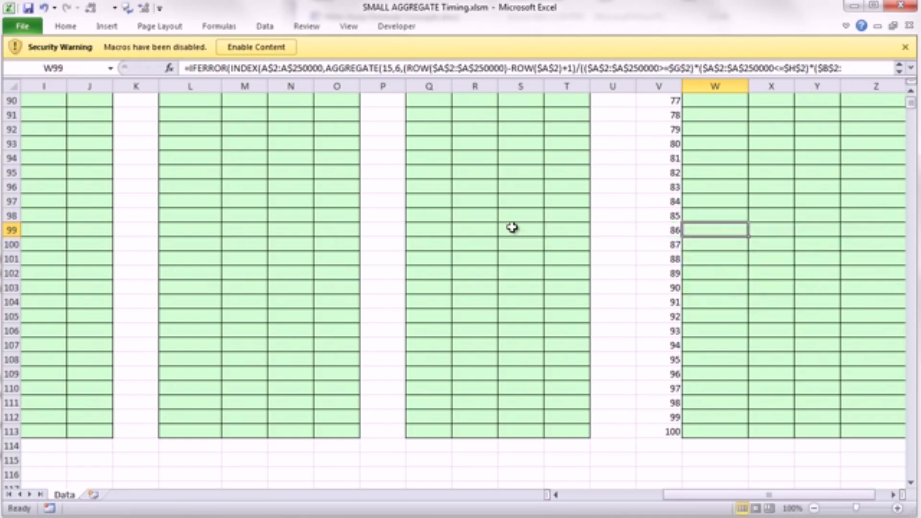
double_click(513, 229)
key(Escape)
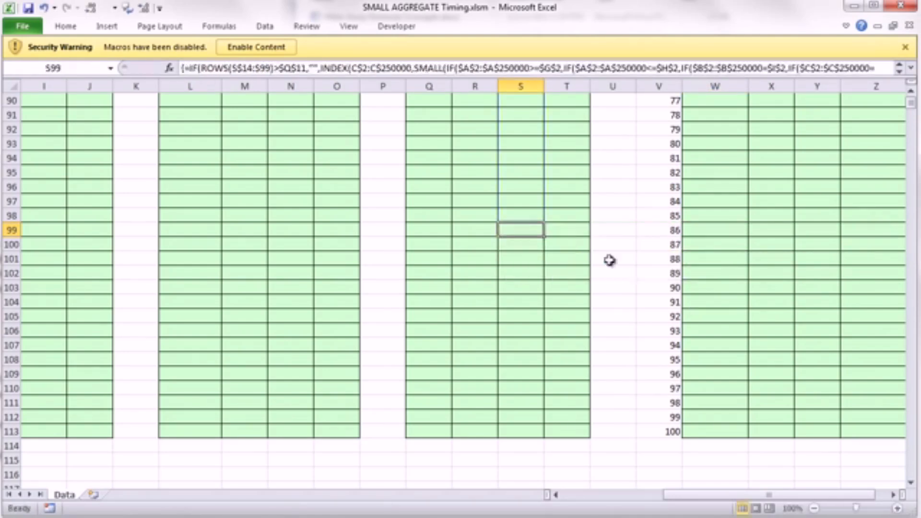
- Review the average calculation times at the top of the data sheet and close the SMALL AGGREGATE Timing.xlsm workbook
drag(768, 495, 592, 488)
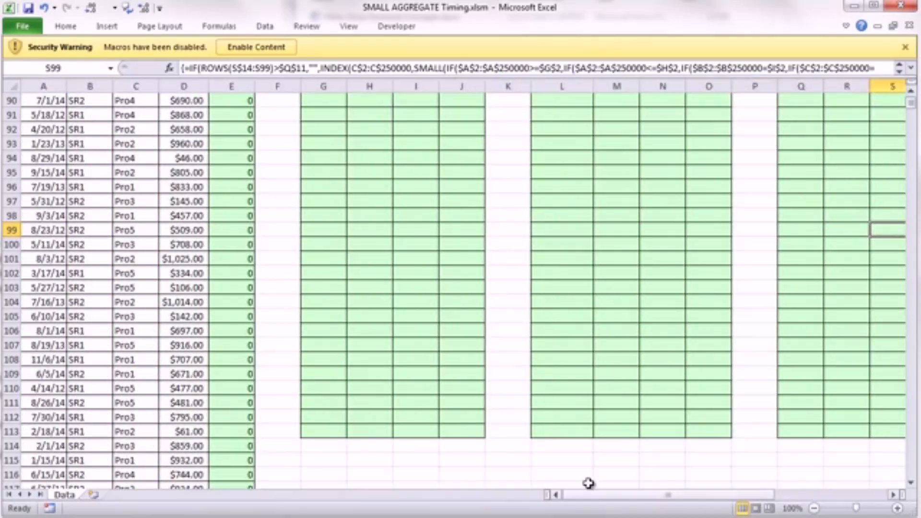
key(ctrl+Home)
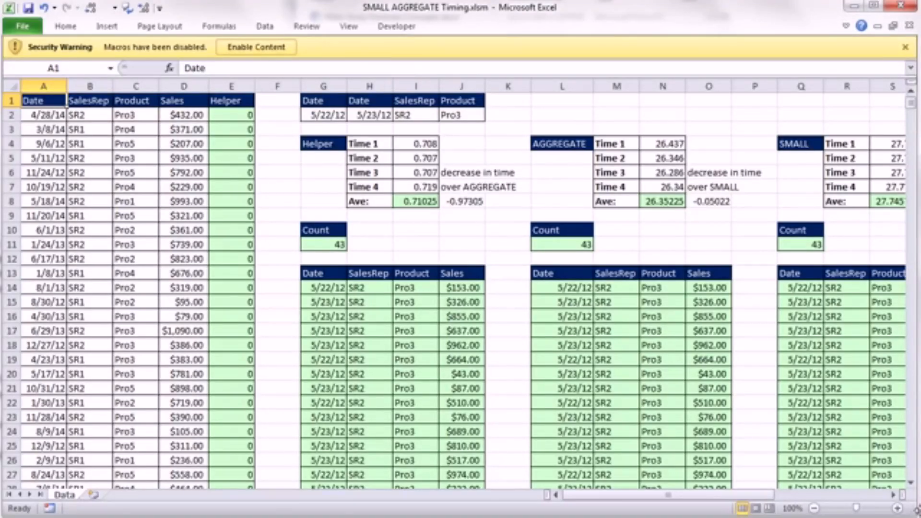
click(893, 495)
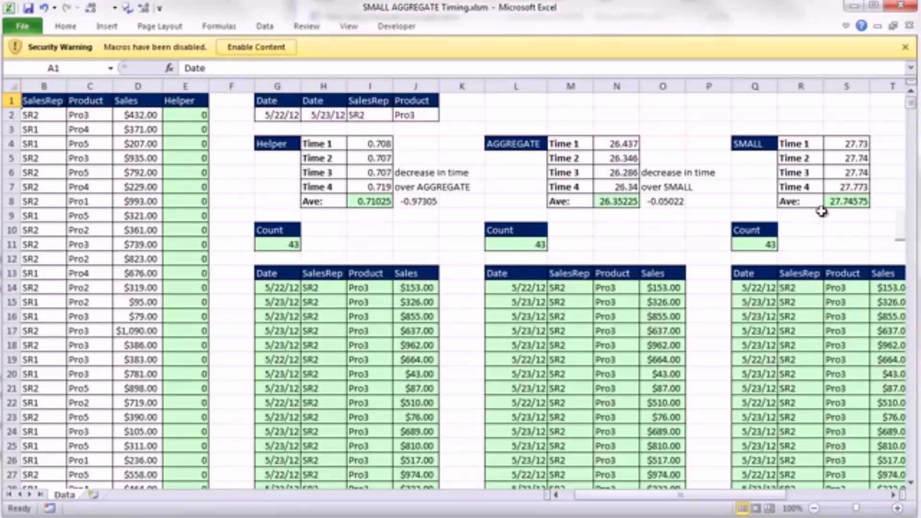
click(910, 26)
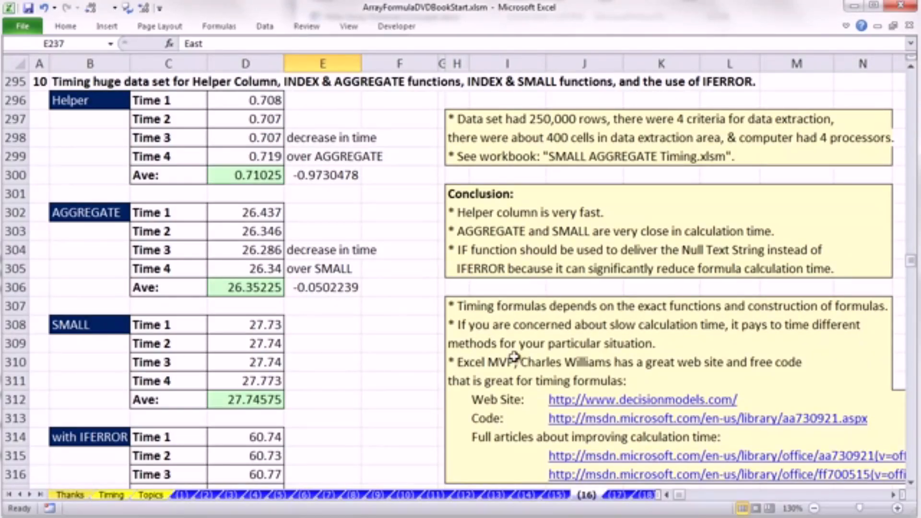
- Review the timing summary and conclusion notes, checking the Helper average in D300 and the AGGREGATE average in D306
scroll(542, 408, down, 1)
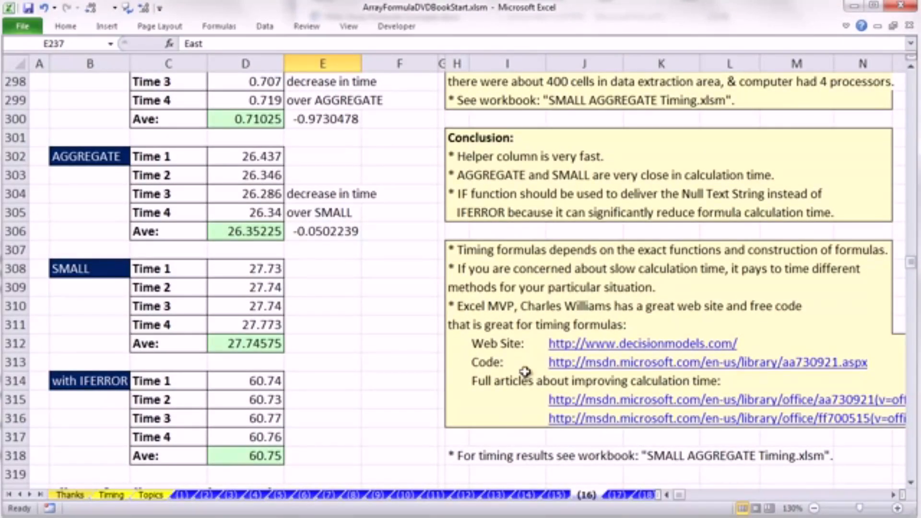
click(405, 364)
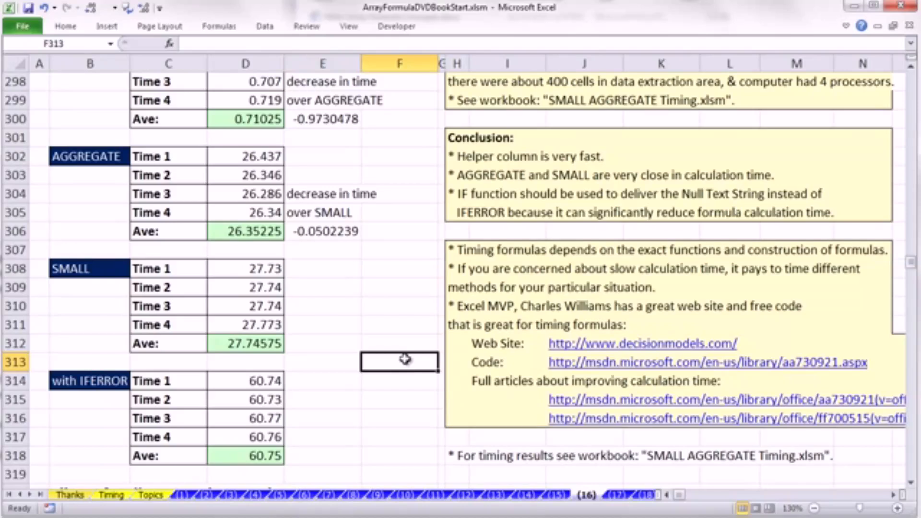
scroll(410, 358, up, 1)
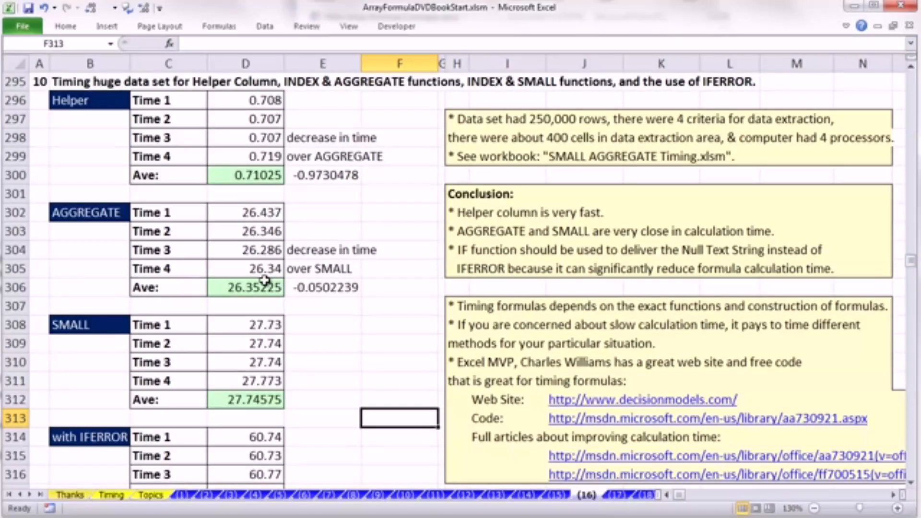
click(253, 174)
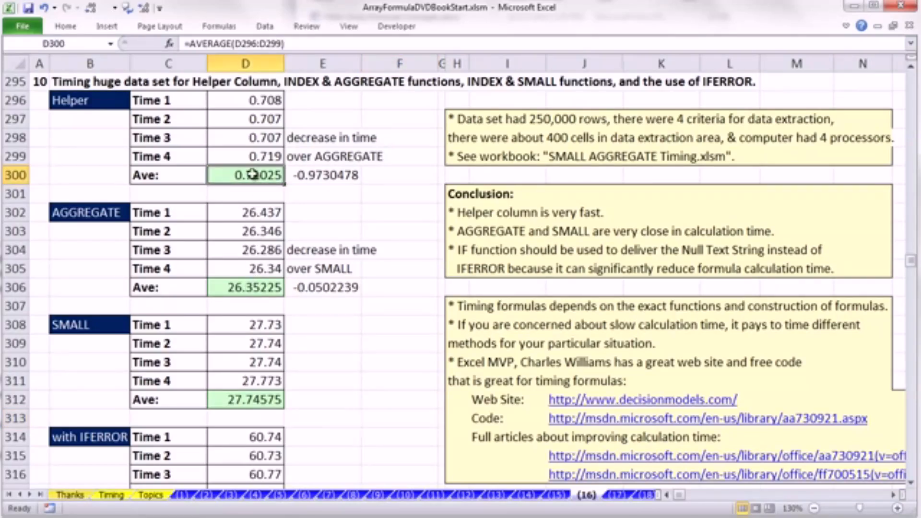
click(259, 283)
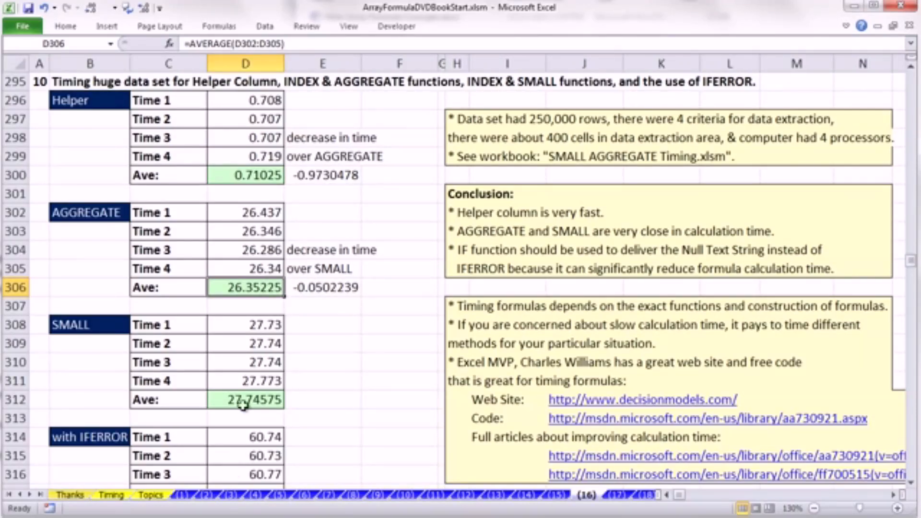
click(398, 365)
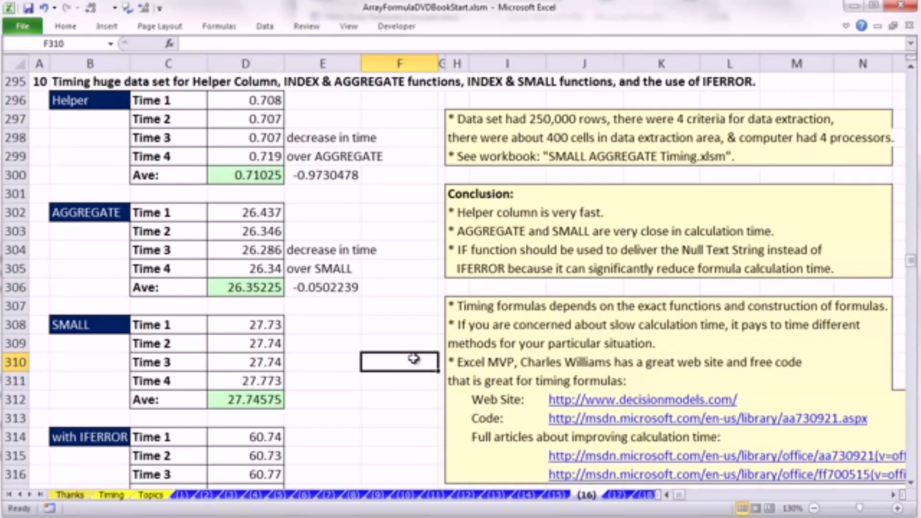
- Find section 11 on efficient and inefficient IFERROR use and inspect the IFERROR, INDEX and AGGREGATE formula in E323 without changing it
scroll(460, 357, down, 2)
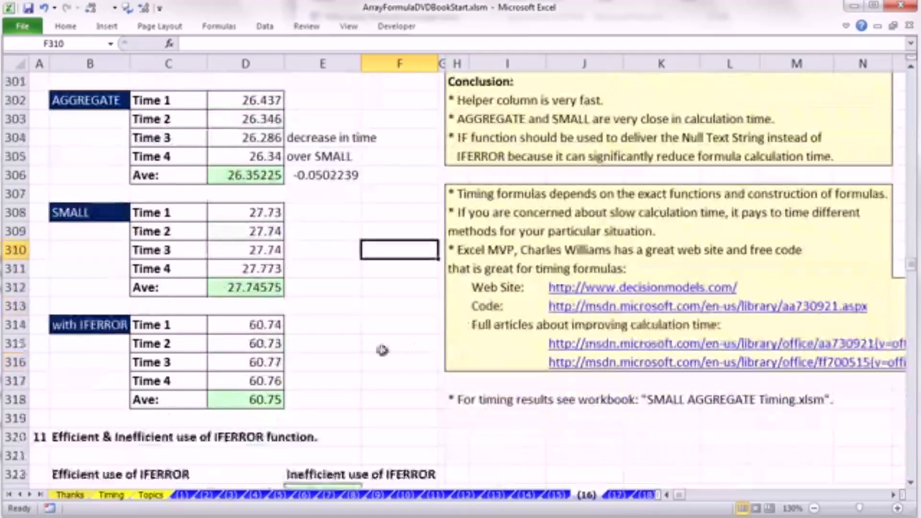
scroll(297, 350, down, 4)
scroll(296, 350, down, 2)
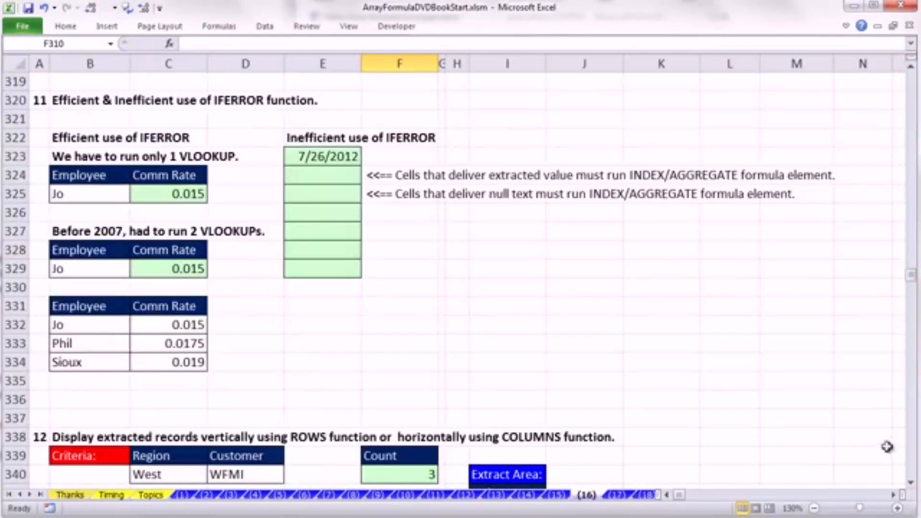
click(911, 483)
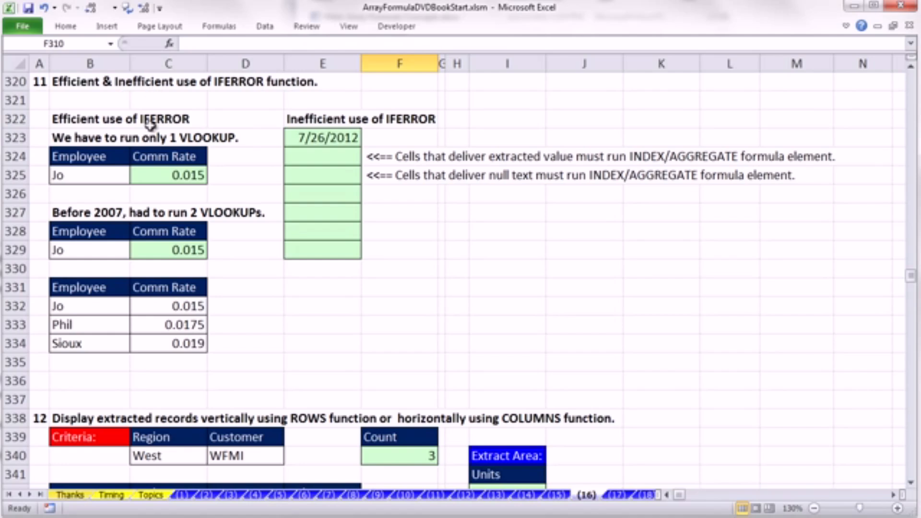
double_click(334, 139)
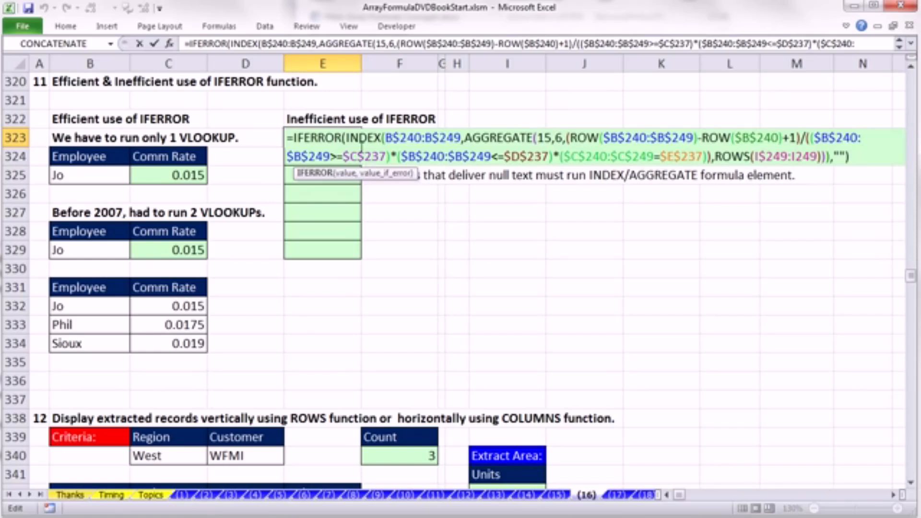
key(Escape)
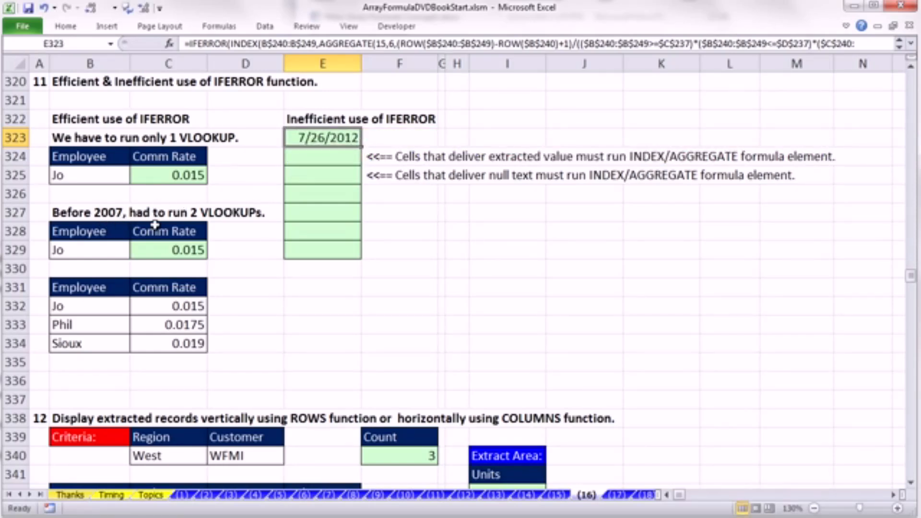
- Enter dfsghfd as the Employee in B329 to test the lookup with a name missing from the table
click(87, 251)
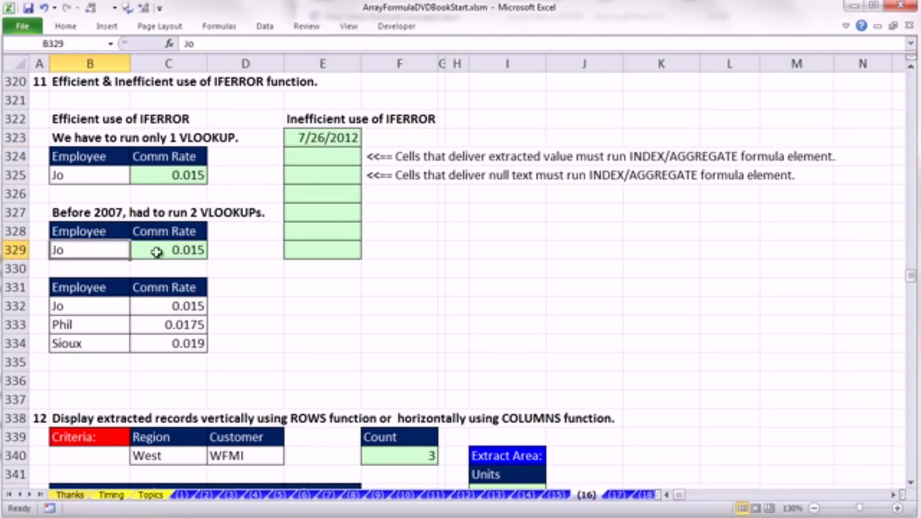
text(dfsghfd)
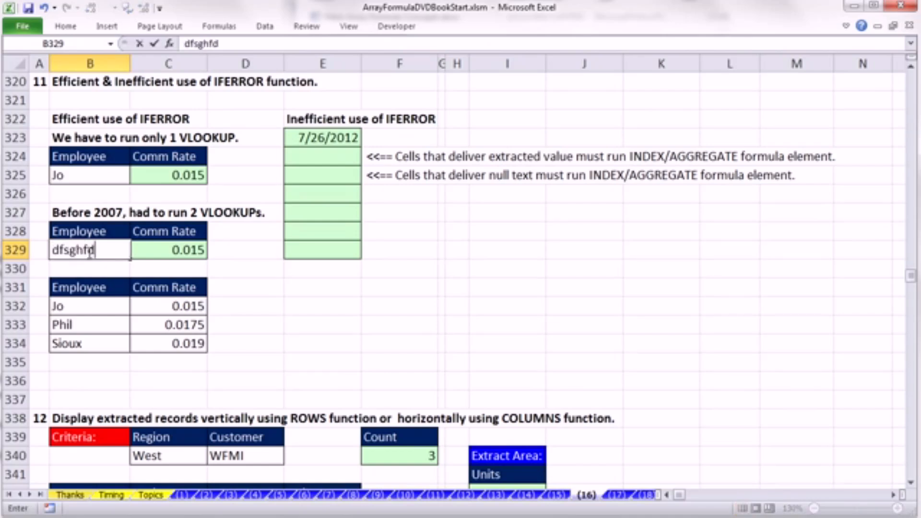
key(Return)
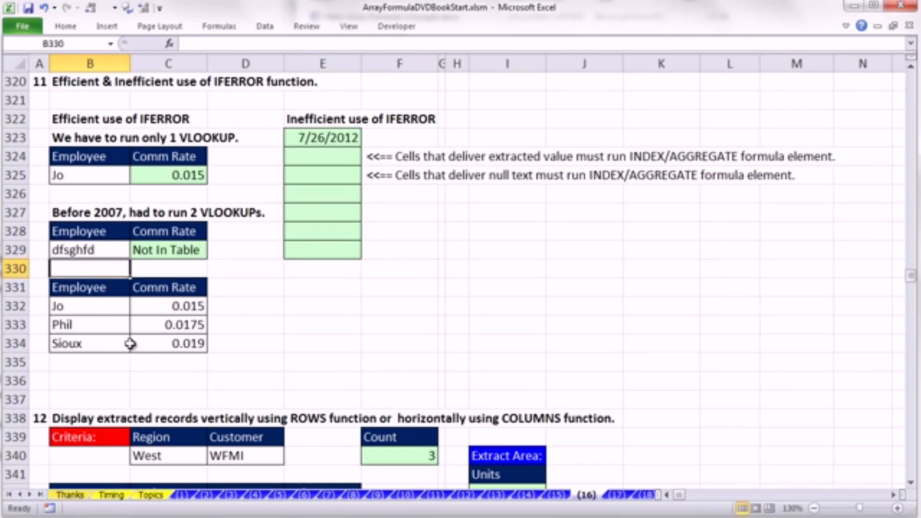
- Inspect the IF, ISERROR and double VLOOKUP formula in C329, examining its logical test, "Not In Table" and value-if-false arguments
double_click(153, 247)
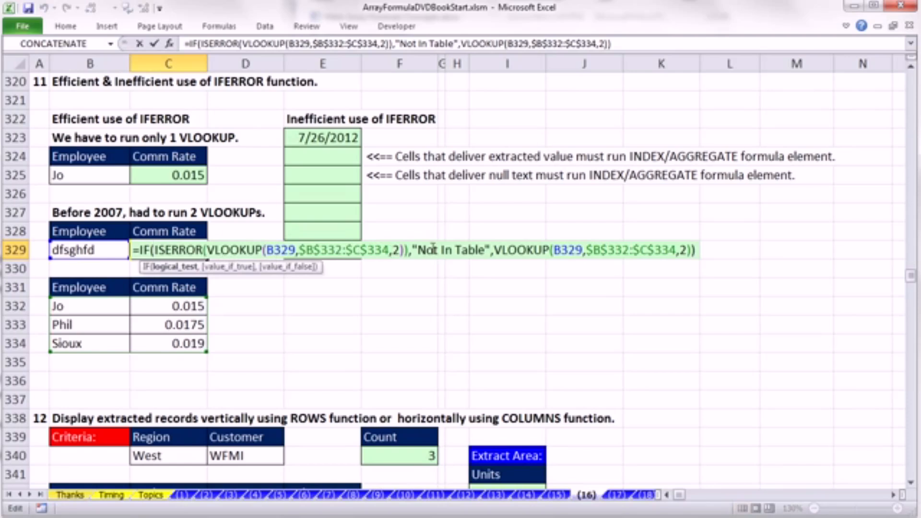
drag(413, 250, 491, 249)
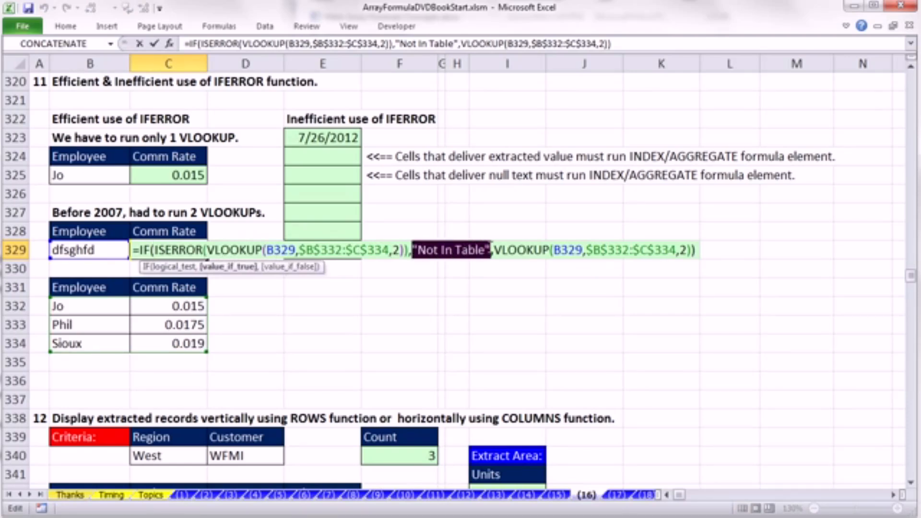
click(144, 247)
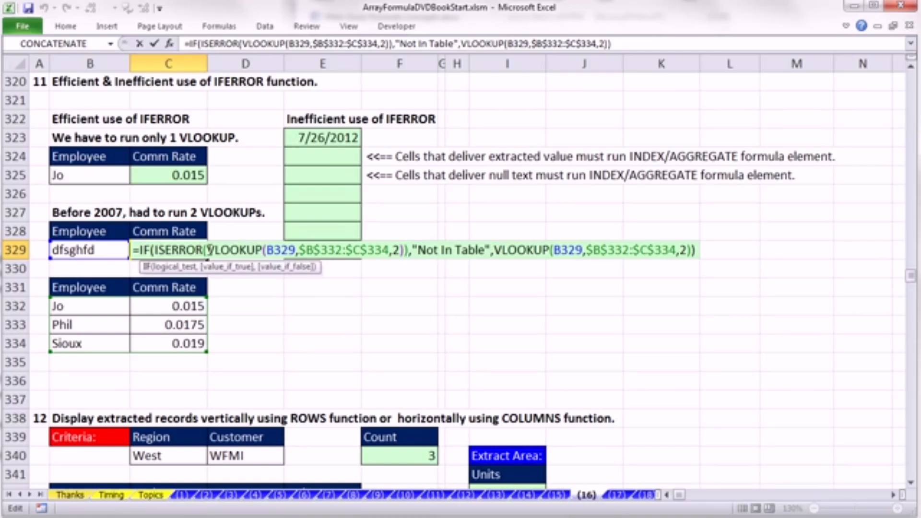
drag(209, 249, 394, 250)
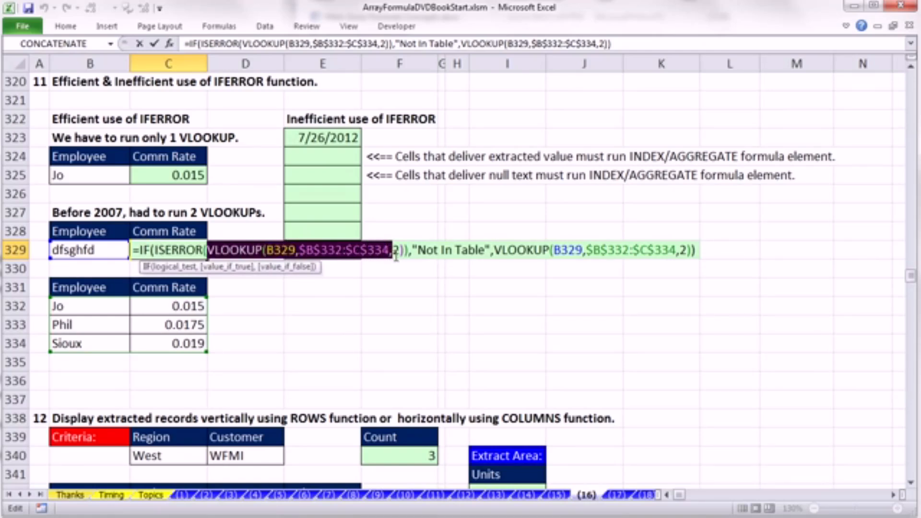
click(428, 249)
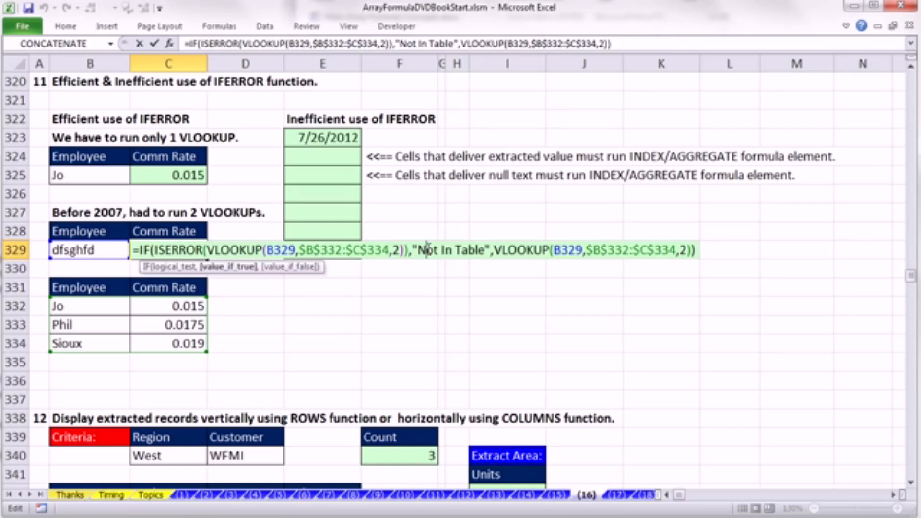
click(495, 250)
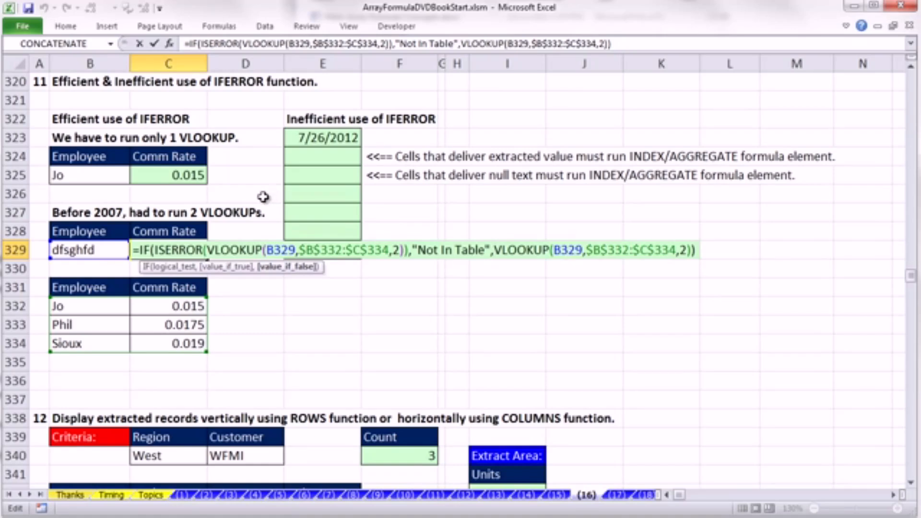
key(ctrl+Return)
- Inspect the single-VLOOKUP IFERROR formula in C325 and leave it unchanged
click(131, 176)
double_click(158, 176)
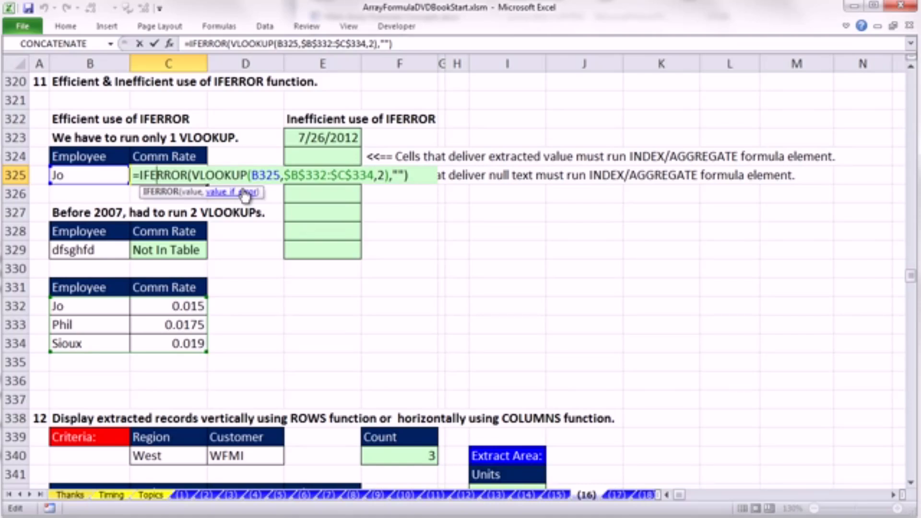
key(ctrl+Return)
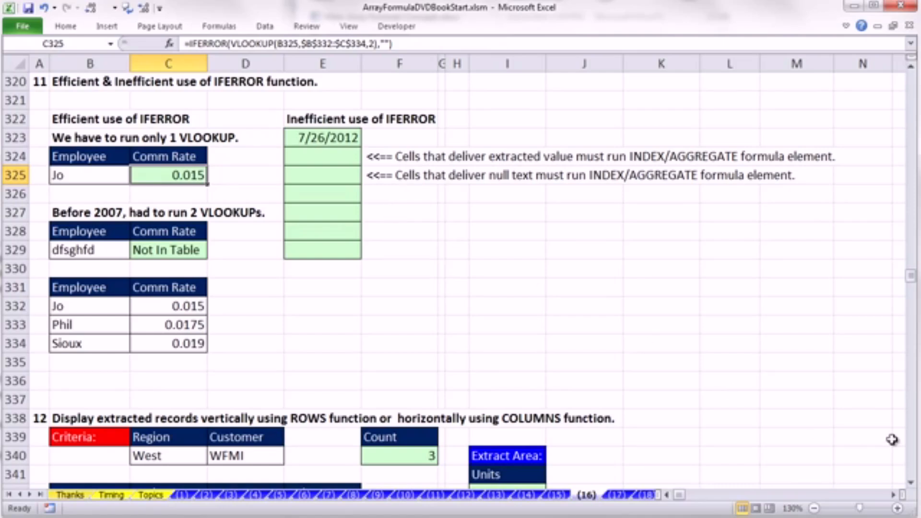
- Find section 12 and examine both ROWS(I$342:I342) elements in the vertical extraction formula in I342, including AGGREGATE's k argument
click(911, 483)
drag(911, 484, 911, 486)
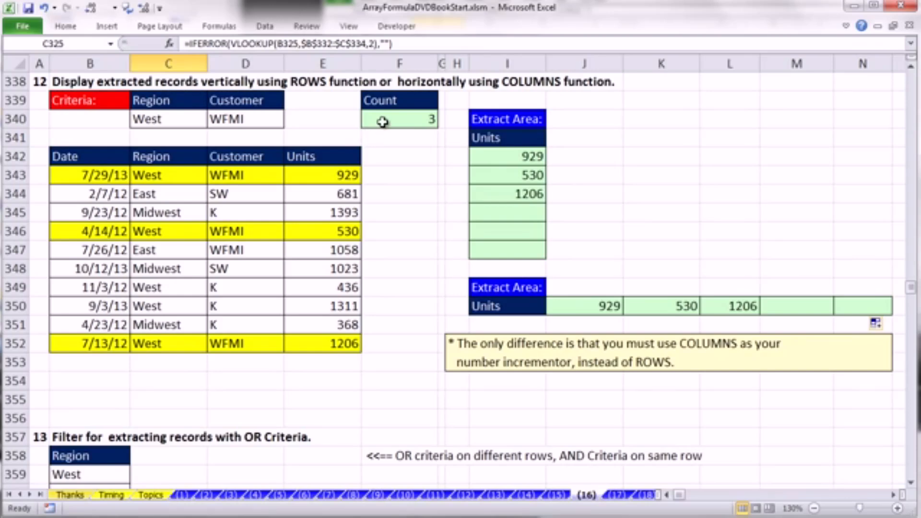
double_click(489, 158)
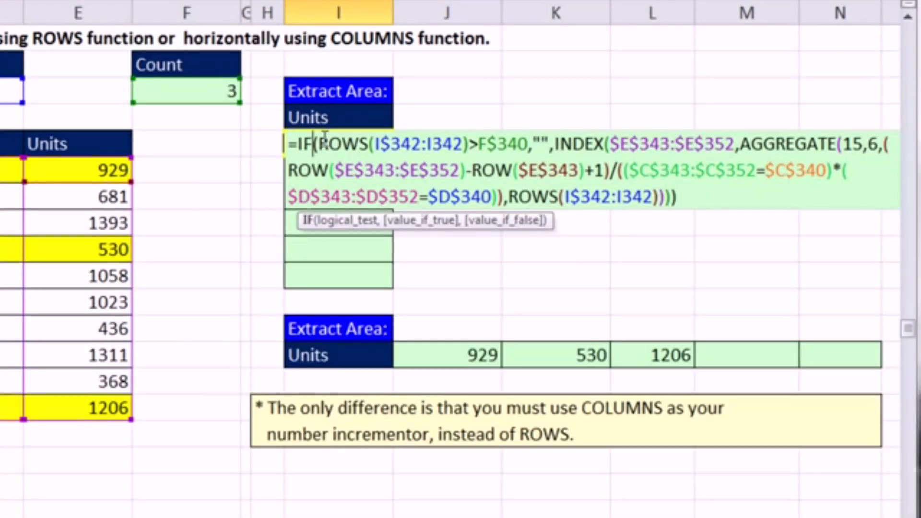
drag(318, 144, 471, 146)
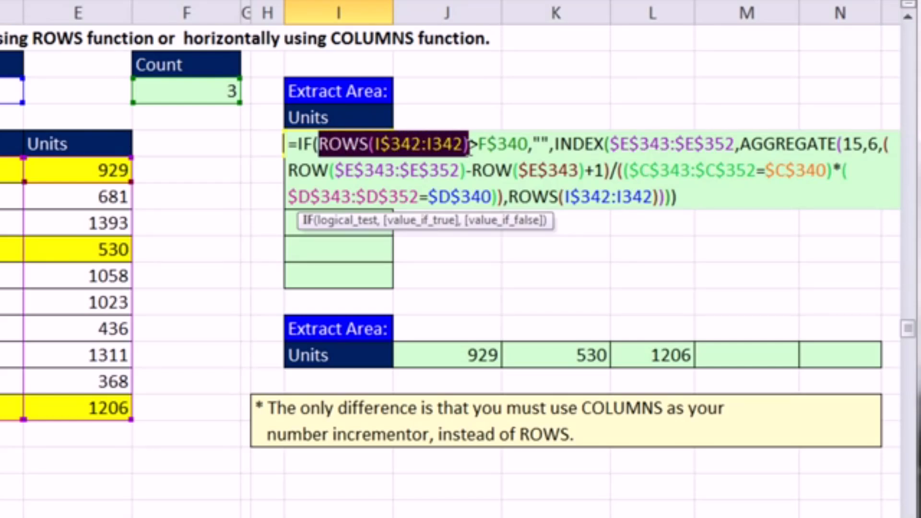
drag(512, 197, 661, 196)
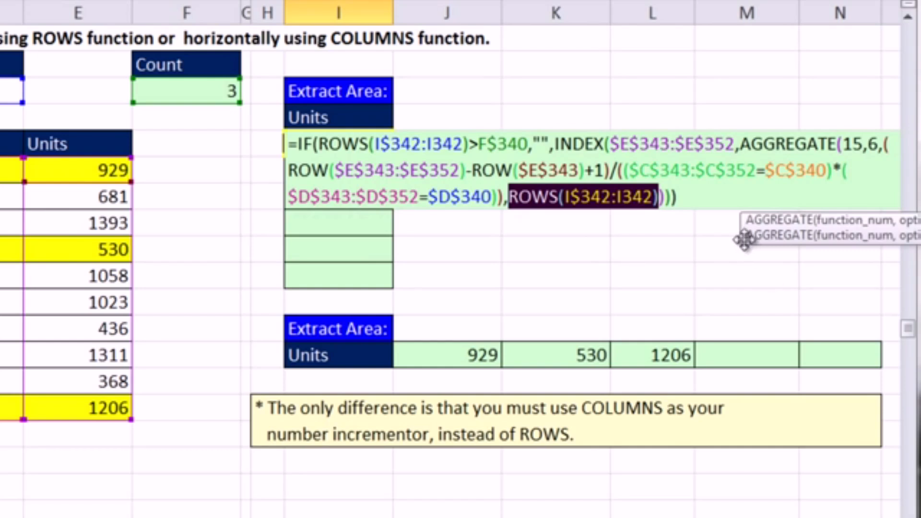
drag(744, 232, 304, 248)
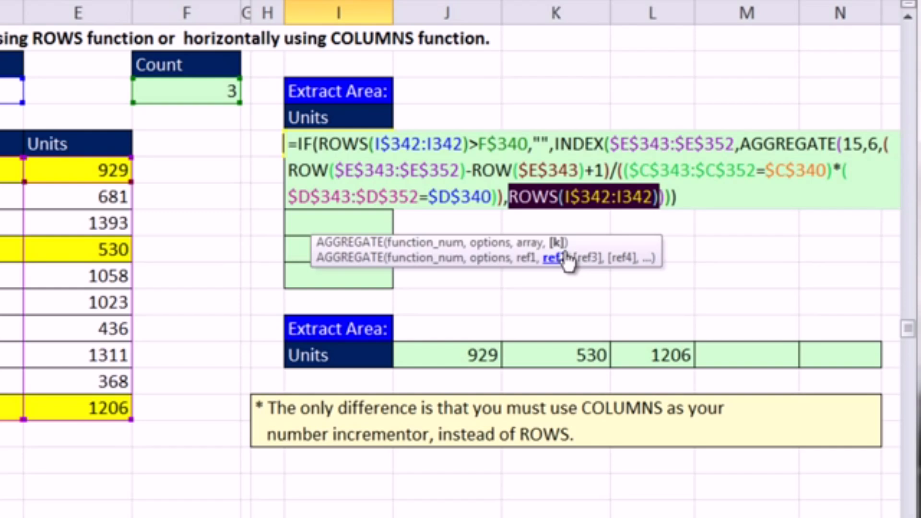
click(565, 194)
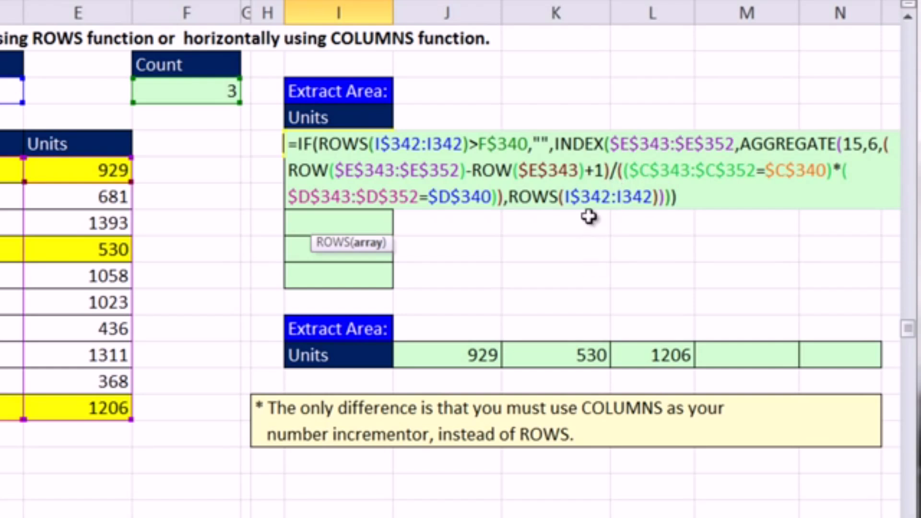
key(ctrl+Return)
- Inspect how the ROWS range expands in the copied extraction formula in I345, leaving the formula unchanged
double_click(318, 224)
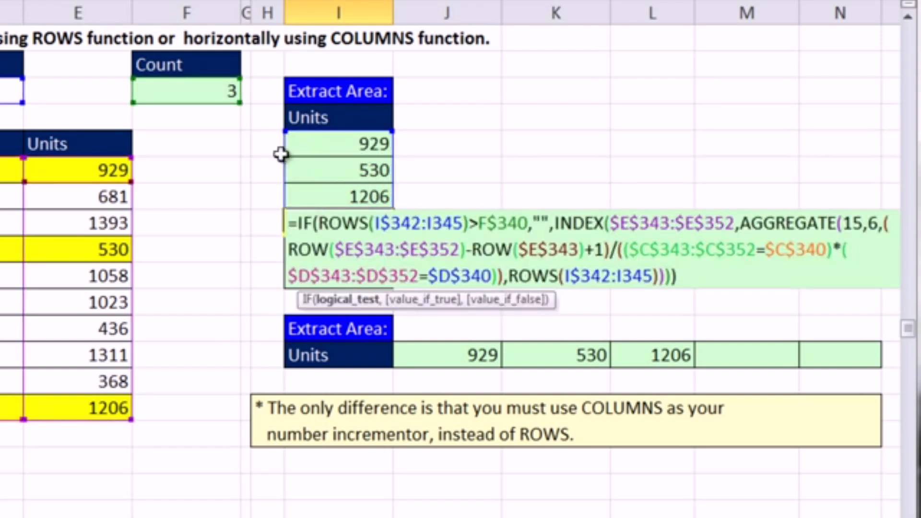
drag(281, 159, 287, 165)
key(Escape)
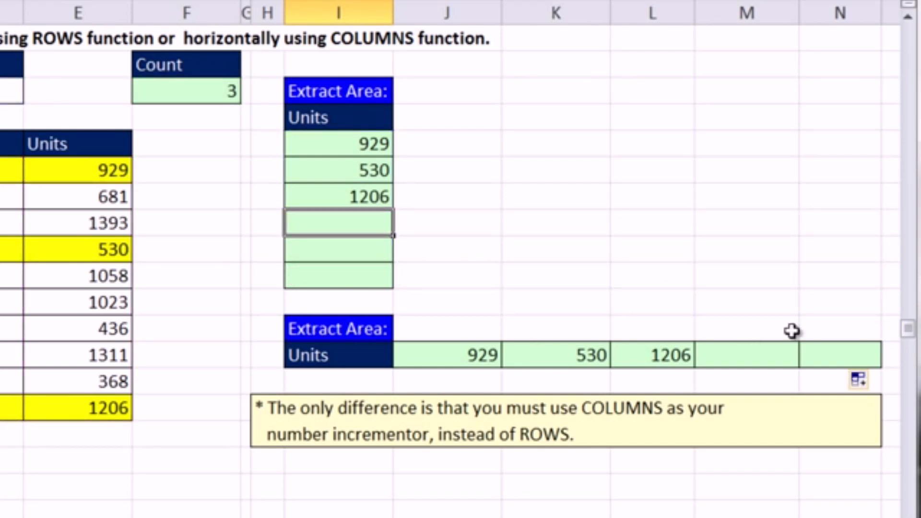
- Inspect both COLUMNS($J350:J350) elements in the horizontal extraction formula in J350 and the expanded COLUMNS range in the copied formula in K350
double_click(433, 353)
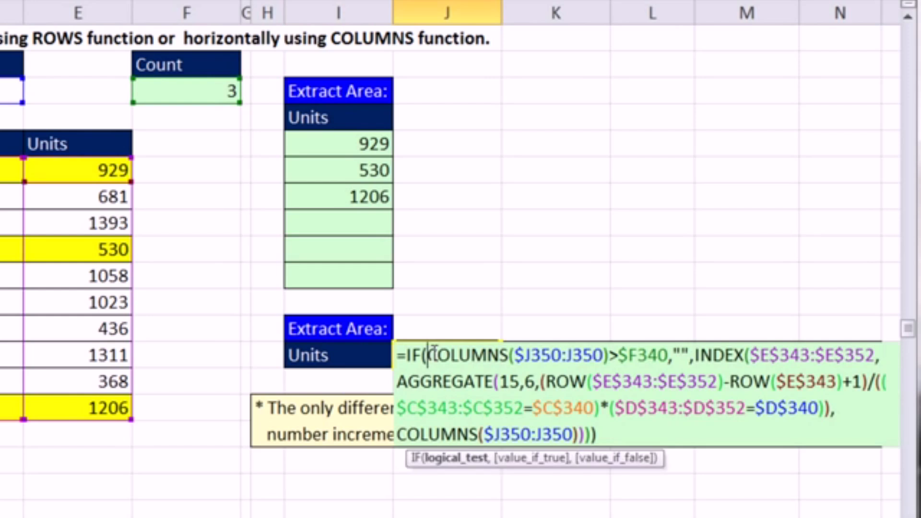
drag(432, 355, 609, 355)
drag(398, 435, 580, 426)
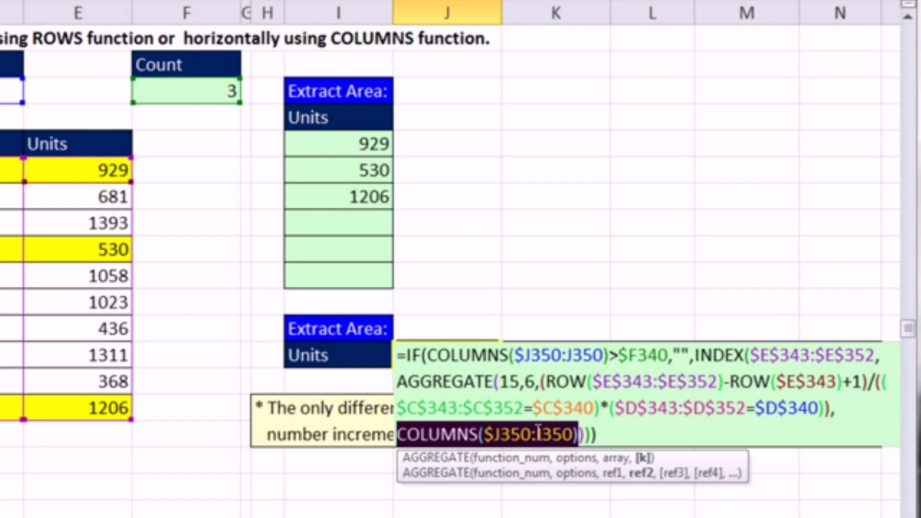
key(Escape)
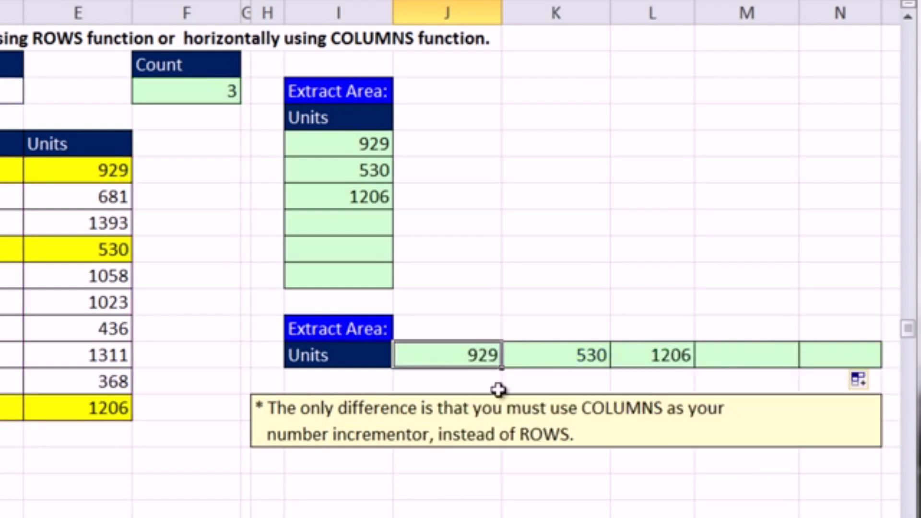
double_click(540, 355)
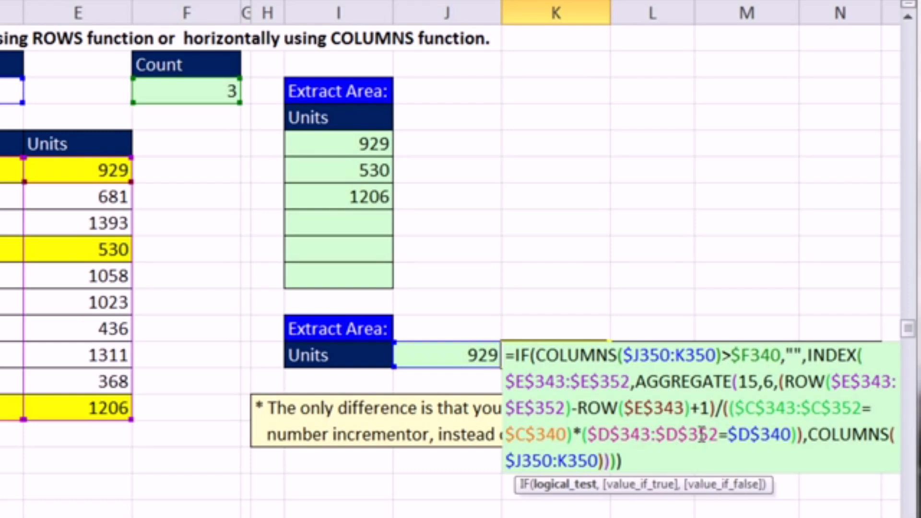
key(Escape)
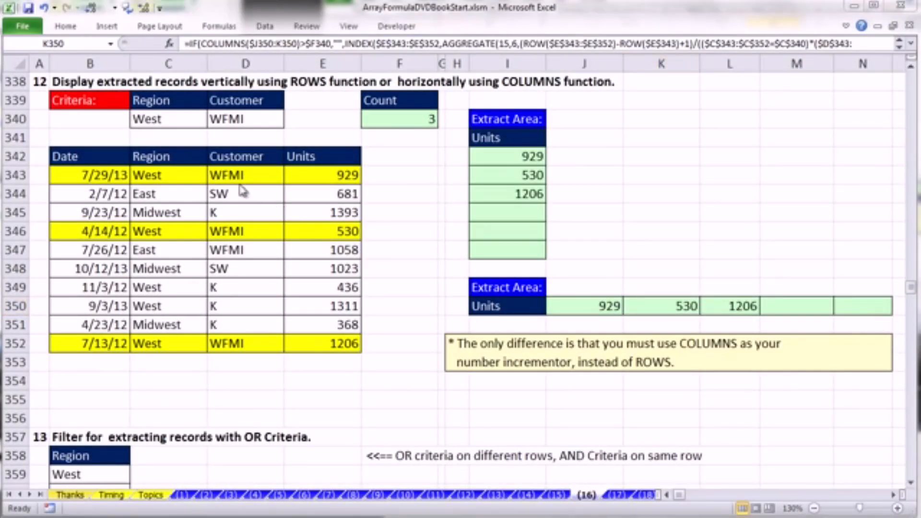
- Review the Filter and Advanced Filter OR-criteria examples in sections 13 and 14, then find the helper column example in section 15
click(167, 140)
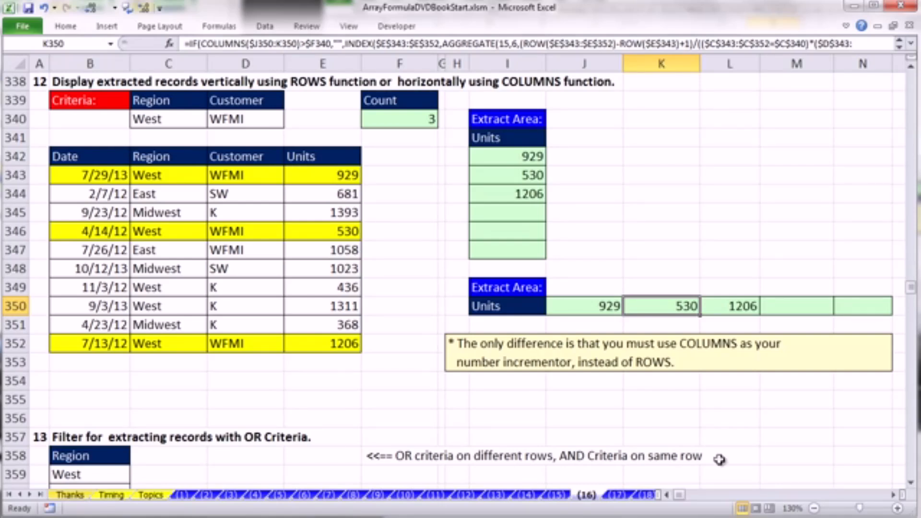
drag(912, 486, 912, 486)
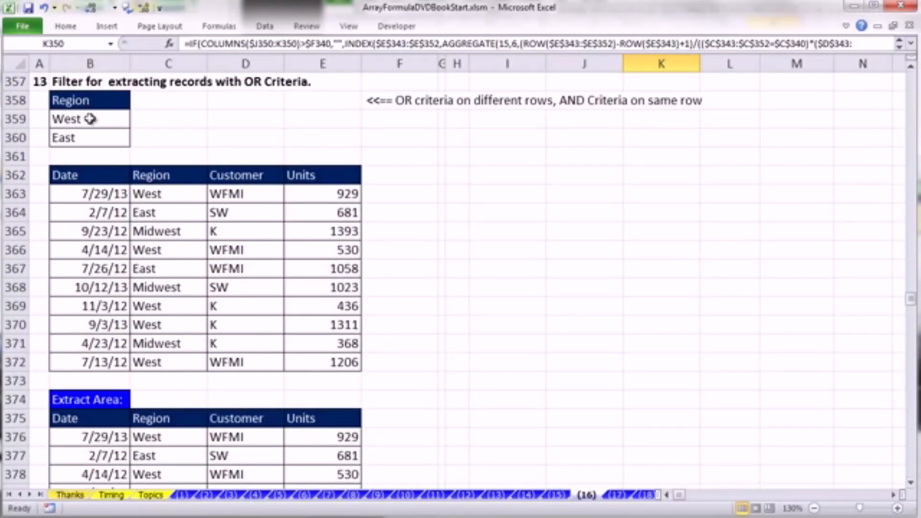
scroll(478, 284, down, 6)
scroll(478, 284, down, 1)
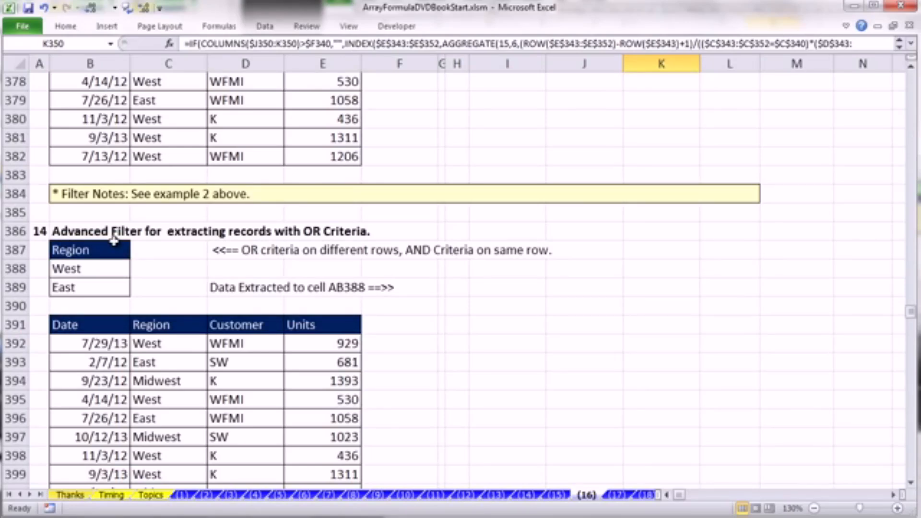
scroll(115, 239, up, 7)
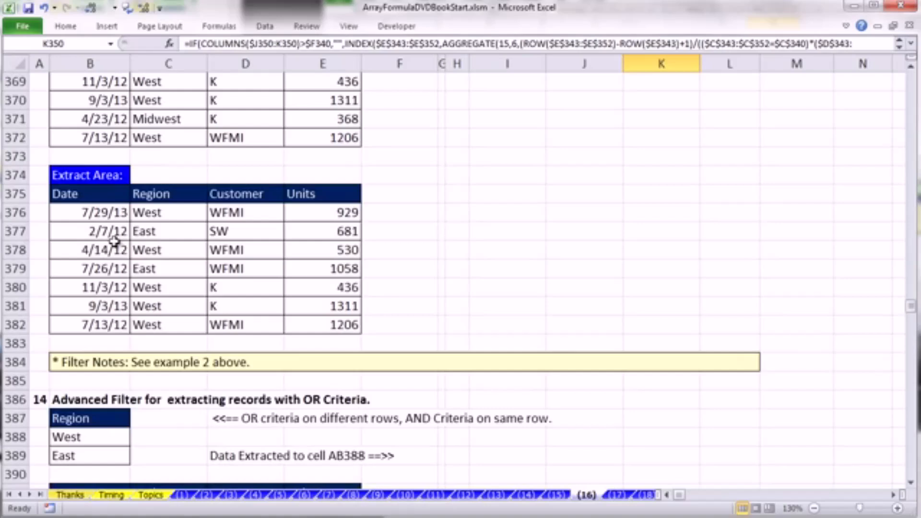
scroll(126, 225, down, 1)
scroll(135, 209, up, 2)
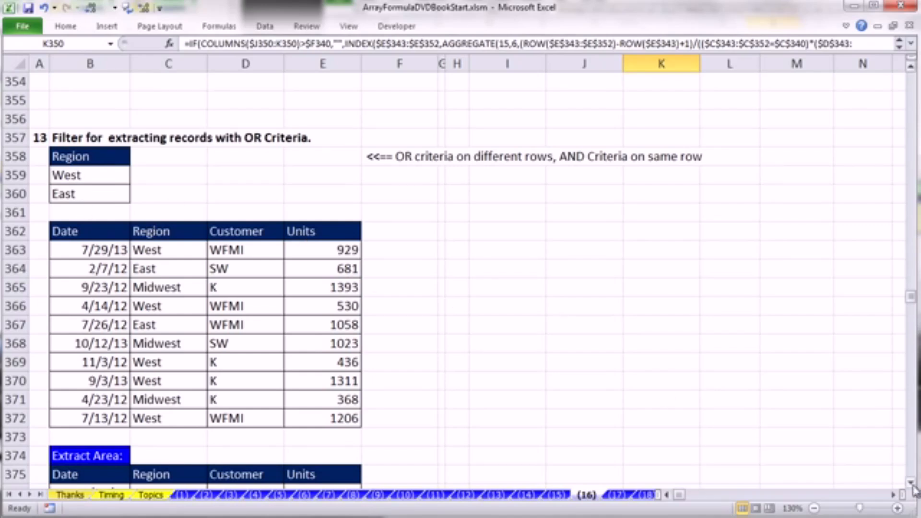
drag(911, 485, 913, 487)
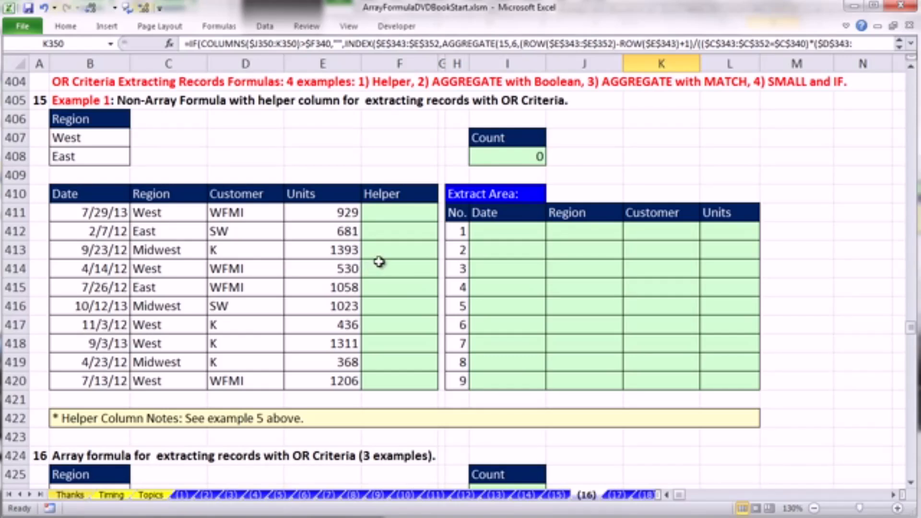
- Start an OR formula in helper cell F411 whose first logical test is C411=$B$407
drag(372, 213, 387, 377)
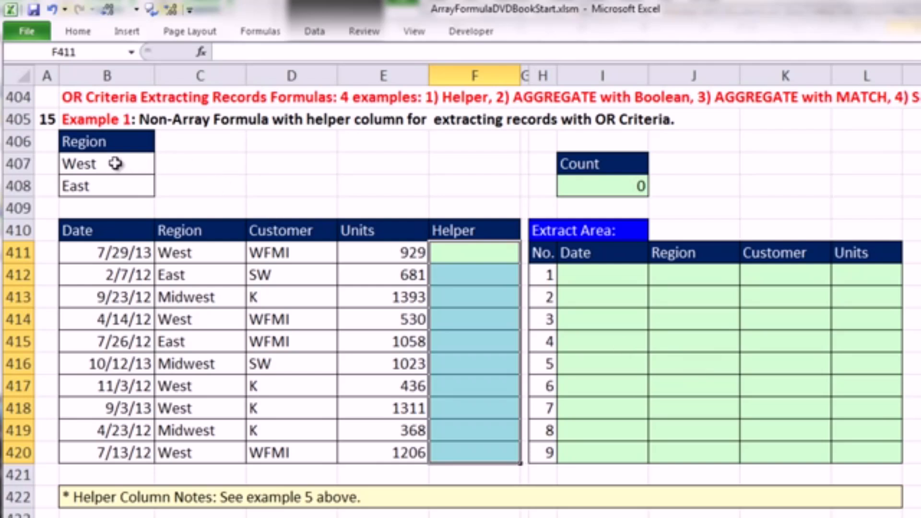
click(471, 254)
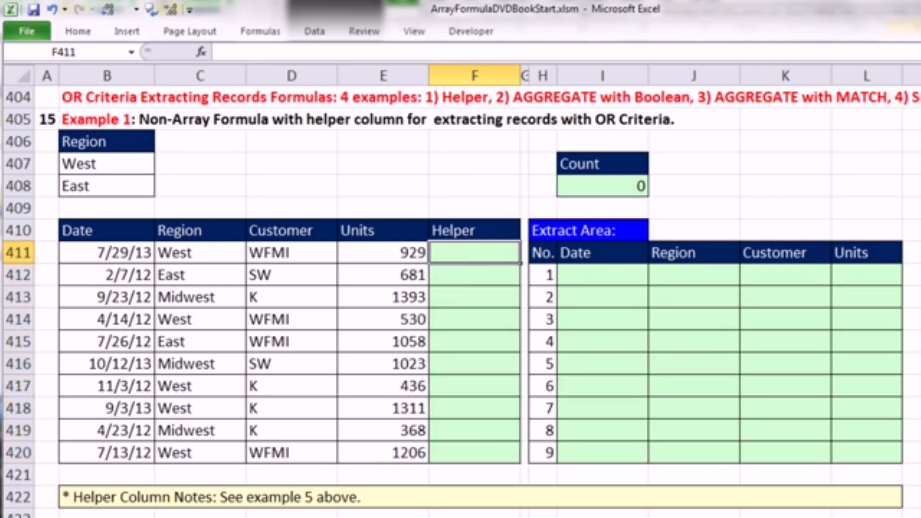
text(=or)
key(Tab)
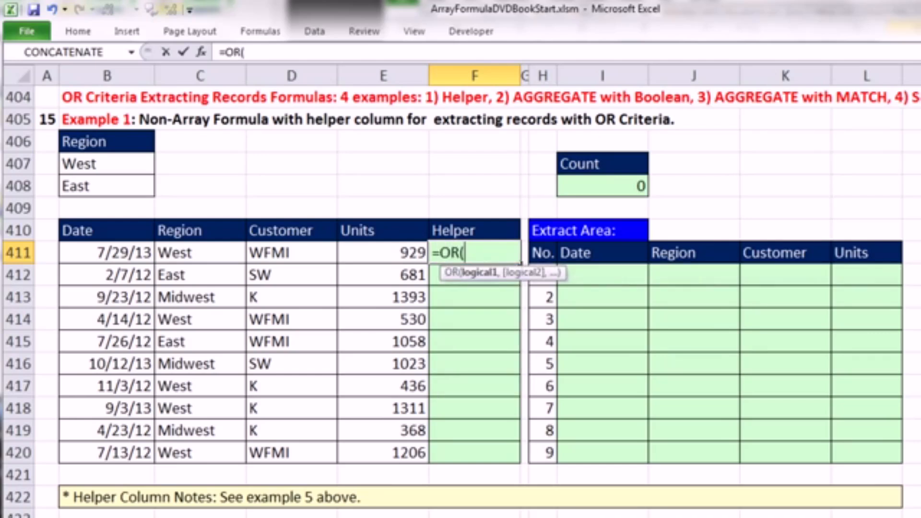
click(187, 255)
text(=)
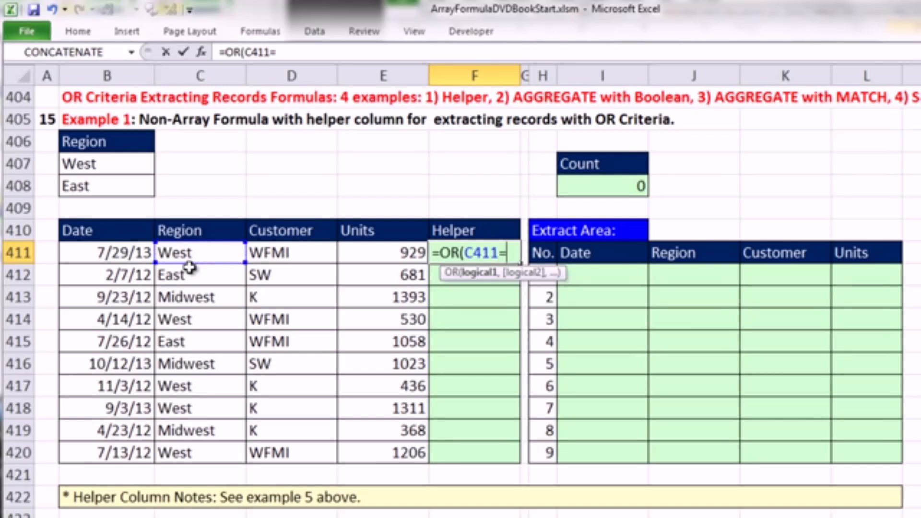
click(118, 164)
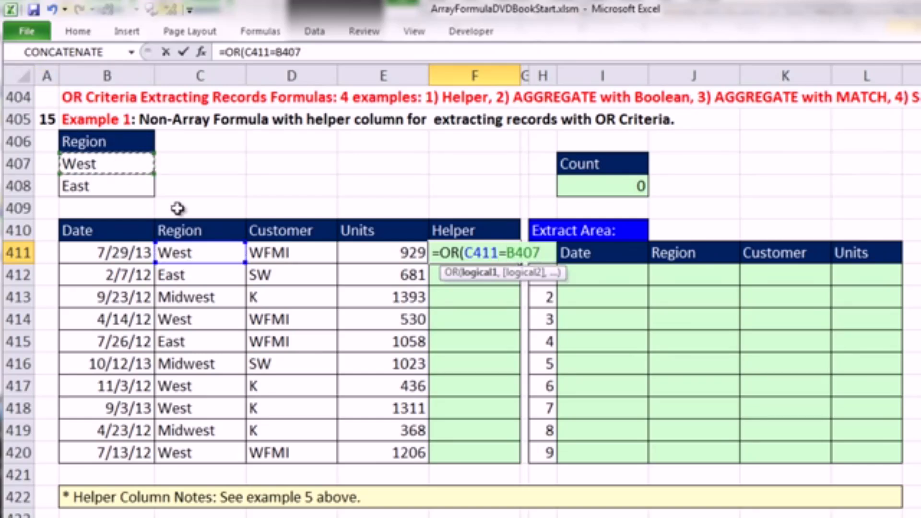
key(F4)
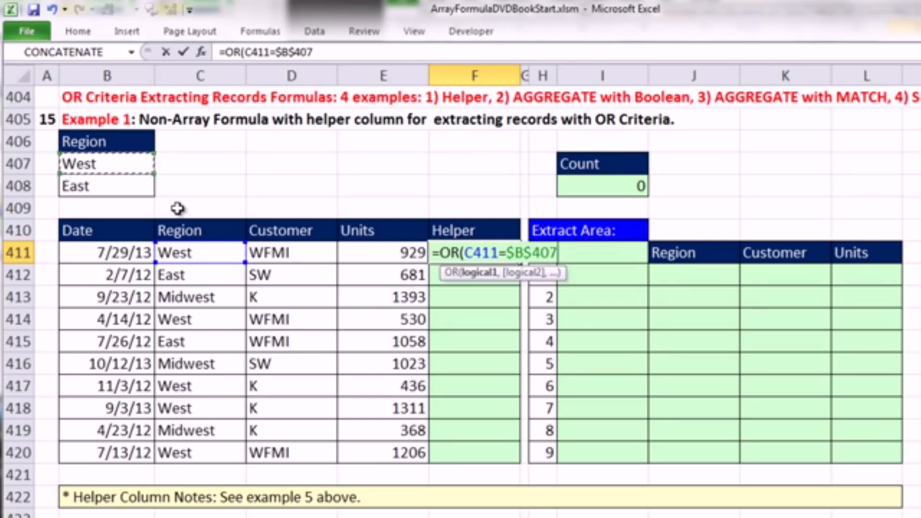
- Complete F411's OR formula with the second test C411=$B$408 and copy it down the Helper column to F420
text(,)
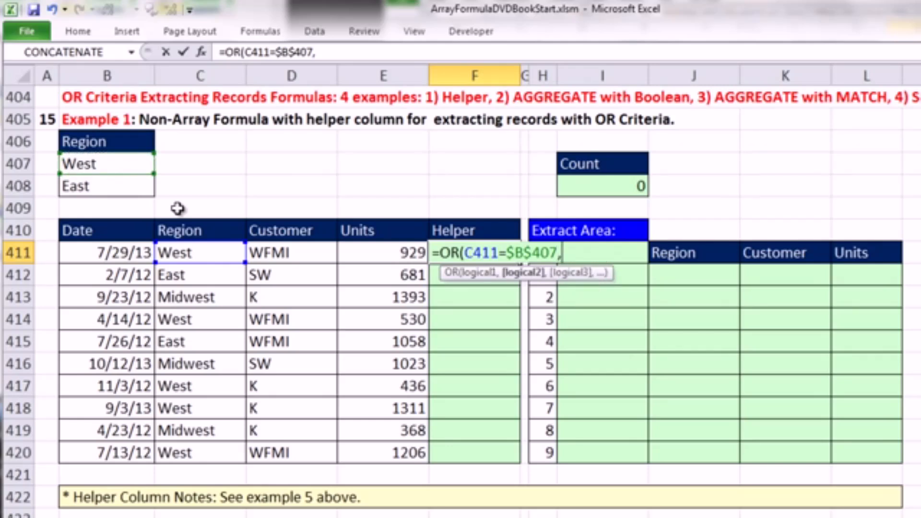
click(199, 256)
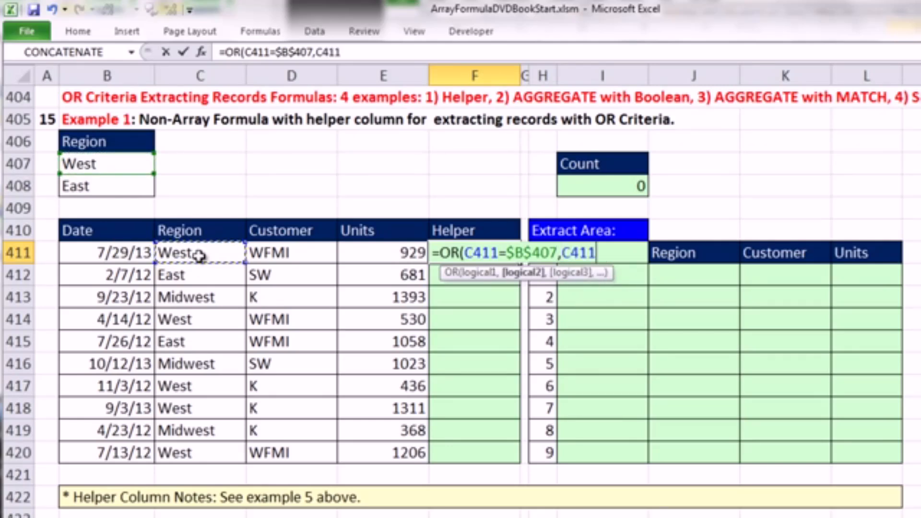
text(=)
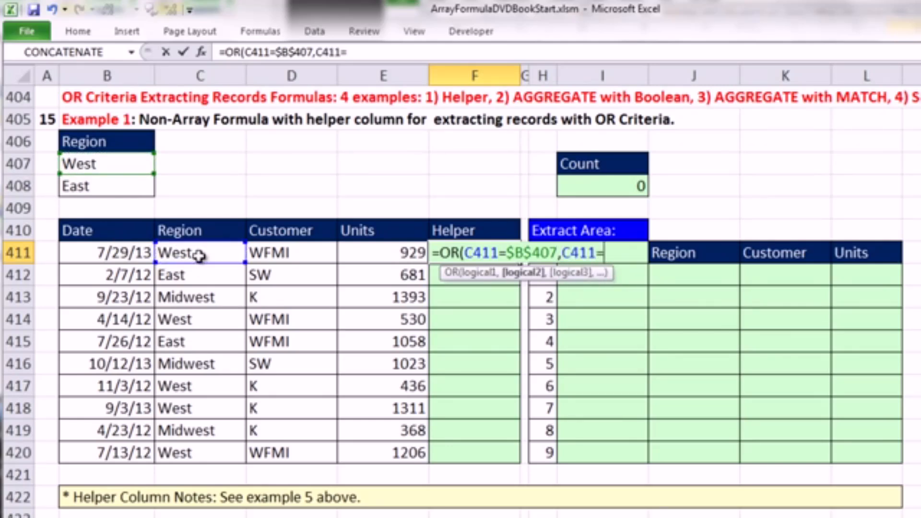
click(98, 188)
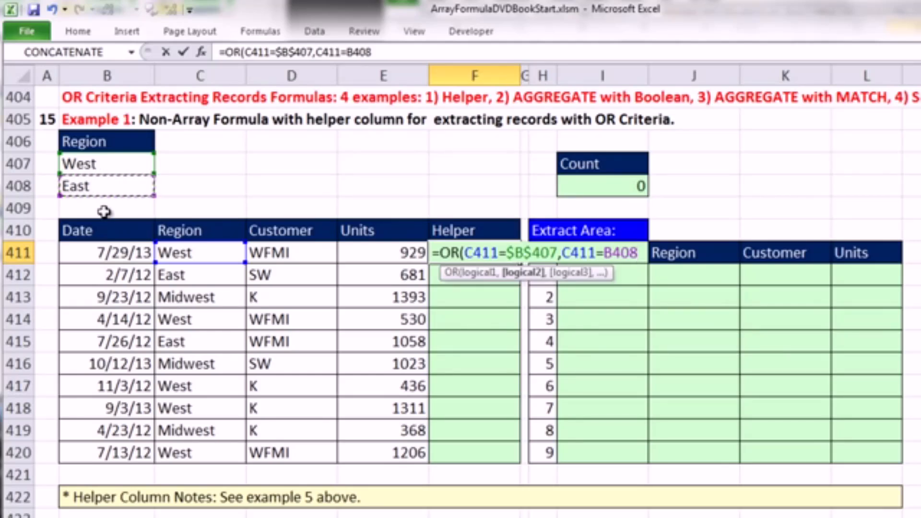
key(F4)
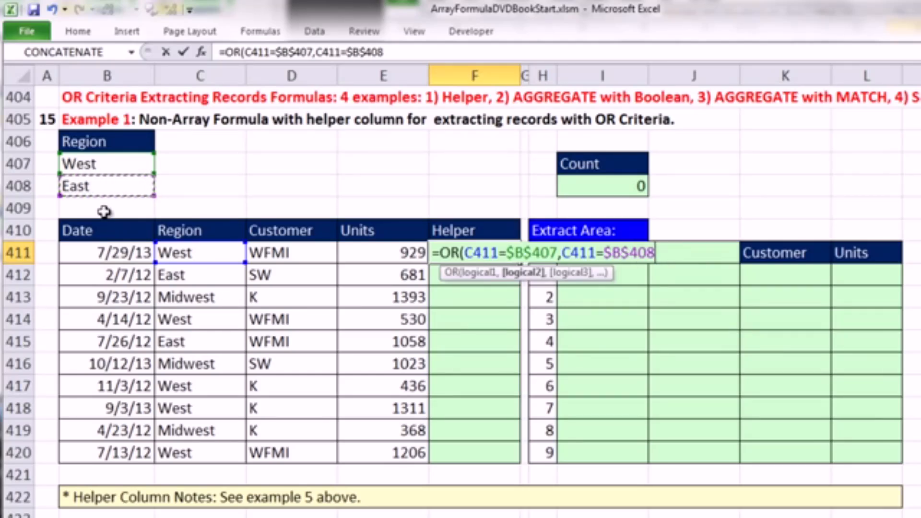
text())
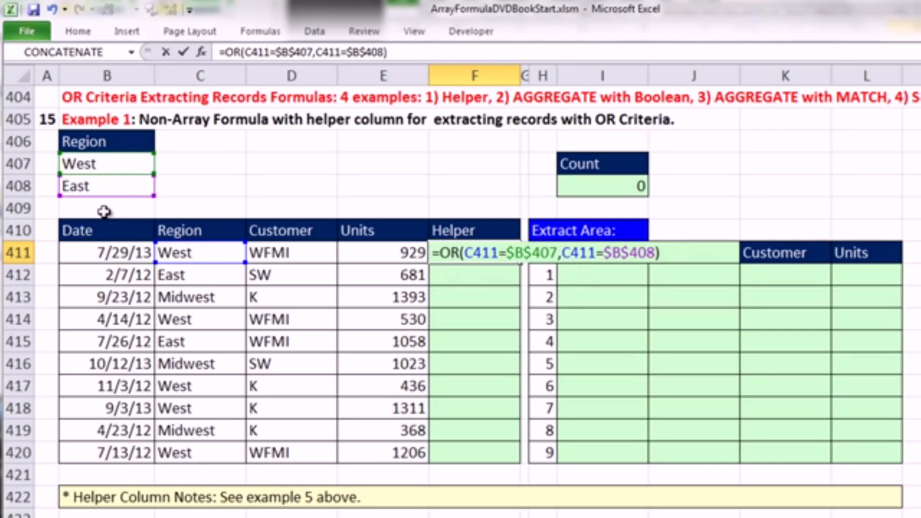
key(ctrl+Return)
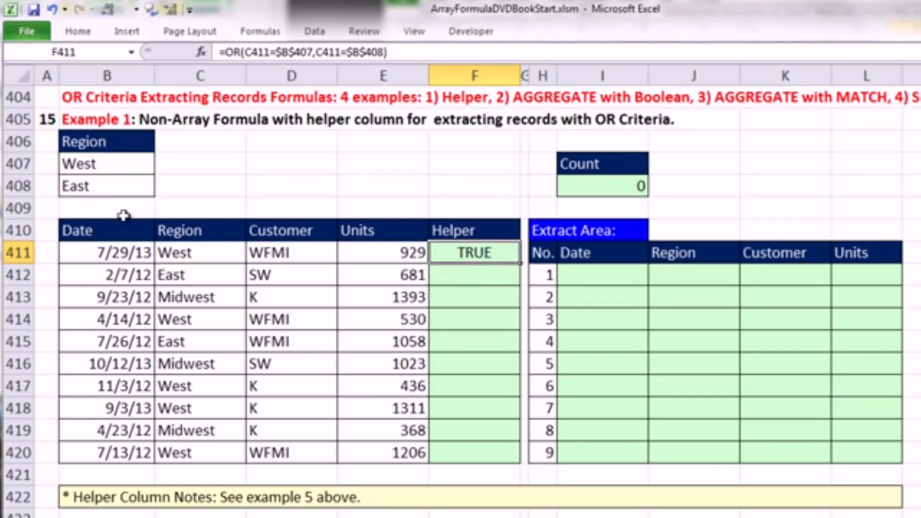
double_click(521, 262)
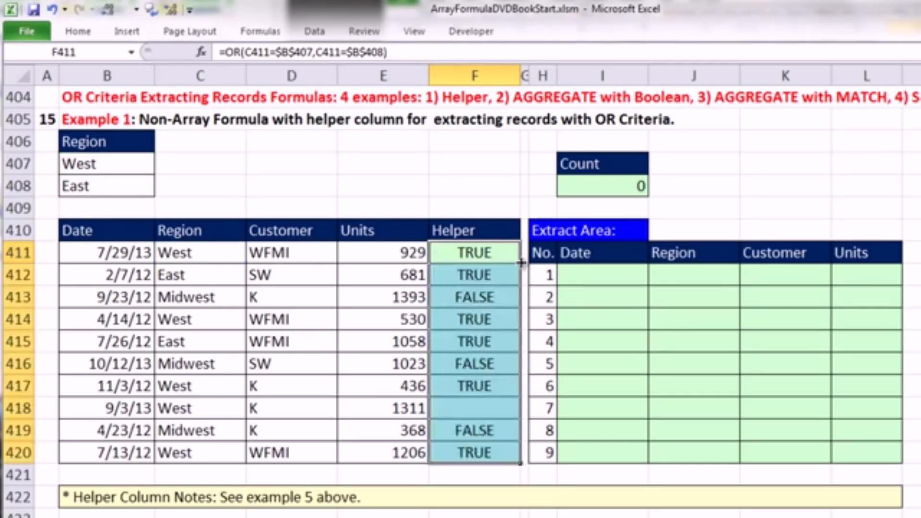
- Examine the repeated OR results for matching records in the Helper column, from F411 through F415
click(499, 258)
click(493, 274)
ctrl+click(492, 321)
ctrl+click(493, 342)
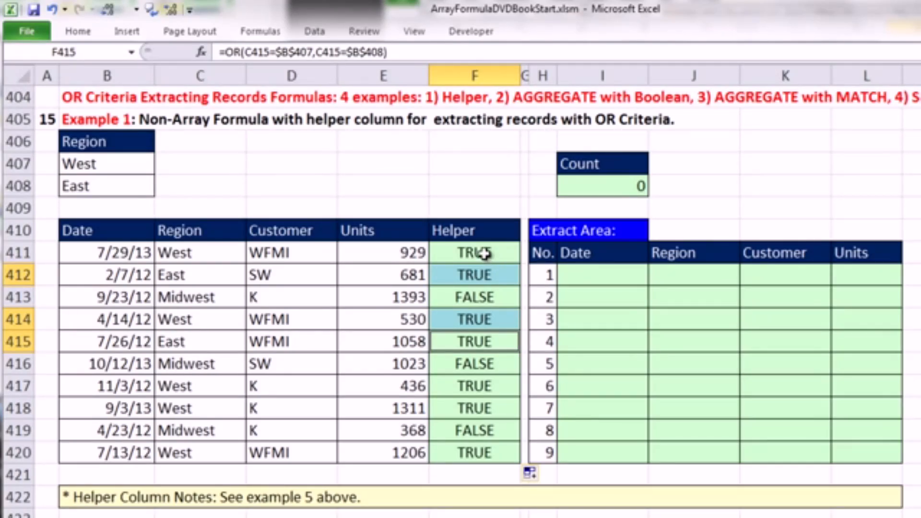
click(478, 286)
click(474, 328)
click(475, 334)
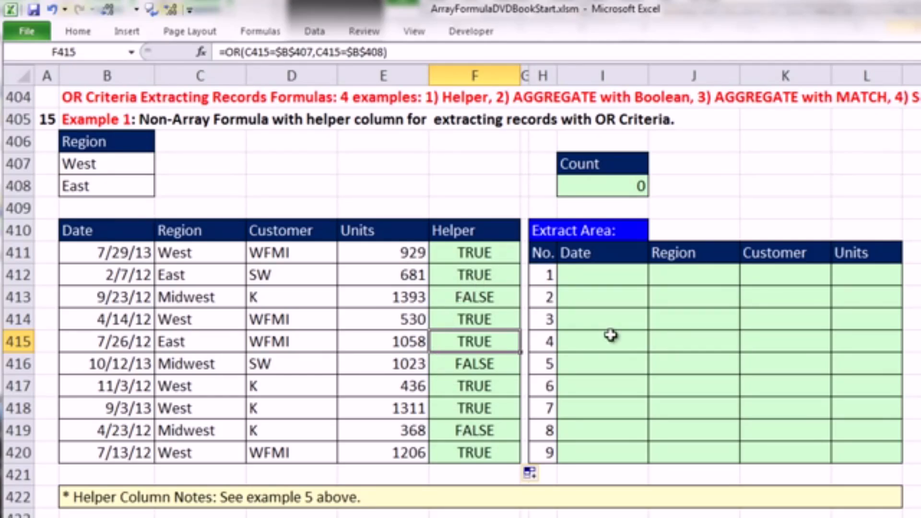
double_click(462, 276)
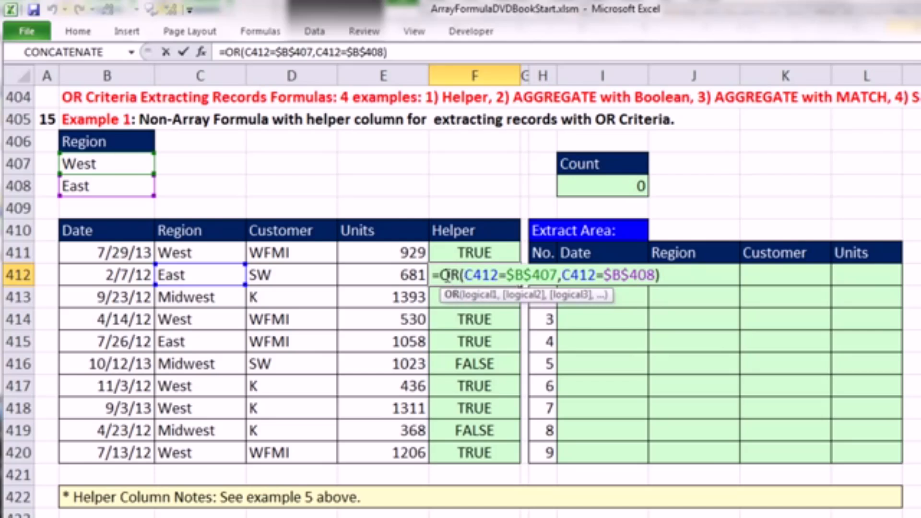
click(441, 274)
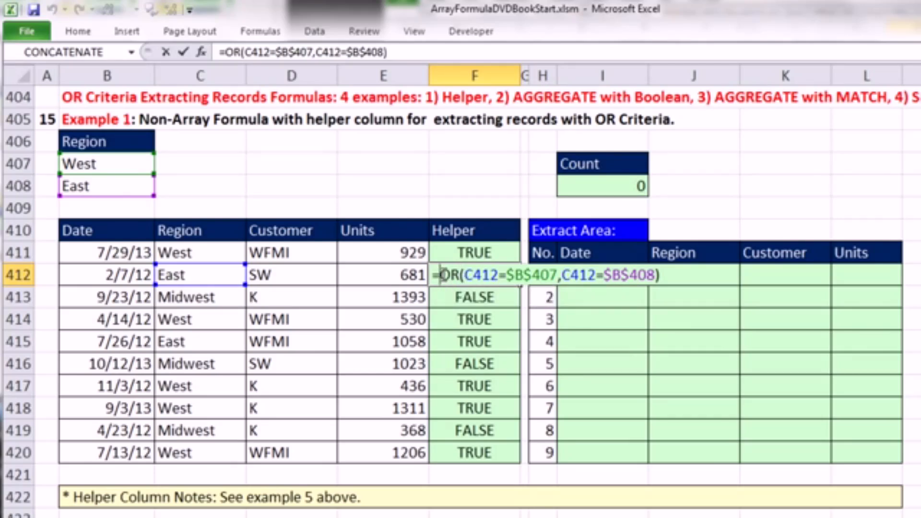
key(ctrl+Return)
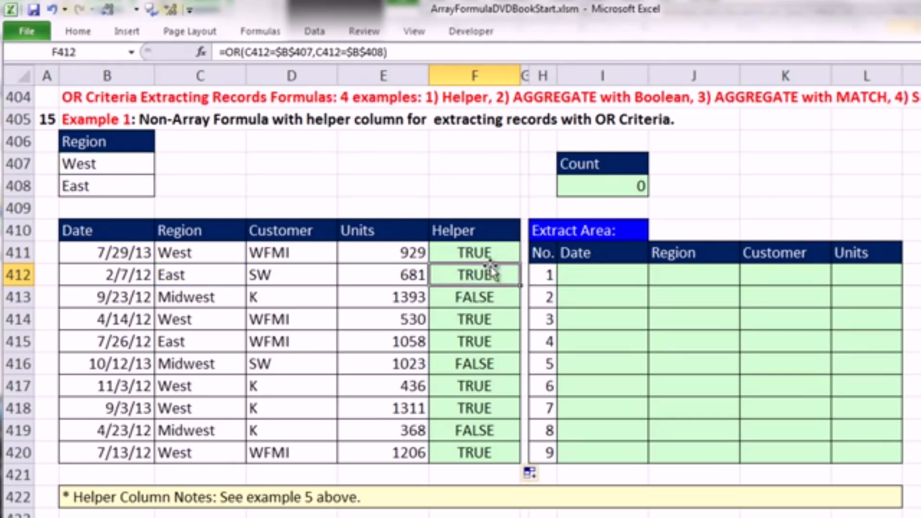
- Add F411+ in front of the OR function in F412 so the formula reads =F411+OR(C412=$B$407,C412=$B$408)
double_click(447, 277)
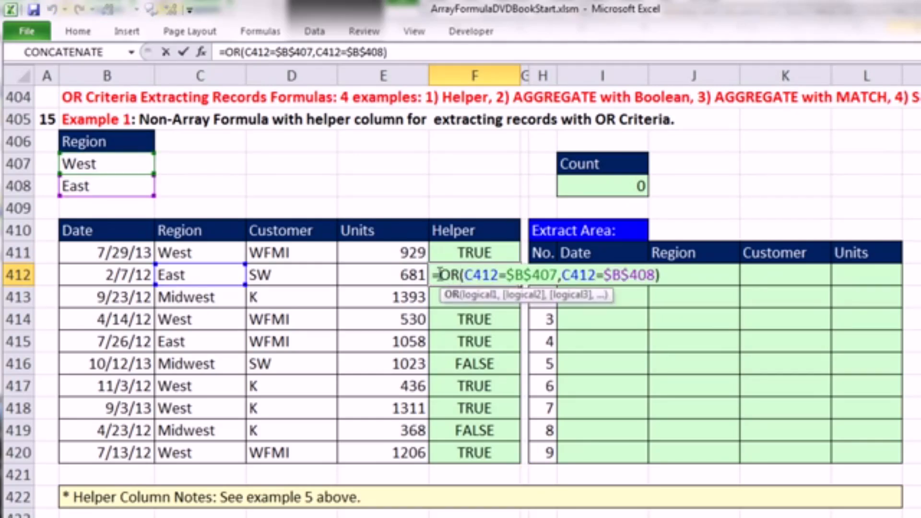
click(440, 275)
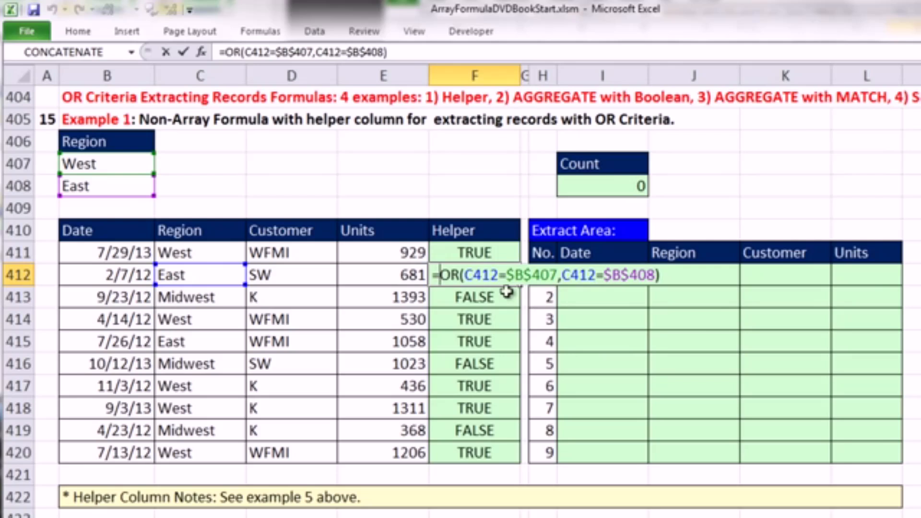
click(441, 254)
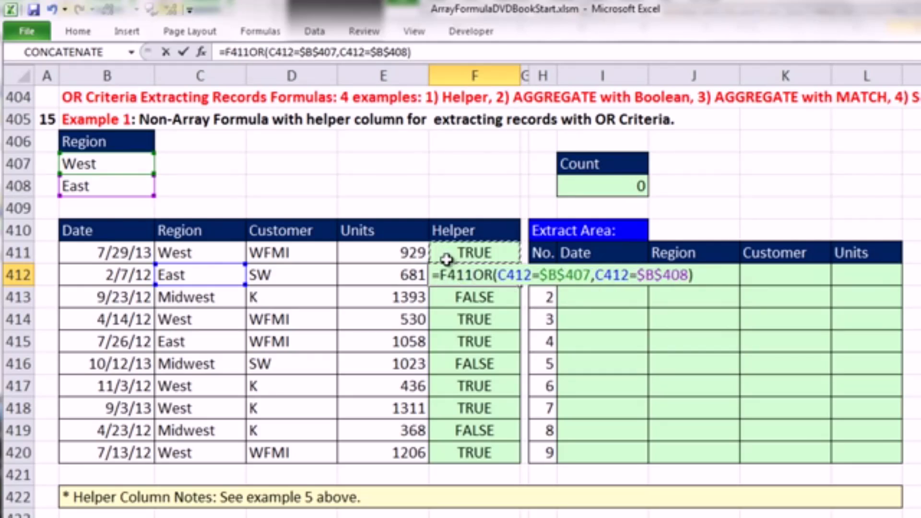
text(+)
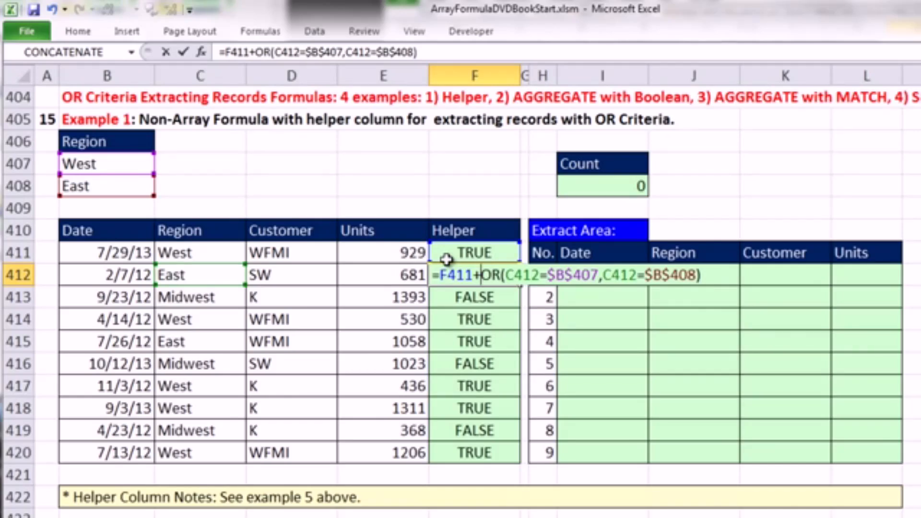
key(ctrl+Return)
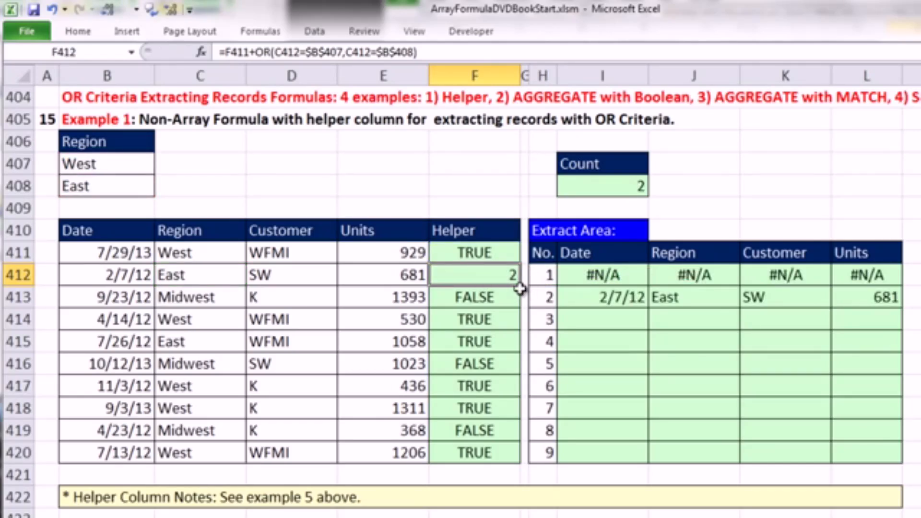
- Copy the running-count formula from F412 down the Helper column through F420 and check the formula in F412
drag(521, 287, 519, 303)
click(496, 296)
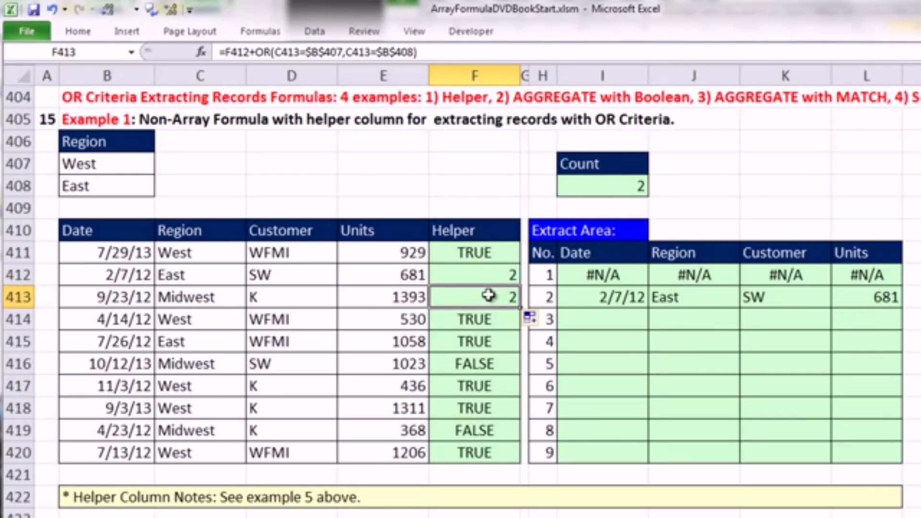
double_click(519, 306)
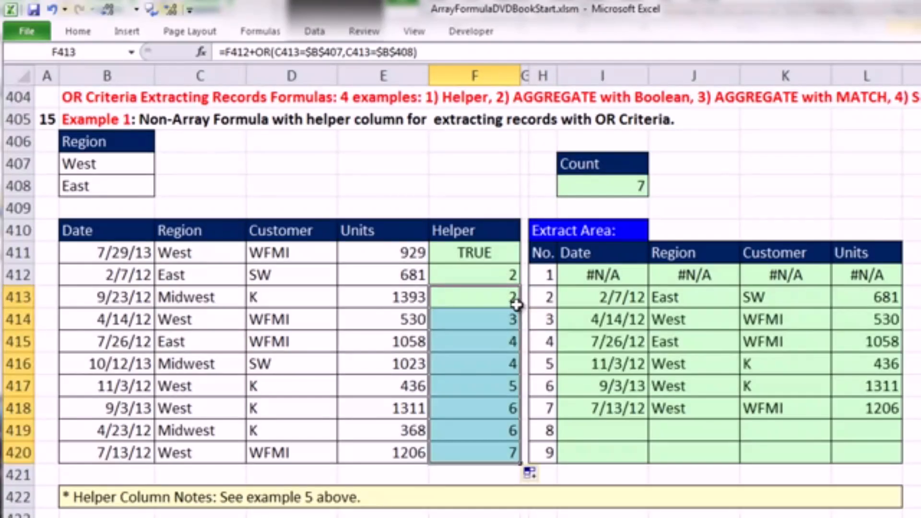
right_click(496, 413)
key(Escape)
double_click(466, 275)
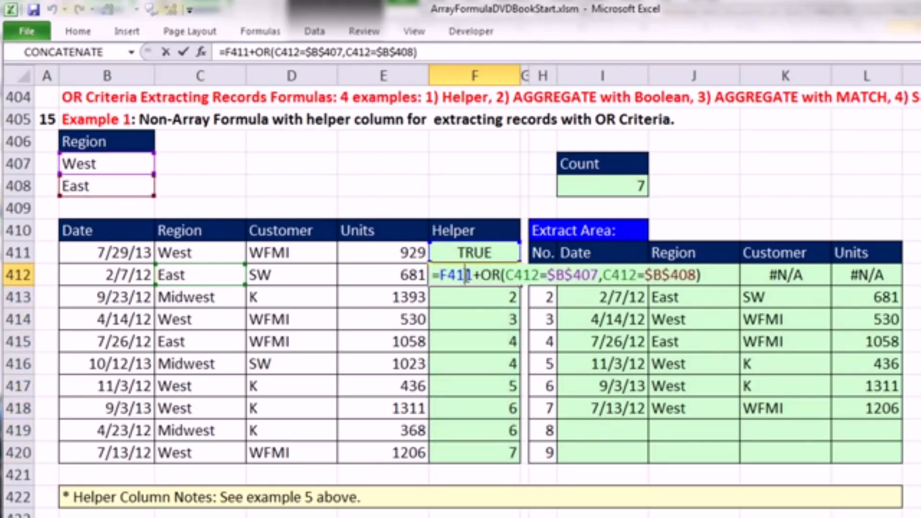
key(Escape)
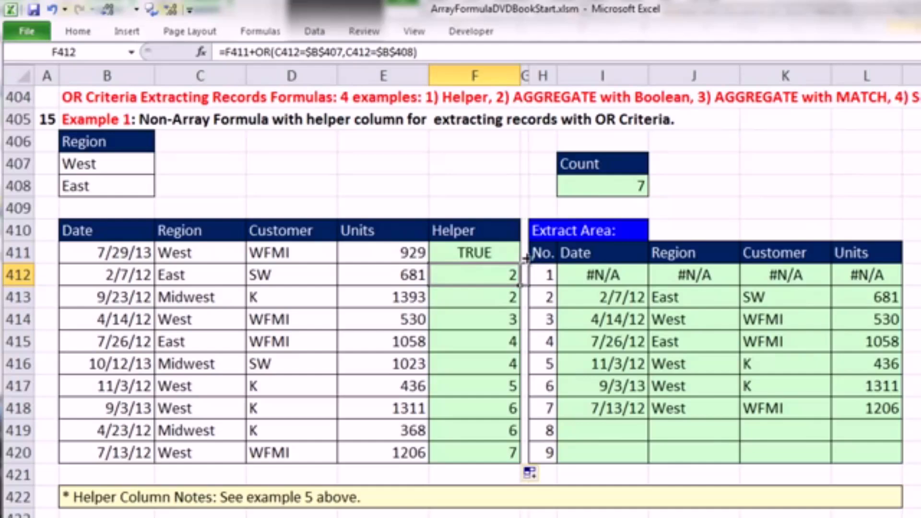
- Copy F412's formula up into F411, add SUM( before F410, and replace the plus sign before OR with a comma
drag(521, 286, 506, 258)
double_click(463, 253)
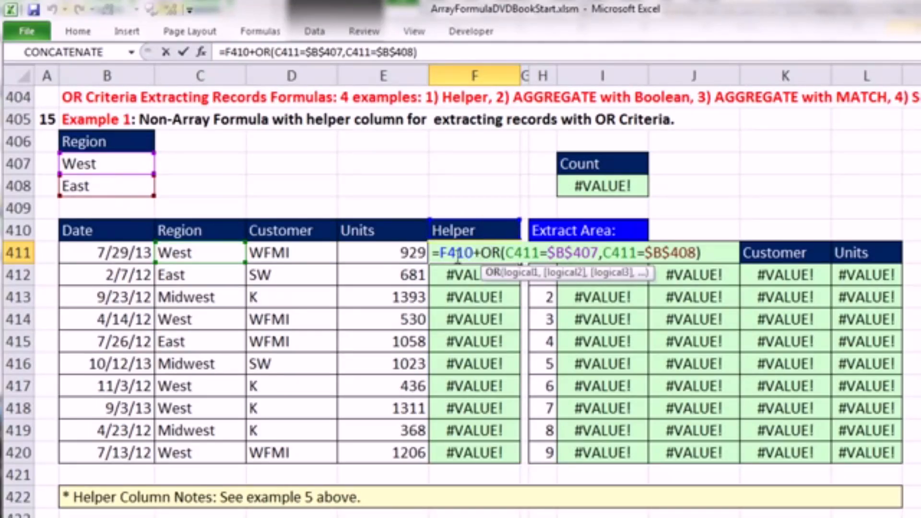
click(440, 250)
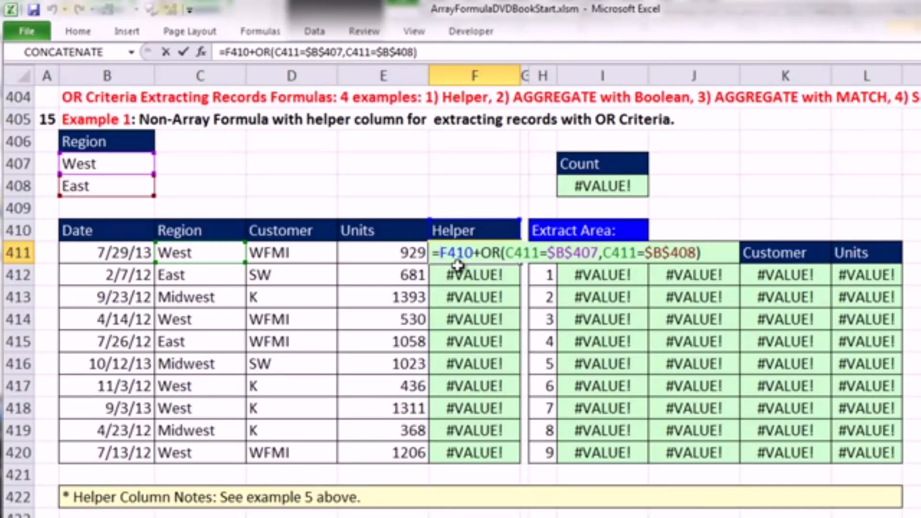
text(sum()
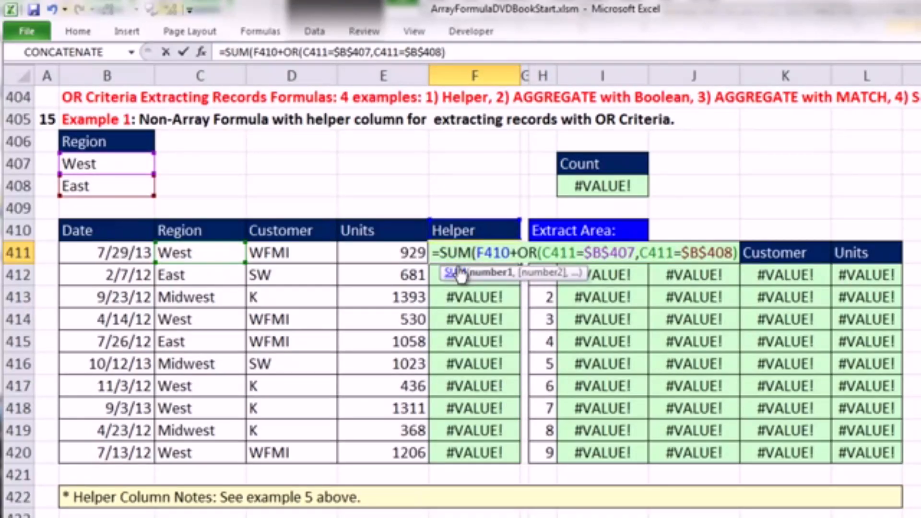
drag(511, 252, 518, 252)
text(,)
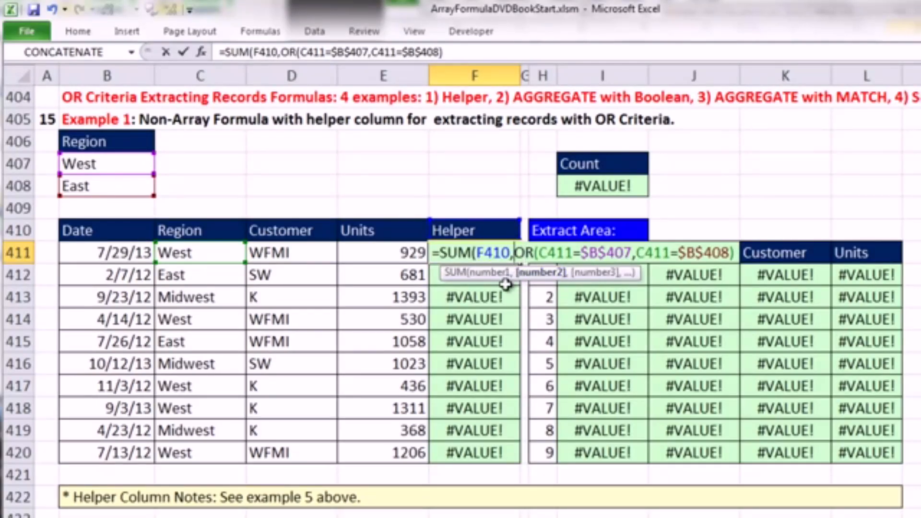
- Close F411's formula so it reads =SUM(F410,OR(C411=$B$407,C411=$B$408)) and copy it down the Helper column to F420
click(495, 253)
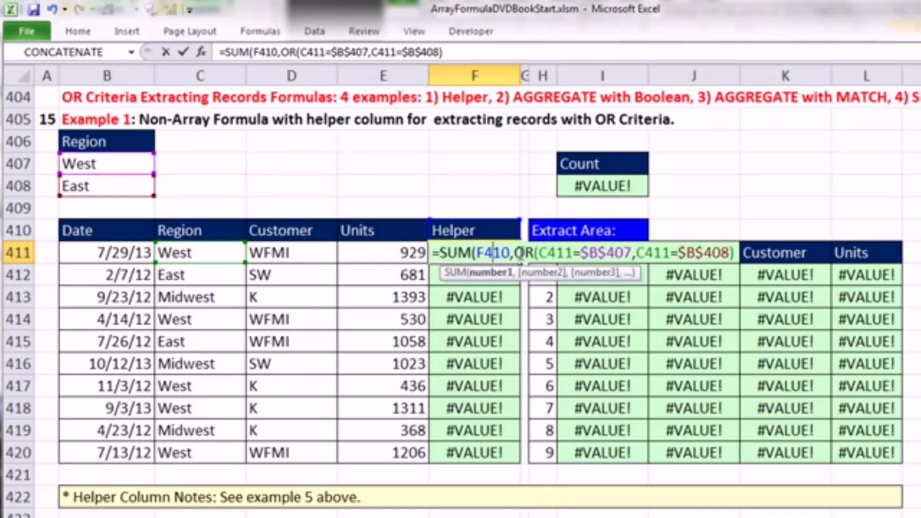
click(517, 253)
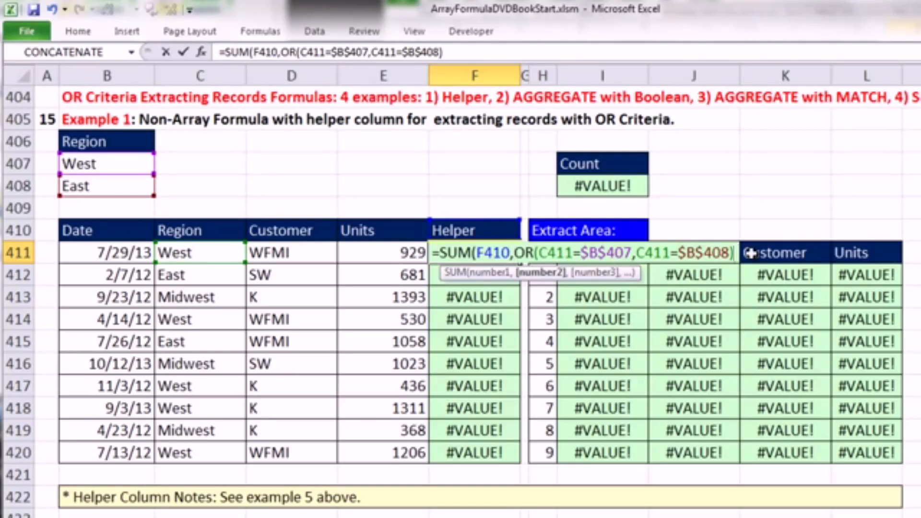
text())
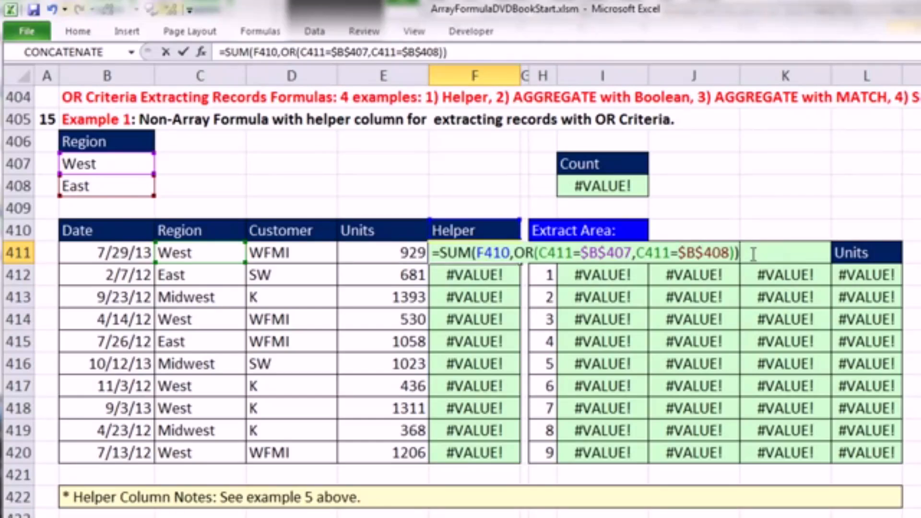
key(ctrl+Return)
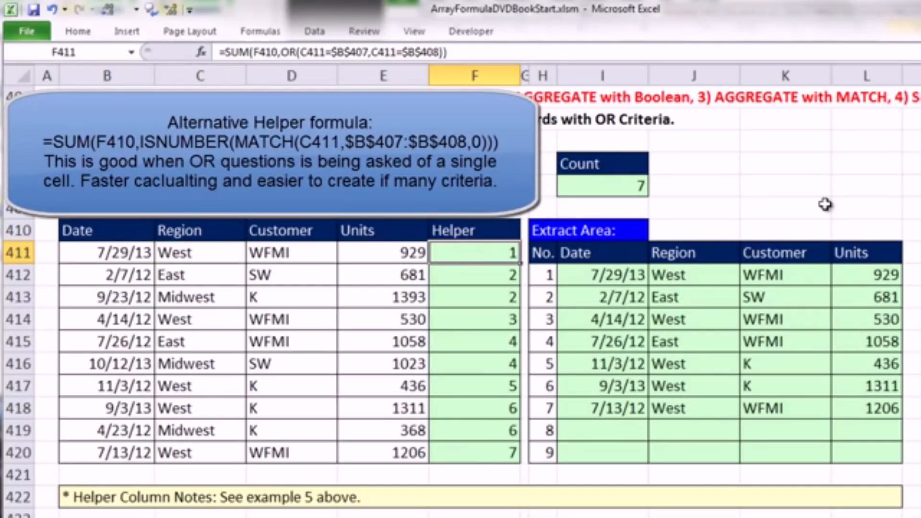
double_click(521, 264)
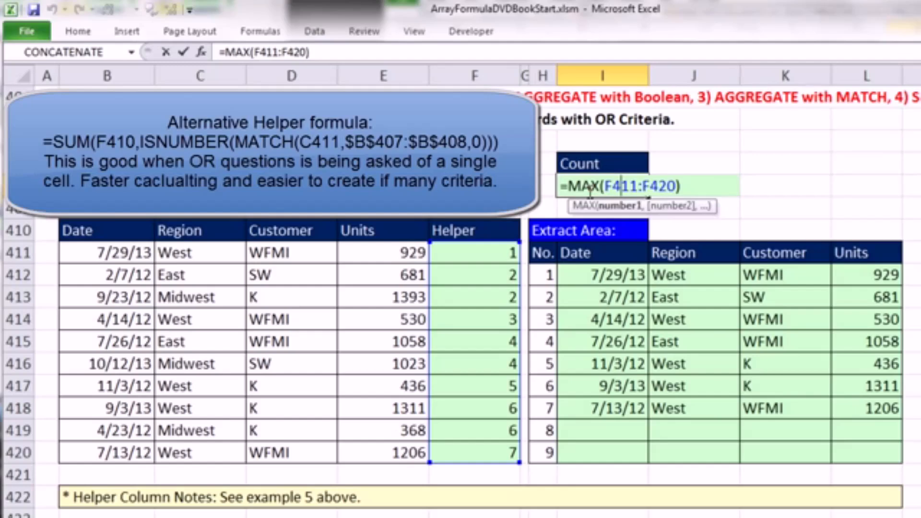
- Examine the MAX formula in Count cell I408 and the MATCH arguments of the extraction formula in I412
key(ctrl+Return)
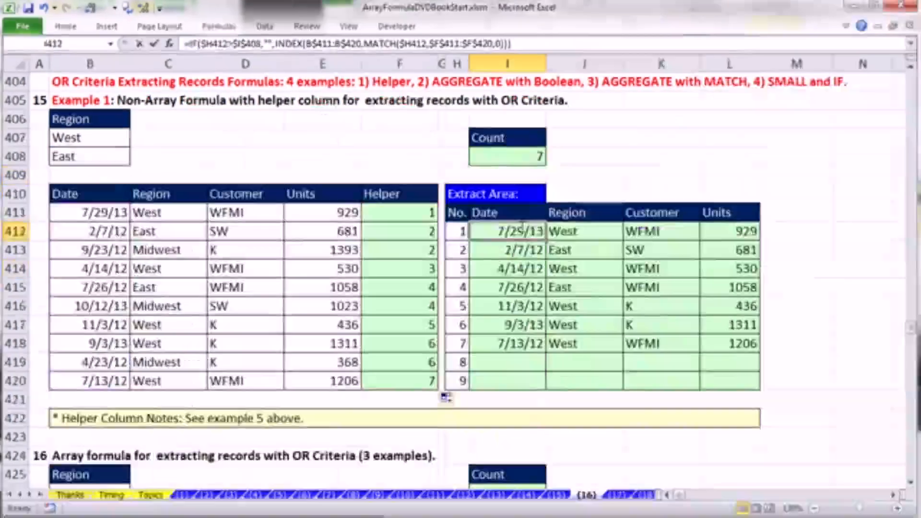
key(F2)
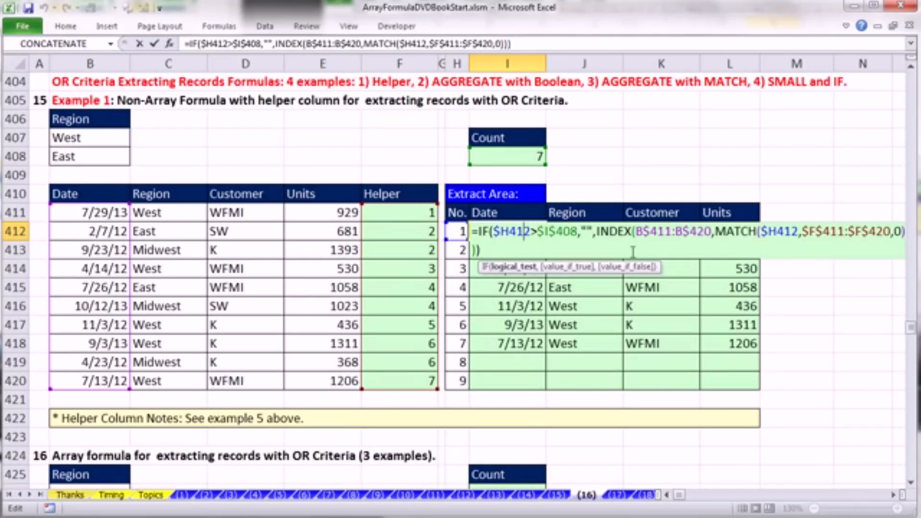
click(896, 232)
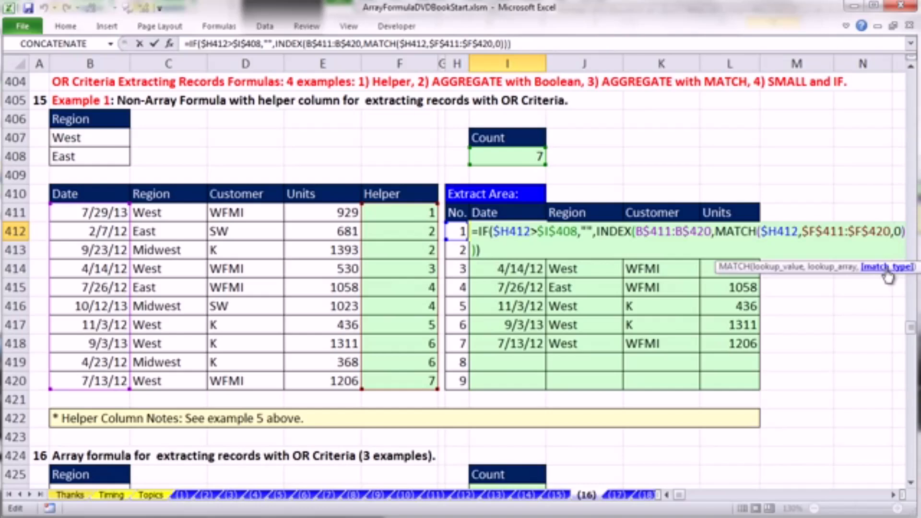
drag(886, 270, 853, 263)
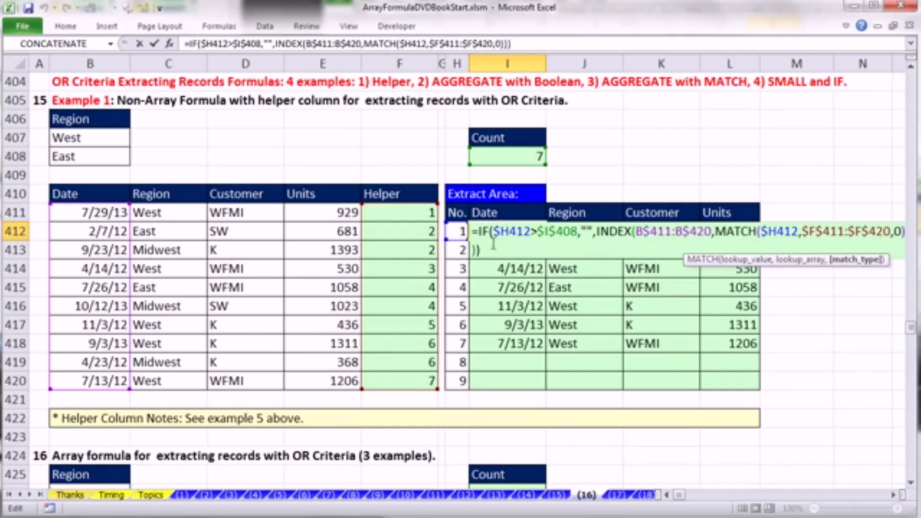
- Examine the MATCH arguments of the extraction formula in I413, and select row 413 from the Helper cell back to Date
key(Escape)
double_click(511, 250)
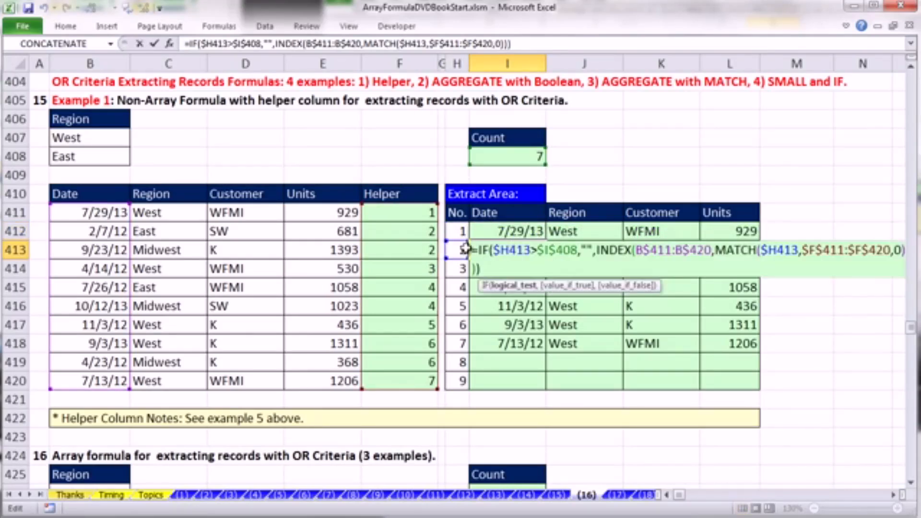
click(895, 250)
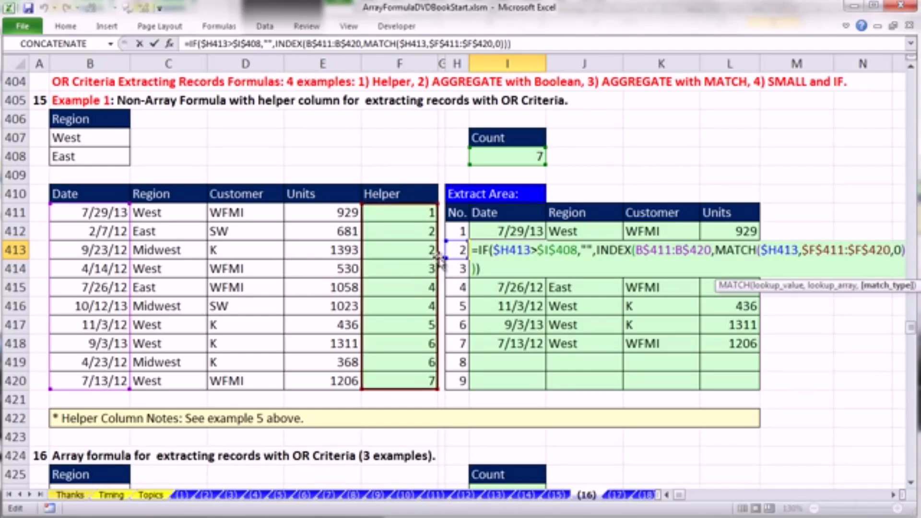
key(ctrl+Return)
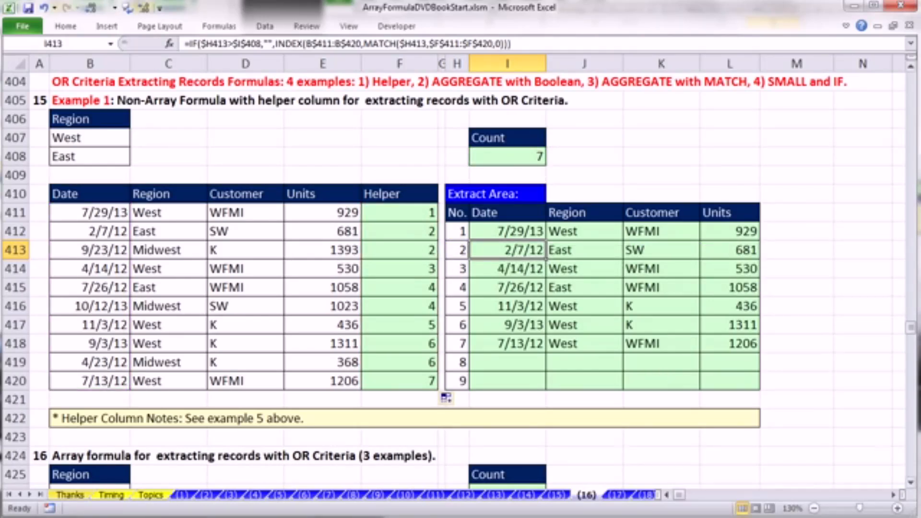
key(Left)
key(Left)
key(Left)
key(ctrl+shift+Left)
- Examine the formula in Count cell I426 of section 16, which covers array formulas with OR criteria
drag(911, 484, 911, 484)
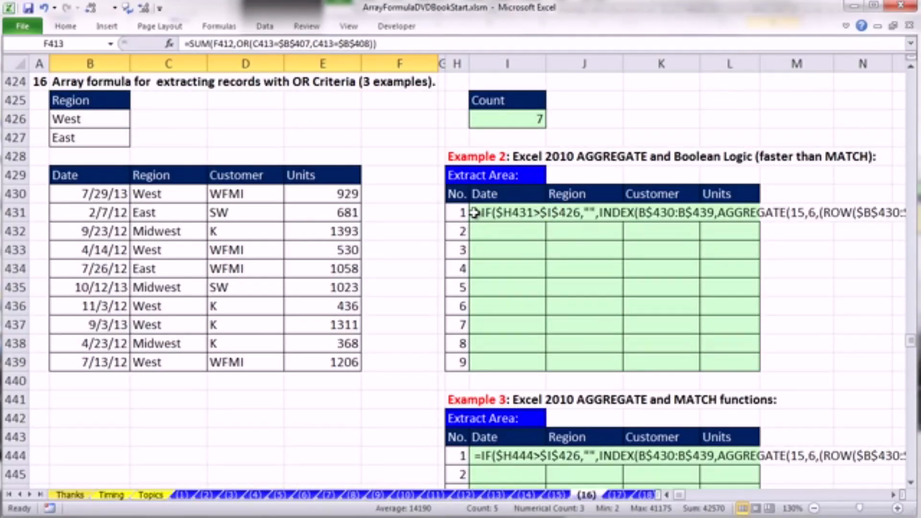
click(504, 117)
key(F2)
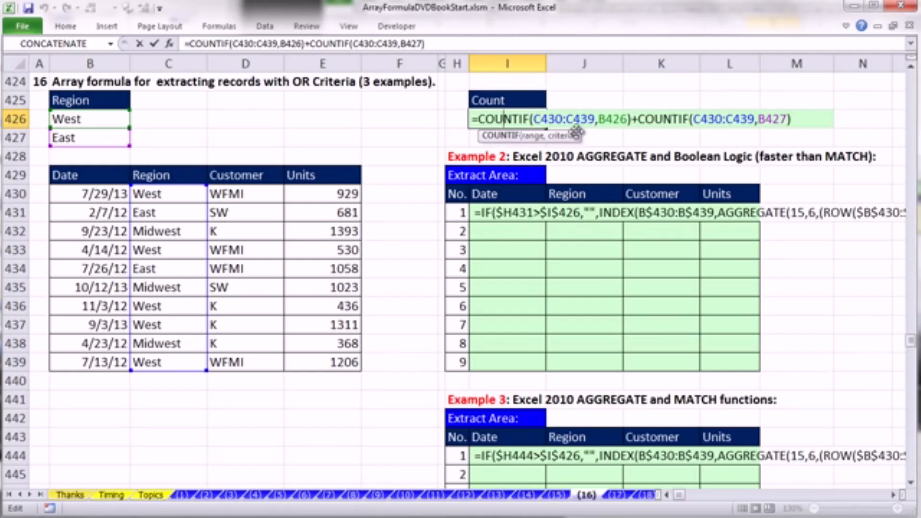
key(ctrl+Return)
- Open the partial formula in I431 for editing and review its IF, INDEX and AGGREGATE arguments
double_click(477, 212)
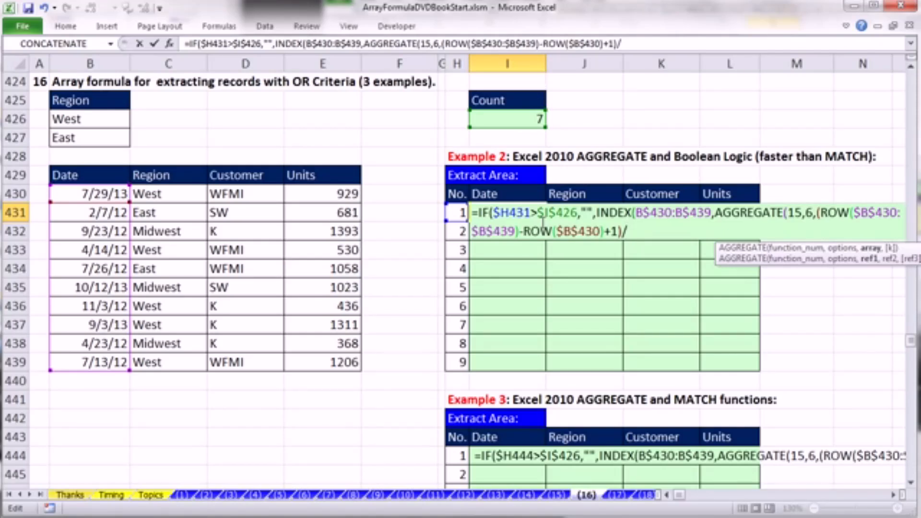
click(509, 212)
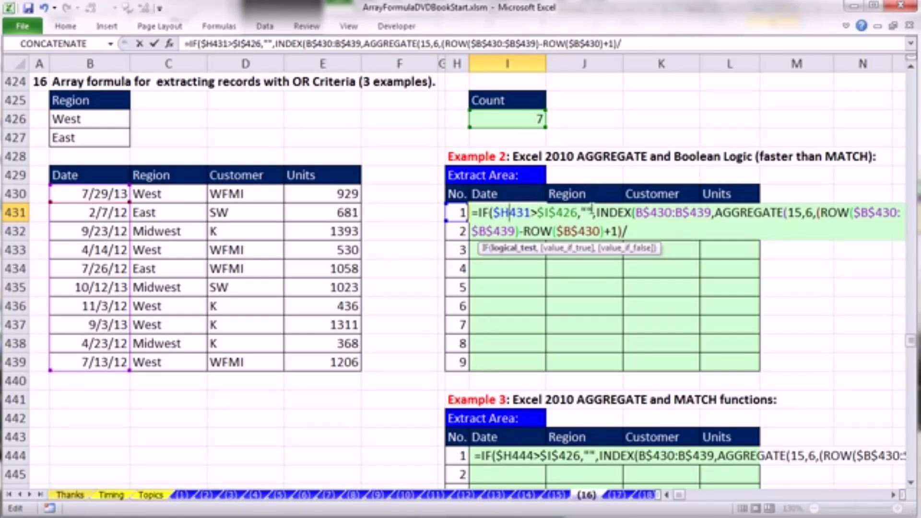
click(588, 211)
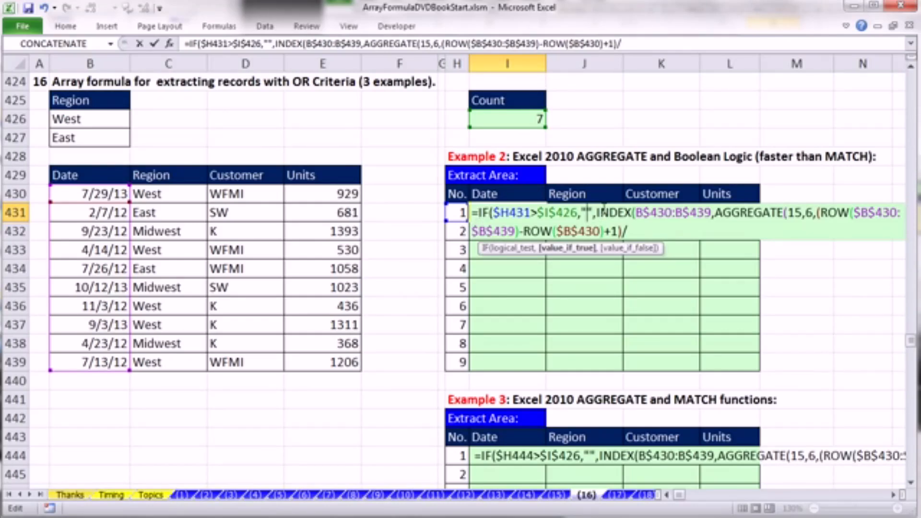
click(666, 214)
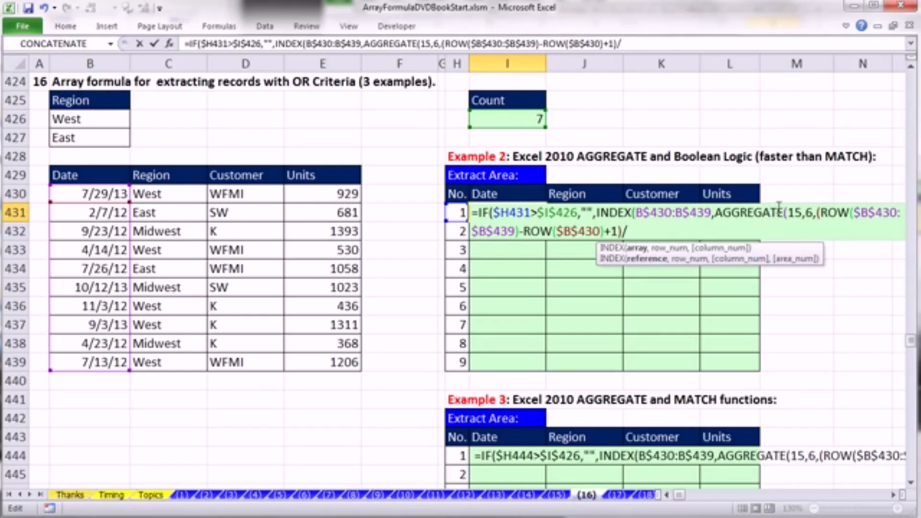
click(793, 213)
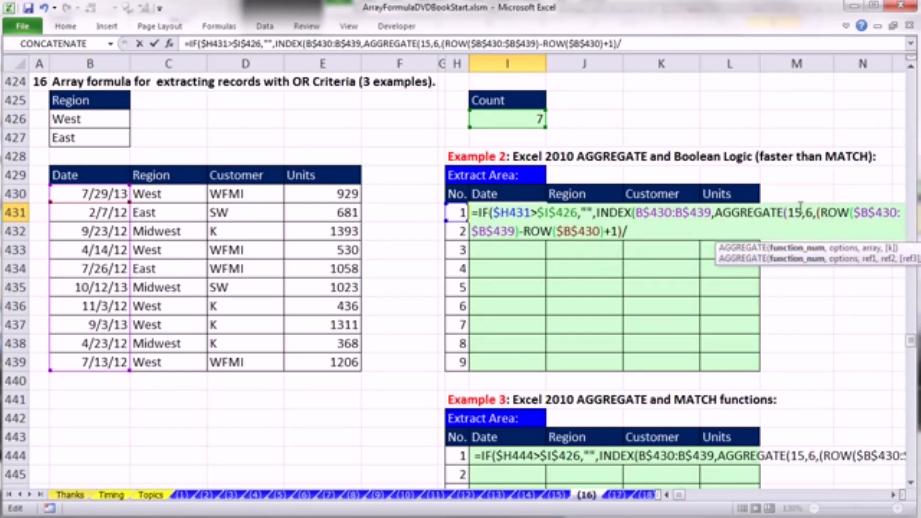
click(816, 216)
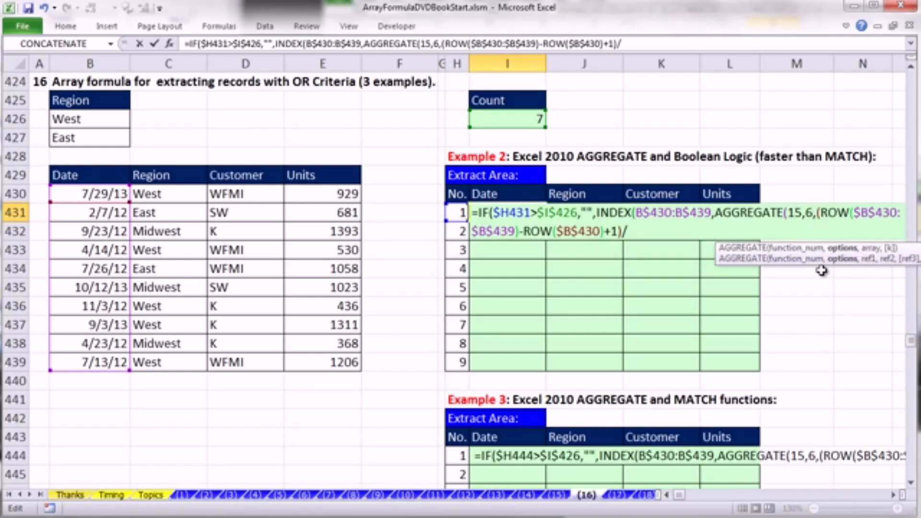
- Evaluate the ROW expression in I431's AGGREGATE array argument, and undo the evaluation to restore the expression
drag(818, 213, 830, 235)
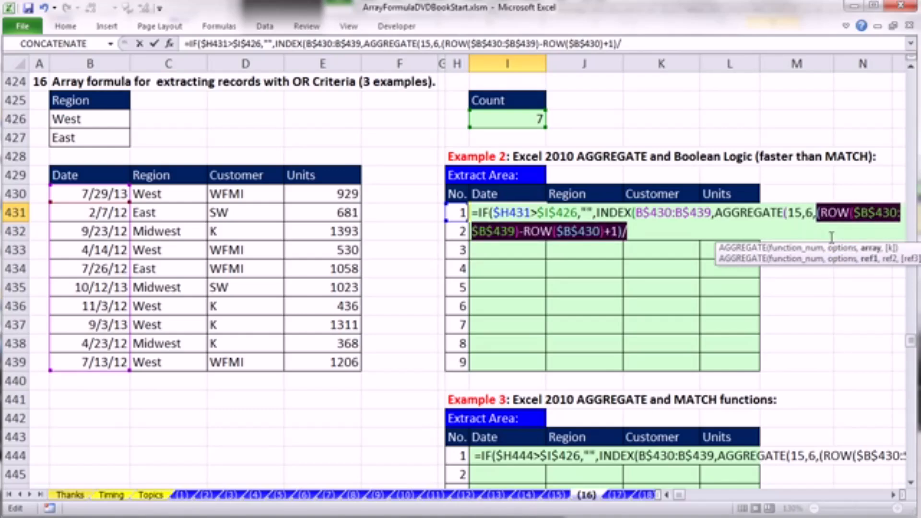
key(F9)
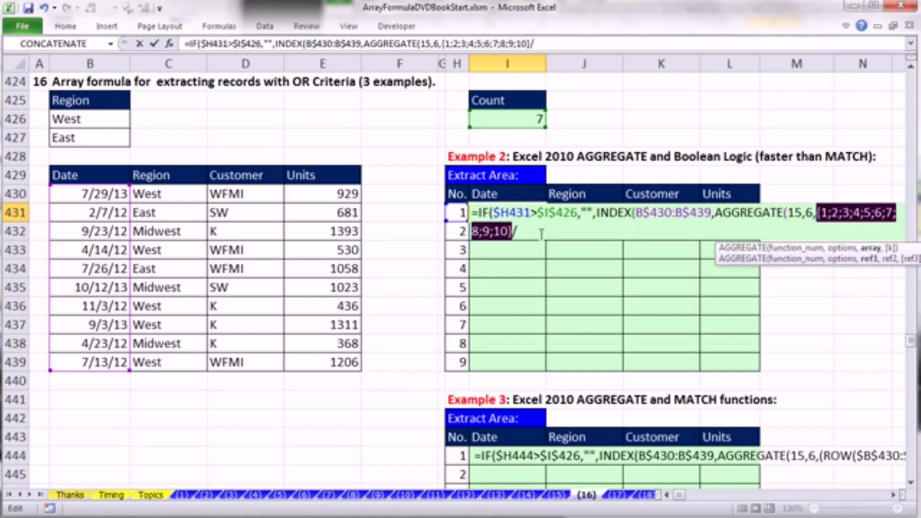
key(ctrl+z)
- Append the first OR test to the divisor in I431's AGGREGATE array as (($C$430:$C$439=$B$426)
click(634, 232)
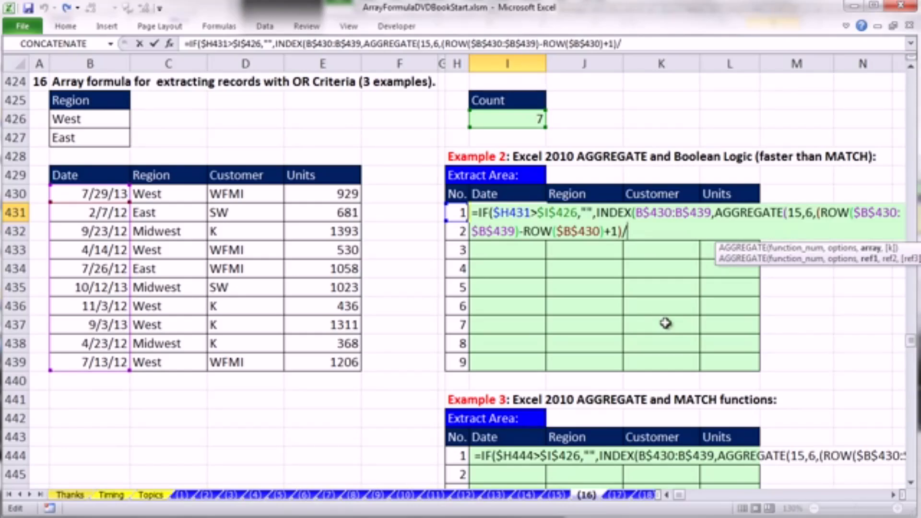
text((()
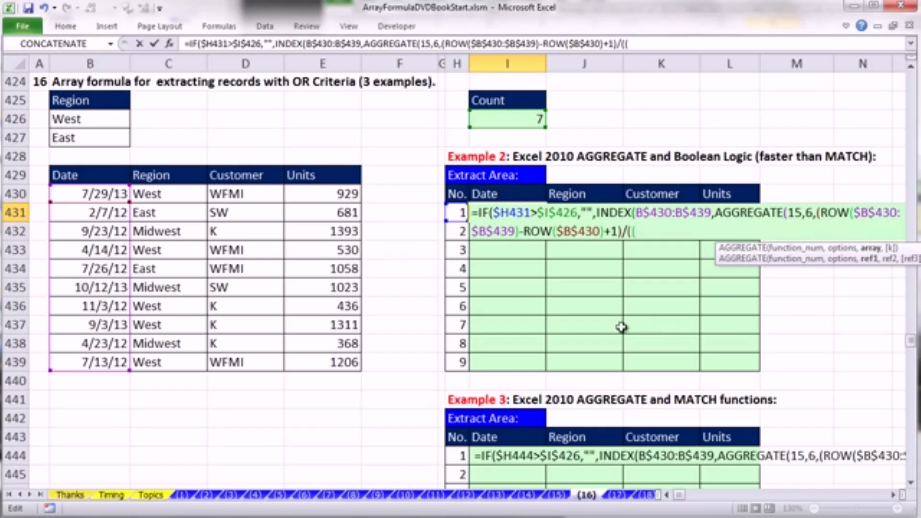
drag(150, 194, 161, 362)
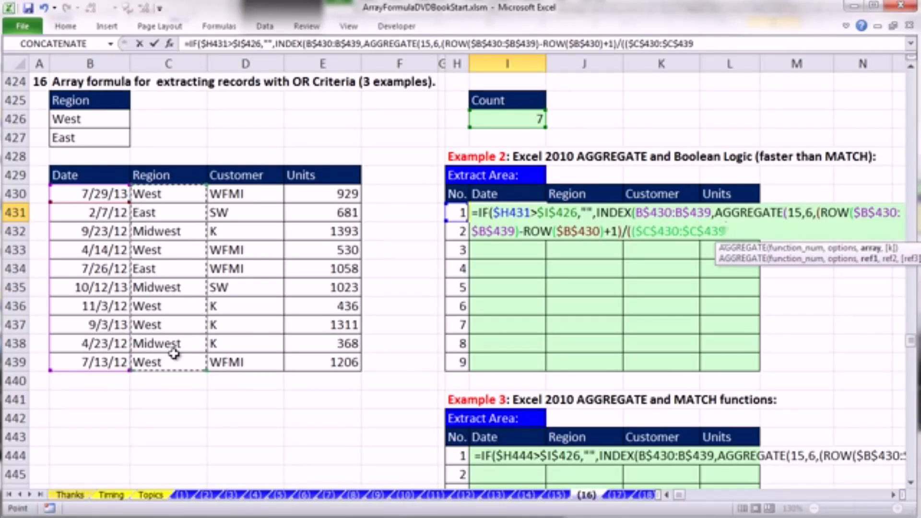
text(=)
click(106, 116)
key(F4)
text())
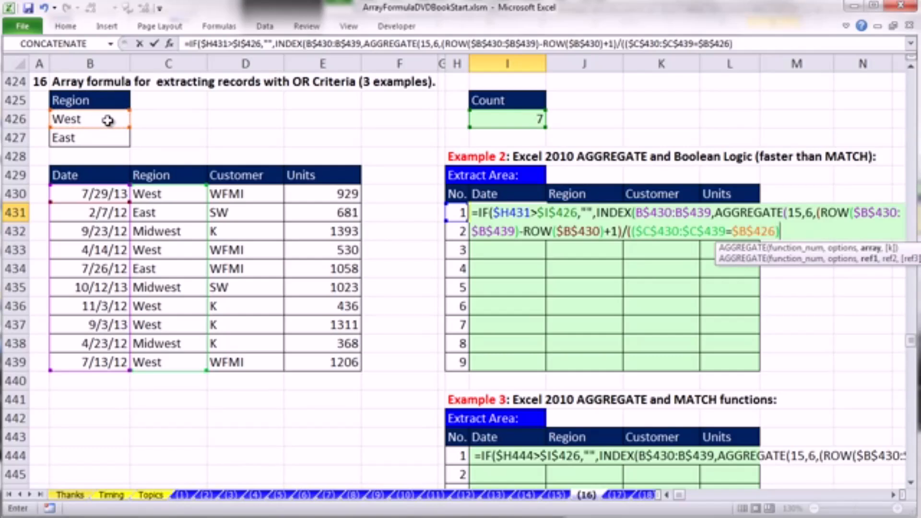
text(+()
- Append the second OR test +($C$430:$C$439=$B$427) to I431's AGGREGATE divisor and close the divisor's parentheses
drag(157, 193, 156, 364)
key(F4)
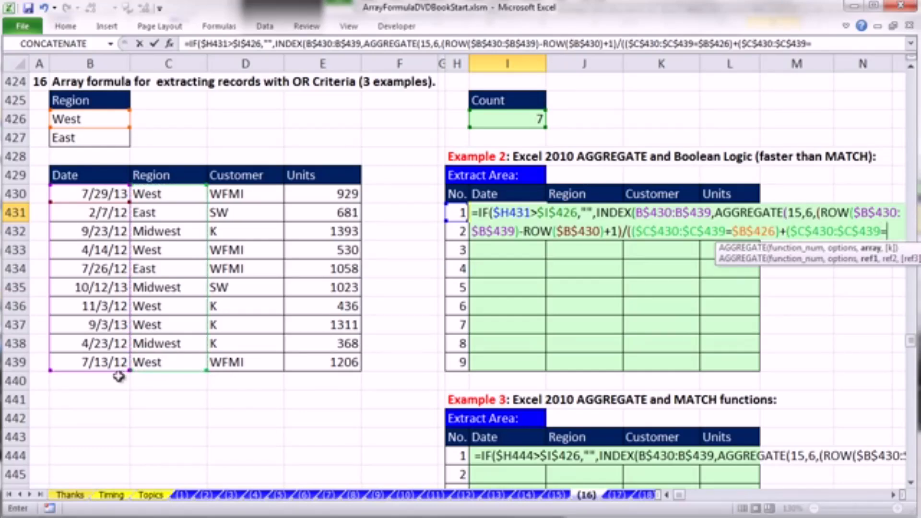
text(=)
click(78, 139)
key(F4)
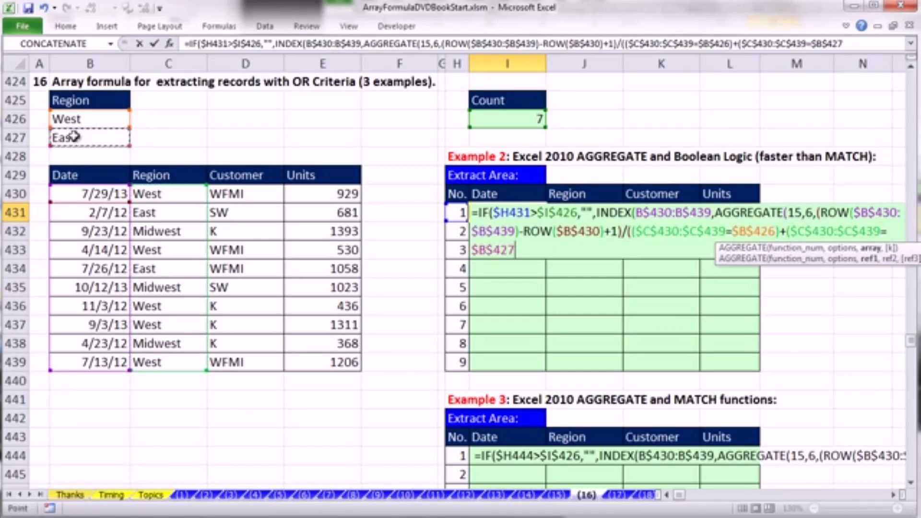
text())
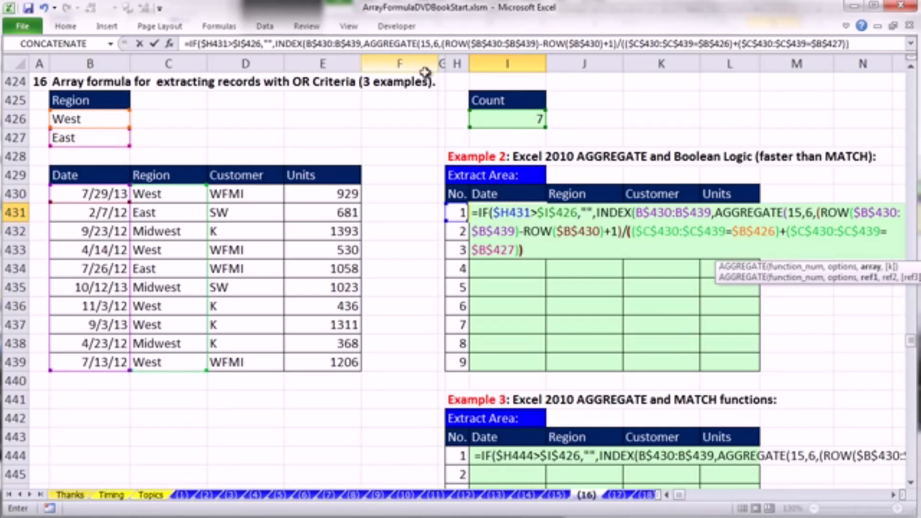
text())
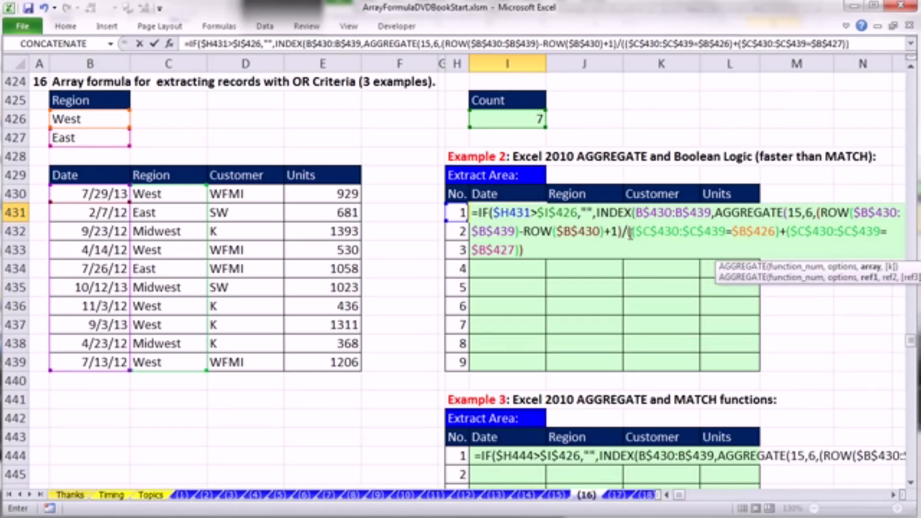
- Evaluate I431's whole AGGREGATE array argument, and undo the evaluation to restore the expression
drag(779, 232, 787, 232)
click(536, 252)
drag(536, 252, 818, 214)
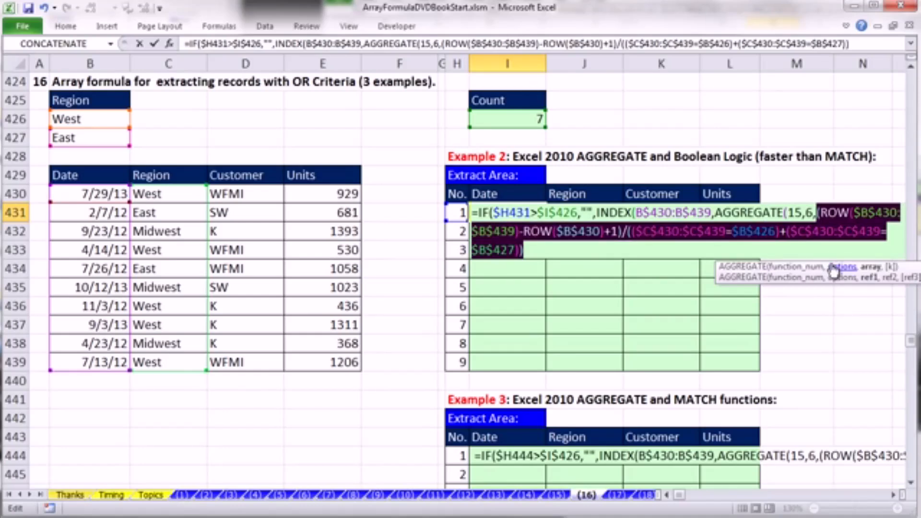
key(F9)
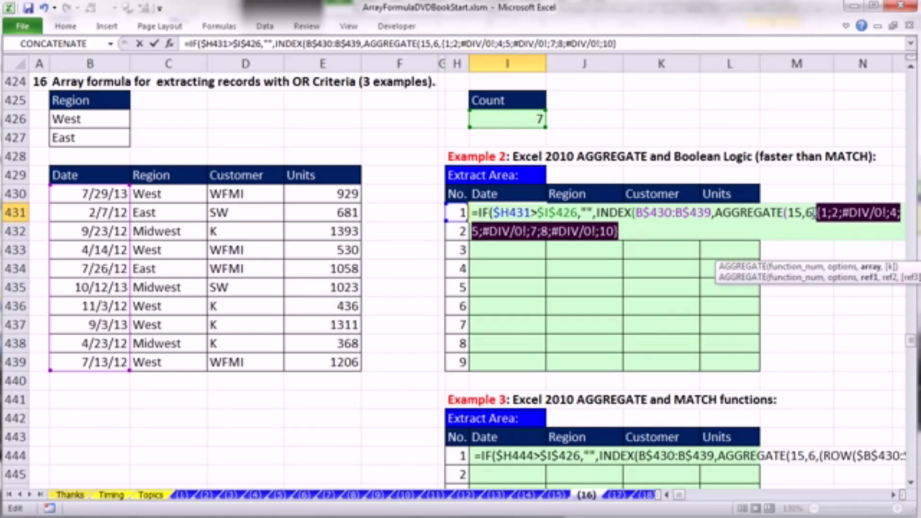
key(ctrl+z)
- Add $H431 as the k argument of AGGREGATE in I431 and close the AGGREGATE function
drag(697, 268, 378, 277)
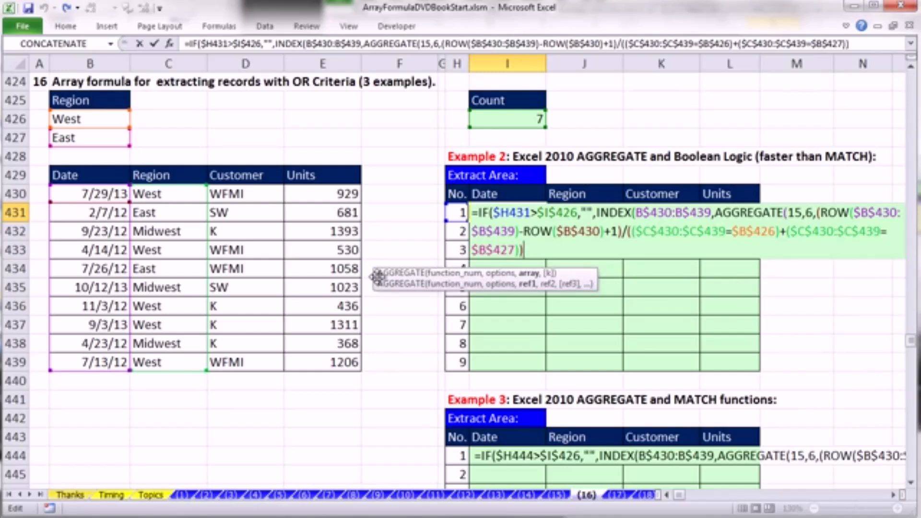
text(,)
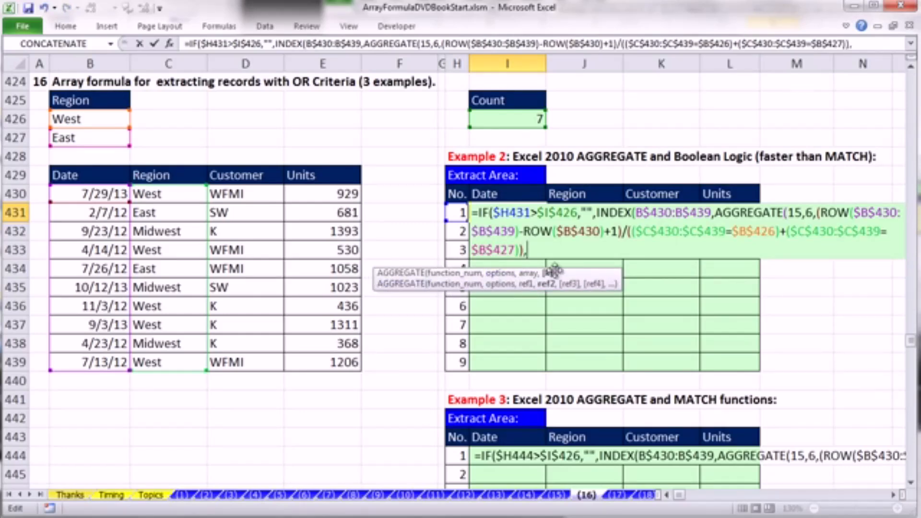
click(459, 215)
key(F4)
key(F4)
key(F4)
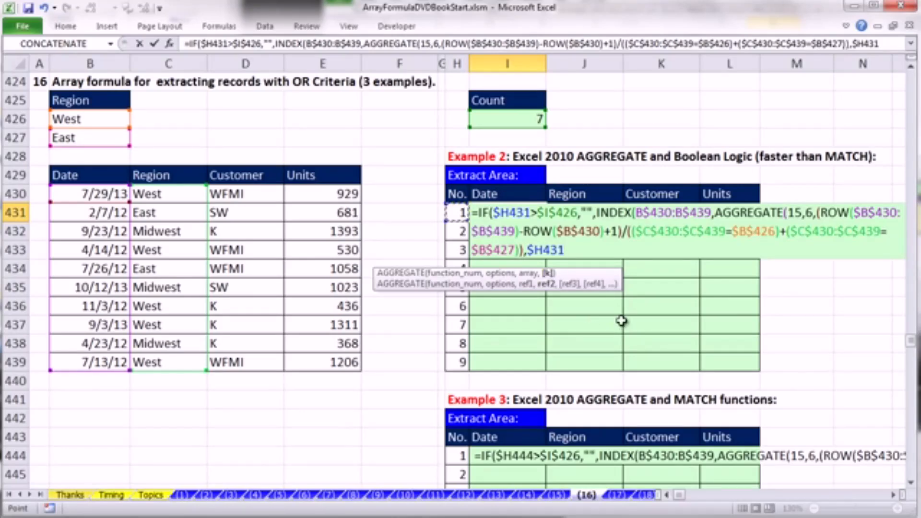
text())
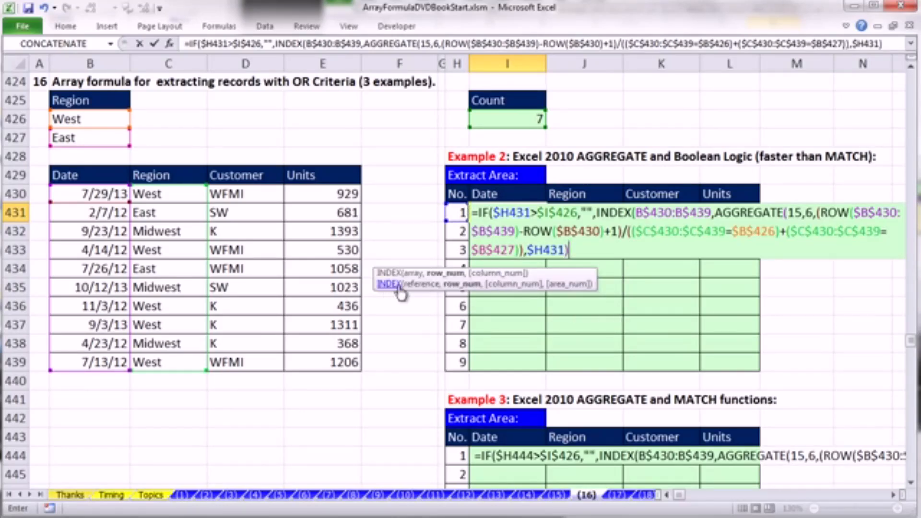
- Check INDEX's row_num argument in I431, close the INDEX and IF functions, and enter the formula
click(448, 277)
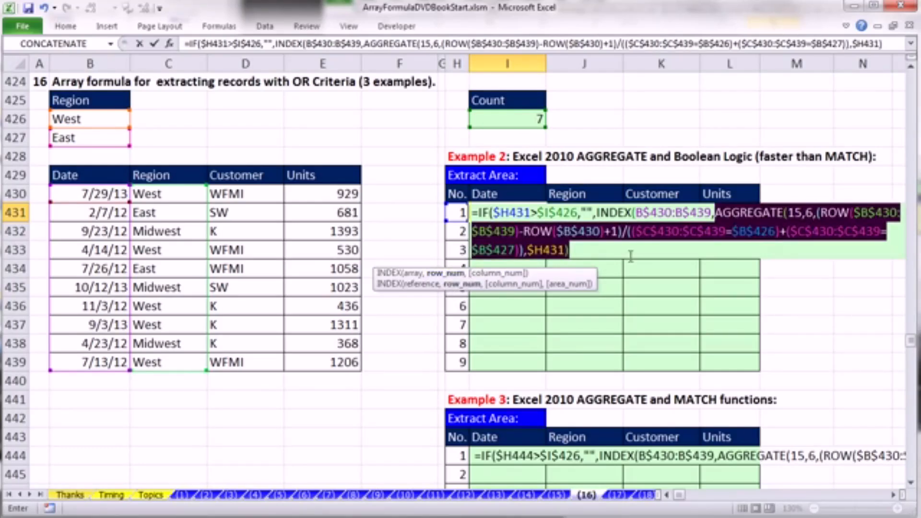
click(577, 250)
text())
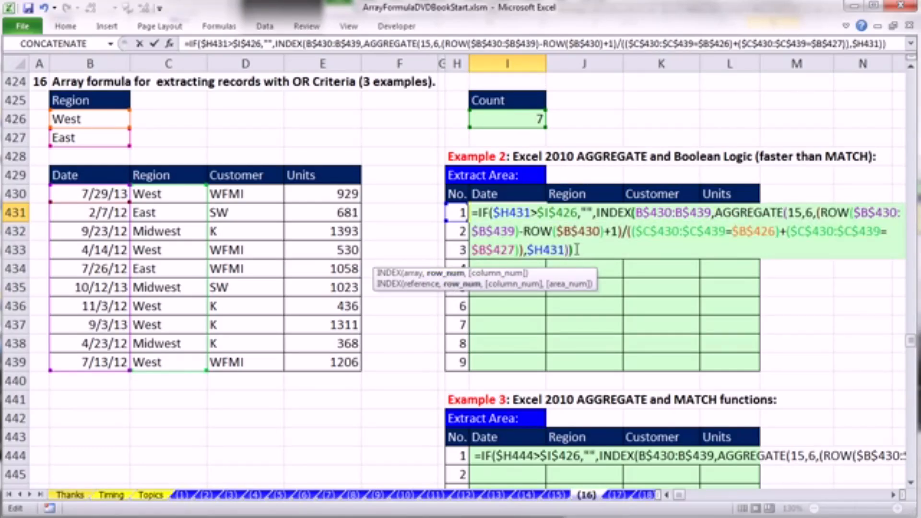
text())
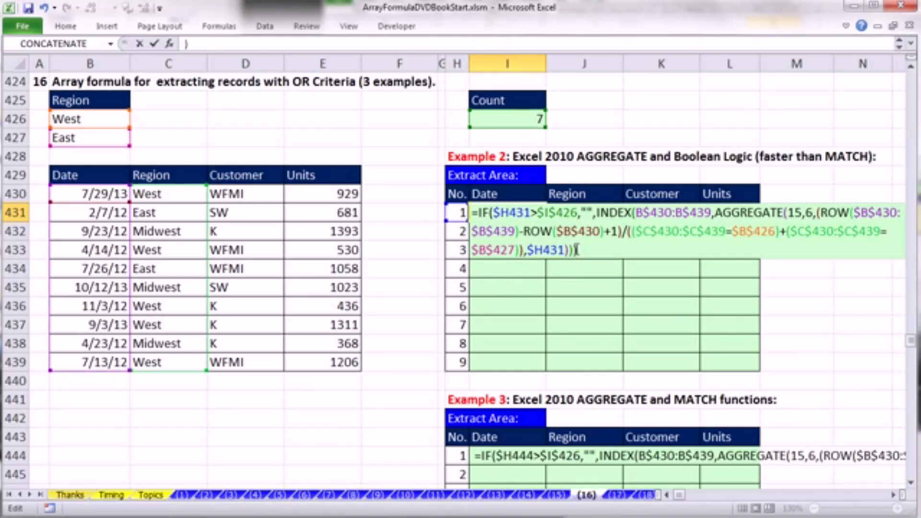
key(ctrl+Return)
- Fill I431's formula throughout the Example 2 extract area I431:L439
drag(535, 212, 724, 363)
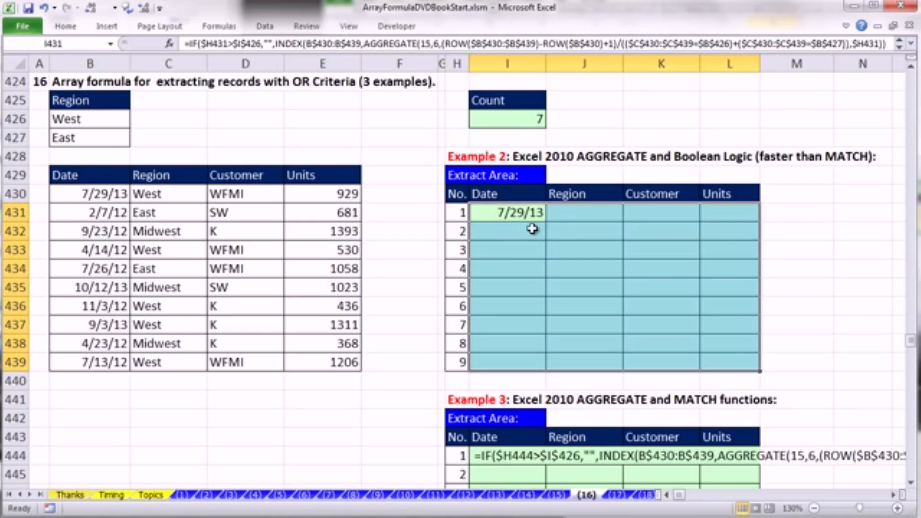
key(F2)
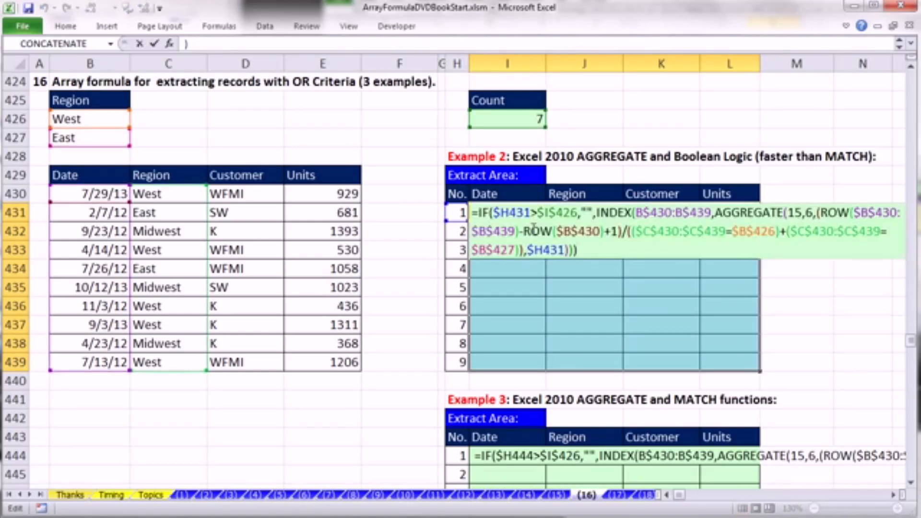
key(ctrl+shift+Return)
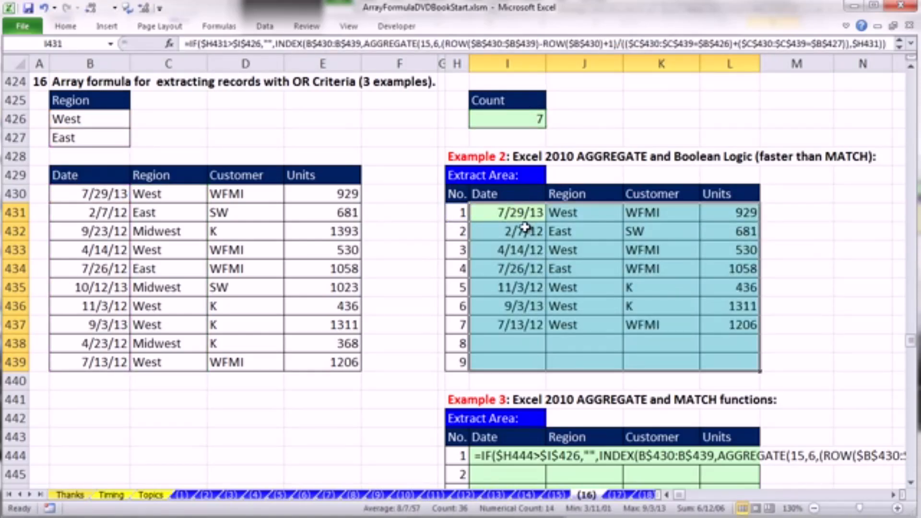
- Test the extraction by clearing the Region criteria in B427 and B426 and entering East in B426
click(95, 139)
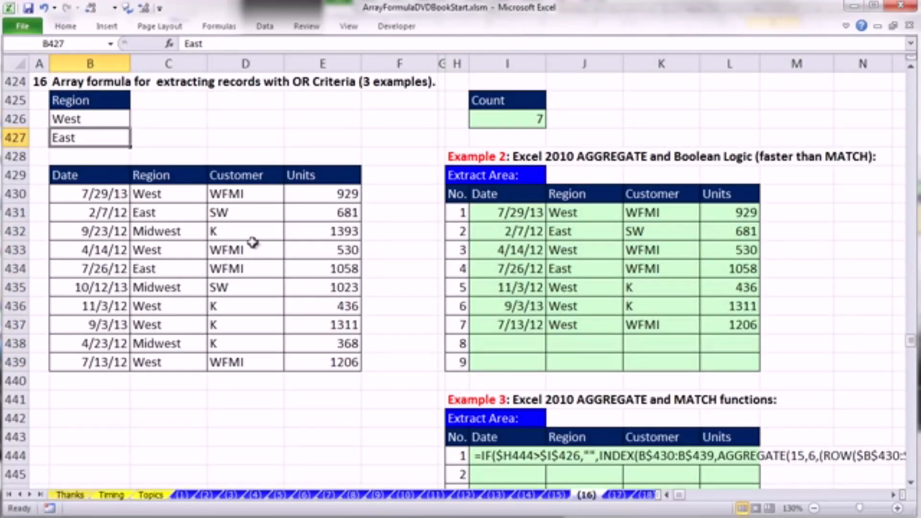
key(Delete)
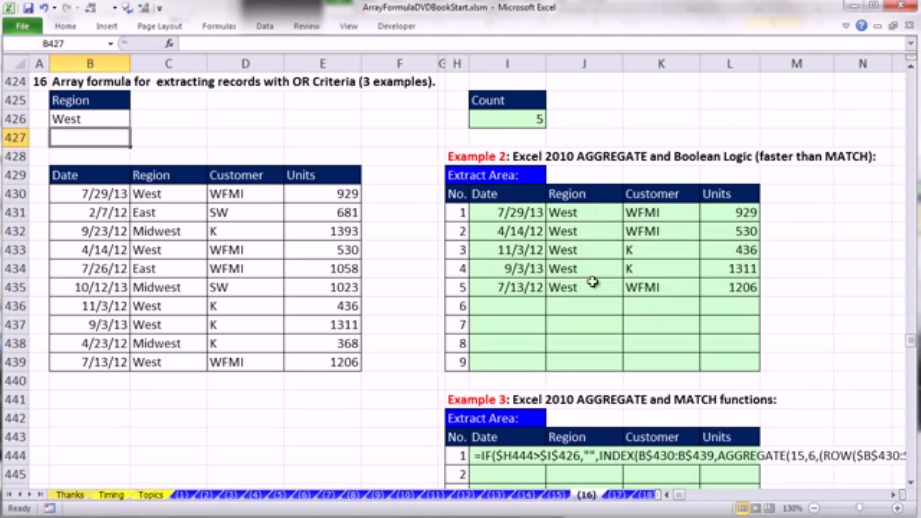
click(79, 114)
key(Delete)
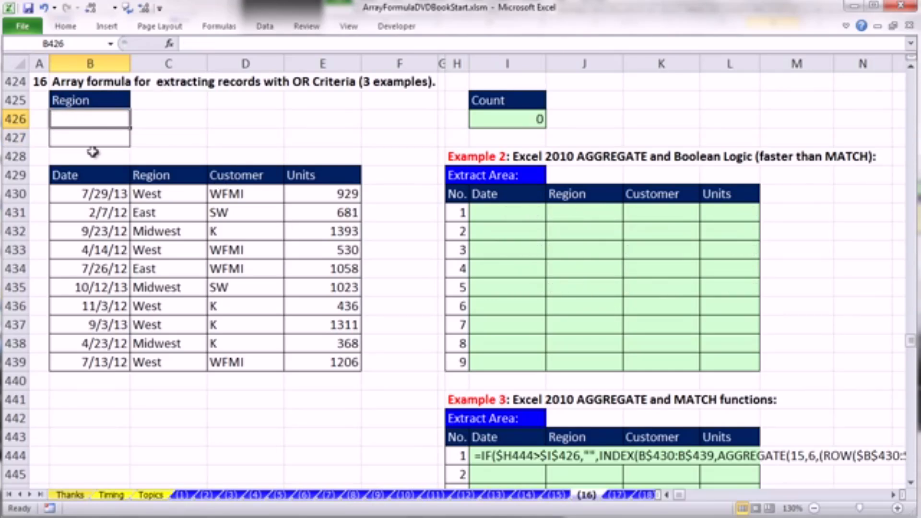
text(East)
key(Return)
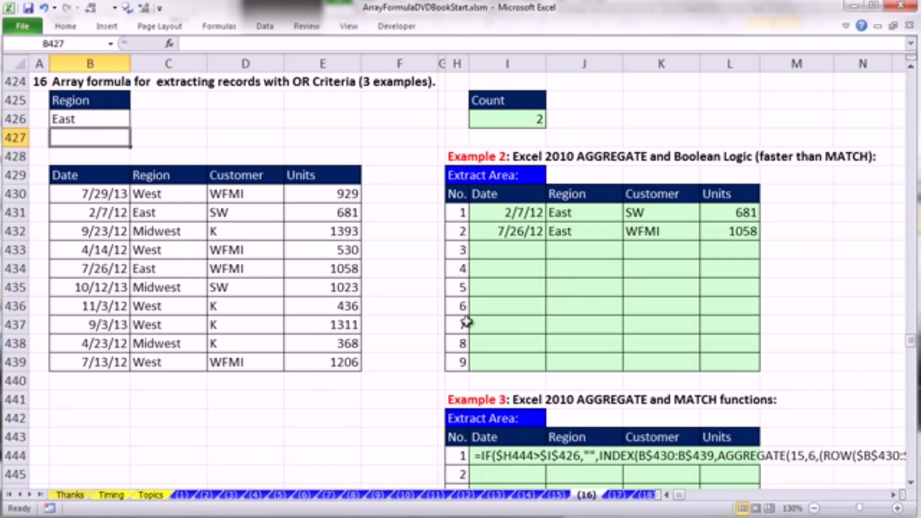
- Try West as the only Region criterion in B426, and undo the criteria changes to restore West and East
key(Up)
key(Delete)
text(West)
key(ctrl+Return)
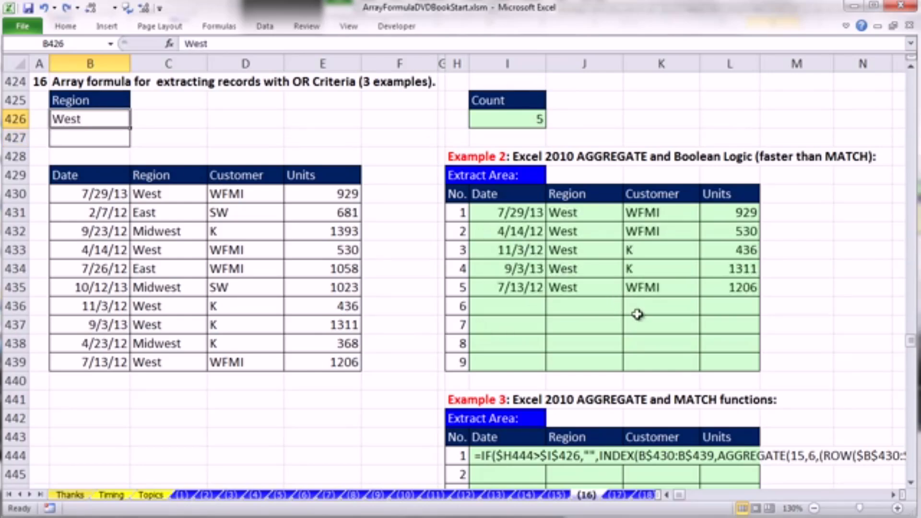
key(ctrl+z)
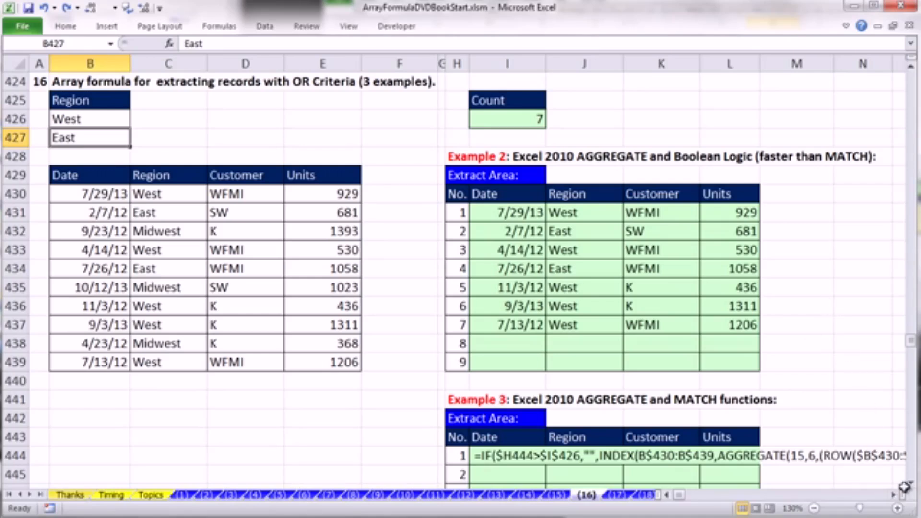
- Review the completed Example 2 extraction formula in I431 without changing it
double_click(483, 214)
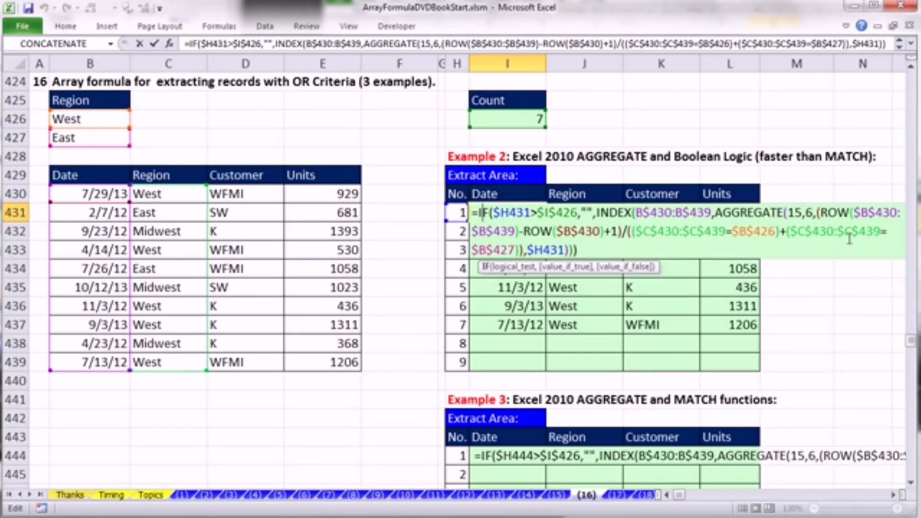
key(ctrl+shift+Return)
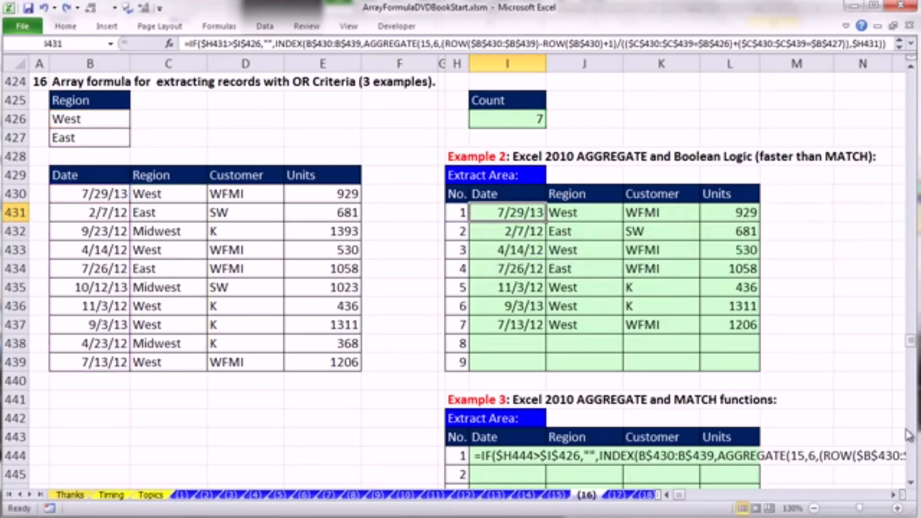
- Open Example 3's partial formula in I444 for editing after the final division sign
click(911, 483)
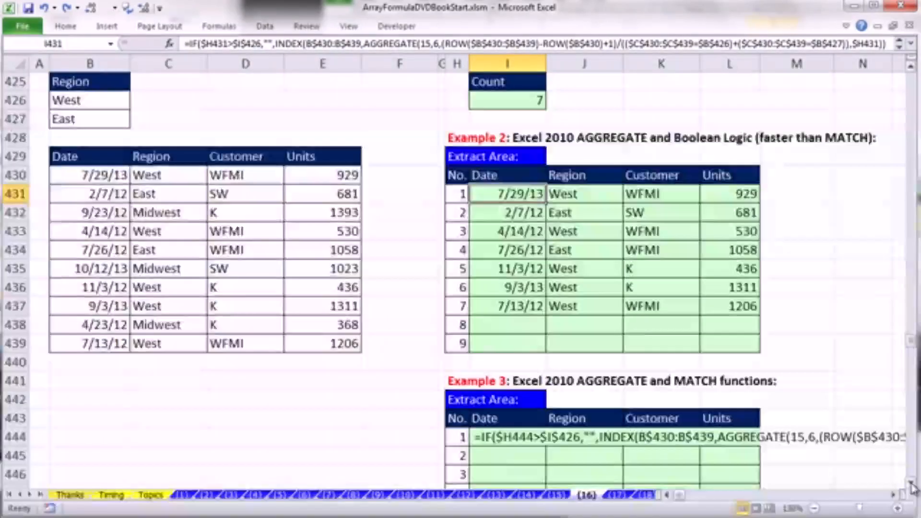
double_click(477, 437)
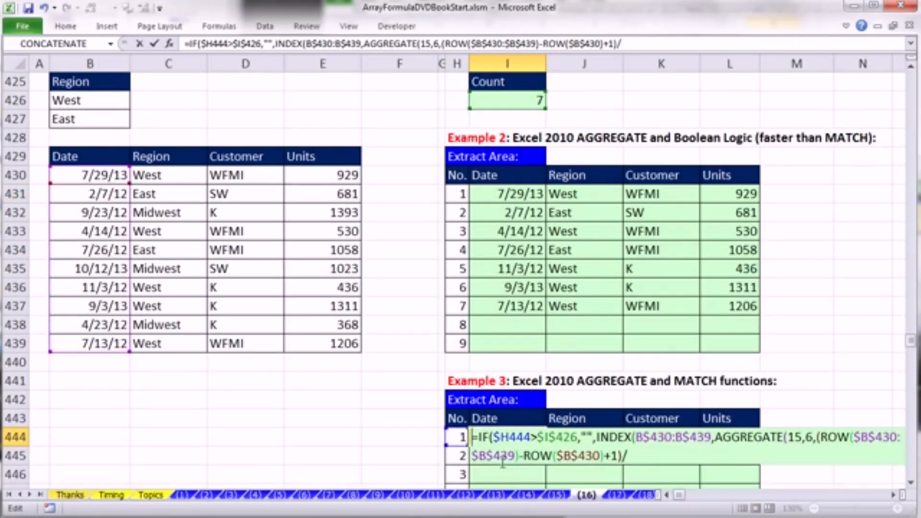
click(647, 454)
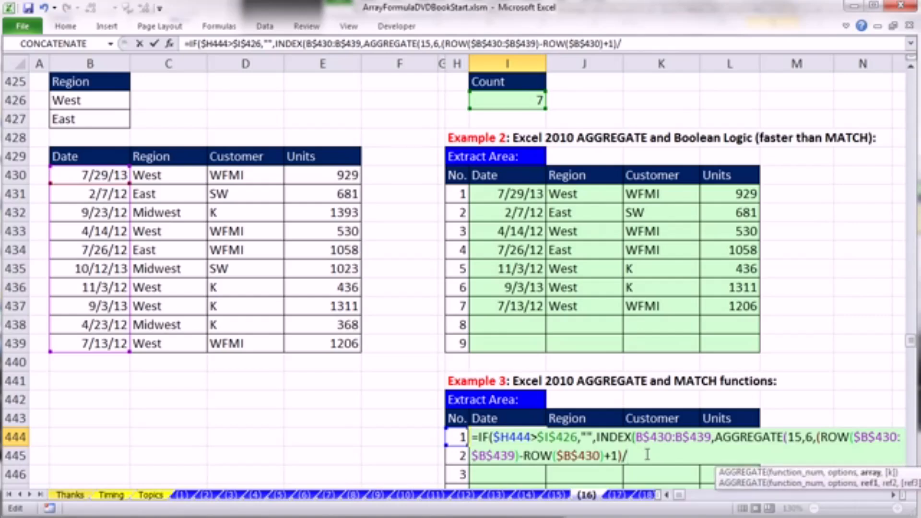
drag(719, 472, 383, 395)
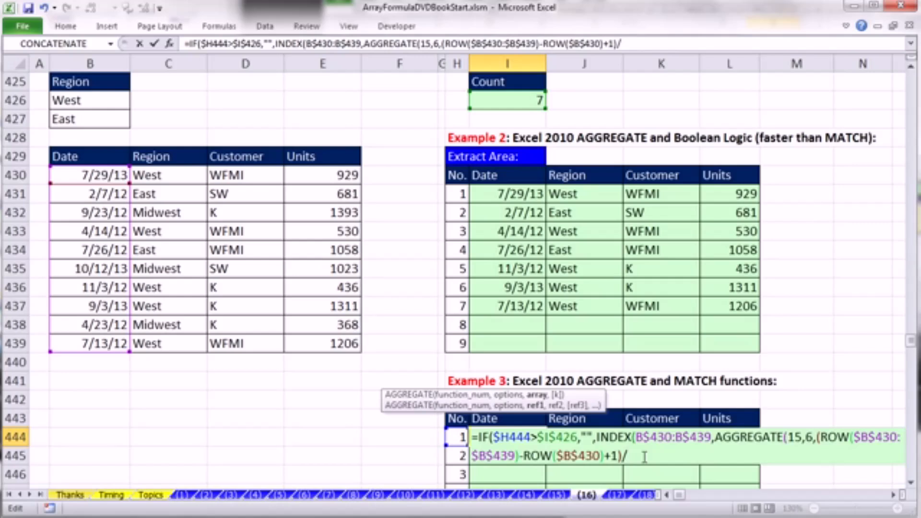
text(math)
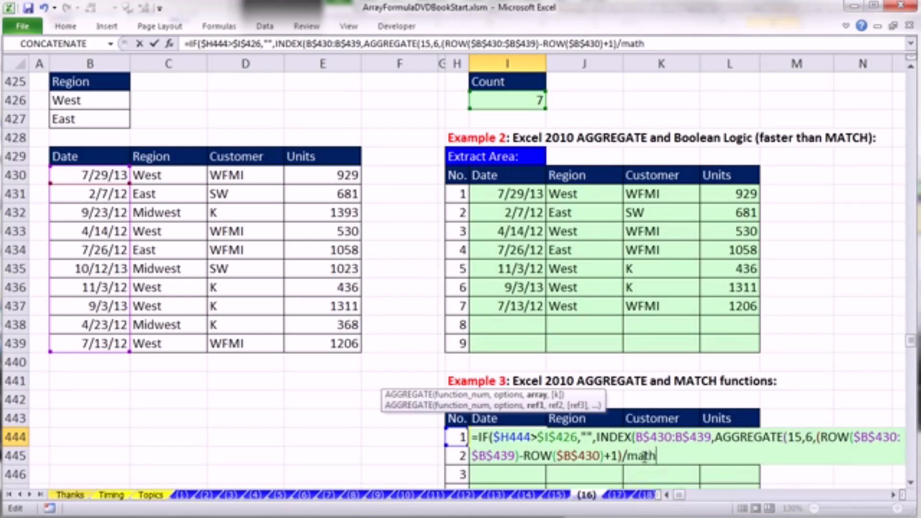
key(Return)
key(Return)
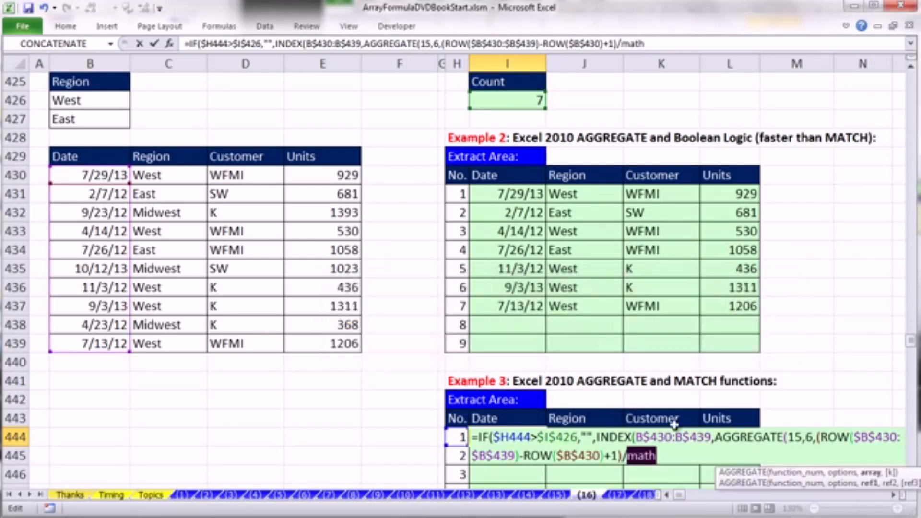
- Start a MATCH function as the divisor in I444's AGGREGATE array with $C$430:$C$439 as its lookup value
text(m)
key(Tab)
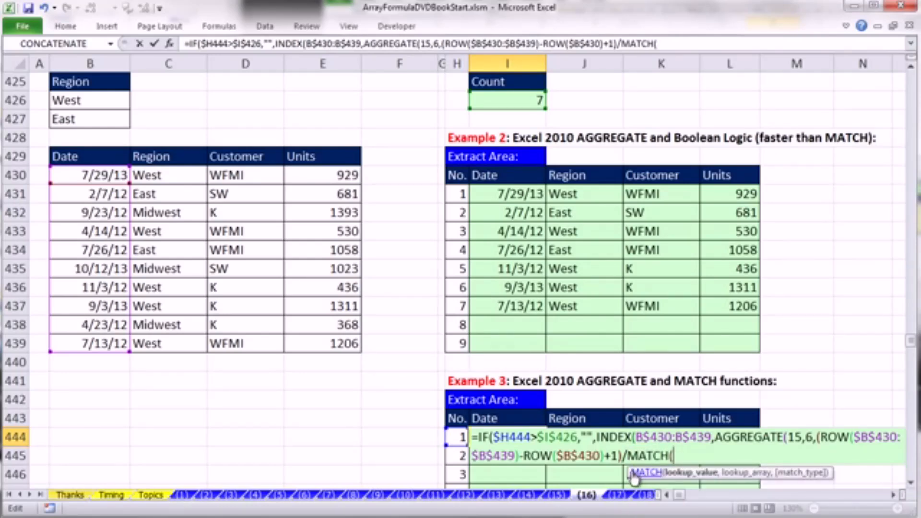
drag(634, 477, 442, 415)
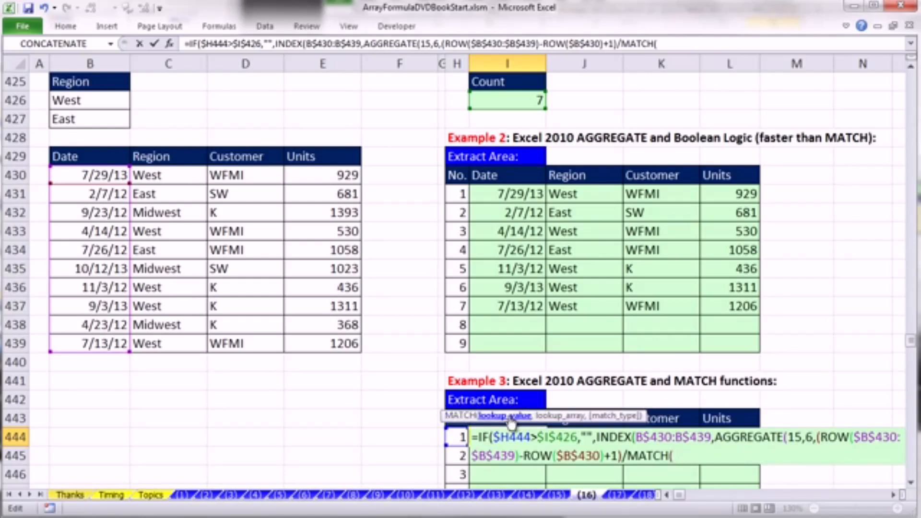
drag(162, 175, 171, 348)
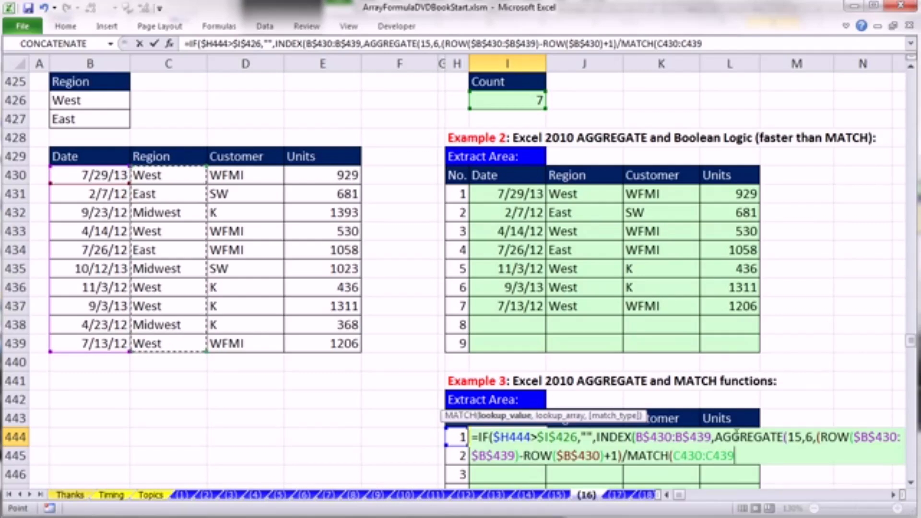
key(F4)
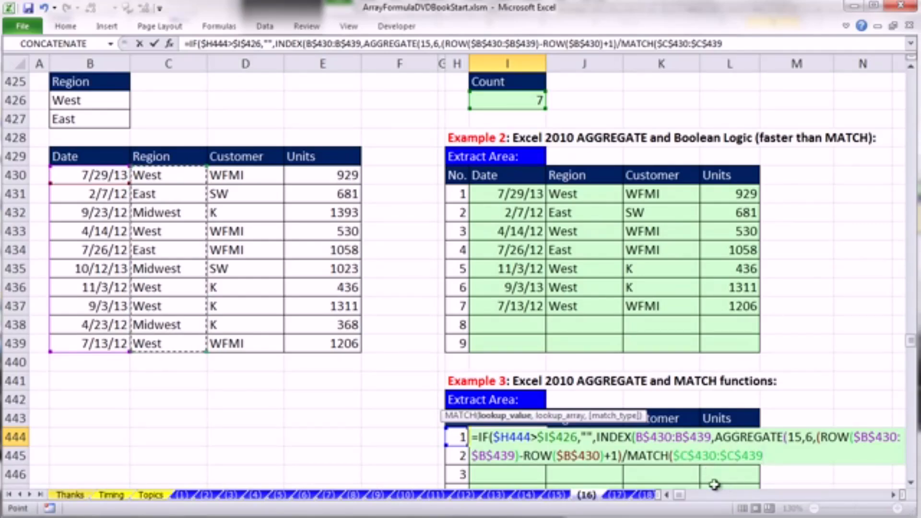
click(770, 458)
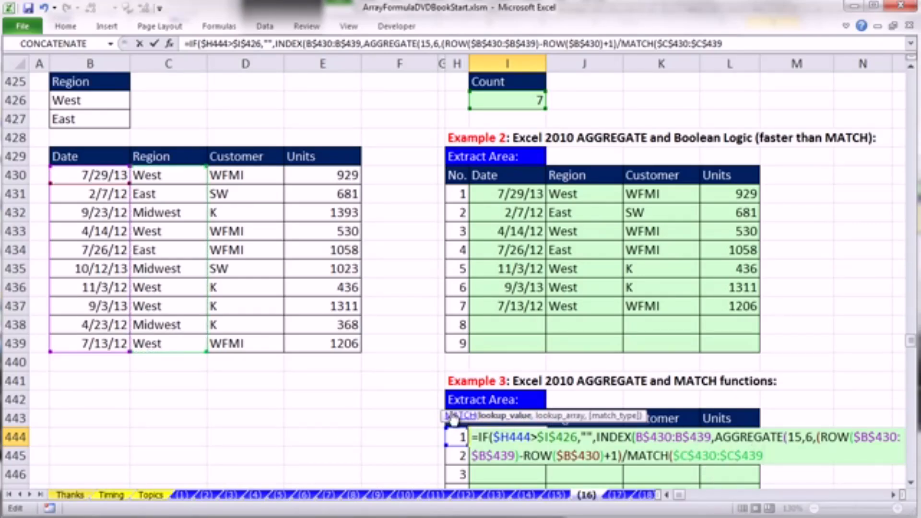
- Complete the MATCH function in I444 with lookup array $B$426:$B$427 and match type 0, and close its parenthesis
drag(439, 413, 615, 419)
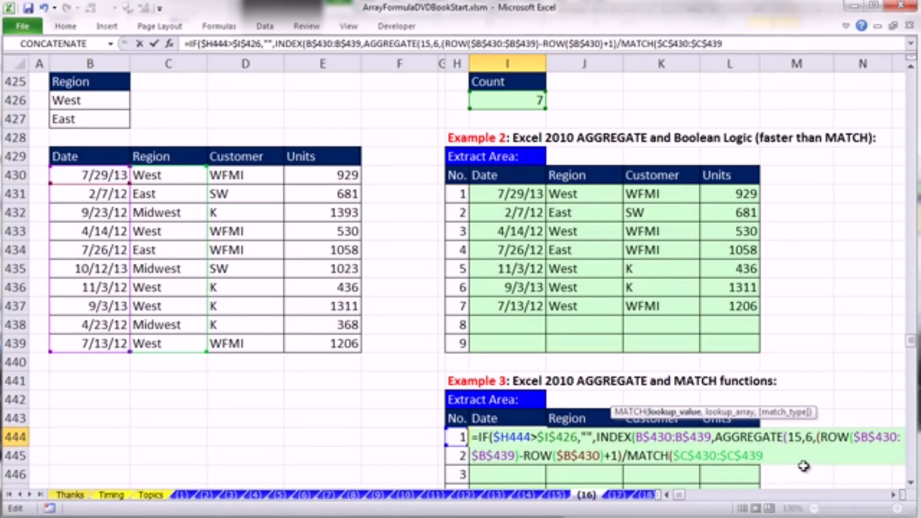
text(,)
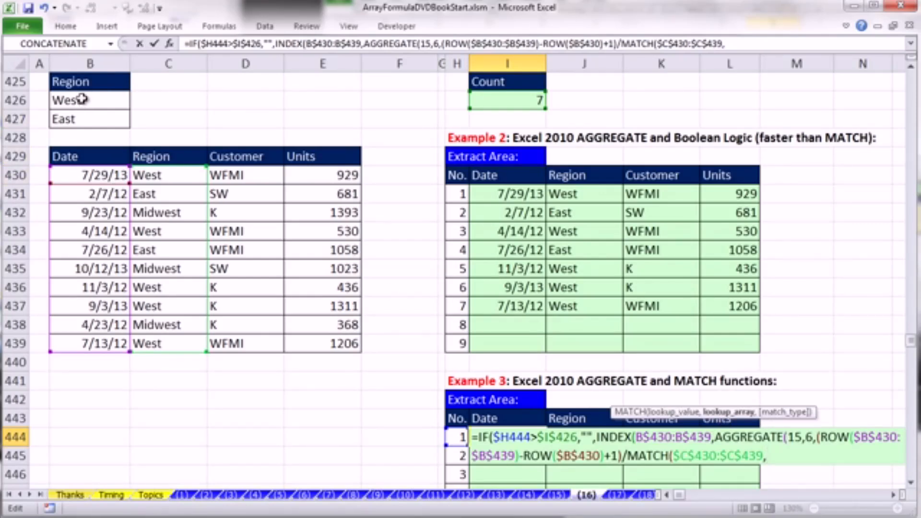
drag(79, 100, 83, 118)
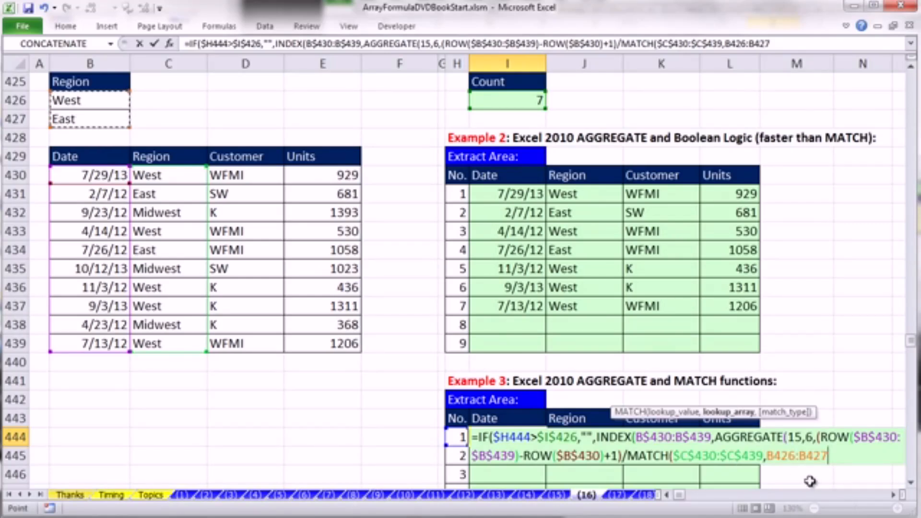
key(F4)
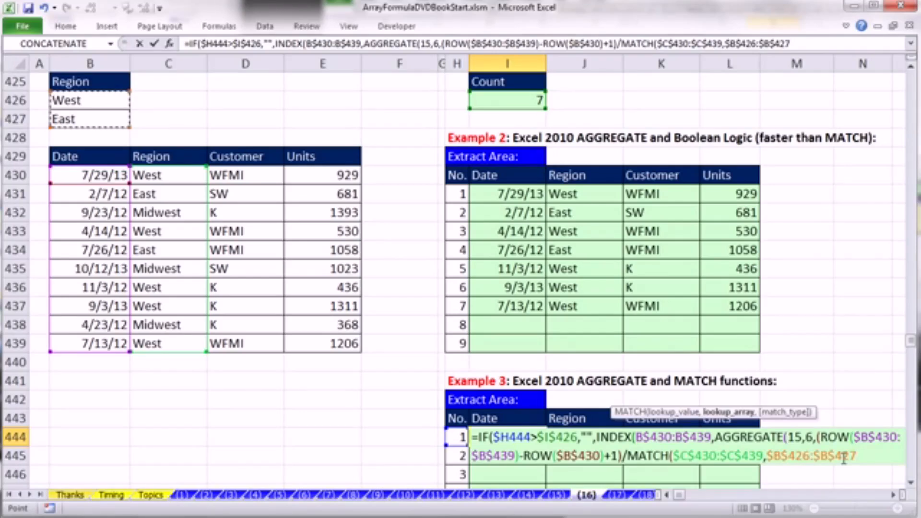
text(,0)
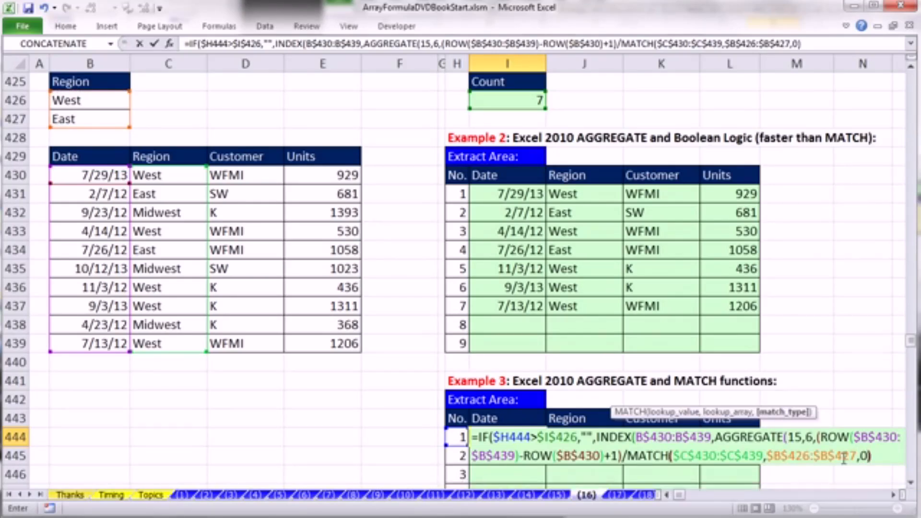
text())
- Evaluate the MATCH expression in place to examine its array, and undo the evaluation to restore the function
drag(628, 456, 871, 456)
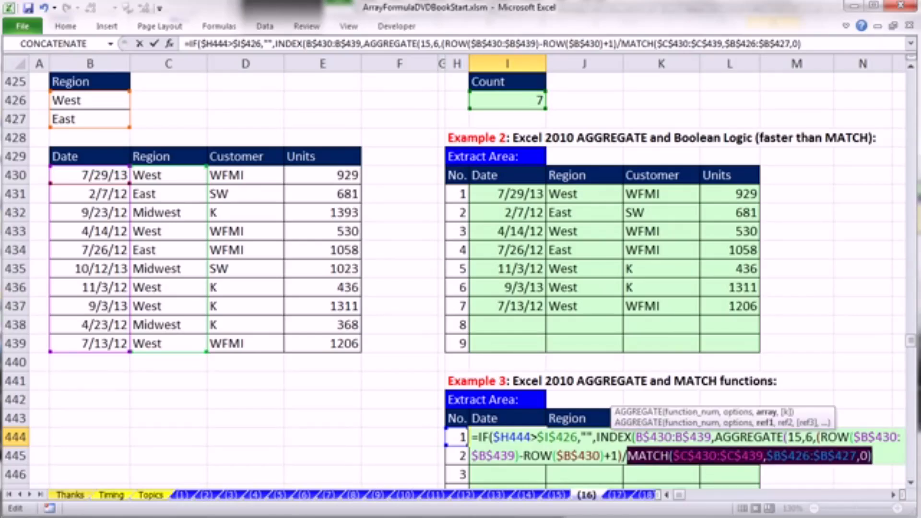
key(F9)
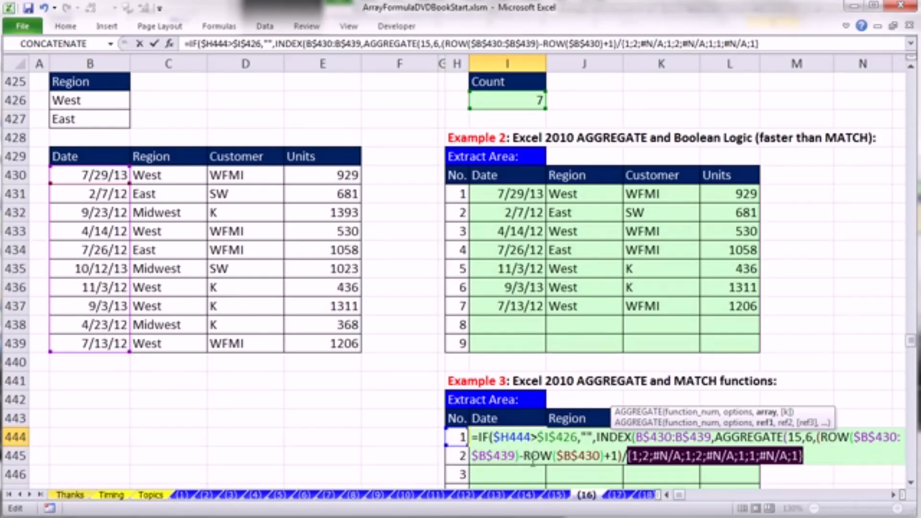
key(ctrl+z)
- Wrap the MATCH expression in I444 in an ISNUMBER function, checking its value argument before closing the parenthesis
click(629, 457)
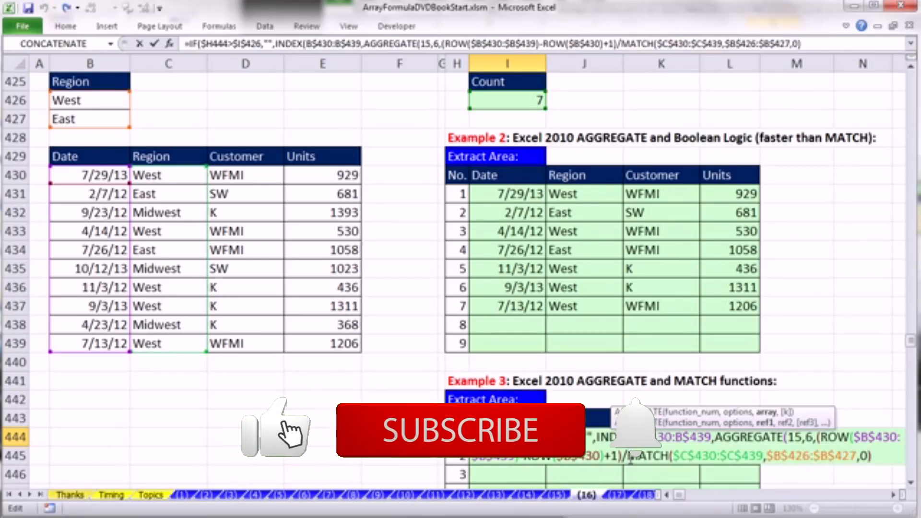
text(isnu)
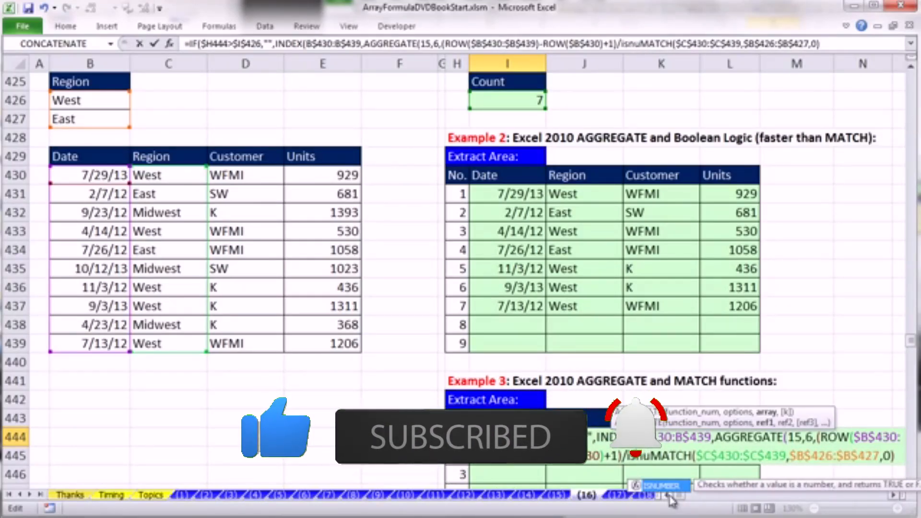
double_click(670, 508)
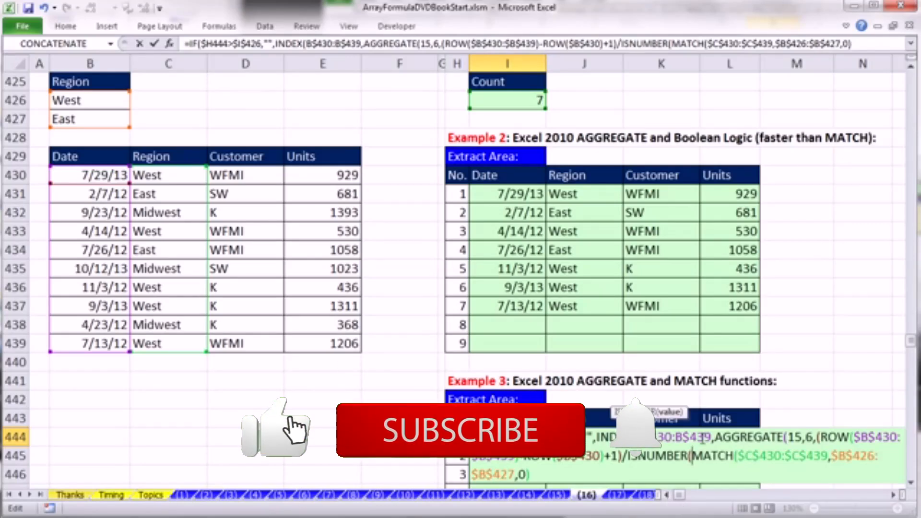
drag(691, 455, 530, 474)
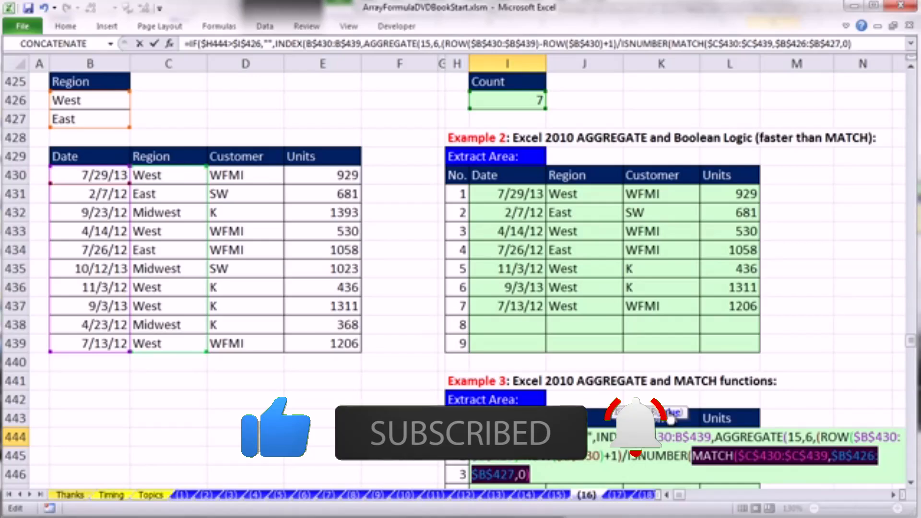
key(F9)
key(ctrl+z)
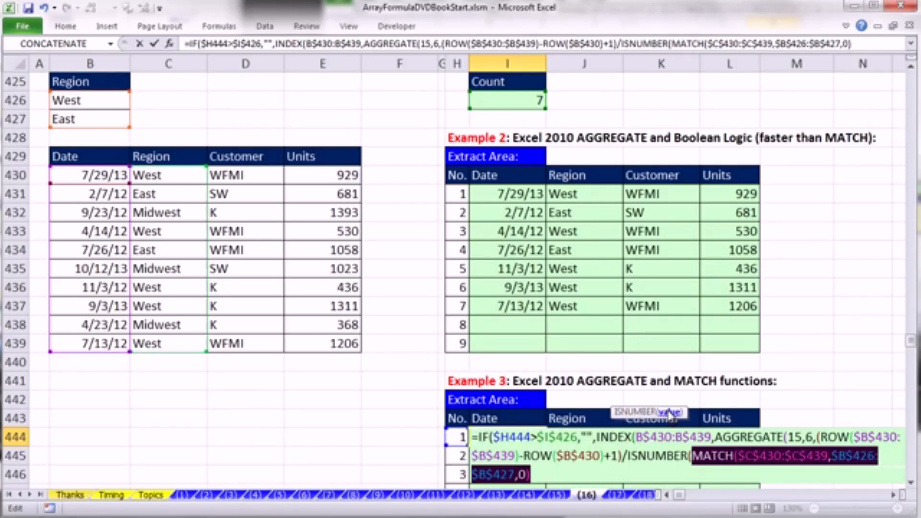
click(558, 472)
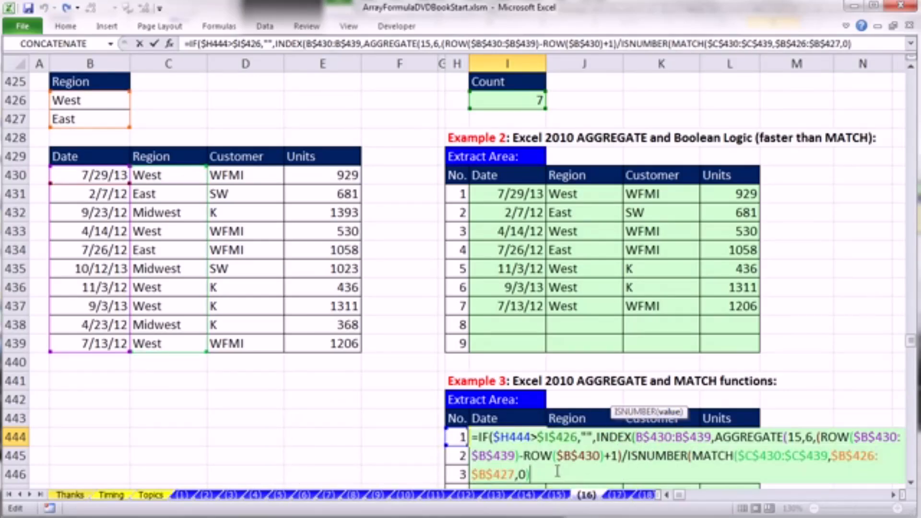
text())
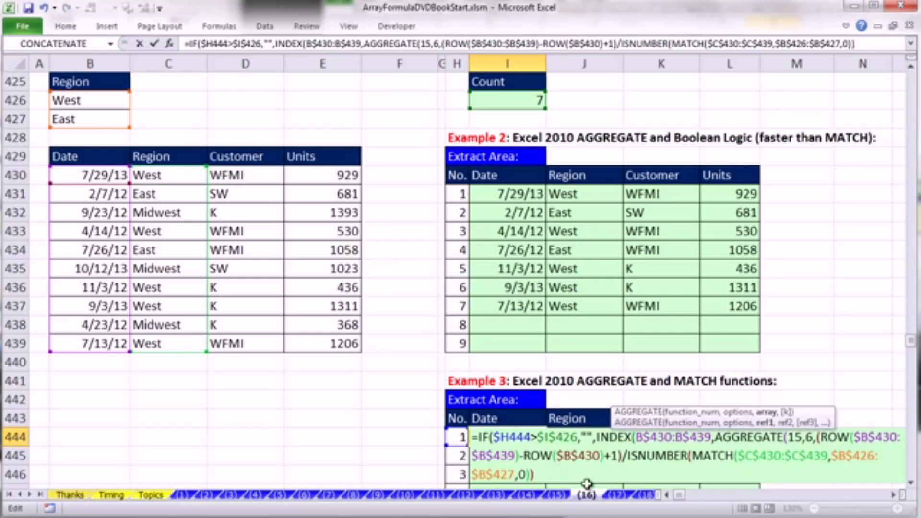
- Evaluate the ISNUMBER divisor and AGGREGATE's whole array argument in place to examine their values, undoing each evaluation
drag(646, 476, 630, 459)
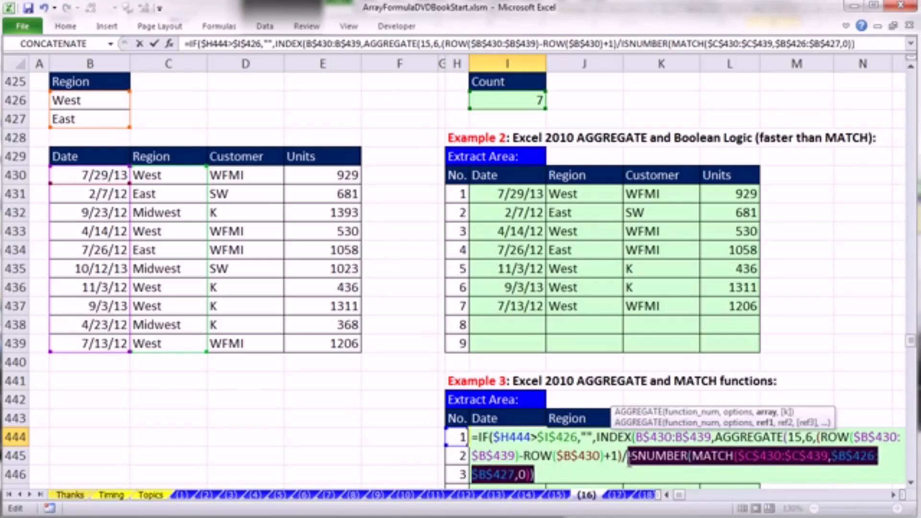
key(F9)
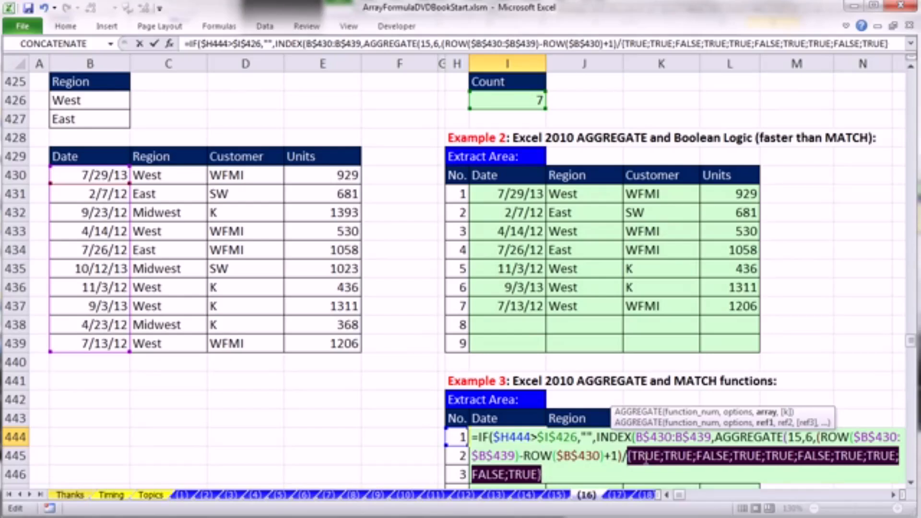
key(ctrl+z)
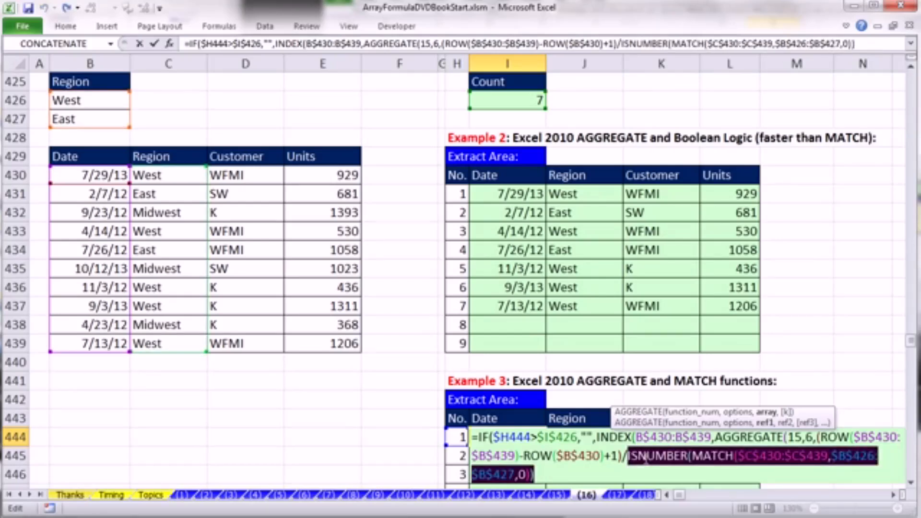
click(767, 413)
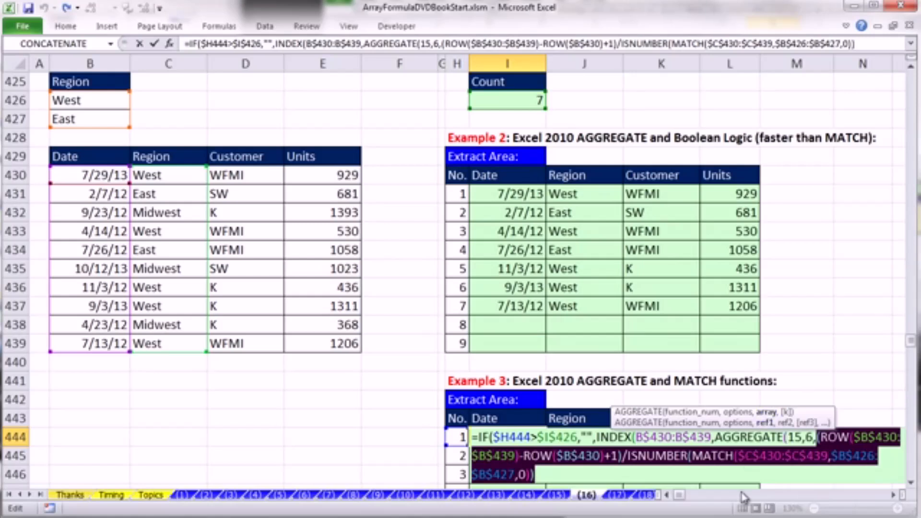
key(F9)
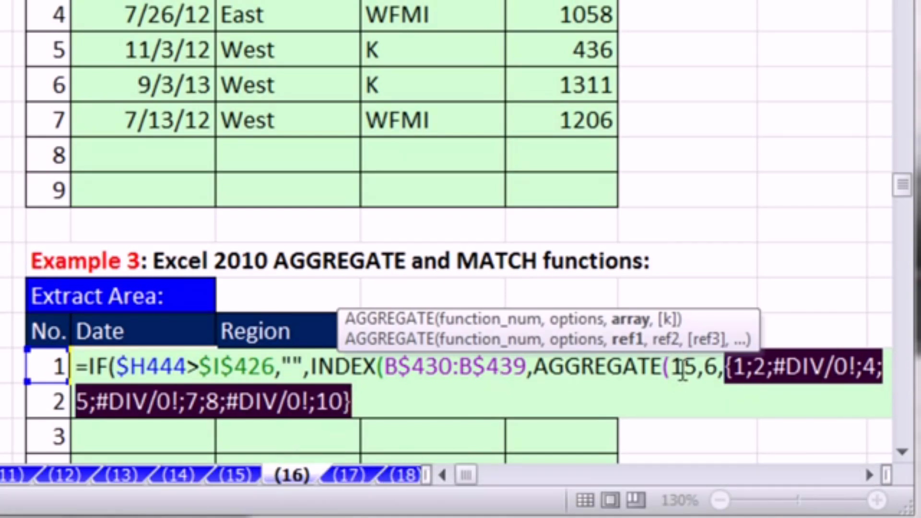
key(ctrl+z)
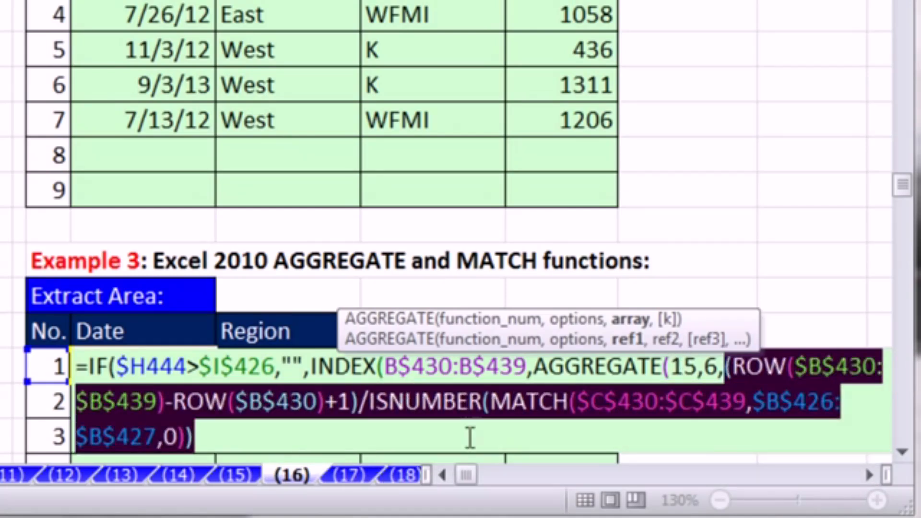
- Set AGGREGATE's k argument to $H444 with the column locked, and close the AGGREGATE function
click(241, 437)
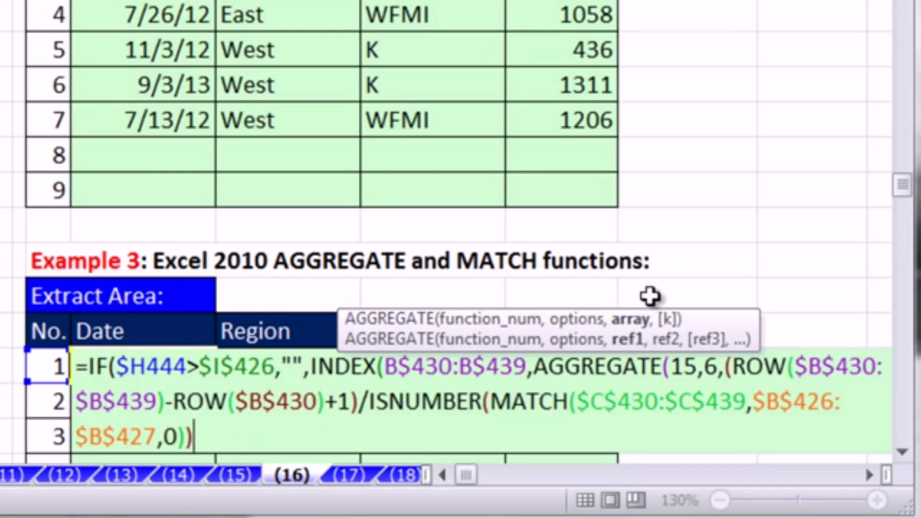
text(,)
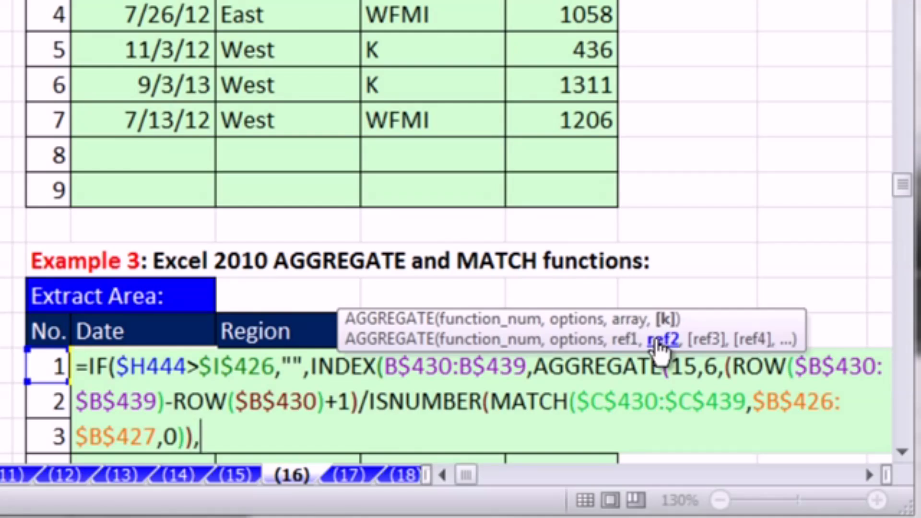
click(50, 368)
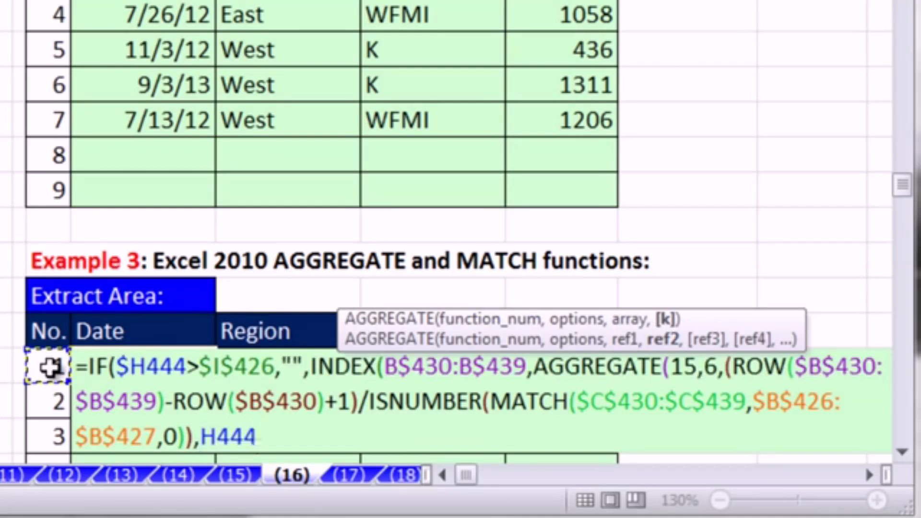
key(F4)
key(F4)
key(F4)
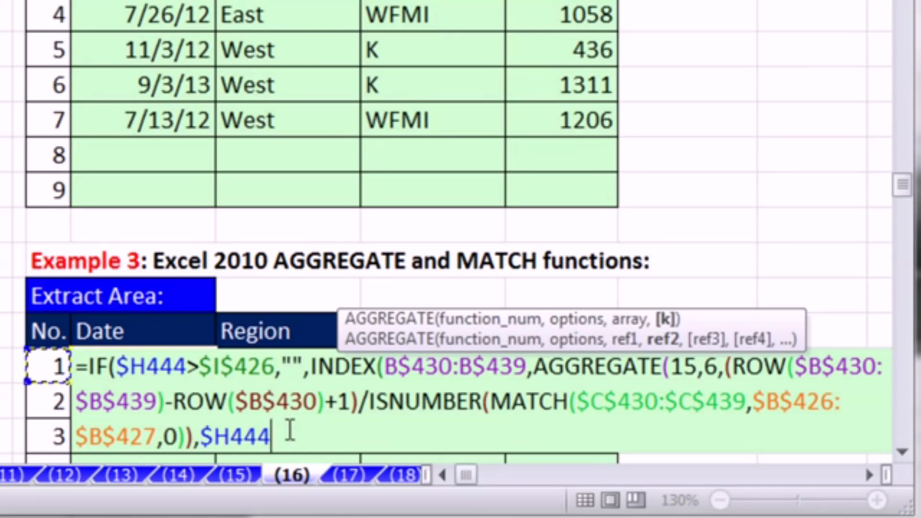
text())
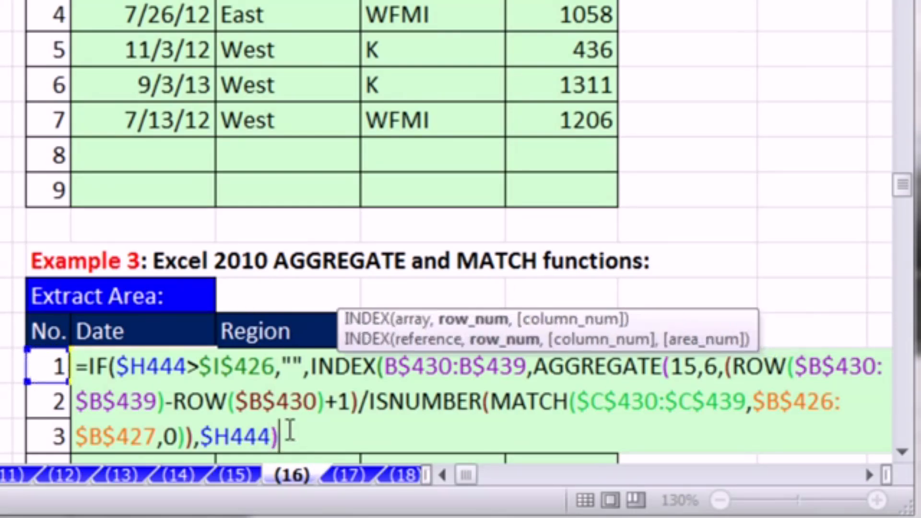
- Check that AGGREGATE fills INDEX's row_num argument, close the INDEX and IF functions, and enter the formula in I444
click(468, 326)
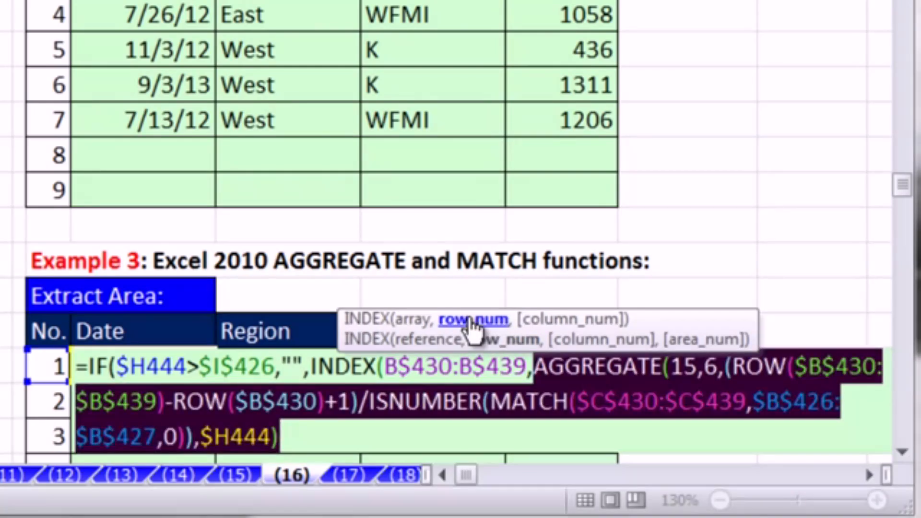
click(291, 445)
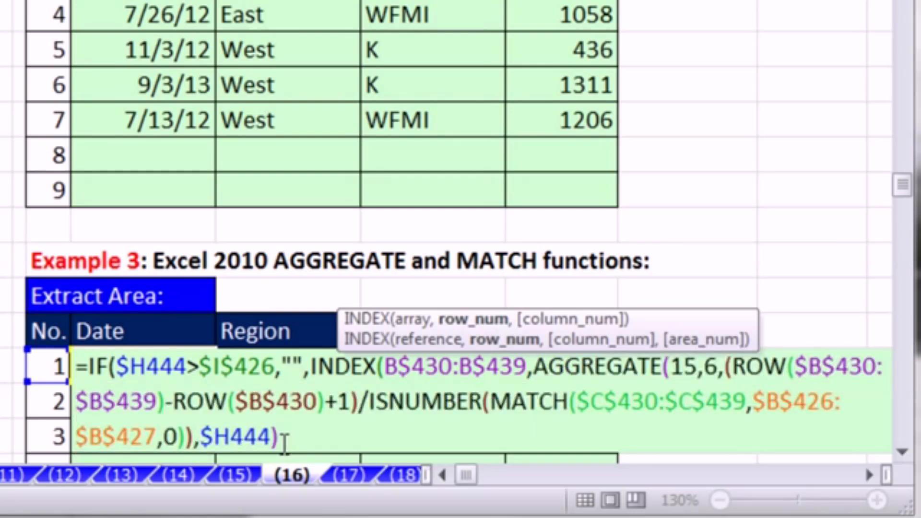
text()))
scroll(167, 324, down, 3)
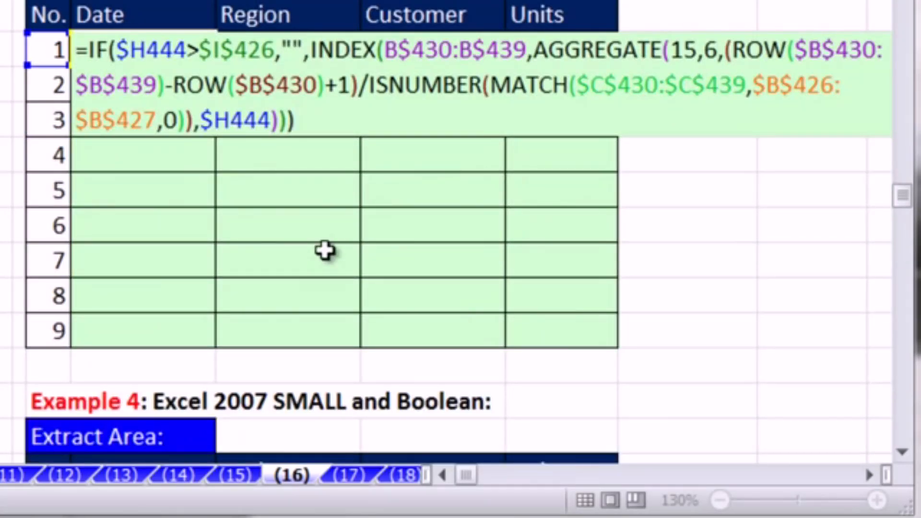
key(ctrl+Return)
- Copy the formula across to the Units column without formatting, and fill the row down through record 9
drag(224, 73, 621, 89)
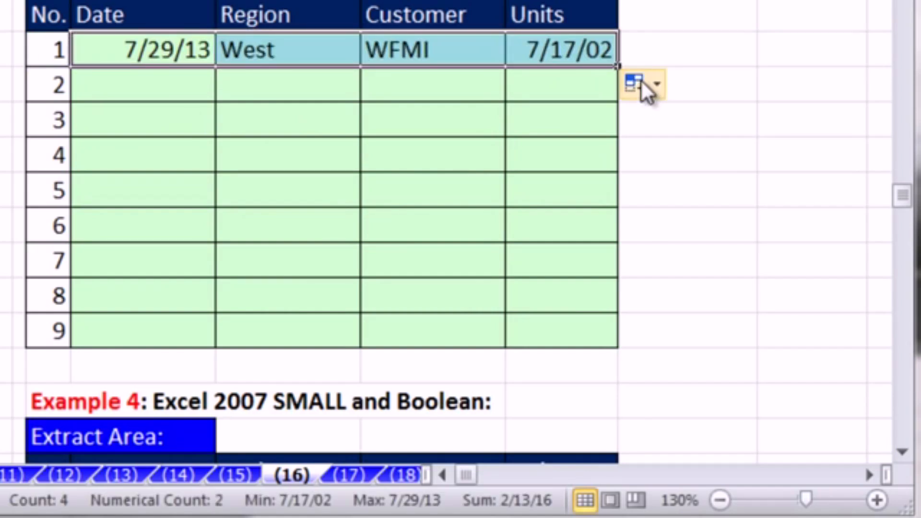
click(643, 83)
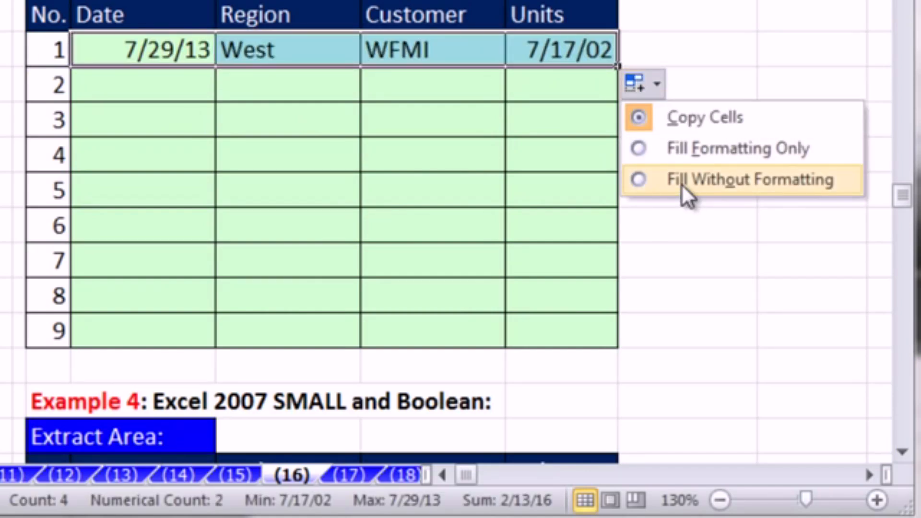
click(682, 181)
double_click(618, 65)
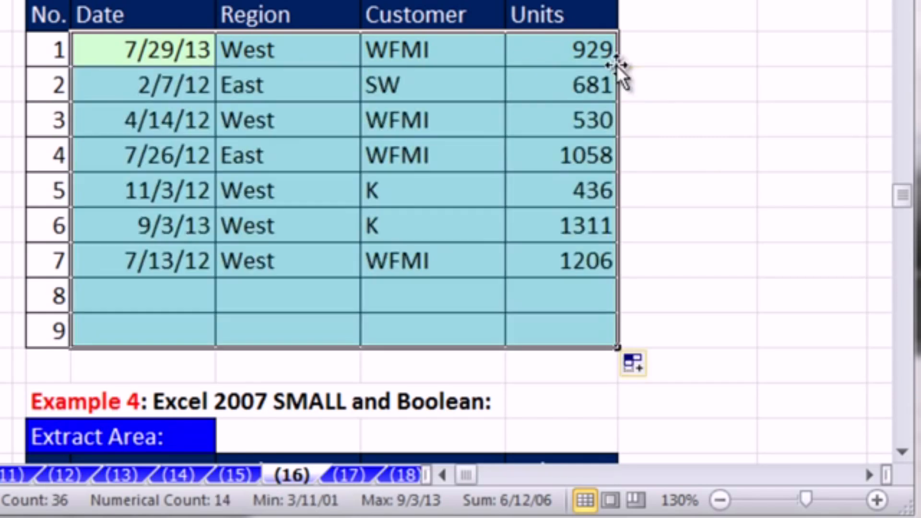
- Review the Example 3 formula in I444, checking the lookup arguments of its MATCH function, and leave it unedited
scroll(139, 269, up, 1)
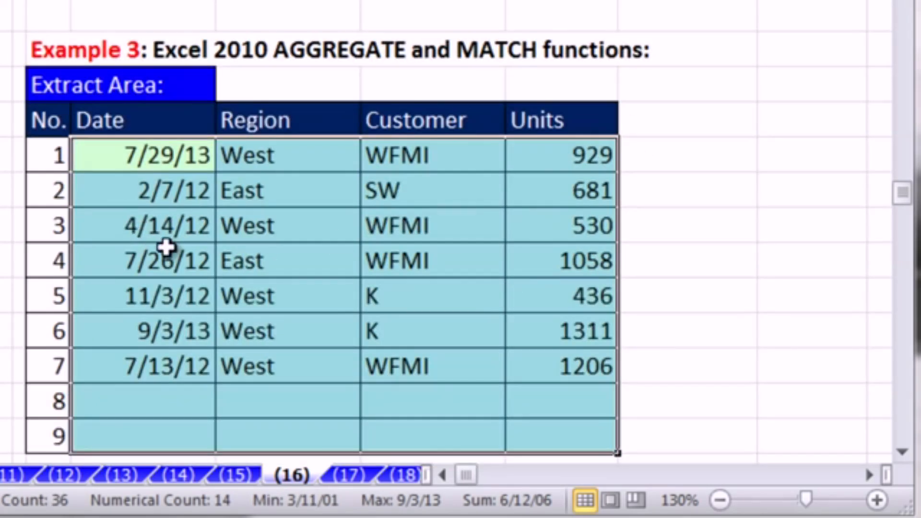
click(164, 158)
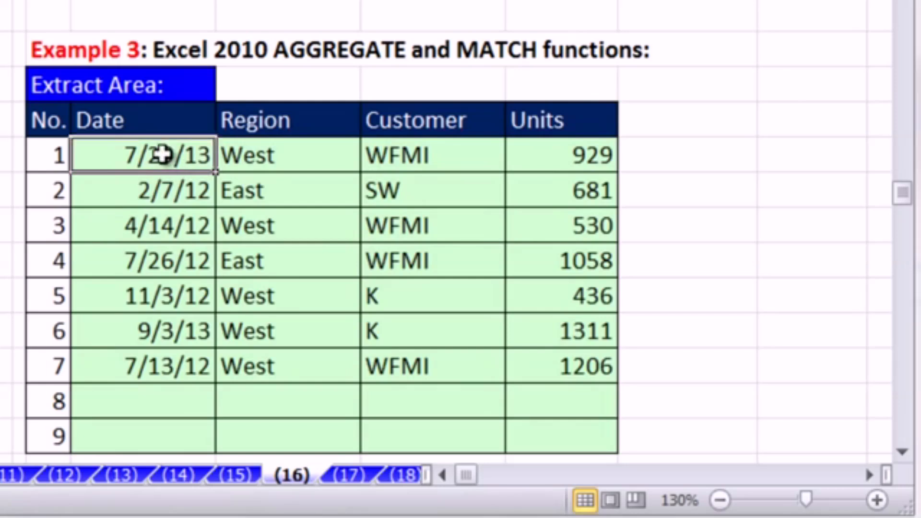
double_click(162, 153)
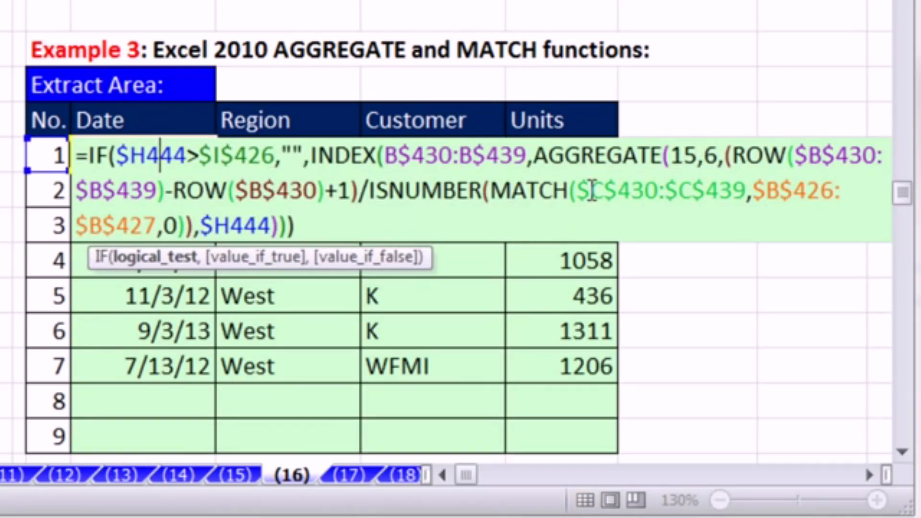
click(757, 197)
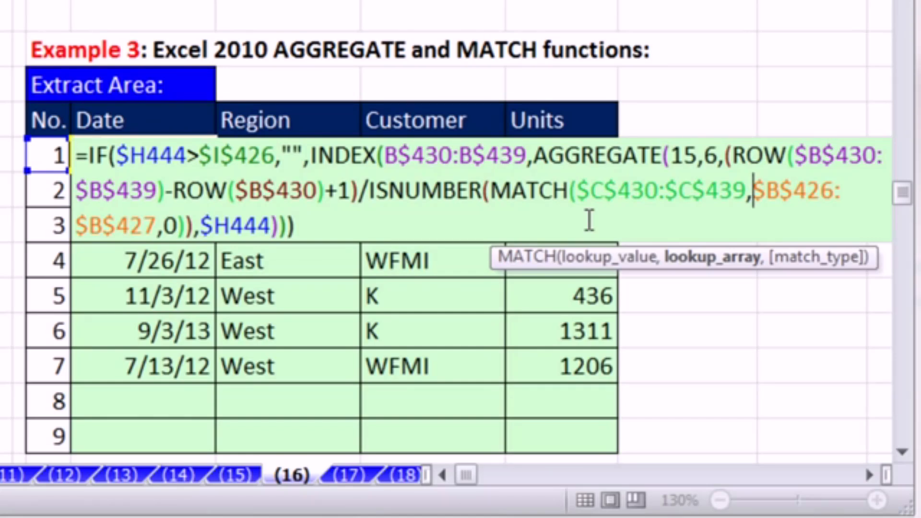
key(Escape)
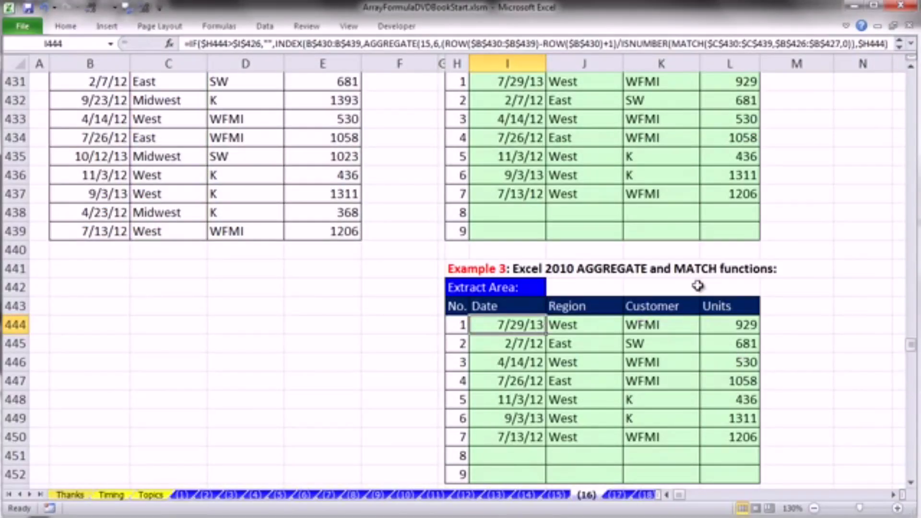
- Copy the Boolean OR test ($C$430:$C$439=$B$426)+($C$430:$C$439=$B$427) from the Example 2 formula in I431, leaving that formula unedited
scroll(697, 286, up, 3)
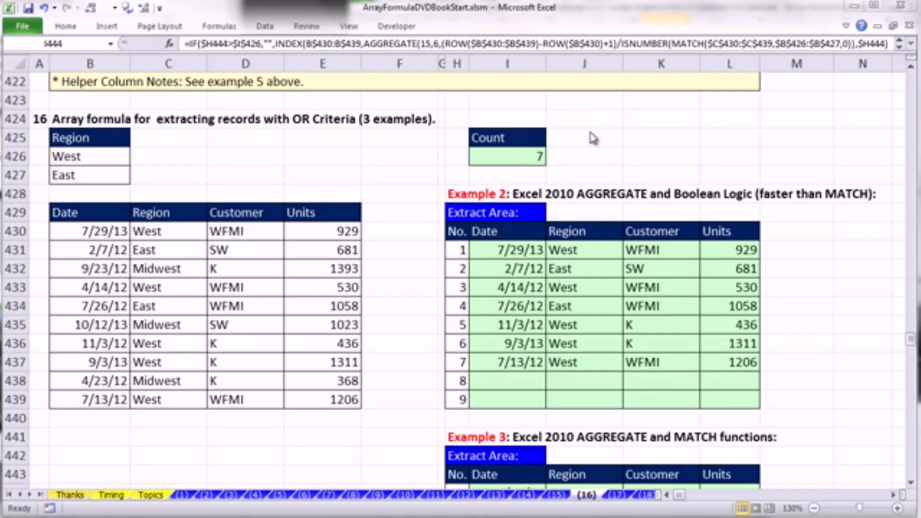
click(508, 251)
double_click(508, 251)
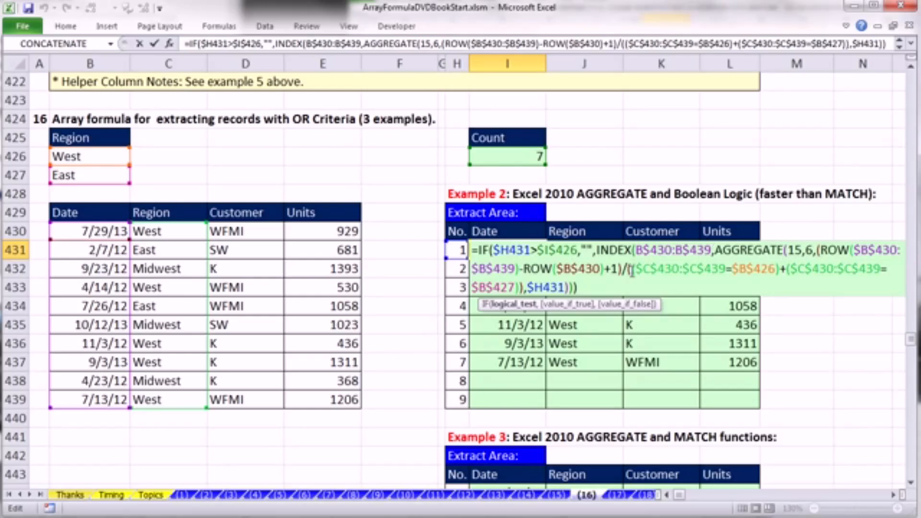
drag(633, 271, 524, 290)
key(ctrl+c)
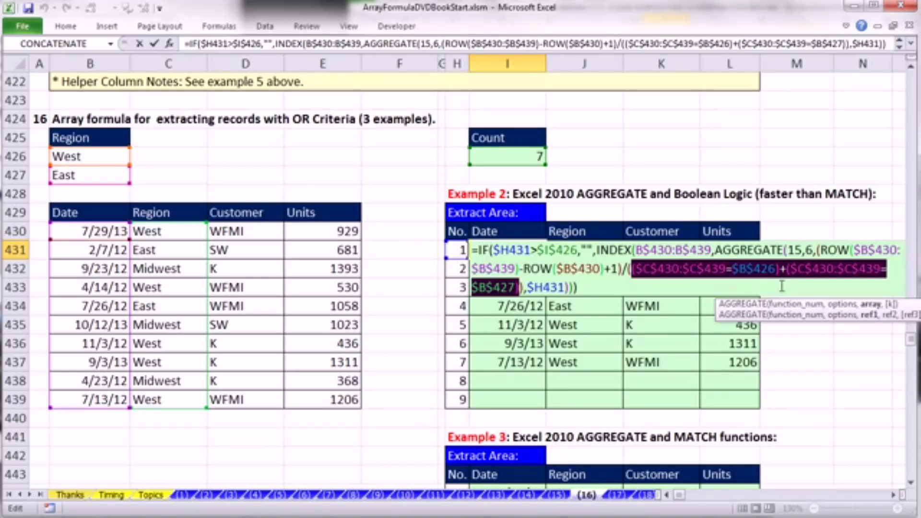
key(Escape)
- Open the Example 4 formula in I457, evaluate SMALL's array argument in place to examine it, and undo the evaluation
scroll(808, 287, down, 9)
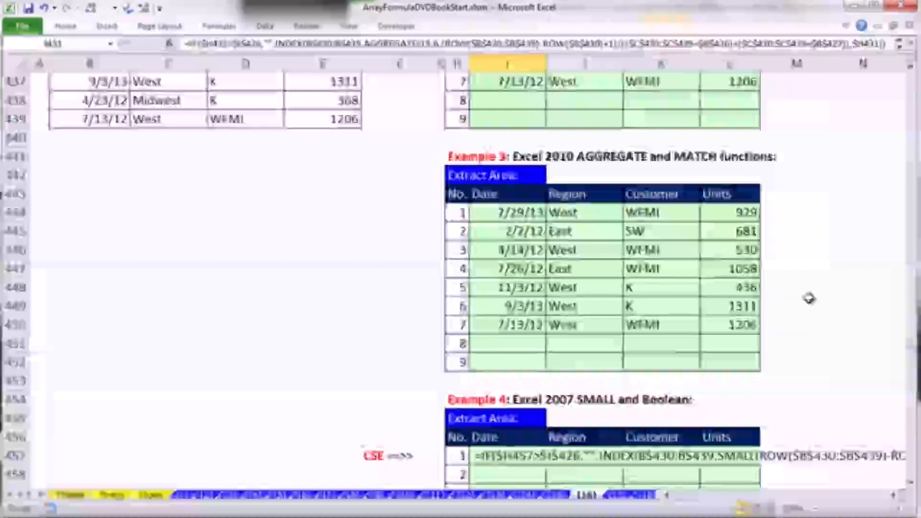
double_click(477, 234)
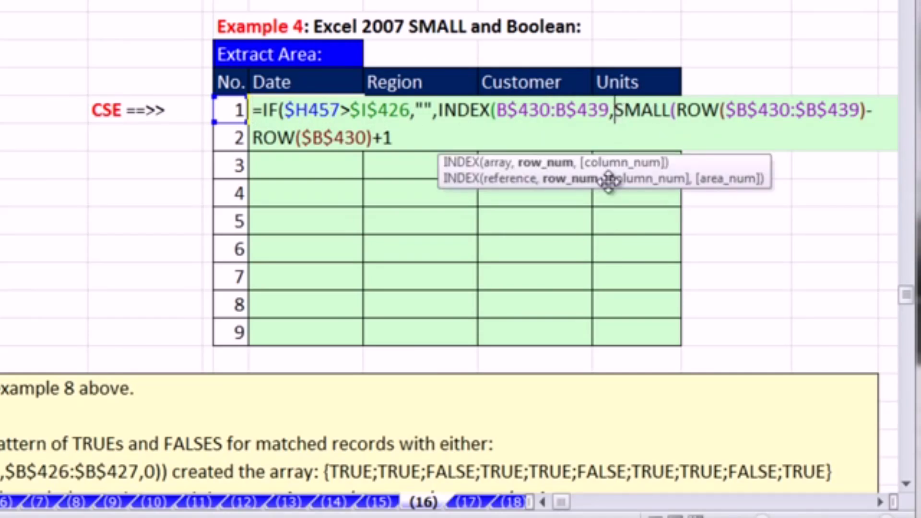
click(539, 161)
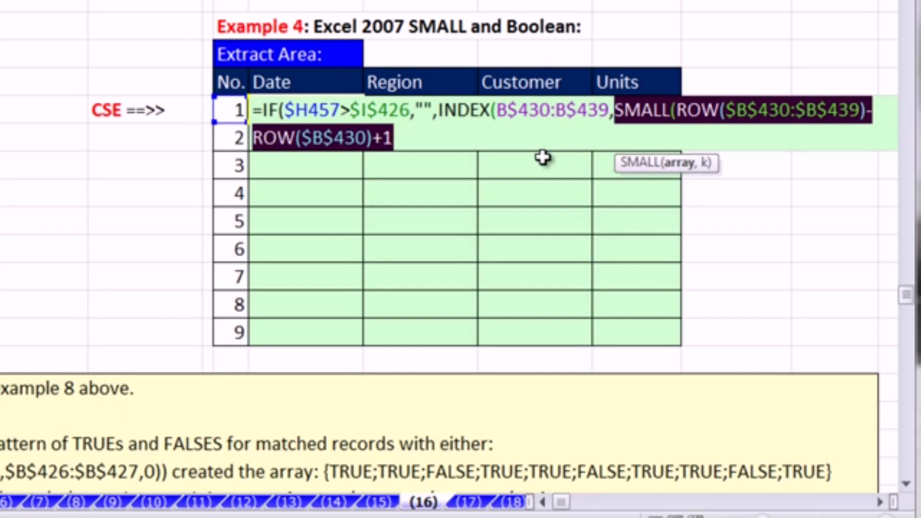
click(678, 115)
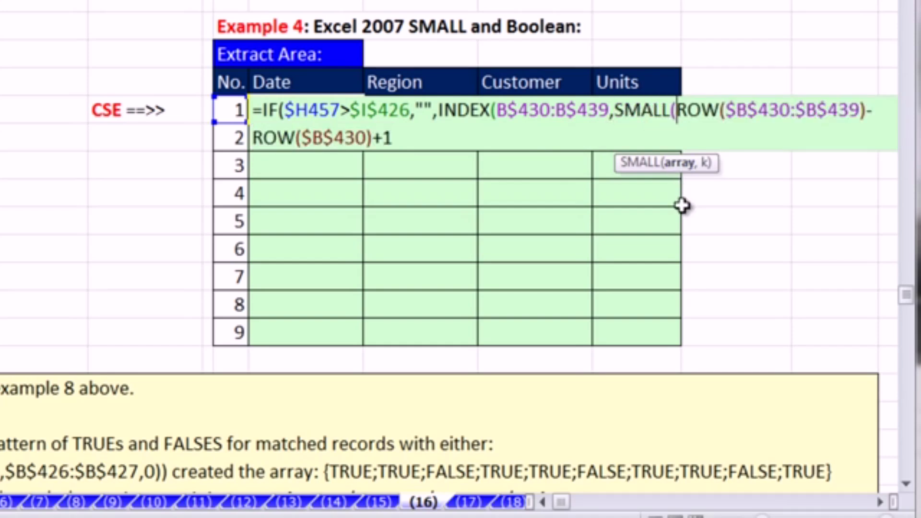
click(688, 164)
key(F9)
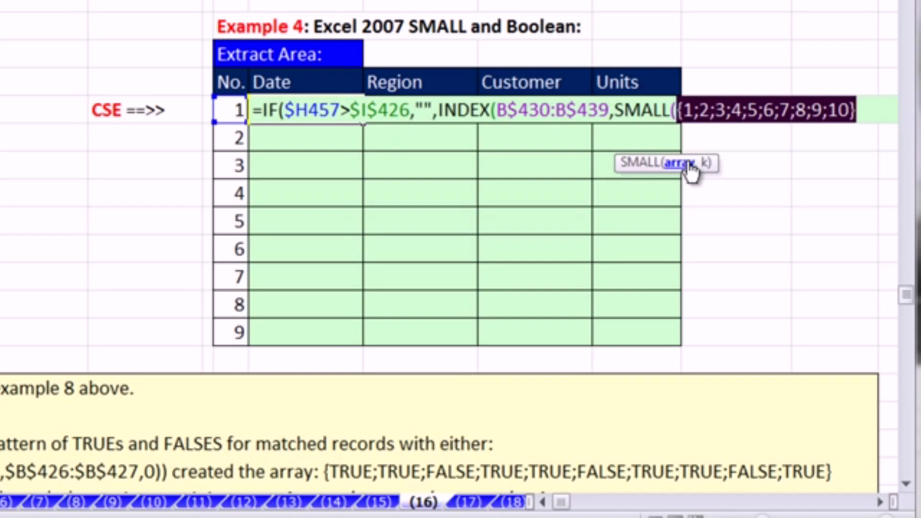
key(ctrl+z)
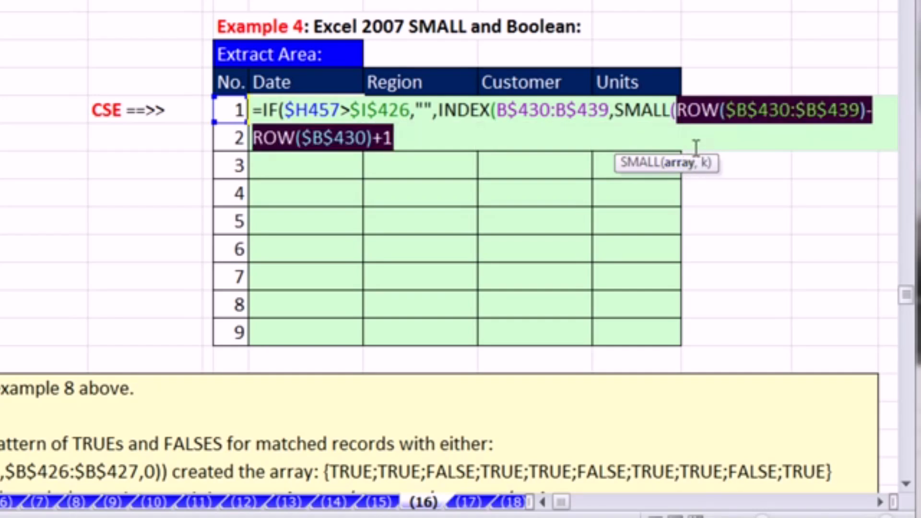
- Insert an IF function before ROW inside SMALL, using the copied Boolean OR test as its logical_test
key(Left)
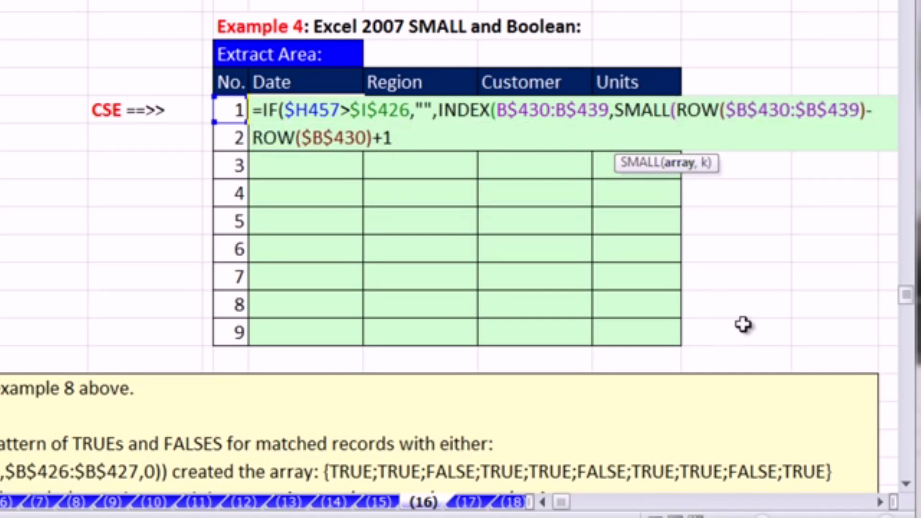
text(IF()
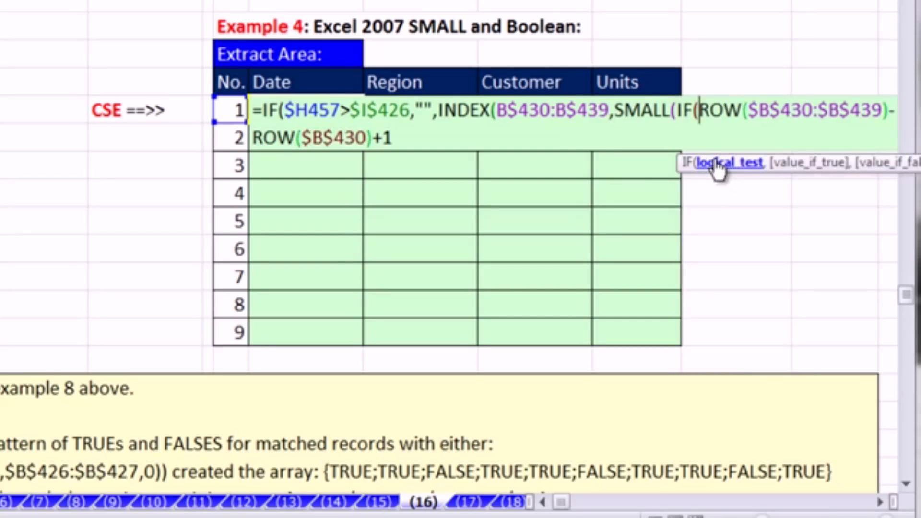
key(ctrl+v)
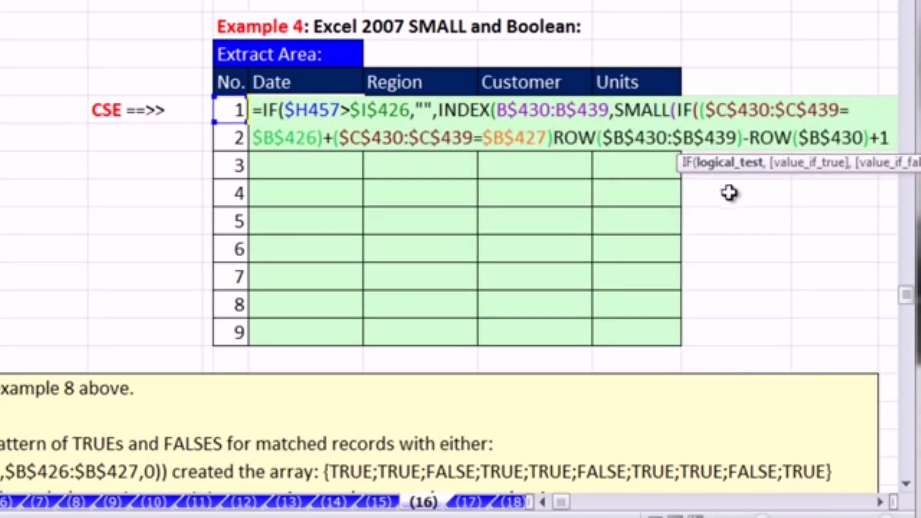
drag(680, 165, 406, 178)
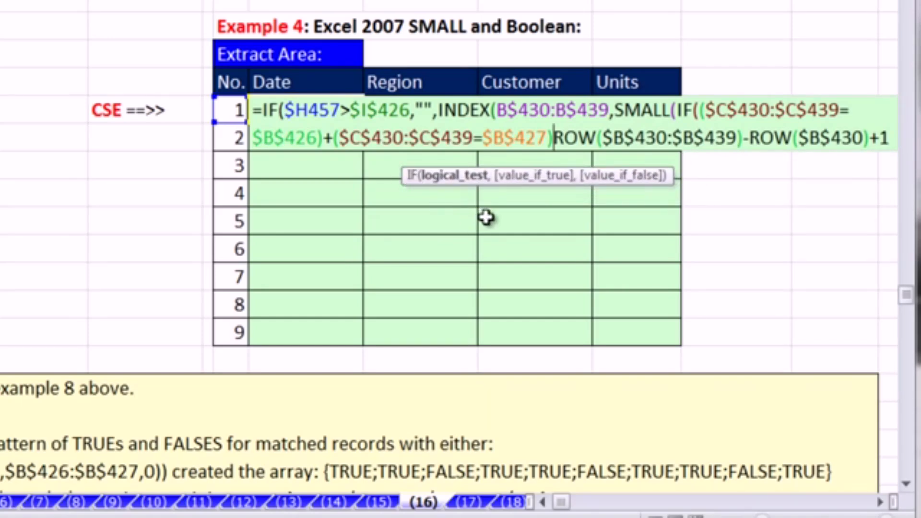
- Evaluate the inner IF's logical_test in place to examine its array, and undo the evaluation
click(451, 177)
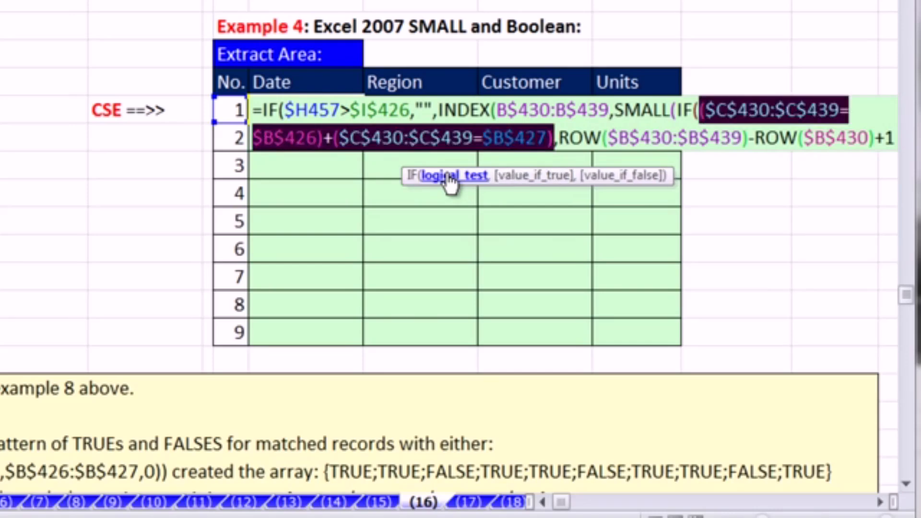
scroll(469, 195, up, 1)
key(F9)
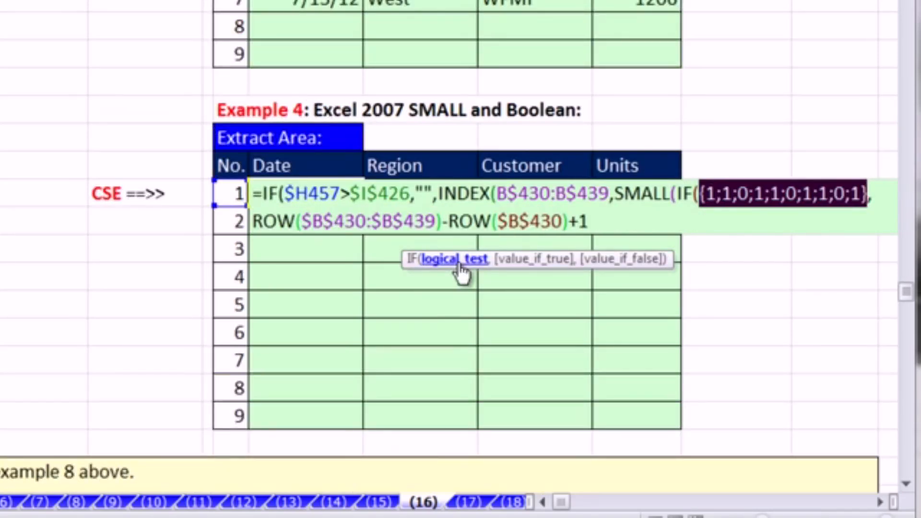
key(ctrl+z)
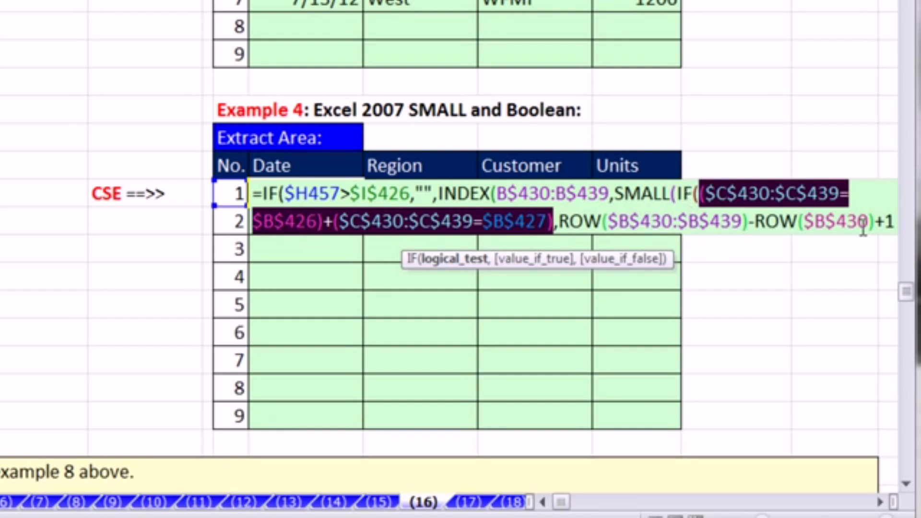
- Close the inner IF after the row-number expression, and evaluate SMALL's array argument in place, undoing the evaluation
click(897, 222)
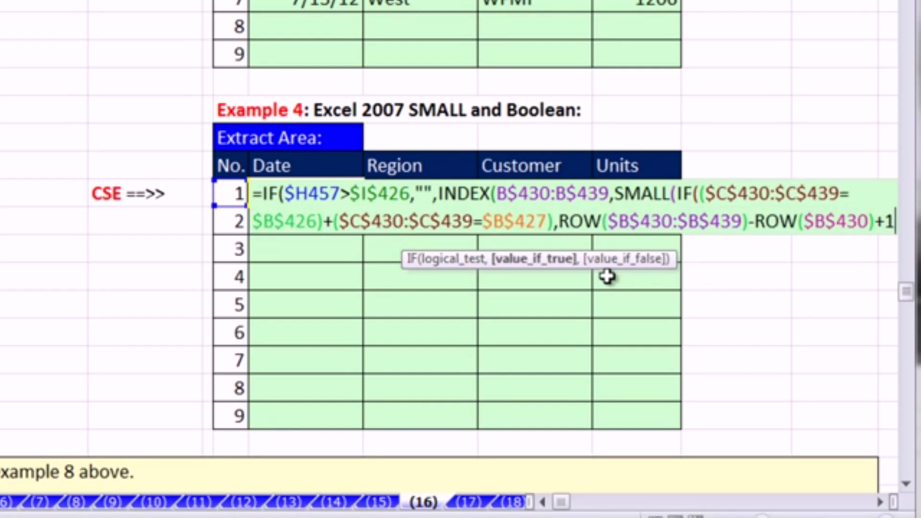
text())
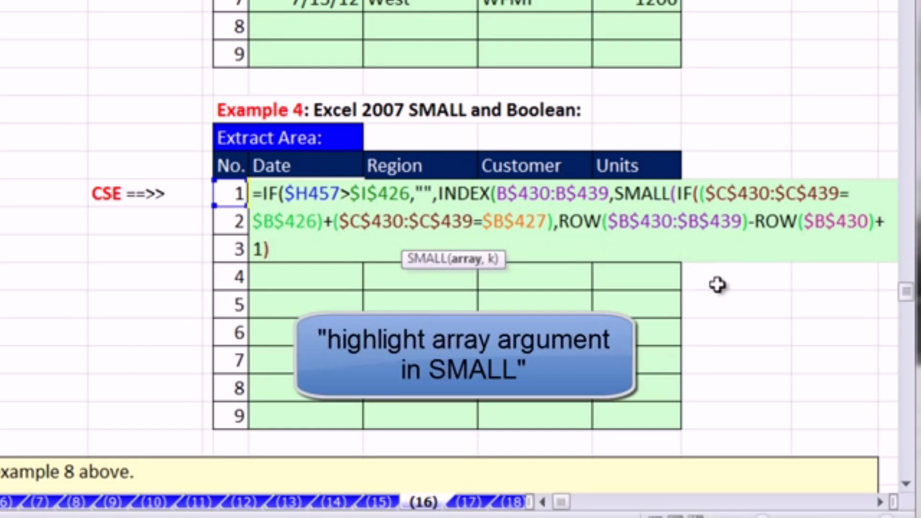
click(464, 260)
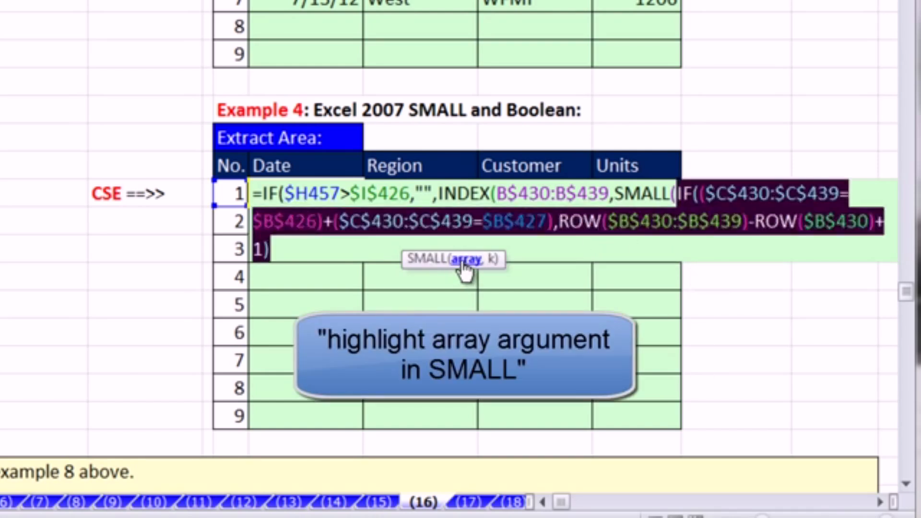
key(F9)
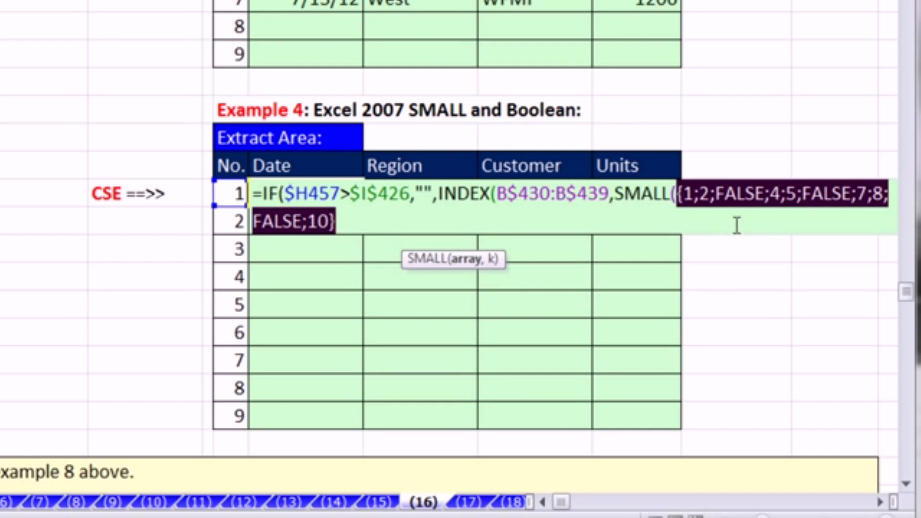
key(ctrl+z)
- Set SMALL's k argument to $H457 with only the column locked, and close the SMALL function
click(328, 253)
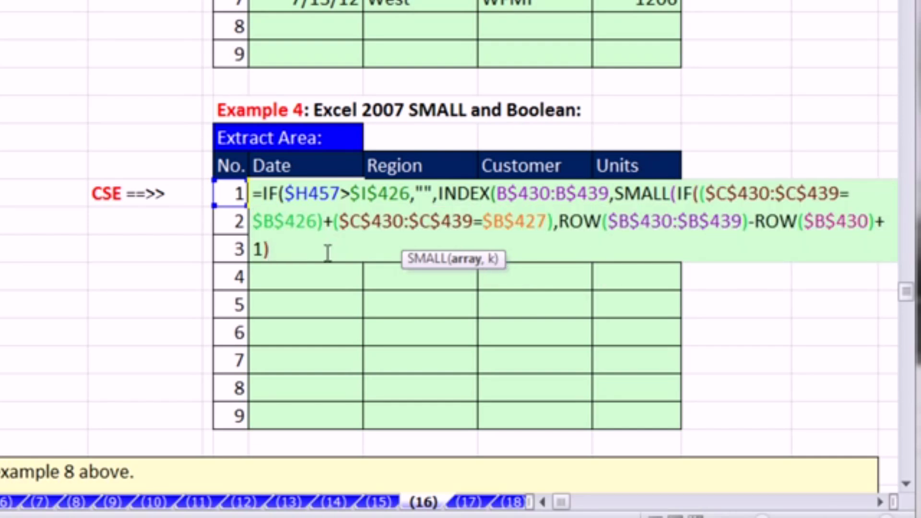
text(,)
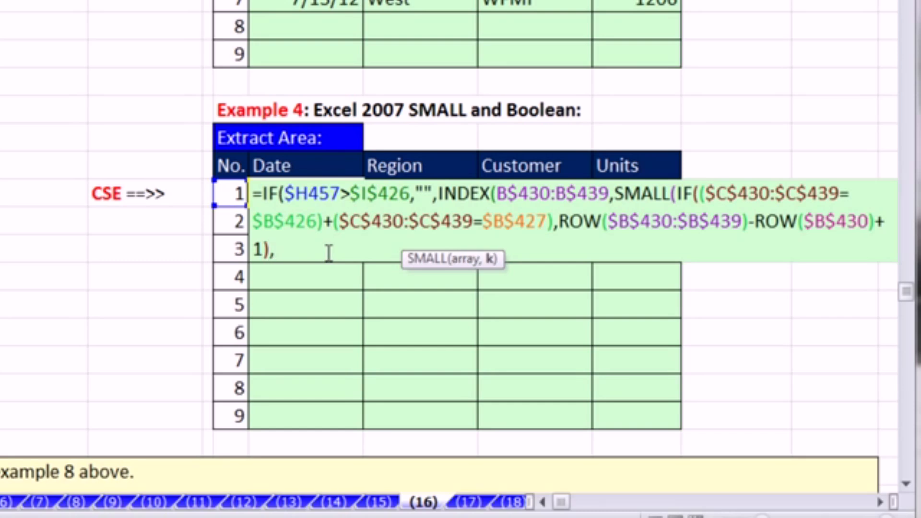
click(231, 197)
key(F4)
key(F4)
key(F4)
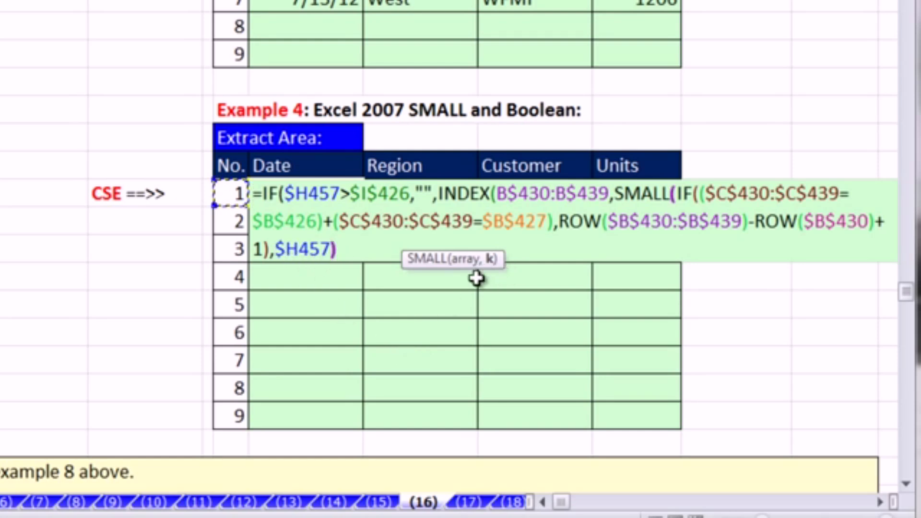
text())
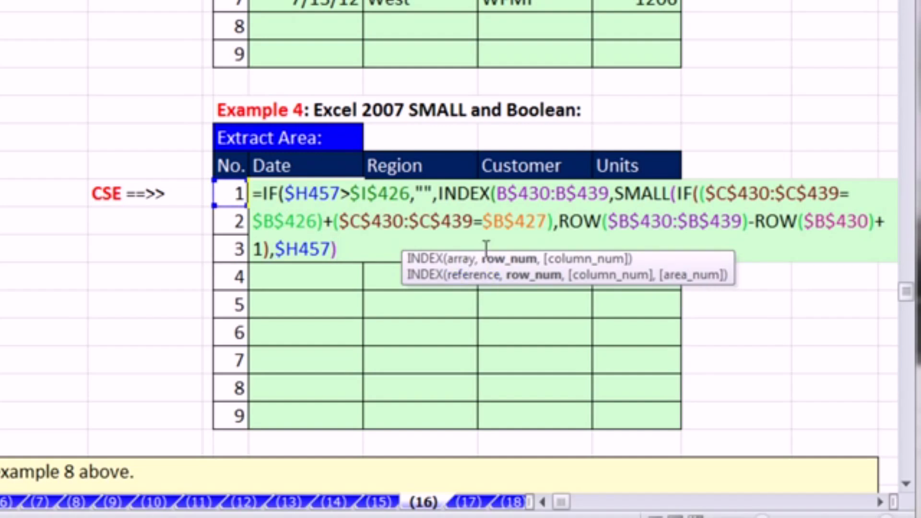
- Evaluate INDEX's row_num argument in place to examine its value, and undo the evaluation
click(496, 261)
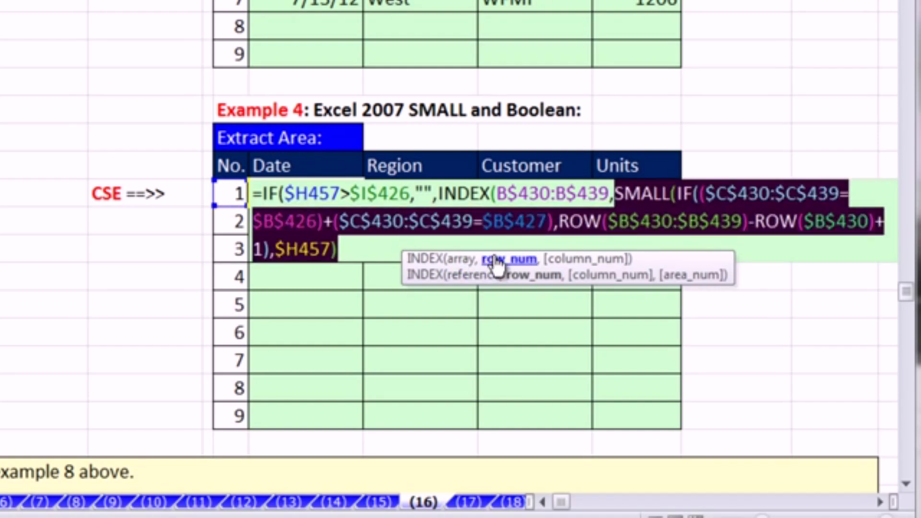
text(1)
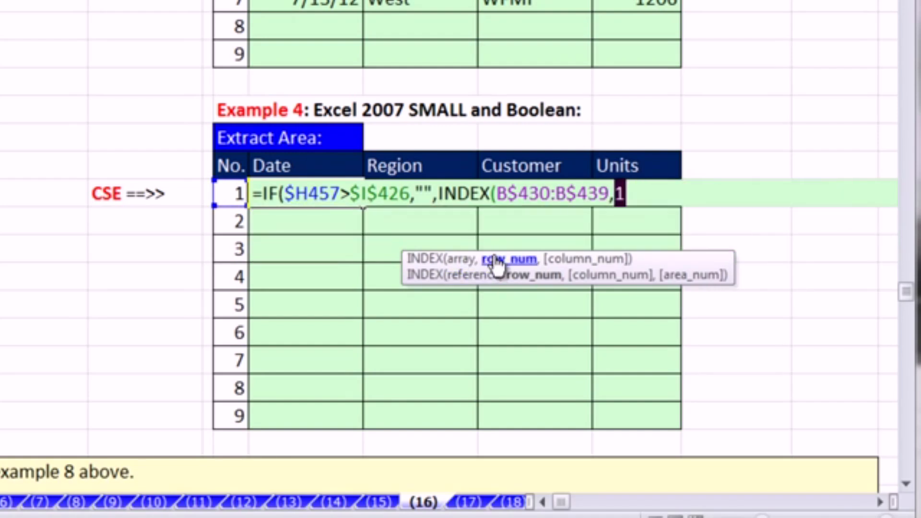
key(ctrl+z)
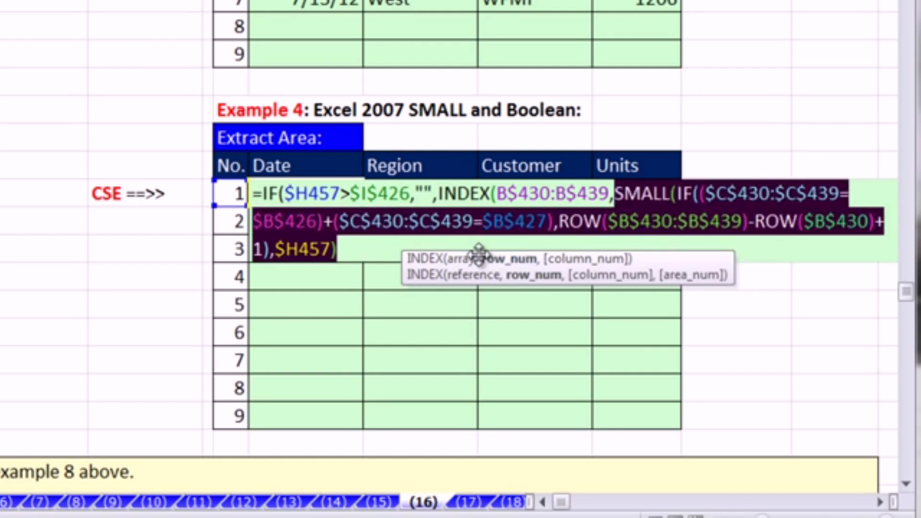
- Close the INDEX and outer IF functions, and enter the formula in I457 as an ordinary non-array formula
click(358, 249)
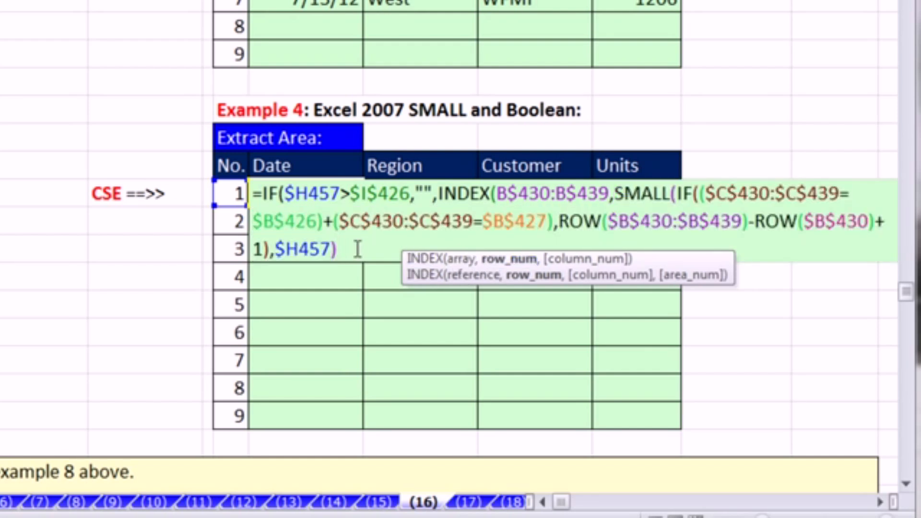
text())
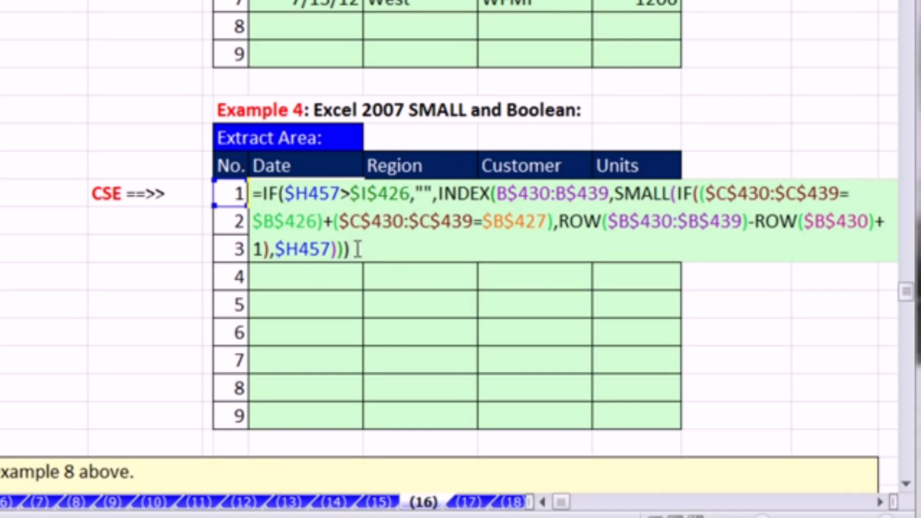
key(Return)
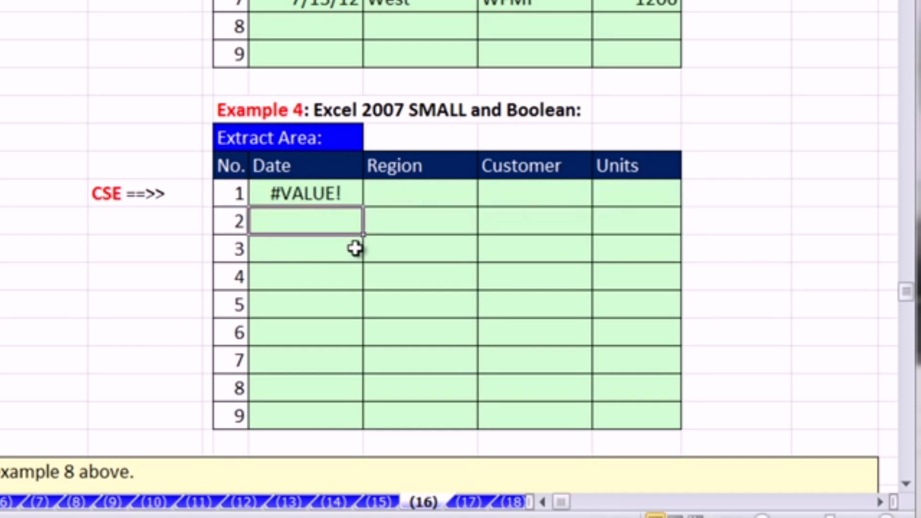
- Highlight the inner IF's logical test in I457's formula to examine it, and re-enter the whole formula as an array formula
double_click(348, 195)
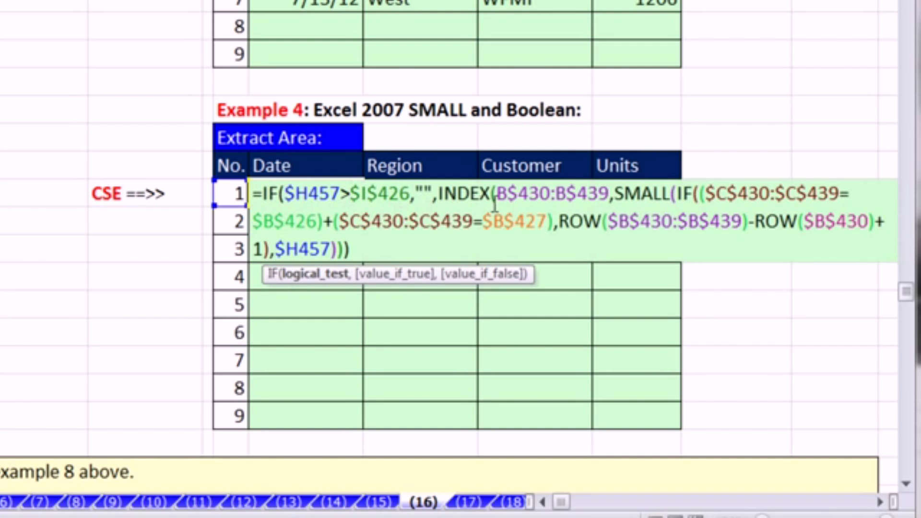
click(698, 194)
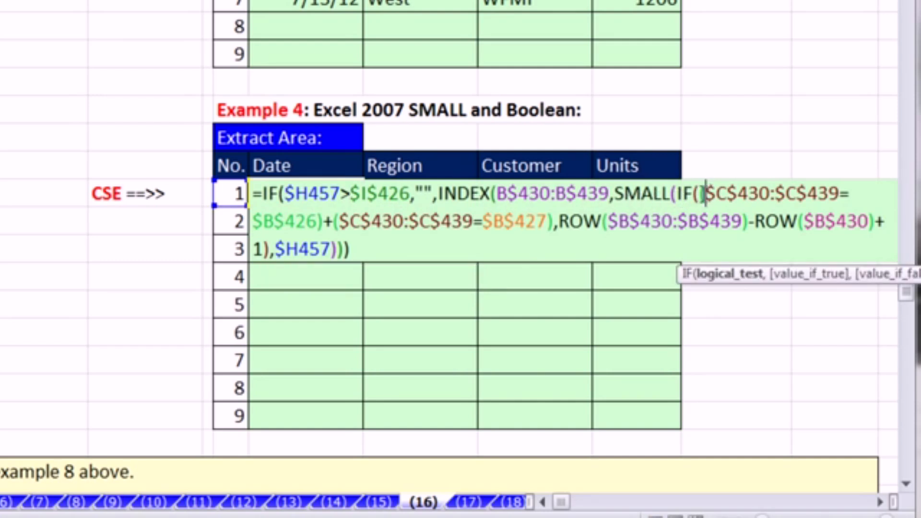
click(732, 274)
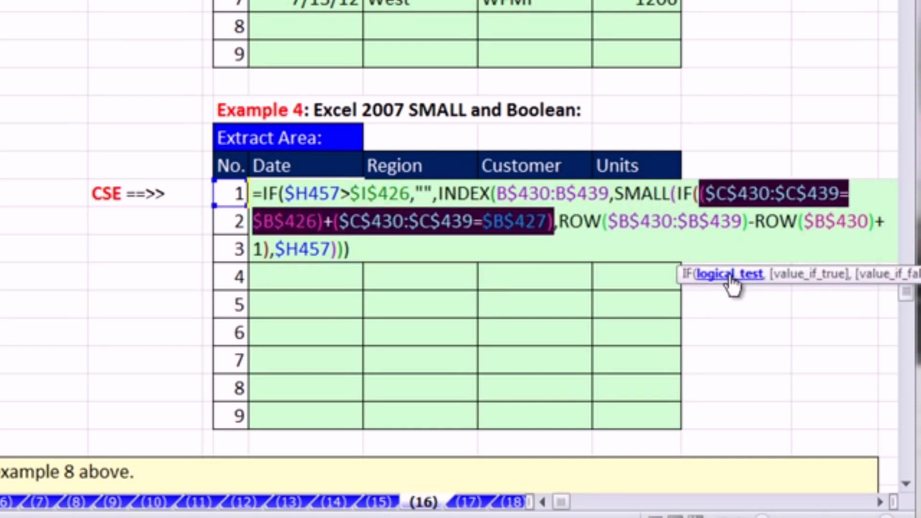
click(364, 251)
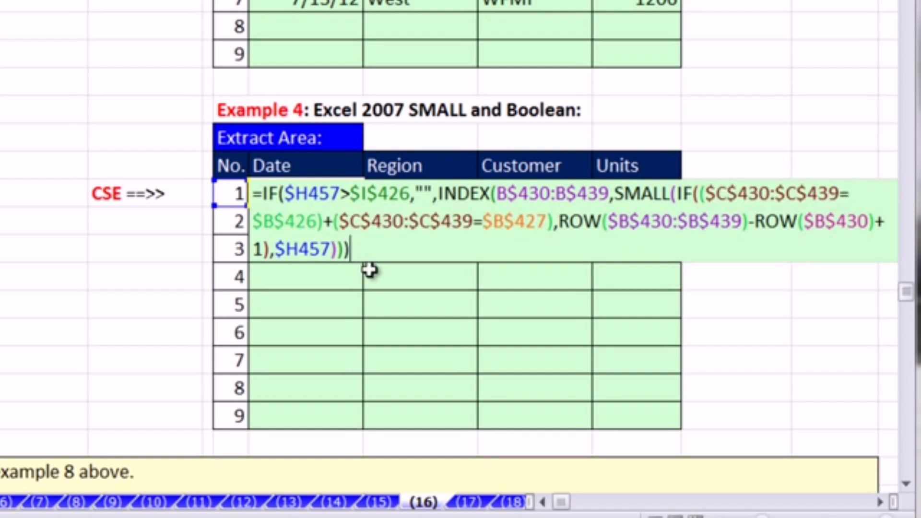
key(ctrl+shift+Return)
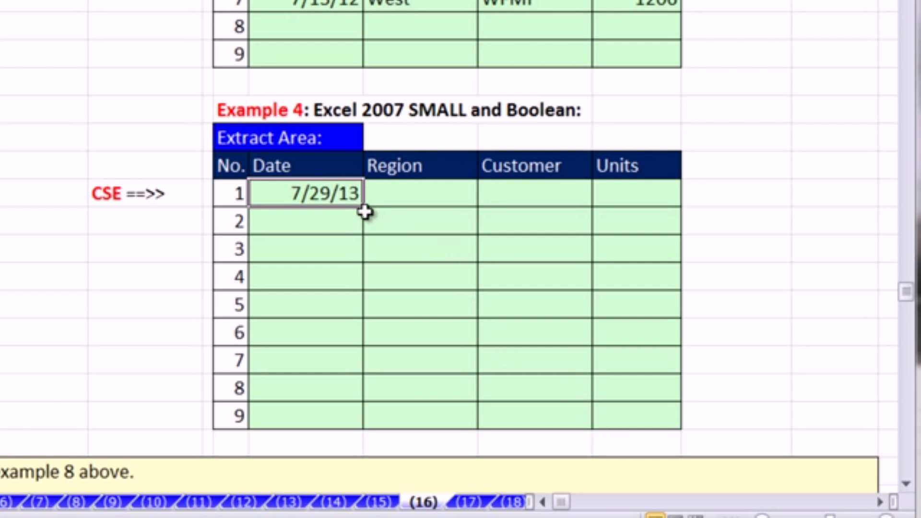
- Fill the I457 array formula across to the Units column without formatting, and copy that row down through record 9
drag(364, 208, 653, 220)
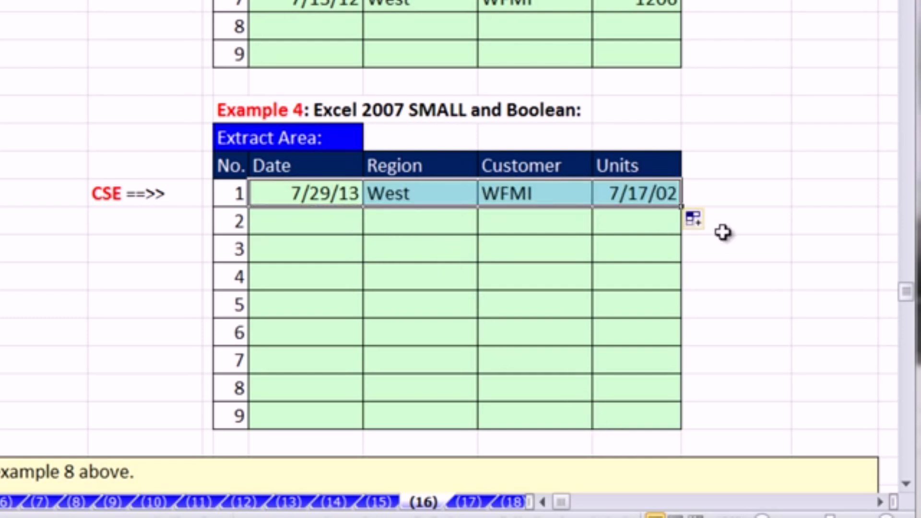
click(704, 221)
click(740, 301)
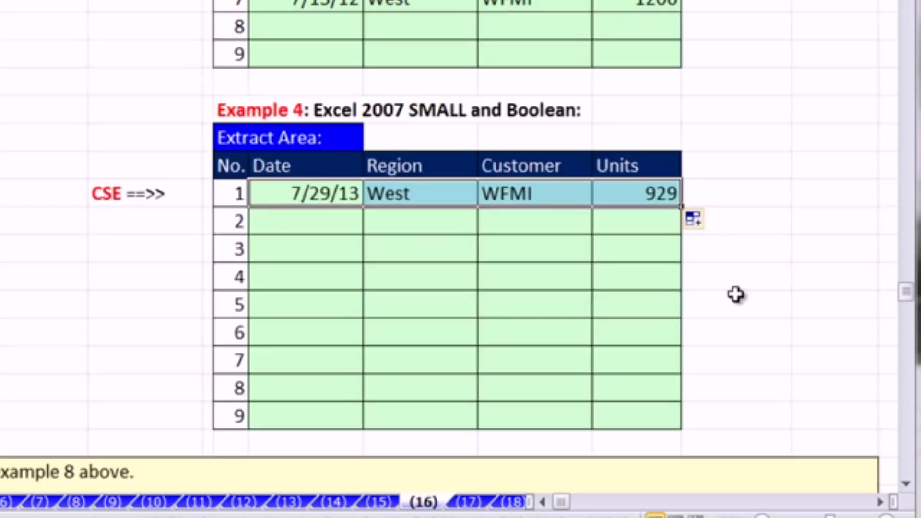
double_click(681, 206)
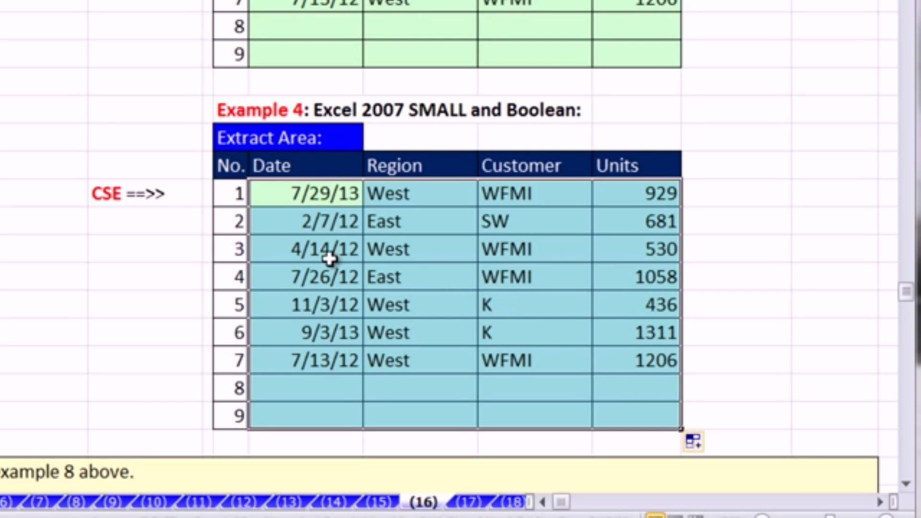
- Inspect the copied formula in record 3's Region cell, highlighting the plus sign between the two criteria tests, and leave it unedited
double_click(412, 252)
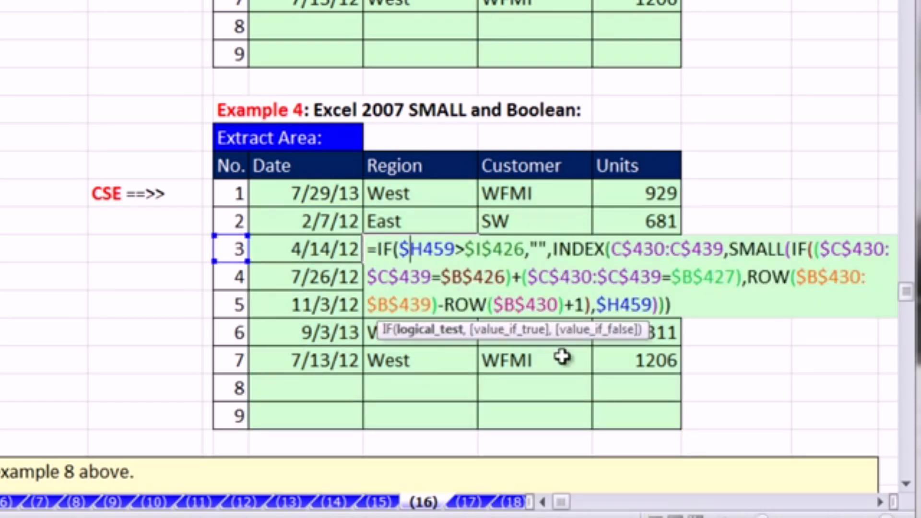
drag(522, 277, 510, 277)
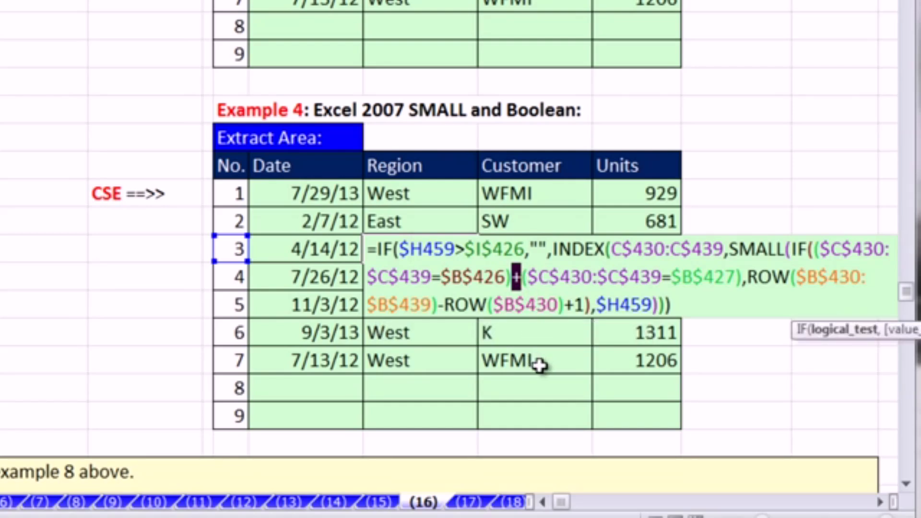
key(Escape)
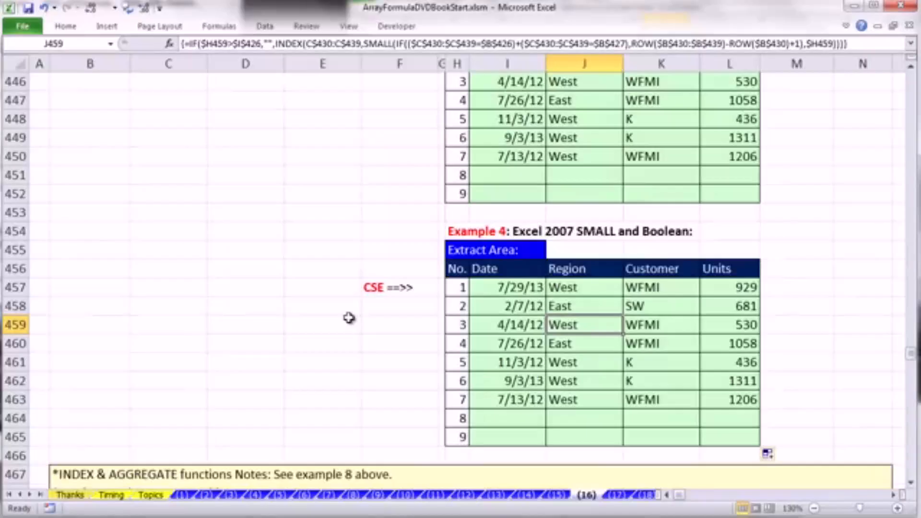
- Examine section 17's timing tables for the Helper, Boolean, MATCH with Exact Match, and MATCH and Sorted Column methods
scroll(349, 318, down, 6)
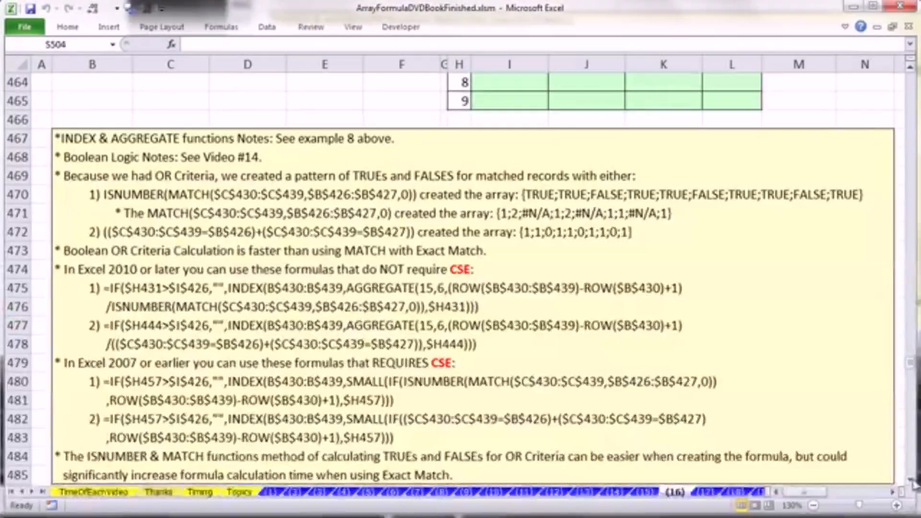
scroll(914, 482, down, 2)
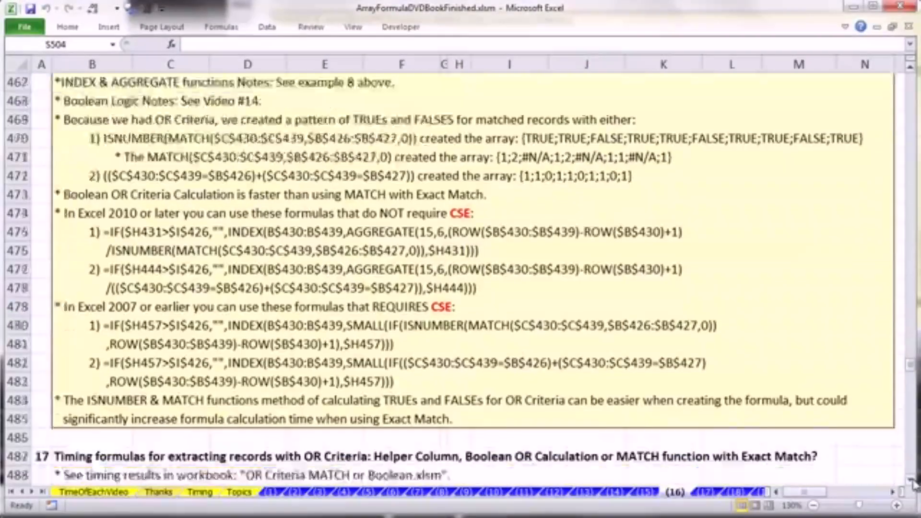
scroll(914, 482, down, 5)
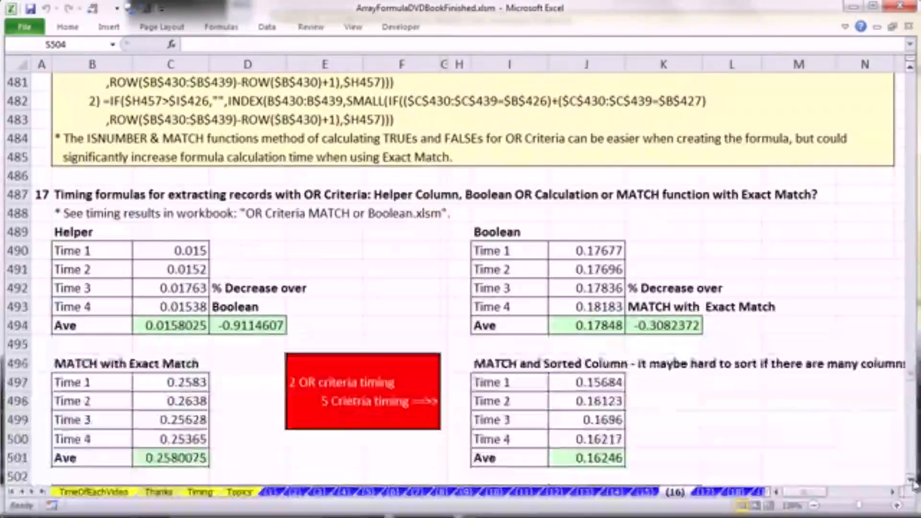
scroll(914, 483, down, 2)
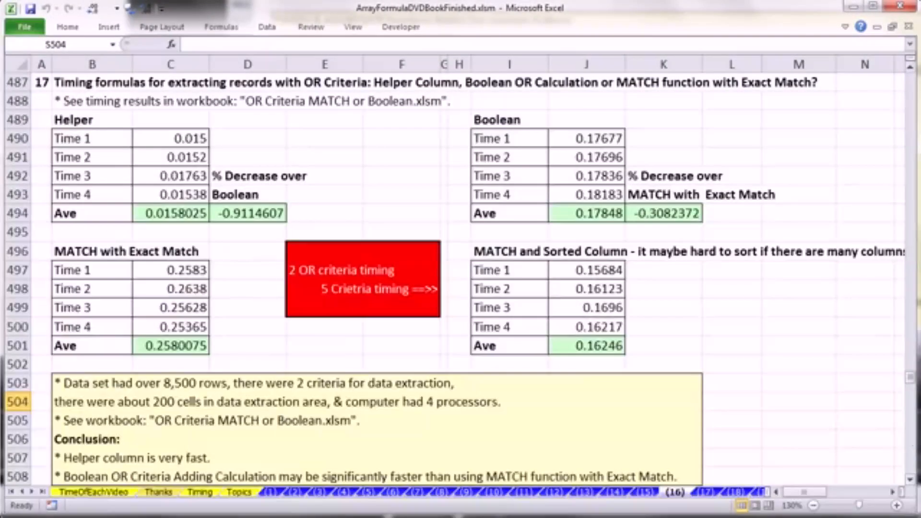
click(73, 117)
click(503, 123)
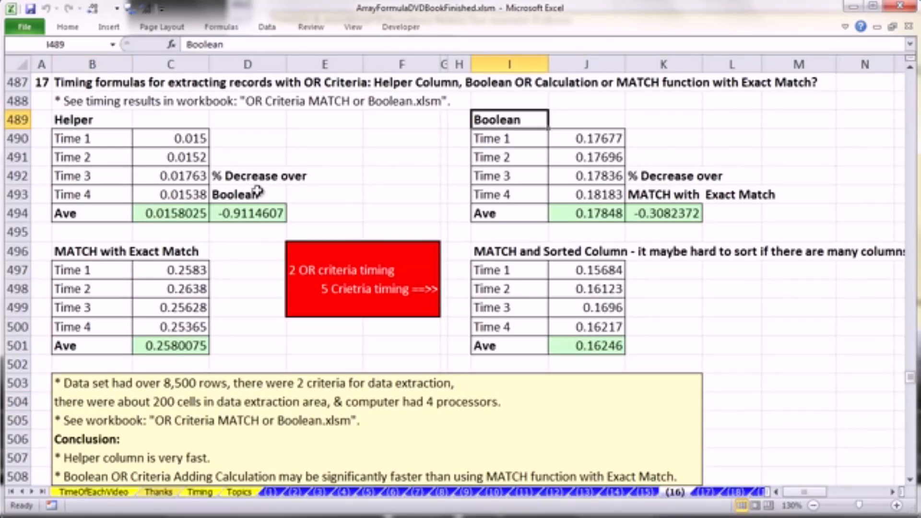
click(97, 251)
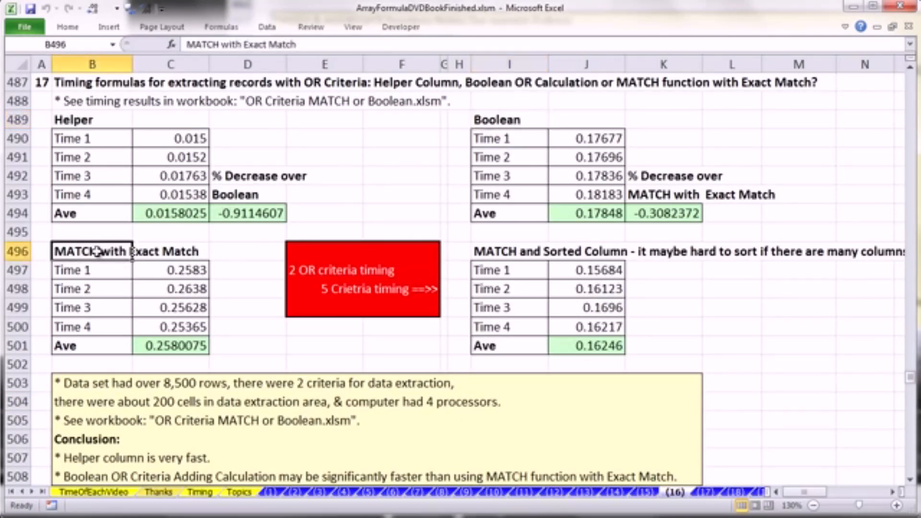
click(535, 250)
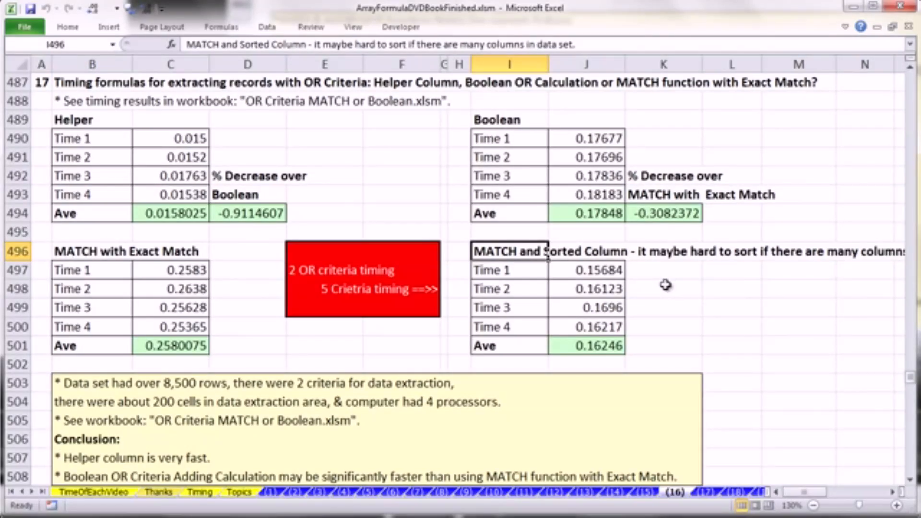
click(657, 333)
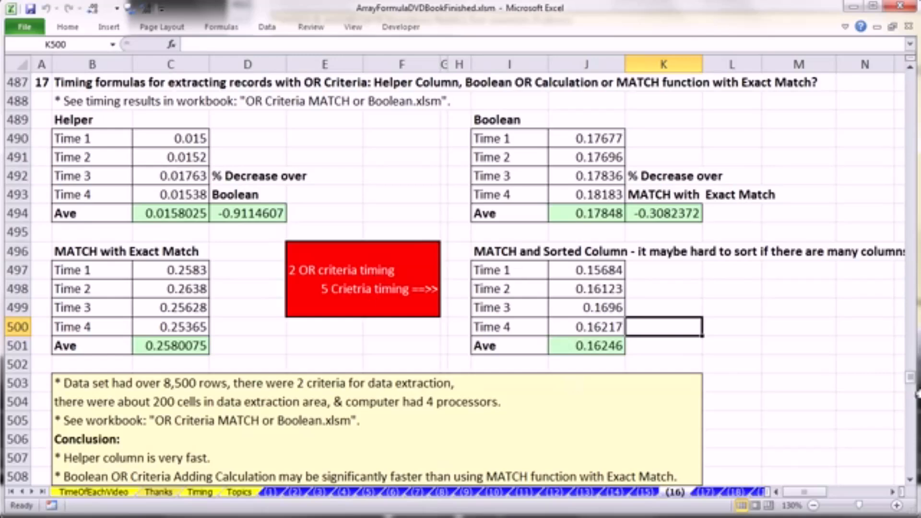
- Examine the five-OR-criteria timing table in columns Q to T, checking the ISNUMBER/MATCH and Boolean percentage changes against the Helper method
click(896, 493)
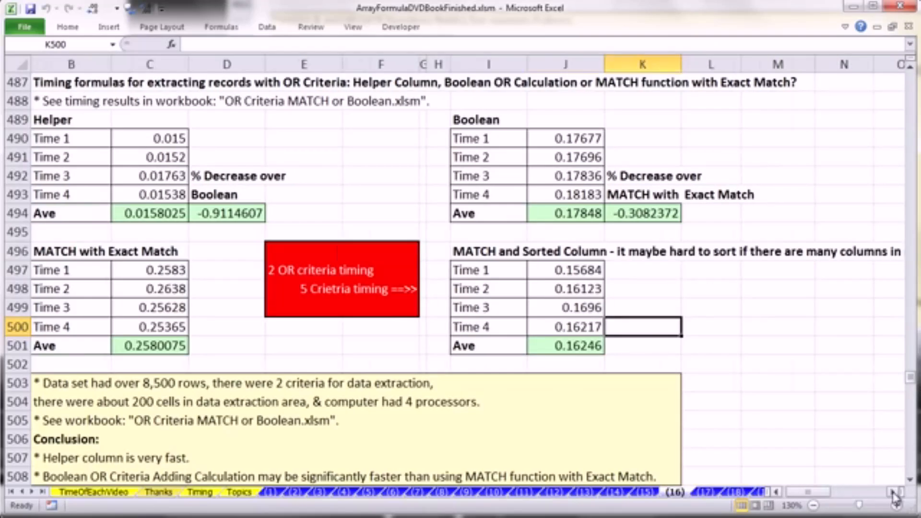
click(896, 494)
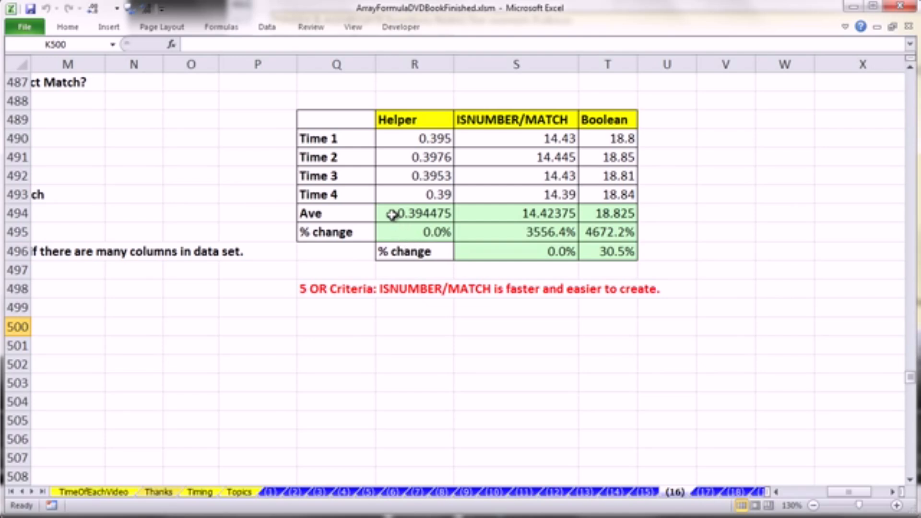
click(510, 232)
click(628, 232)
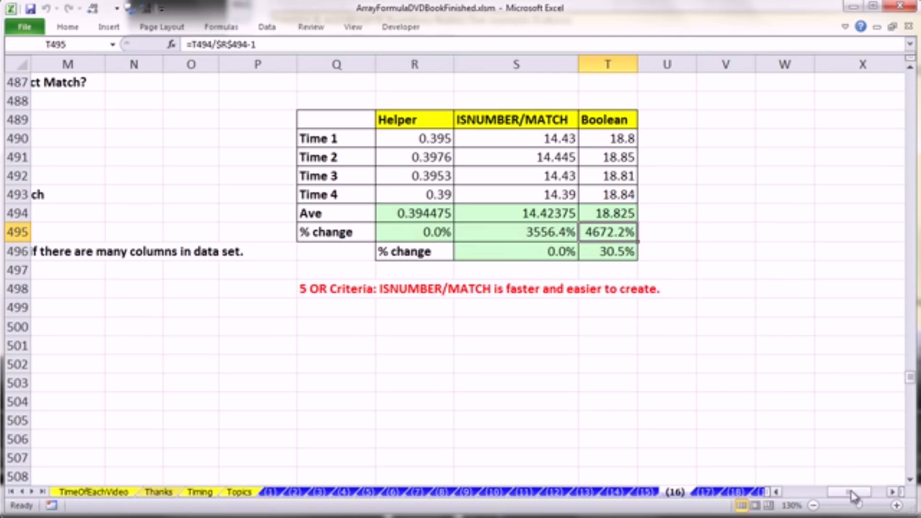
drag(852, 494, 807, 494)
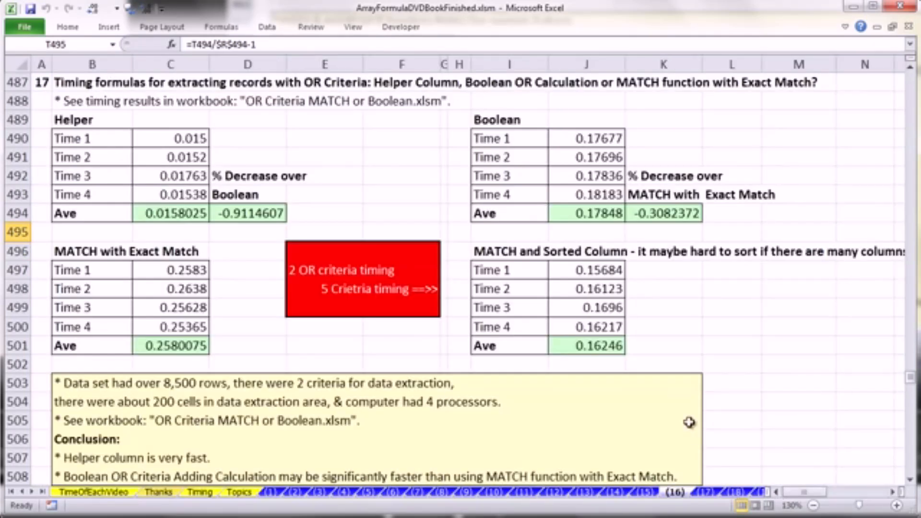
- Read section 17's conclusion and the notes on timing formulas below the tables, continuing down to section 18
click(912, 483)
click(912, 483)
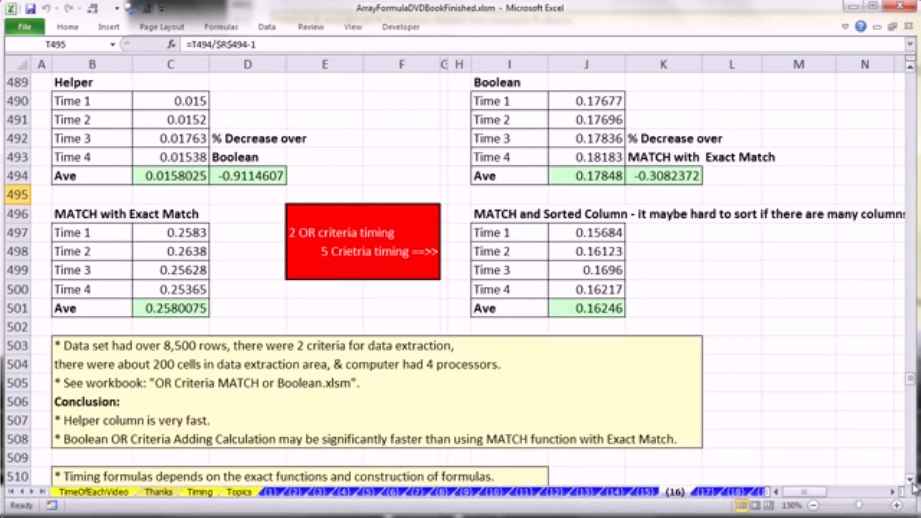
click(912, 483)
click(913, 482)
click(912, 483)
click(912, 483)
click(912, 482)
click(912, 483)
click(913, 483)
click(912, 483)
click(913, 482)
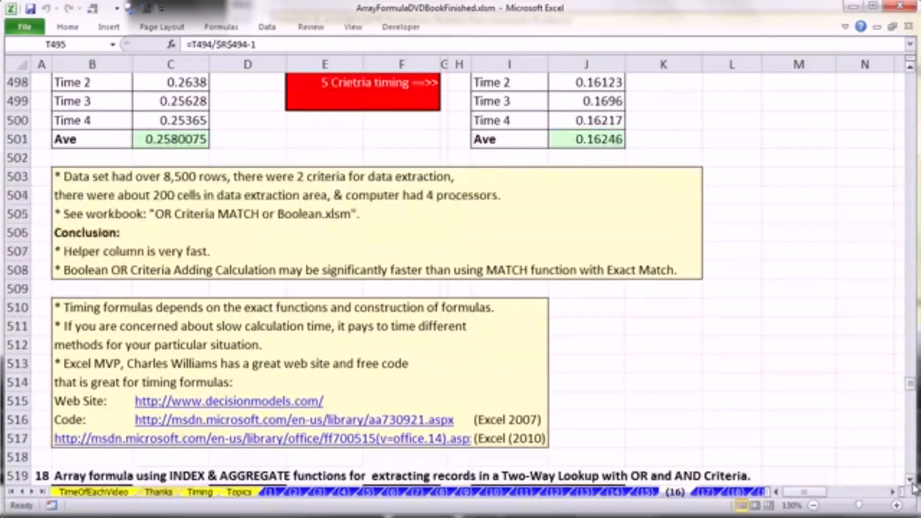
click(912, 483)
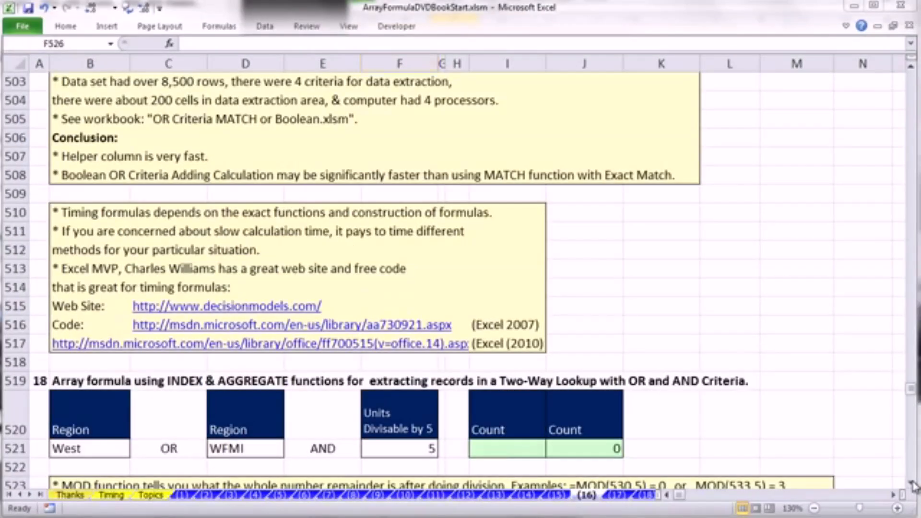
drag(911, 483, 911, 482)
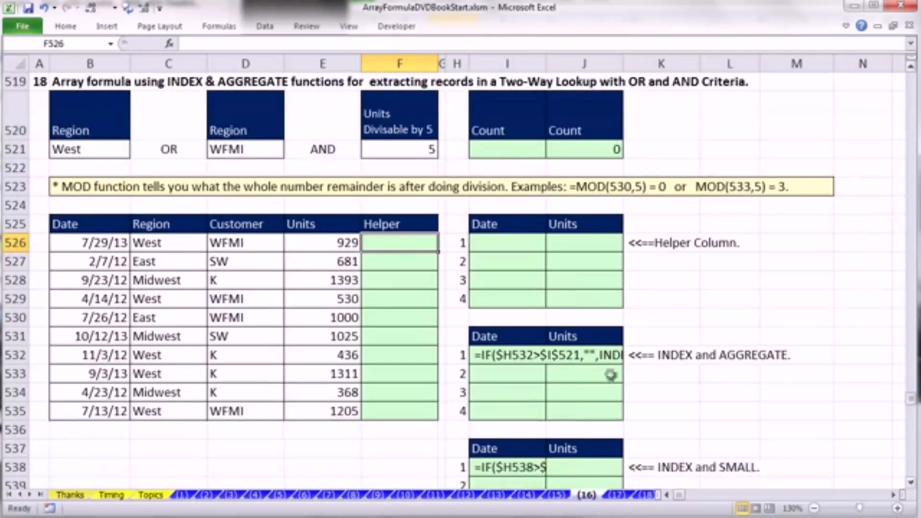
- Review section 18's criteria cells B521, D521 and F521 in the ArrayFormulaDVDBookStart workbook
click(75, 149)
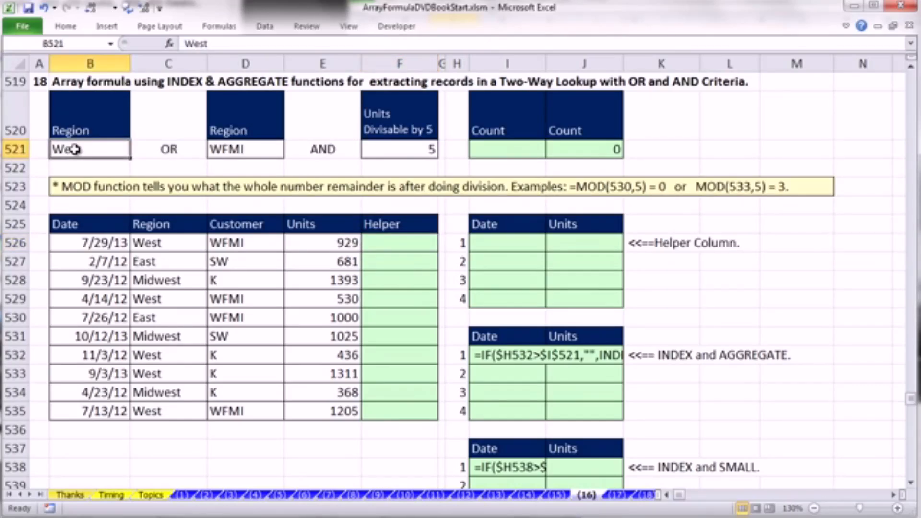
click(250, 149)
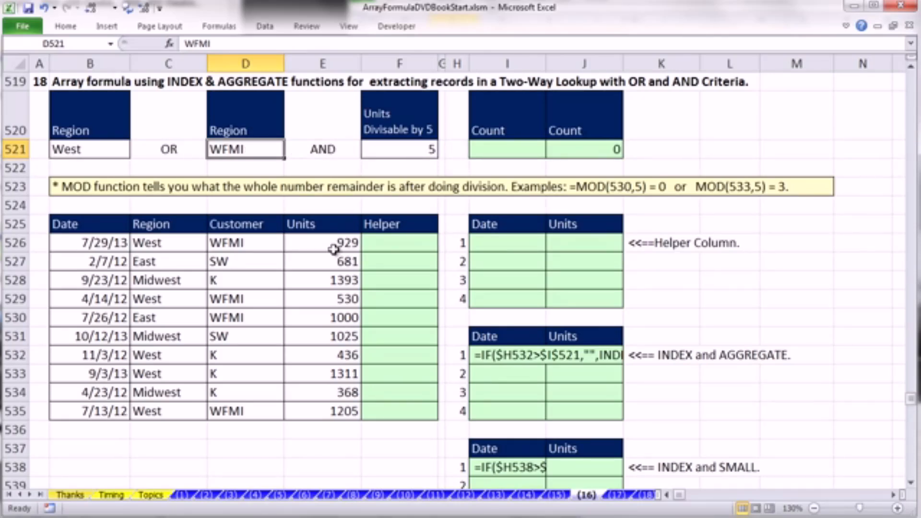
click(415, 149)
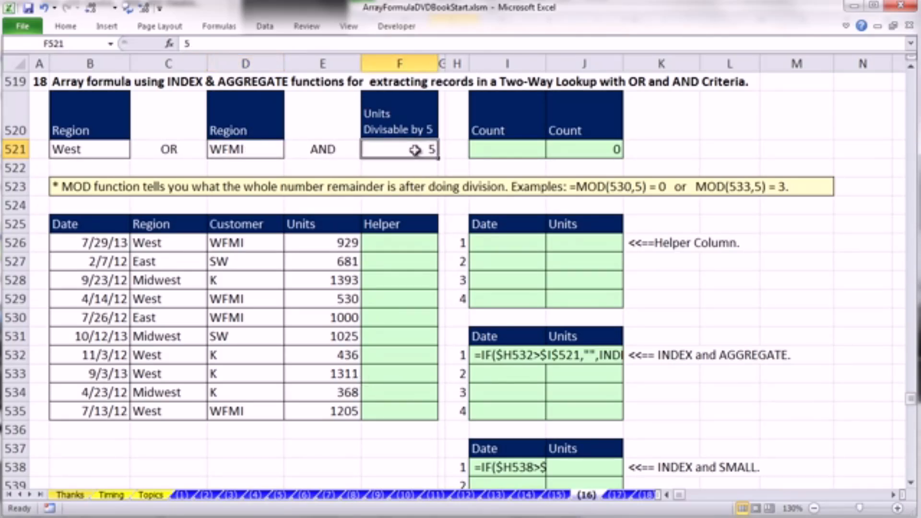
- Compare the first record's Region and Customer cells with the two OR criteria and the units divisibility criterion
click(183, 242)
click(232, 244)
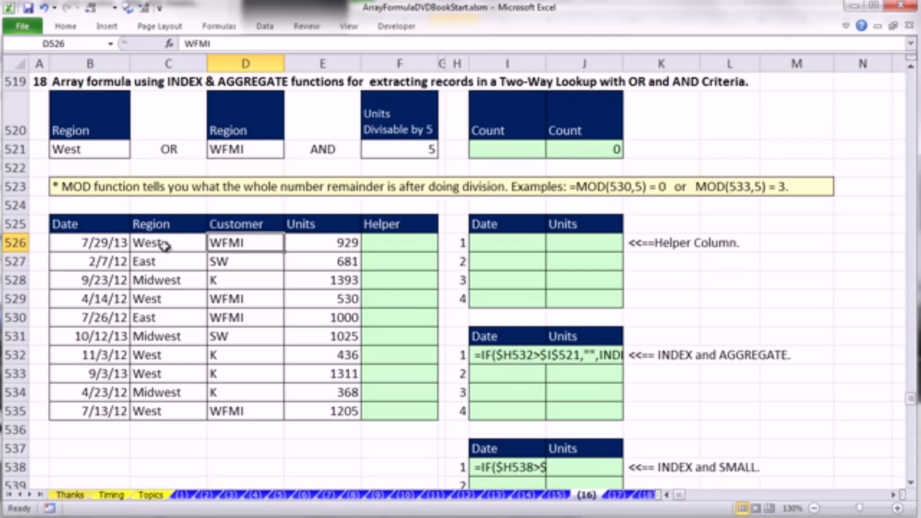
drag(165, 246, 221, 247)
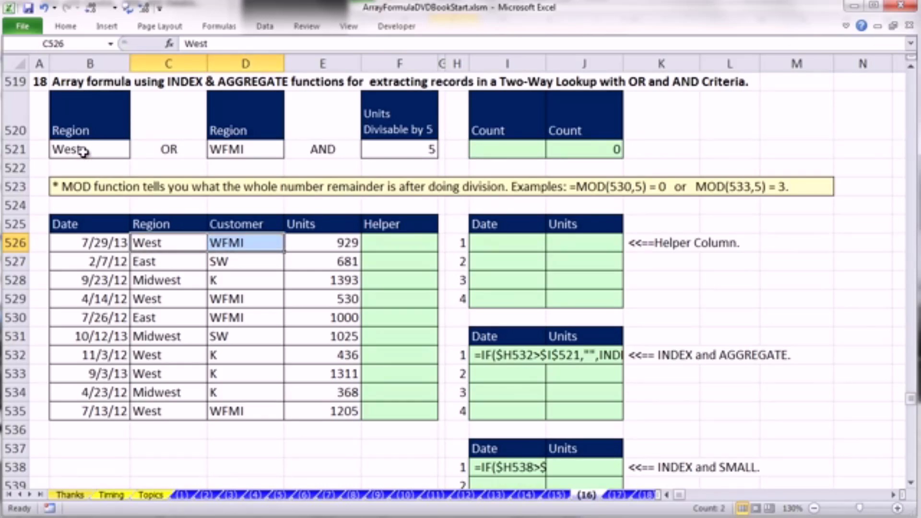
click(159, 243)
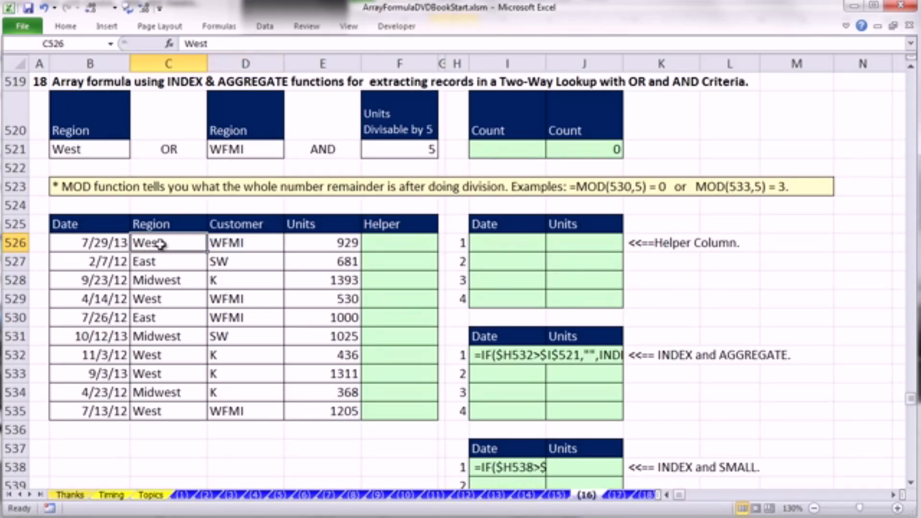
drag(202, 244, 216, 240)
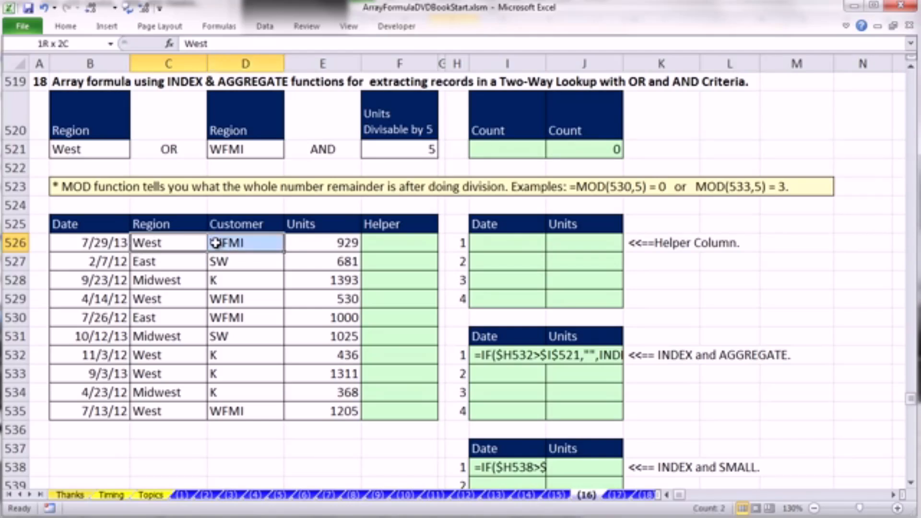
click(87, 148)
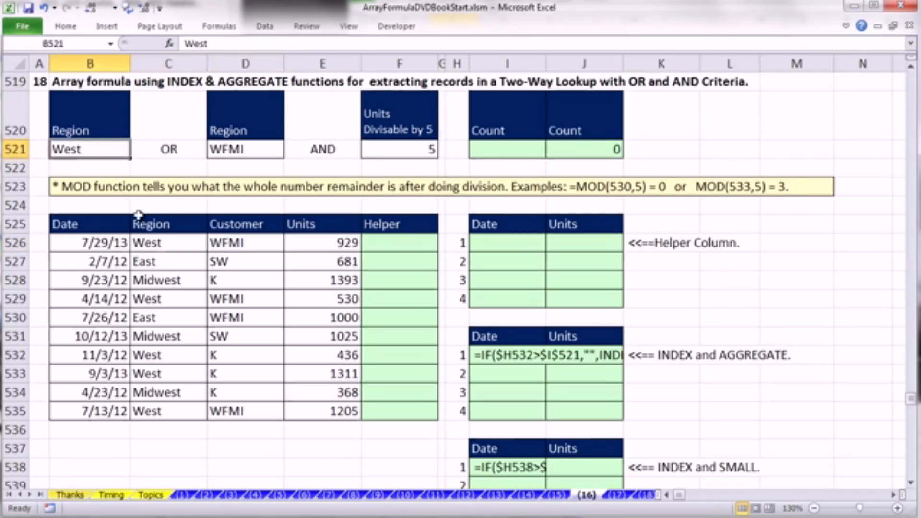
click(150, 243)
click(221, 242)
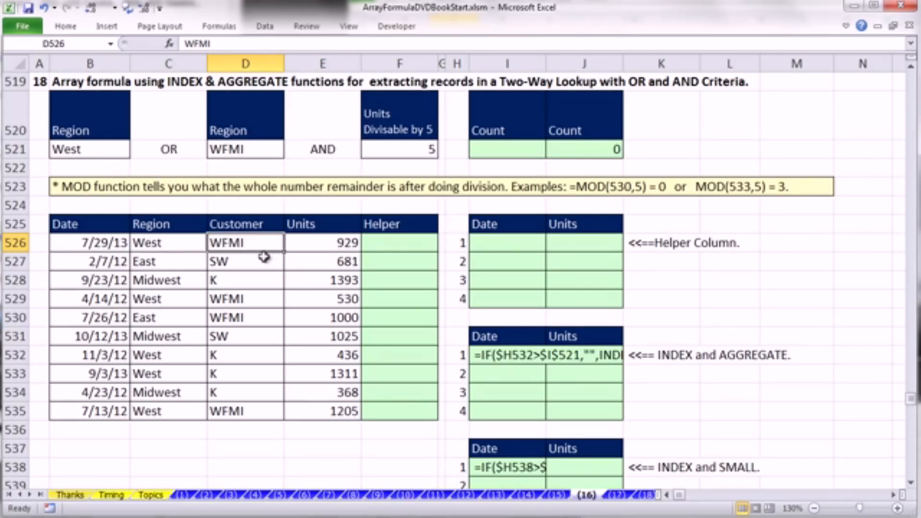
click(411, 148)
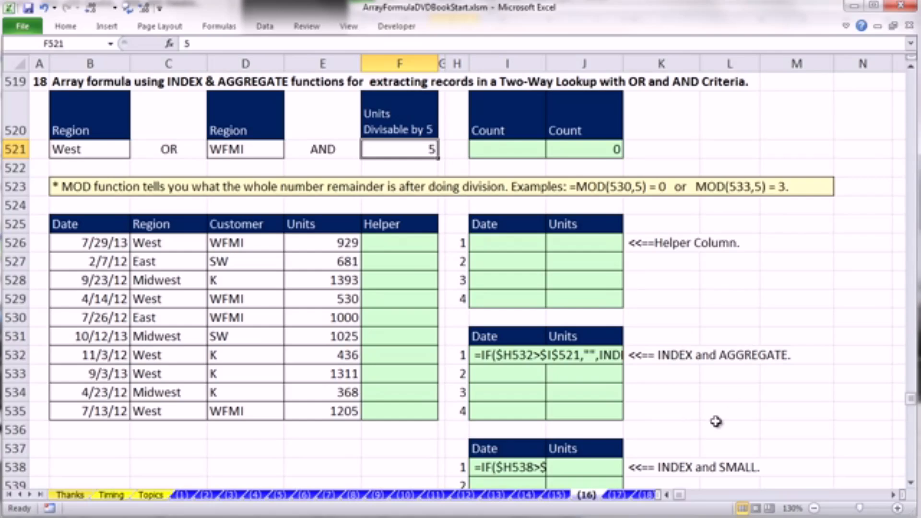
- Enter =MOD(E526,$F$521) in Helper cell F526 and copy it down the Helper column through row 535
click(395, 243)
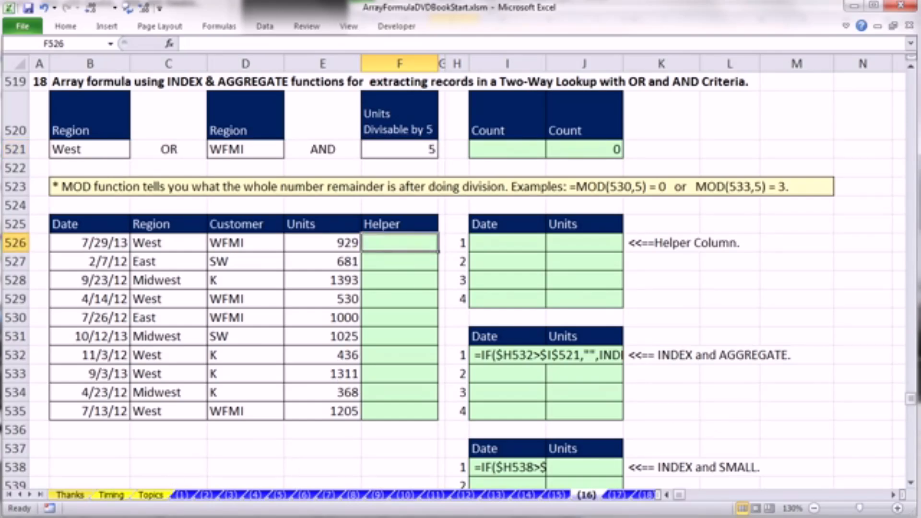
text(=mod)
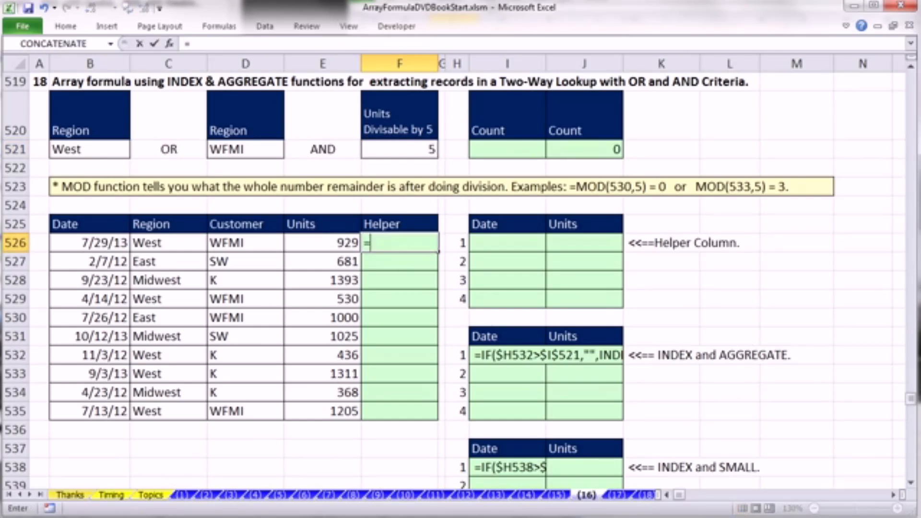
key(Tab)
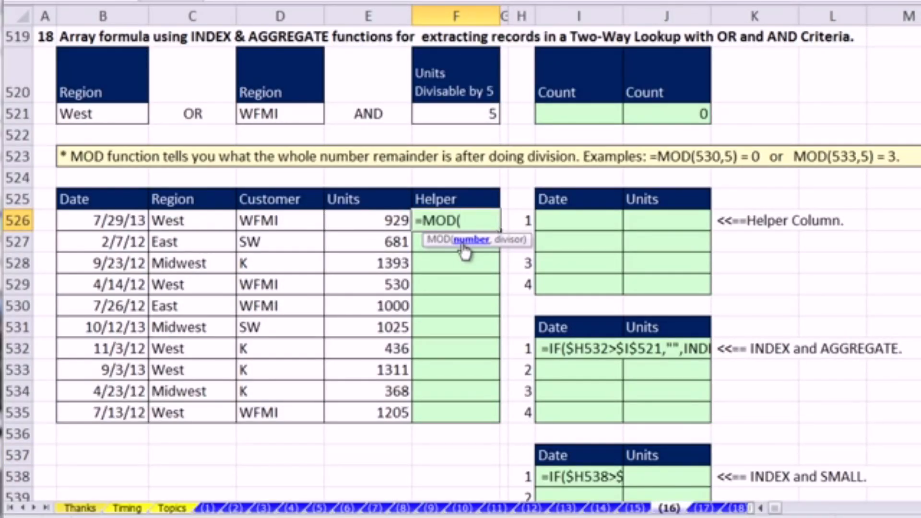
click(380, 221)
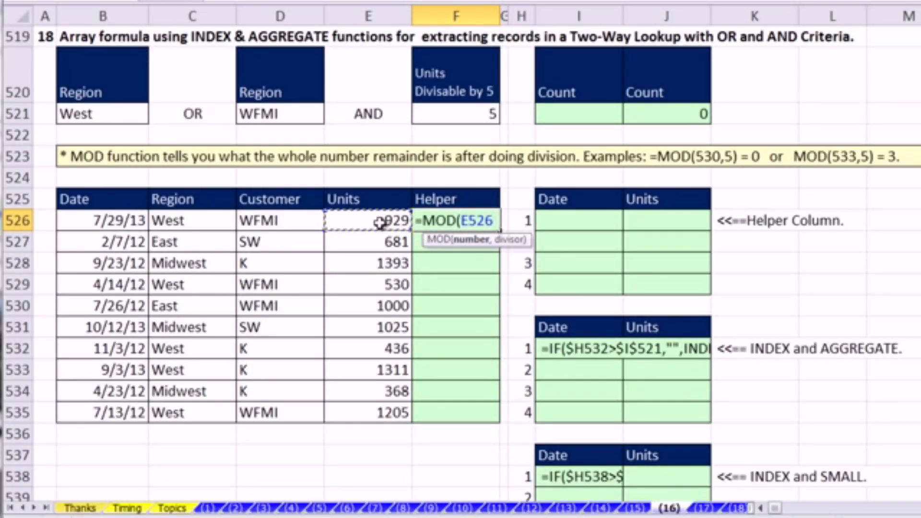
text(,)
click(461, 114)
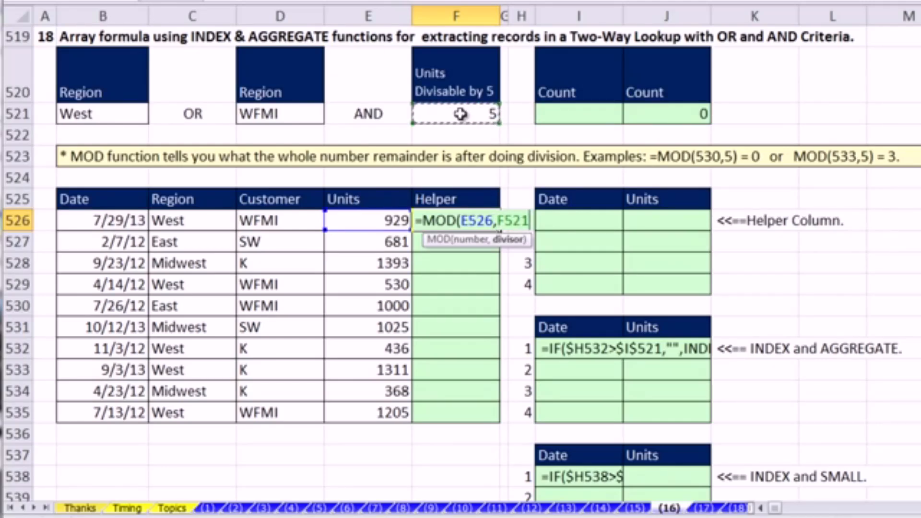
key(F5)
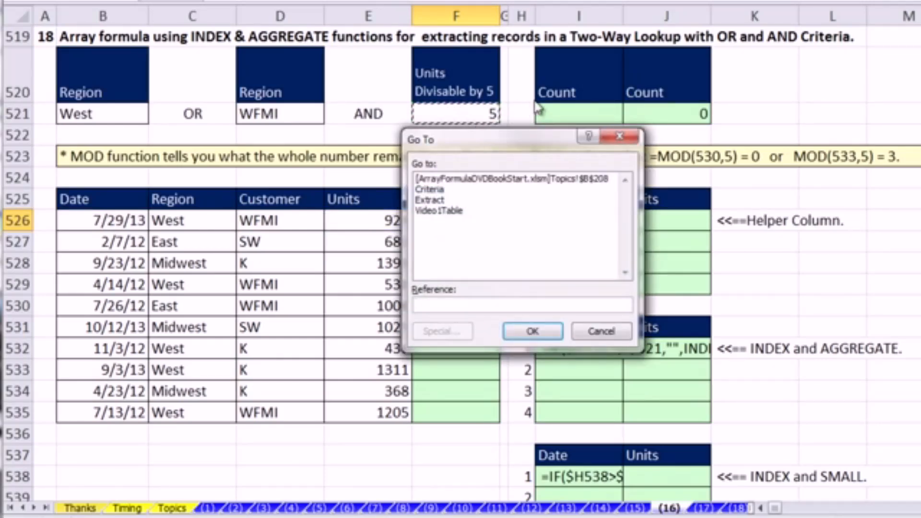
key(Escape)
key(F4)
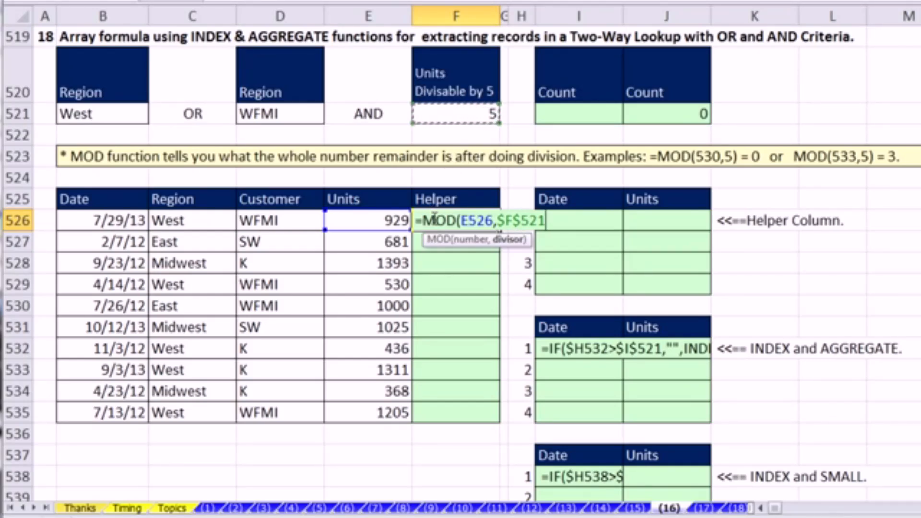
text())
key(ctrl+Return)
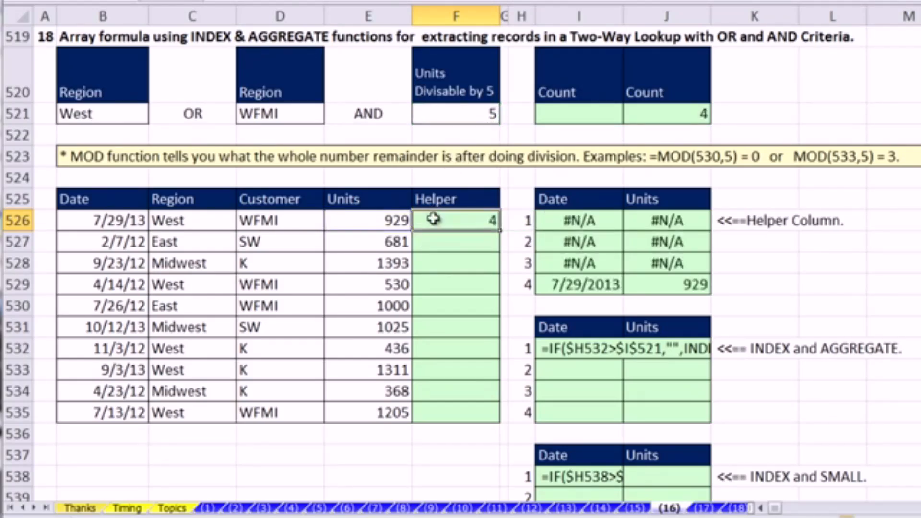
double_click(501, 229)
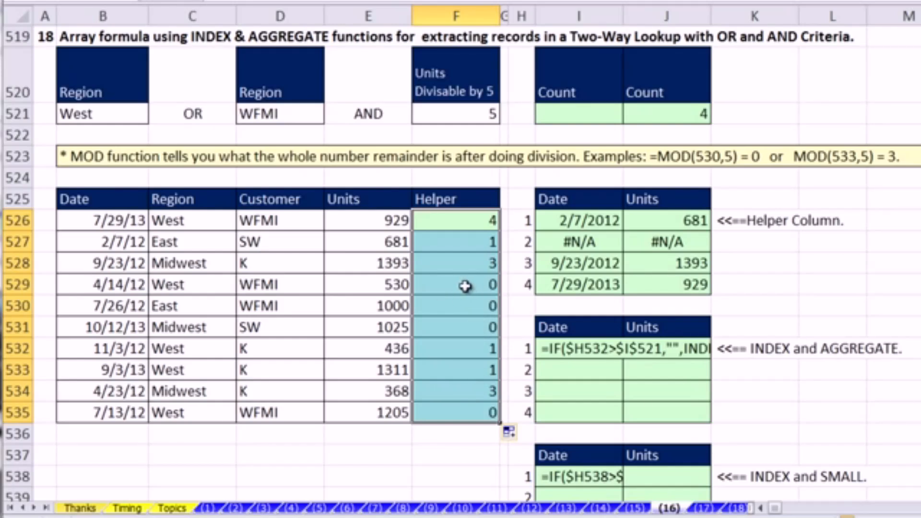
- Extend F526's formula to =MOD(E526,$F$521)=0 and copy it down the Helper column
double_click(454, 220)
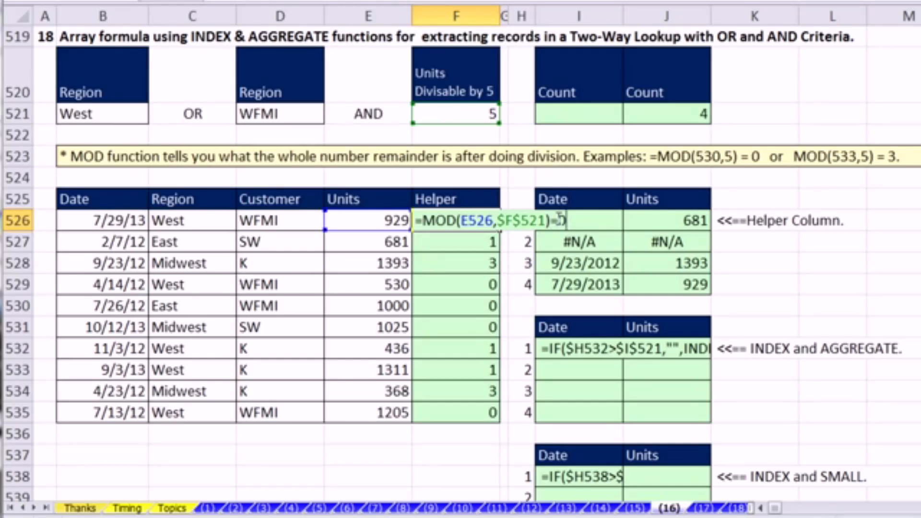
key(ctrl+Return)
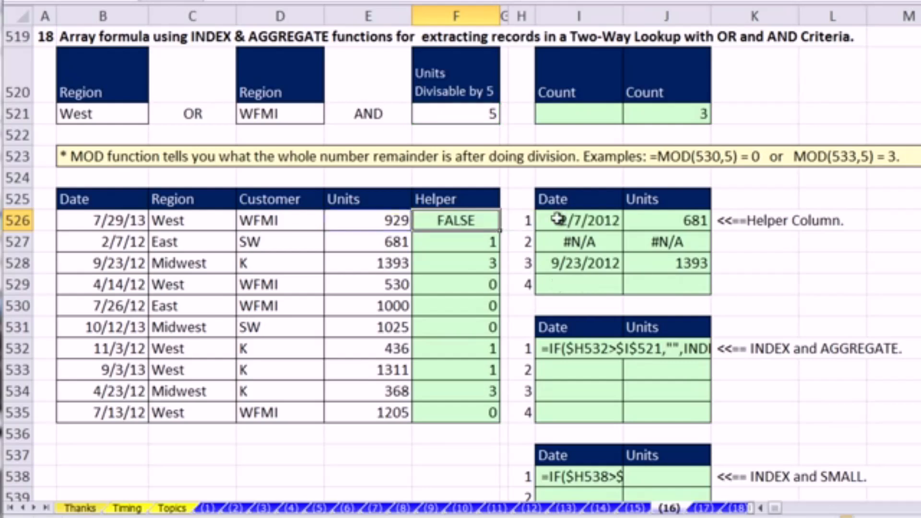
double_click(499, 229)
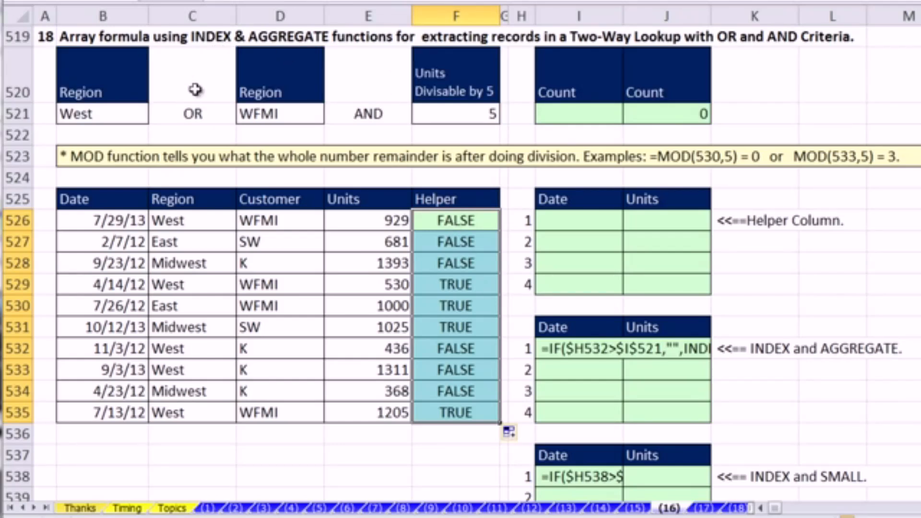
- Wrap Helper cell F526's MOD(E526,$F$521)=0 test in an AND function as its first logical argument
double_click(440, 220)
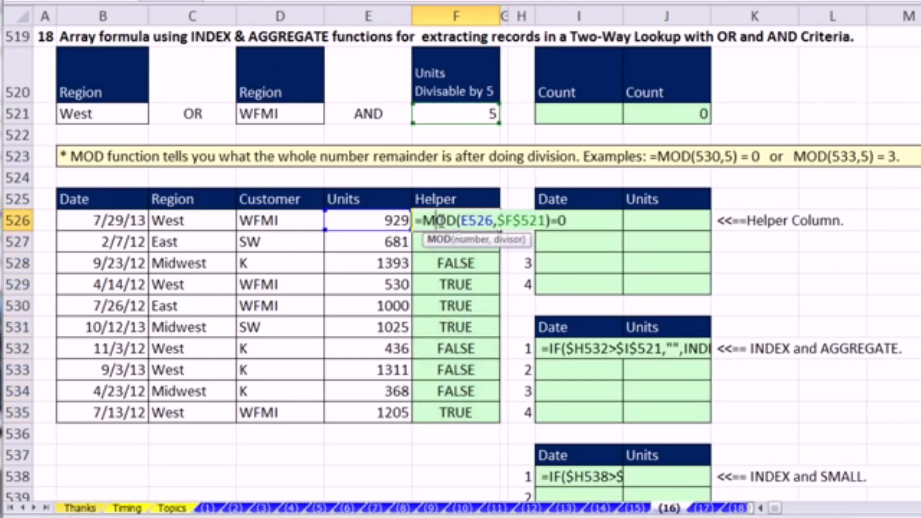
click(425, 221)
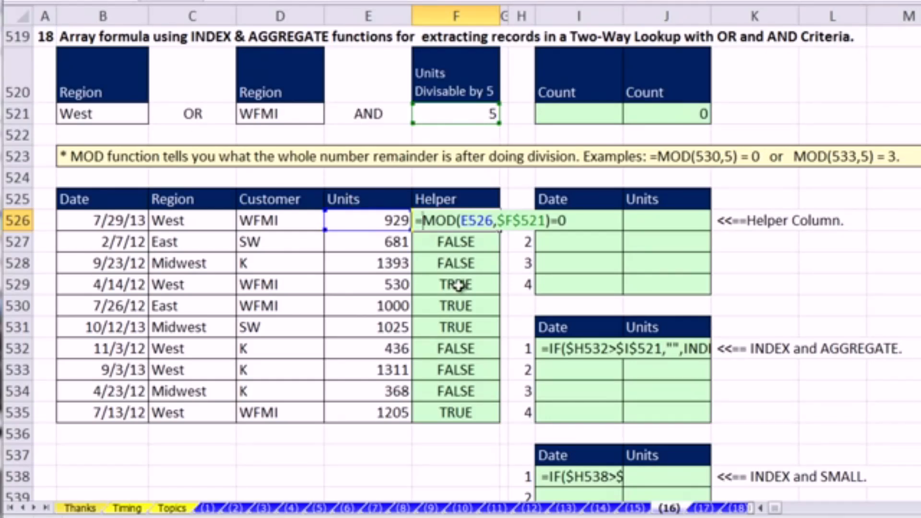
text(and()
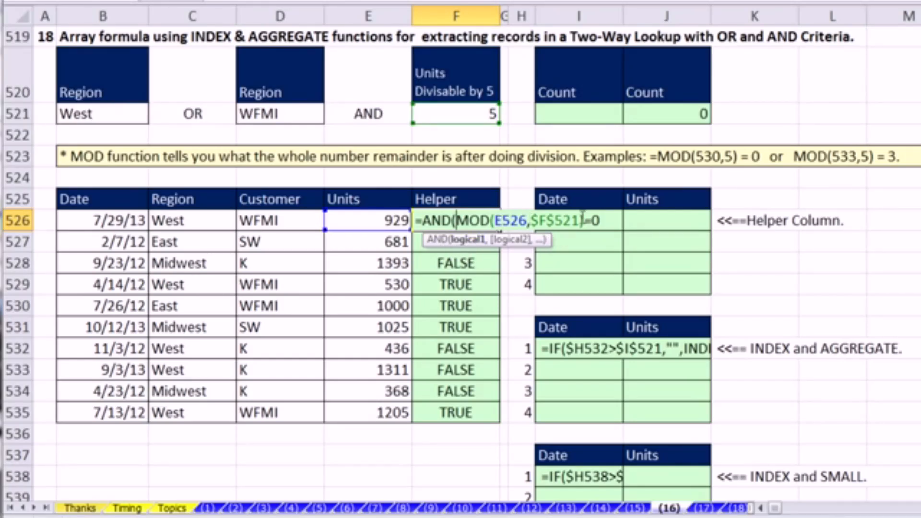
click(607, 222)
text(,)
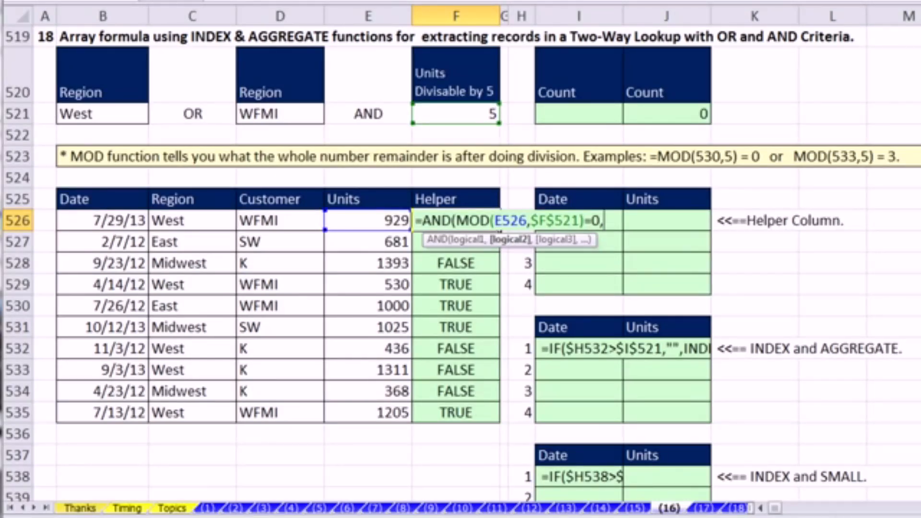
text(or)
- Add OR(C526=$B$521,D526=$D$521) as the second logical argument of F526's AND function, with absolute criteria references
key(Tab)
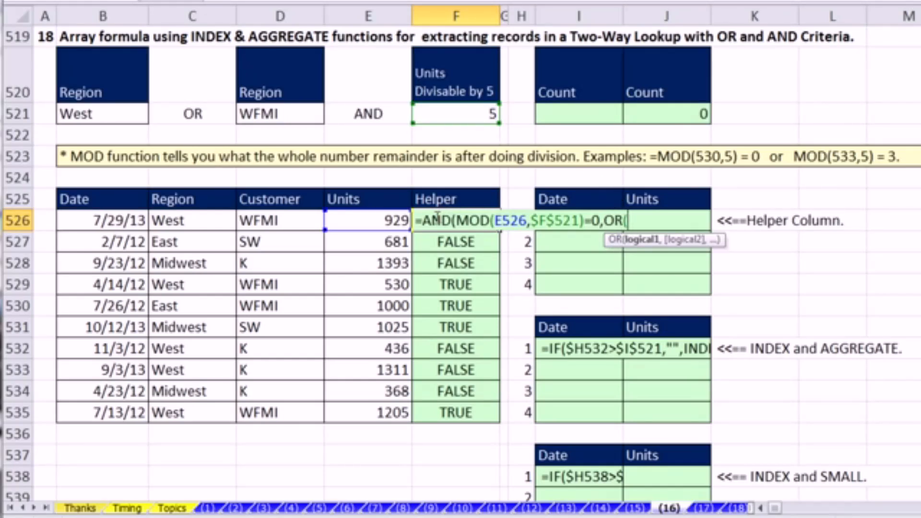
click(189, 221)
text(=)
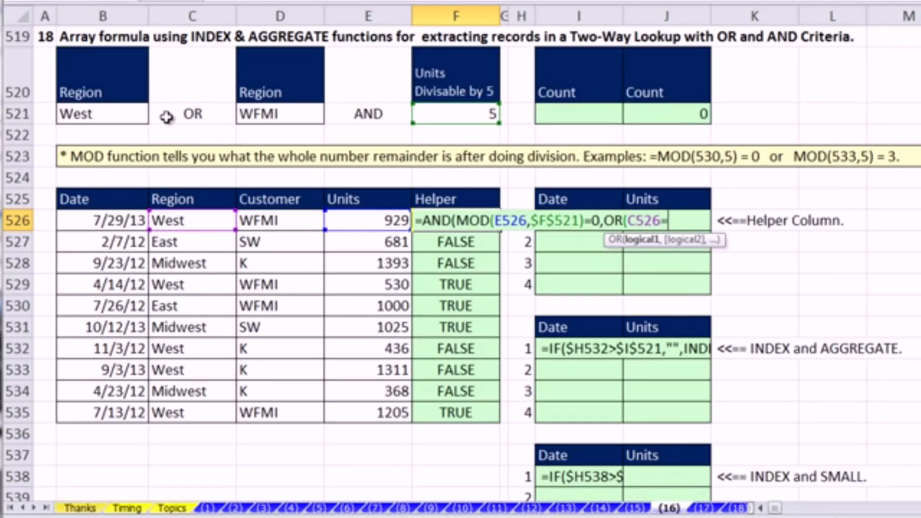
click(99, 117)
key(F4)
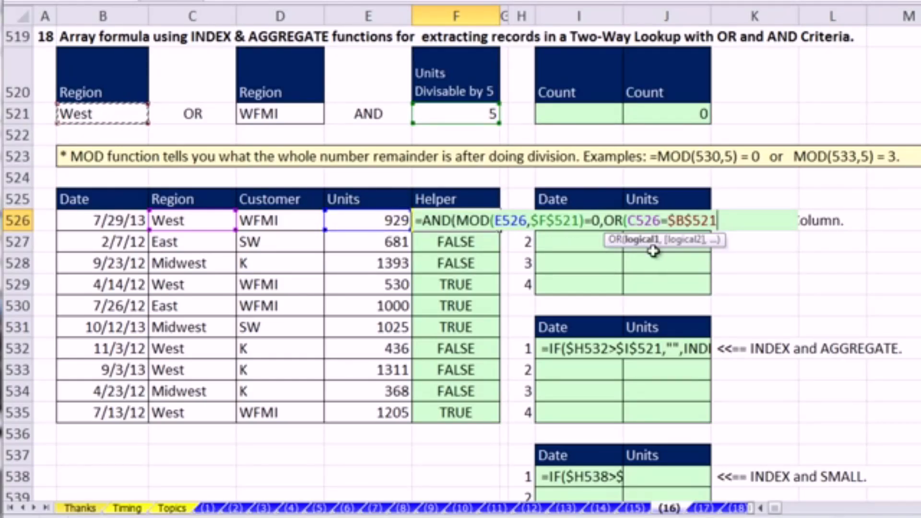
text(,)
click(257, 221)
text(=)
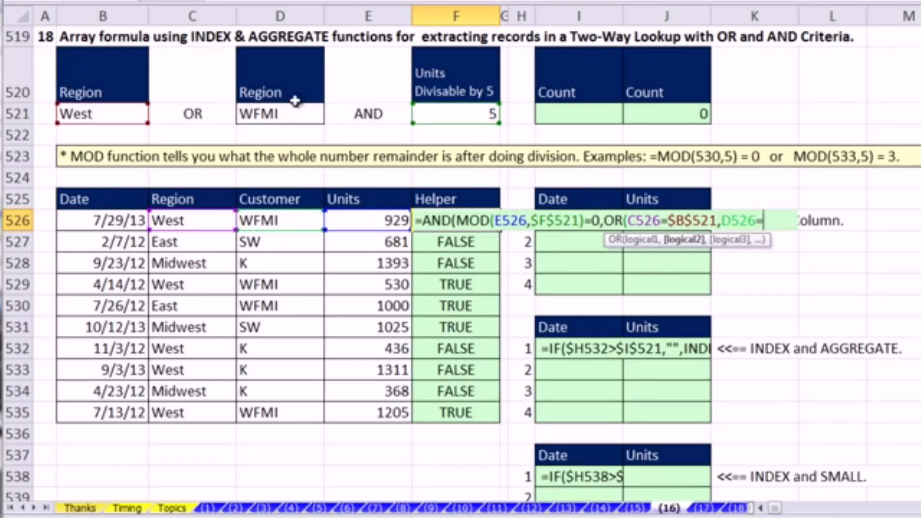
click(284, 113)
key(F4)
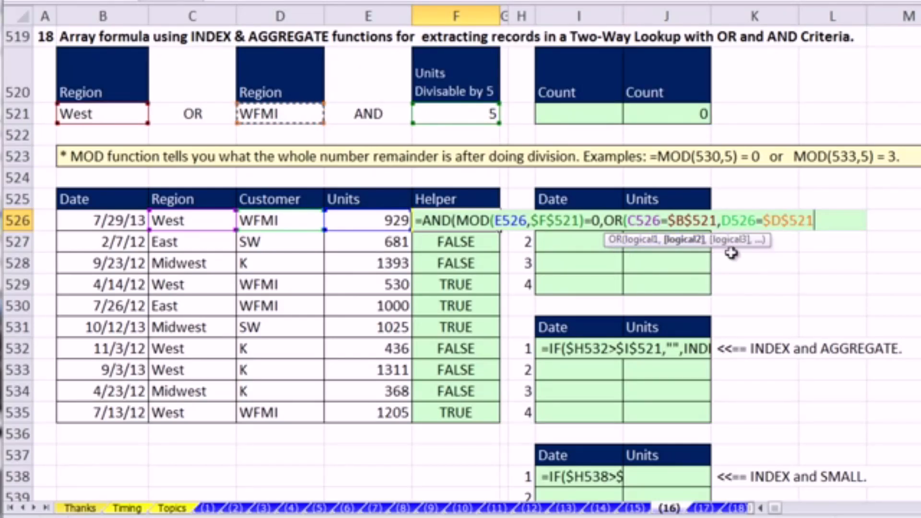
text())
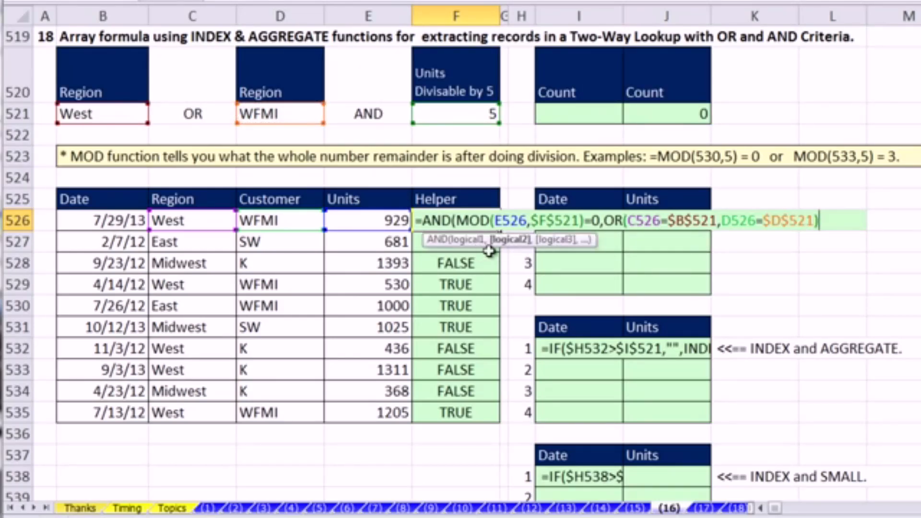
- Check both logical arguments of F526's AND function, close the formula, and copy it down the Helper column through row 535
click(513, 244)
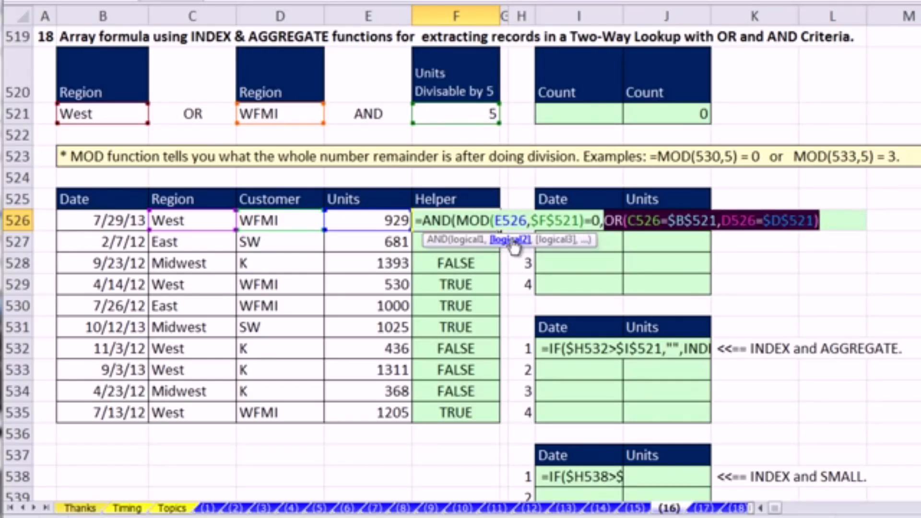
click(469, 241)
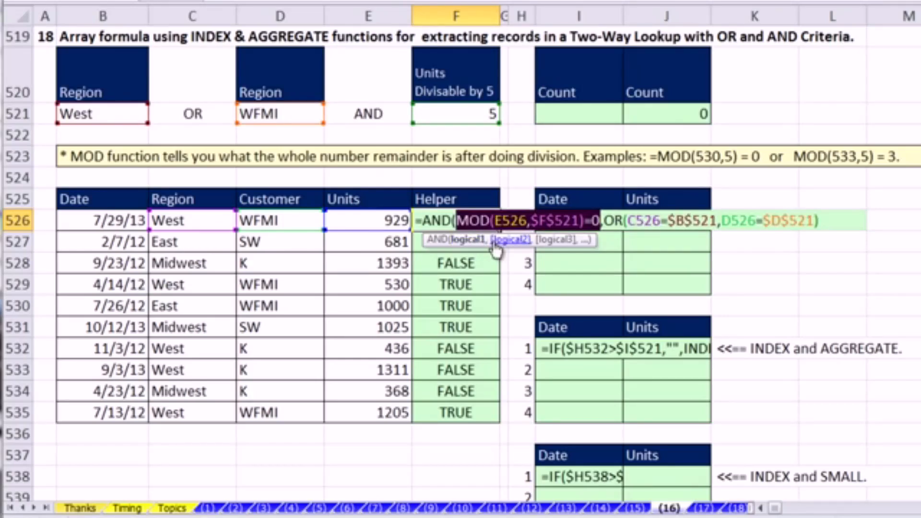
click(510, 239)
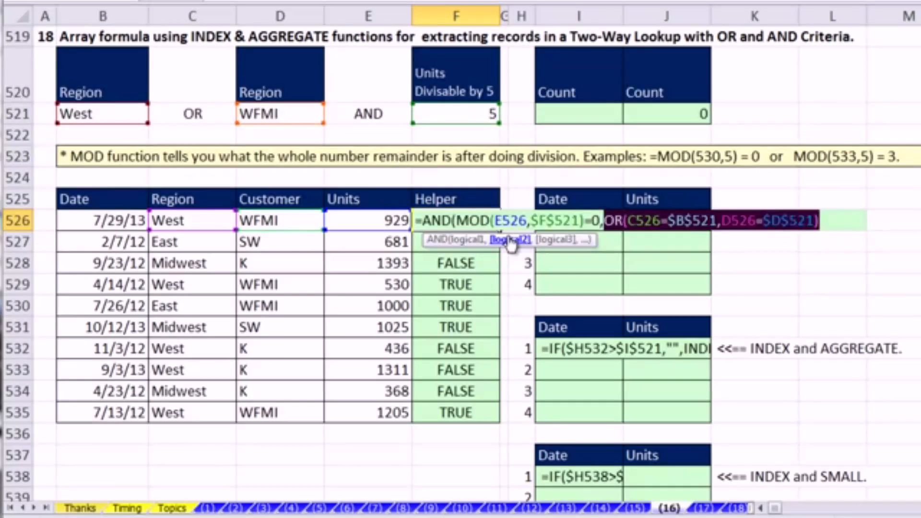
click(836, 221)
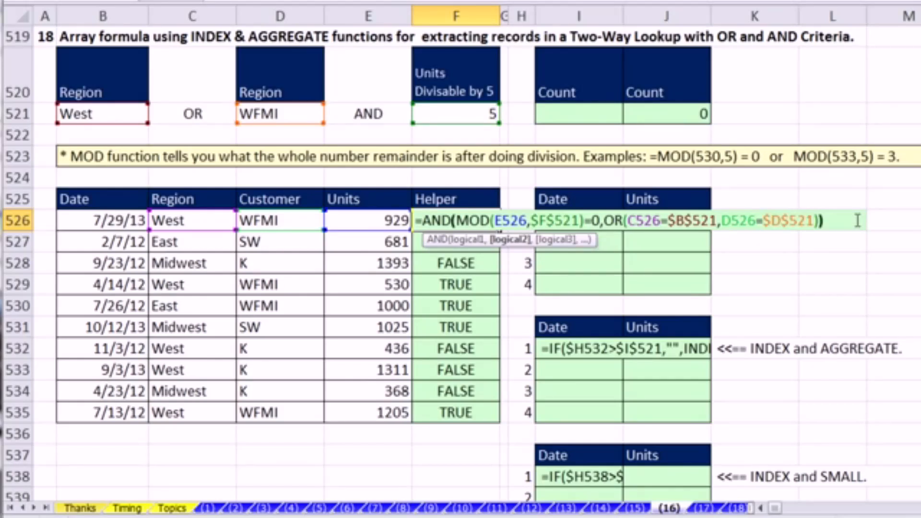
key(ctrl+Return)
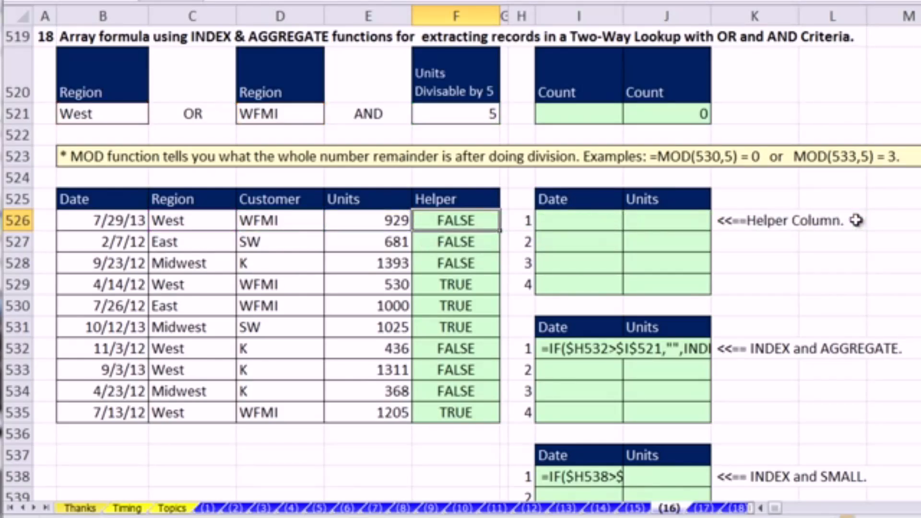
double_click(499, 230)
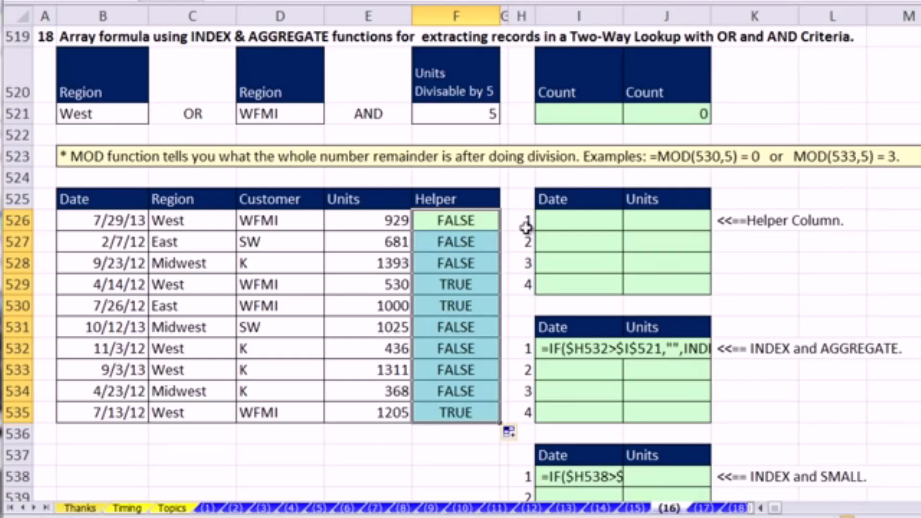
- Nest F526's AND formula as the second argument of a SUM whose first argument is F525, the cell above
click(438, 229)
key(F2)
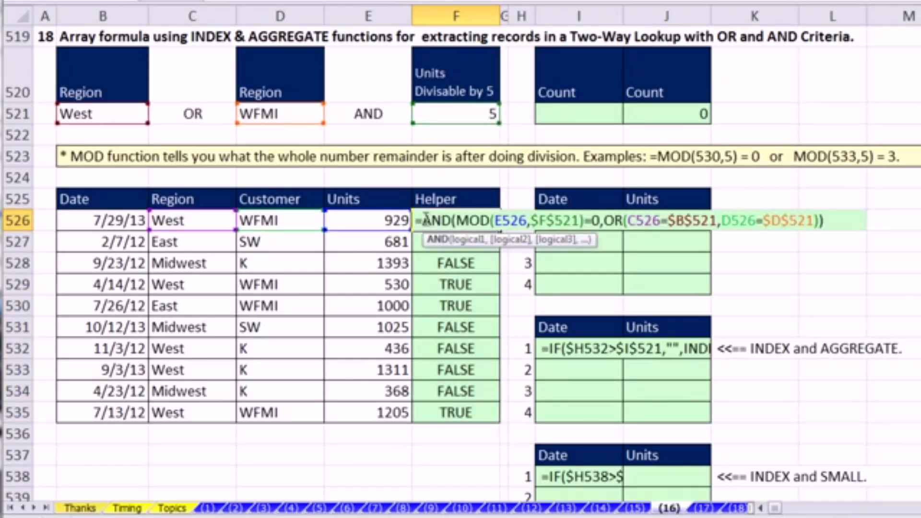
click(424, 221)
text(SUM()
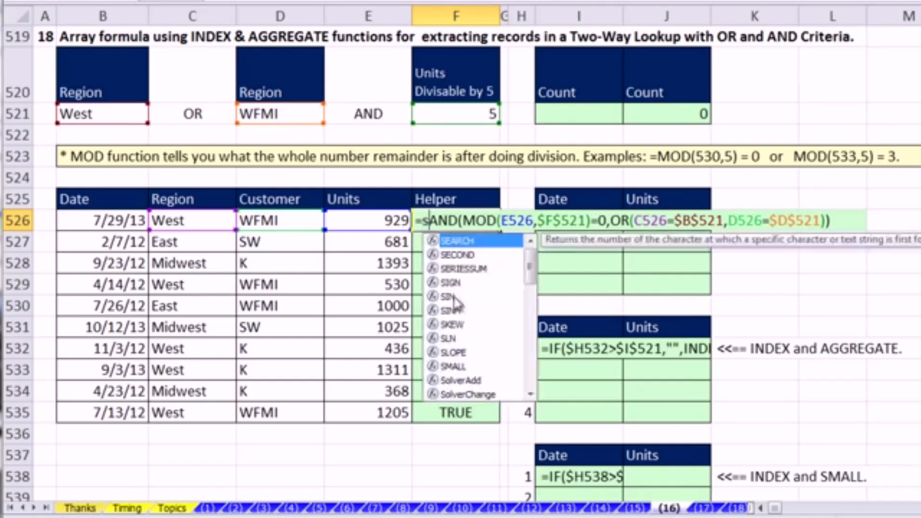
click(429, 198)
text(,)
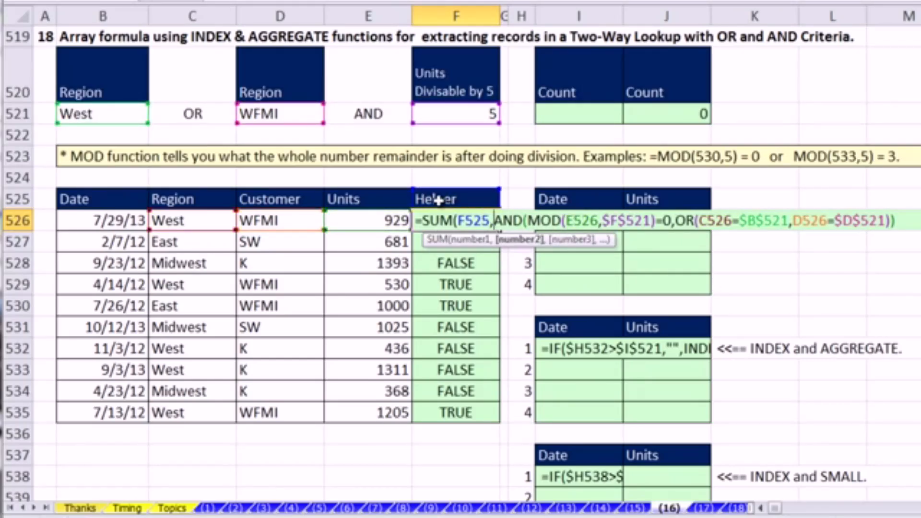
- Evaluate the AND argument inside F526's SUM formula, and revert it to the original expression
click(517, 240)
key(F9)
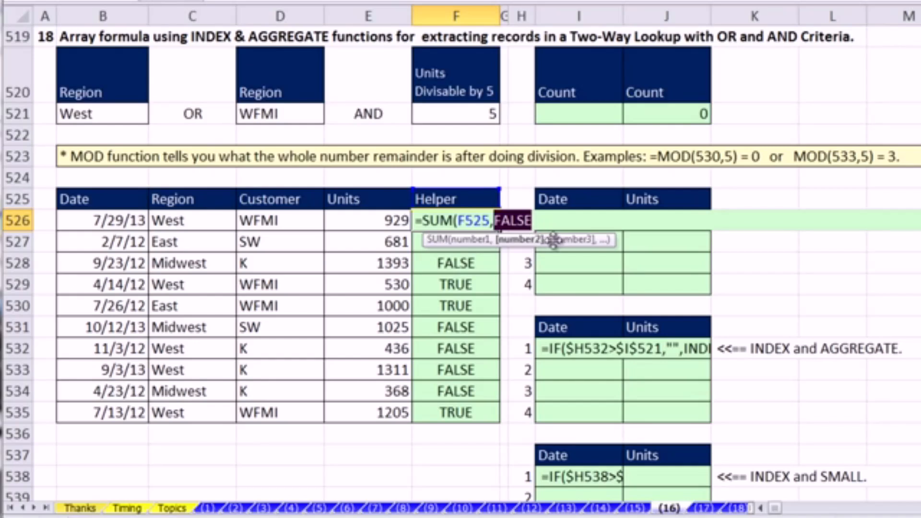
key(ctrl+z)
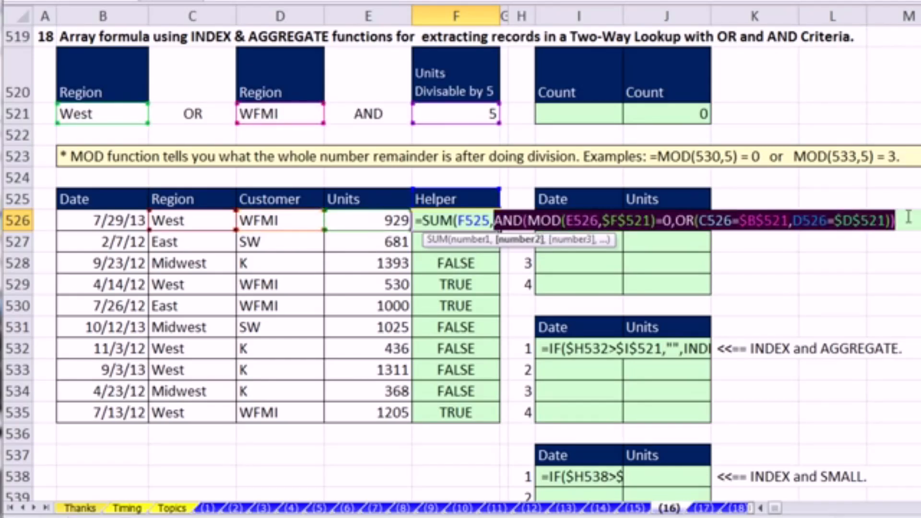
- Complete F526 as =SUM(F525,AND(MOD(E526,$F$521)=0,OR(C526=$B$521,D526=$D$521))) and copy it down through F535
key(Right)
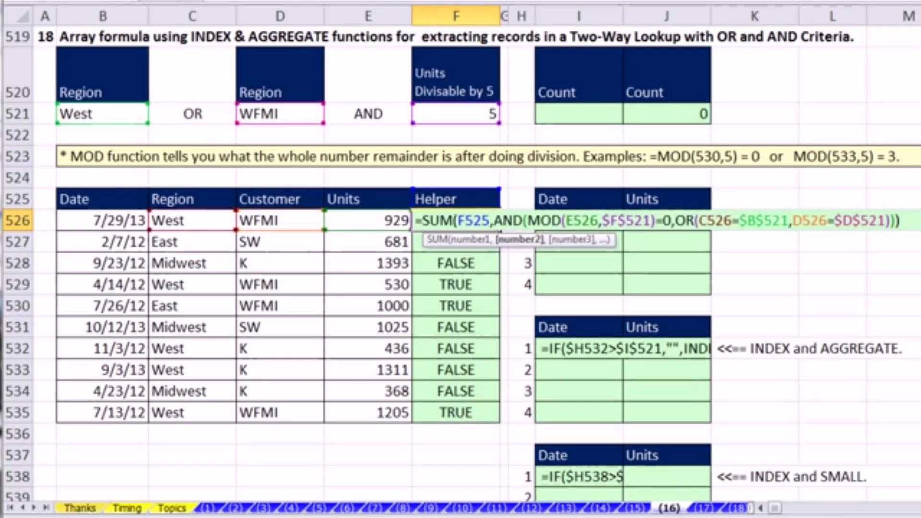
key(ctrl+Return)
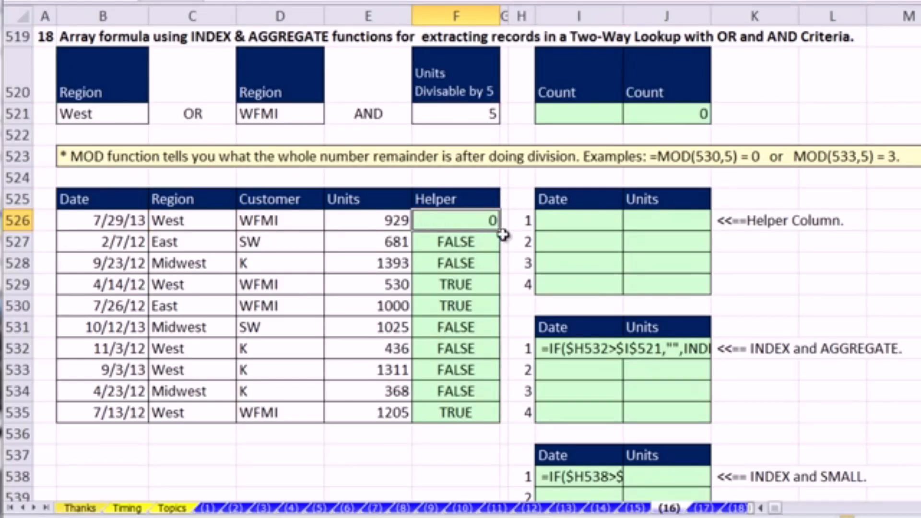
drag(499, 231, 494, 244)
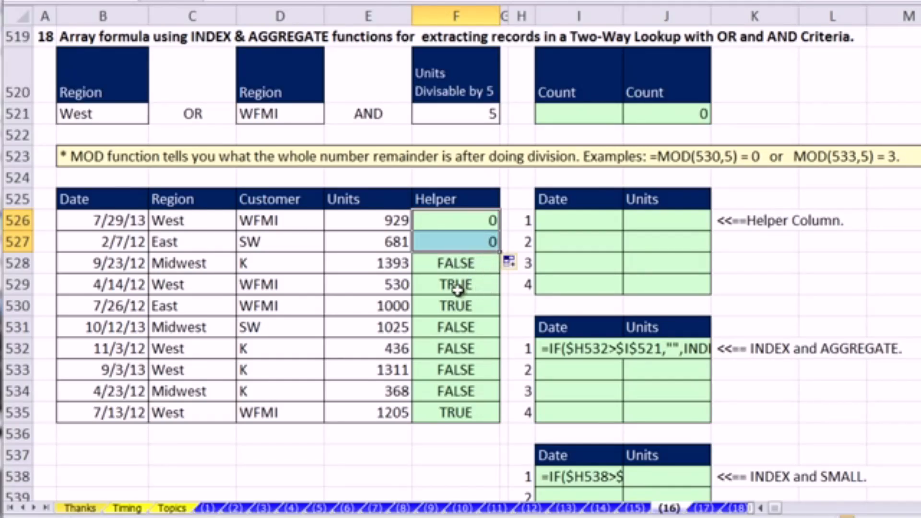
drag(500, 252, 500, 423)
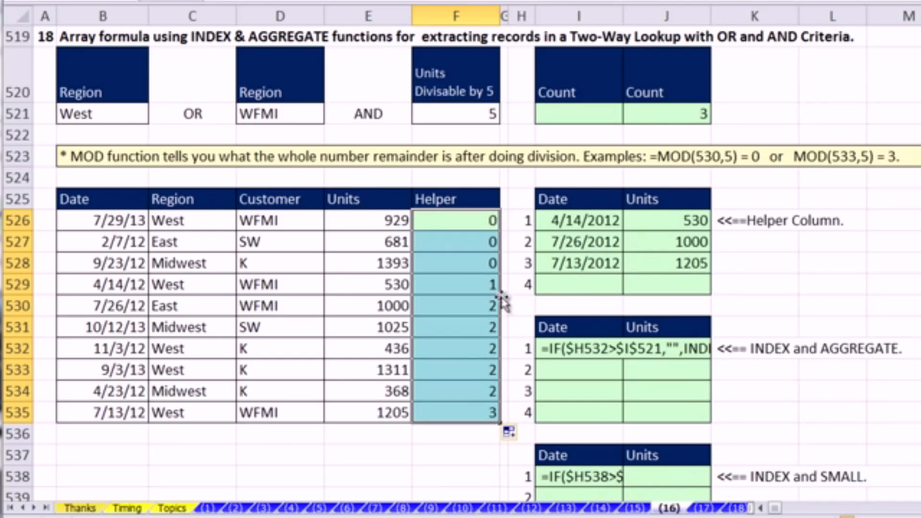
- Examine the helper number in F529, the record in row 530, and the Date and Units headings of the source table
click(456, 282)
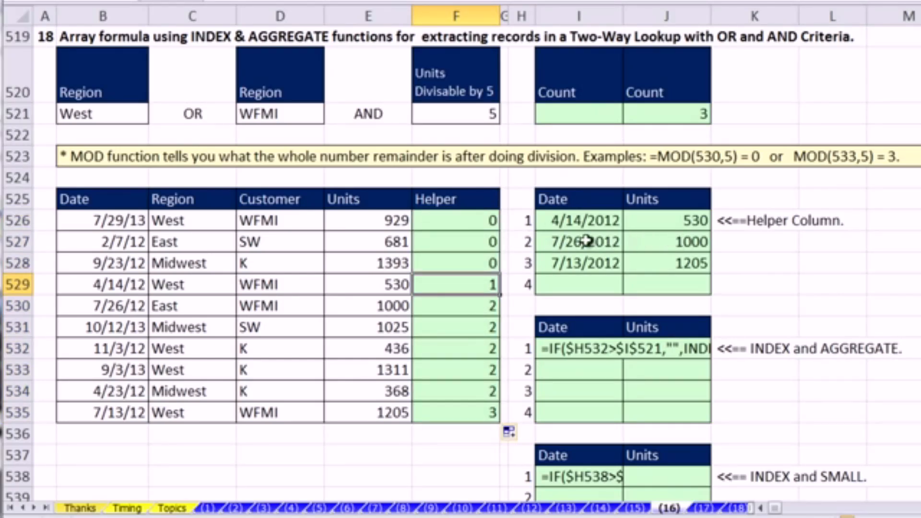
drag(489, 303, 123, 309)
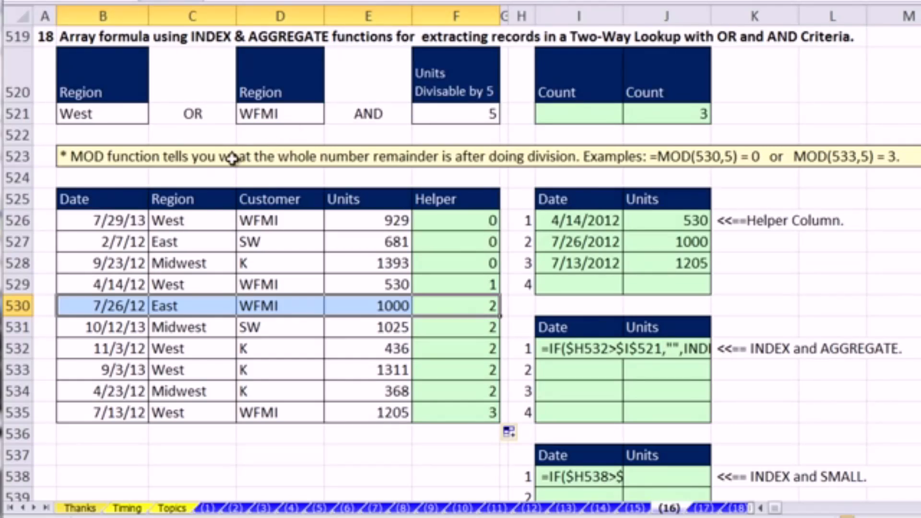
click(88, 199)
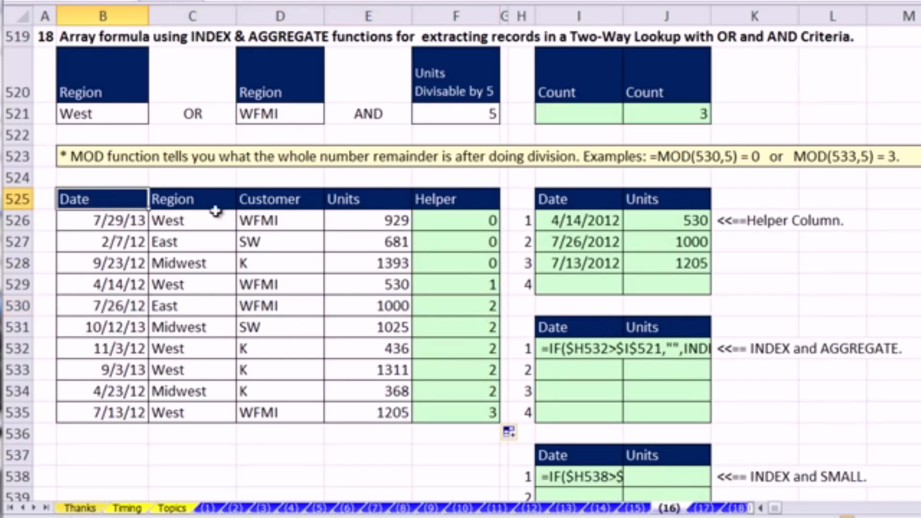
ctrl+click(369, 198)
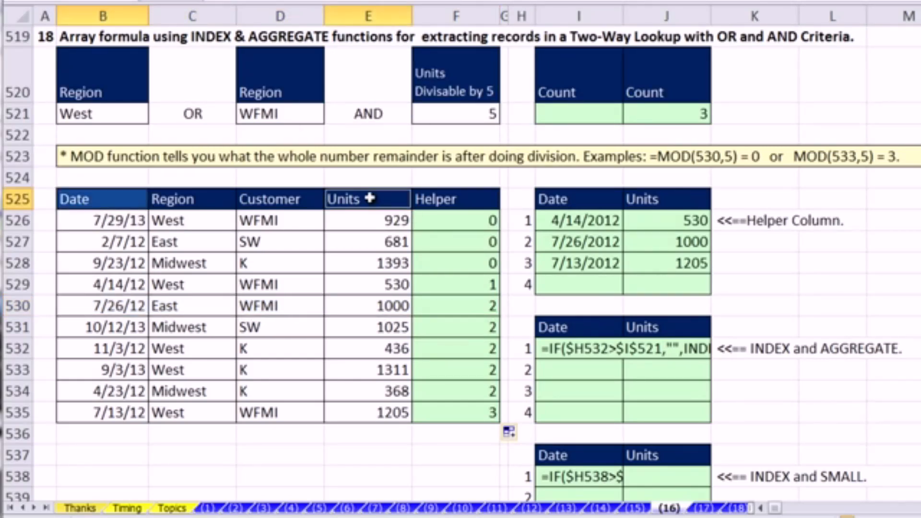
- Inspect the extraction formula in I526 and the Count formula in J521 that it refers to
double_click(603, 222)
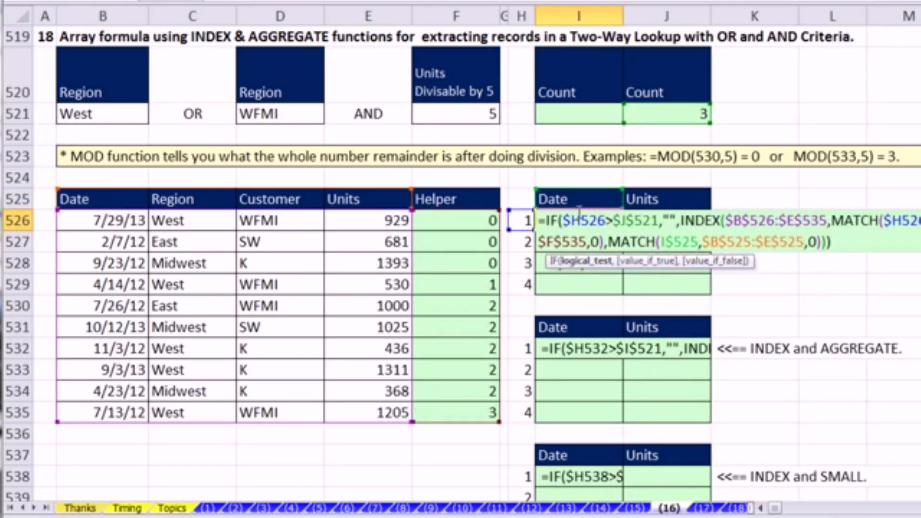
key(ctrl+shift+Return)
double_click(681, 120)
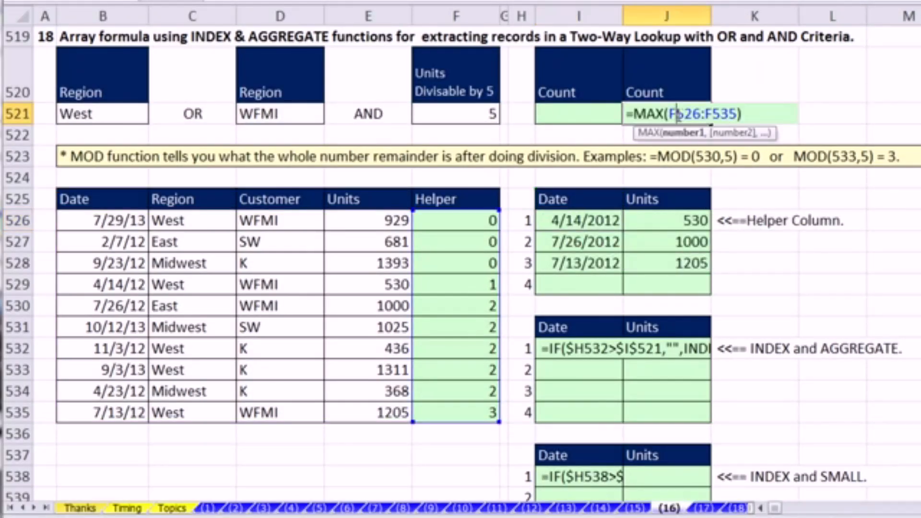
key(Escape)
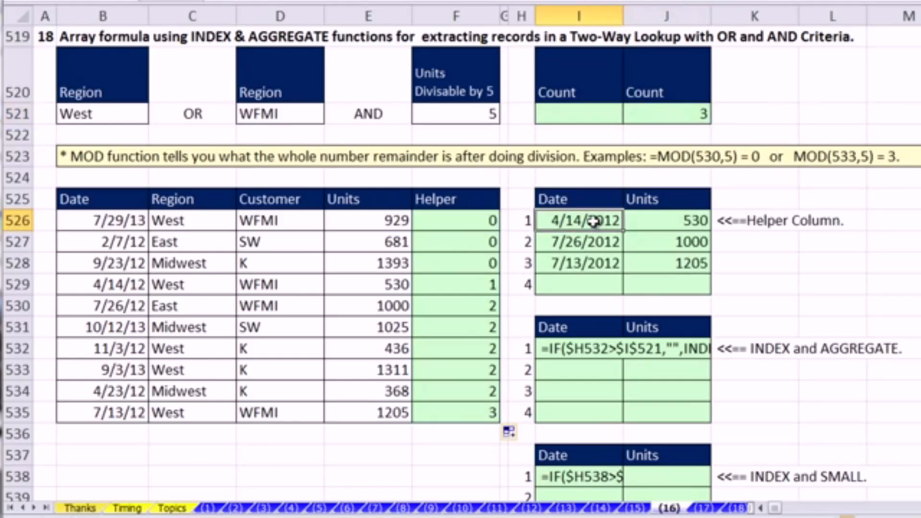
- Examine the IF test, the INDEX array range and the row MATCH in I526's extraction formula
double_click(606, 221)
click(671, 221)
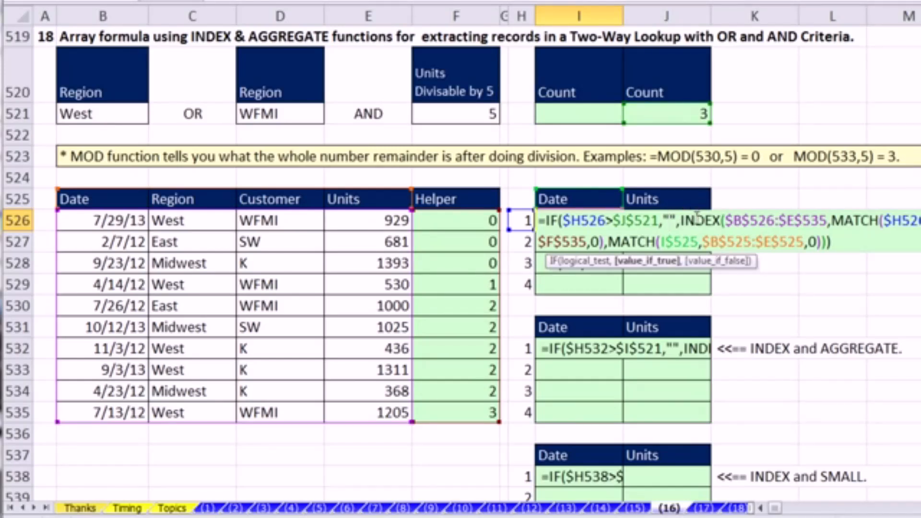
click(742, 221)
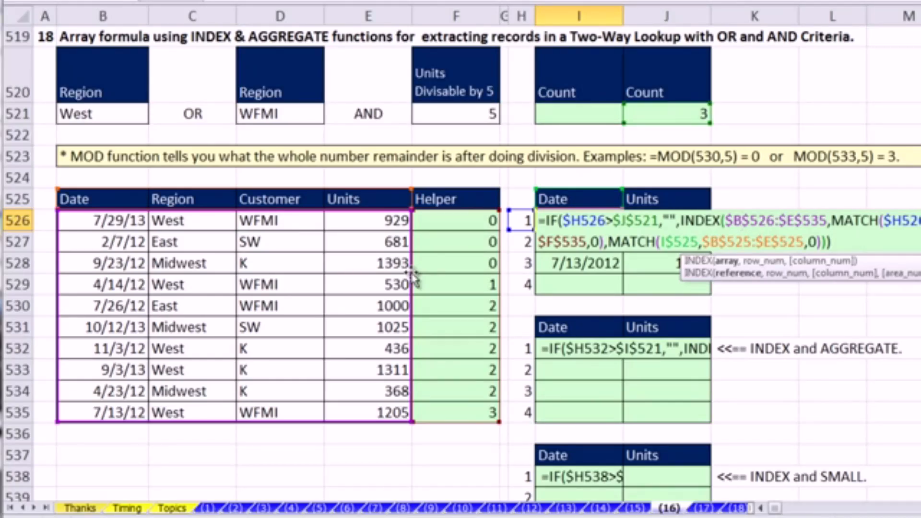
click(887, 220)
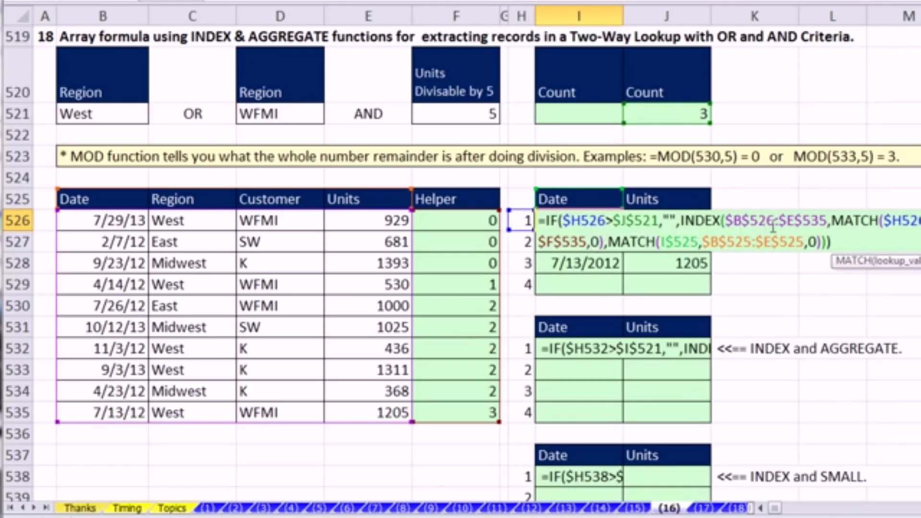
- Evaluate and revert the row-number argument of INDEX in I526, and inspect its column-number MATCH
click(726, 220)
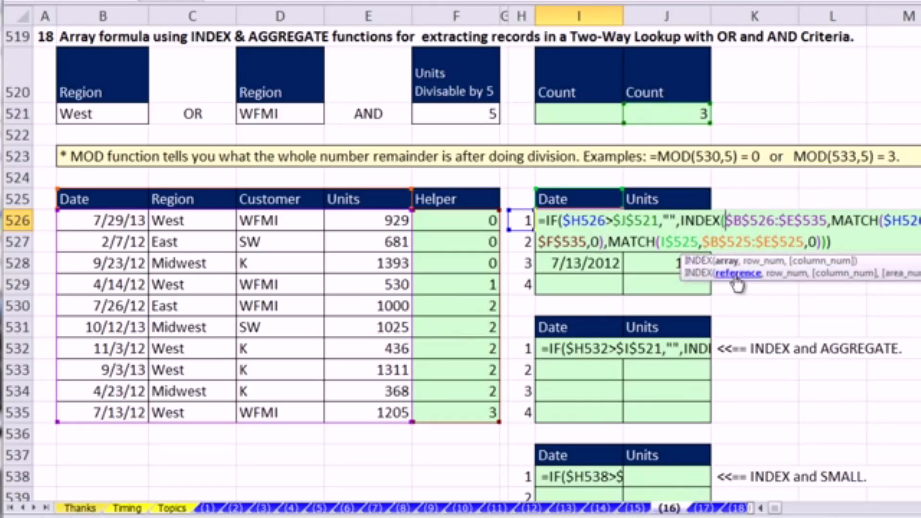
click(772, 261)
key(F9)
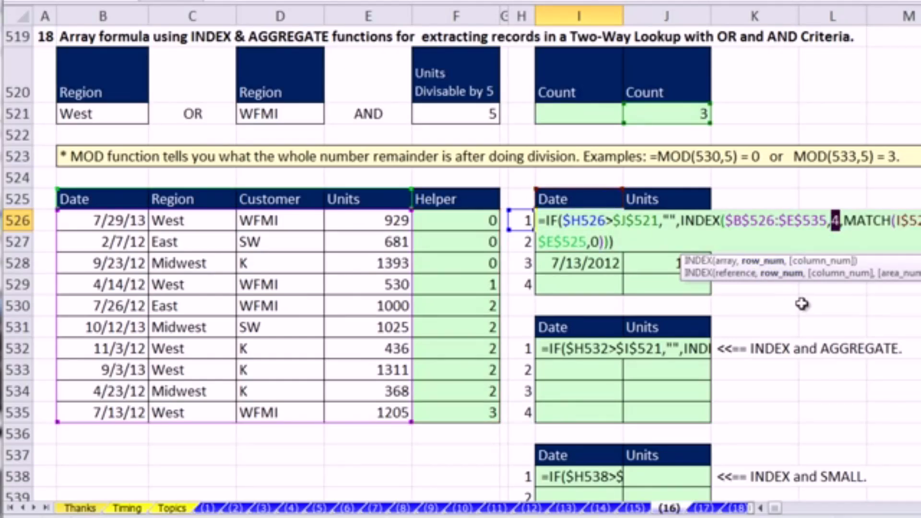
key(ctrl+z)
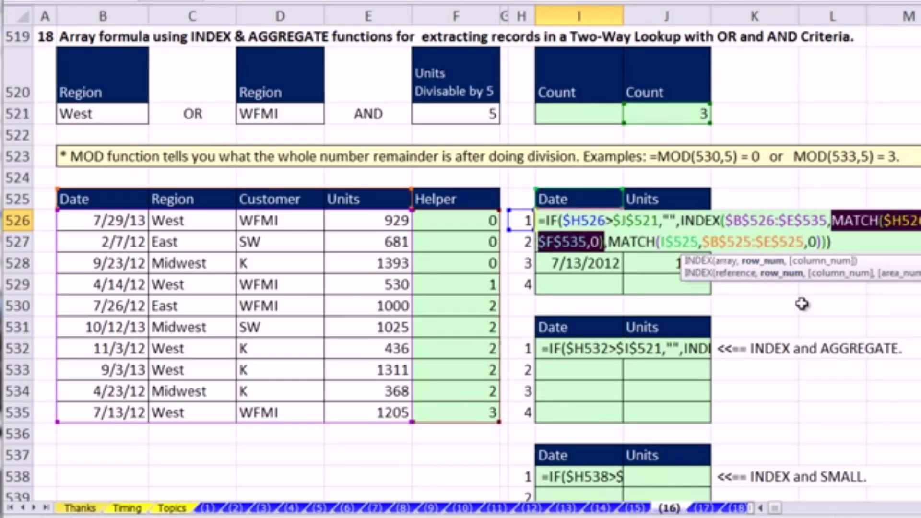
click(819, 271)
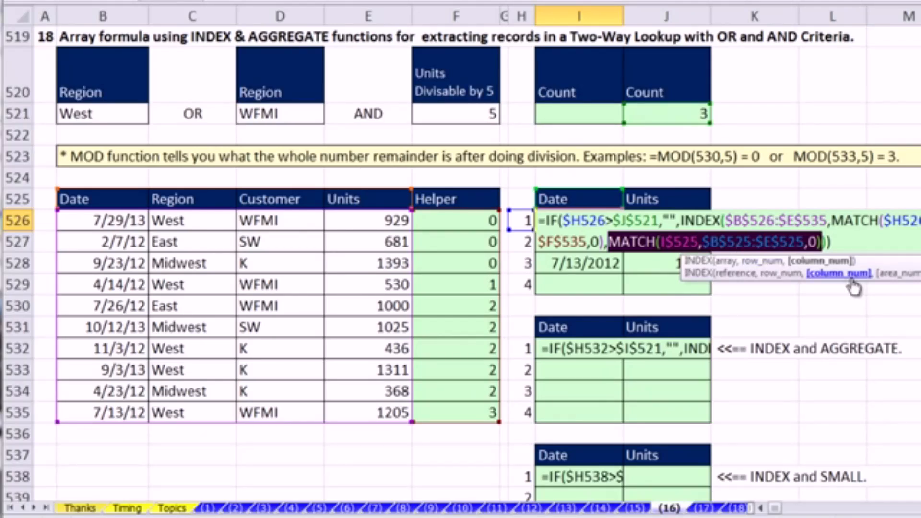
key(ctrl+shift+Return)
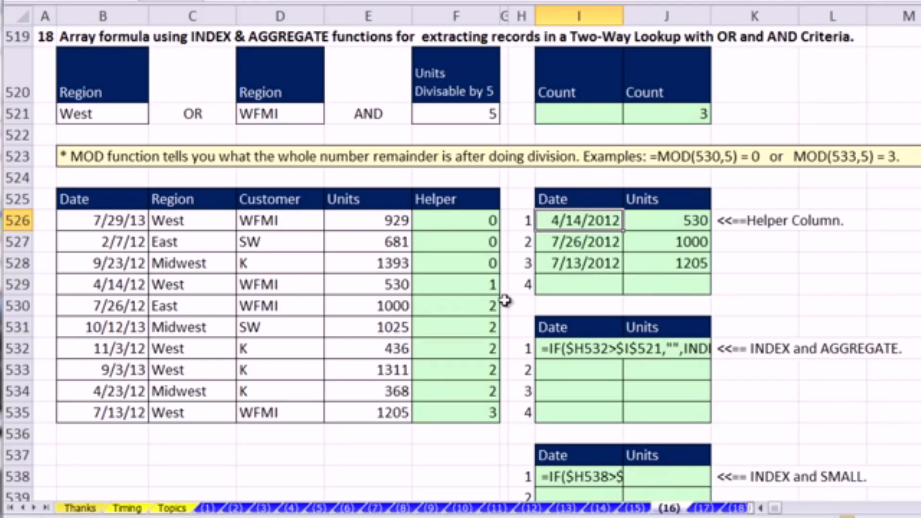
- Start the Count formula in I521 as =SUMPRODUCT(--(MOD($E$526:$E$535,$F$521)
click(557, 113)
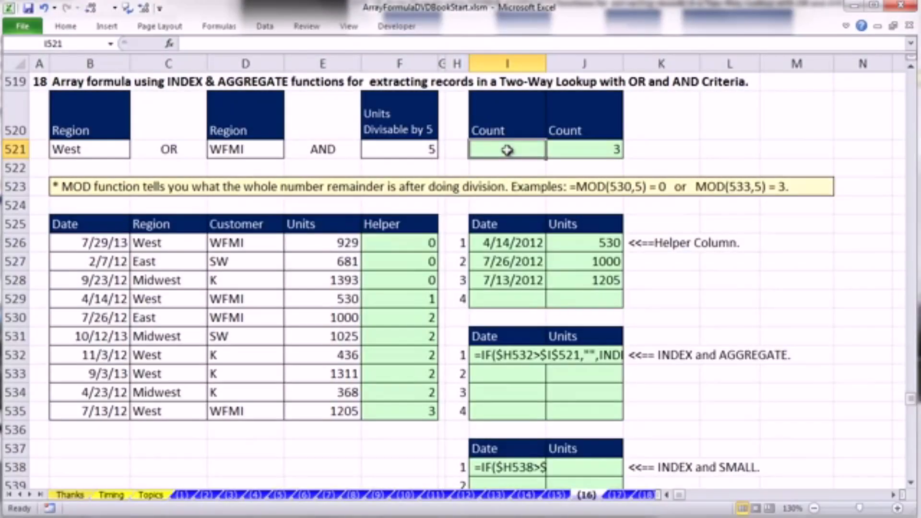
text(=sumproduct()
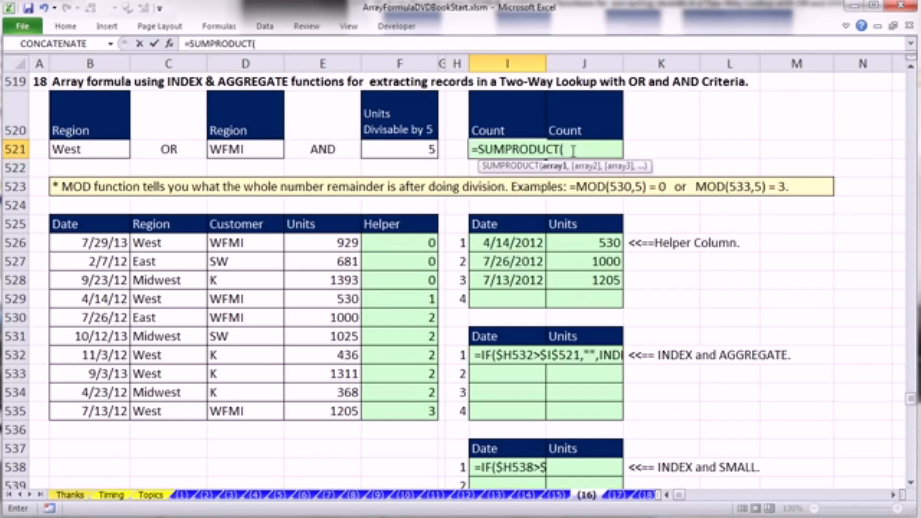
text(--)
text((m)
text(od)
key(Tab)
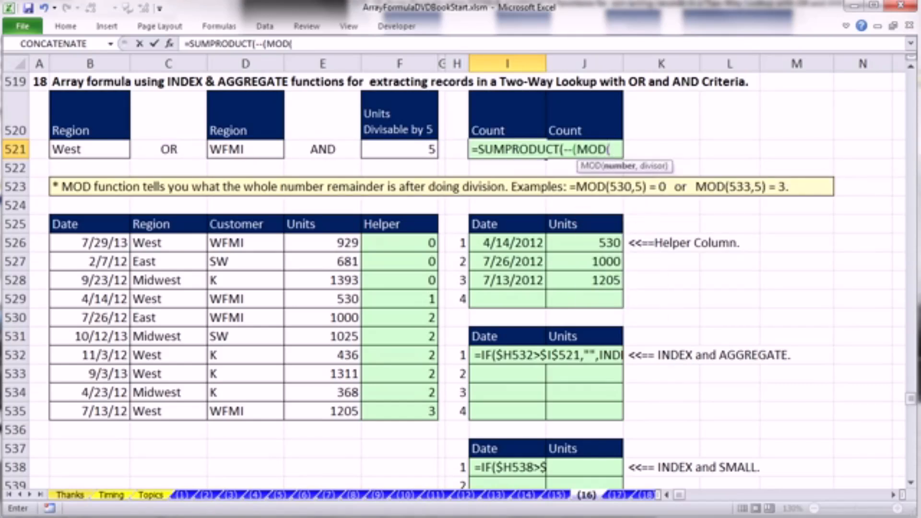
drag(315, 240, 356, 413)
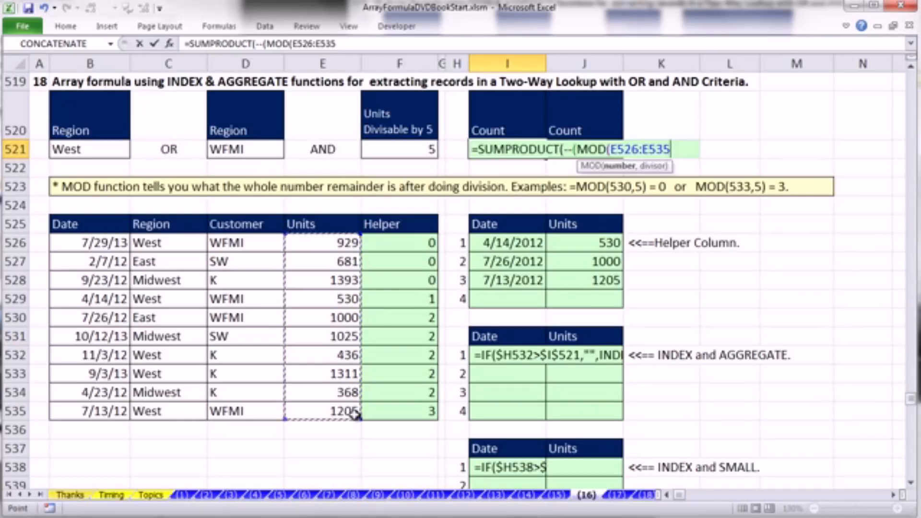
key(F4)
text(,)
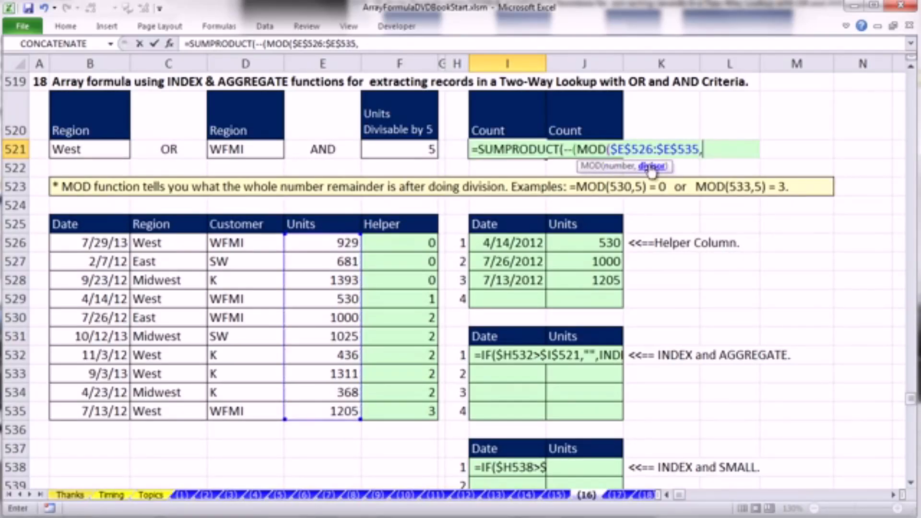
click(409, 152)
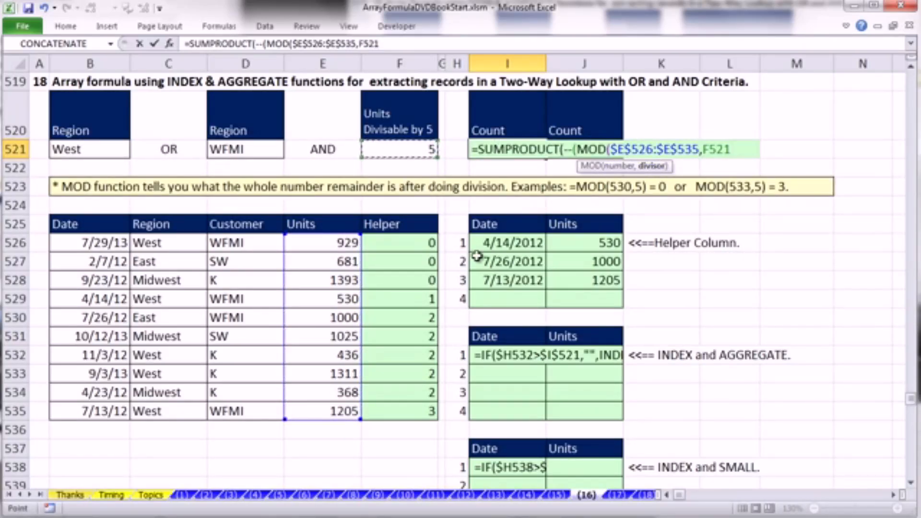
key(F4)
text())
- Evaluate the MOD expression inside I521's SUMPRODUCT formula, and revert it to the original expression
drag(577, 149, 752, 150)
key(F9)
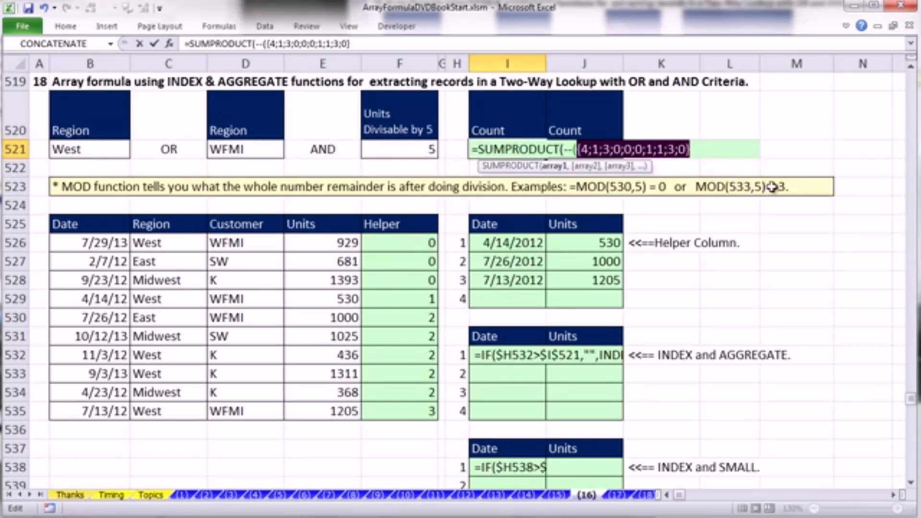
key(ctrl+z)
- Append =0 to the MOD expression in I521, and evaluate the comparison before restoring the expression
click(756, 150)
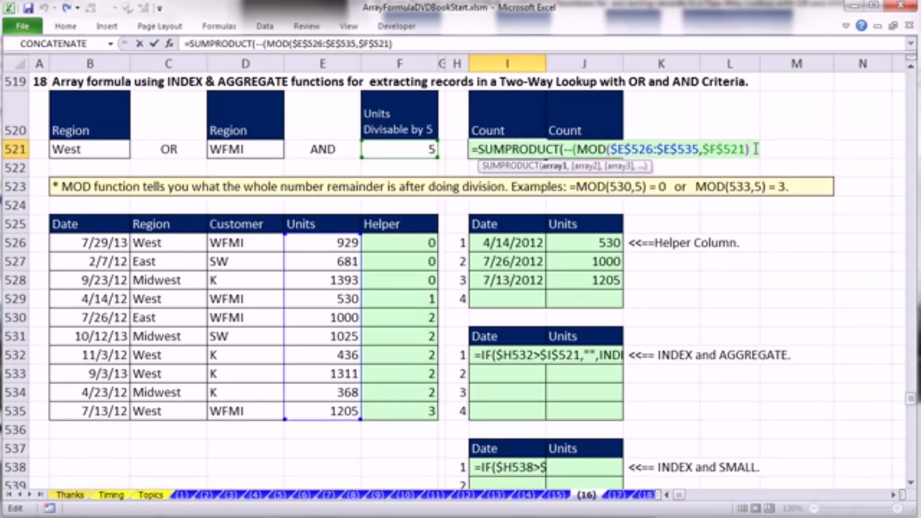
text(=0)
drag(763, 150, 577, 149)
key(F9)
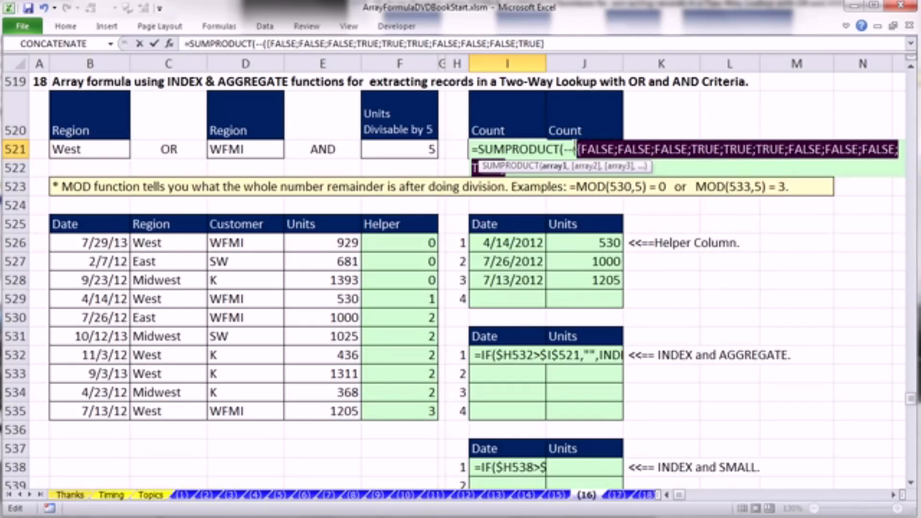
key(ctrl+z)
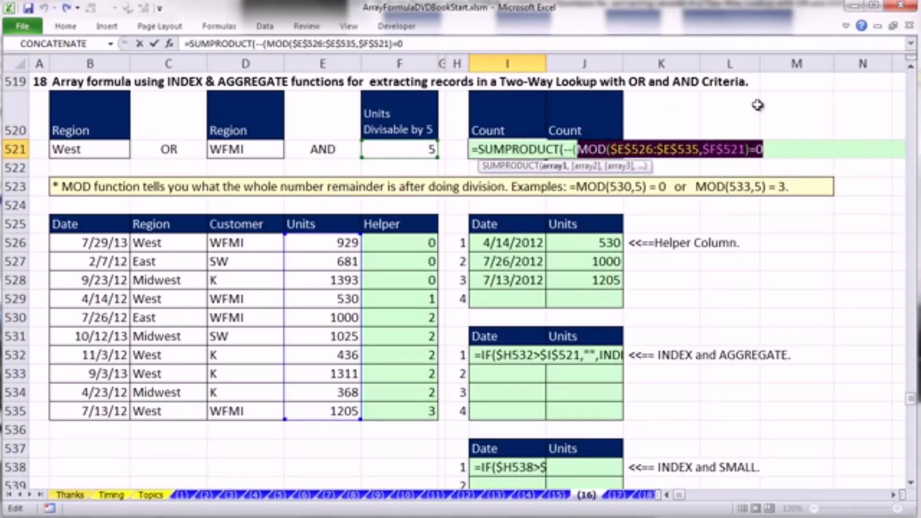
key(Right)
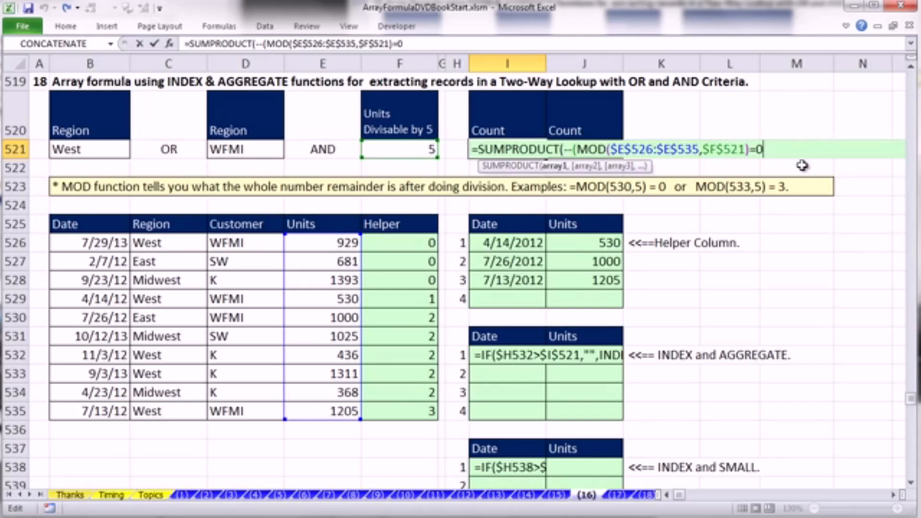
- Close the first SUMPRODUCT array in I521 and open the second array with --(((
text())
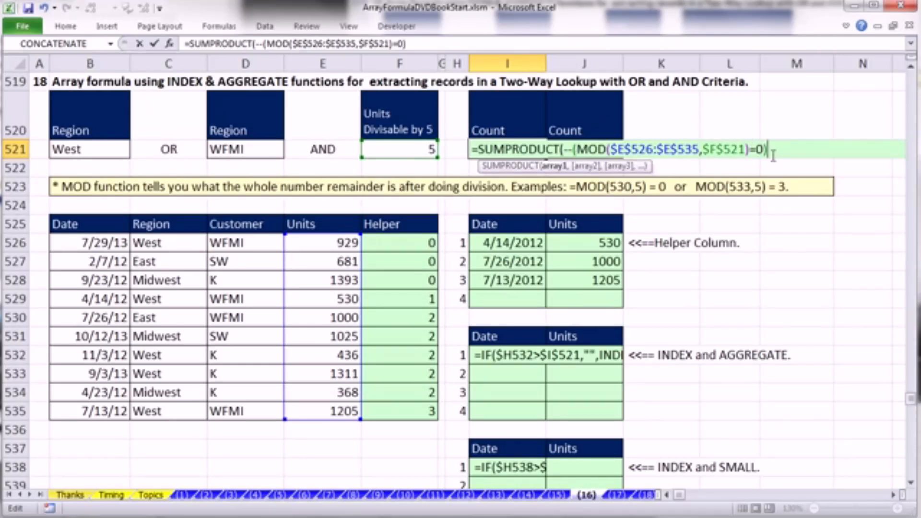
text(,)
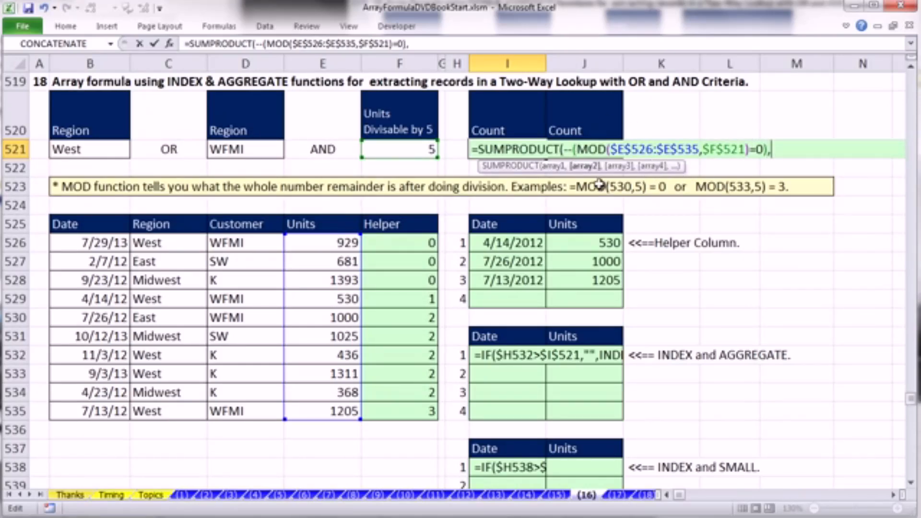
text(()
key(BackSpace)
text(--)
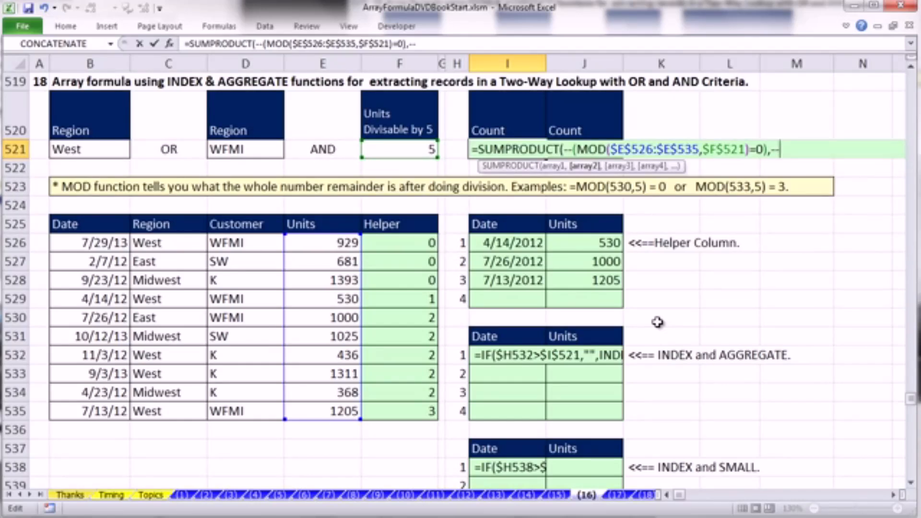
text(((()
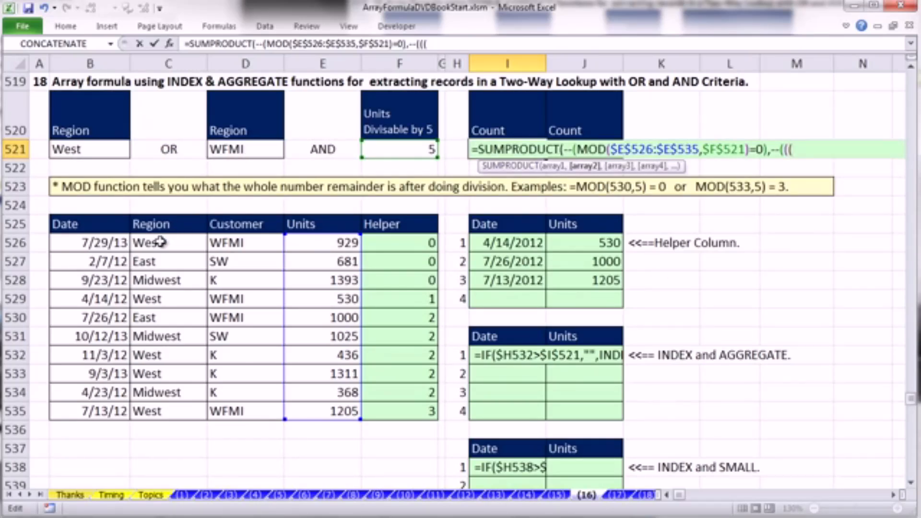
- Add the Region criterion $C$526:$C$535=$B$521) to the second array, with the function hint moved clear of the formula
drag(153, 244, 160, 414)
key(F4)
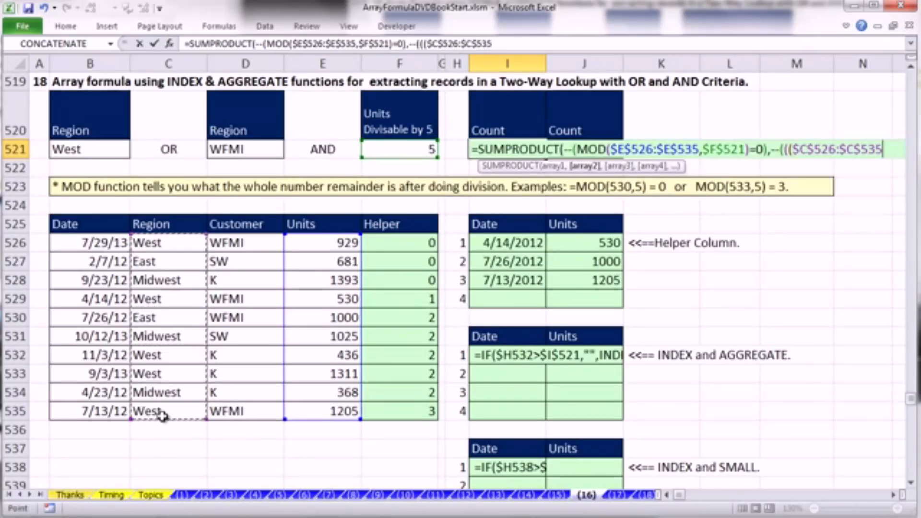
text(=)
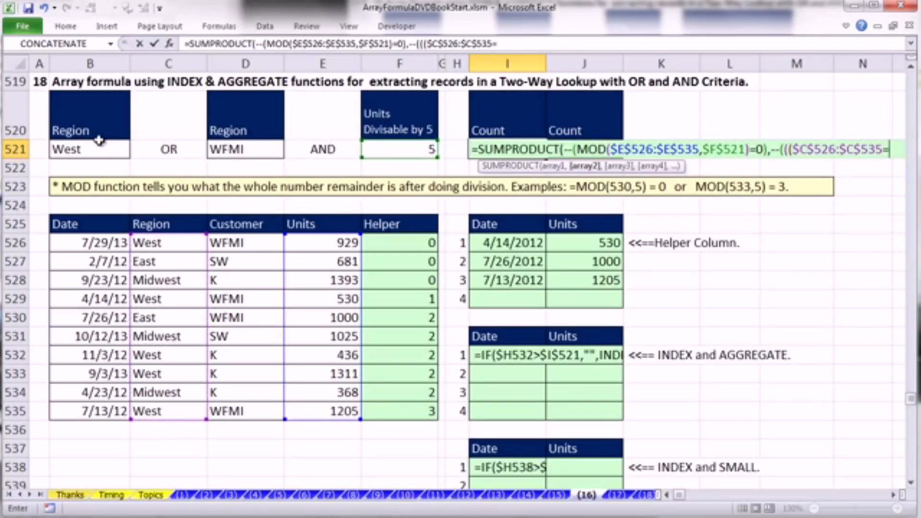
click(96, 149)
key(F4)
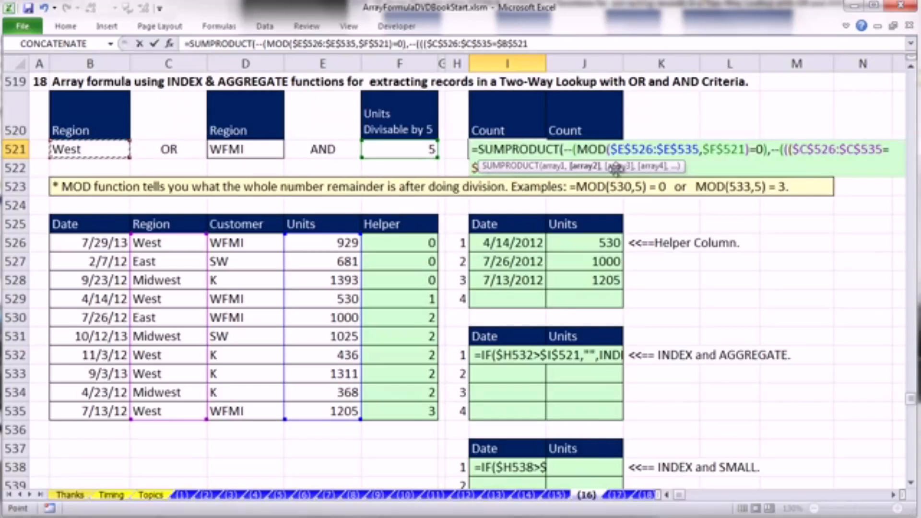
drag(685, 167, 734, 225)
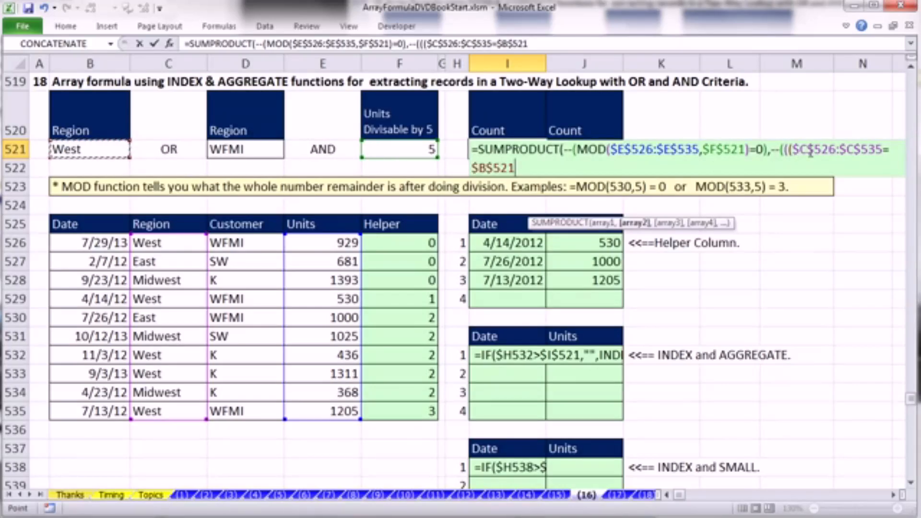
text())
drag(790, 151, 800, 169)
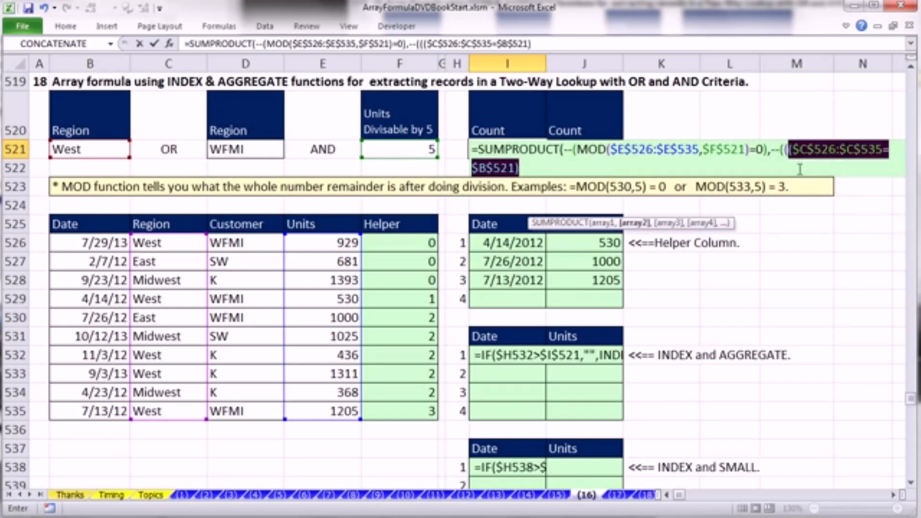
- Add the OR criterion for the Customer column to I521 as +($D$526:$D$535=$D$521)
click(532, 167)
text(+()
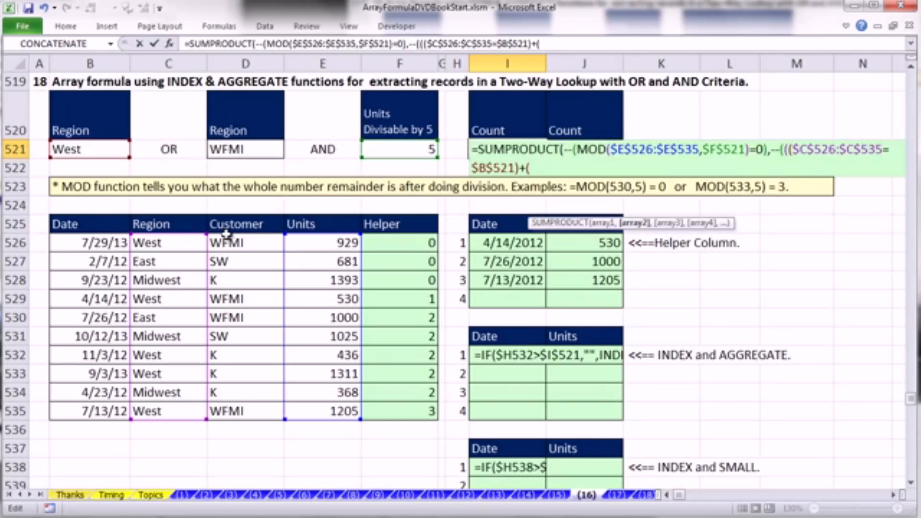
drag(228, 243, 249, 408)
key(F4)
text(=)
click(248, 149)
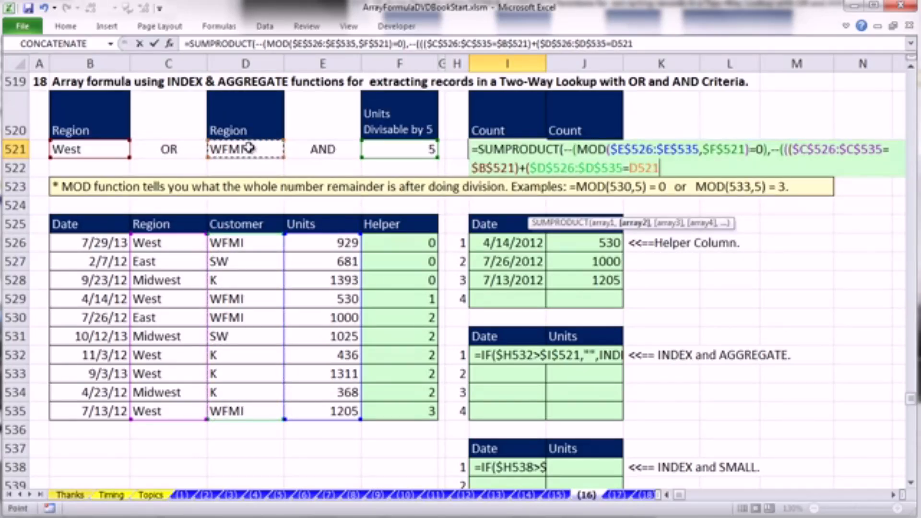
key(F4)
text())
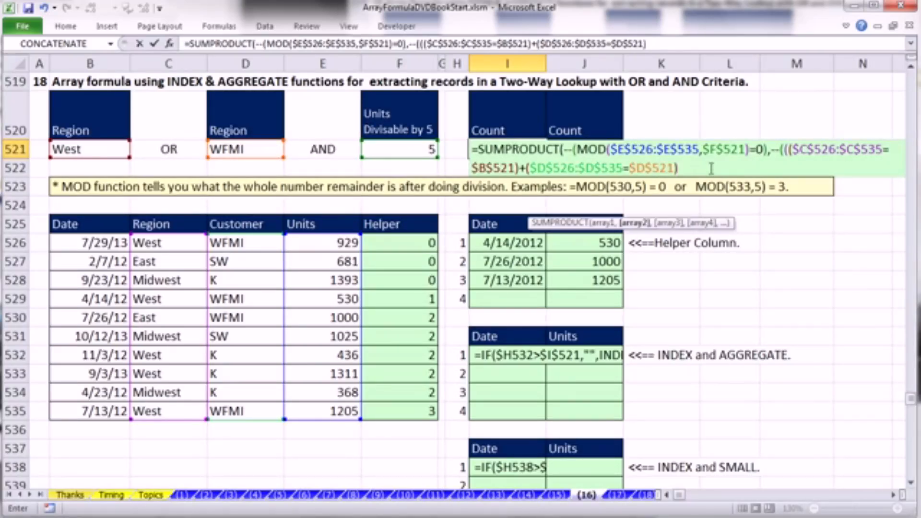
- Evaluate the sum of the Region and Customer criteria in I521, and revert it to the original expression
drag(783, 164, 789, 150)
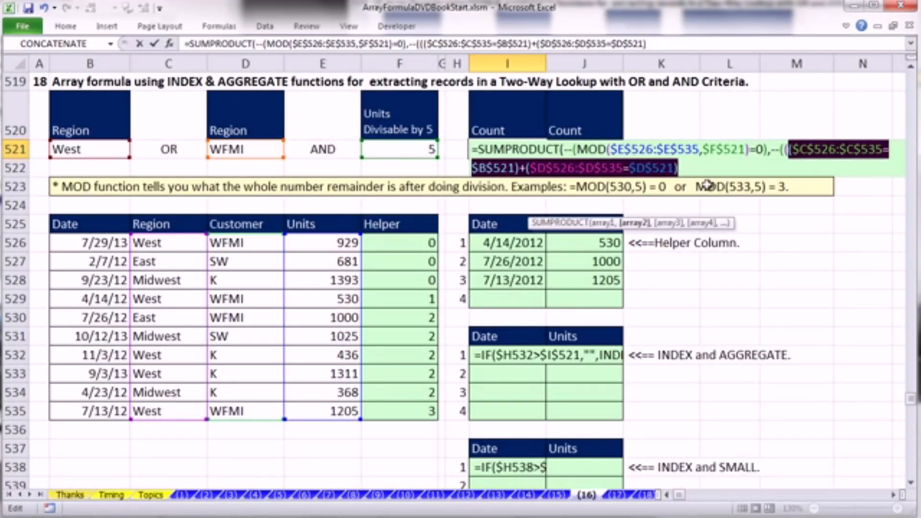
key(F9)
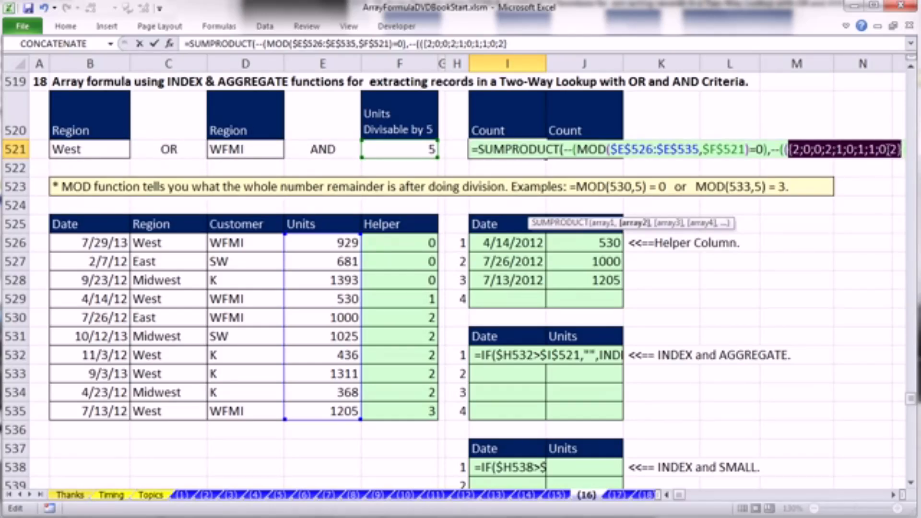
key(ctrl+z)
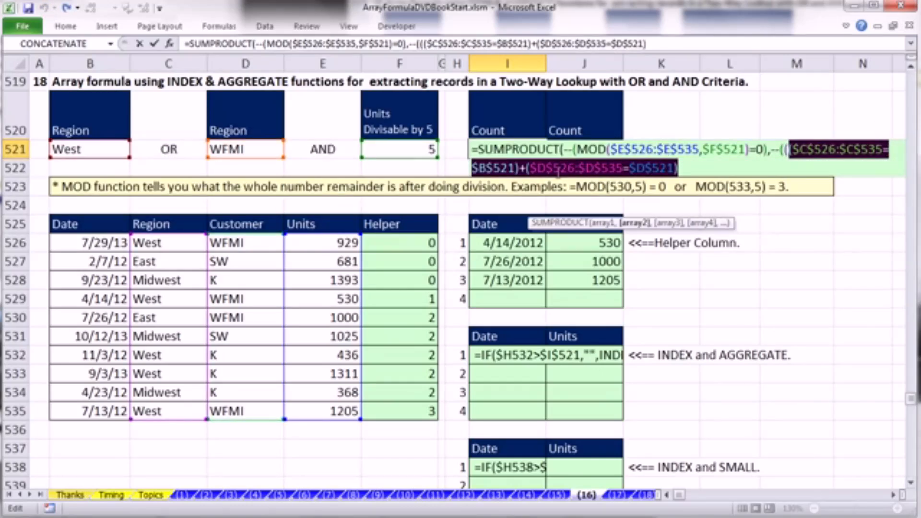
key(Right)
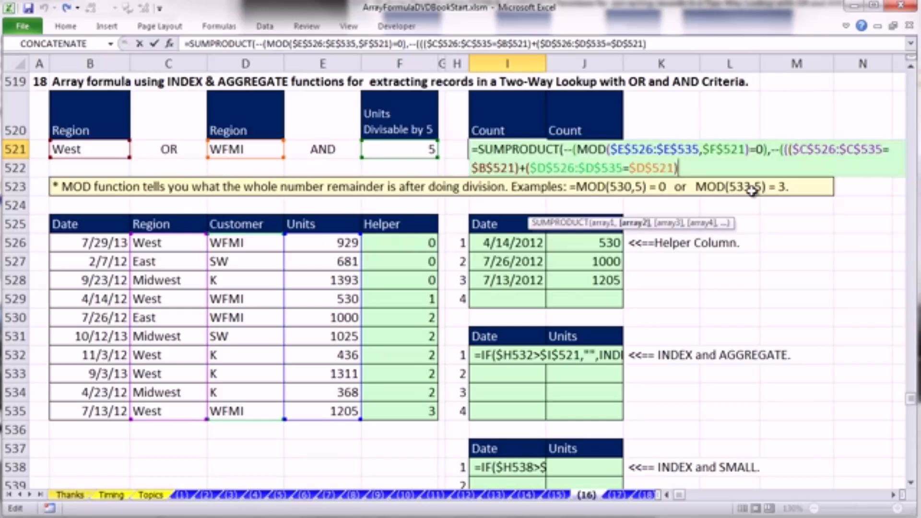
- Append >0 to the summed Region and Customer criteria in I521, then evaluate the comparison and revert it to the expression
text(>)
text(0)
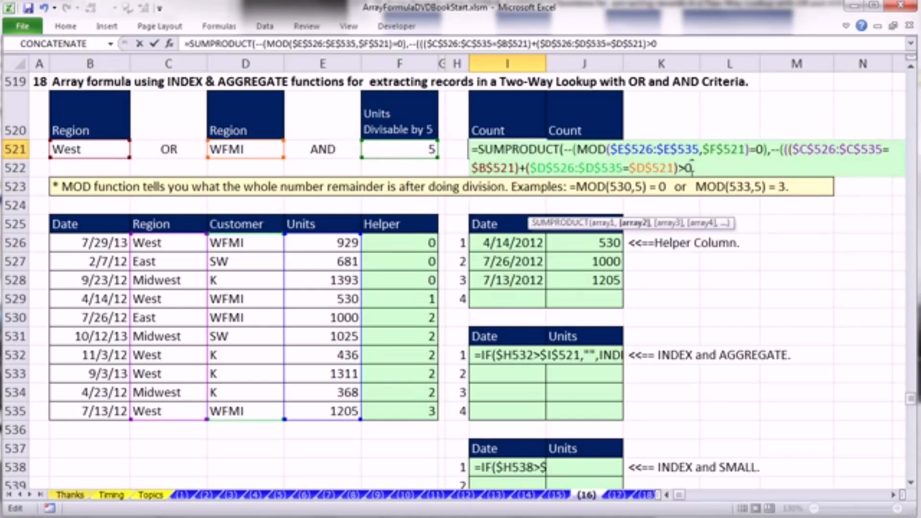
shift+click(789, 150)
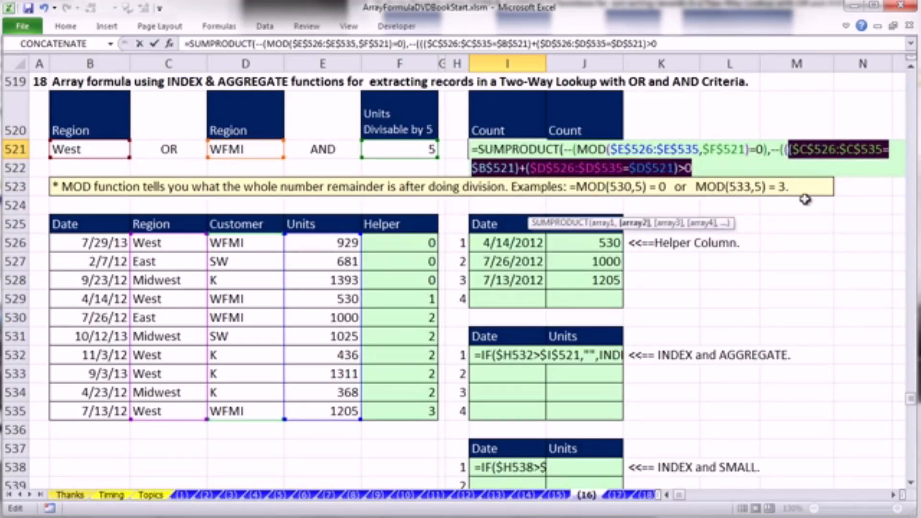
key(F9)
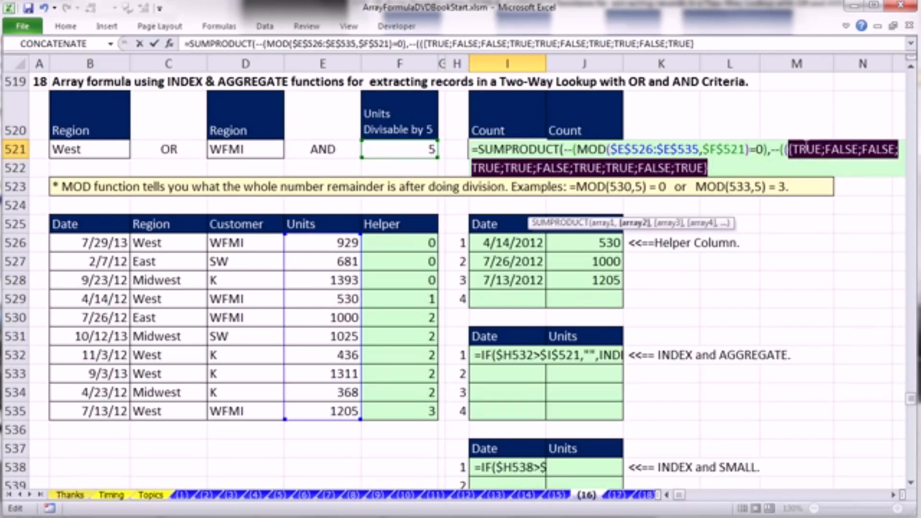
key(ctrl+z)
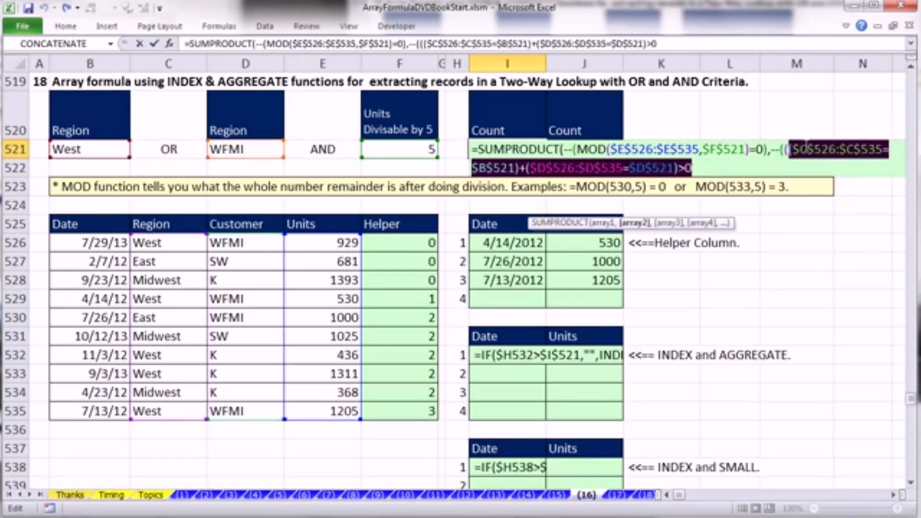
click(722, 169)
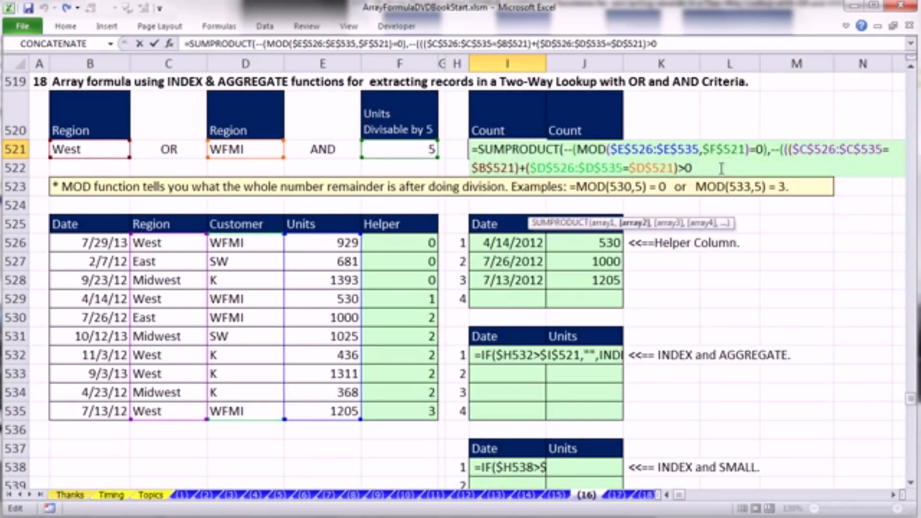
- Close the parenthesis after >0 in I521, check the enclosed comparison, and remove the surplus opening parenthesis after the double negative
text())
click(788, 151)
drag(789, 151, 794, 166)
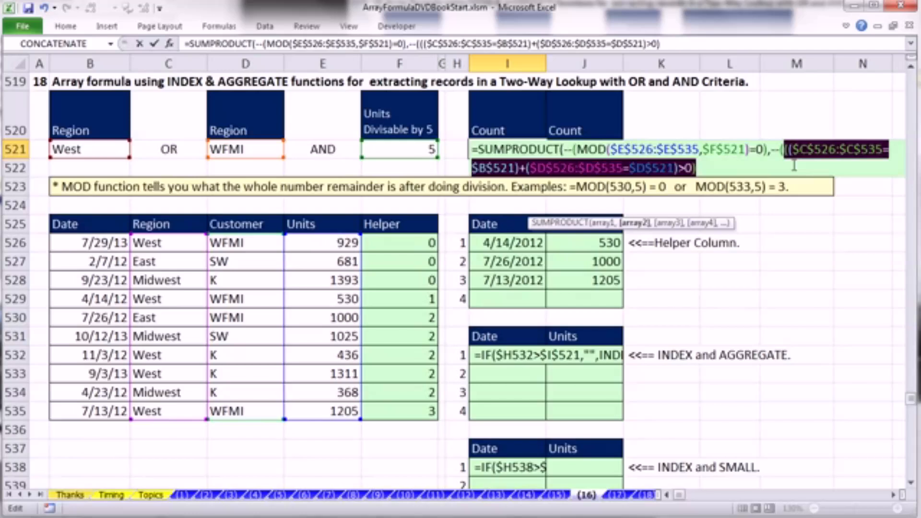
key(F9)
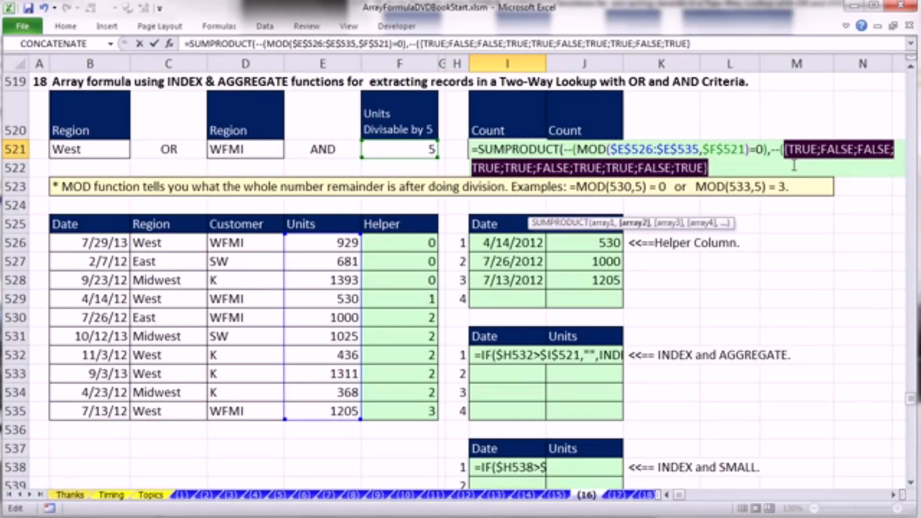
key(ctrl+z)
click(724, 168)
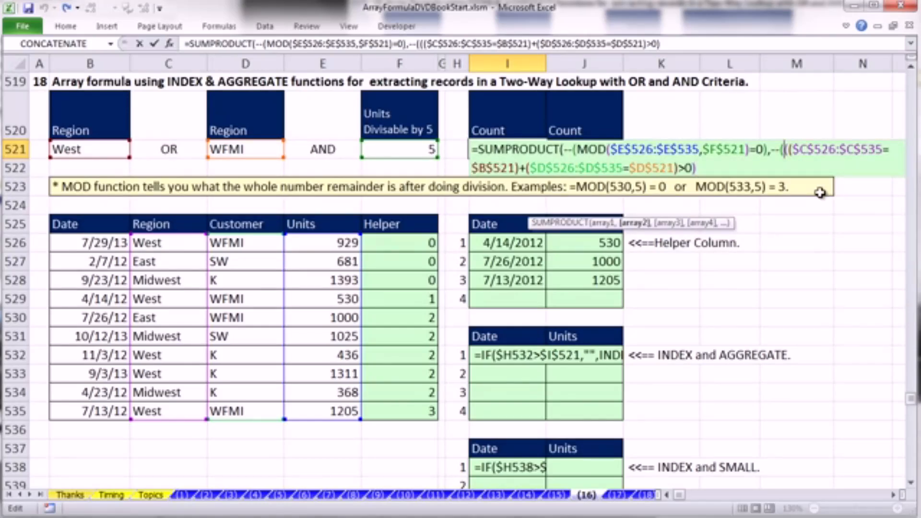
key(BackSpace)
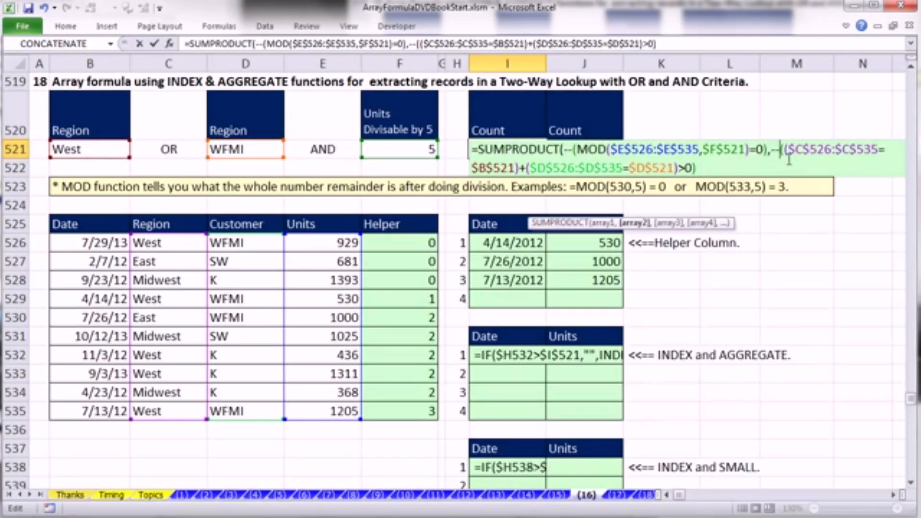
- Evaluate the whole second SUMPRODUCT array in I521 and revert it to the original expression
click(638, 225)
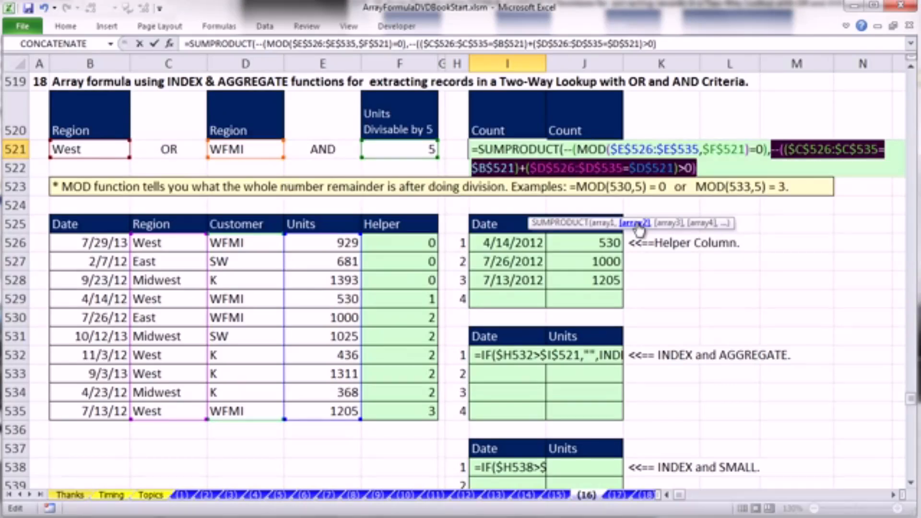
key(F9)
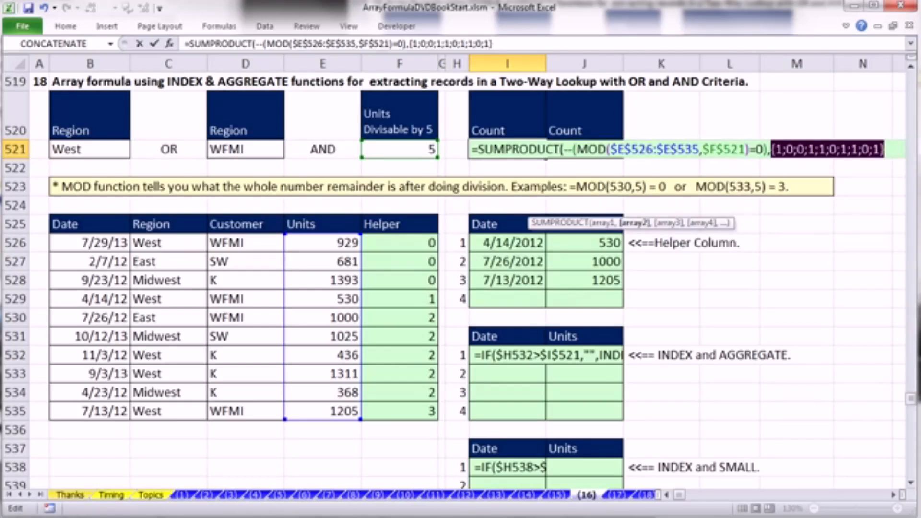
key(ctrl+z)
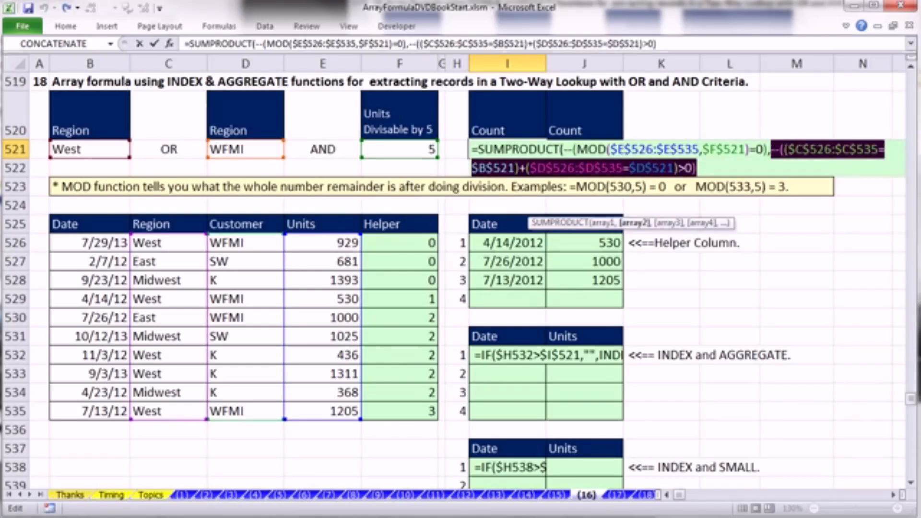
- Close the SUMPRODUCT function and enter the count formula in I521, keeping the cell selected
click(745, 166)
text())
key(ctrl+Return)
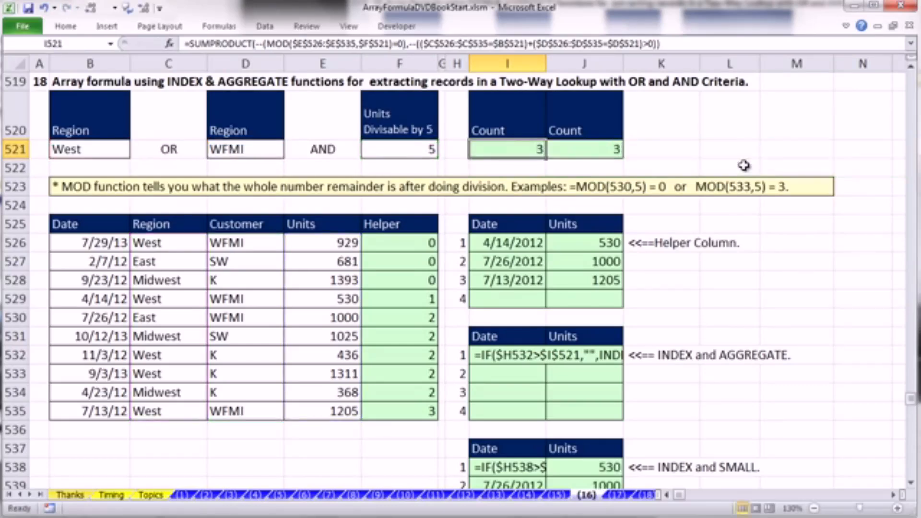
- Copy the criterion MOD($E$526:$E$535,$F$521)=0 from the I521 formula to the Office Clipboard, cleared of its old items
double_click(520, 148)
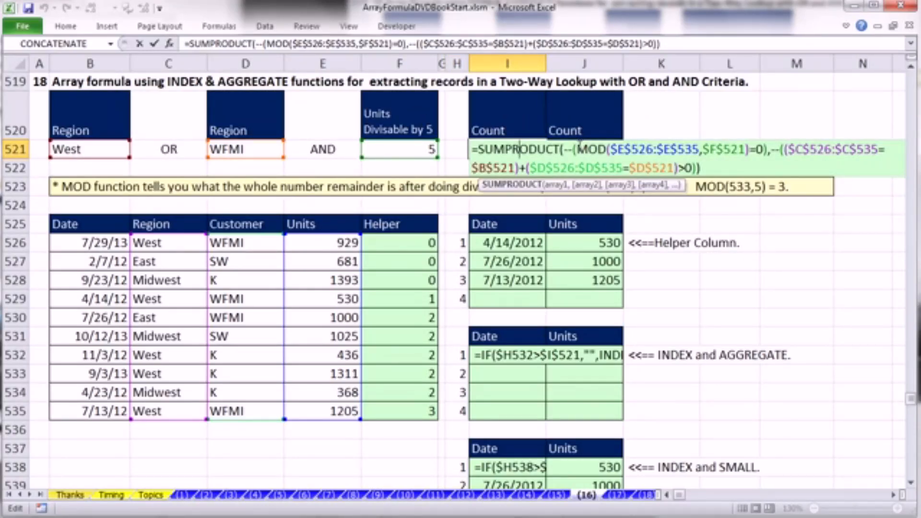
drag(579, 145, 763, 149)
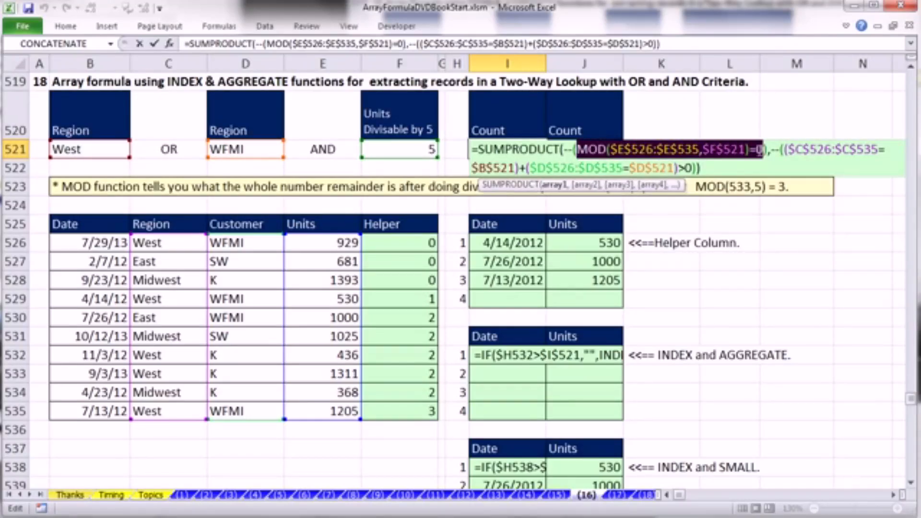
key(ctrl+c)
key(ctrl+c)
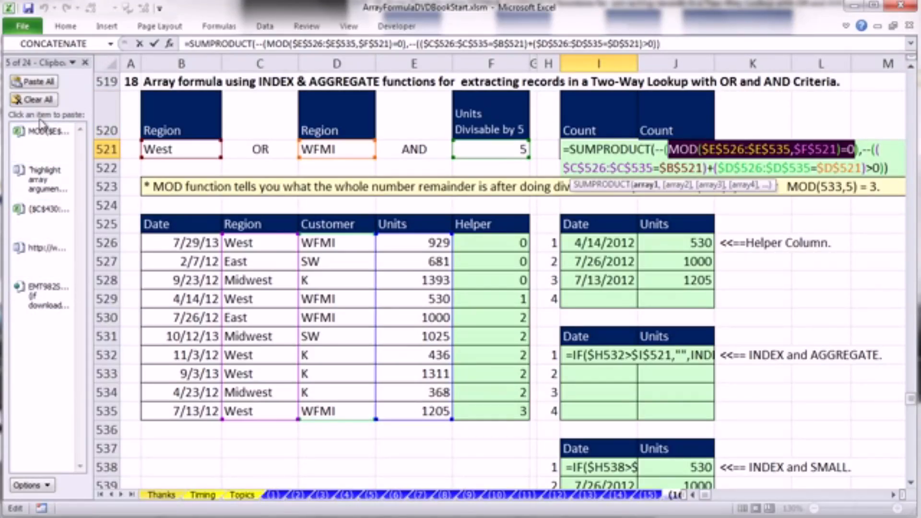
click(37, 102)
click(48, 485)
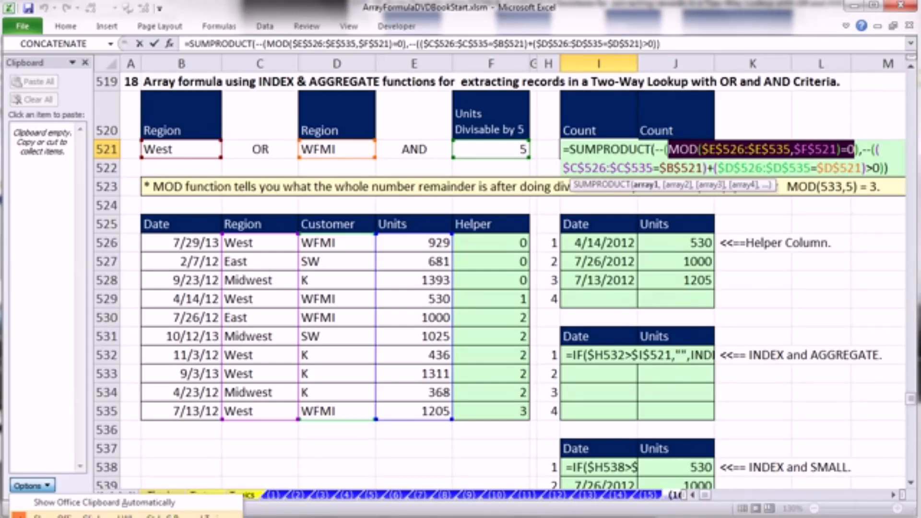
click(86, 64)
click(85, 64)
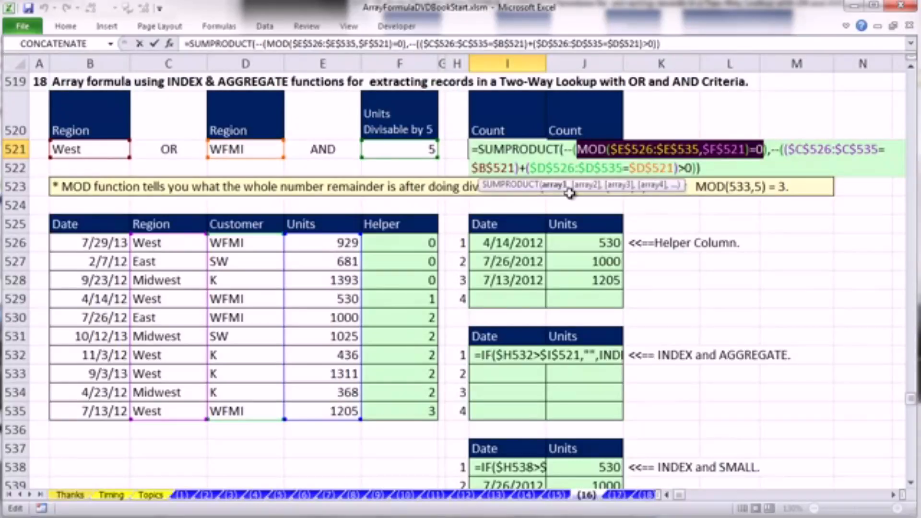
key(ctrl+c)
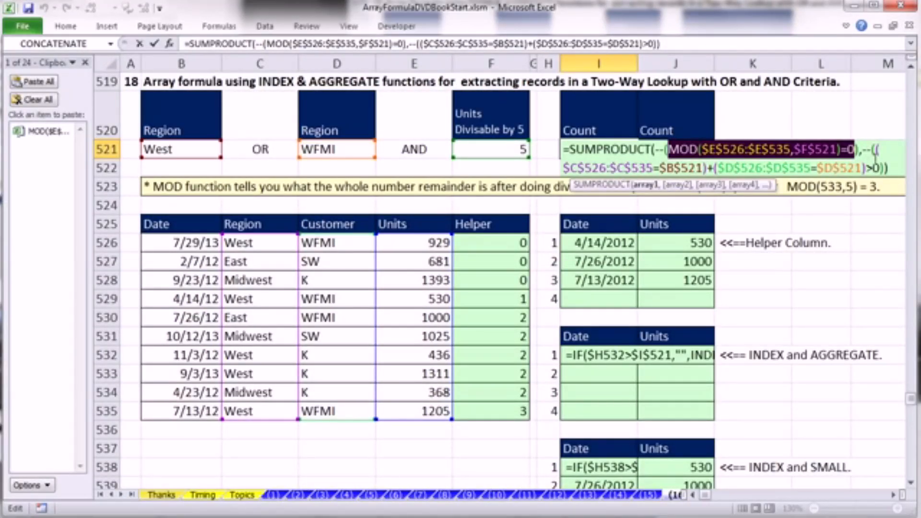
- Copy the OR criterion ($C$526:$C$535=$B$521)+($D$526:$D$535=$D$521)>0 from I521 and leave the cell without editing its formula
drag(873, 149, 880, 168)
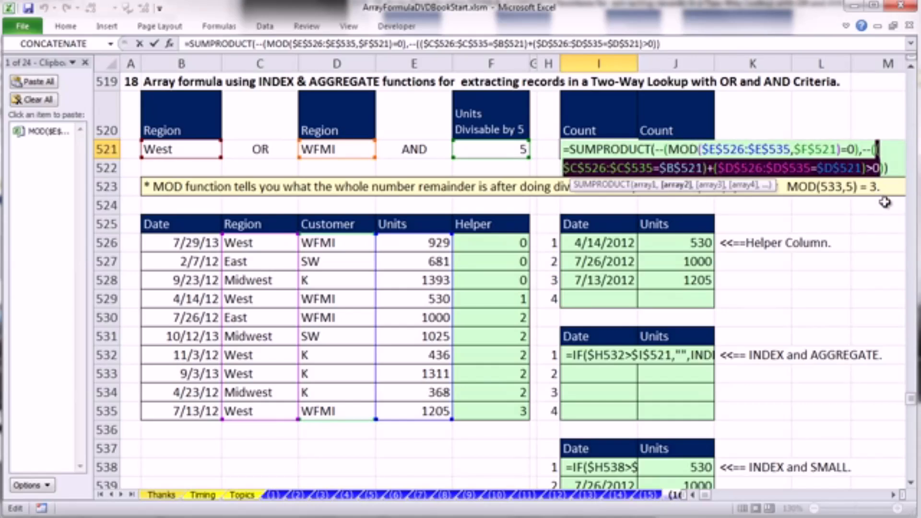
key(ctrl+c)
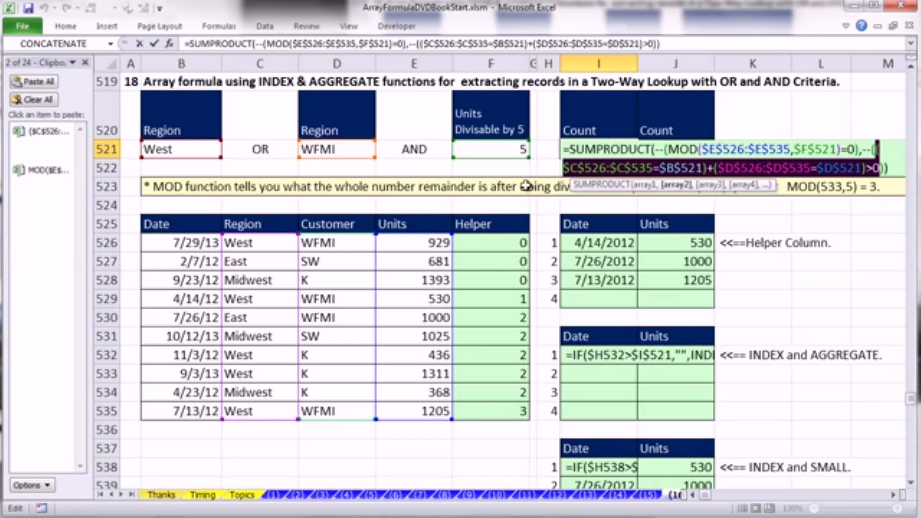
key(Escape)
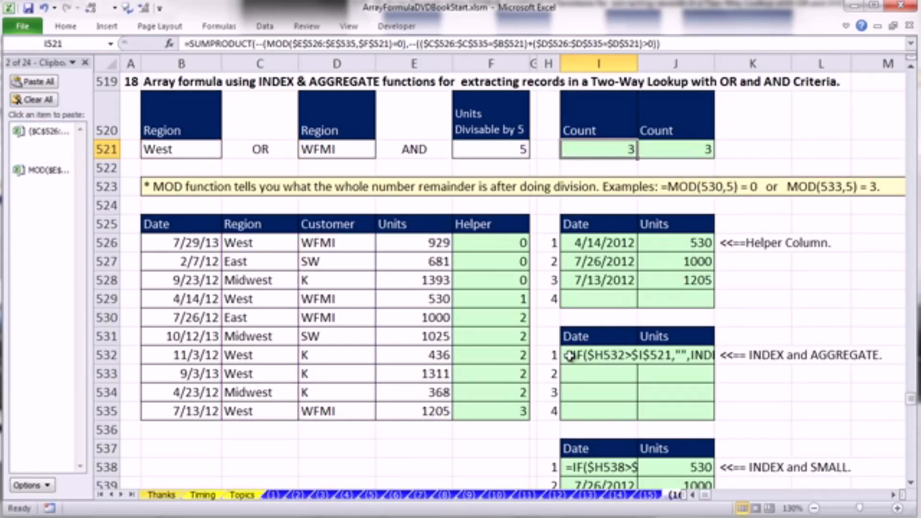
- Copy the row-number expression ROW($E$526:$E$535)-ROW($E$526)+1 from the AGGREGATE formula in I532 to the clipboard
click(911, 483)
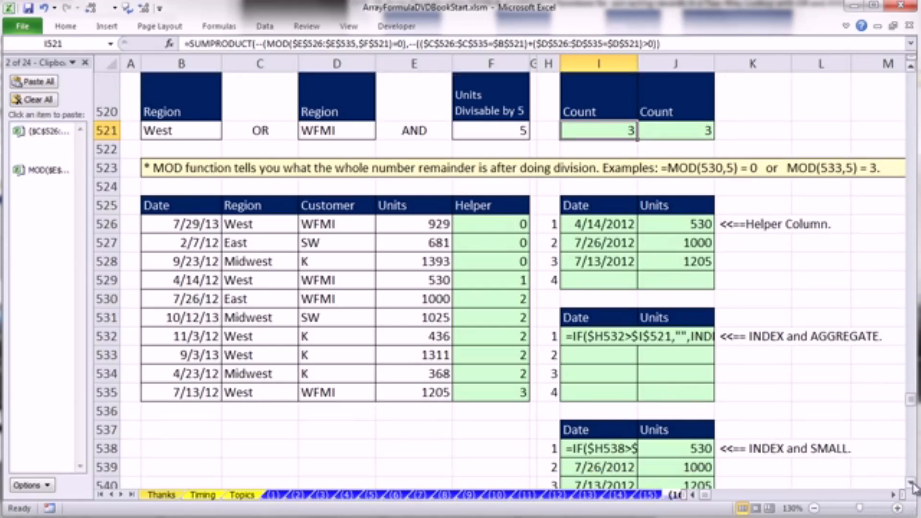
click(571, 339)
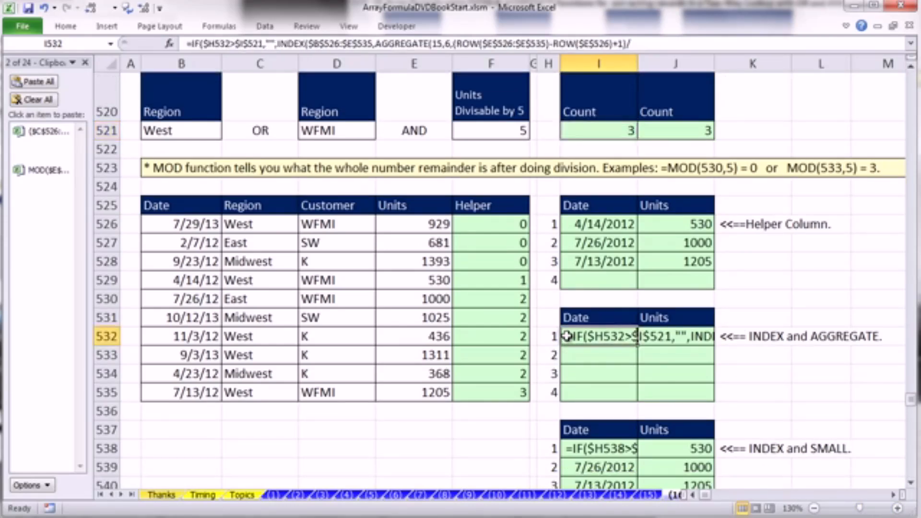
key(F2)
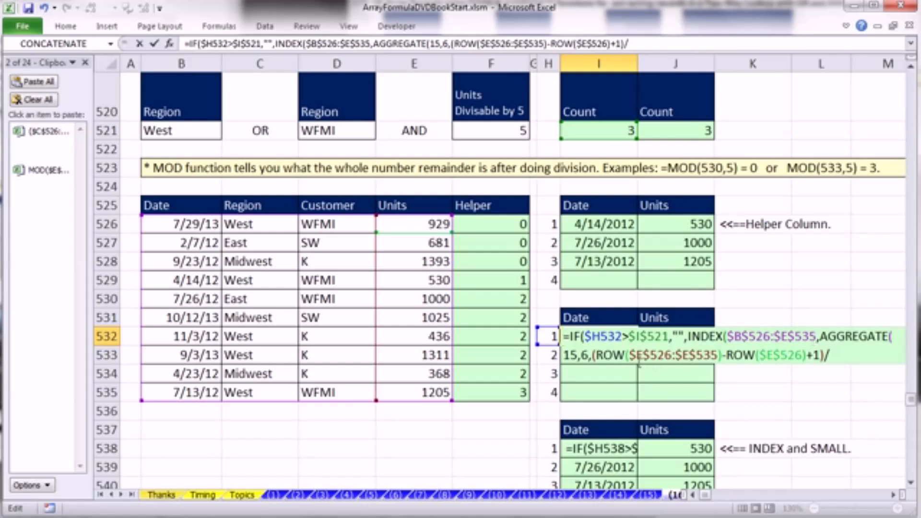
drag(598, 356, 822, 355)
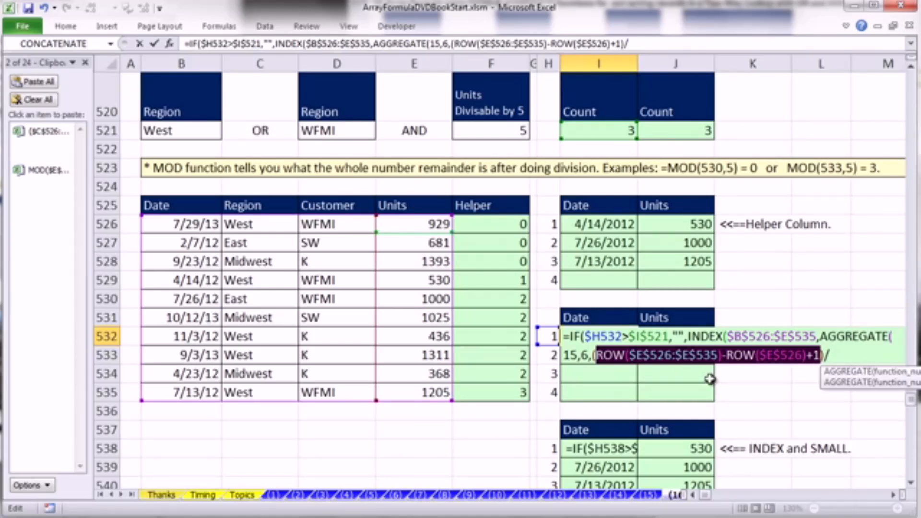
key(ctrl+c)
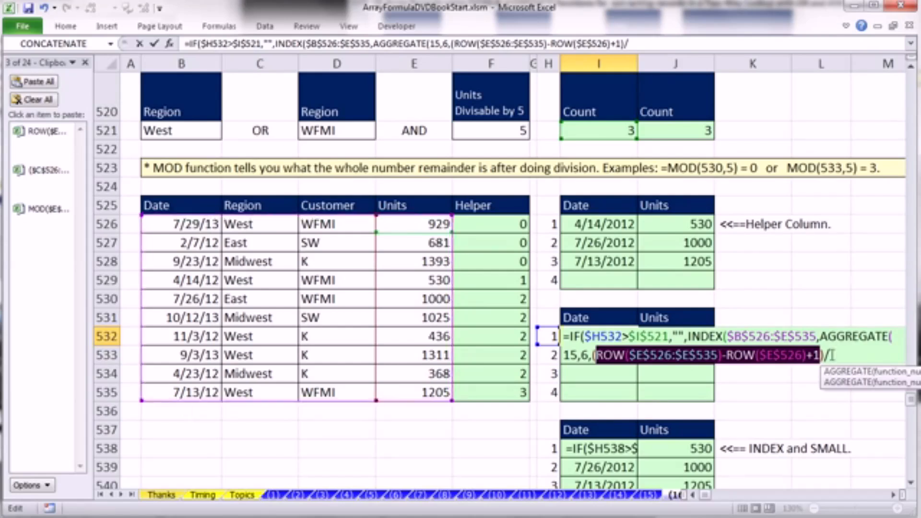
- Add the copied divisor (MOD($E$526:$E$535,$F$521)=0) to the AGGREGATE array in I532, with the function hint moved clear of the formula
key(End)
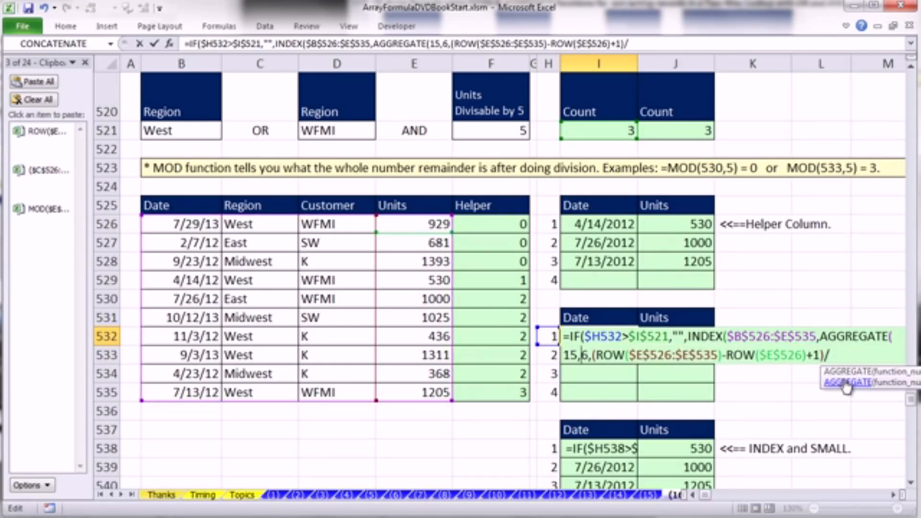
drag(824, 377, 527, 393)
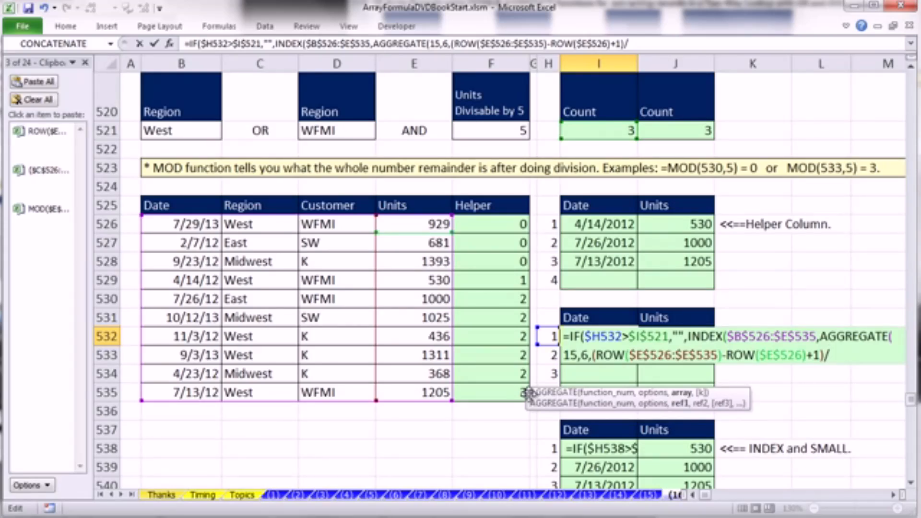
text(()
click(42, 225)
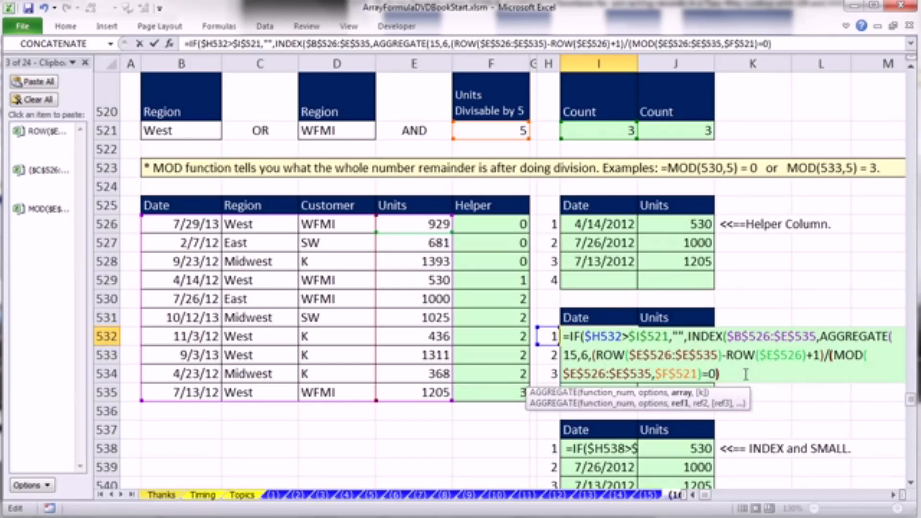
text())
- Multiply the MOD criterion in I532 by the copied OR criterion, entered as *(($C$526:$C$535=$B$521)+($D$526:$D$535=$D$521)>0), and highlight the expression inside its parentheses
click(45, 175)
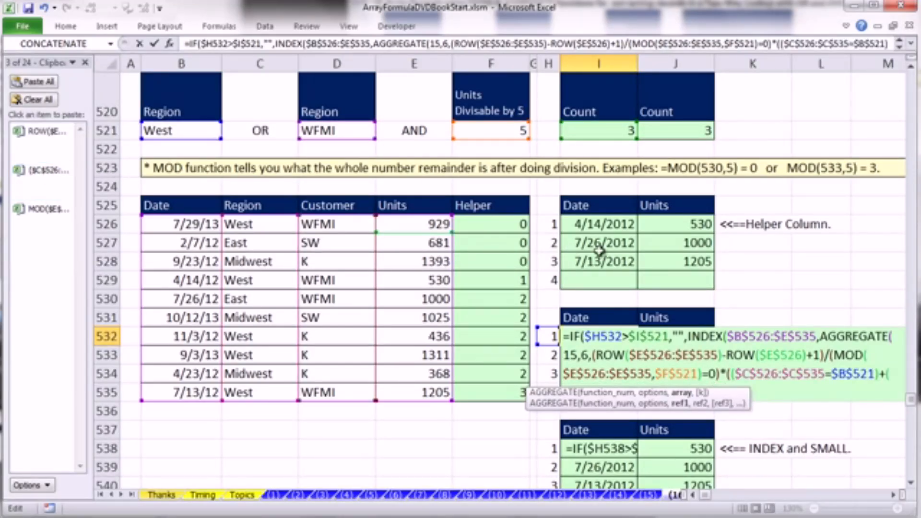
text($D$526:$D$535=$D$521)>0)
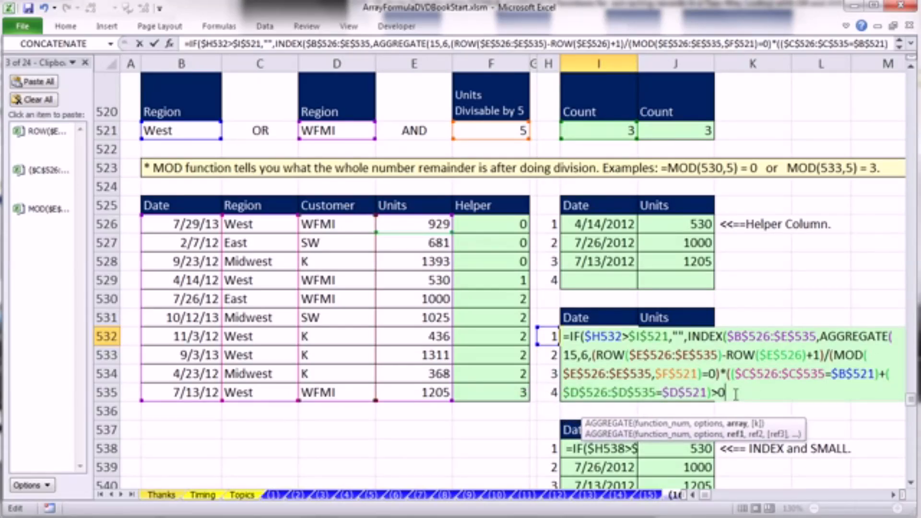
text())
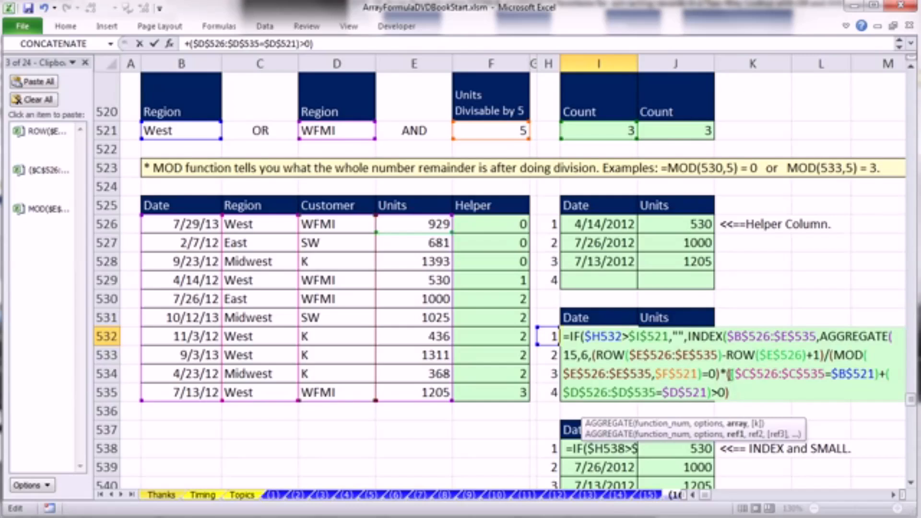
drag(733, 374, 725, 392)
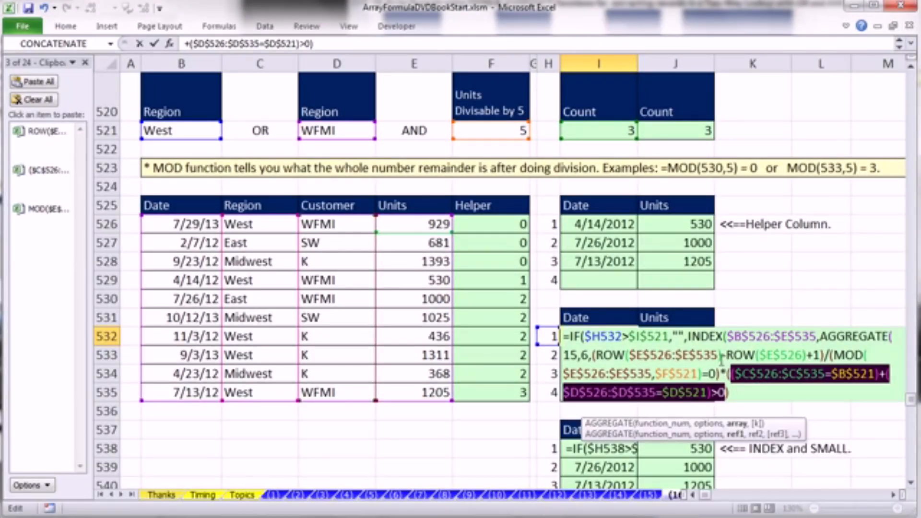
- Evaluate the OR criterion in I532, restore it, and enclose the multiplied MOD and OR criteria in one pair of parentheses as the divisor
key(F9)
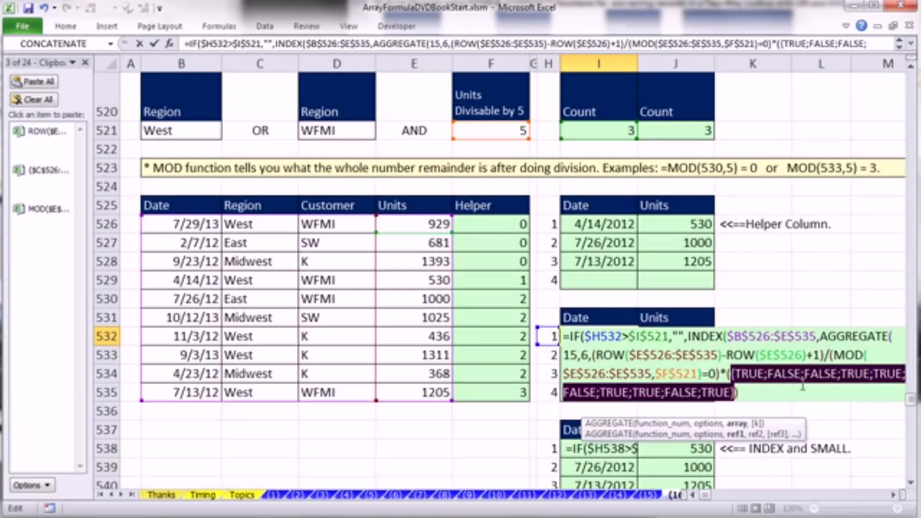
key(ctrl+z)
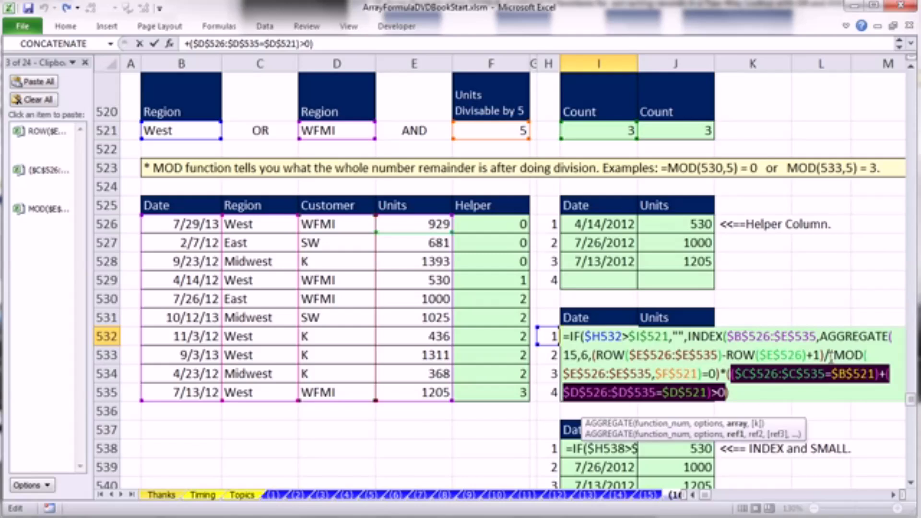
text(*)
click(830, 355)
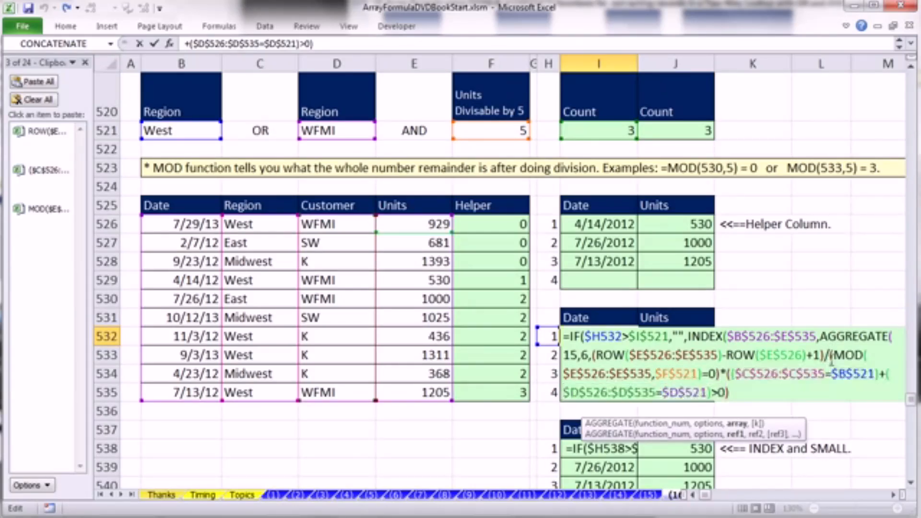
text(()
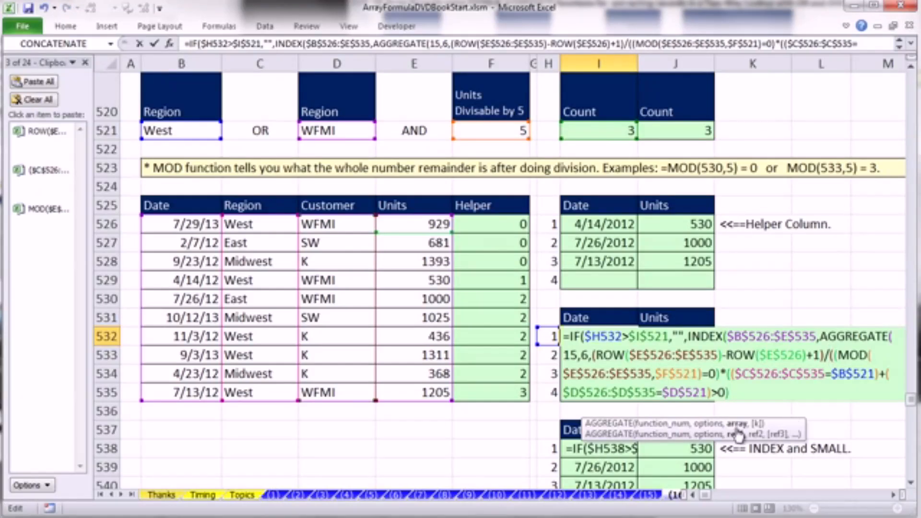
click(748, 391)
text())
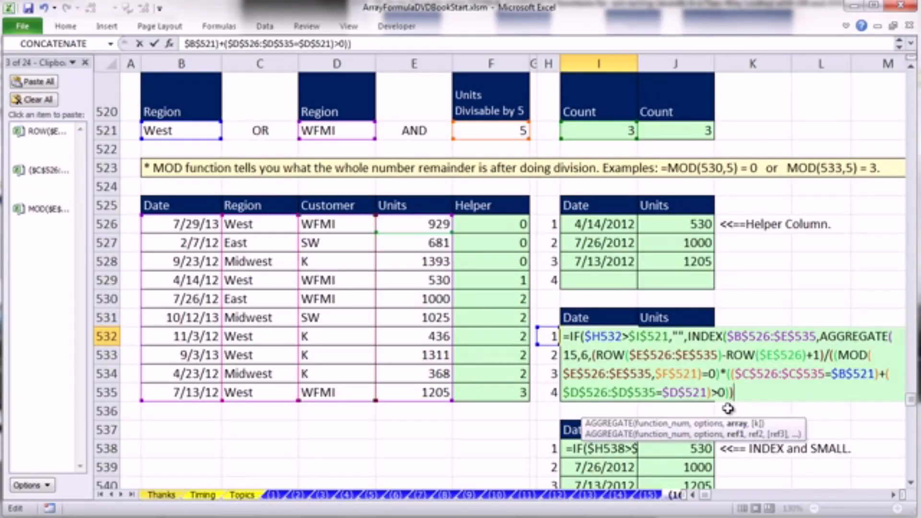
- Evaluate the whole AGGREGATE array argument in I532 to inspect its values, and restore the original expression
click(739, 424)
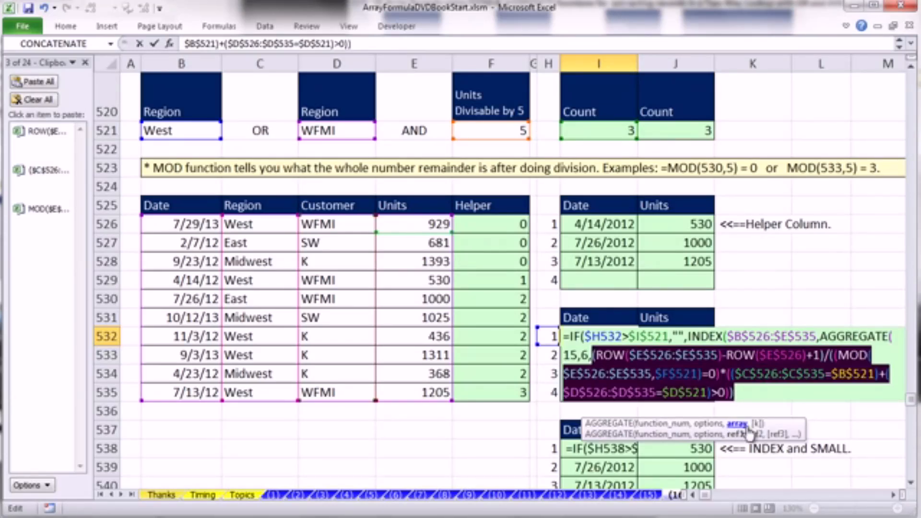
key(F9)
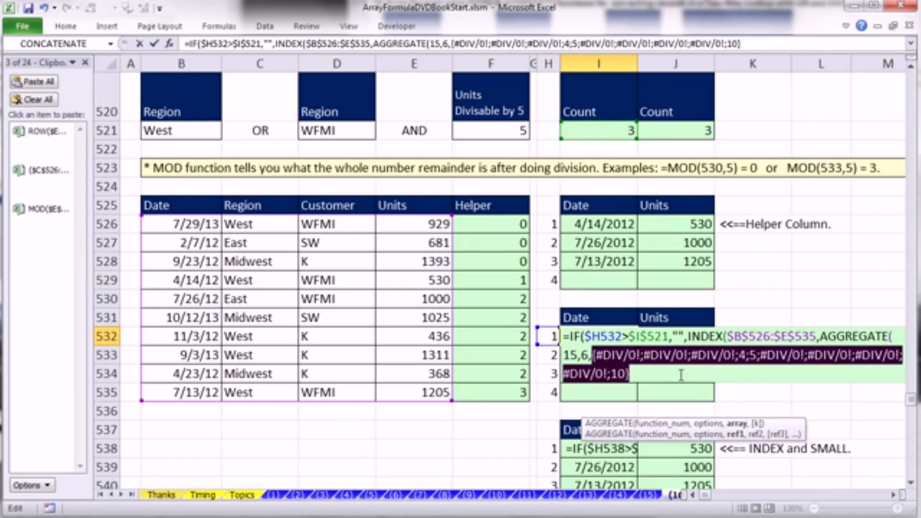
key(ctrl+z)
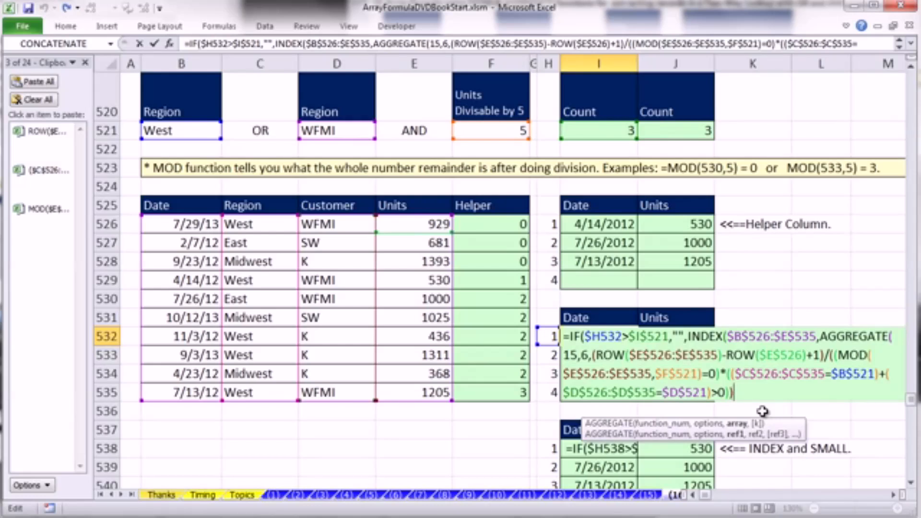
- Add $H532 as the k argument of AGGREGATE in I532, with the column locked, and close the function
text(,)
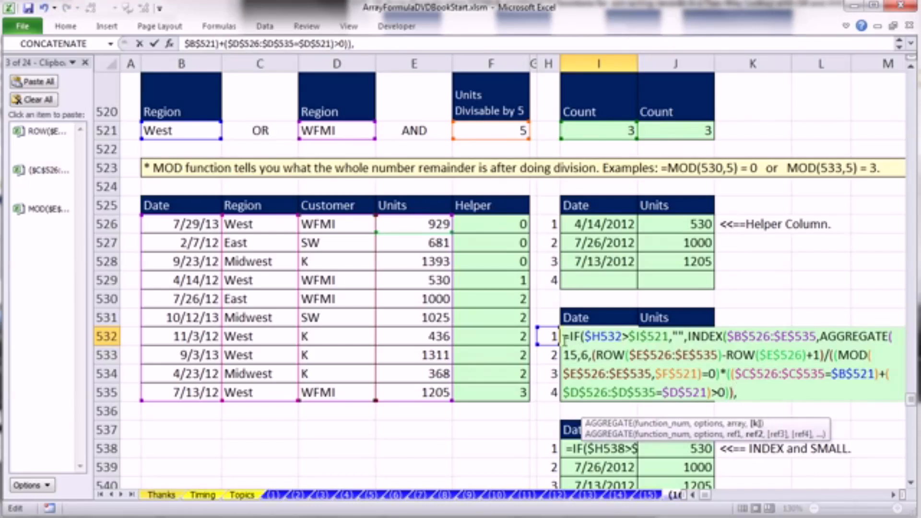
click(550, 336)
key(F4)
key(F4)
key(F4)
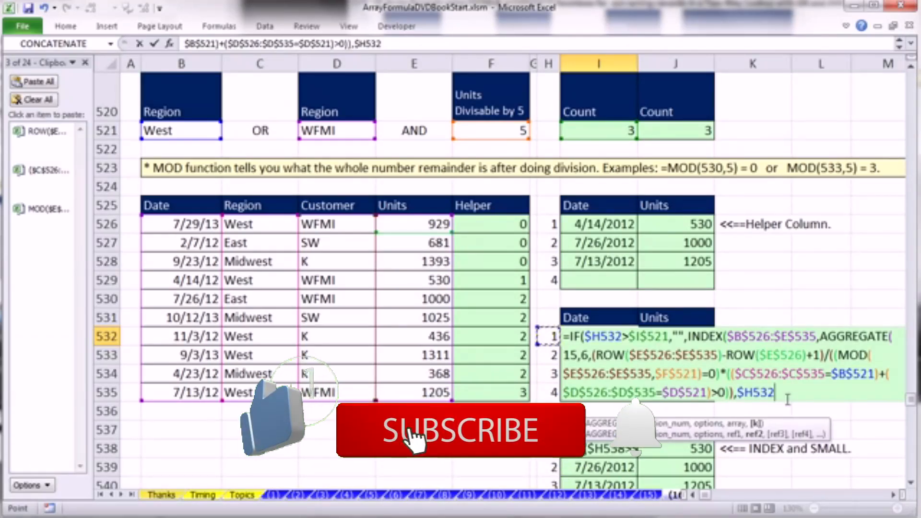
text())
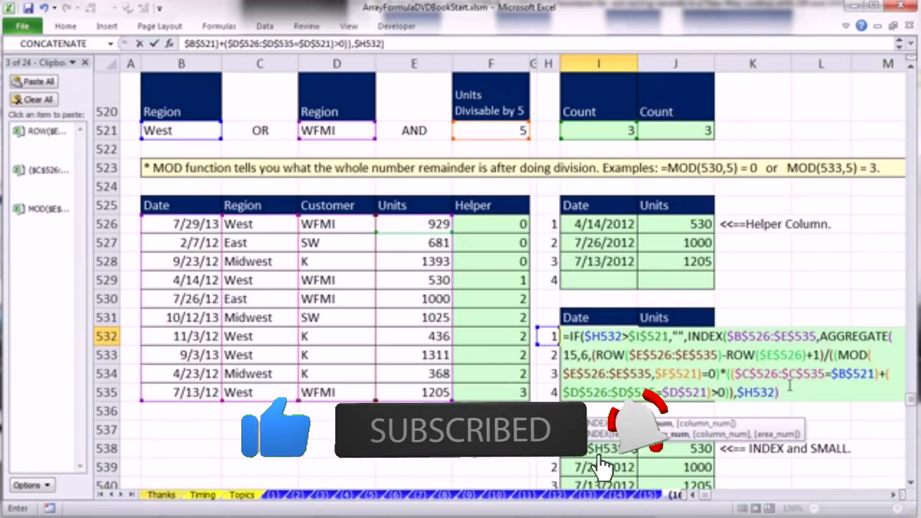
- Evaluate the row_num argument of INDEX in I532 to check its result, and restore the AGGREGATE expression
click(655, 424)
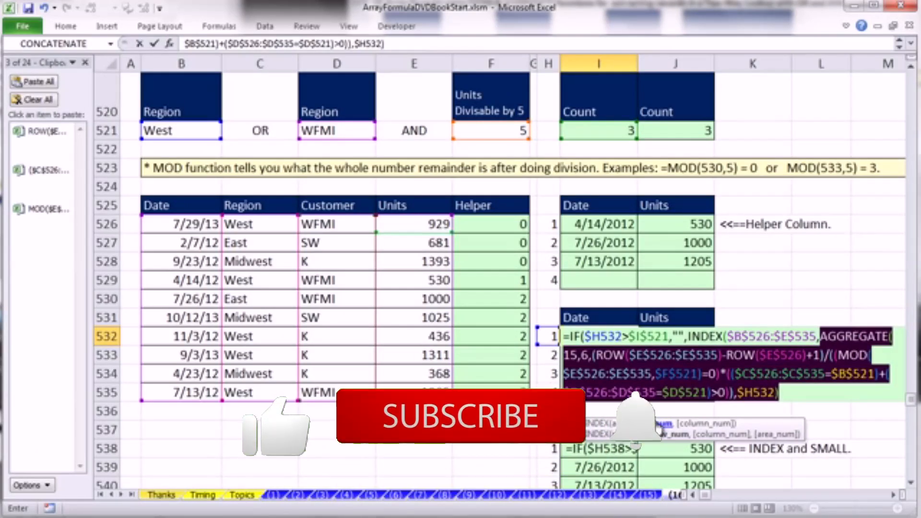
text(4)
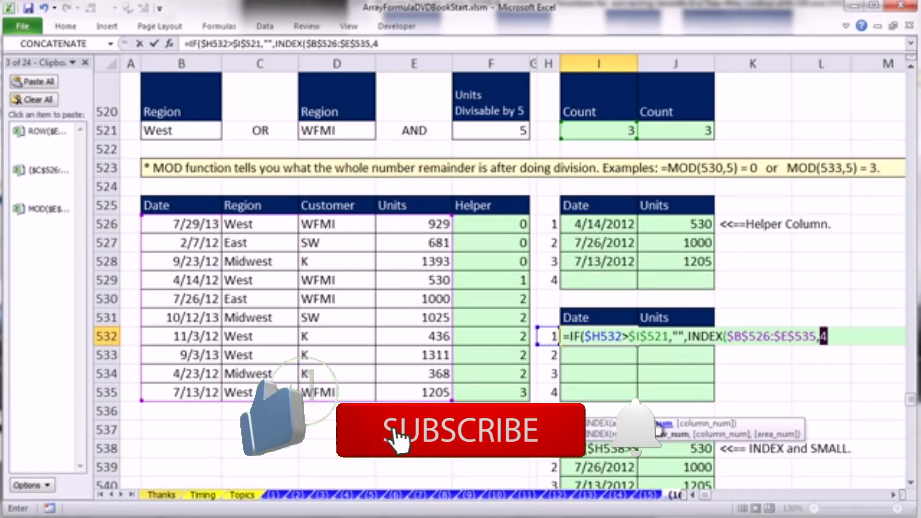
key(ctrl+z)
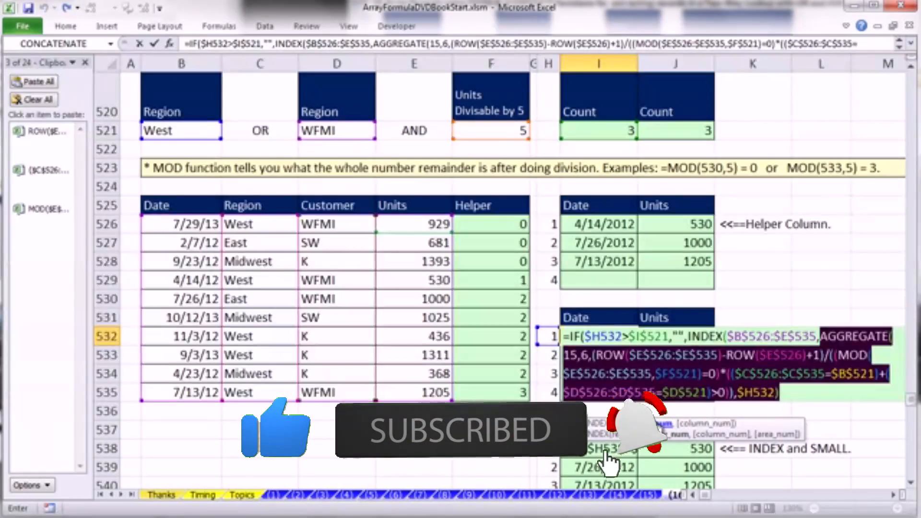
click(785, 392)
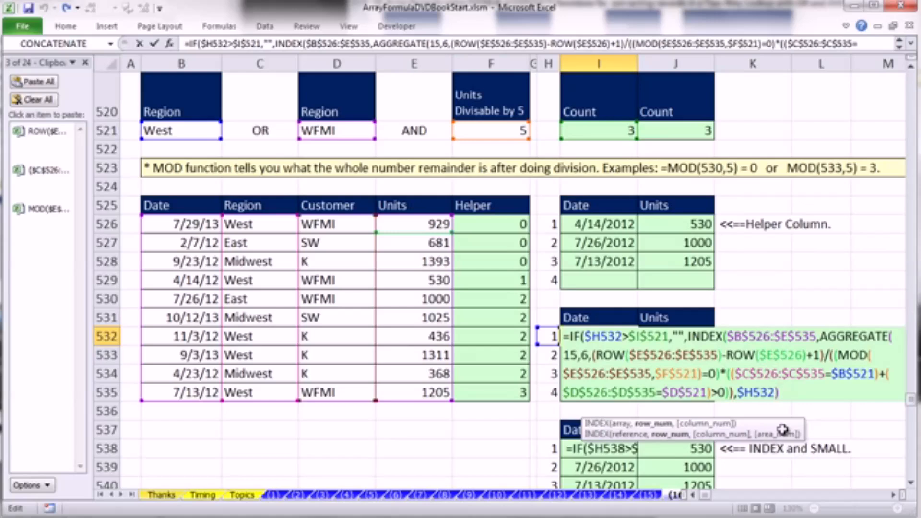
- Start a MATCH function as the column_num argument of INDEX, using the Date header I$531 as row-locked lookup value
text(,)
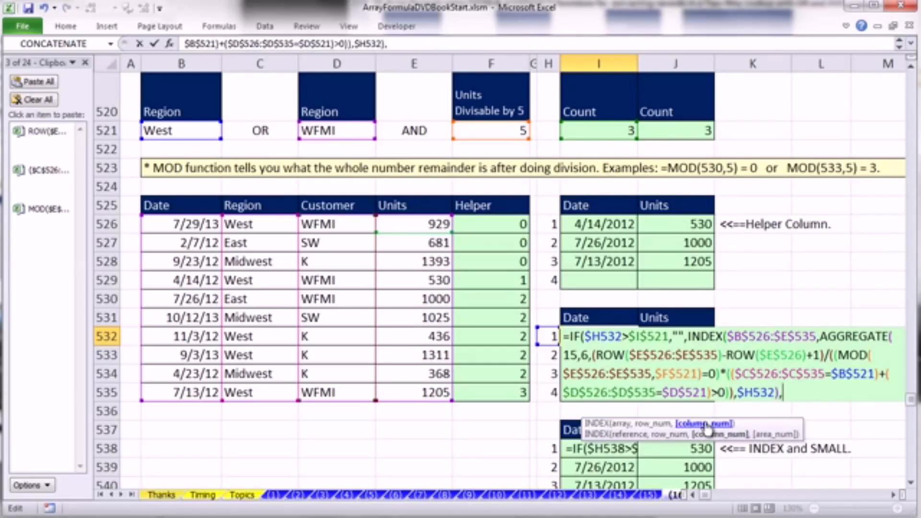
text(mat)
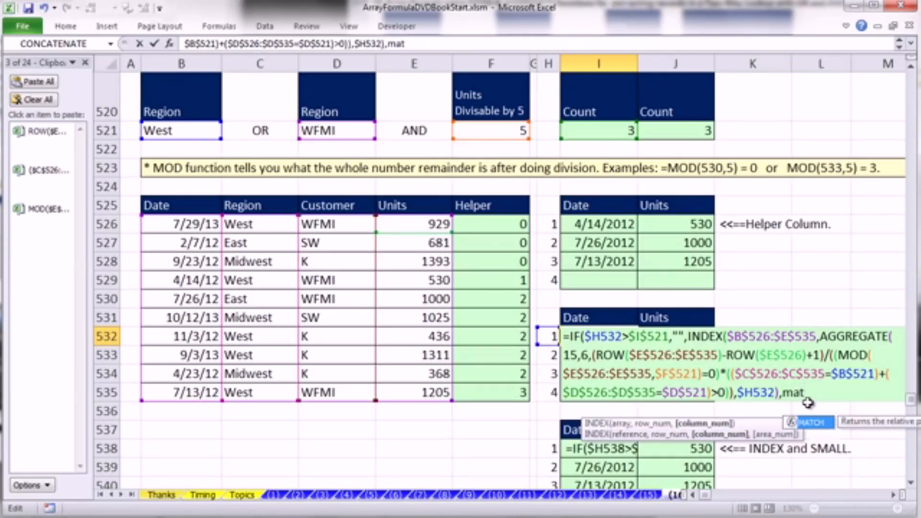
key(Tab)
click(624, 318)
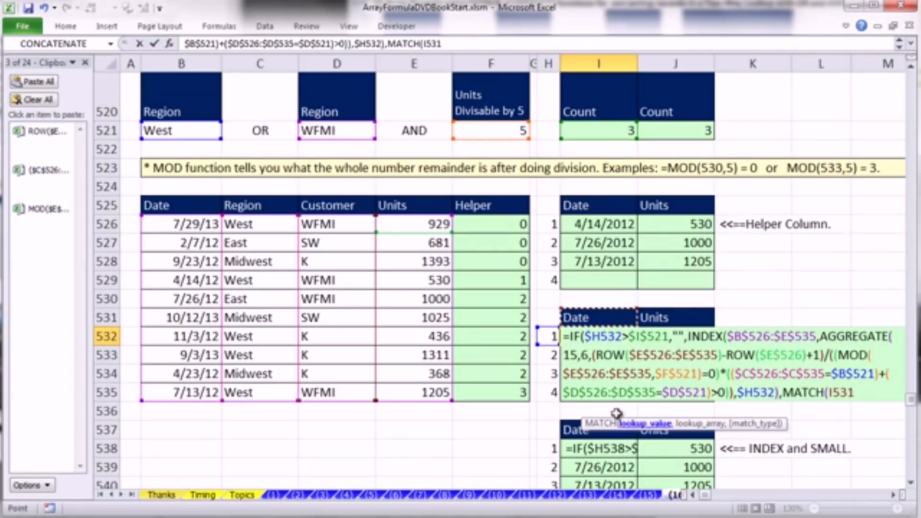
key(F4)
key(F4)
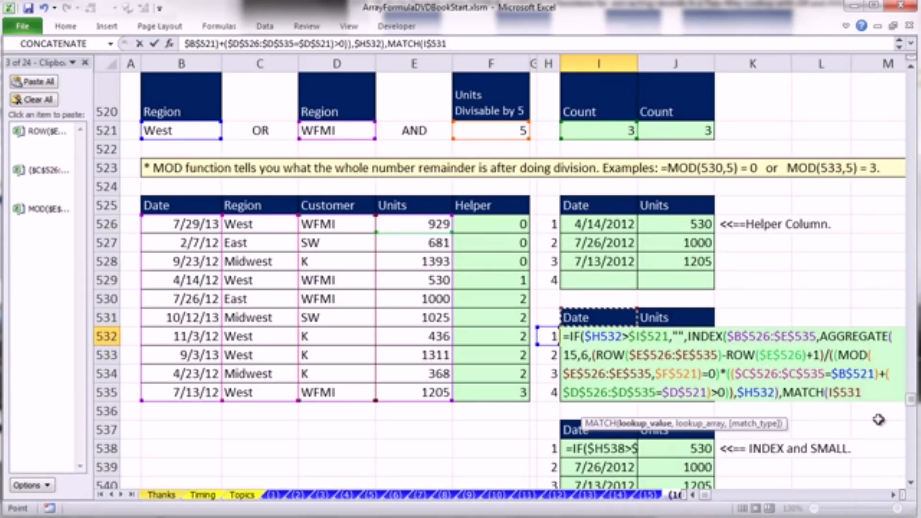
- Complete the MATCH function with the lookup array $B$525:$E$525 and match type 0 for an exact match
text(,)
drag(158, 206, 393, 206)
key(F4)
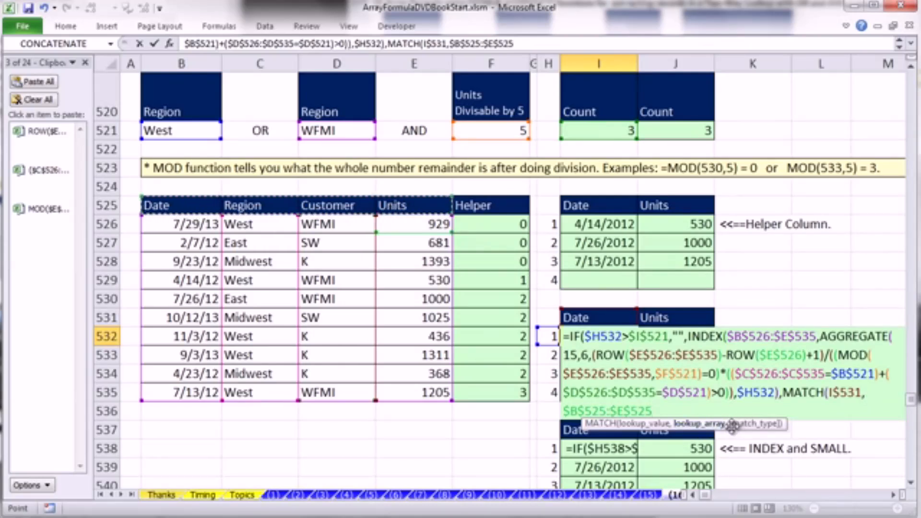
drag(732, 427, 684, 438)
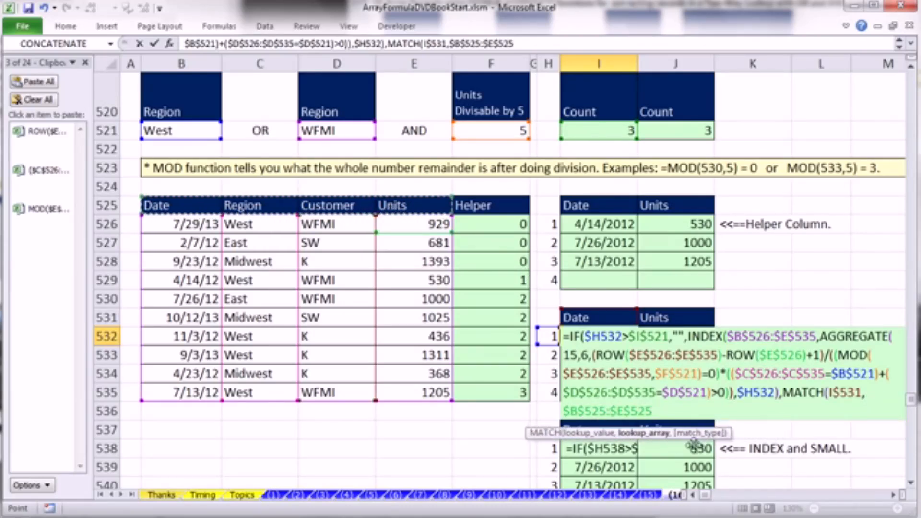
text(,0)
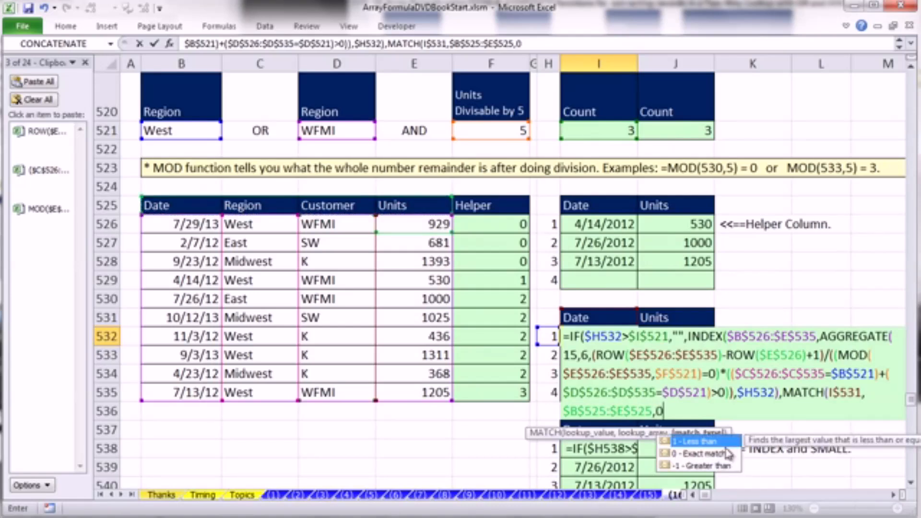
text())
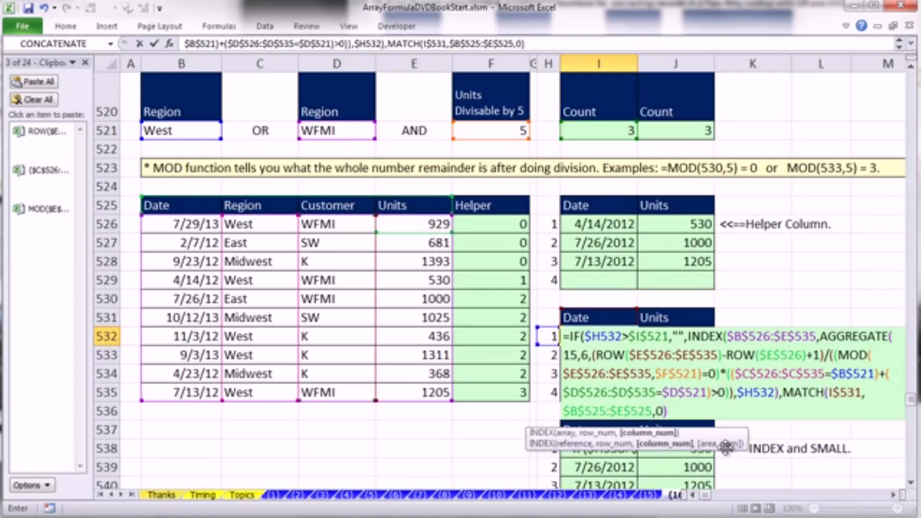
- Highlight the column_num and value_if_false arguments for review, and close the INDEX and IF functions in I532
click(674, 435)
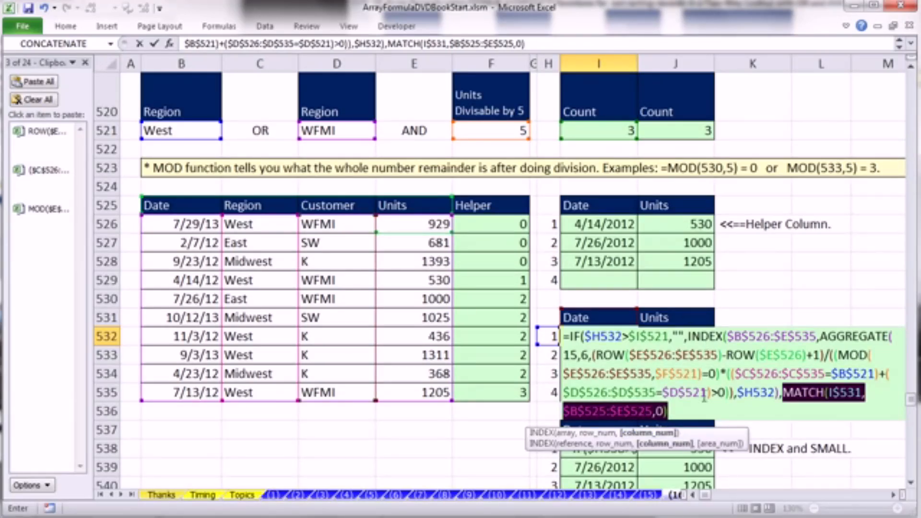
click(691, 411)
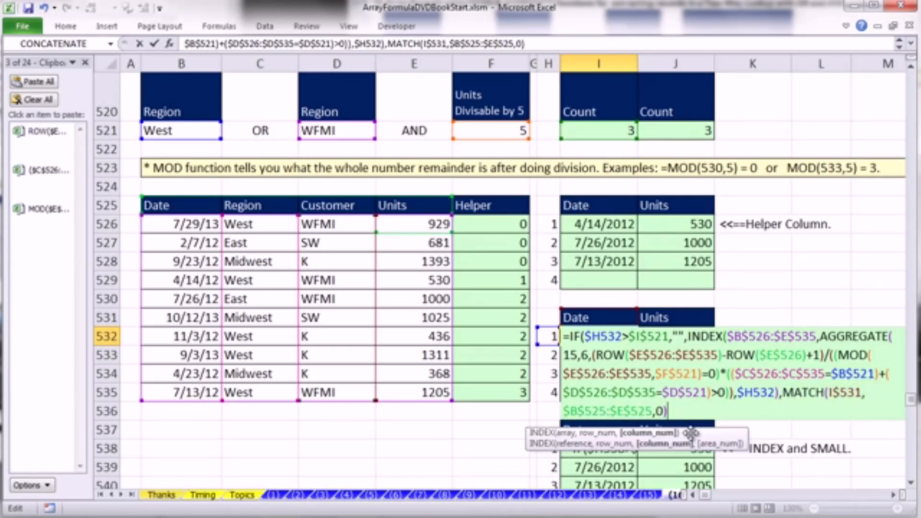
text())
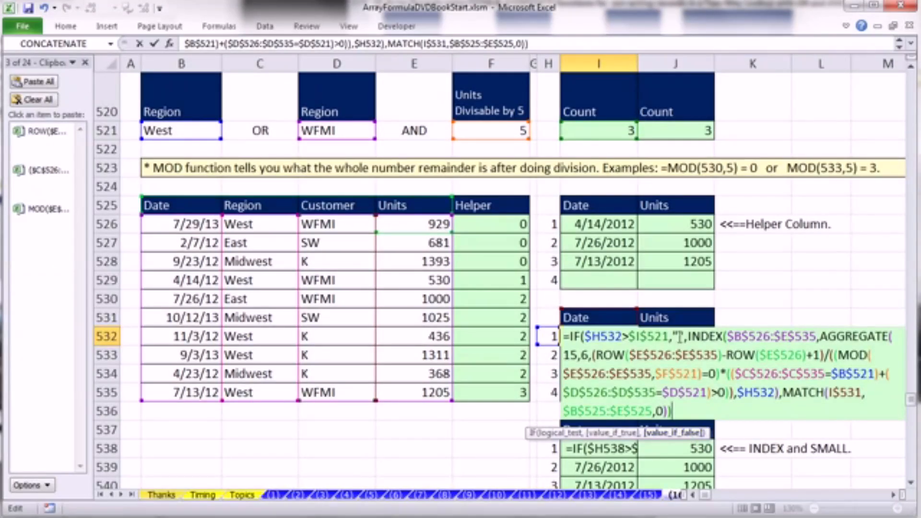
click(666, 434)
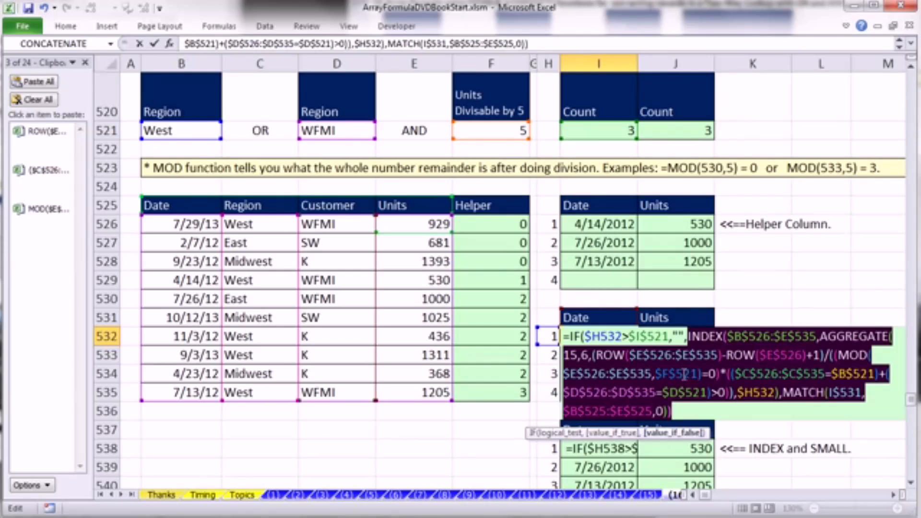
click(696, 412)
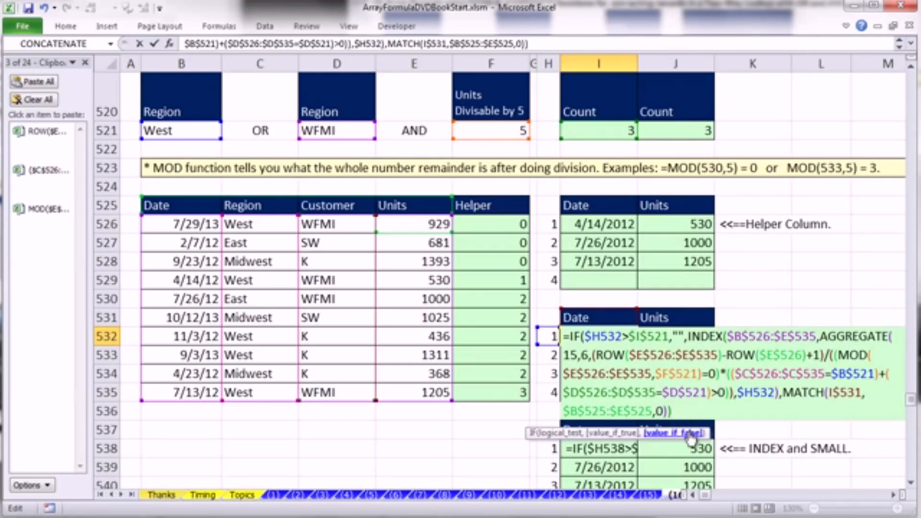
click(692, 433)
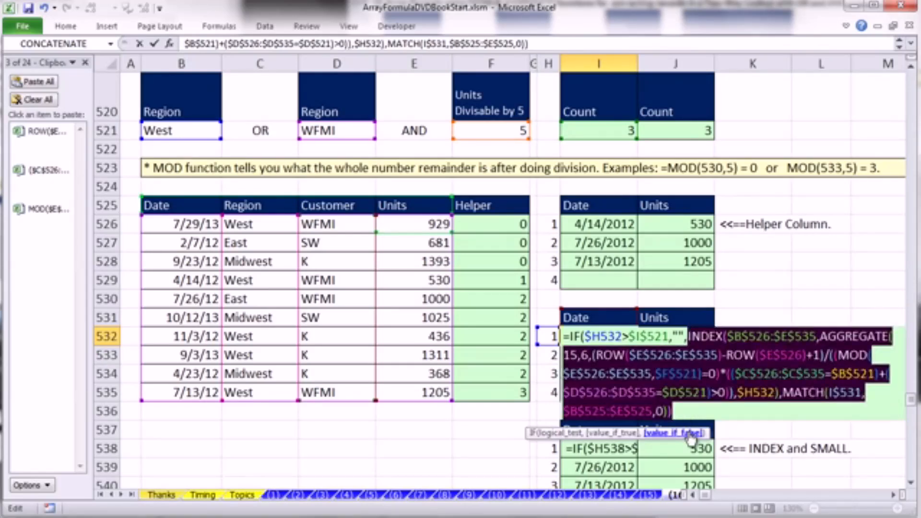
click(687, 411)
text())
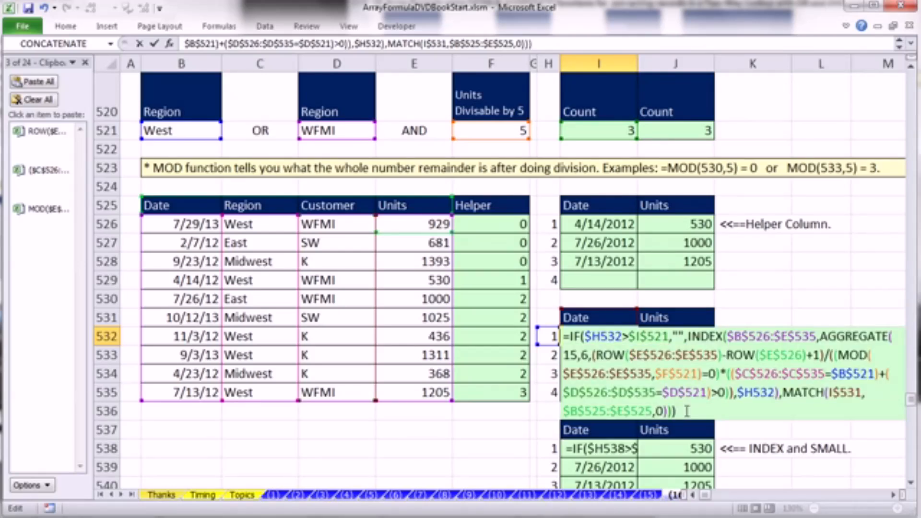
- Enter the finished INDEX and AGGREGATE formula in I532 and fill it into the whole range I532:J535
key(ctrl+Return)
drag(597, 338, 674, 394)
key(F2)
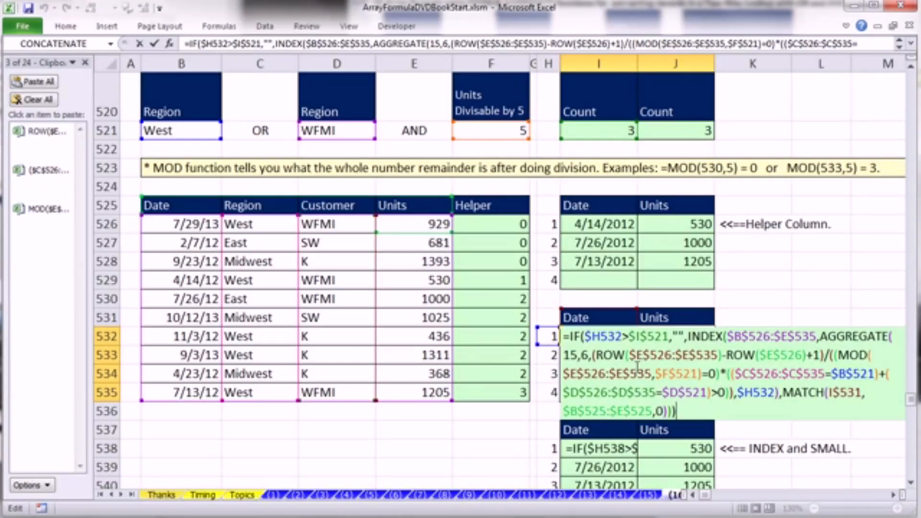
key(ctrl+Return)
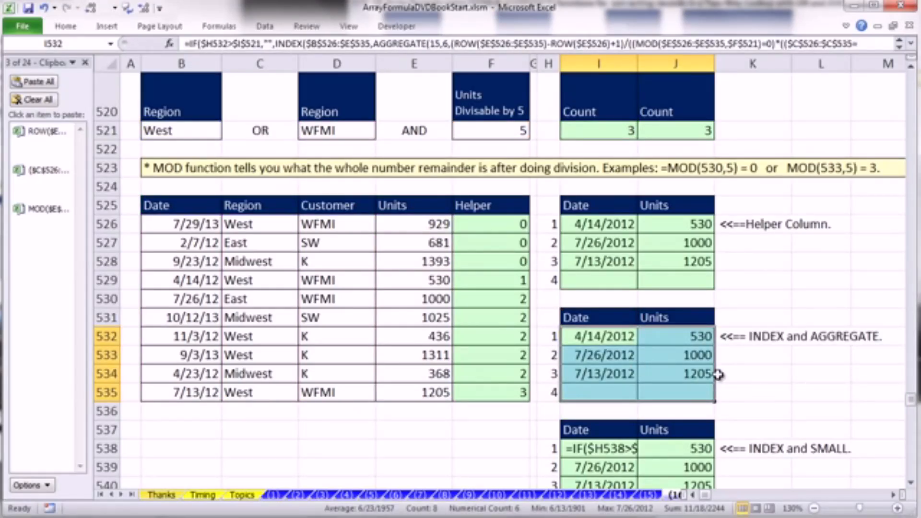
- Inspect the copied formula and its references in J534, exit without editing, and select I538 in the INDEX and SMALL table
double_click(696, 374)
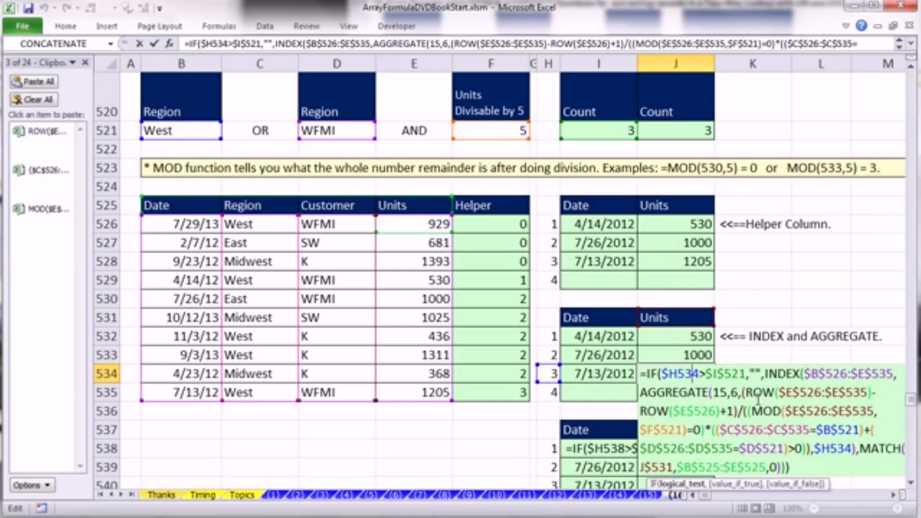
click(911, 482)
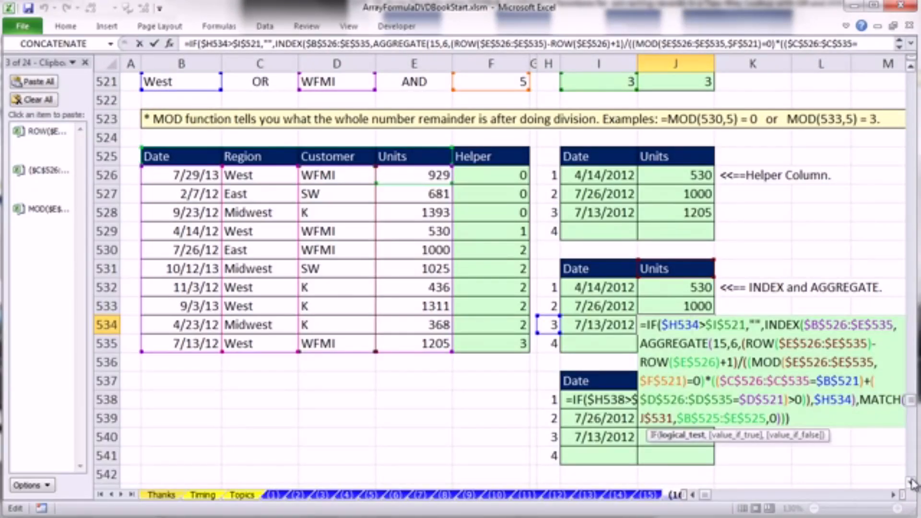
key(Escape)
click(567, 404)
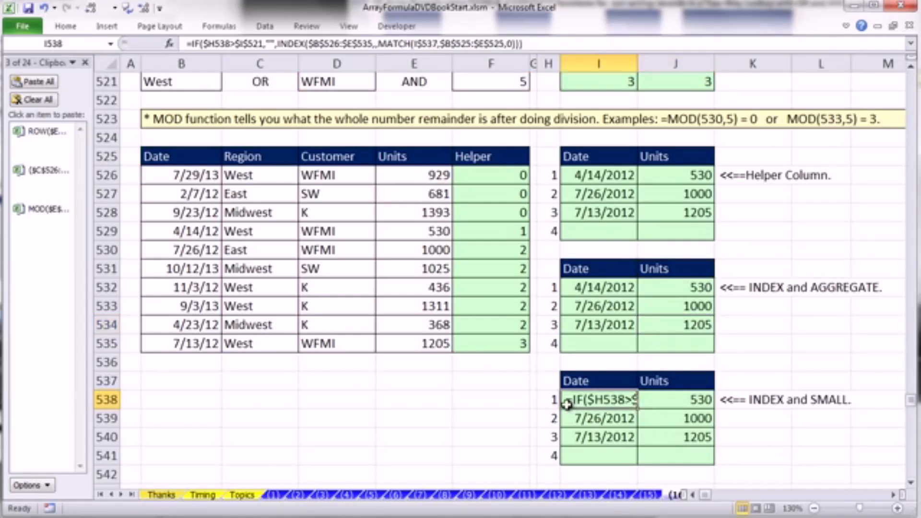
- Open the formula in I538 for editing and start a SMALL function in INDEX's empty row_num argument
double_click(568, 404)
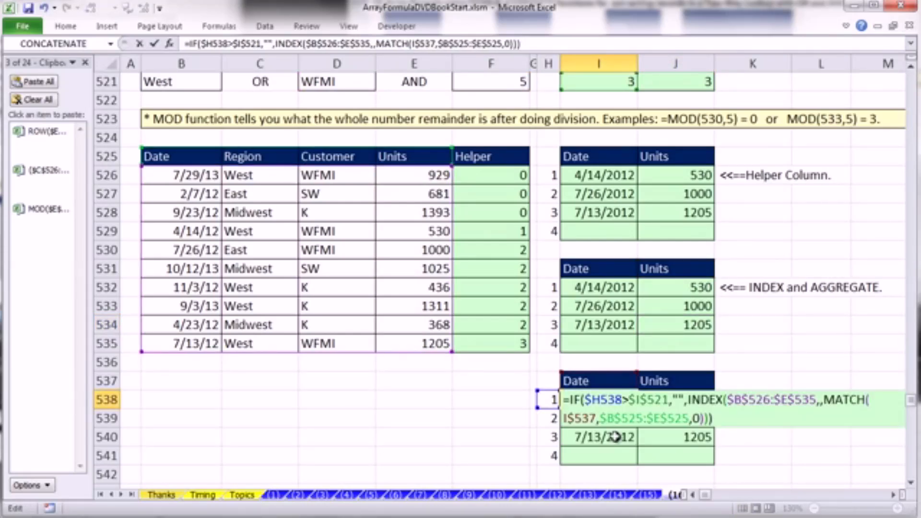
click(821, 400)
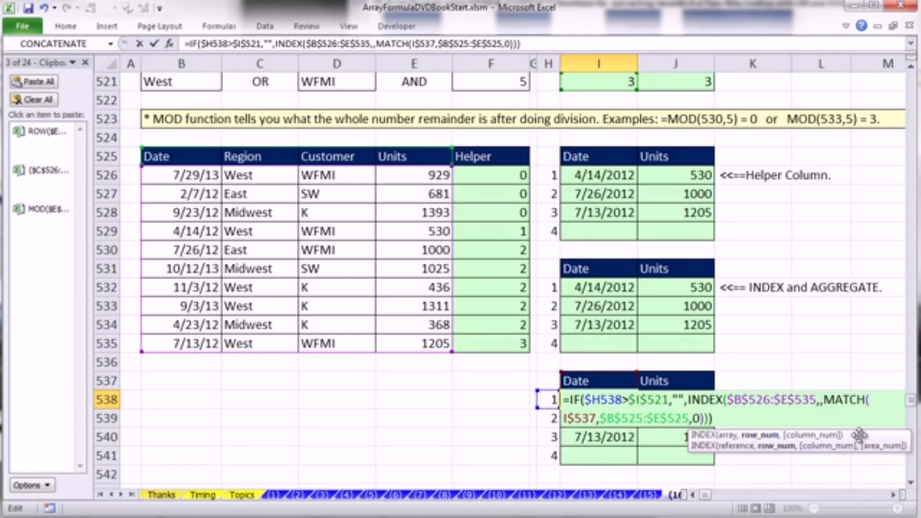
click(912, 483)
click(912, 483)
click(912, 484)
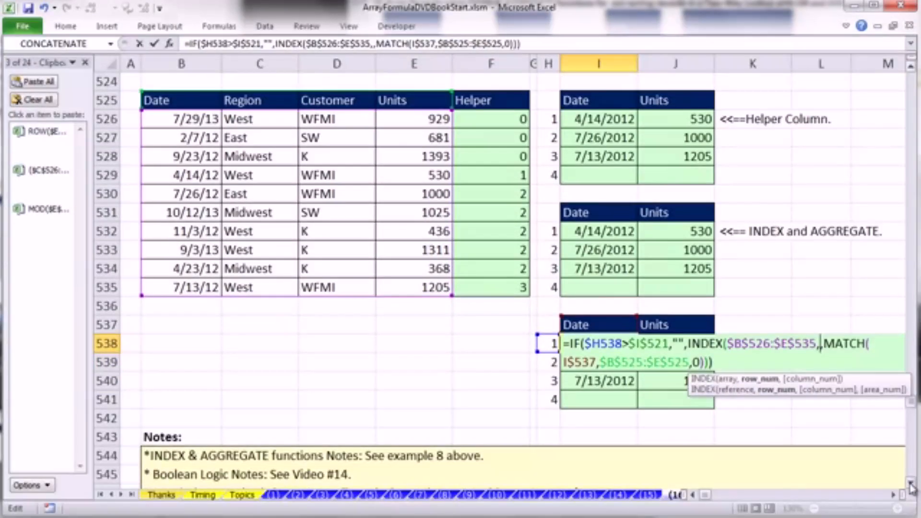
click(911, 483)
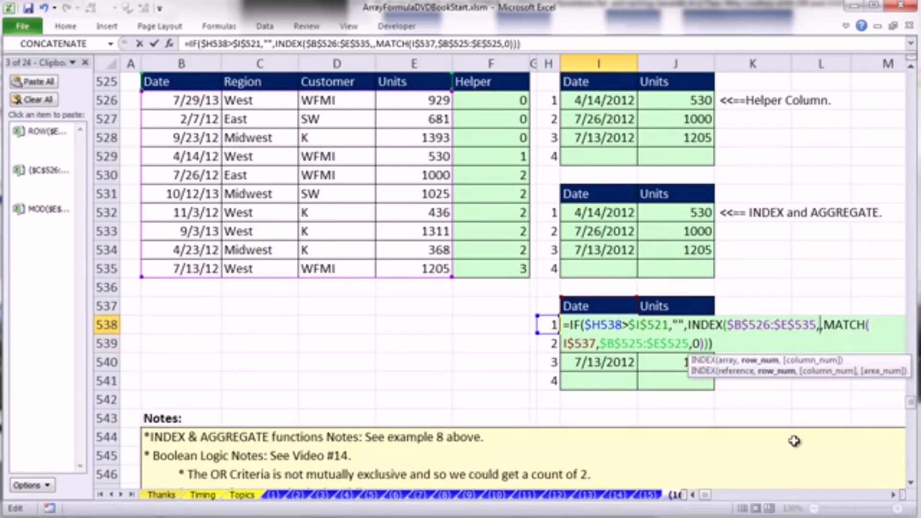
text(sl)
key(BackSpace)
text(m)
key(Tab)
drag(887, 351, 763, 373)
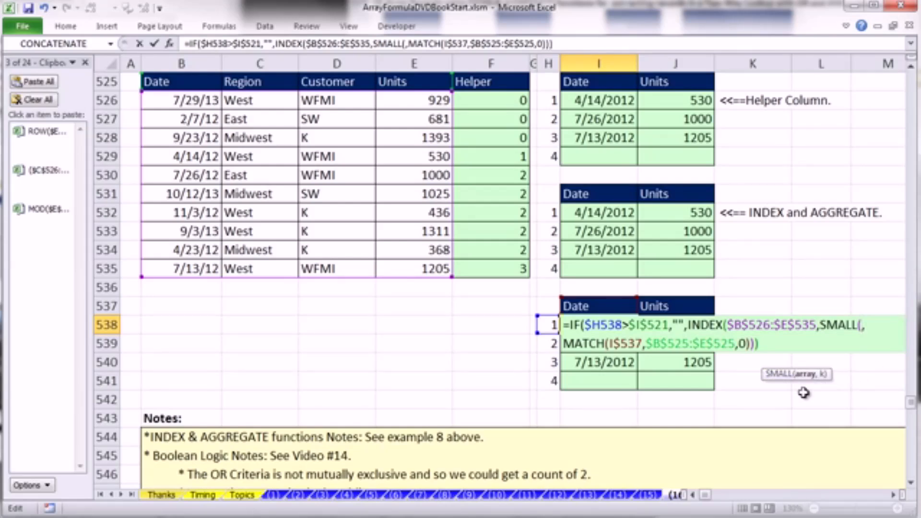
- Nest an IF function in SMALL's array argument with the copied test MOD($E$526:$E$535,$F$521)=0
text(if)
key(Tab)
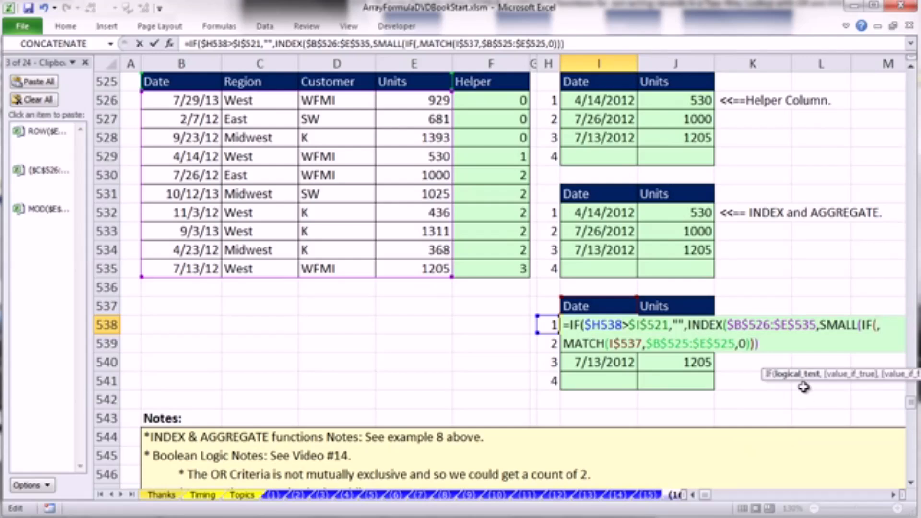
click(44, 228)
click(793, 376)
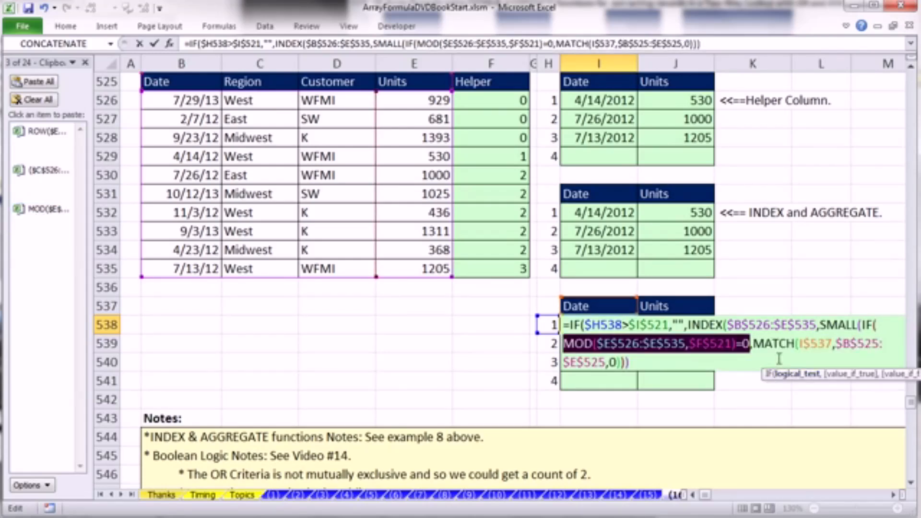
click(750, 343)
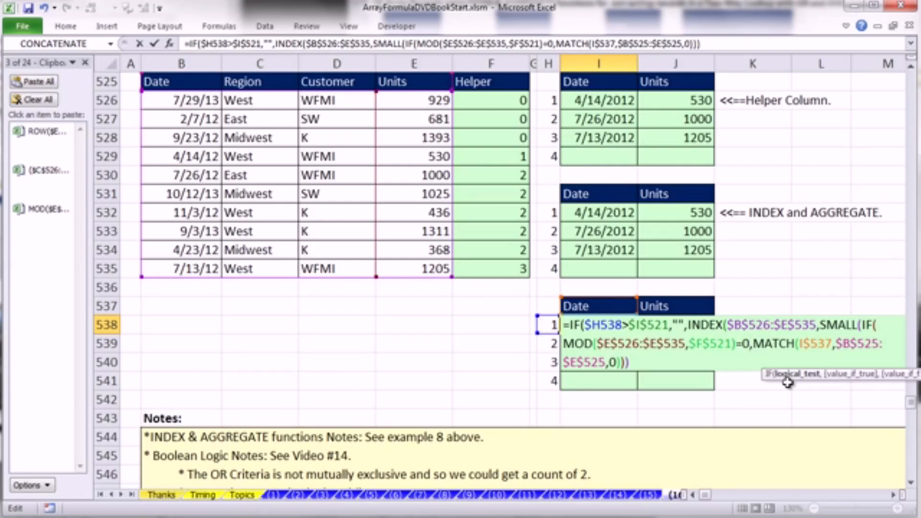
- Nest a second IF as value_if_true with the copied OR test ($C$526:$C$535=$B$521)+($D$526:$D$535=$D$521)>0
text(,IF(,)
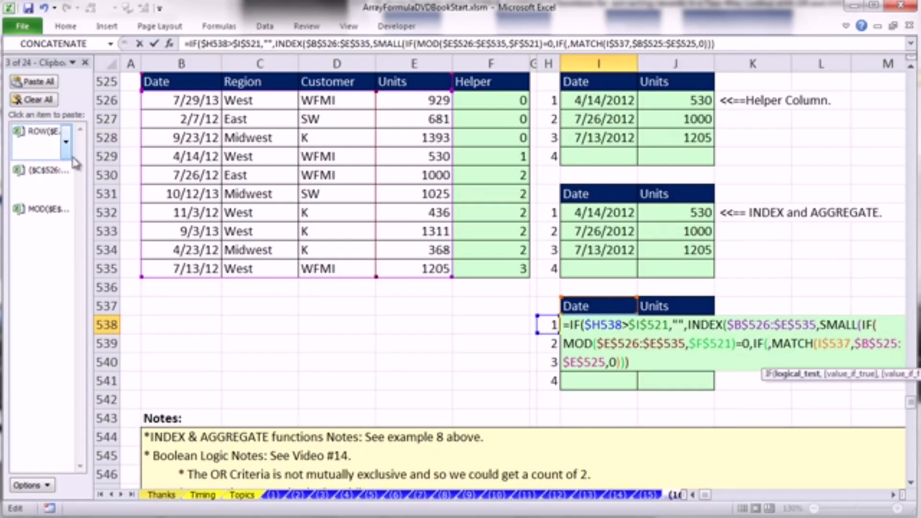
click(44, 187)
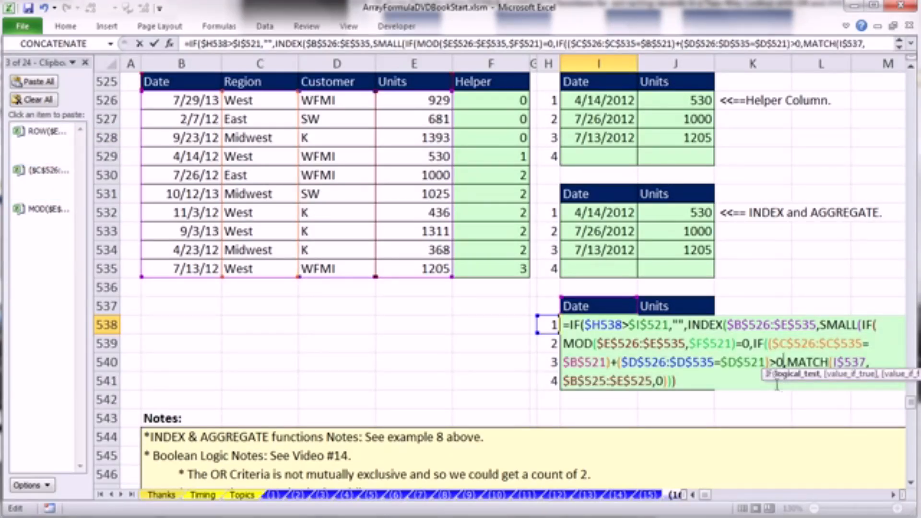
drag(767, 377, 691, 404)
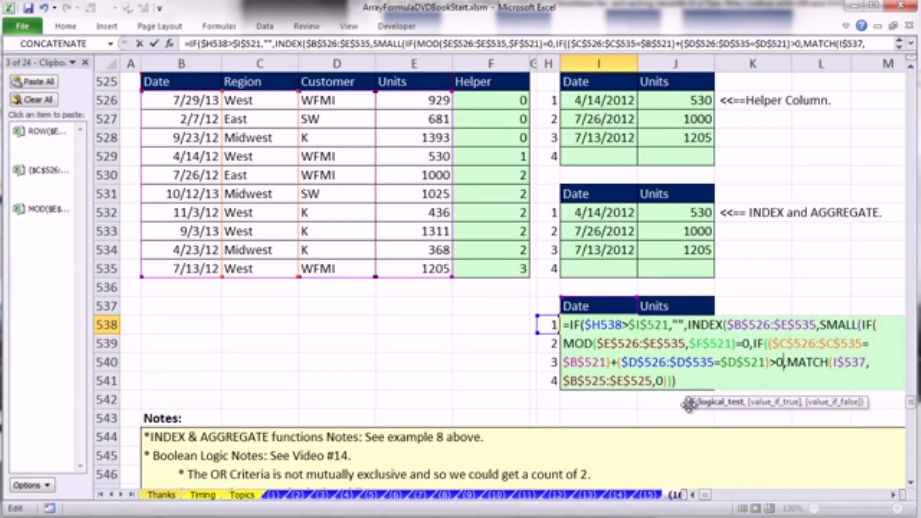
- Evaluate the inner IF's logical_test in place to inspect its array, and restore the expression
click(711, 402)
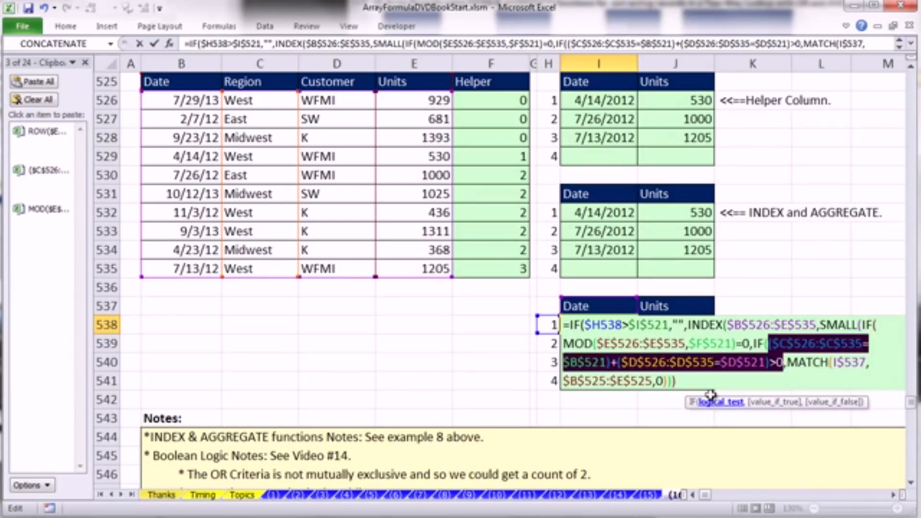
key(F9)
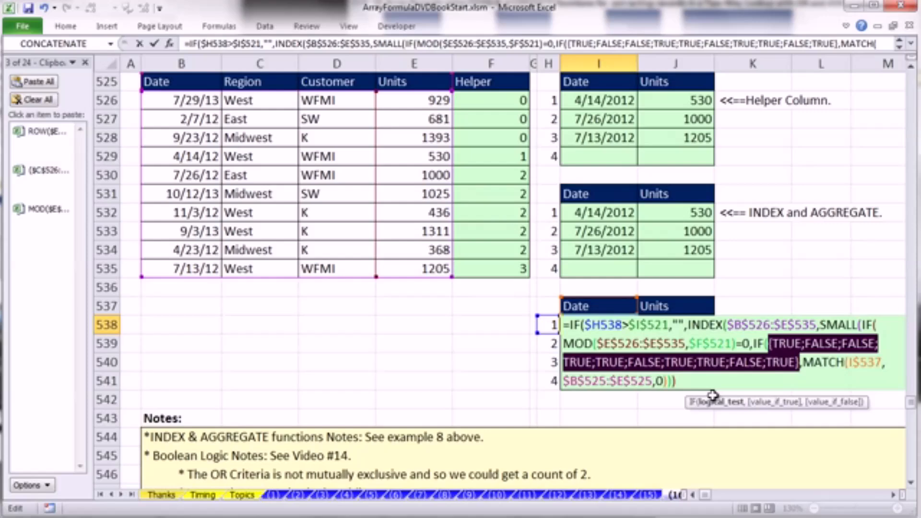
key(ctrl+z)
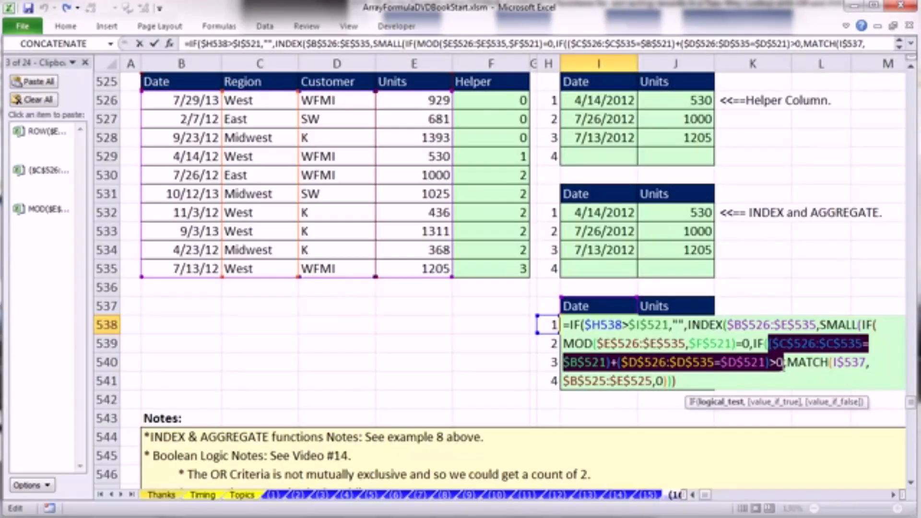
- Delete the >0 comparison from the end of the inner IF's OR test
click(784, 363)
key(BackSpace)
key(BackSpace)
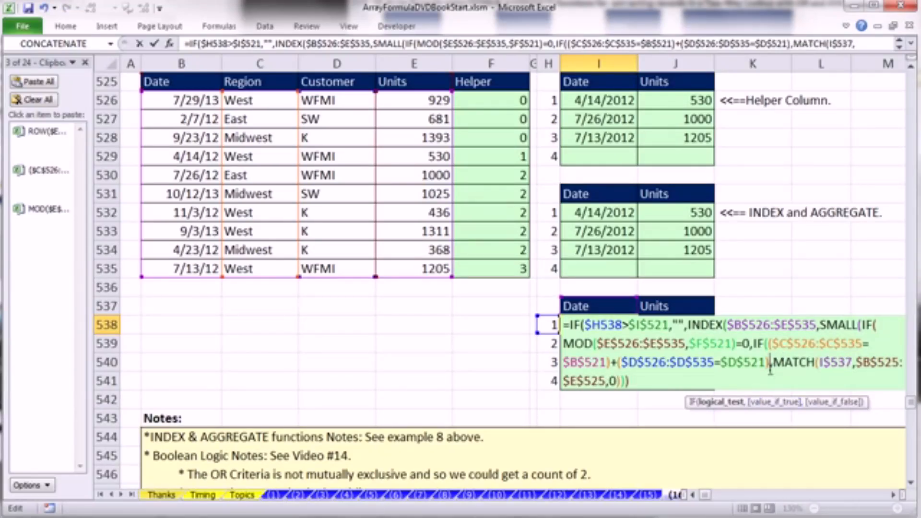
- Evaluate the shortened OR test without the comparison to inspect its array, and restore the expression
click(729, 403)
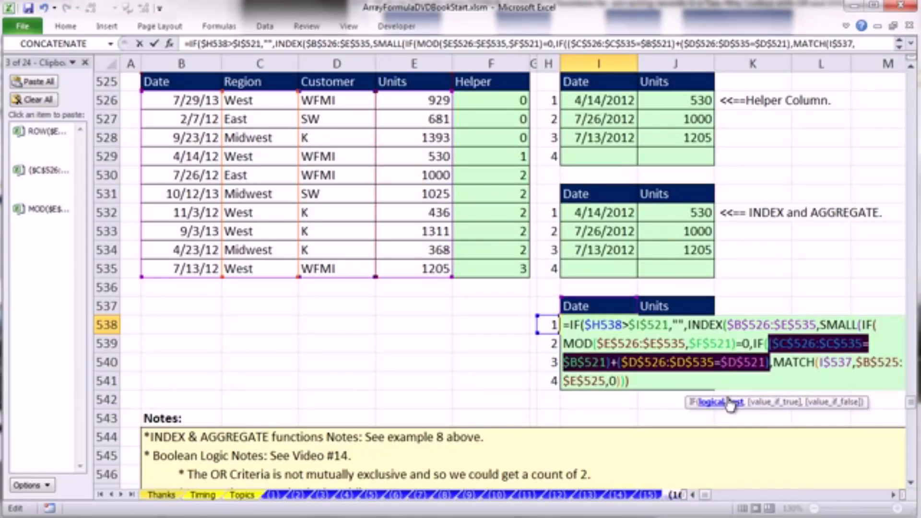
key(F9)
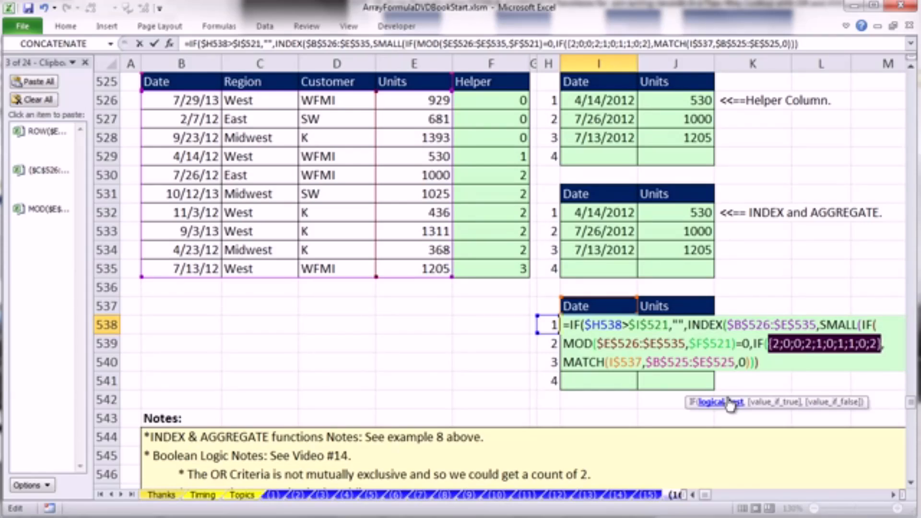
key(ctrl+z)
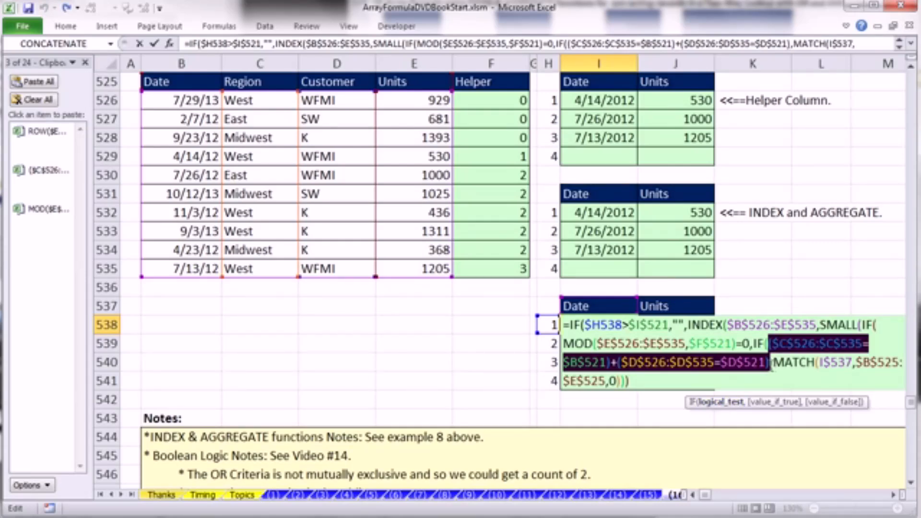
click(771, 363)
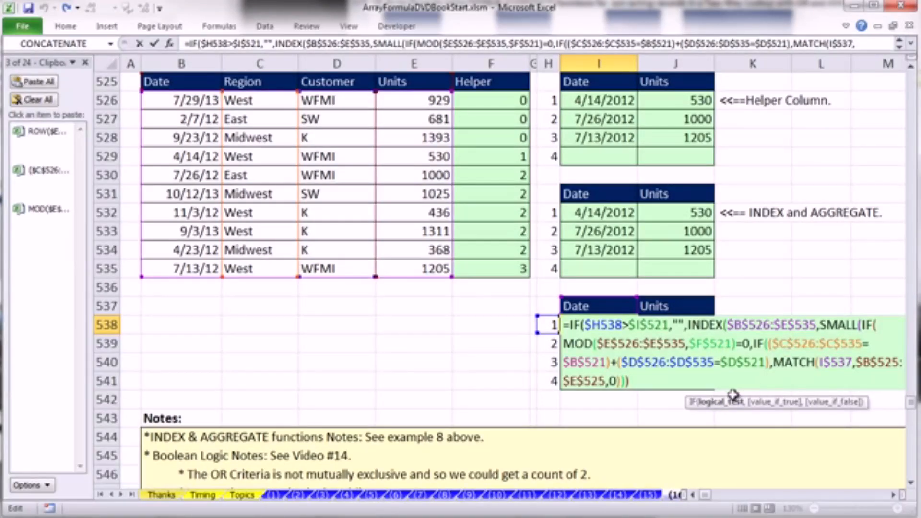
- Review how the inner IF's logical_test sits within the outer IF and SMALL's array argument
click(730, 403)
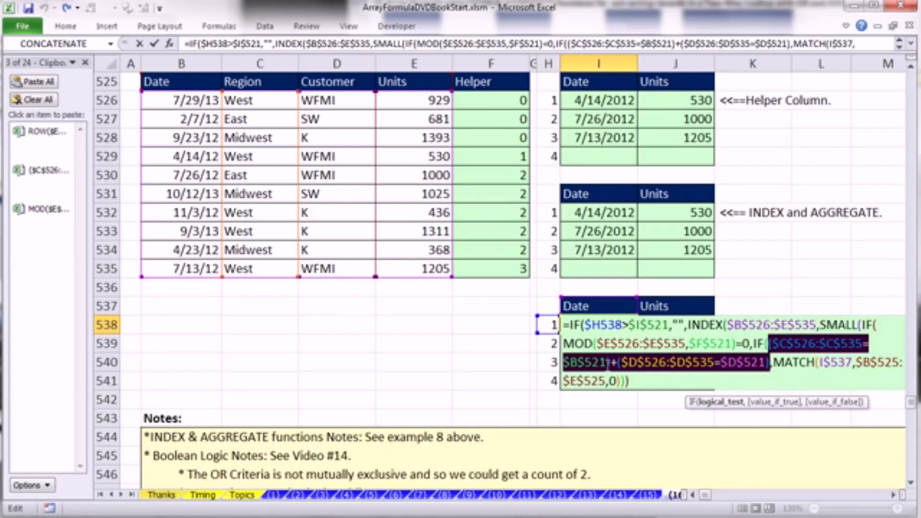
click(759, 343)
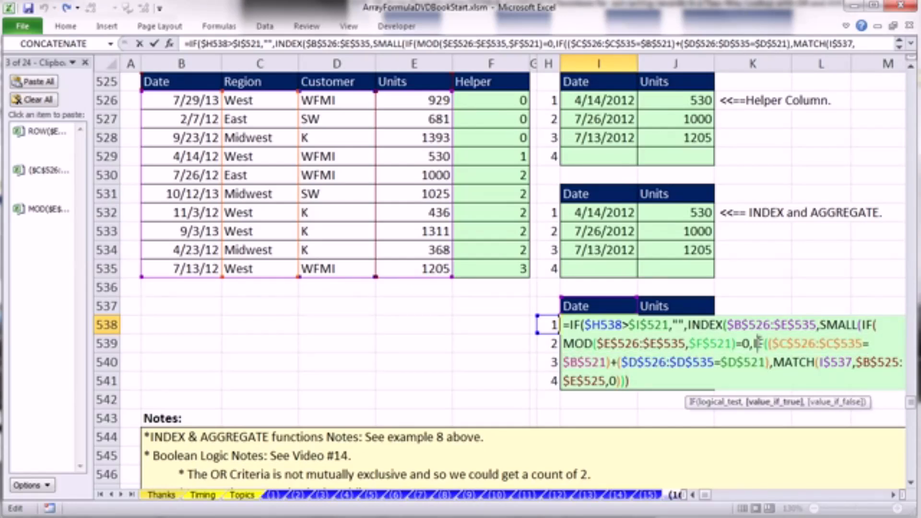
click(867, 325)
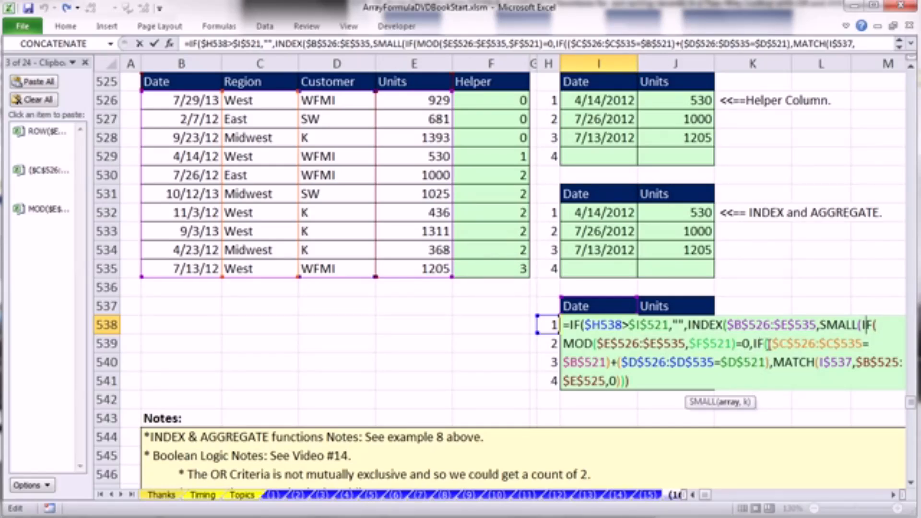
click(768, 344)
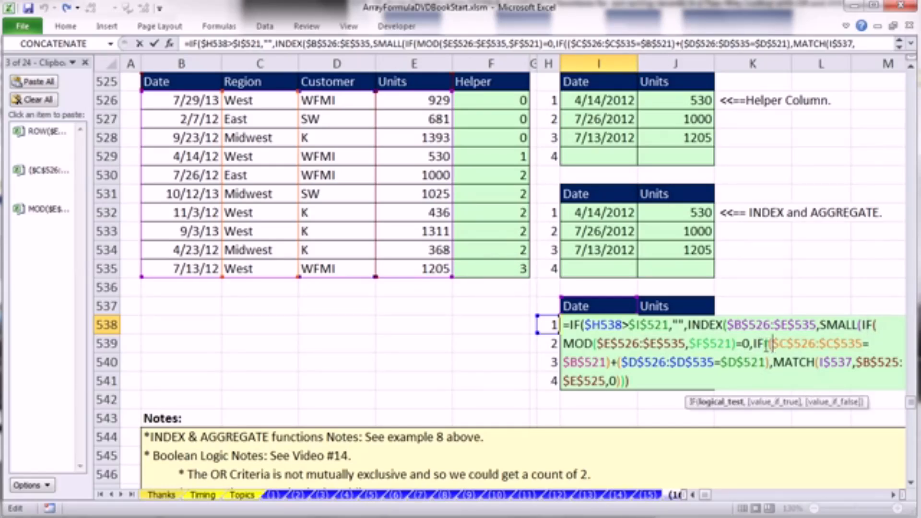
click(725, 404)
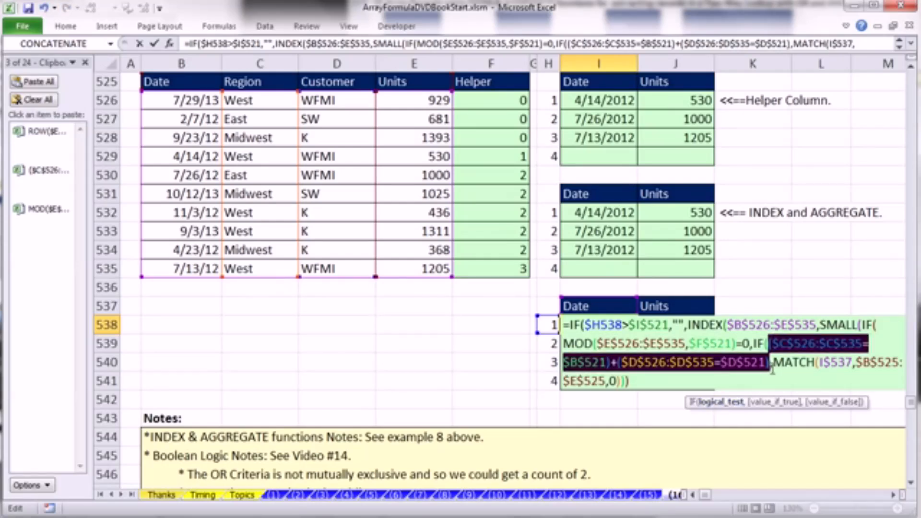
click(771, 367)
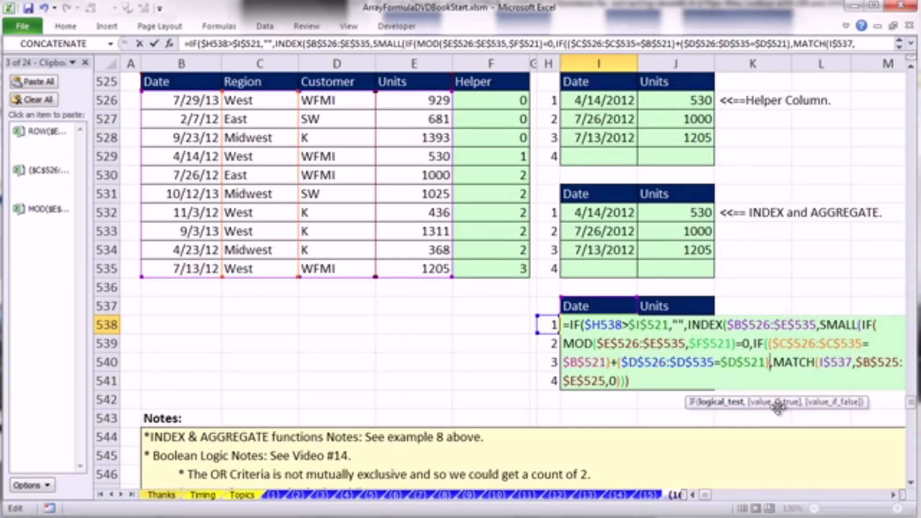
- Add the copied ROW($E$526:$E$535)-ROW($E$526)+1 as the inner IF's value_if_true and close both nested IF functions
text(,)
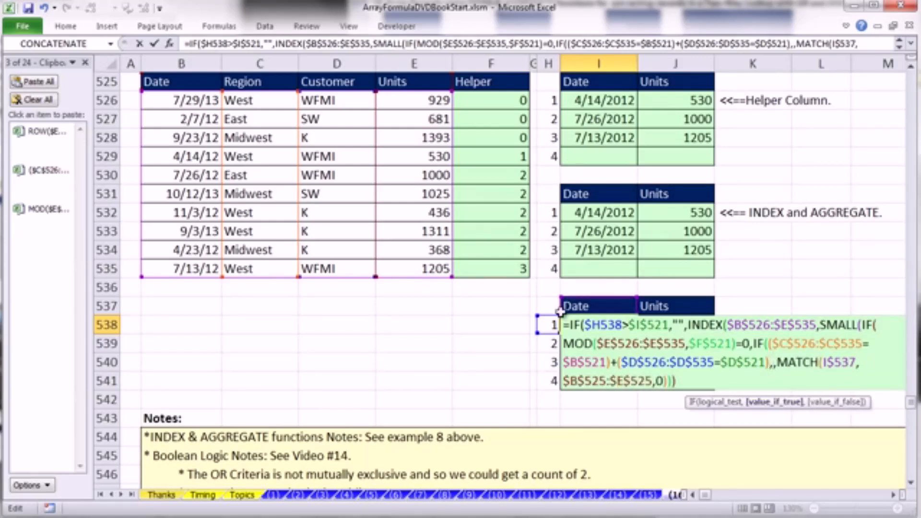
click(38, 137)
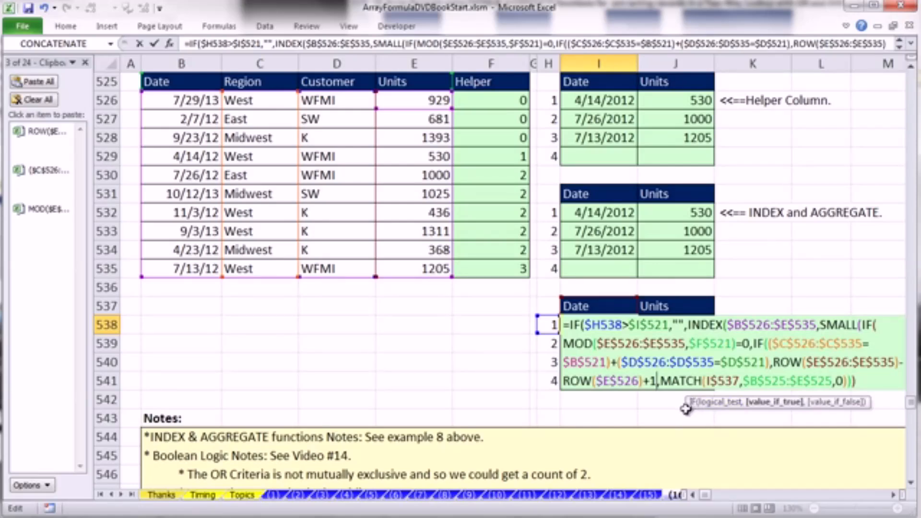
drag(690, 402, 521, 403)
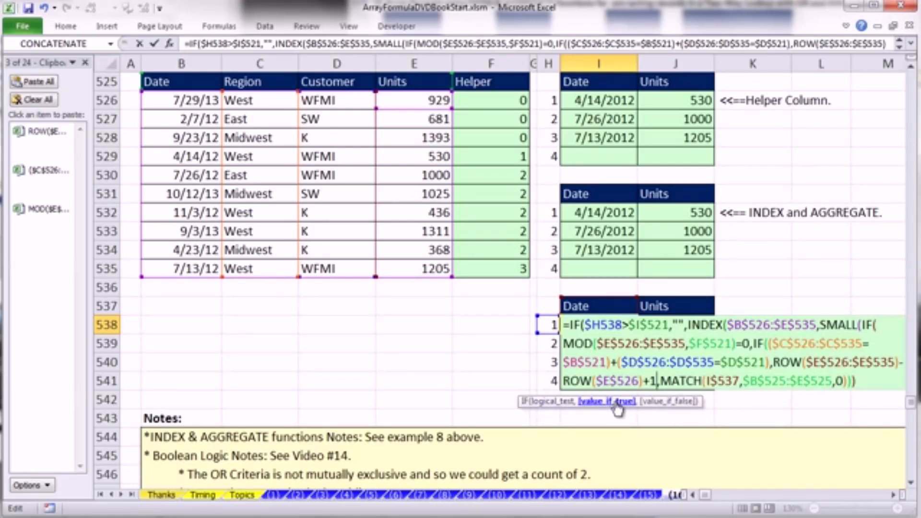
click(618, 403)
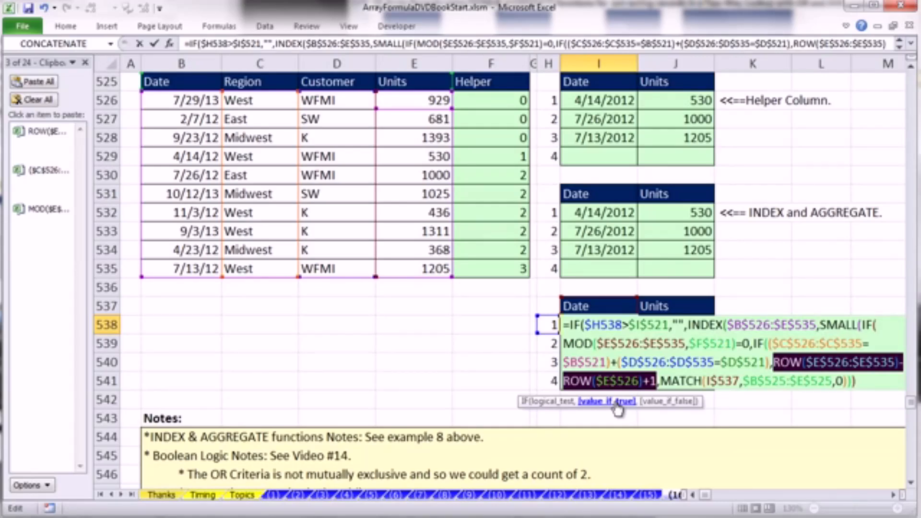
click(658, 381)
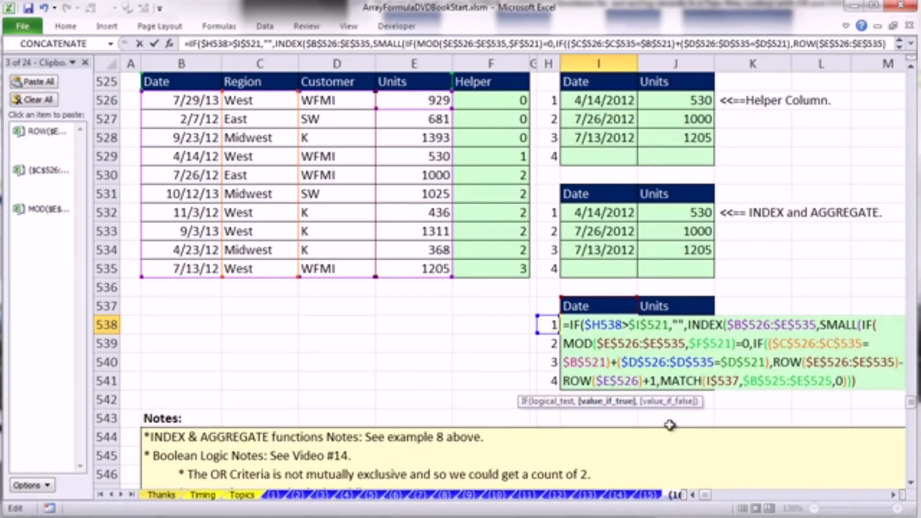
text())
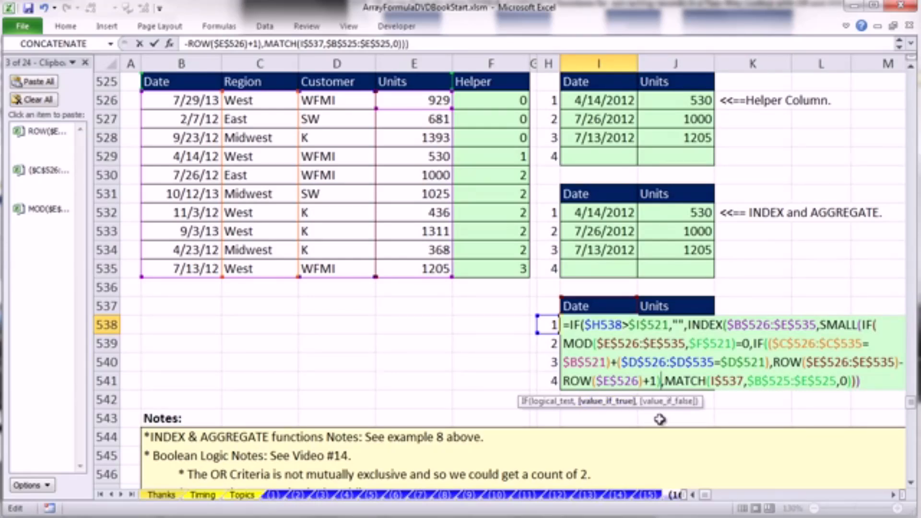
text())
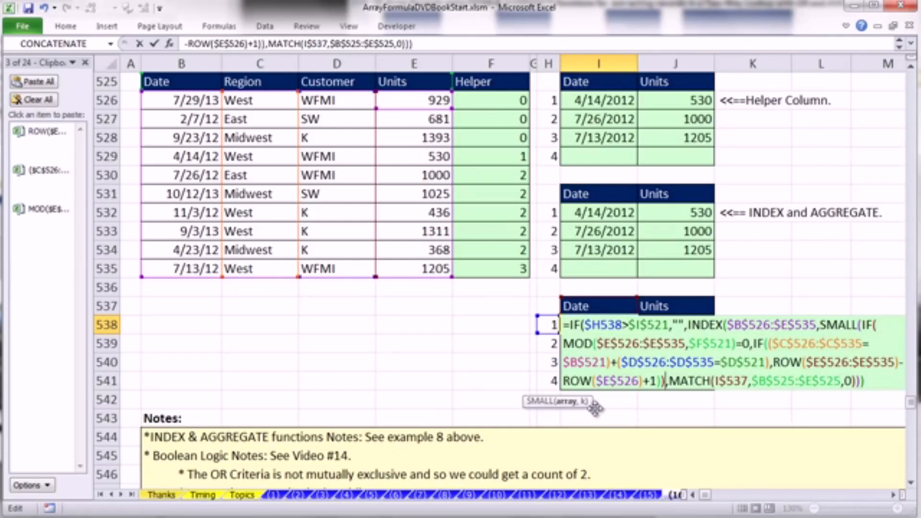
- Evaluate SMALL's whole array argument to inspect the relative row positions, and restore the nested IF expression
click(668, 412)
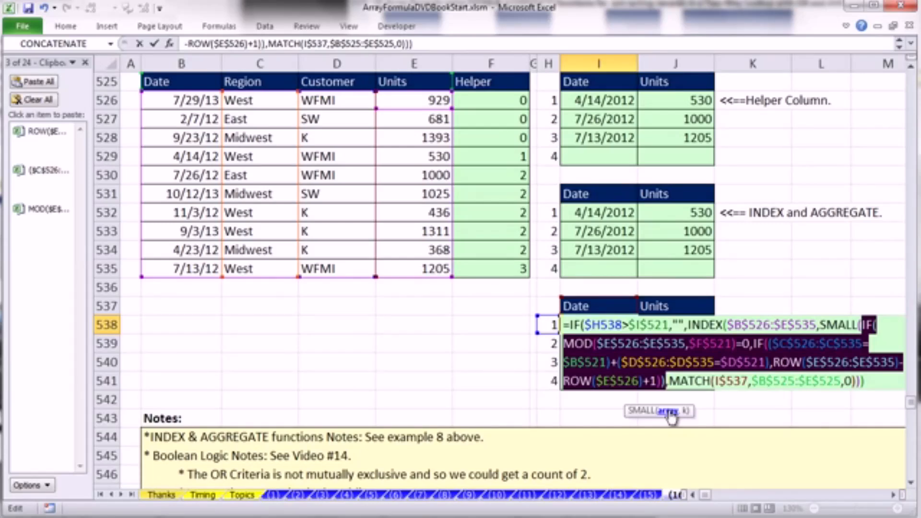
key(F9)
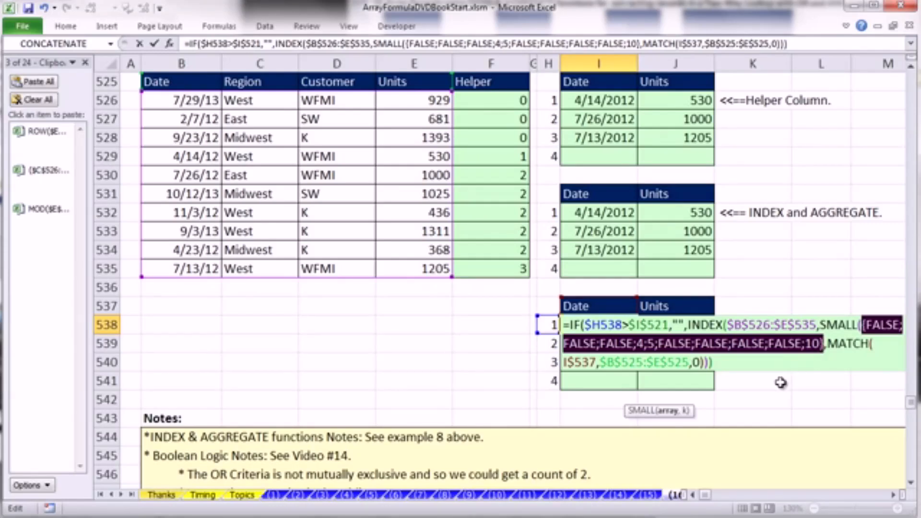
key(ctrl+z)
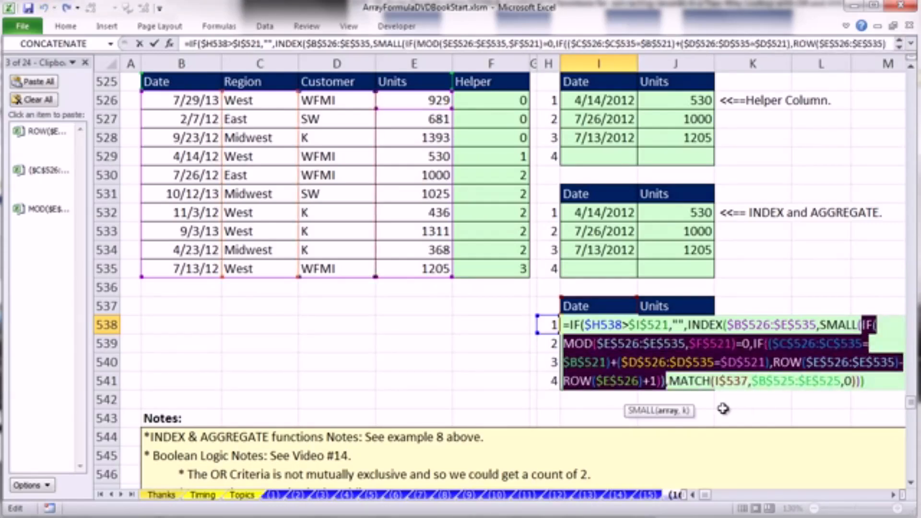
- Add $H538 as SMALL's k argument after the nested IF array, and close the SMALL function
click(666, 382)
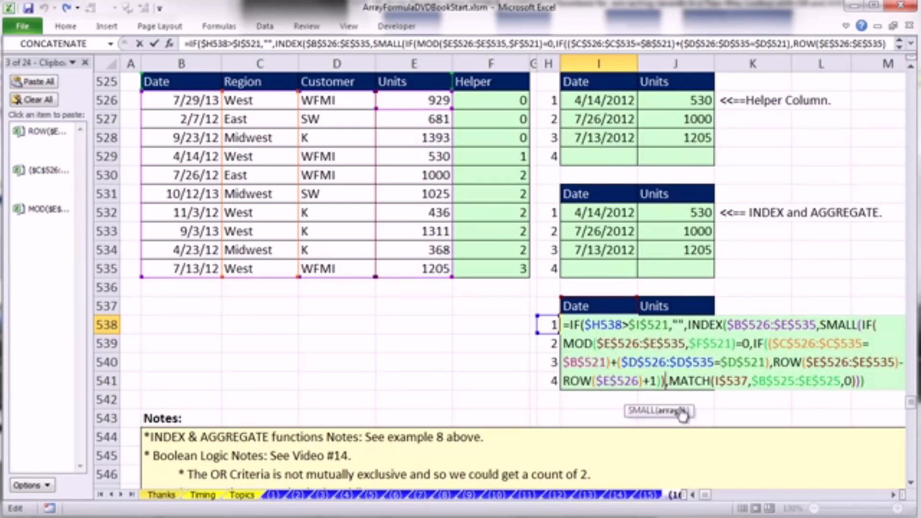
text(,)
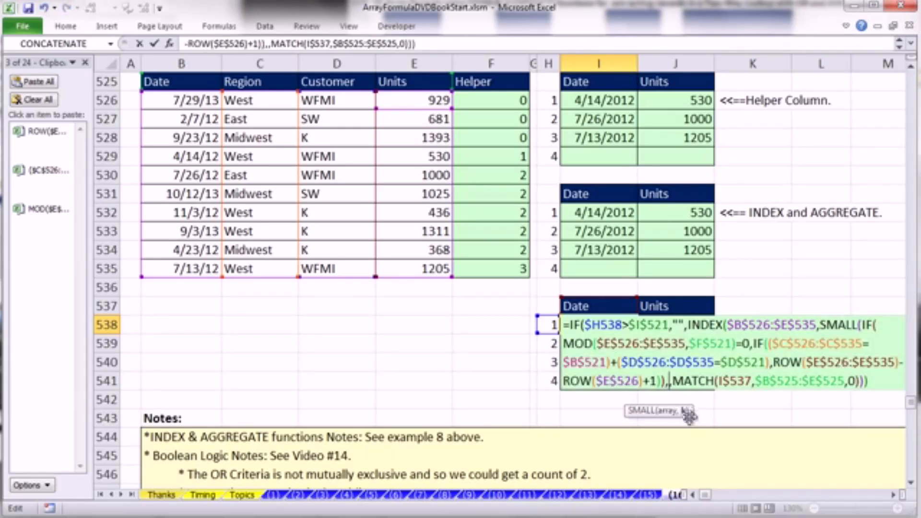
click(546, 325)
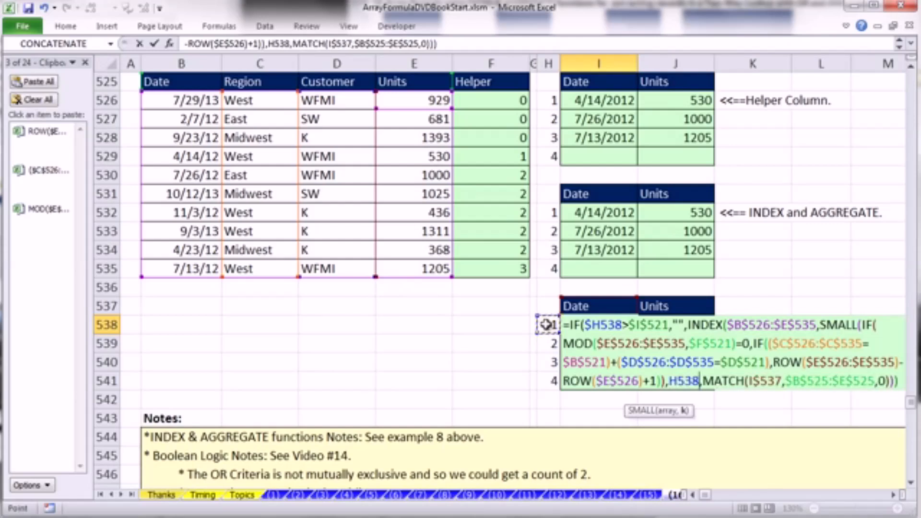
key(F4)
key(F4)
key(F4)
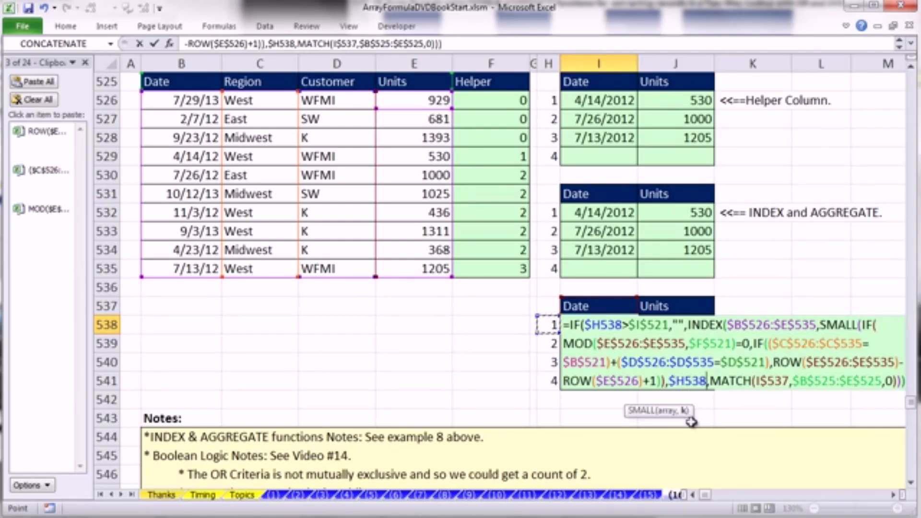
text())
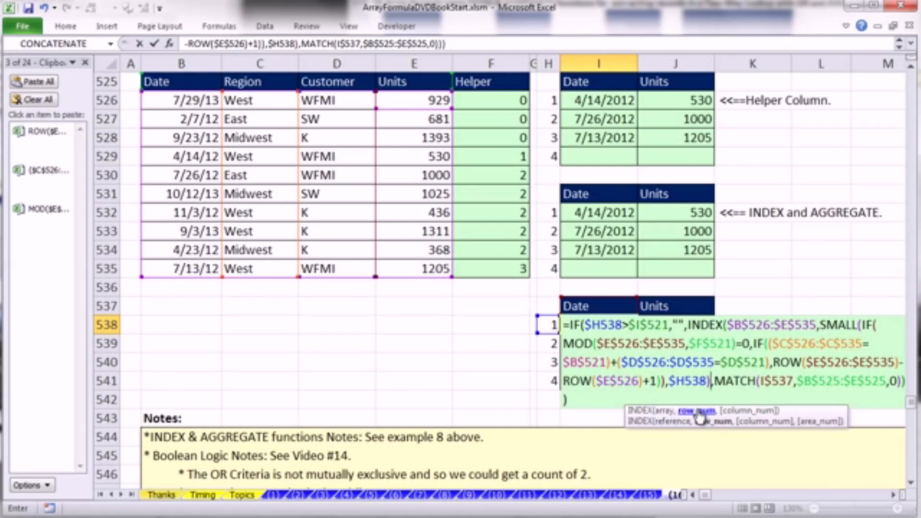
- Evaluate and restore the SMALL expression in INDEX's row_num argument, and enter the I538 formula as an array formula
click(699, 416)
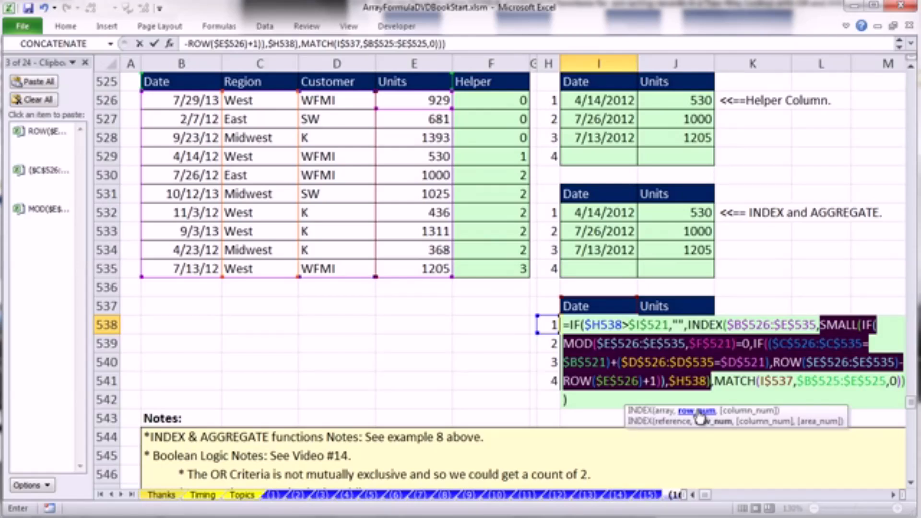
text(4)
key(ctrl+z)
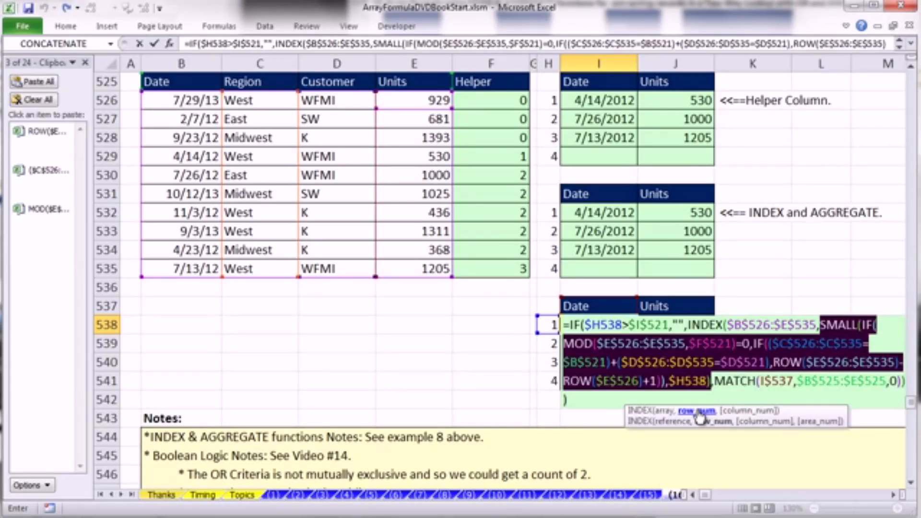
key(ctrl+shift+Return)
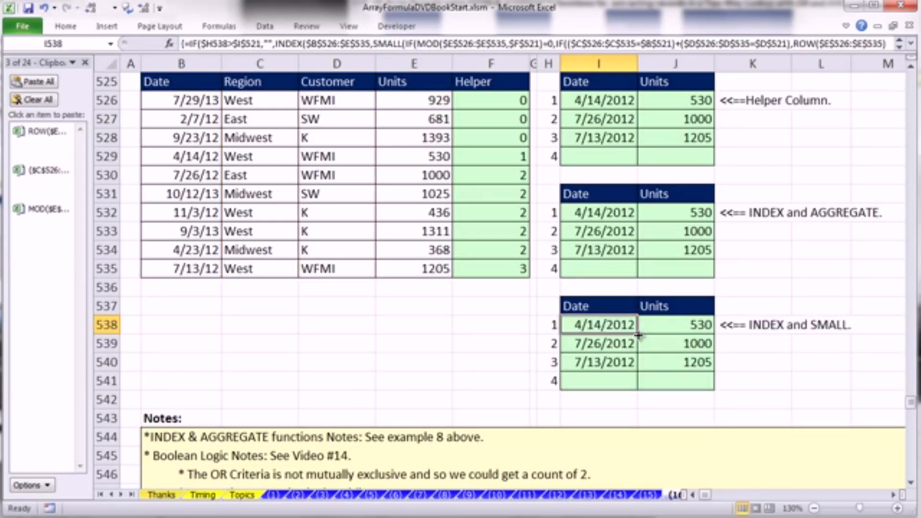
- Clear the old results from J538:J541 and I539:I541 in the INDEX and SMALL table
drag(691, 325, 665, 381)
key(Delete)
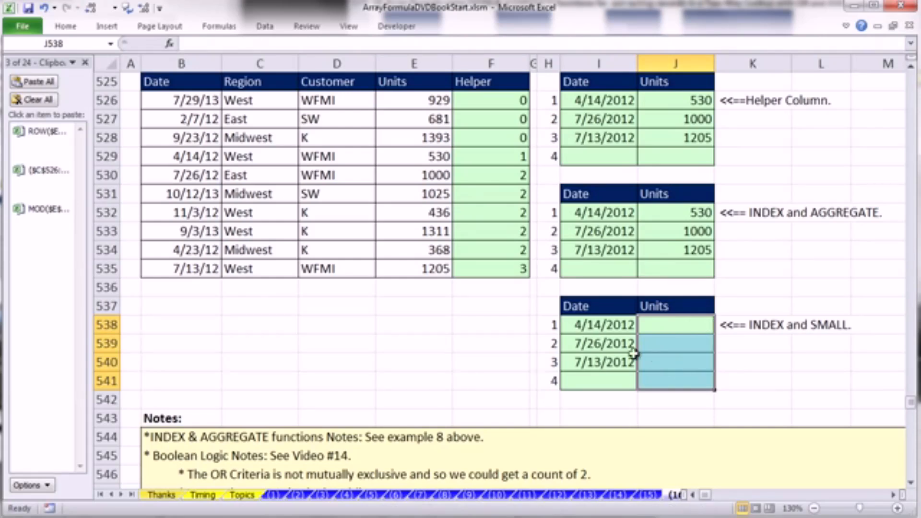
drag(614, 346, 611, 379)
key(Delete)
- Fill the I538 array formula across to J538 without formatting, and copy both cells down to row 541
click(617, 325)
drag(646, 336, 718, 334)
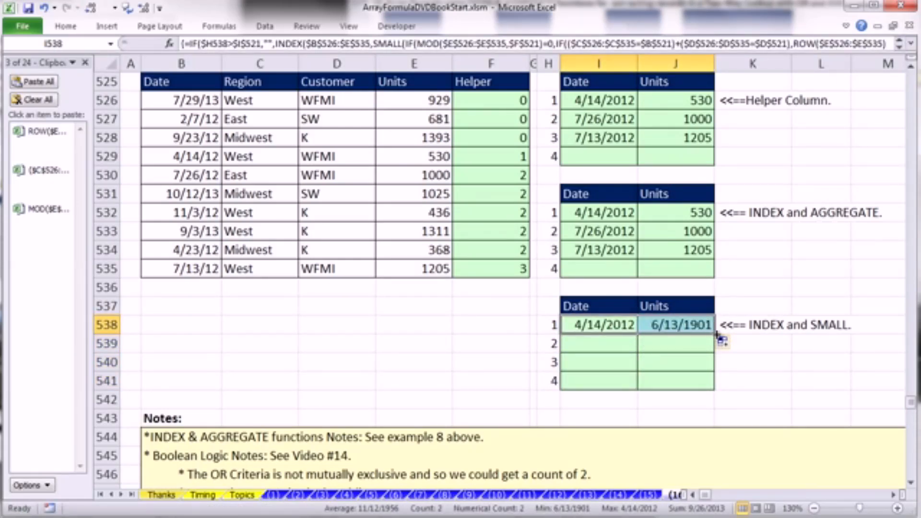
click(725, 342)
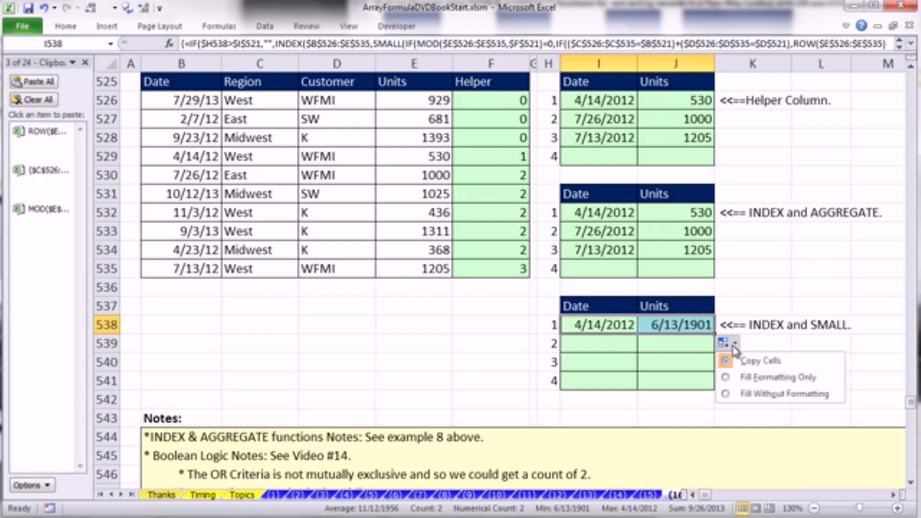
click(753, 395)
drag(718, 335, 720, 400)
- Change the second OR criterion in D521 to K to test the three extraction tables
scroll(732, 380, up, 2)
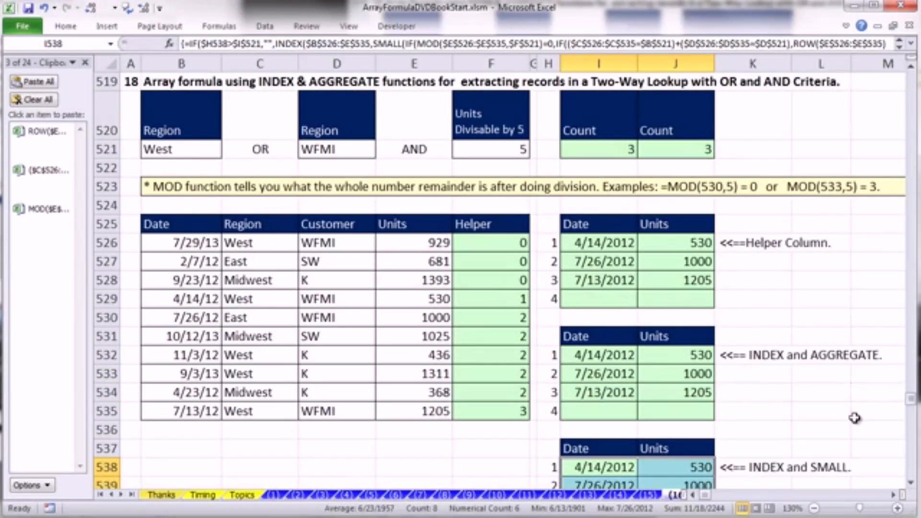
click(912, 482)
click(911, 482)
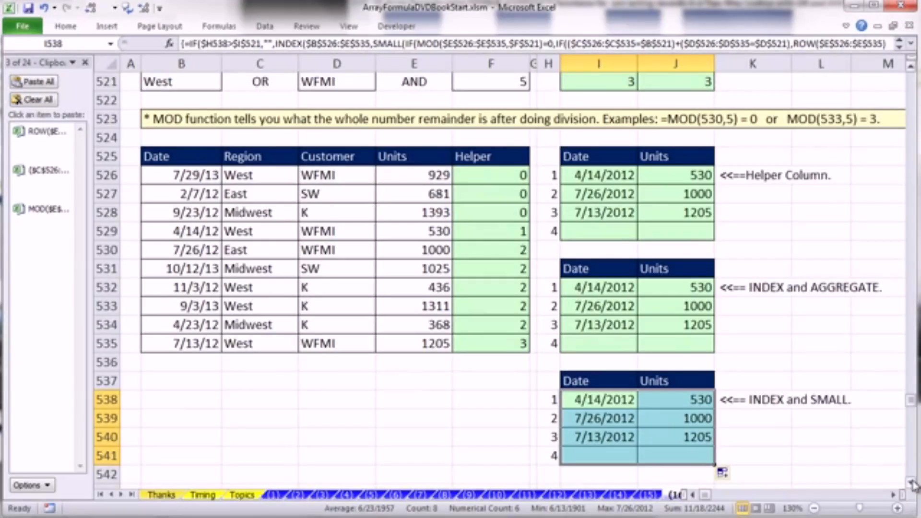
click(322, 82)
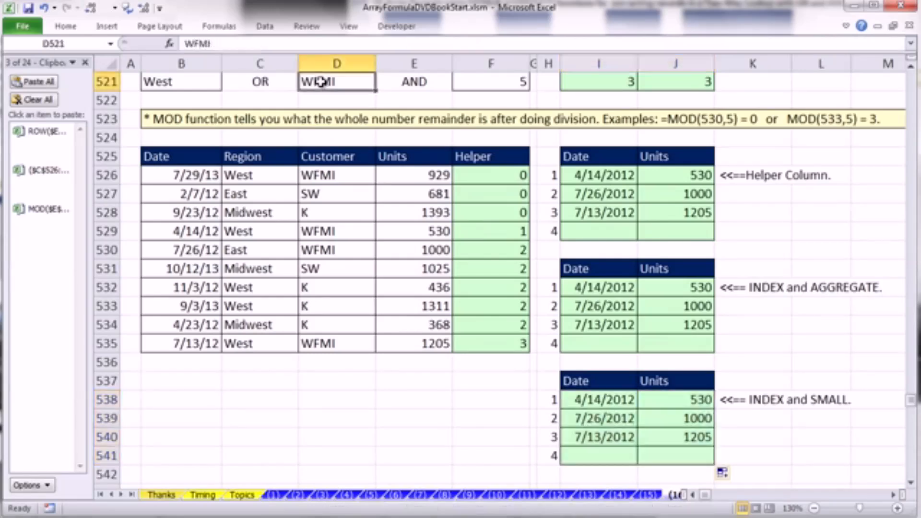
text(K)
key(ctrl+Return)
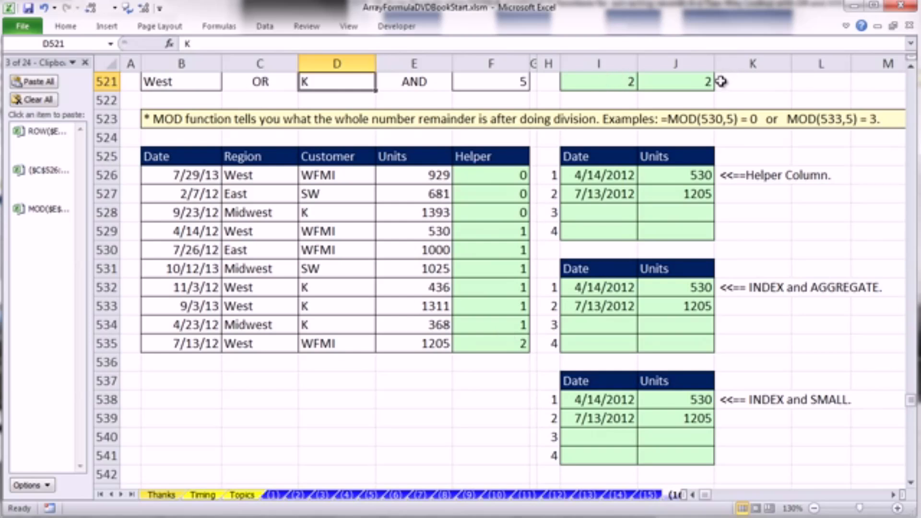
- Go to example 19, Extract Names in List 2 that are NOT in List 1, and close the Clipboard pane
click(910, 67)
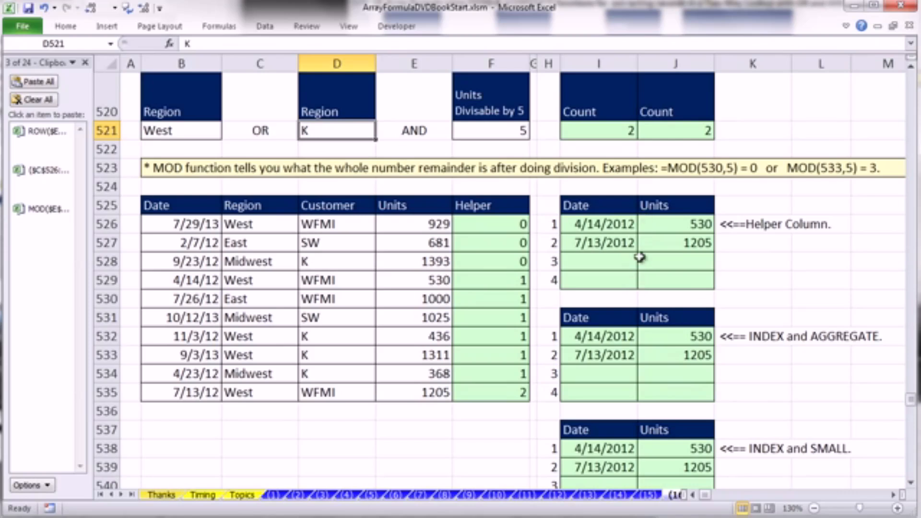
click(912, 481)
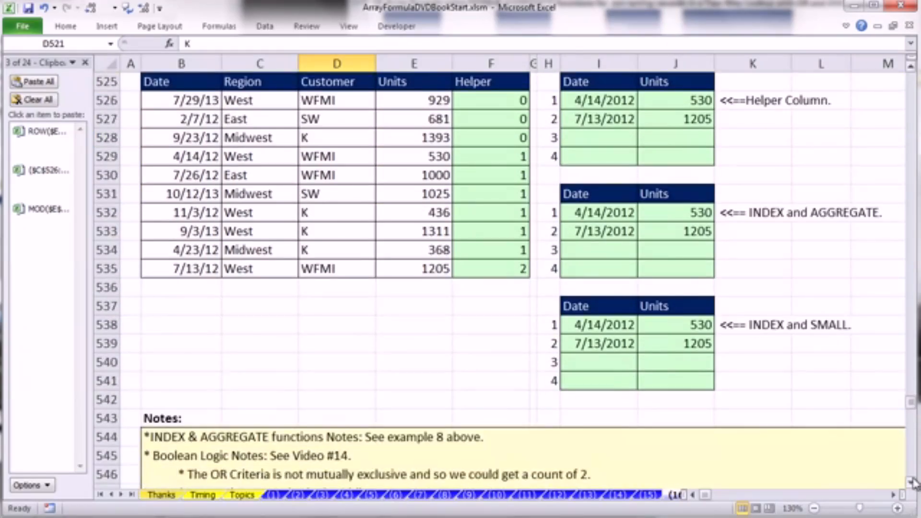
drag(912, 482, 913, 482)
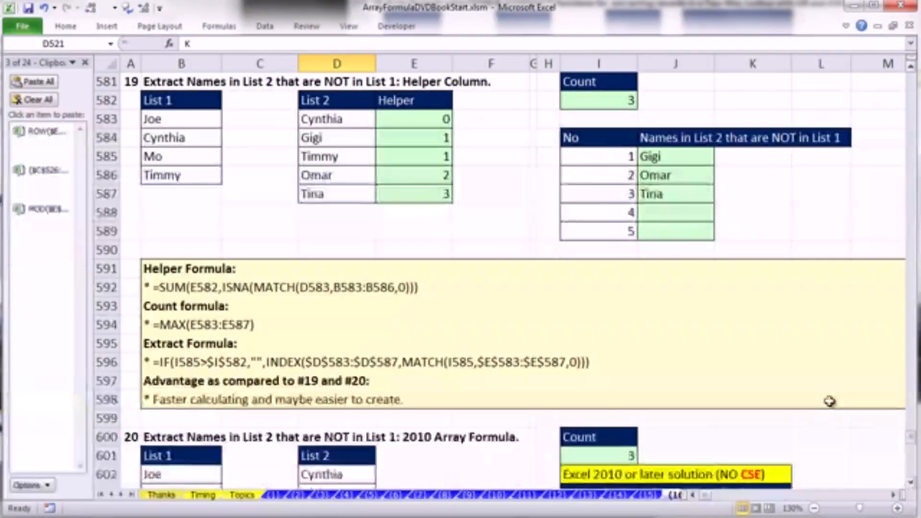
click(432, 233)
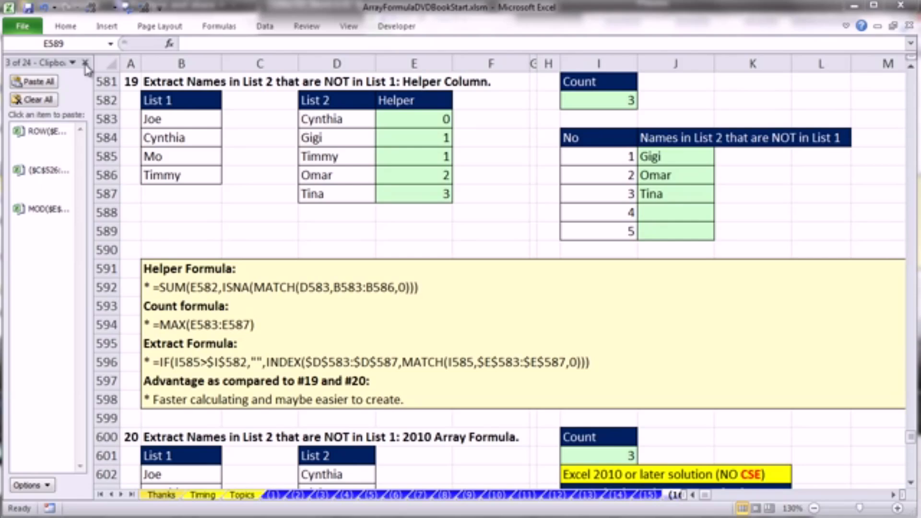
click(86, 63)
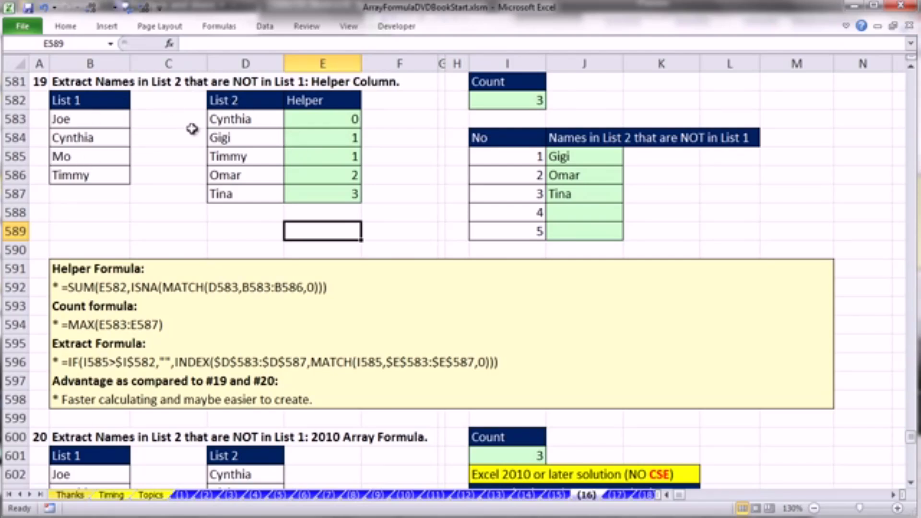
- Examine List 2 and the helper formula in E583, including its ISNA and MATCH arguments, without changing it
drag(240, 119, 237, 187)
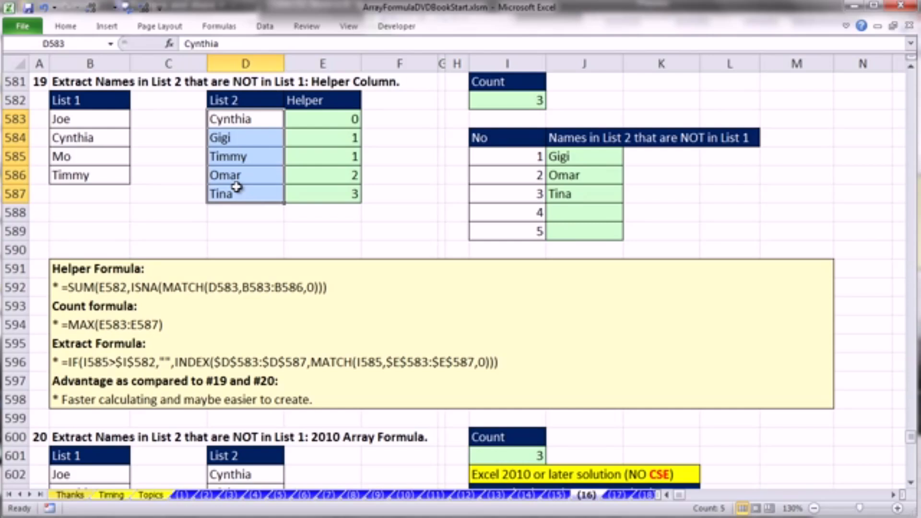
click(243, 138)
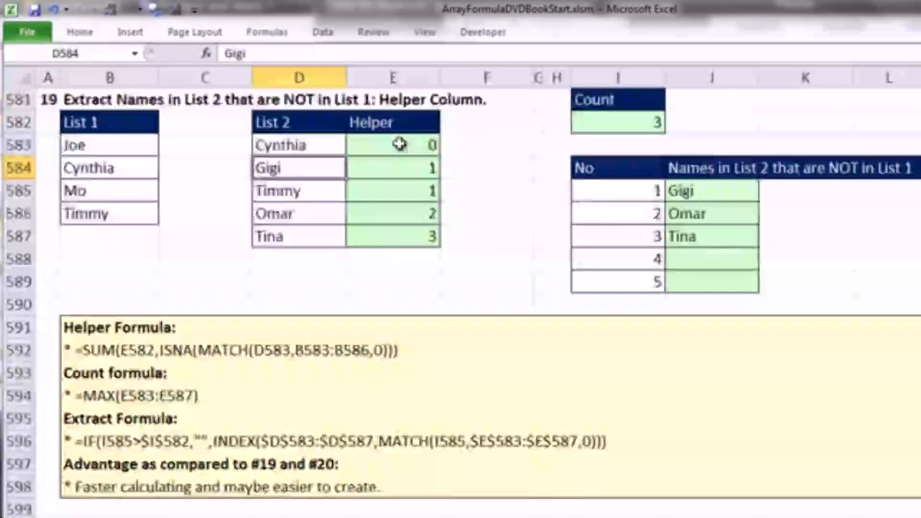
double_click(399, 144)
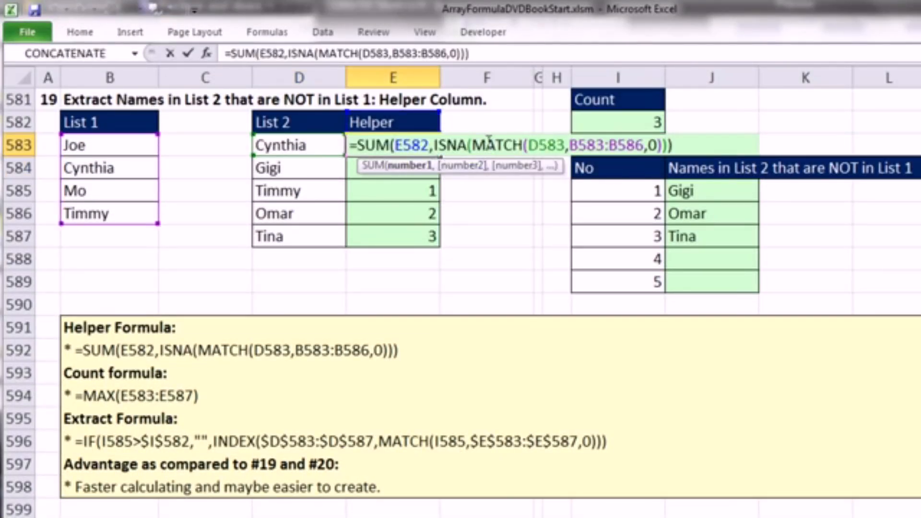
click(435, 146)
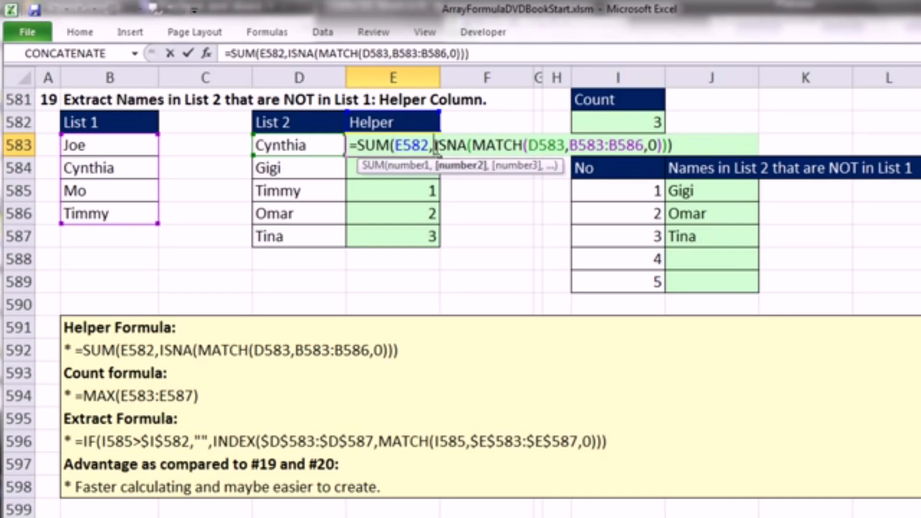
click(546, 147)
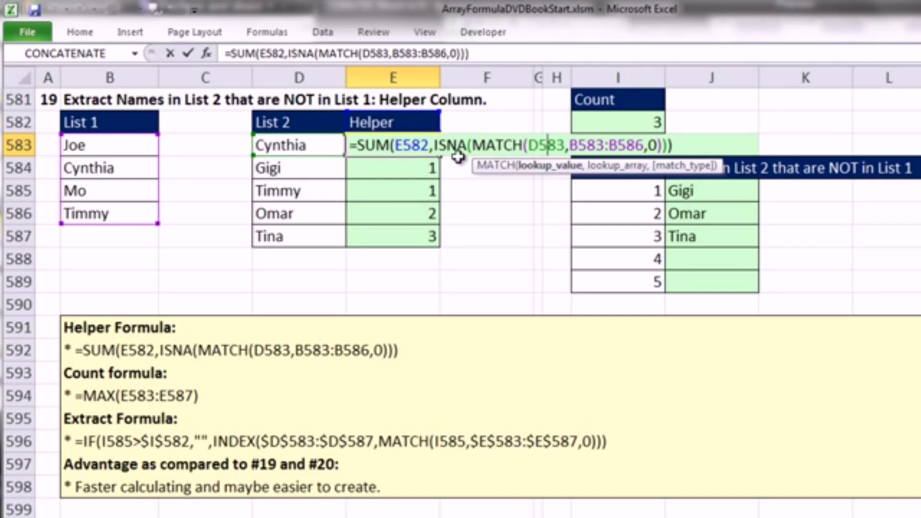
click(406, 144)
key(Return)
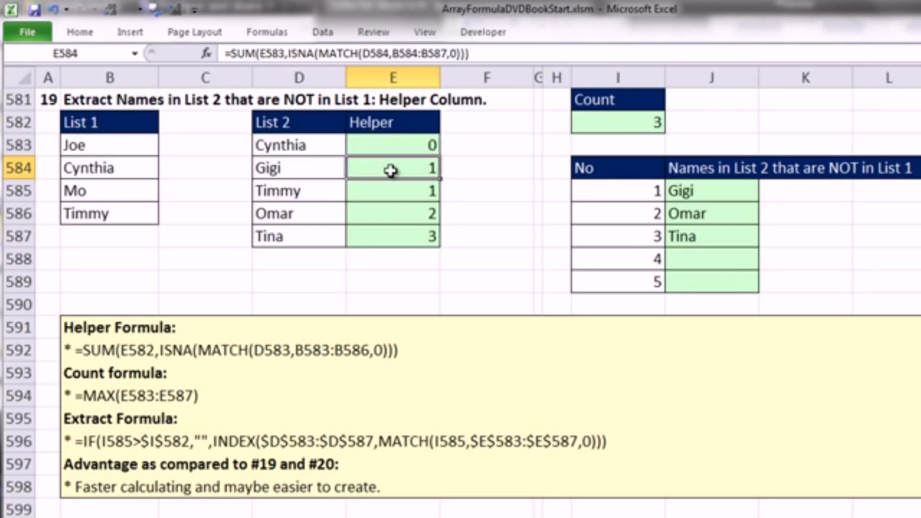
- Compare the helper values in E586 and E587 with the List 2 names missing from List 1
click(397, 213)
click(404, 236)
drag(312, 215, 312, 237)
click(311, 165)
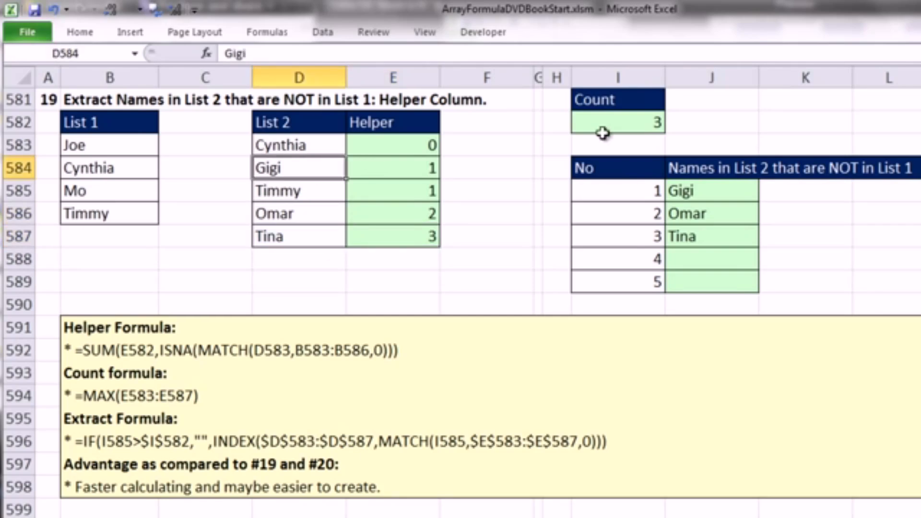
- Review the MAX count formula in I582 and the IF, INDEX and MATCH extract formula in J585
click(600, 119)
double_click(616, 122)
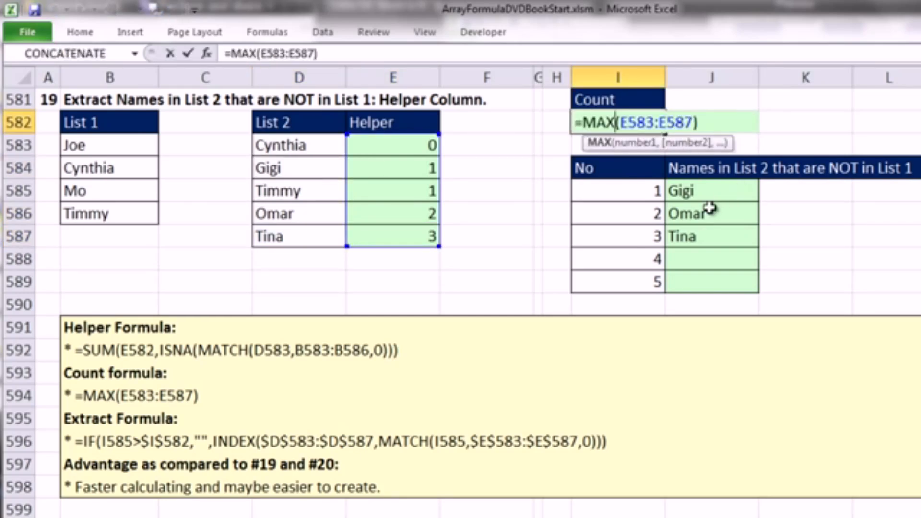
click(710, 193)
double_click(710, 193)
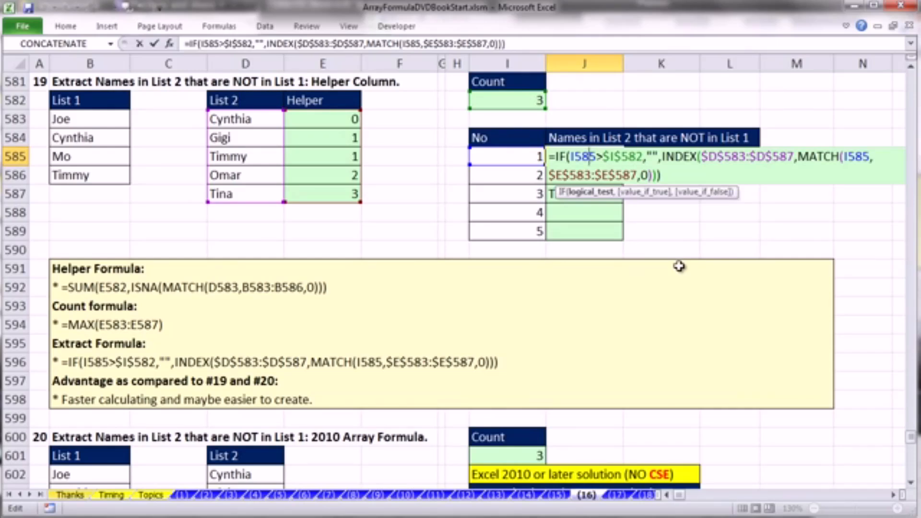
key(ctrl+Return)
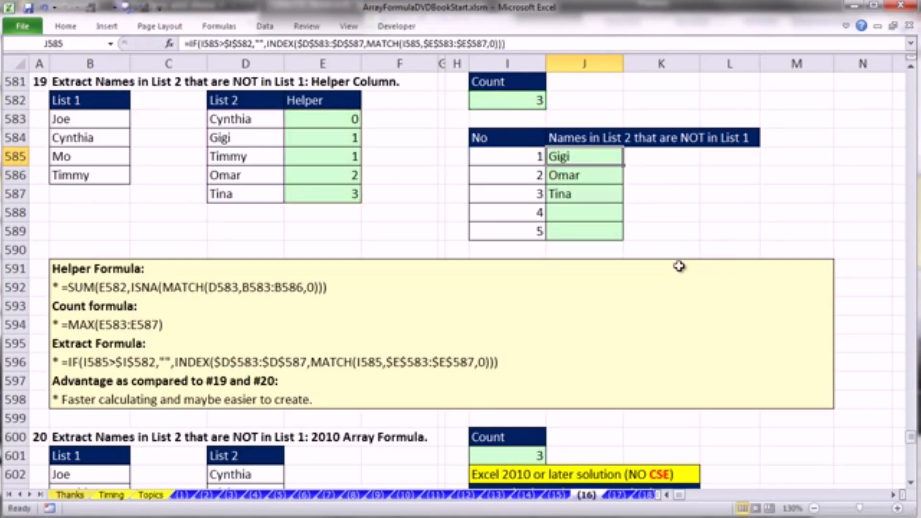
- Go to example 20 and examine the SUMPRODUCT, ISNA and MATCH count formula in I601, including its lookup value and lookup array ranges
scroll(913, 486, down, 5)
scroll(914, 487, down, 2)
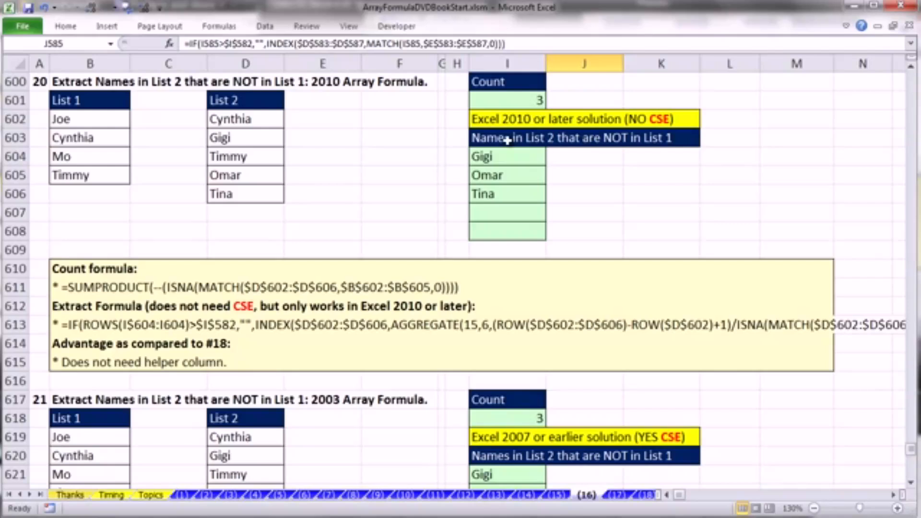
click(493, 156)
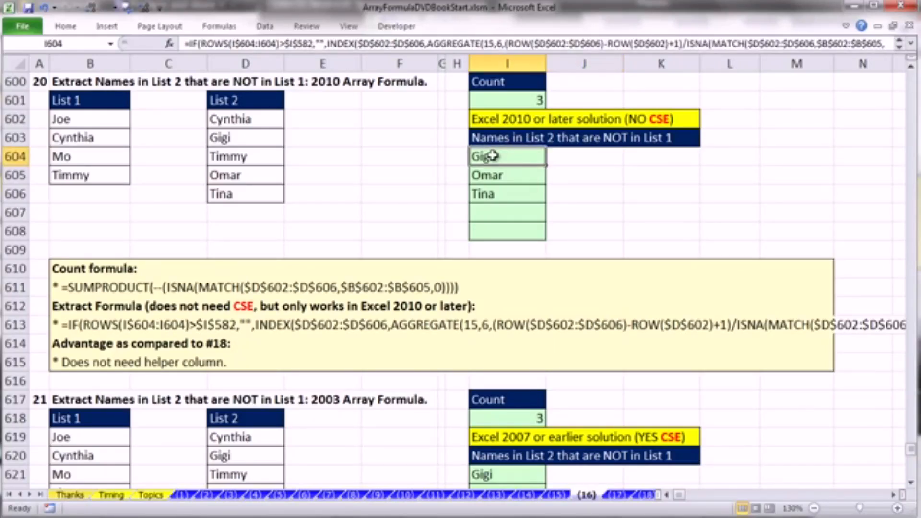
double_click(513, 100)
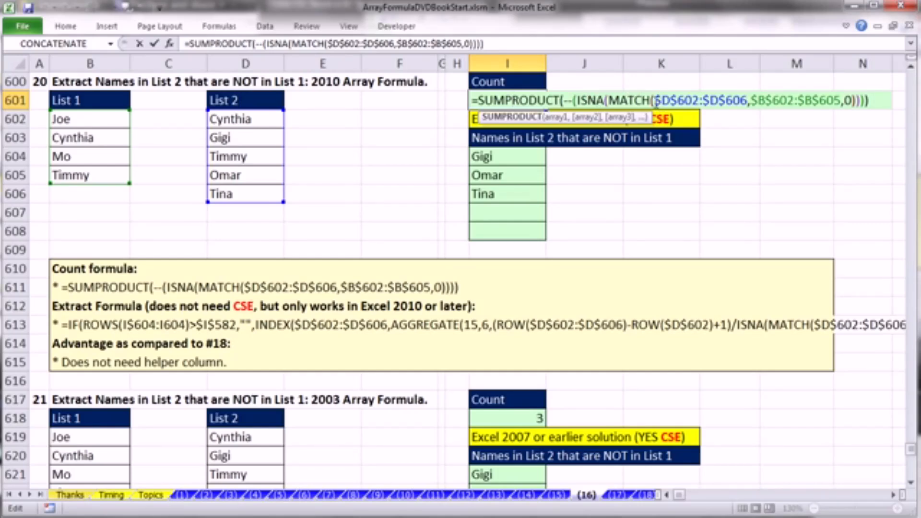
click(655, 100)
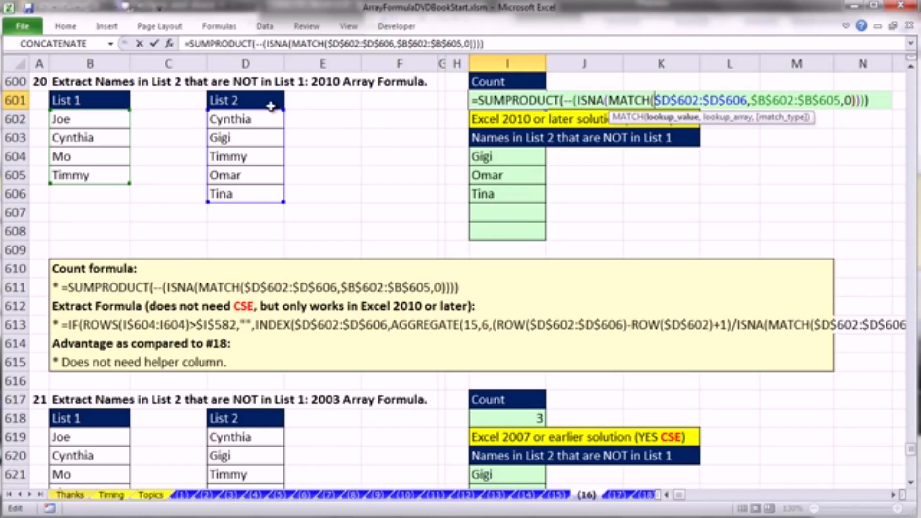
click(765, 100)
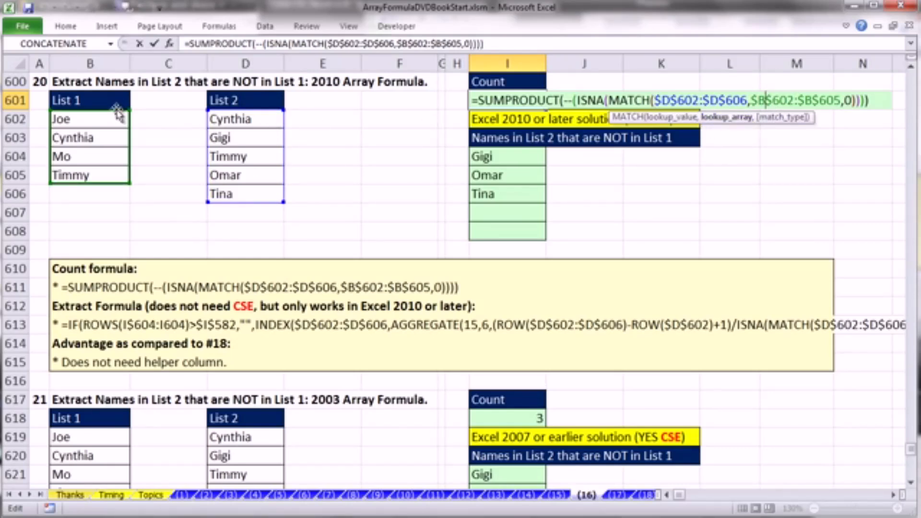
key(Escape)
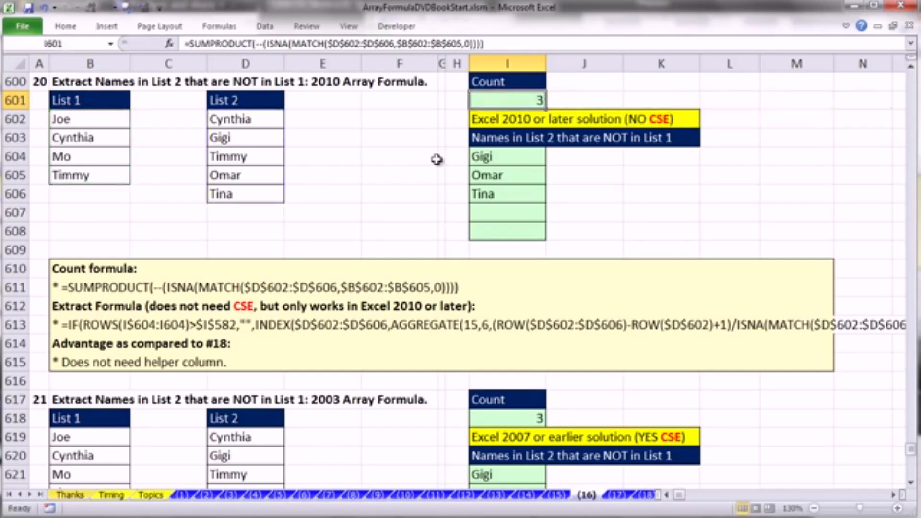
- Examine the AGGREGATE extract formula in I604, highlighting the ISNA(MATCH($D$602:$D$606,$B$602:$B$605,0)) divisor, without changing it
double_click(499, 156)
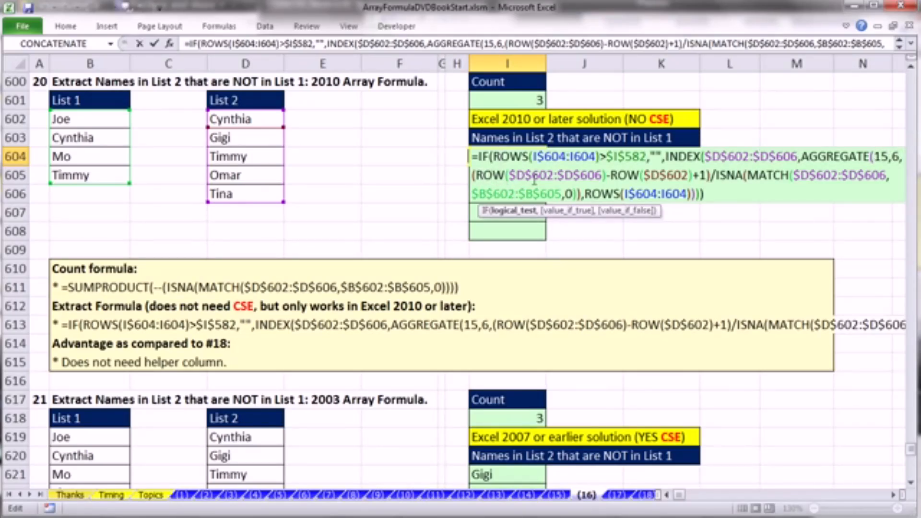
click(717, 176)
drag(718, 176, 584, 194)
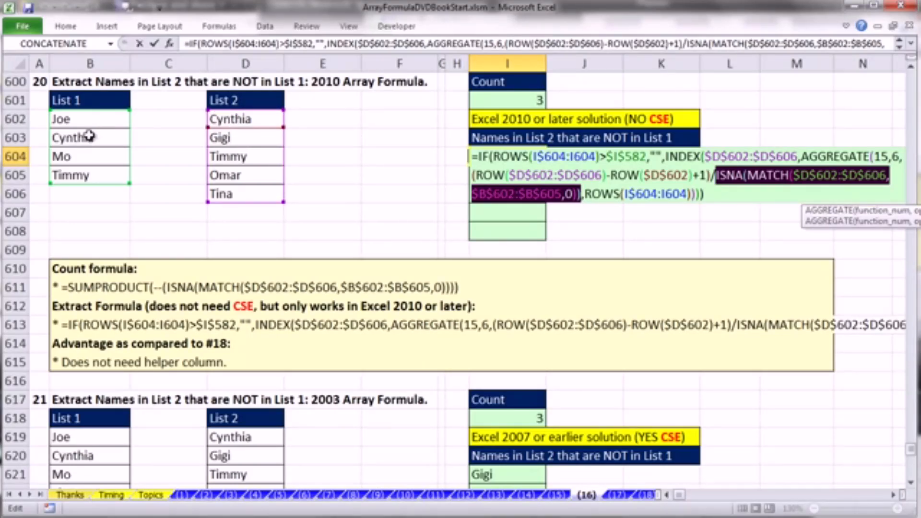
key(ctrl+Return)
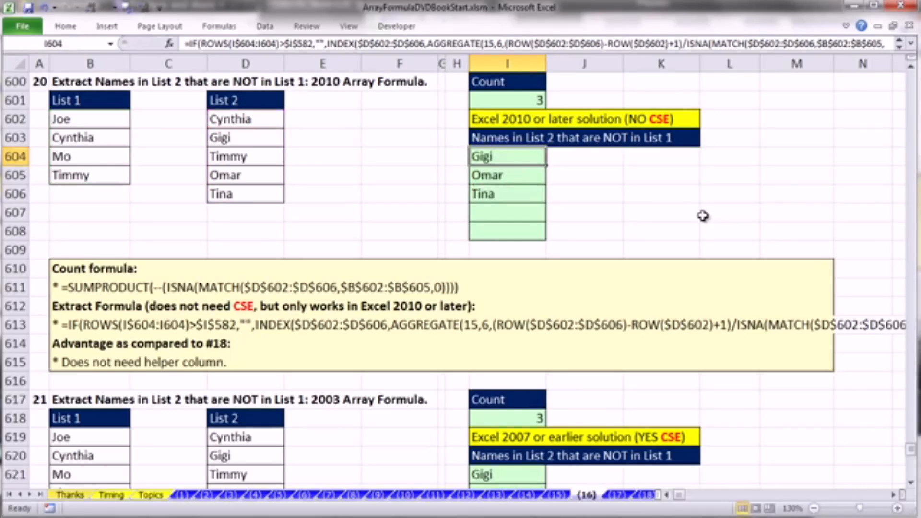
- Go to example 21, the 2003 array formula version, and review the SUMPRODUCT count formula in I618
scroll(755, 266, down, 4)
scroll(754, 272, down, 1)
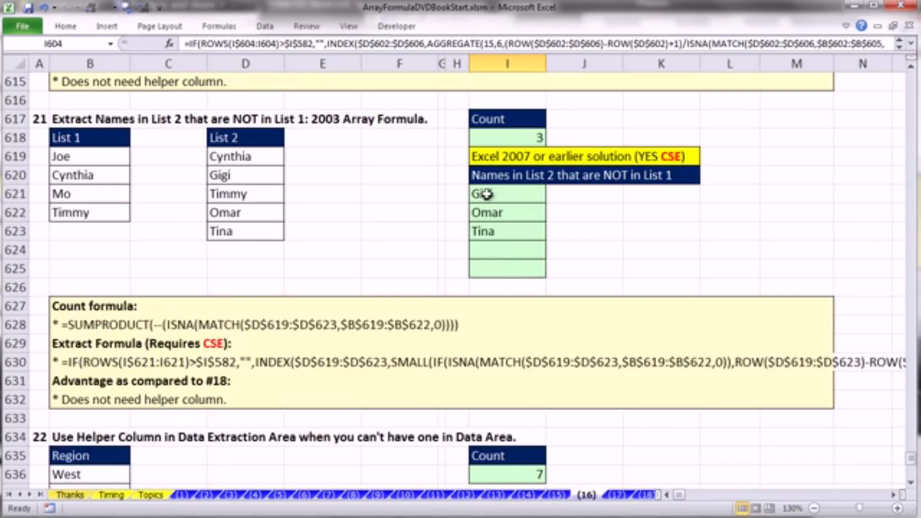
double_click(501, 140)
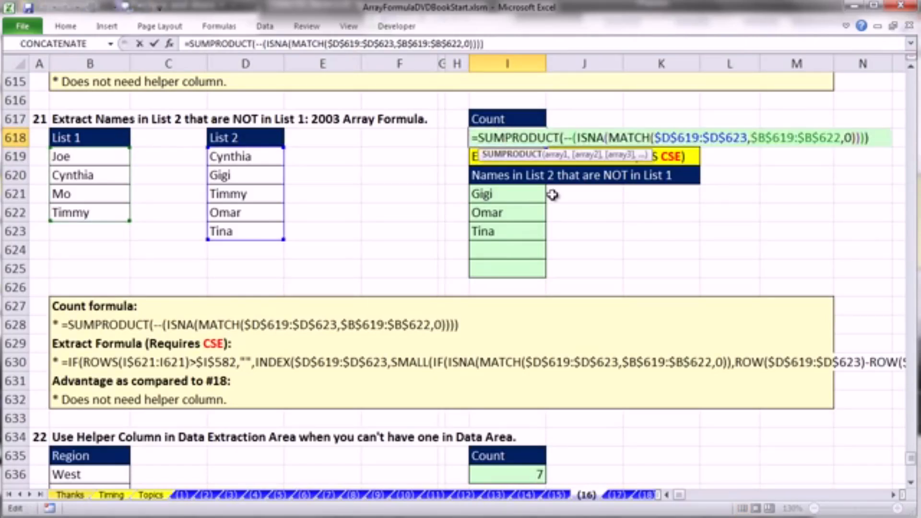
key(Escape)
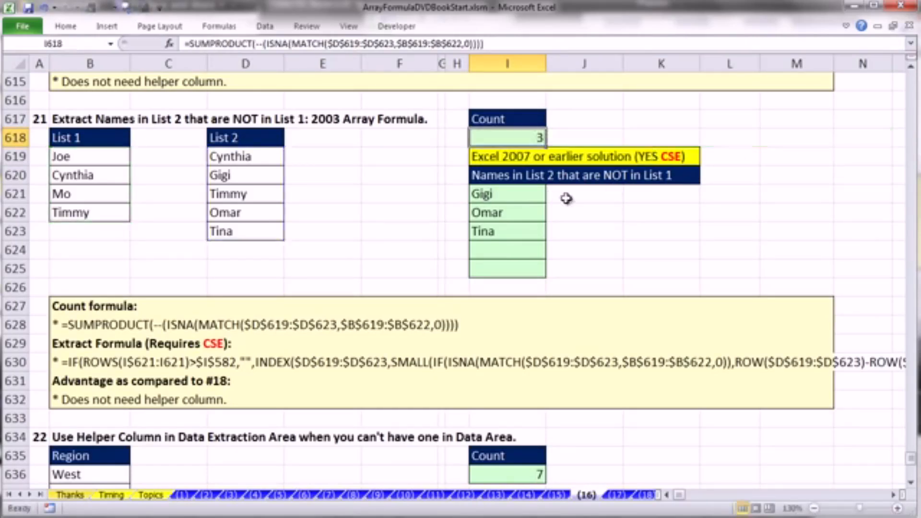
- Examine the SMALL row number argument and the inner IF's logical test and value-if-true in I621, keeping it an array formula
double_click(523, 195)
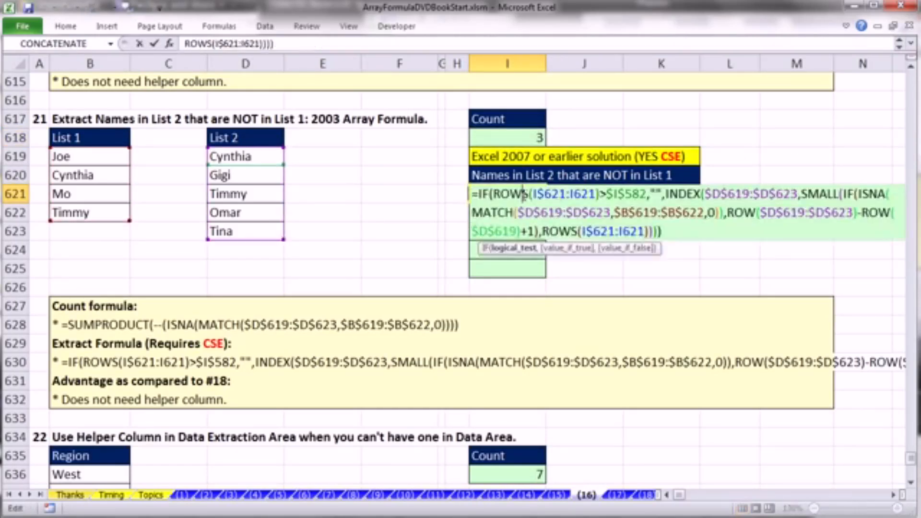
click(802, 194)
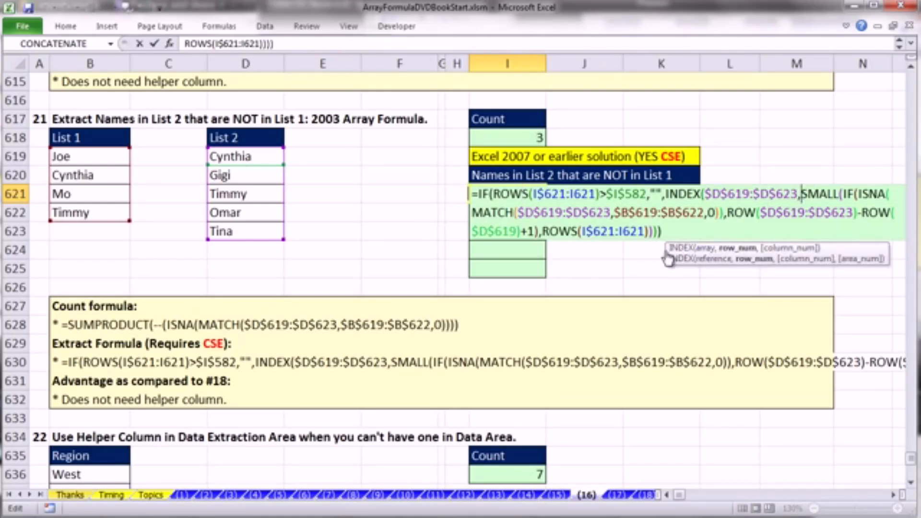
click(737, 248)
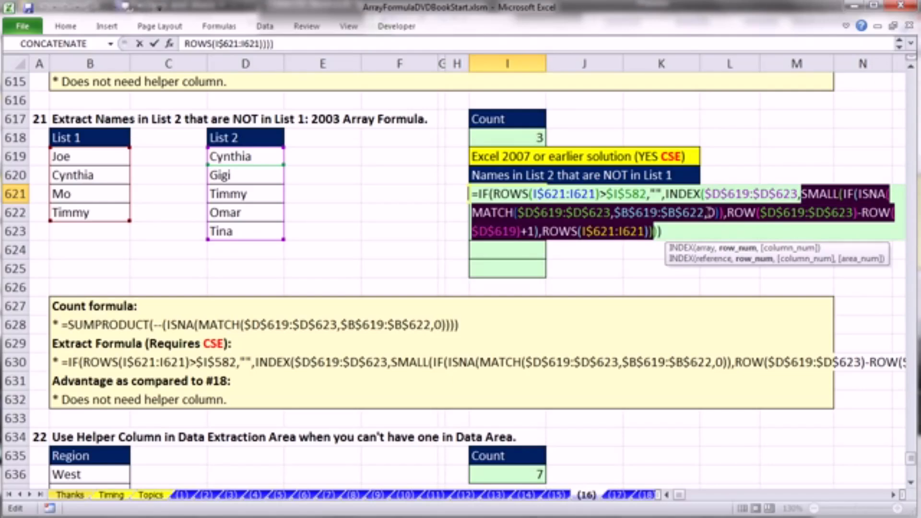
click(709, 213)
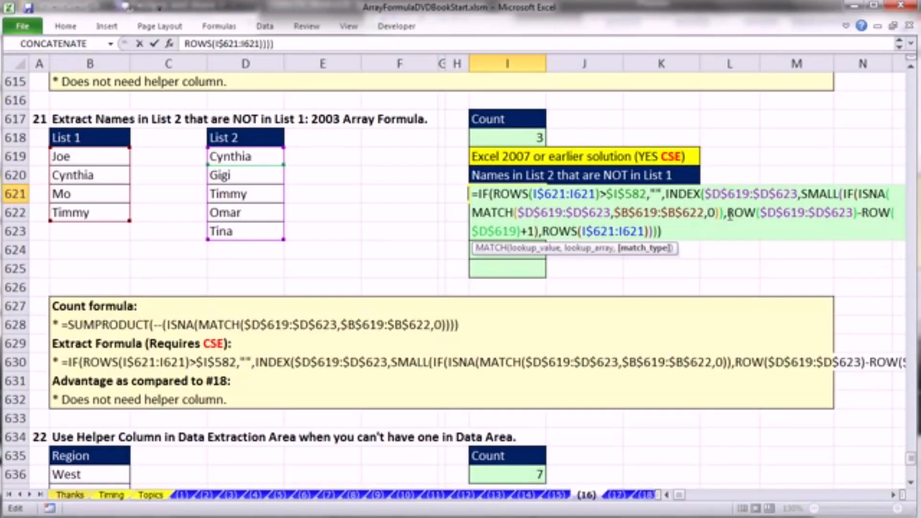
click(725, 214)
drag(844, 242, 680, 255)
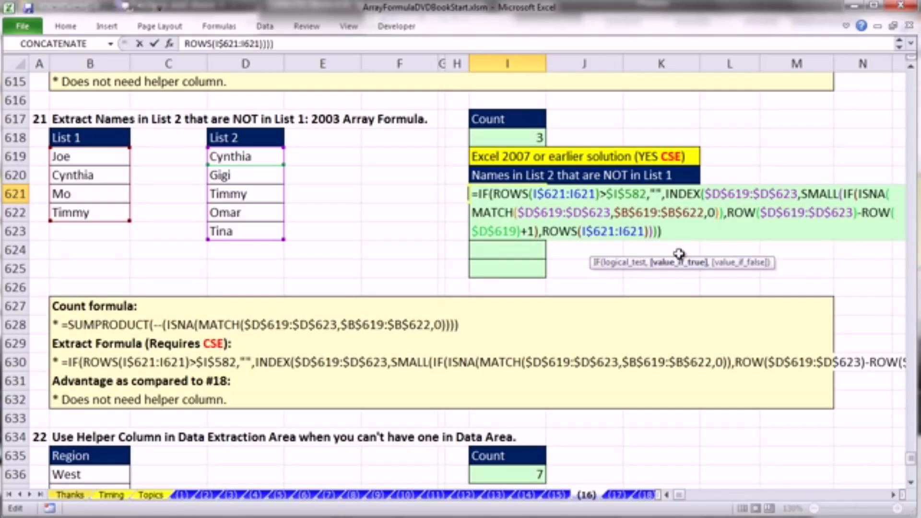
click(633, 264)
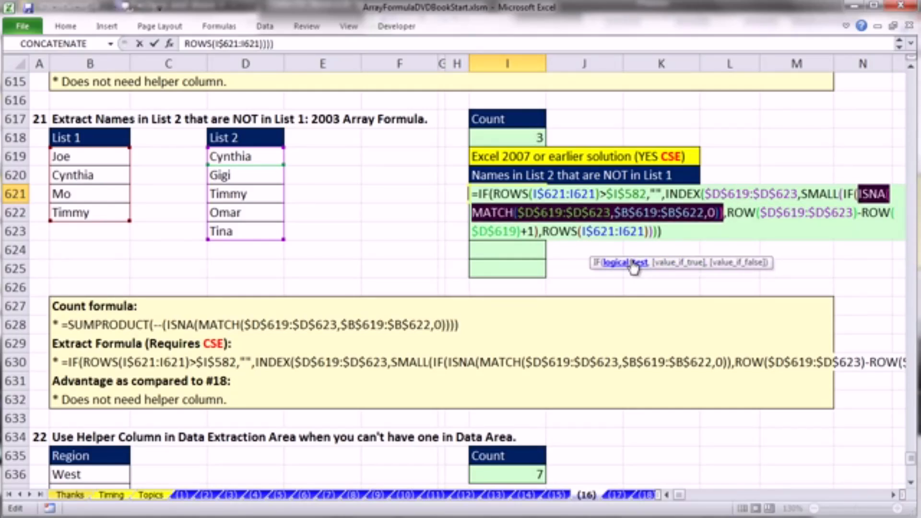
click(687, 263)
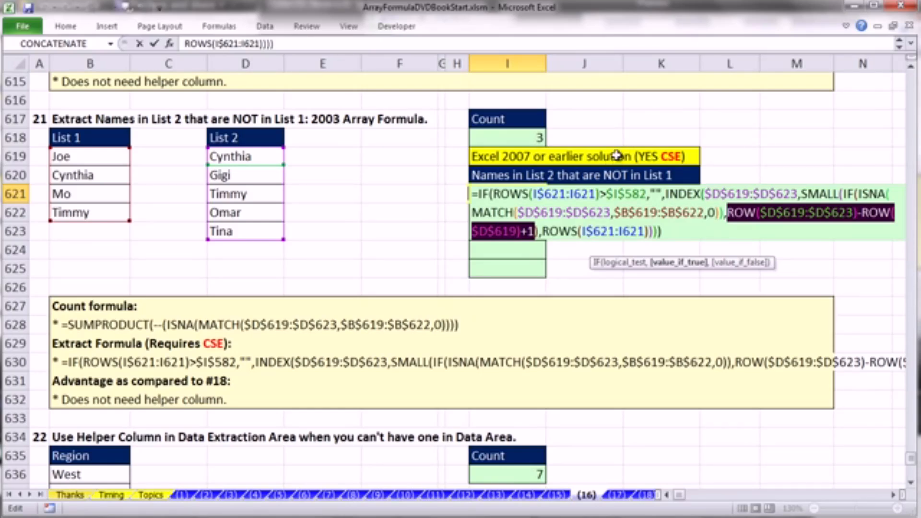
key(ctrl+shift+Return)
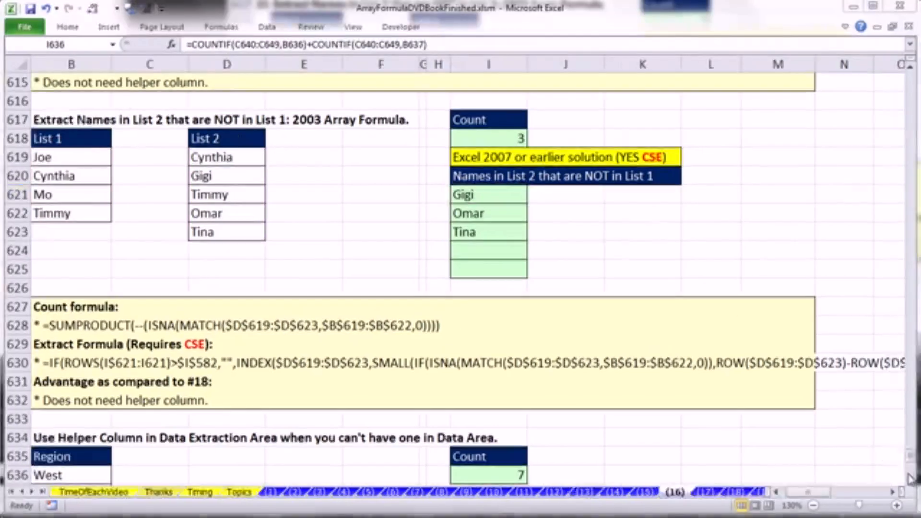
- Go to example 22 on using a helper column in the extraction area and highlight the empty range F639:F649 beside the data
scroll(914, 484, down, 3)
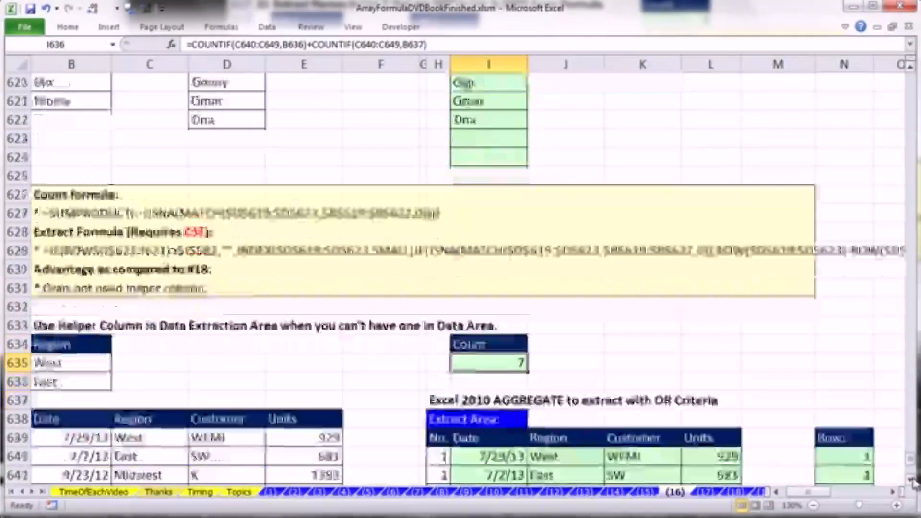
scroll(914, 483, down, 3)
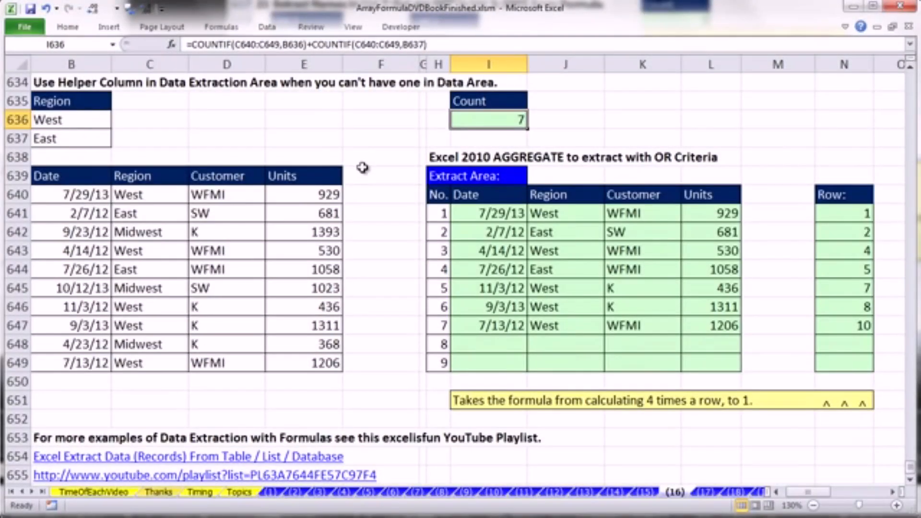
drag(361, 176, 359, 359)
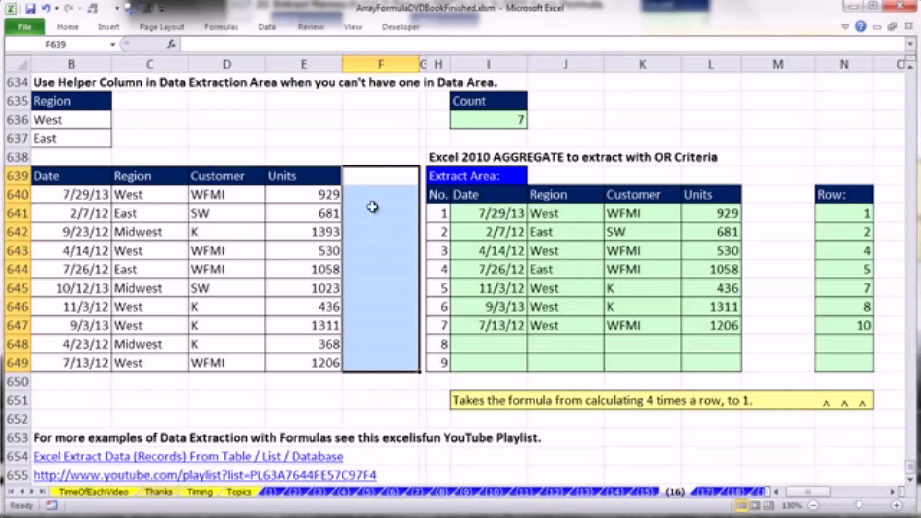
drag(360, 173, 362, 358)
- Examine the IF and AGGREGATE formula in N641 of the Row helper column without changing it
click(844, 215)
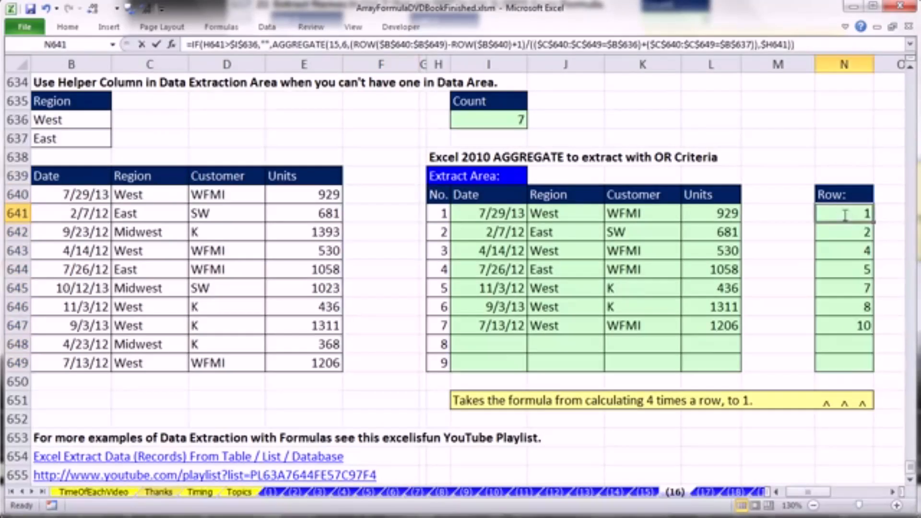
key(F2)
scroll(893, 493, right, 4)
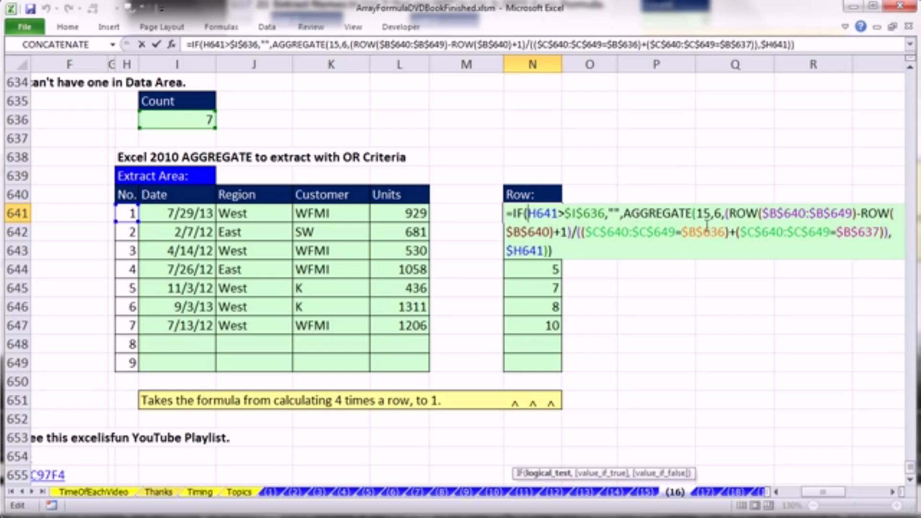
key(Escape)
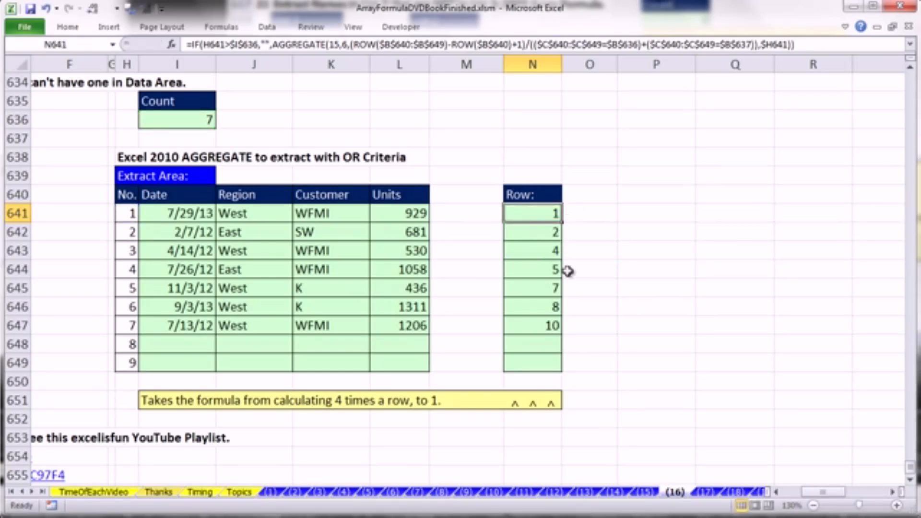
- Review the IF and INDEX formula in I641 with its $N641 row number argument, and go to the playlist links in example 23
double_click(155, 214)
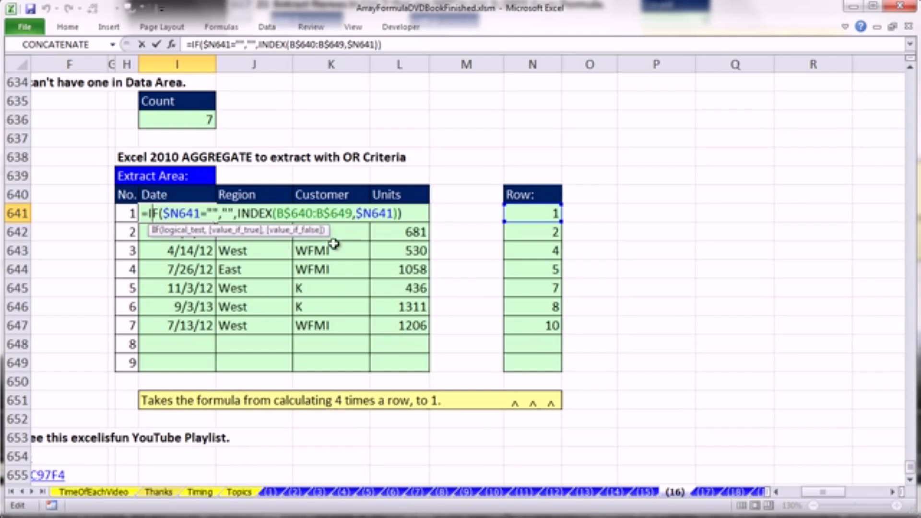
click(365, 213)
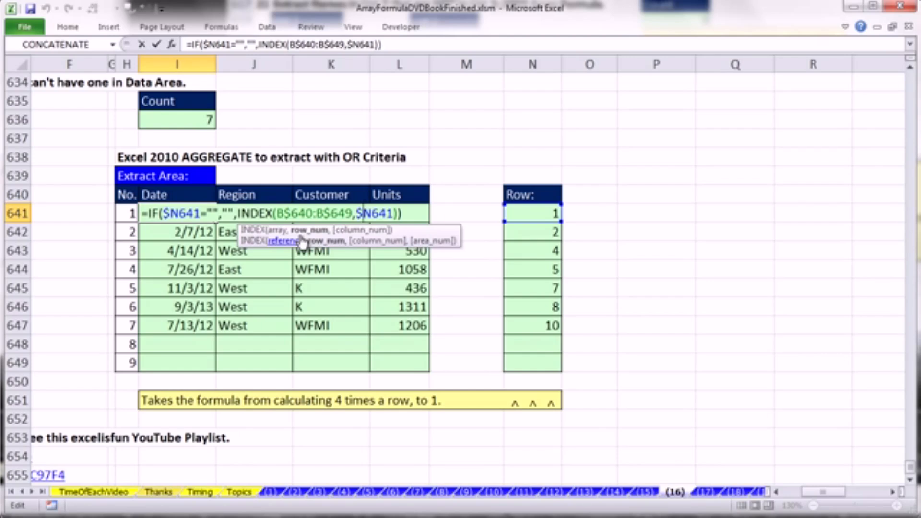
key(ctrl+Return)
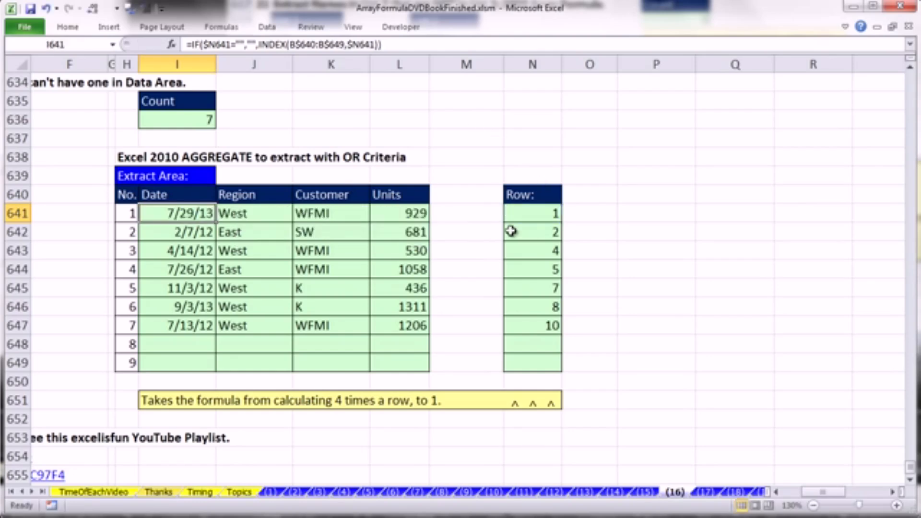
drag(822, 493, 743, 483)
scroll(682, 428, down, 2)
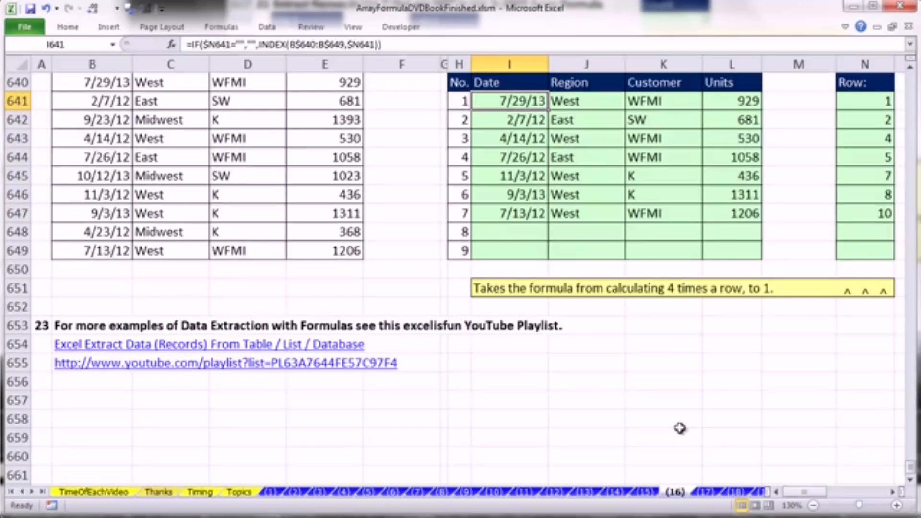